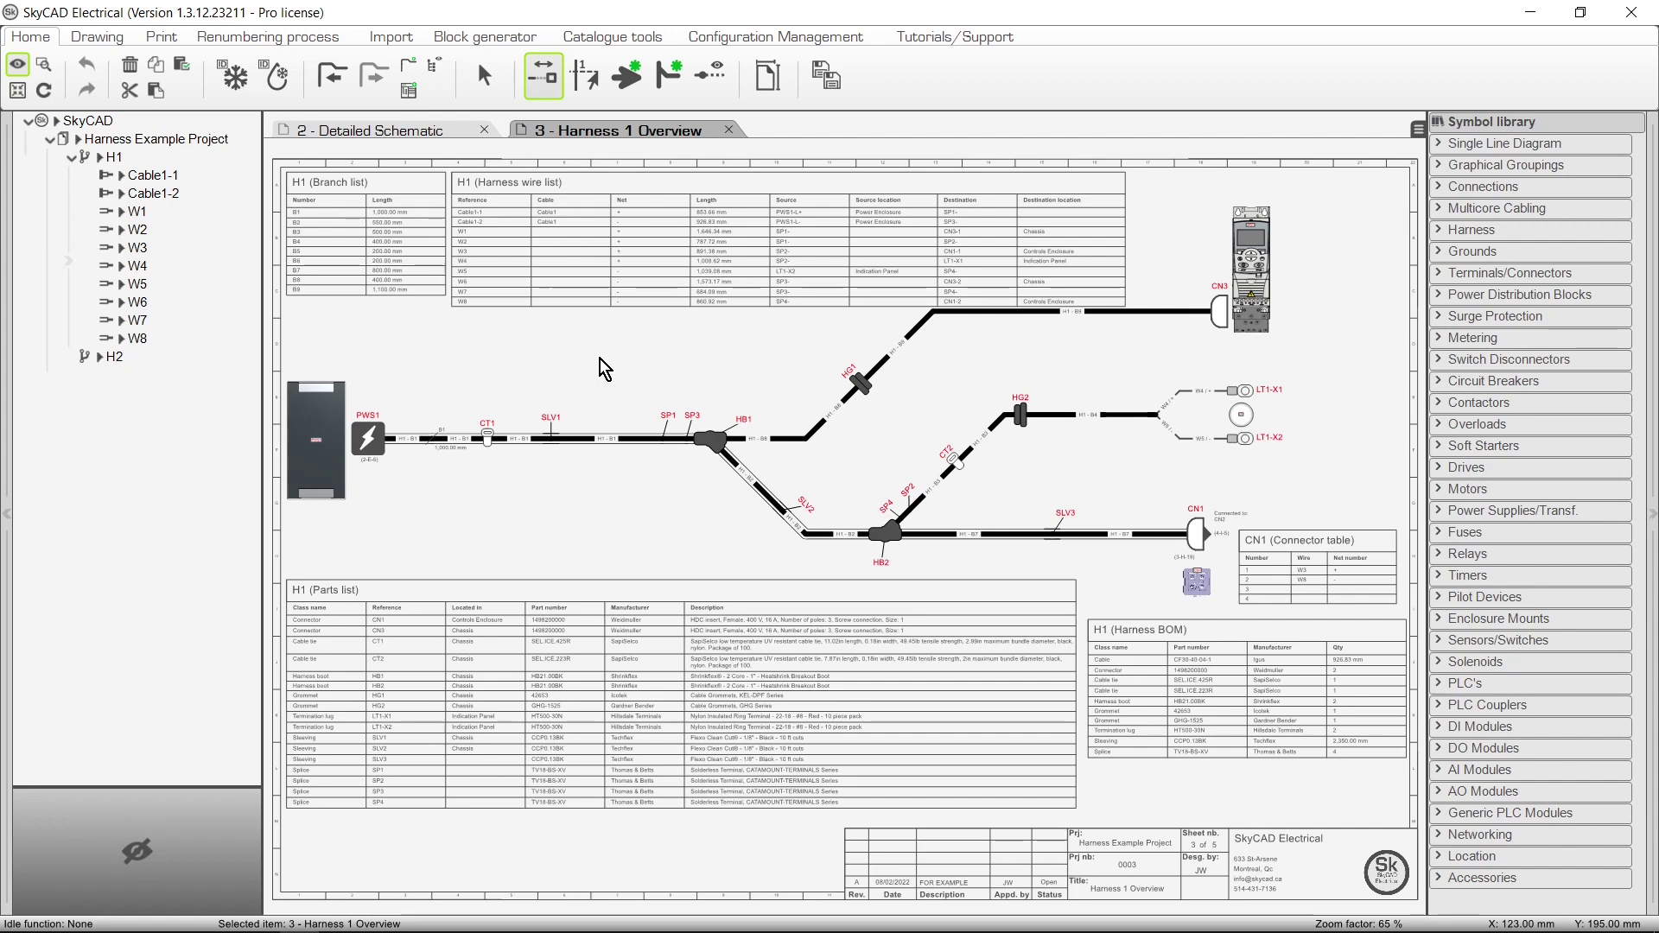
Review the Harness wire list, Branch list, Parts list and BOM tables and the Detailed Schematic sheet
left_click(600, 277)
left_click(411, 278)
left_click(415, 637)
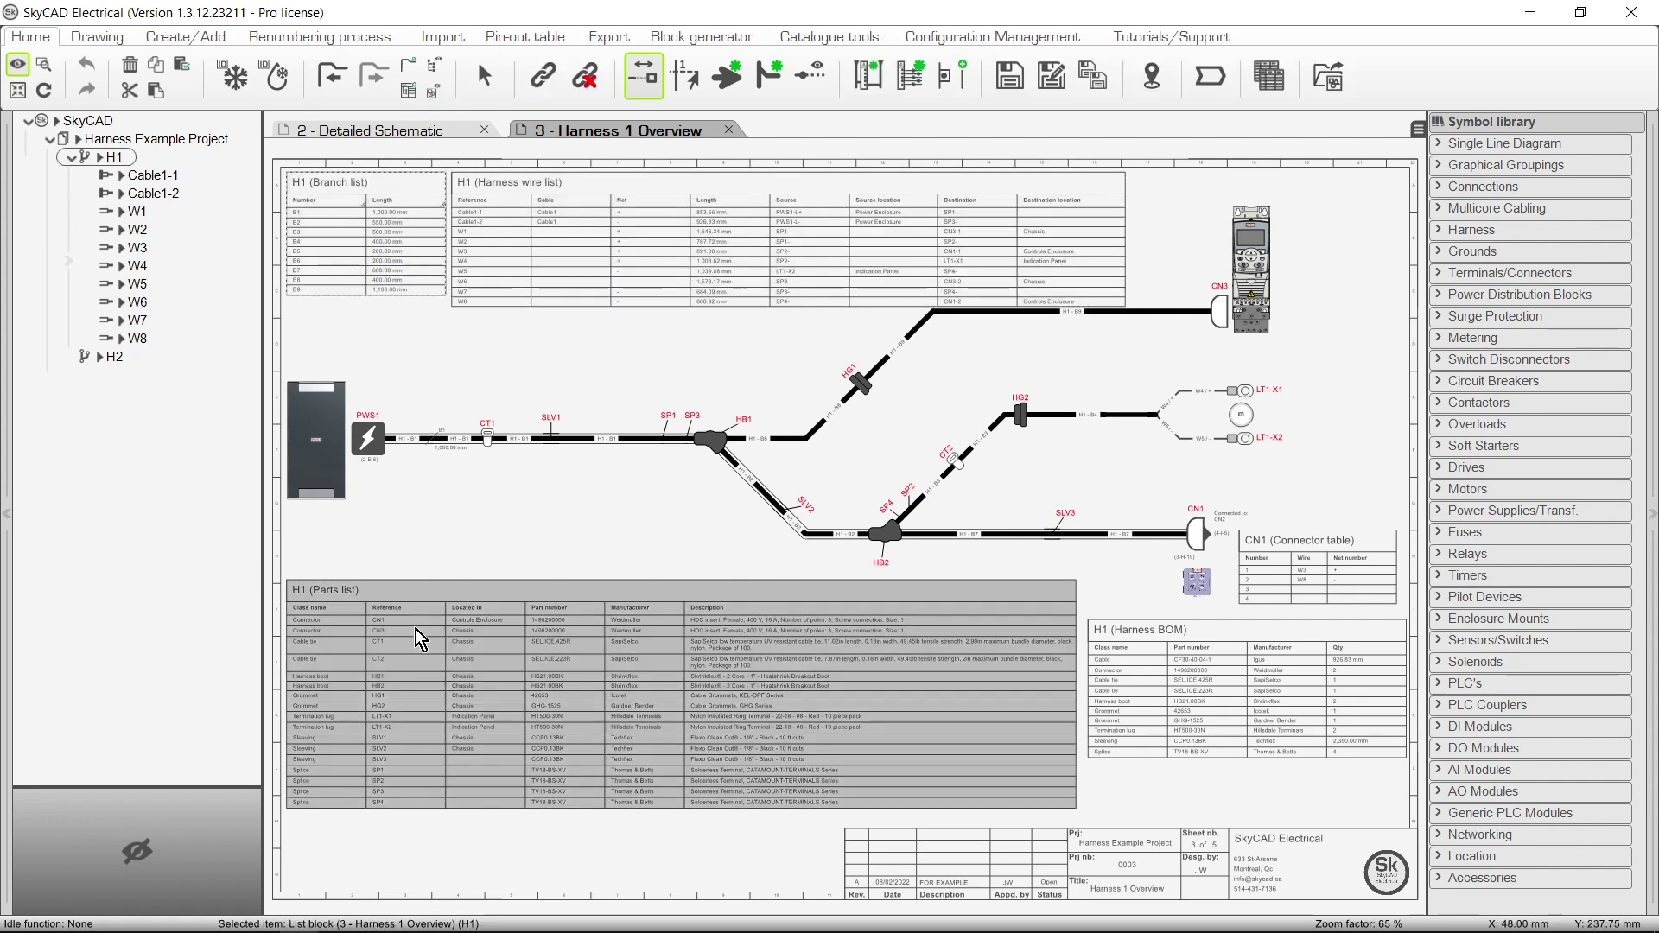
left_click(1164, 687)
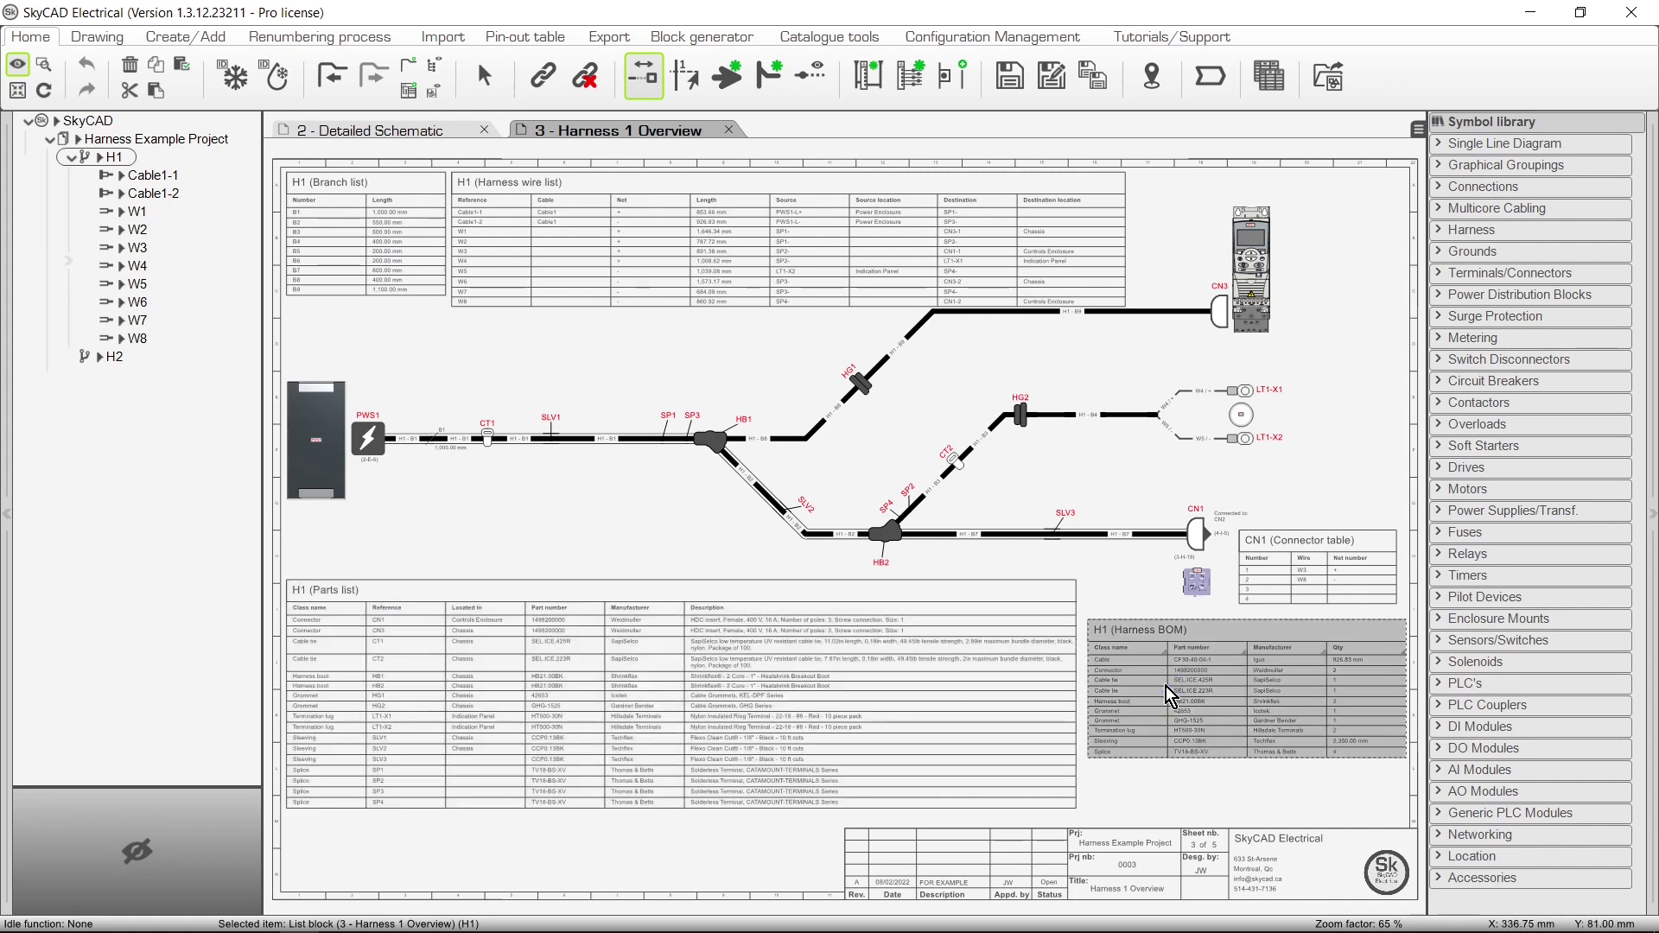
left_click(444, 134)
left_click(541, 134)
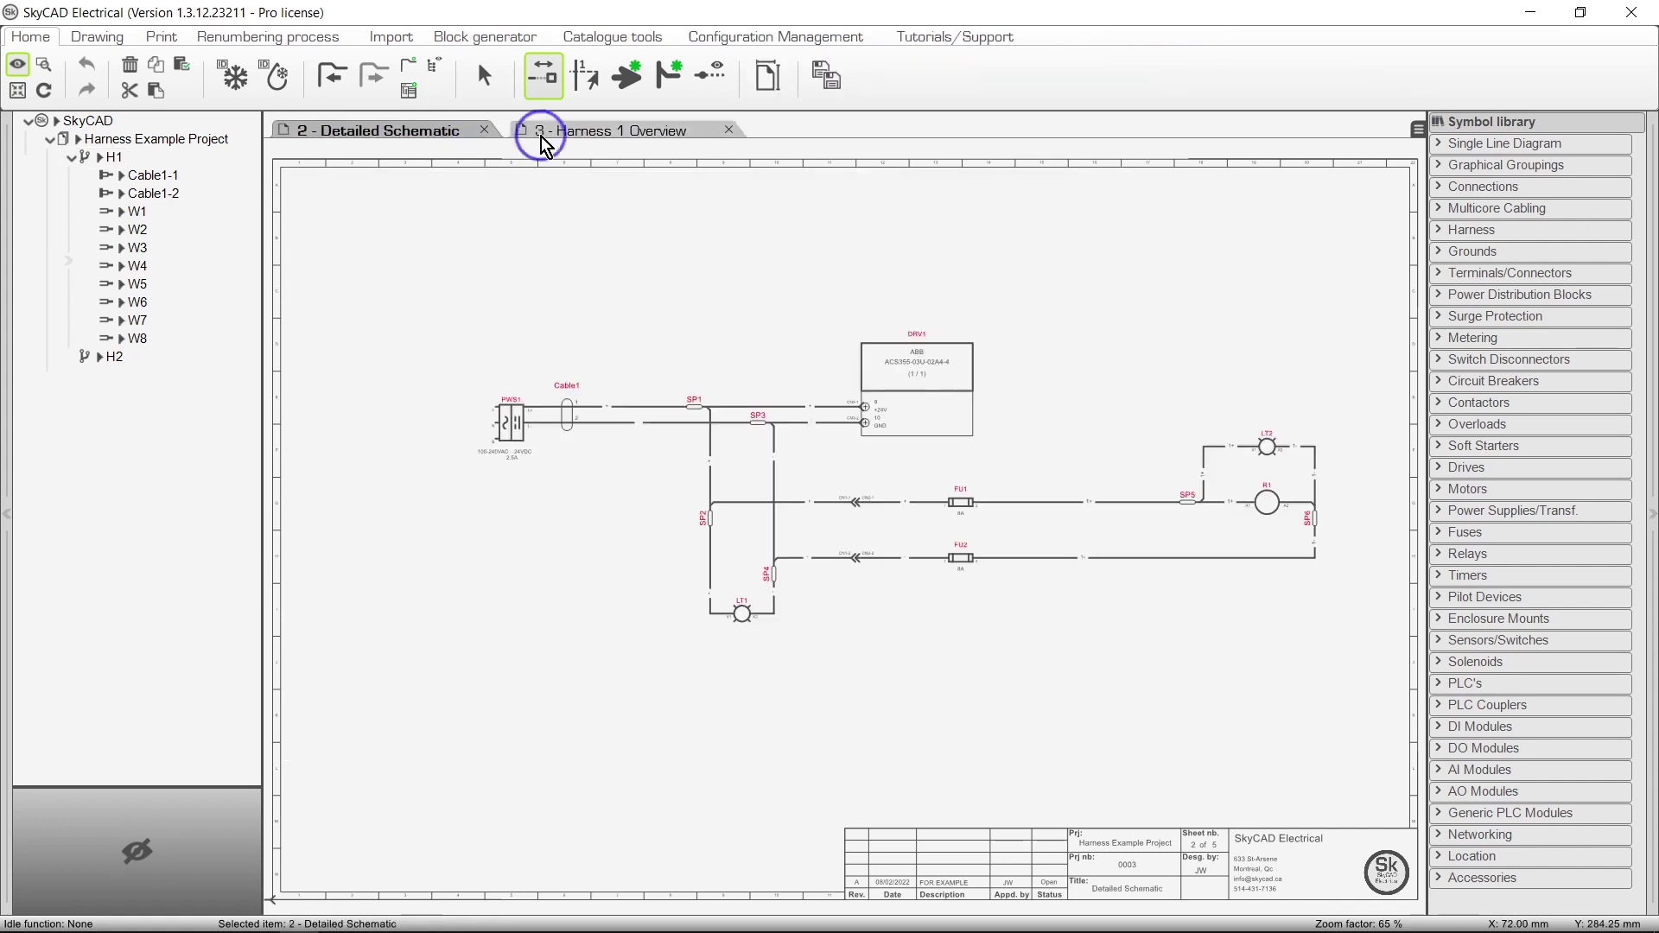
Highlight wire W2's path and inspect the enclosure layout, CN3 and the device below CN1
left_click(138, 230)
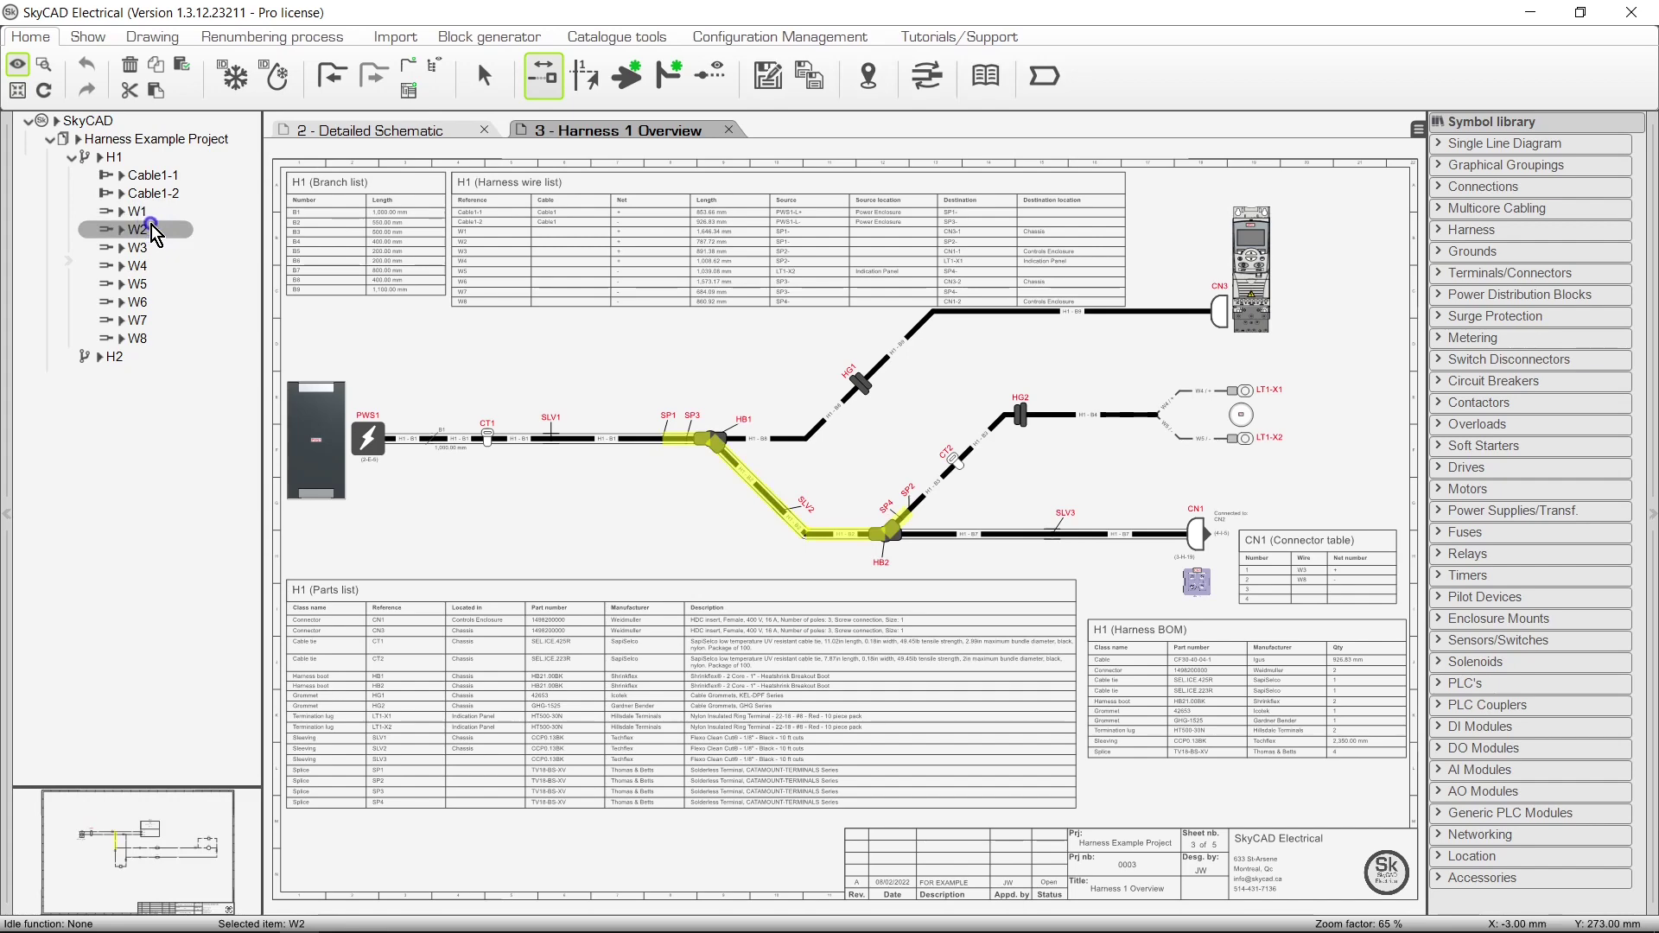
scroll(584, 172, "up", 3)
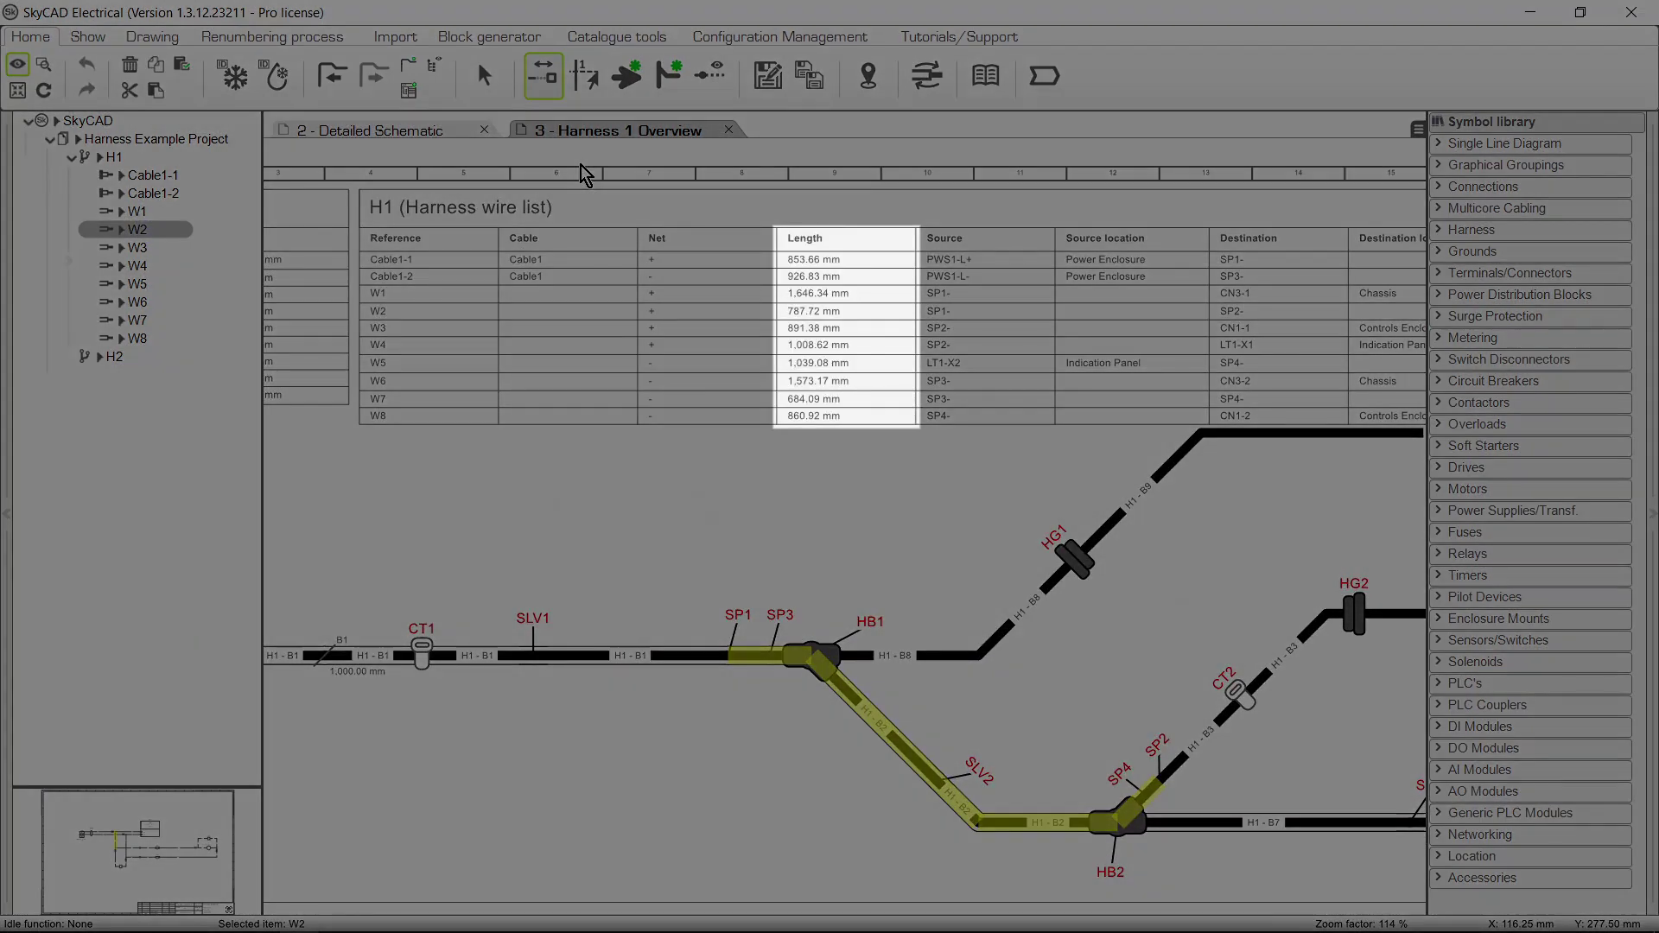
scroll(584, 173, "down", 3)
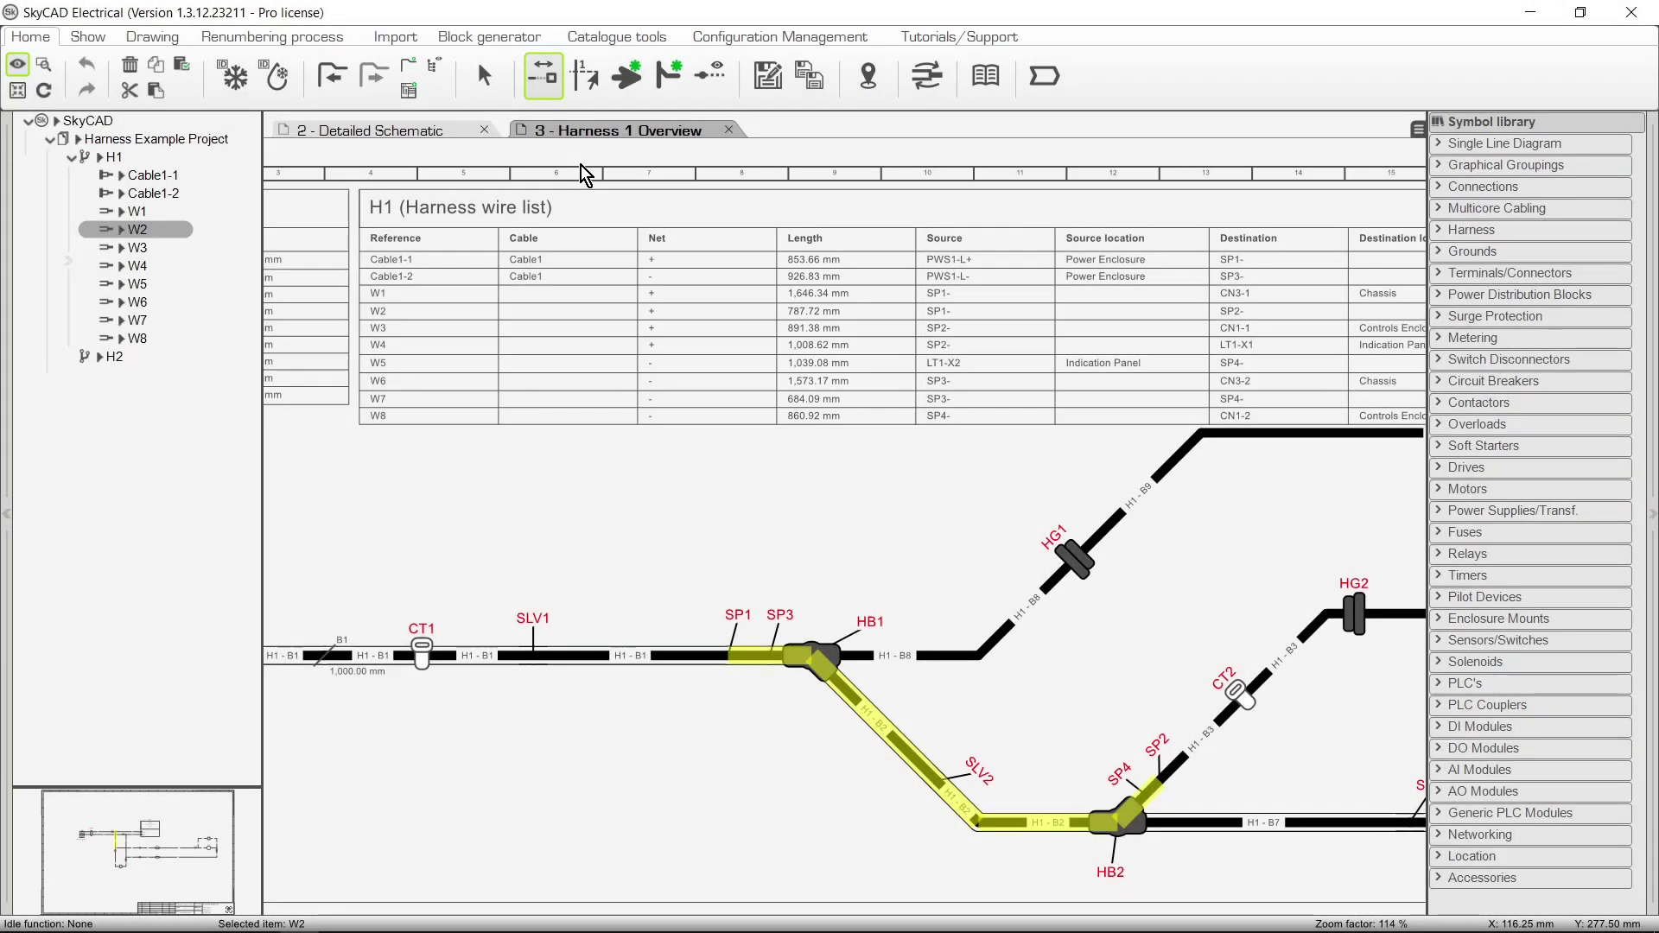
left_click(322, 411)
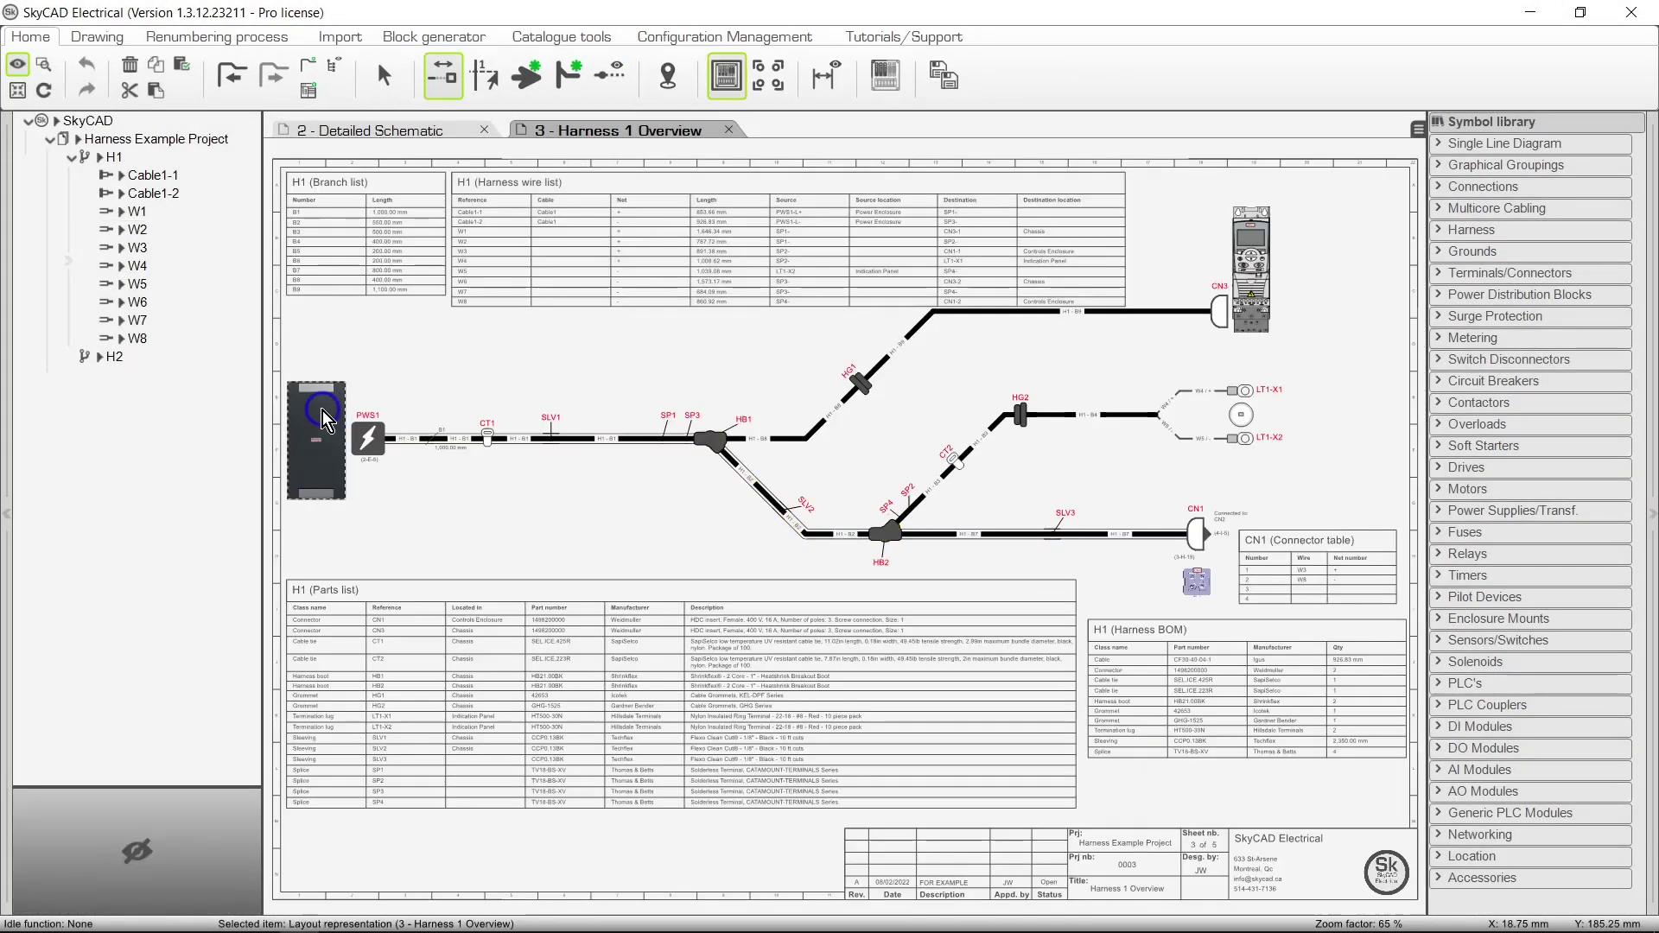
left_click(1249, 263)
left_click(1205, 595)
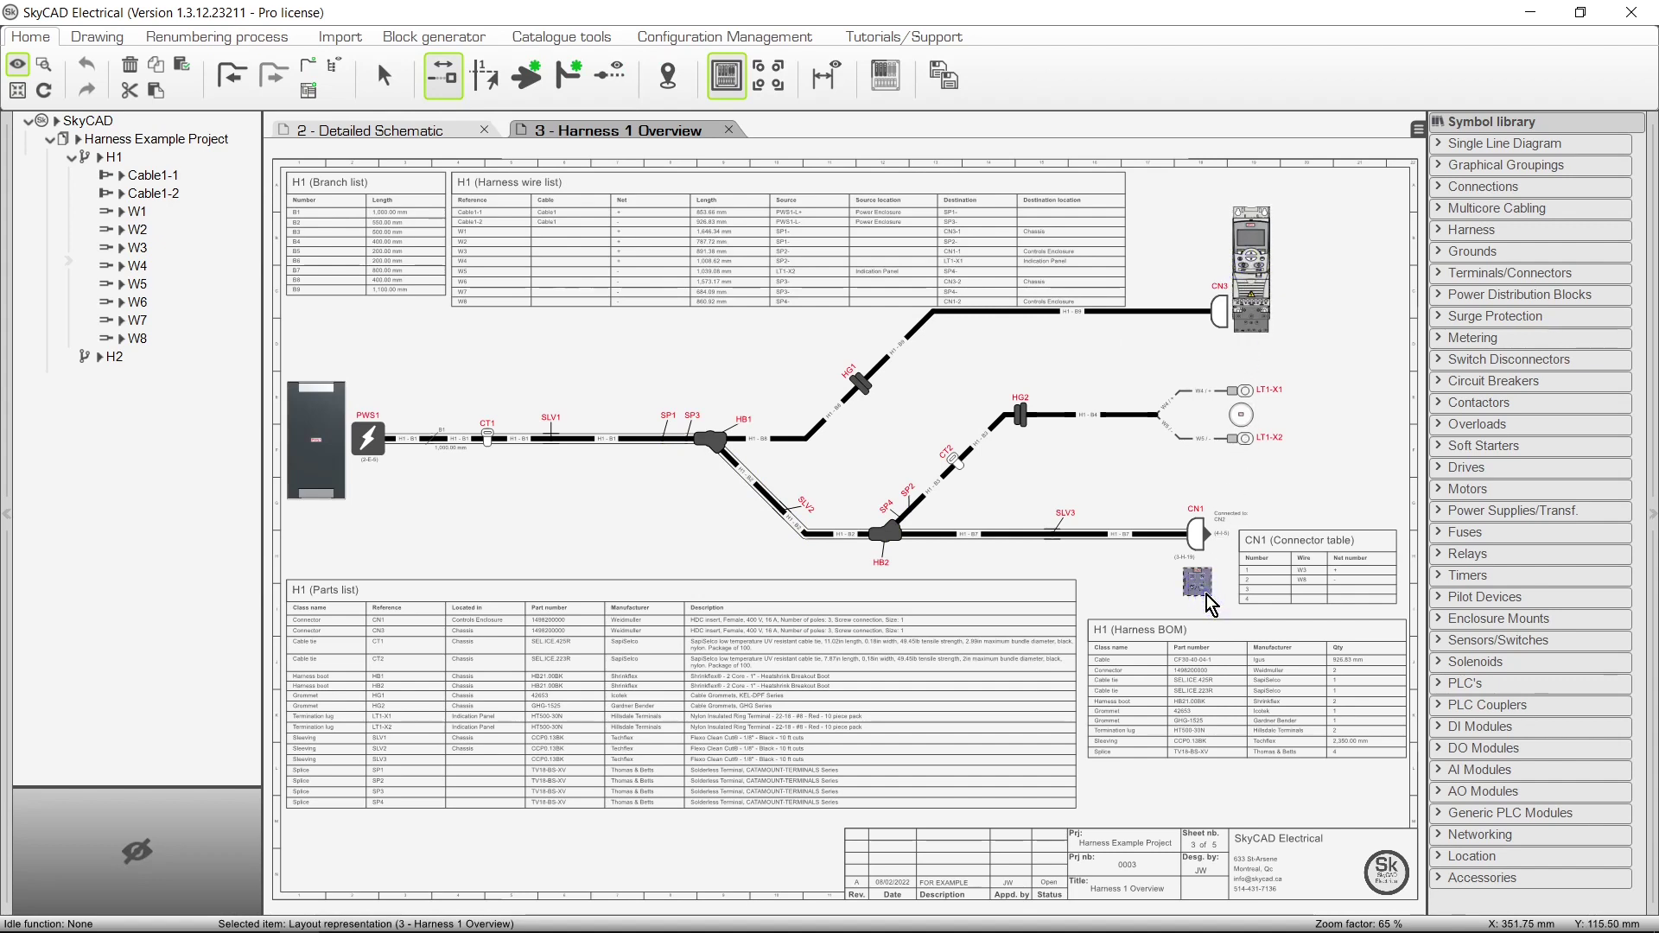
left_click(940, 39)
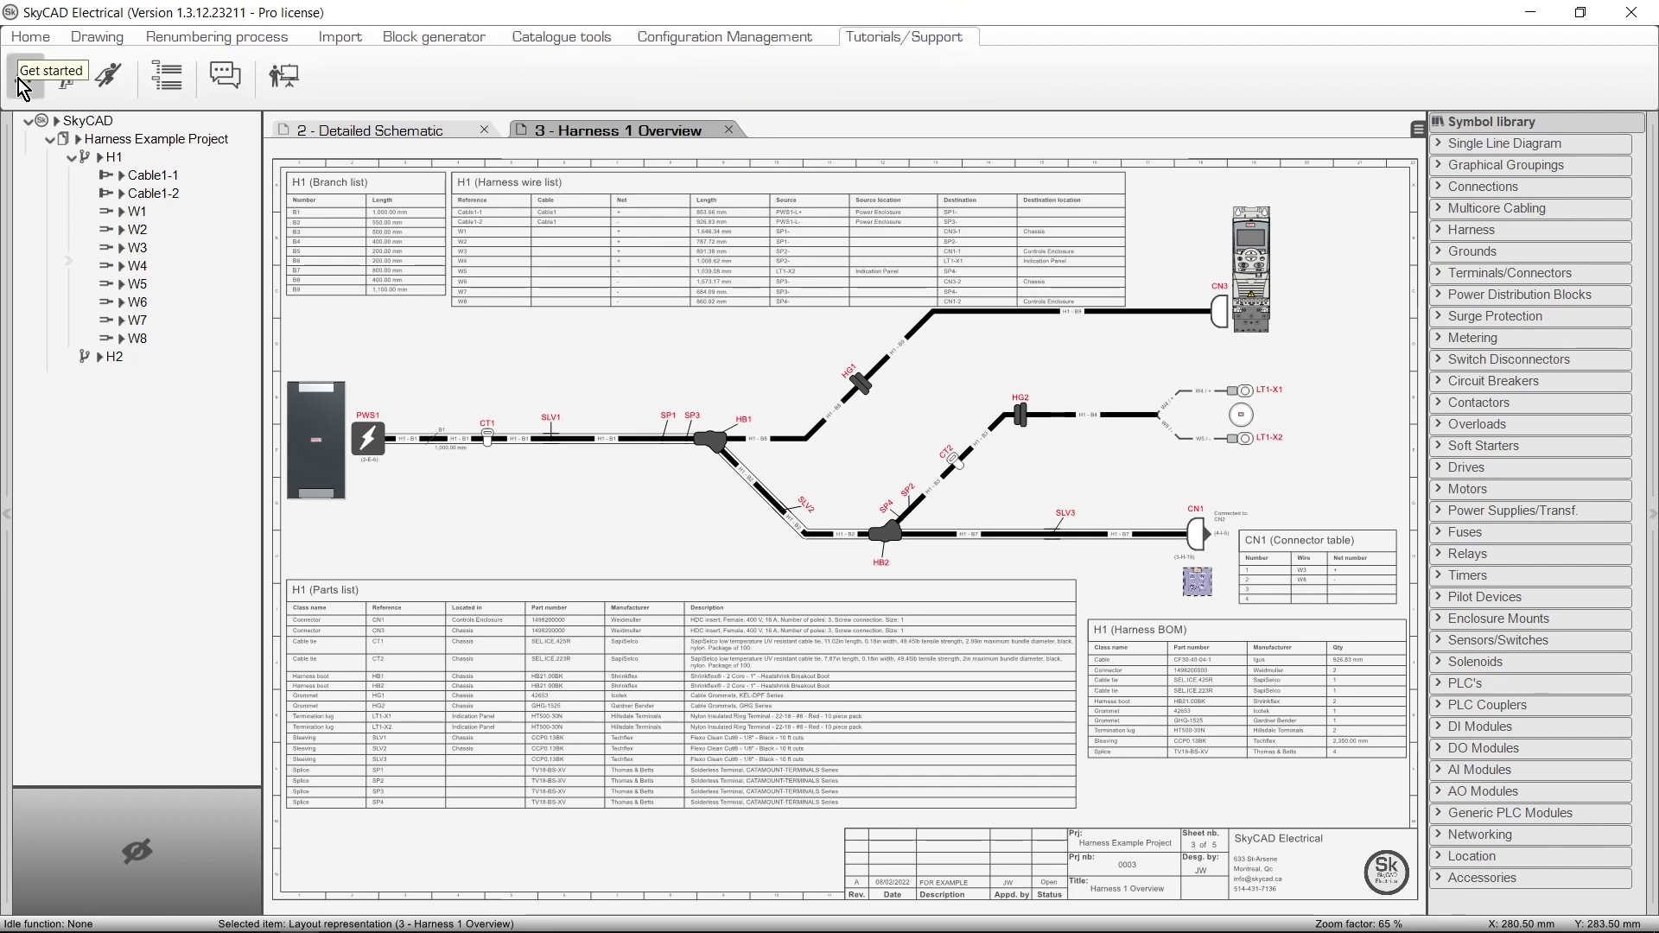
Close the Harness Example Project without saving and open Harness Tutorial.SkyCadFile
right_click(100, 139)
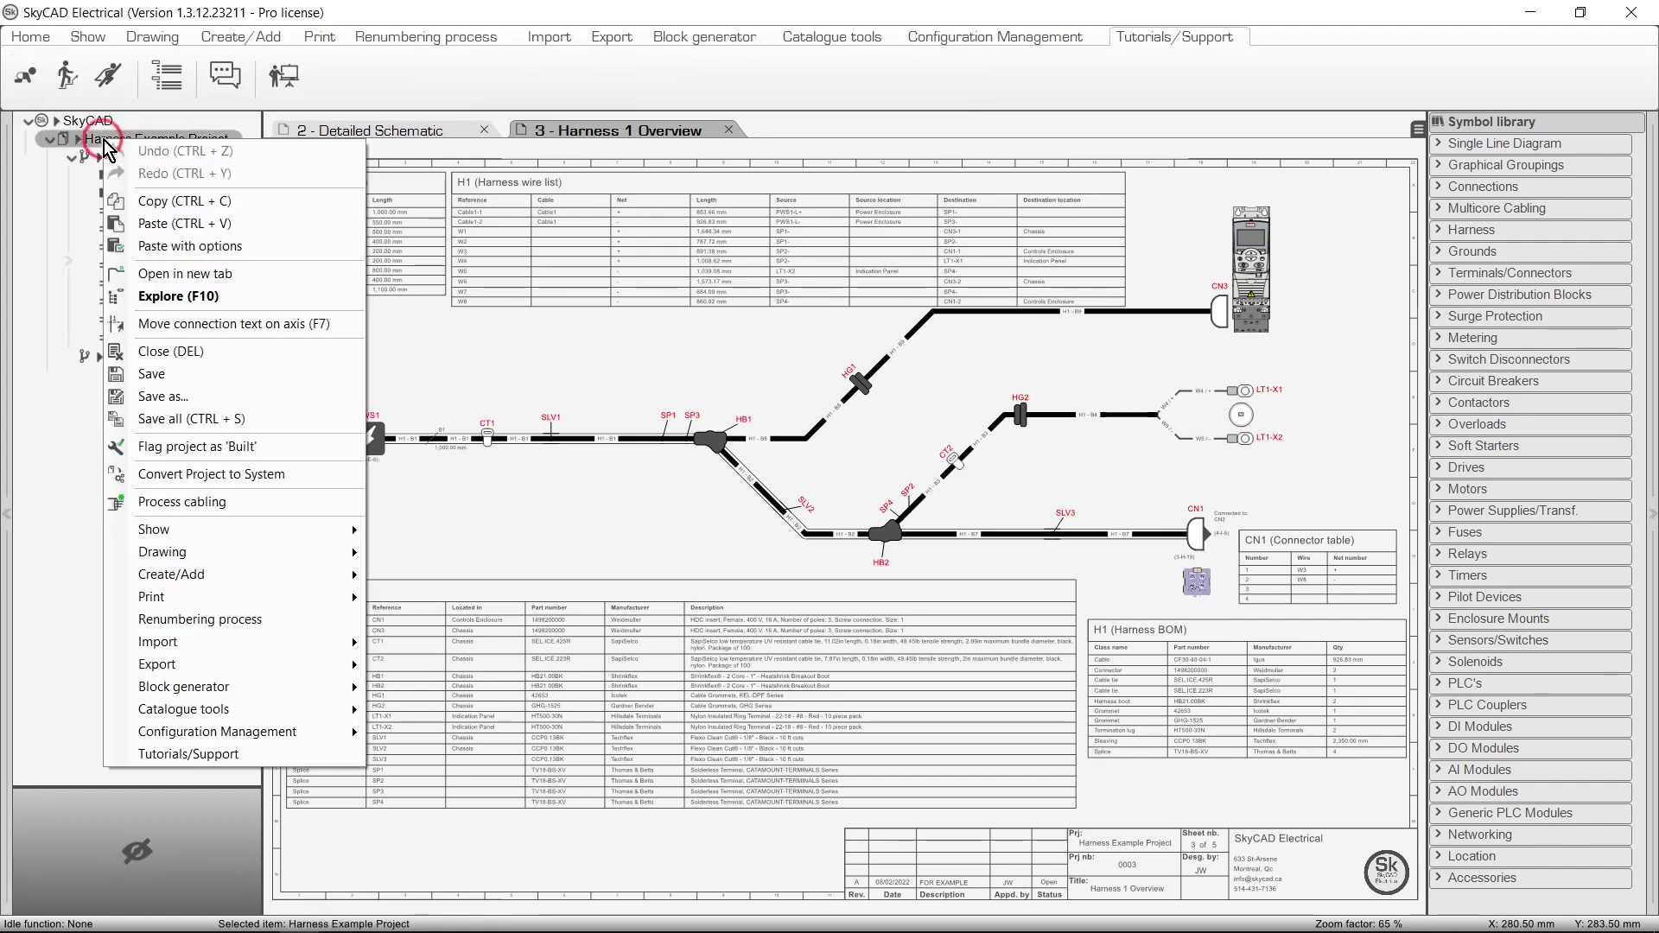
left_click(147, 352)
left_click(961, 541)
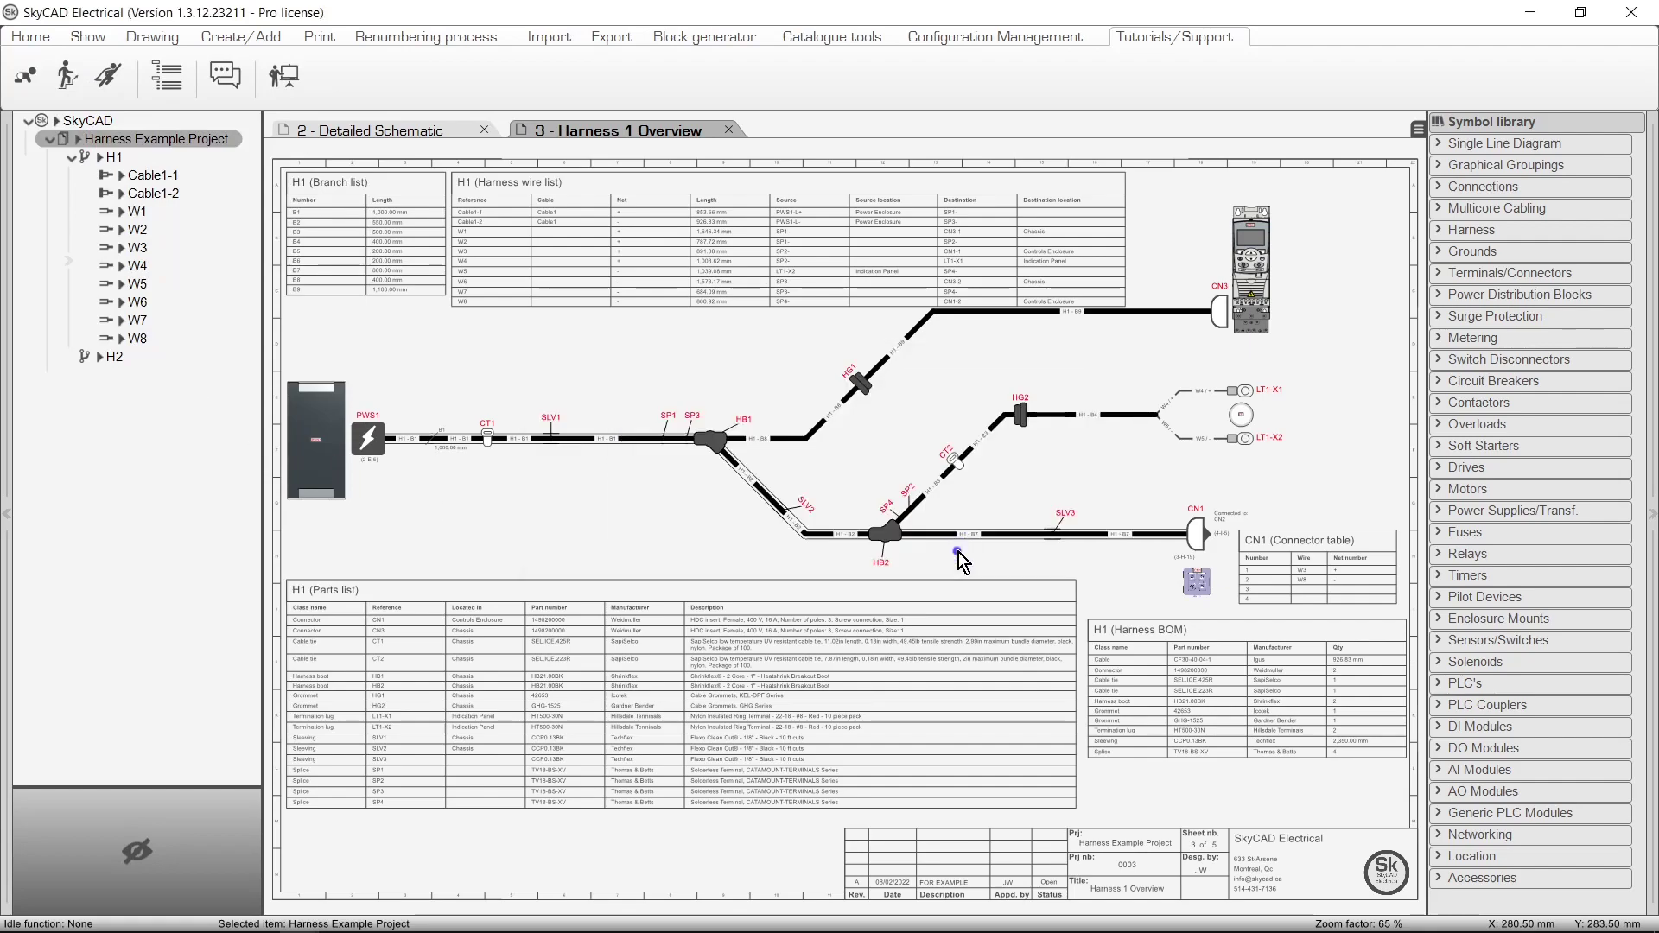
left_click(85, 62)
double_click(311, 183)
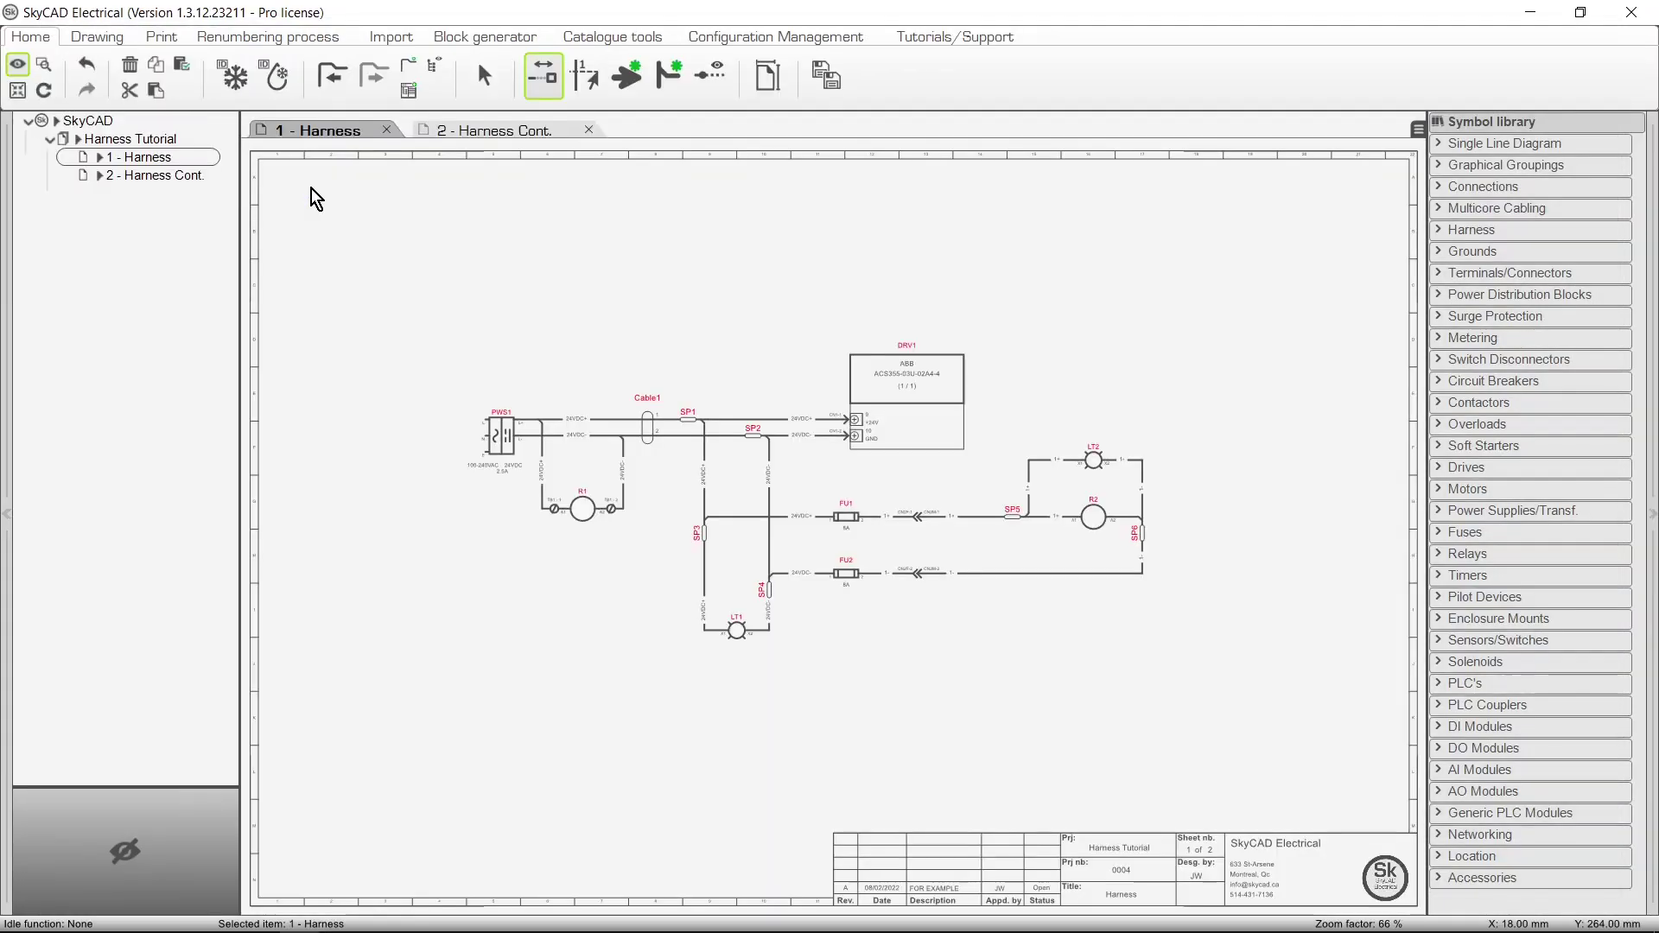
Inspect DRV1's CN1-1 and CN1-2 pins, terminal junction TB1-2, and fuses FU1 and FU2
scroll(599, 474, "up", 2)
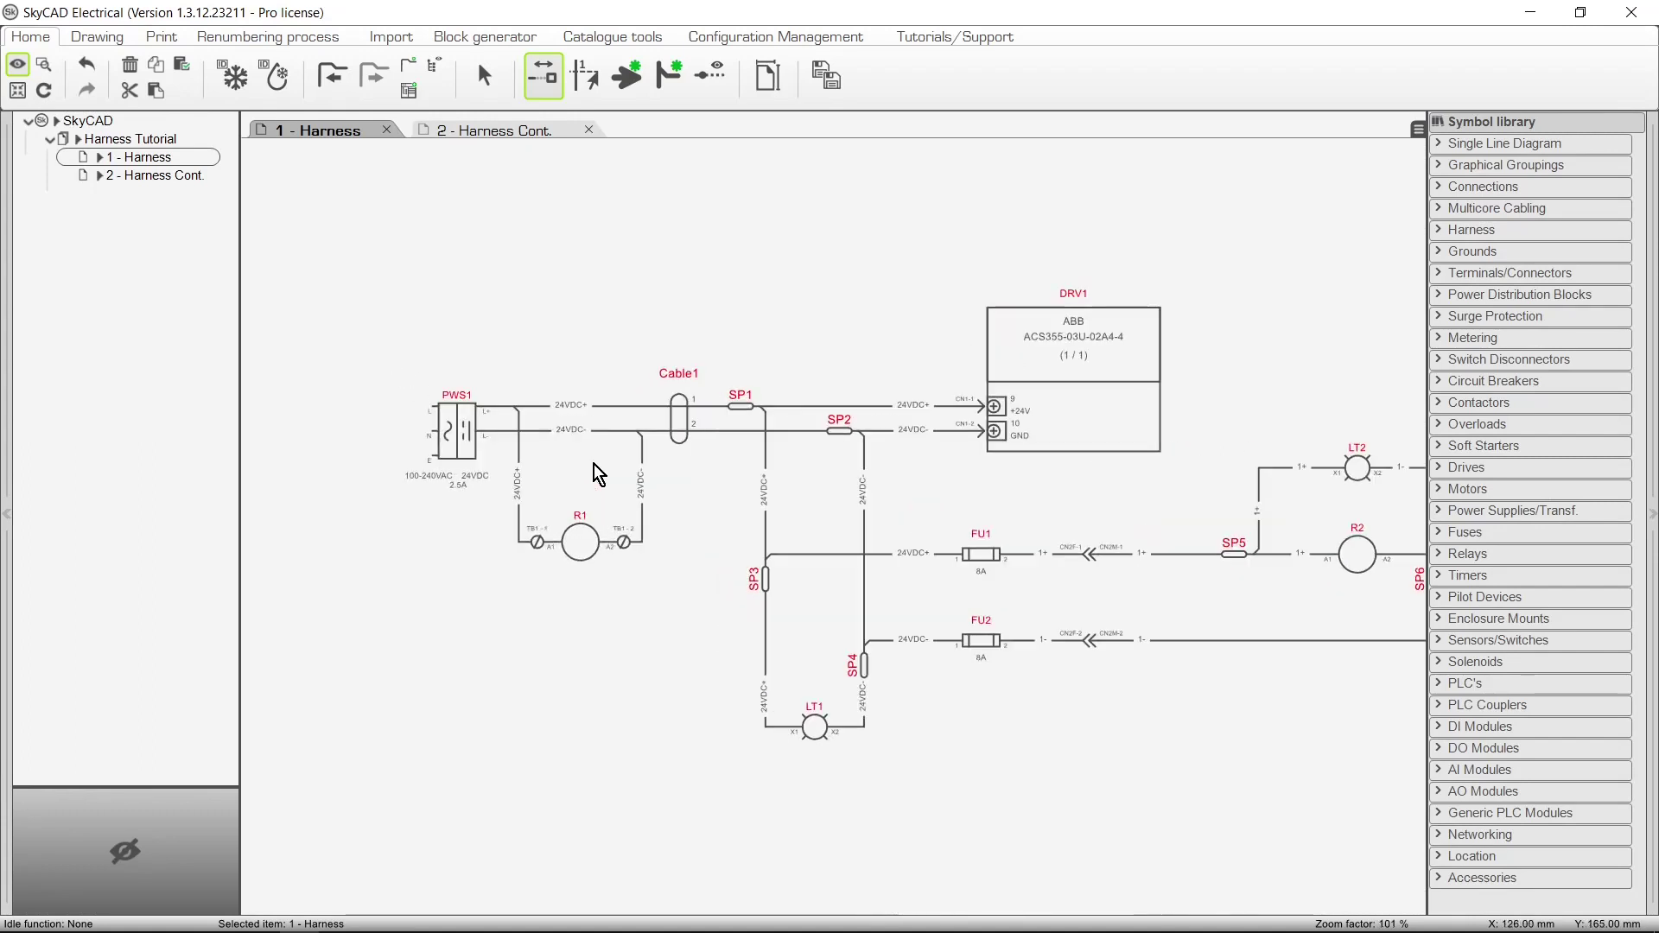
scroll(599, 475, "up", 1)
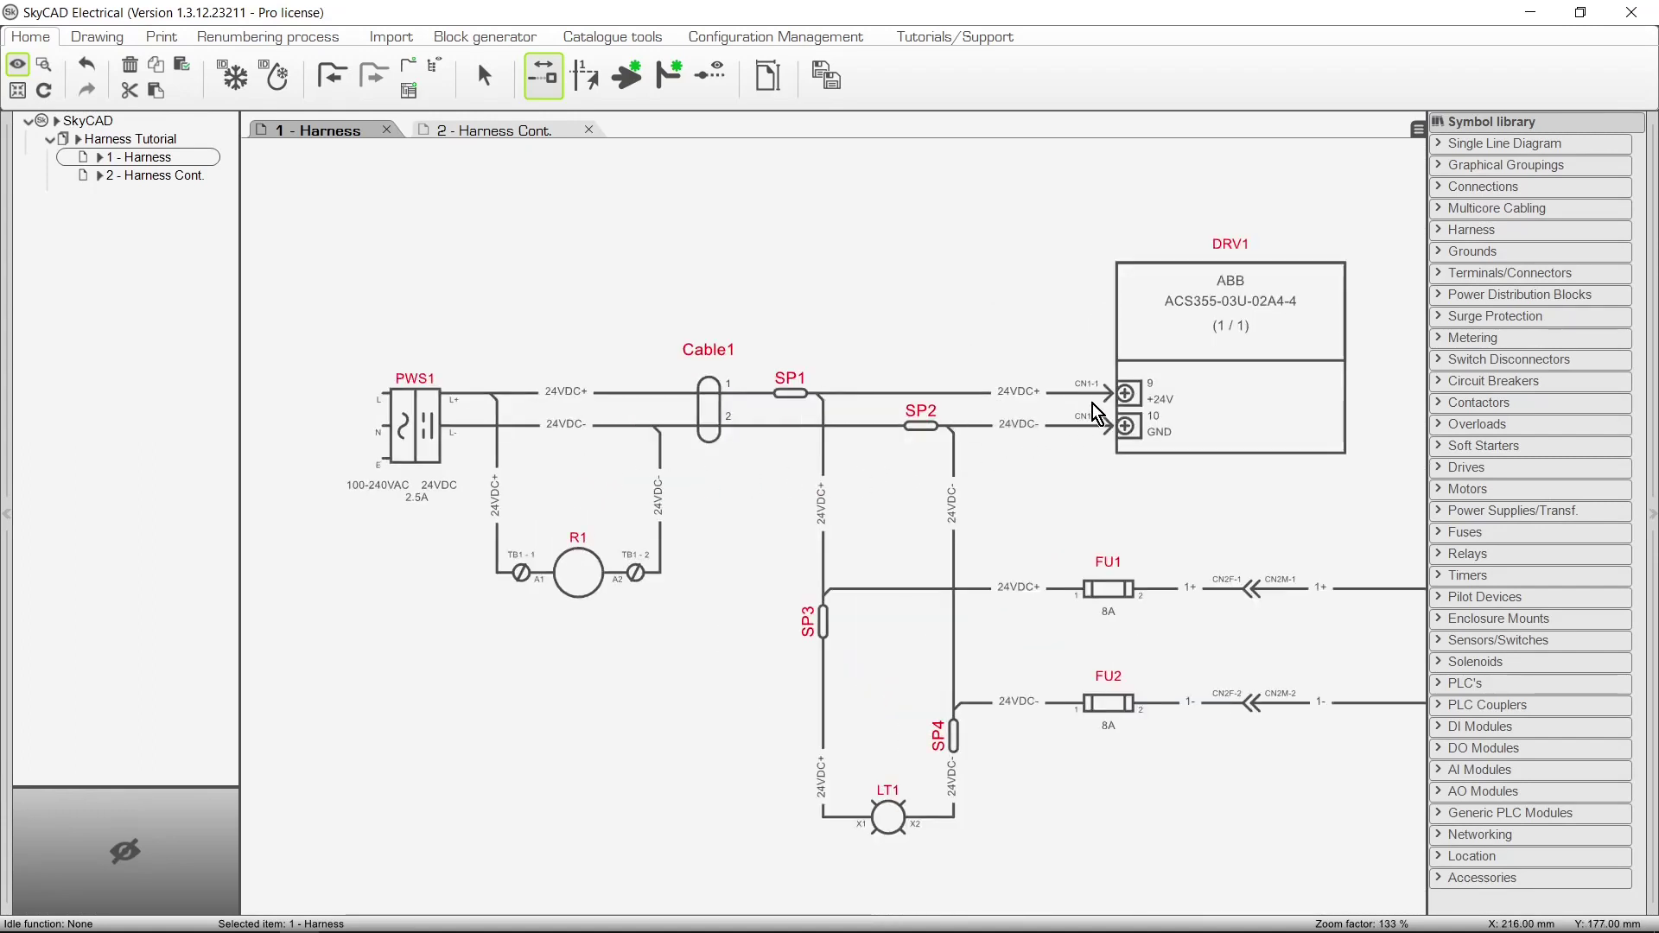
left_click(1112, 394)
left_click(1109, 425)
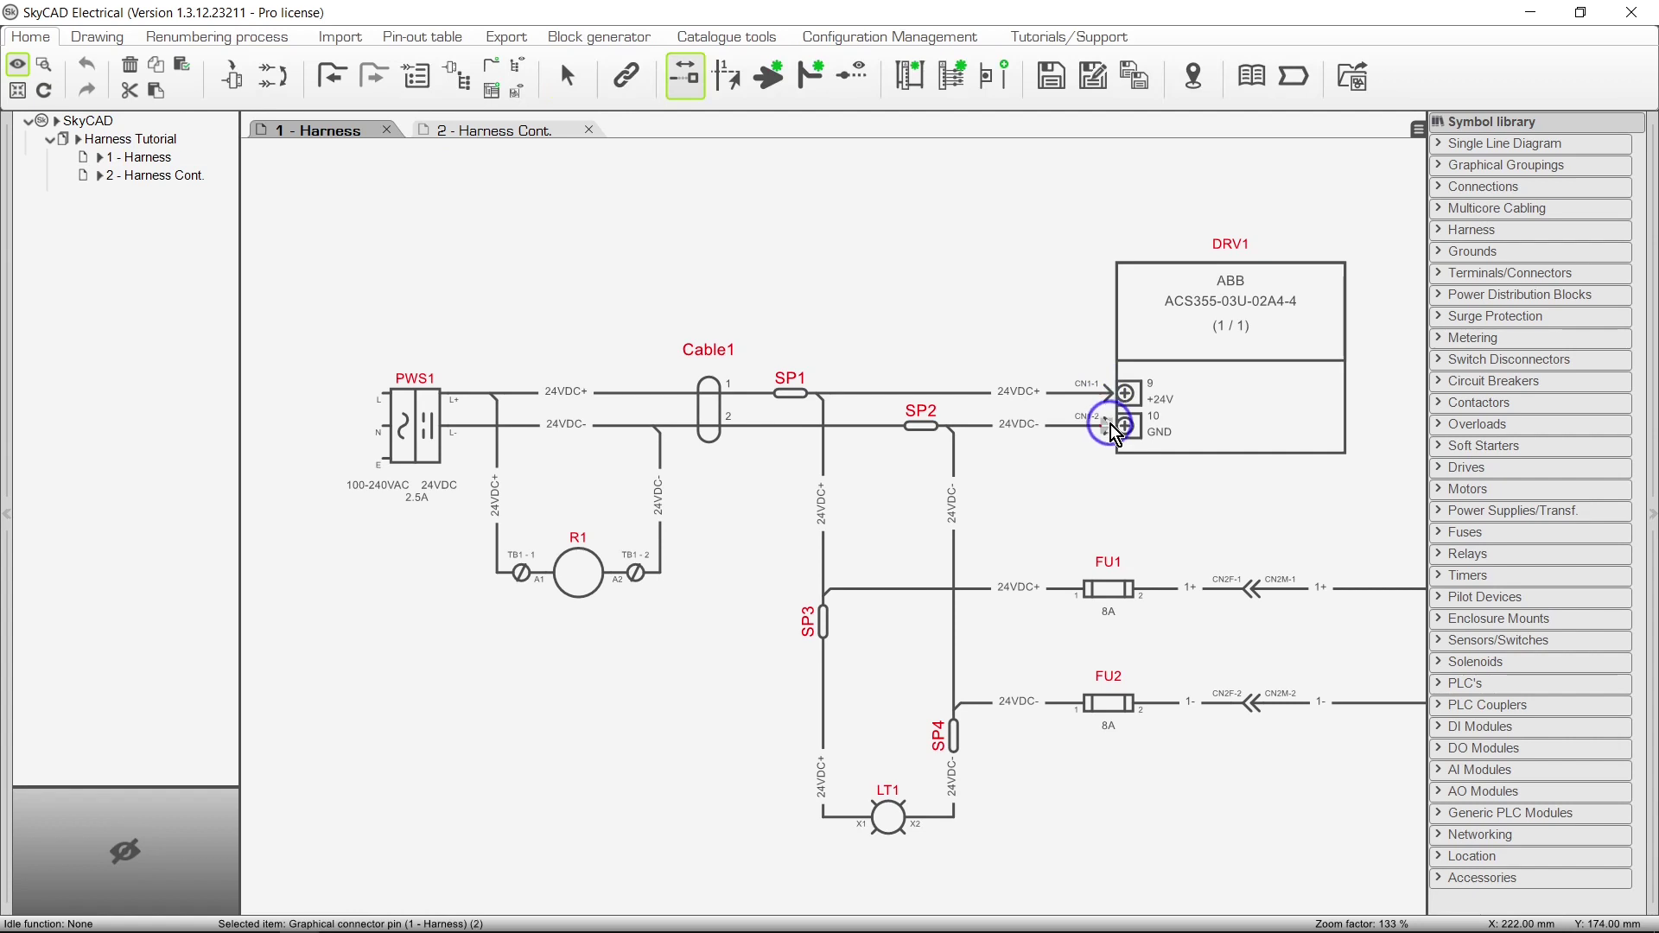
left_click(634, 577)
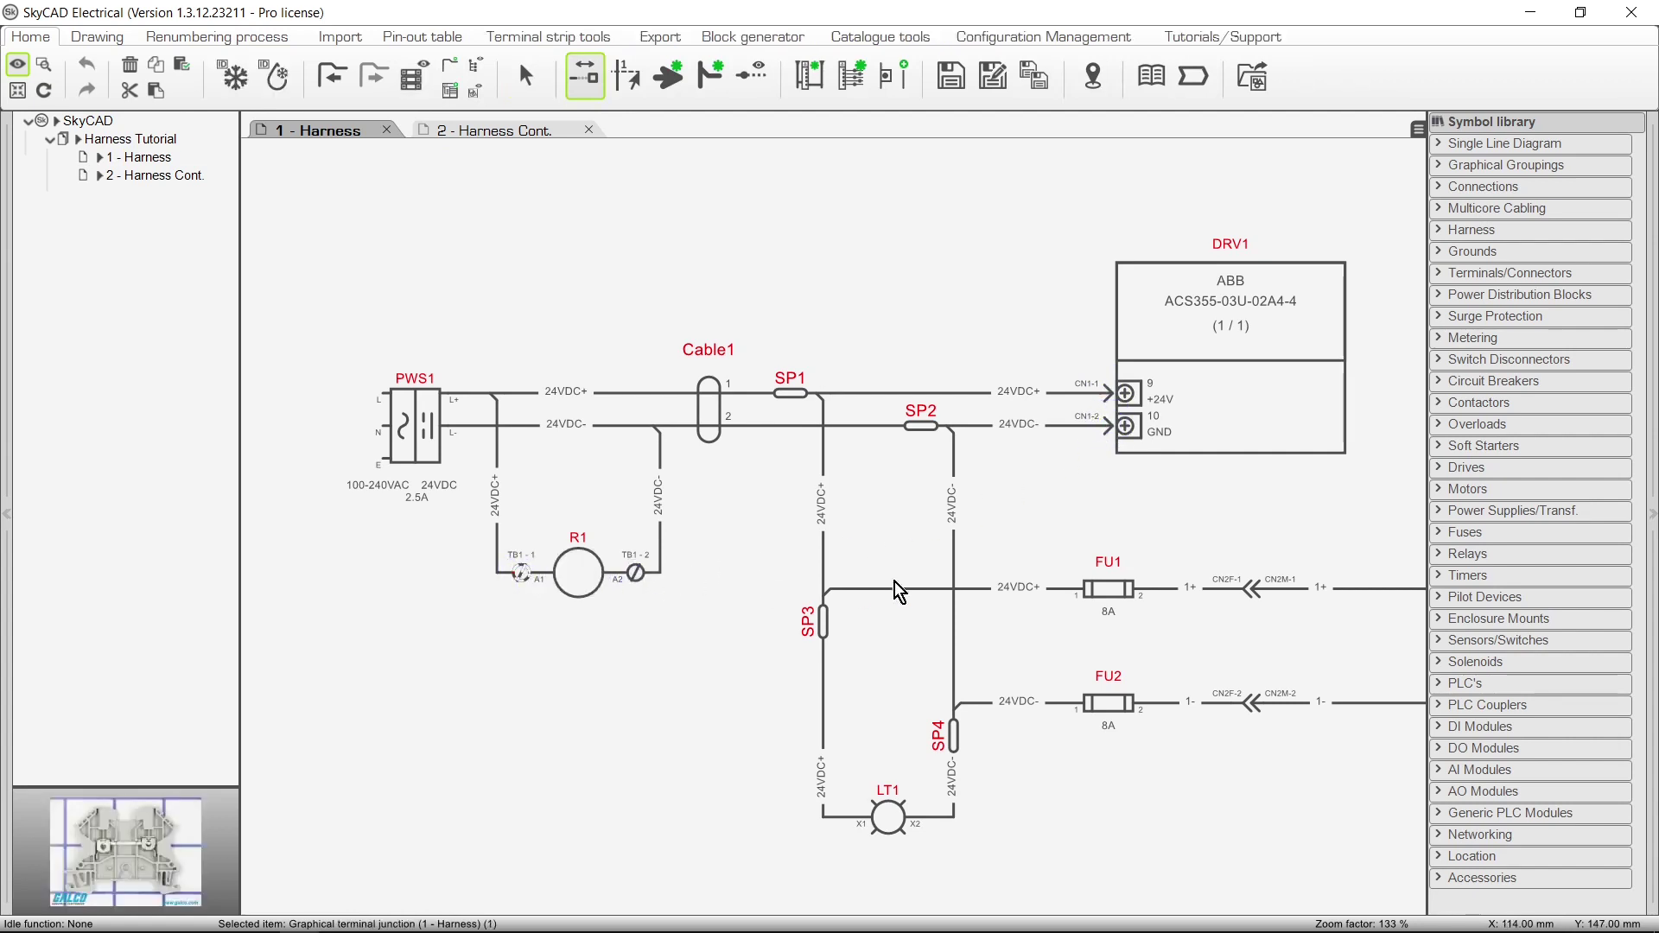
left_click(1110, 596)
left_click(1110, 703)
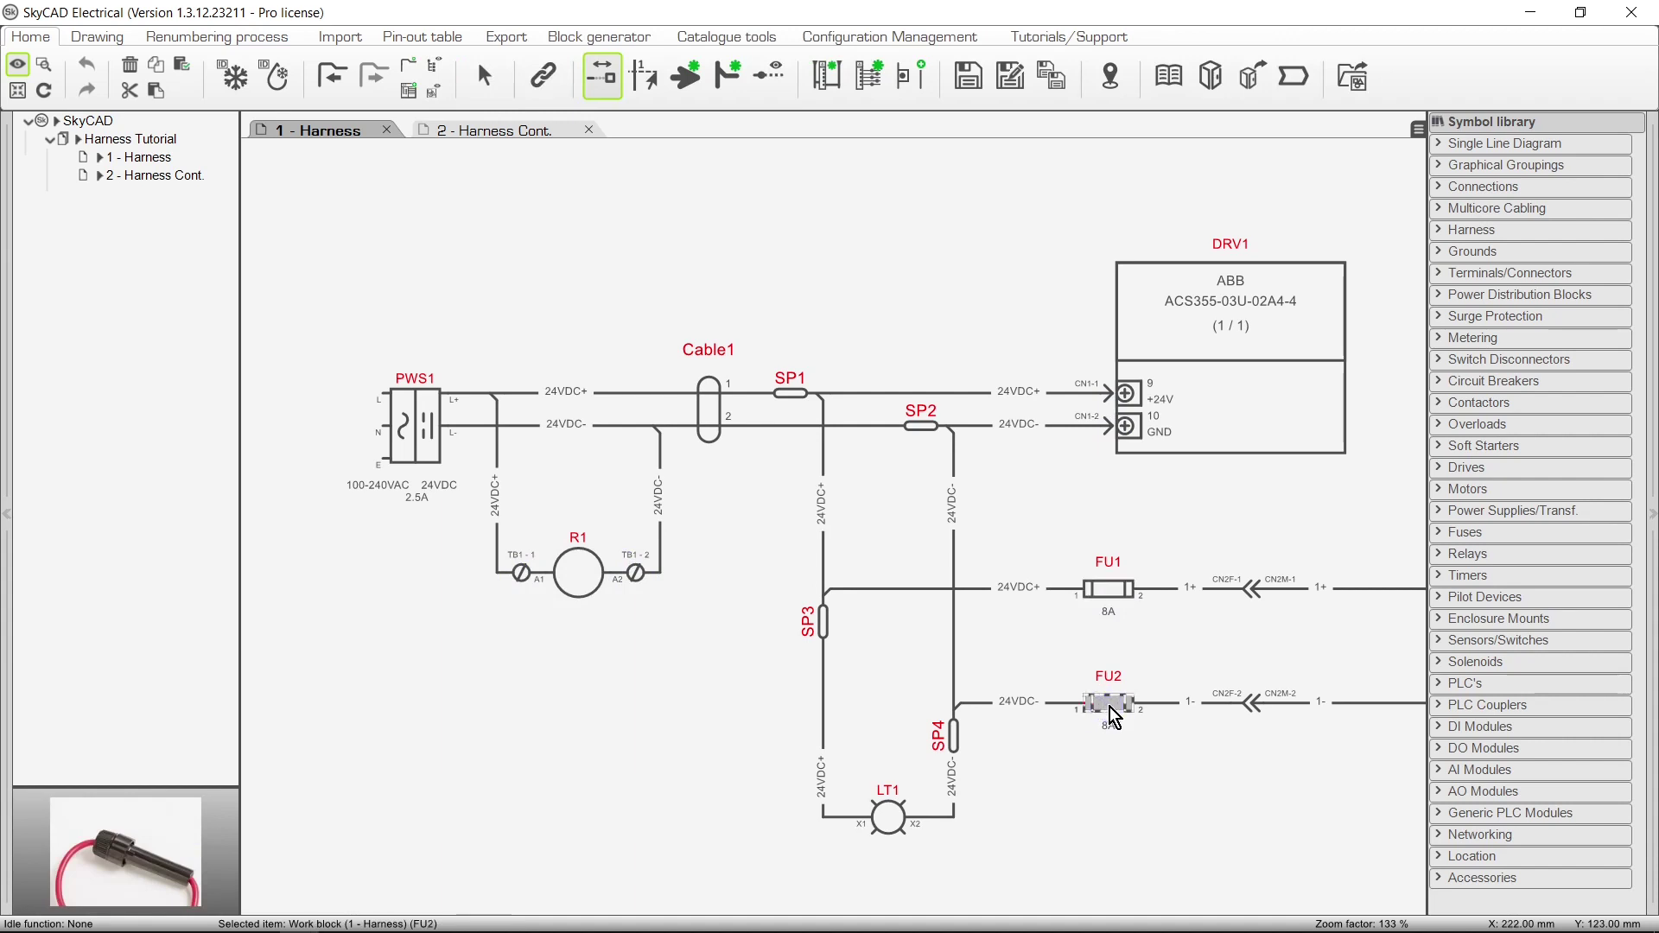
Inspect Cable1 and splices SP1 through SP4, briefly showing the connection symbols
left_click(708, 411)
left_click(791, 393)
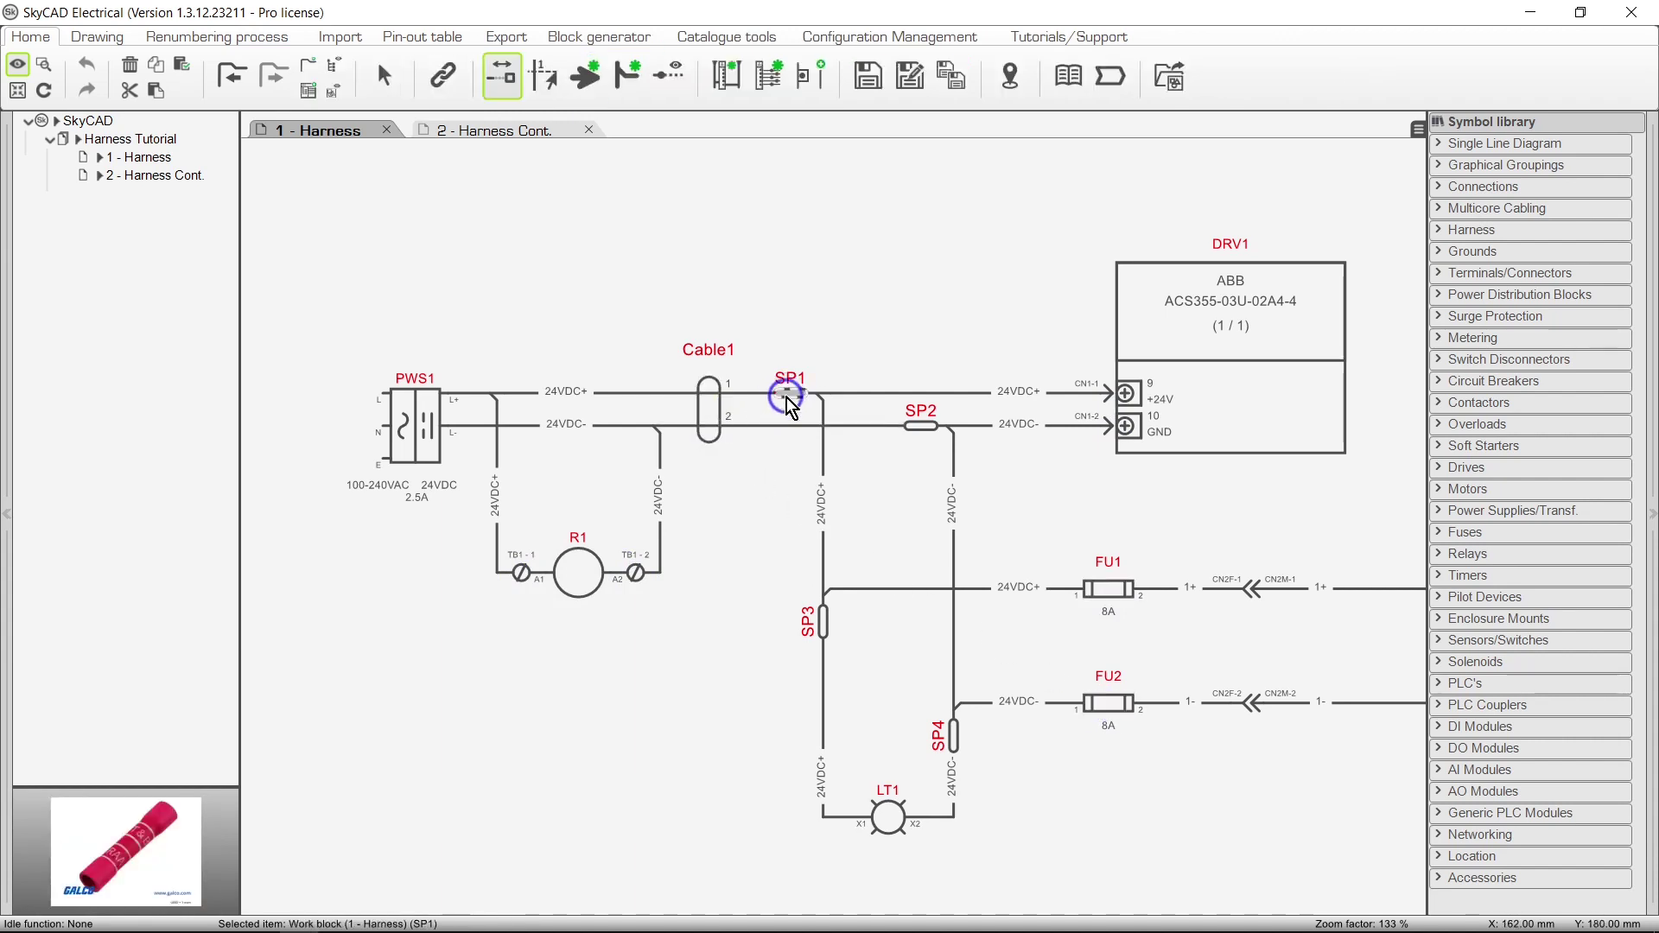
left_click(922, 425)
left_click(824, 622)
left_click(954, 736)
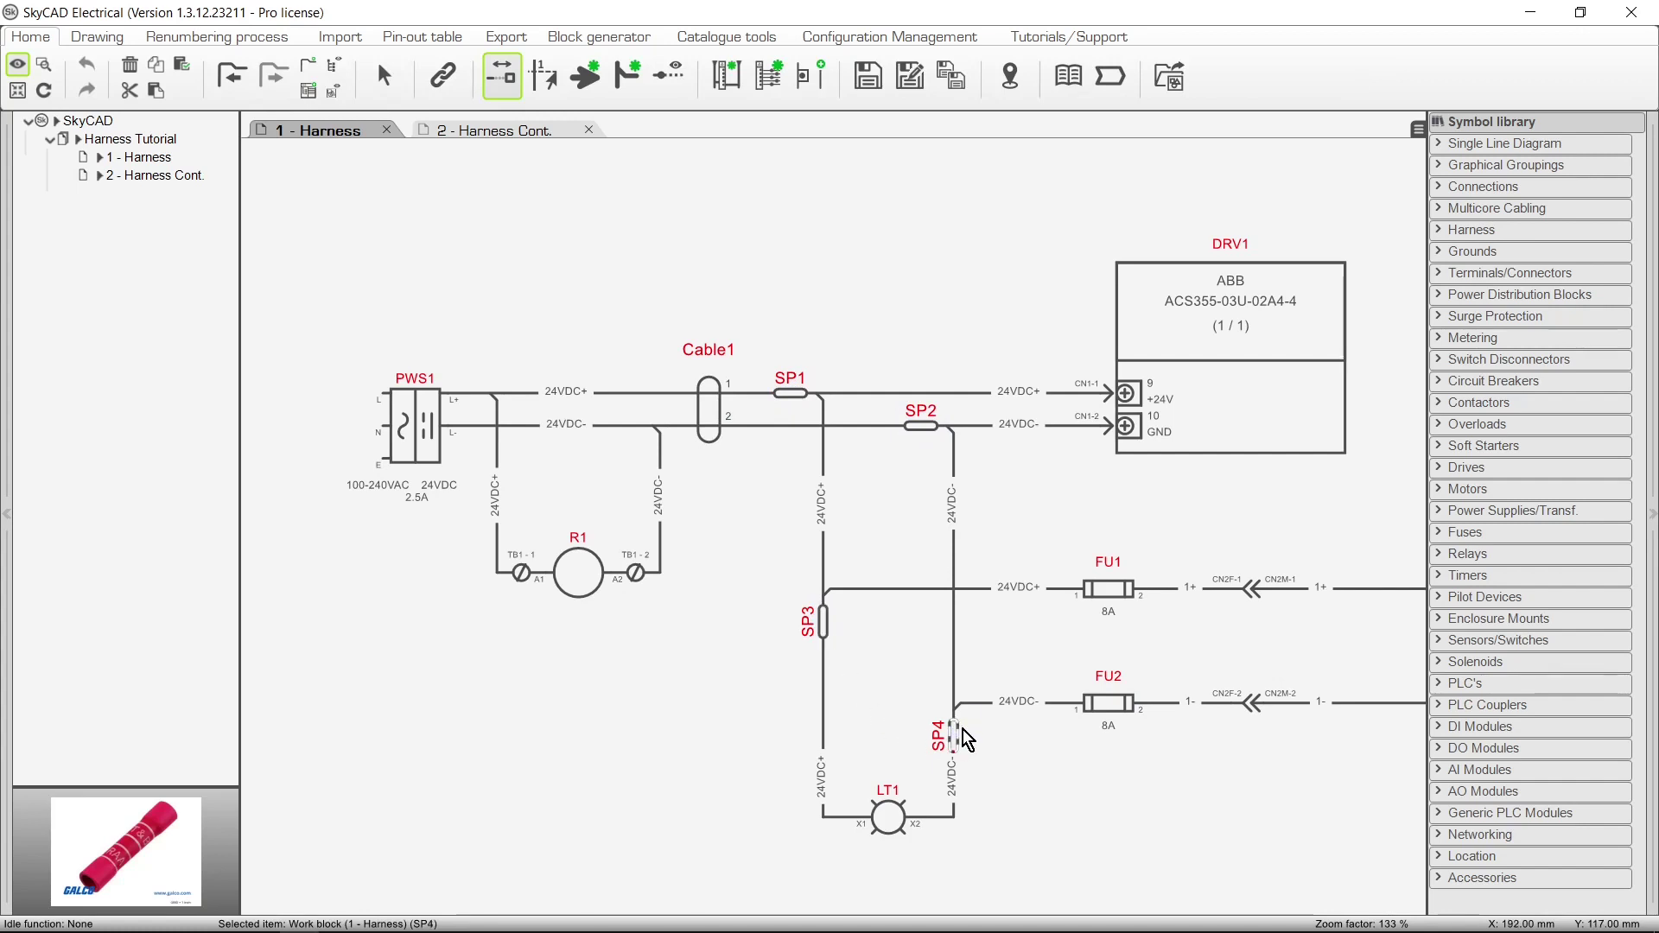
left_click(1522, 185)
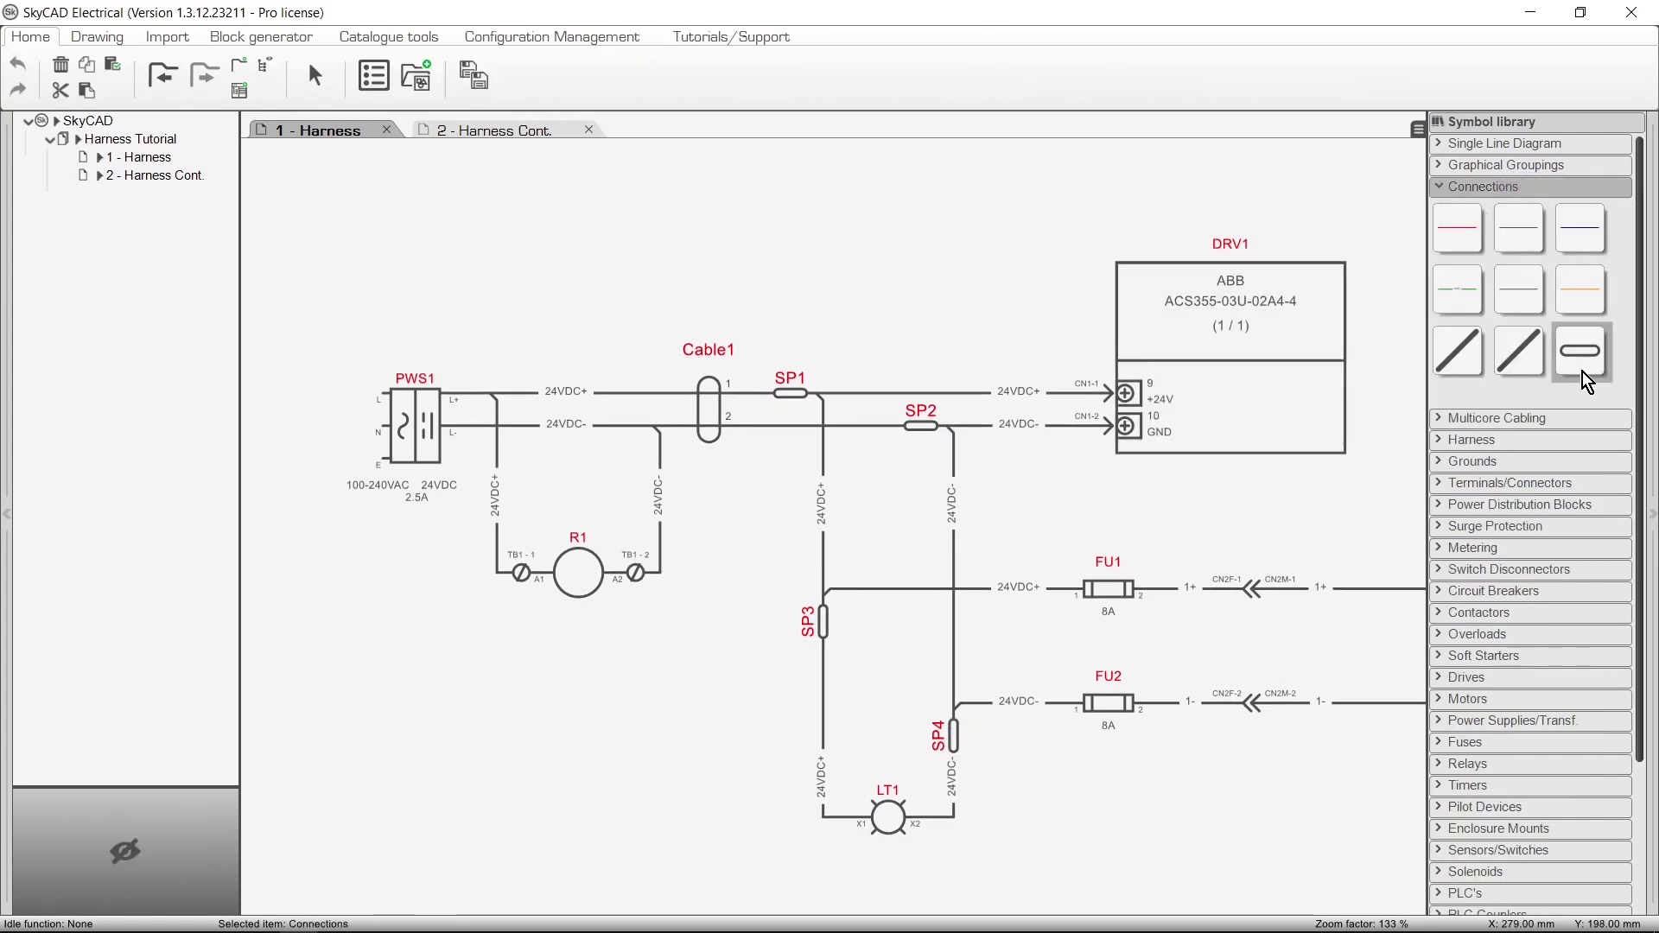
left_click(1493, 188)
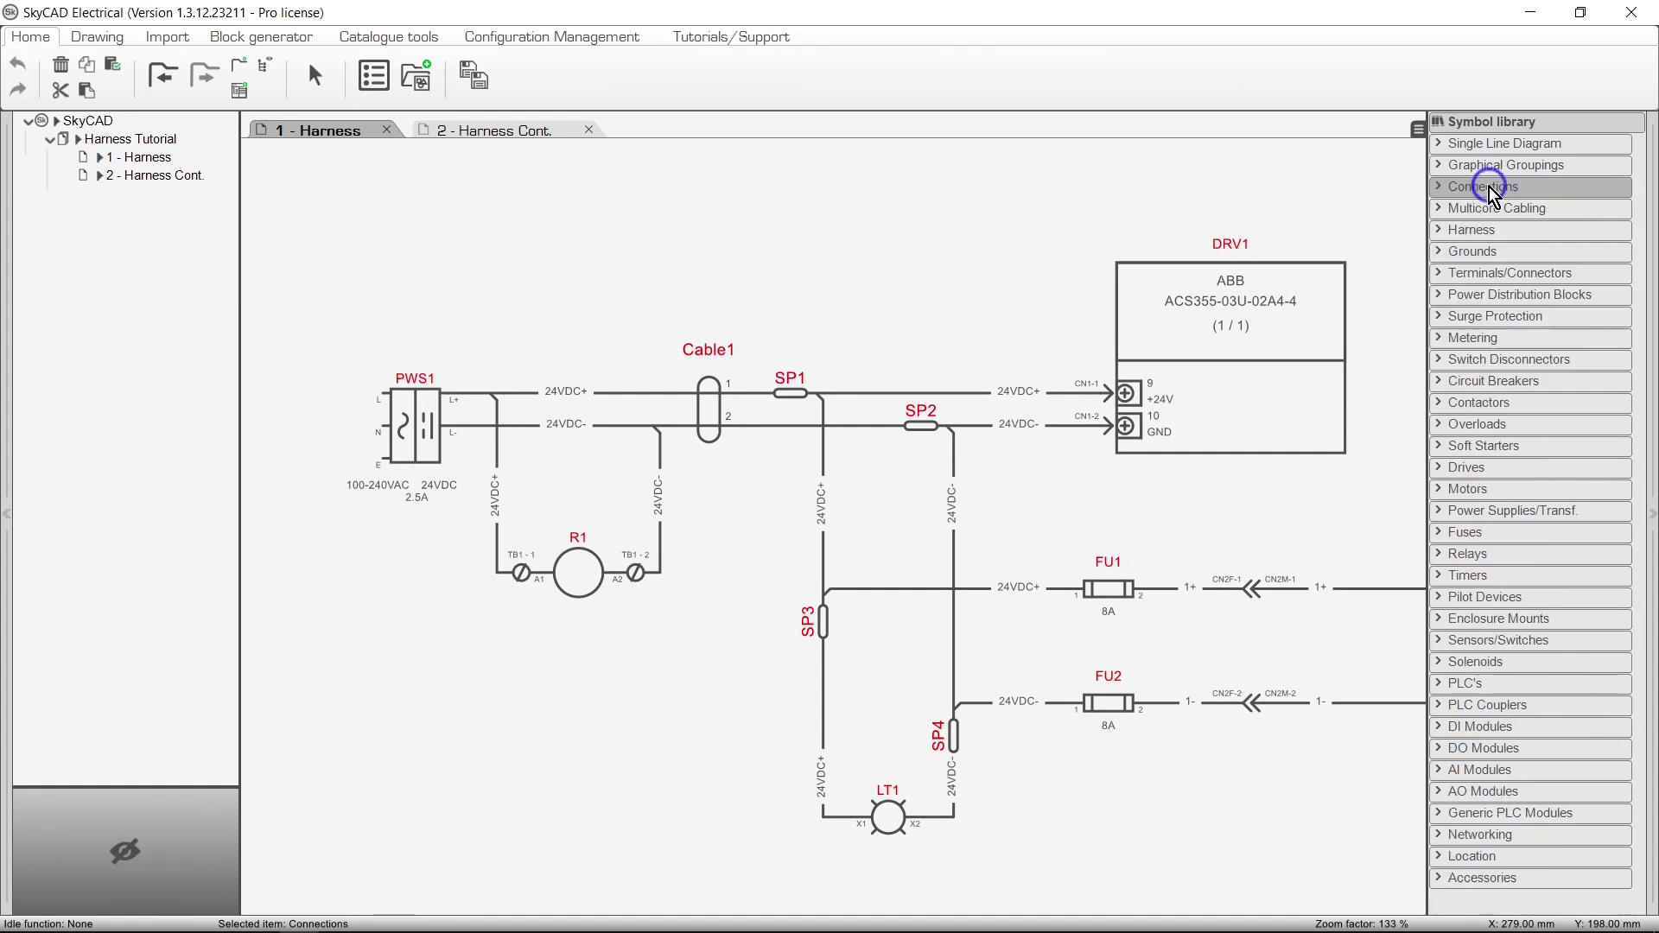
Re-orient the wire connections at the SP1 junction using the second orientation
left_click(789, 185)
left_click(679, 90)
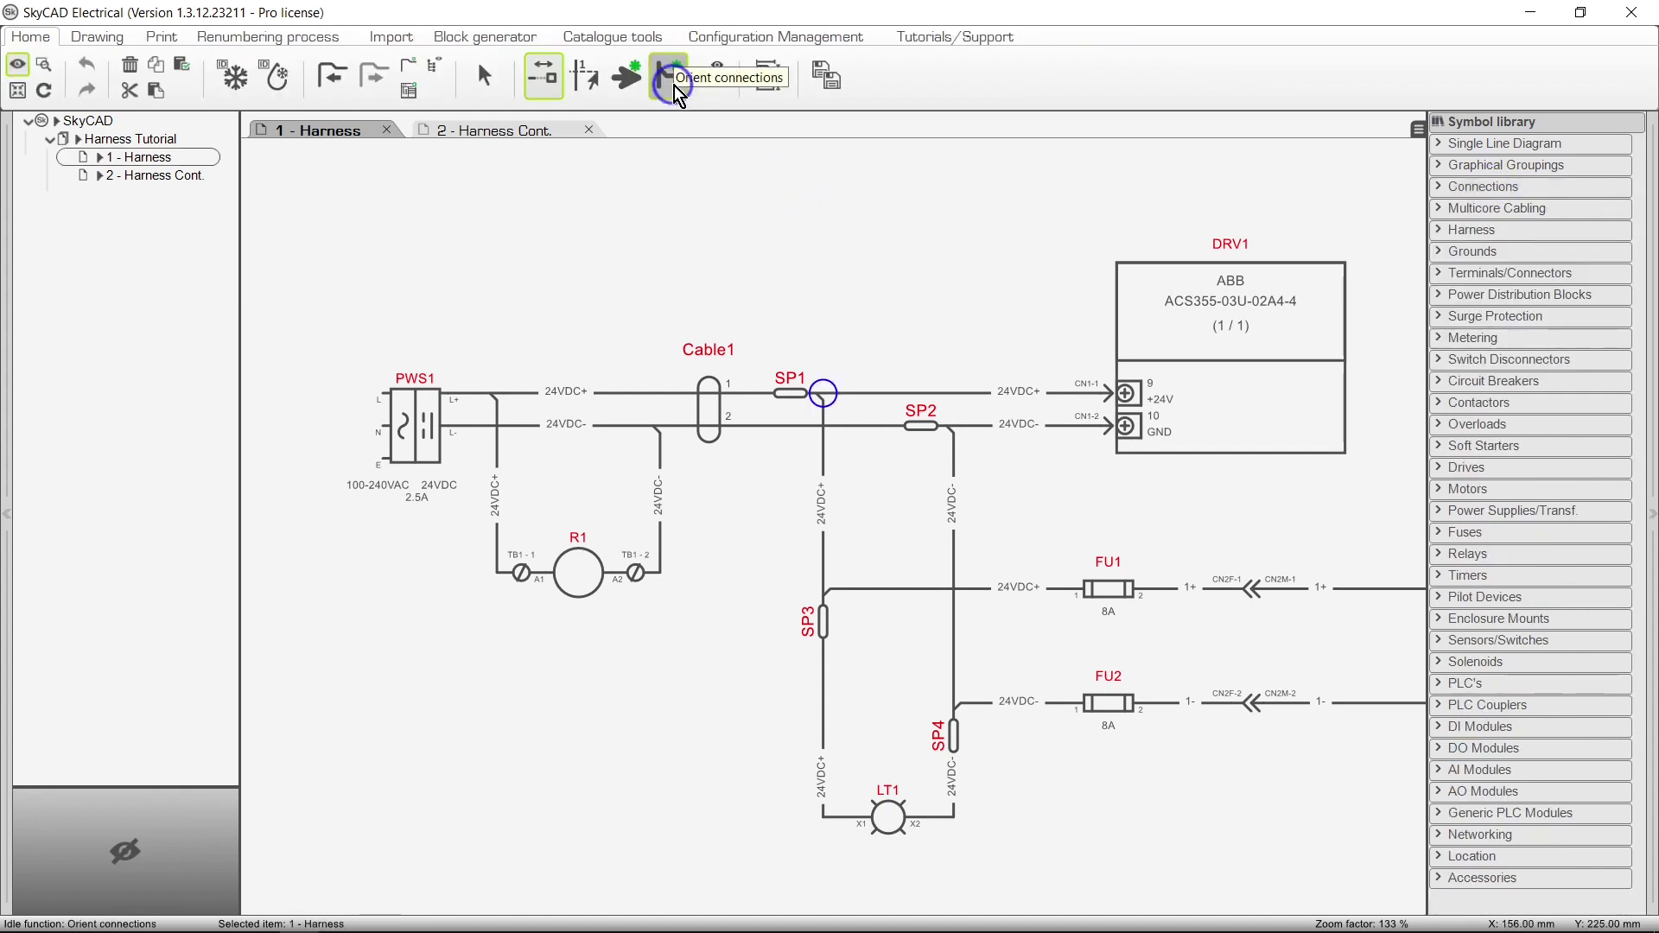
left_click(820, 397)
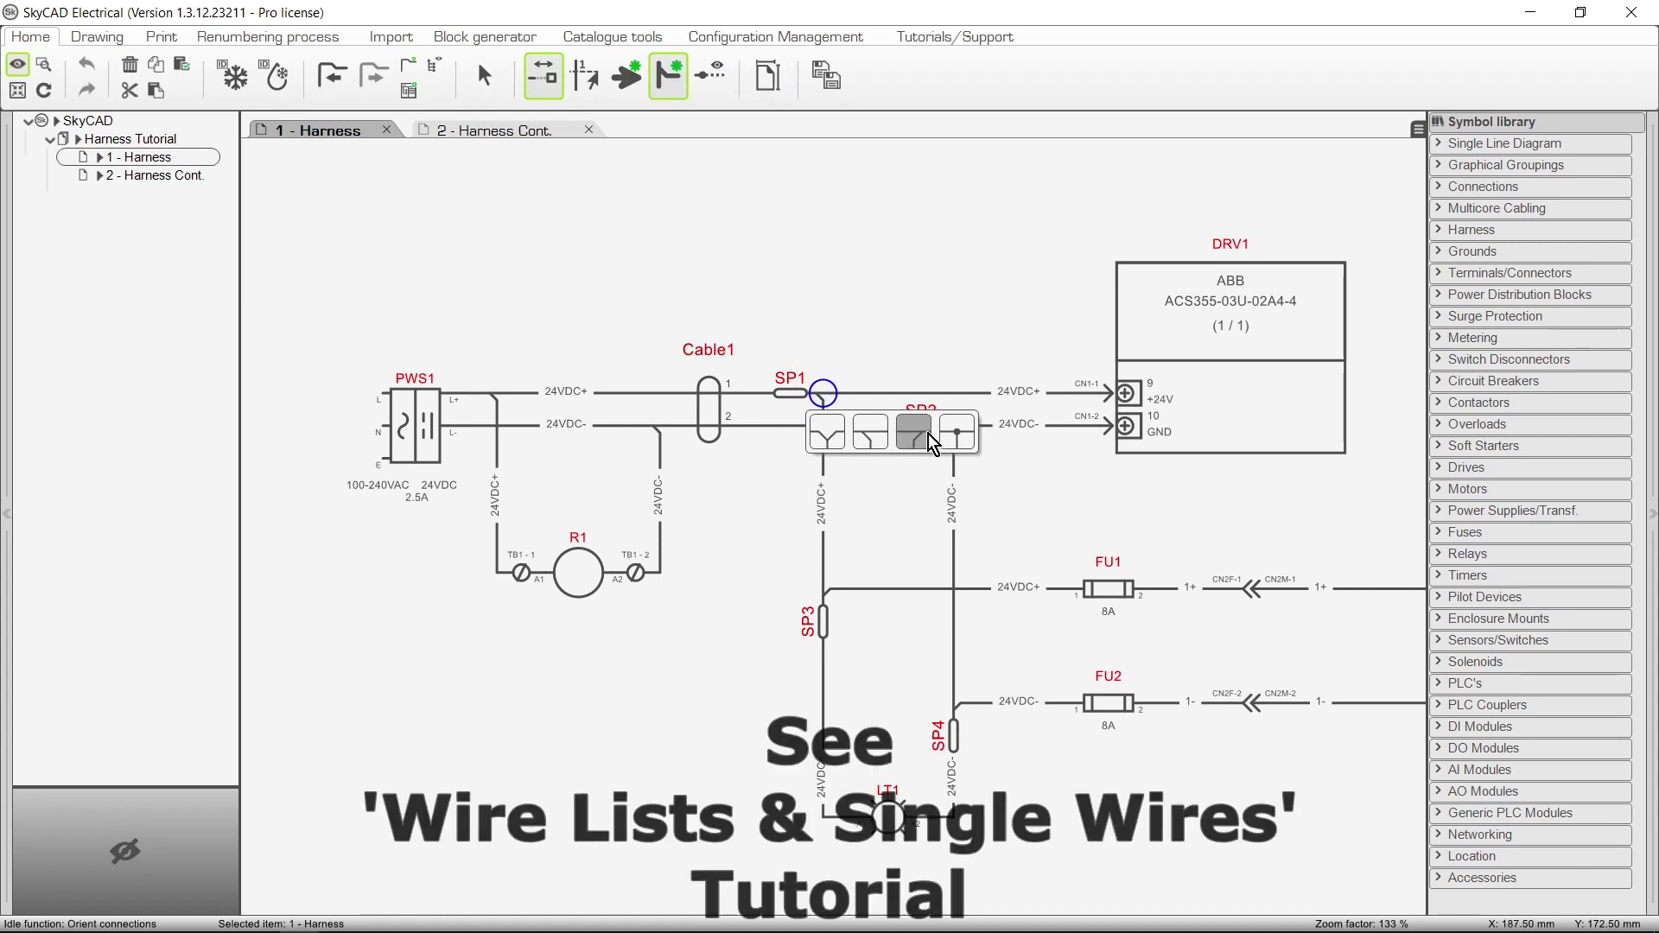
left_click(871, 432)
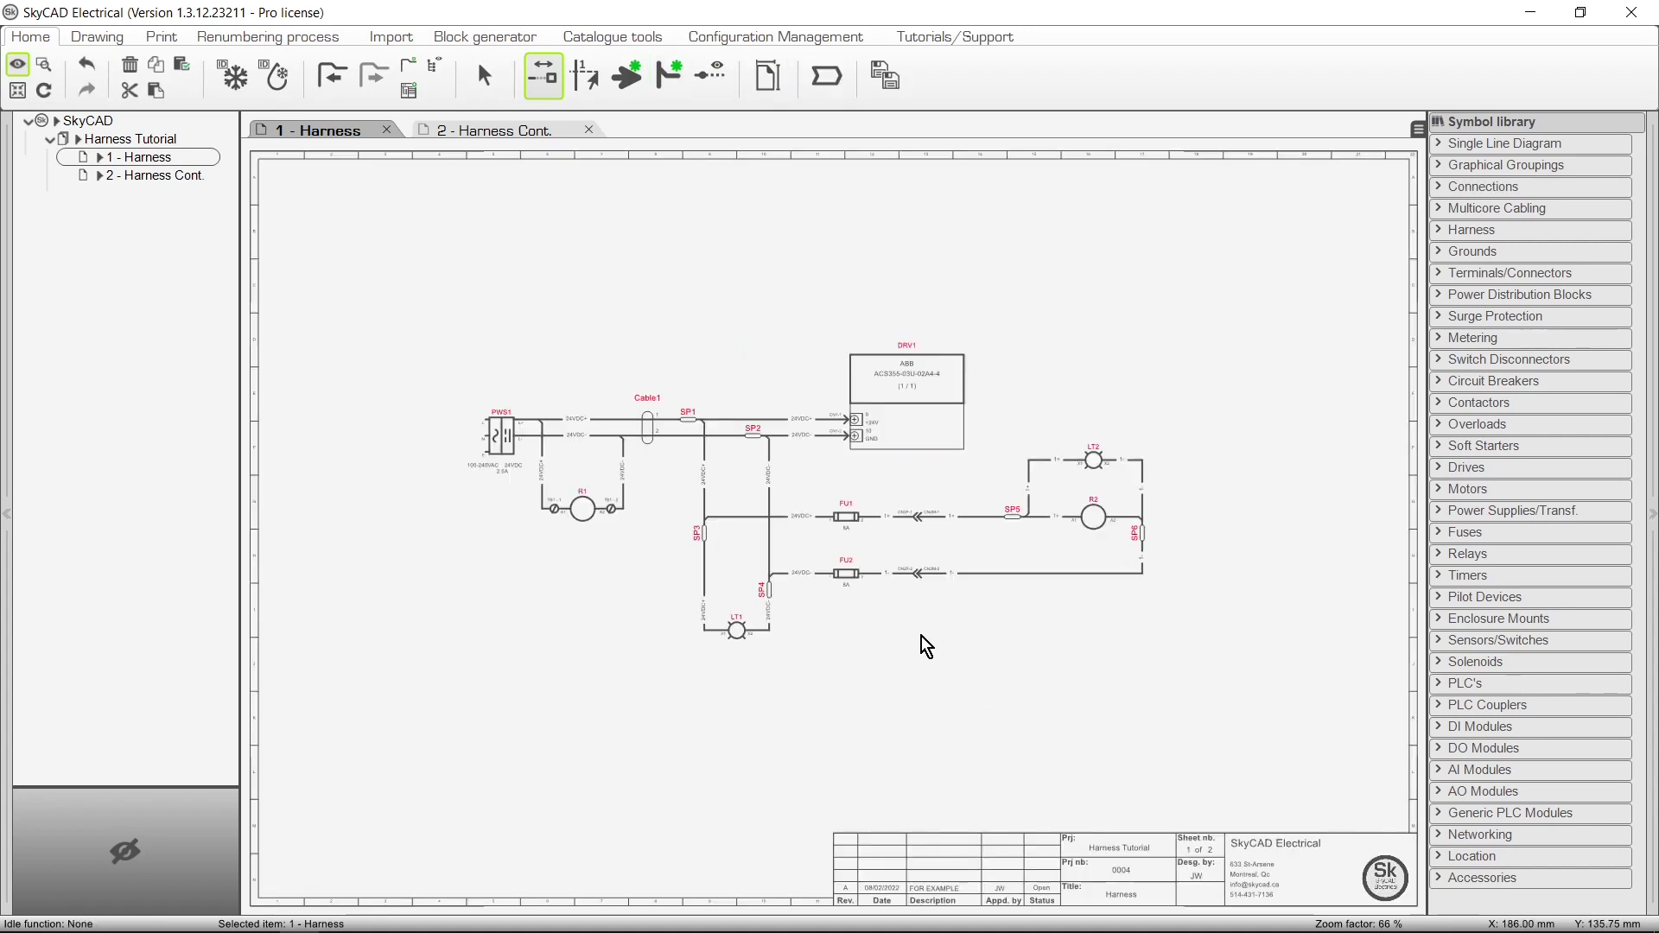
Window-select the whole schematic and move it to the sheet's lower left
left_click_drag(1154, 674, 442, 337)
left_click_drag(493, 437, 304, 685)
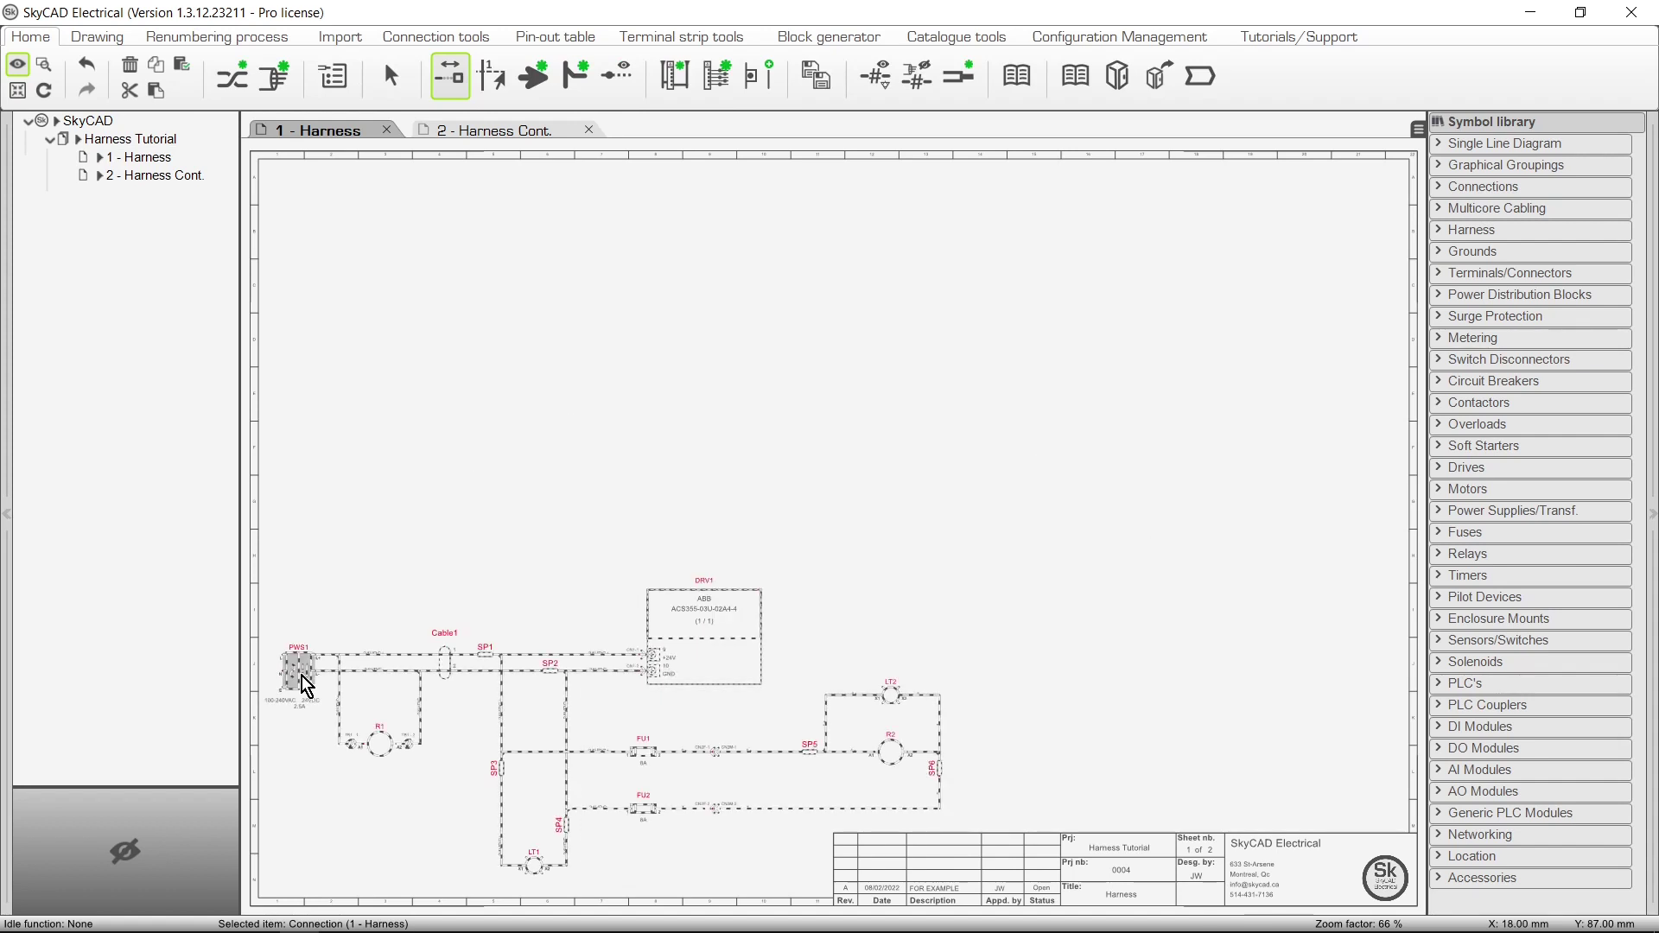
left_click(1481, 232)
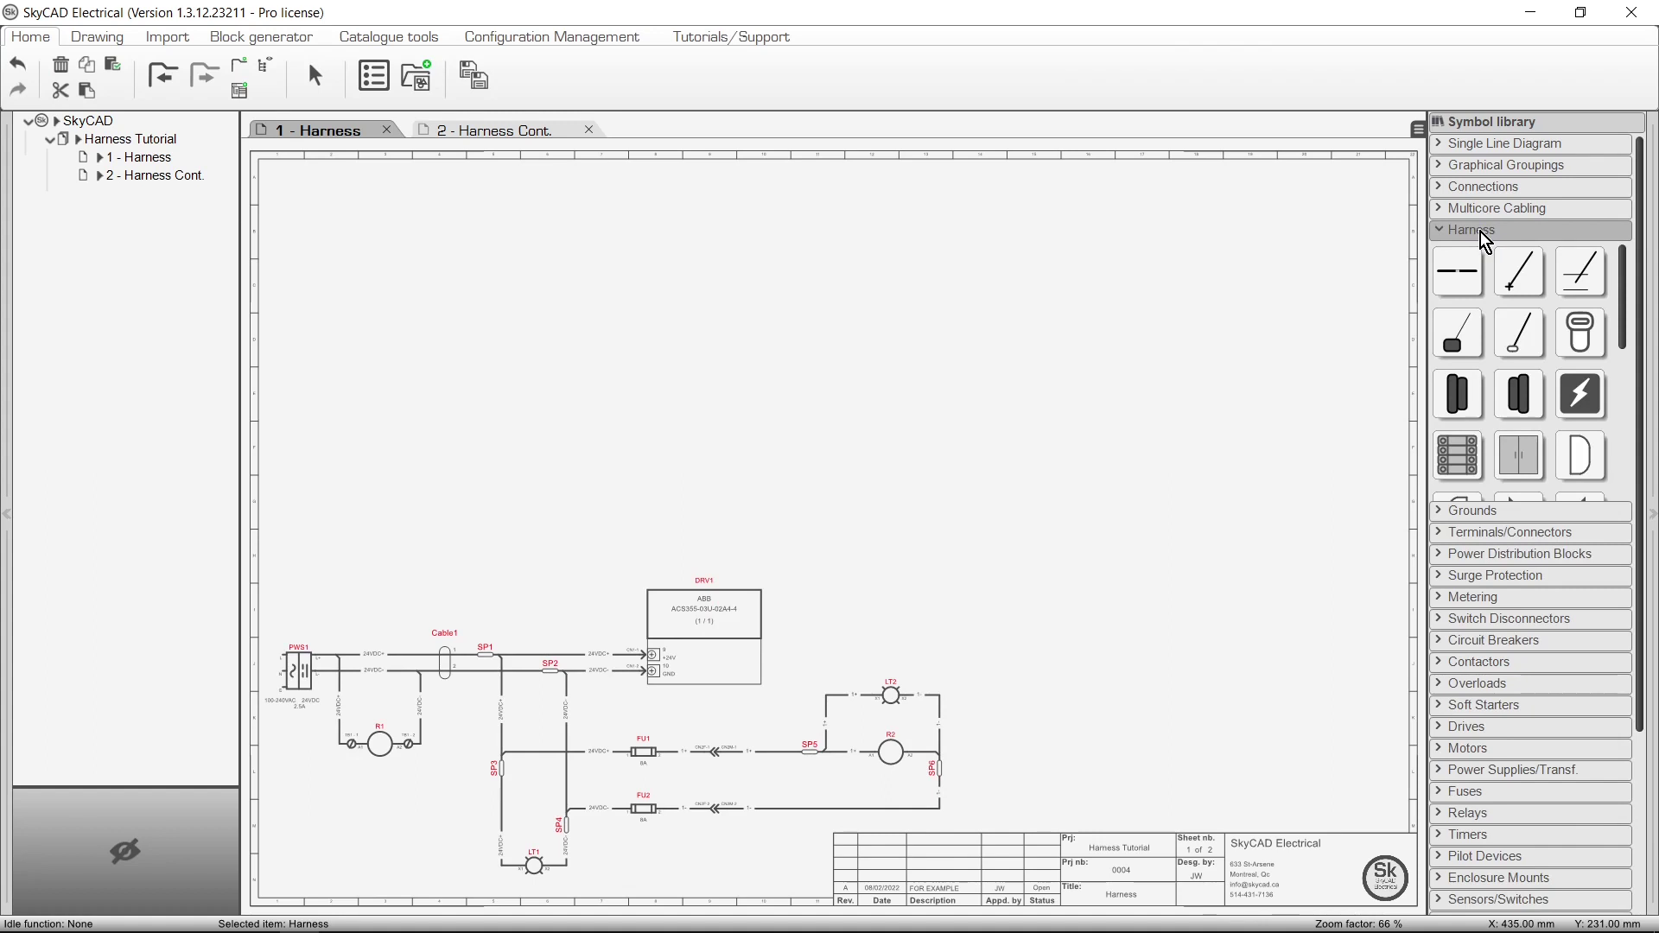
Draw the main horizontal harness trunk with an upper-right fork and a lower-right fork
left_click(1482, 275)
left_click(313, 451)
left_click(893, 451)
left_click(1062, 281)
left_click(1225, 281)
left_click(941, 597)
double_click(1217, 597)
Add a rising branch off the lower run and a short drop branch at the trunk's left end
left_click(981, 597)
left_click(1119, 460)
double_click(1197, 460)
left_click(403, 451)
left_click(403, 508)
double_click(480, 508)
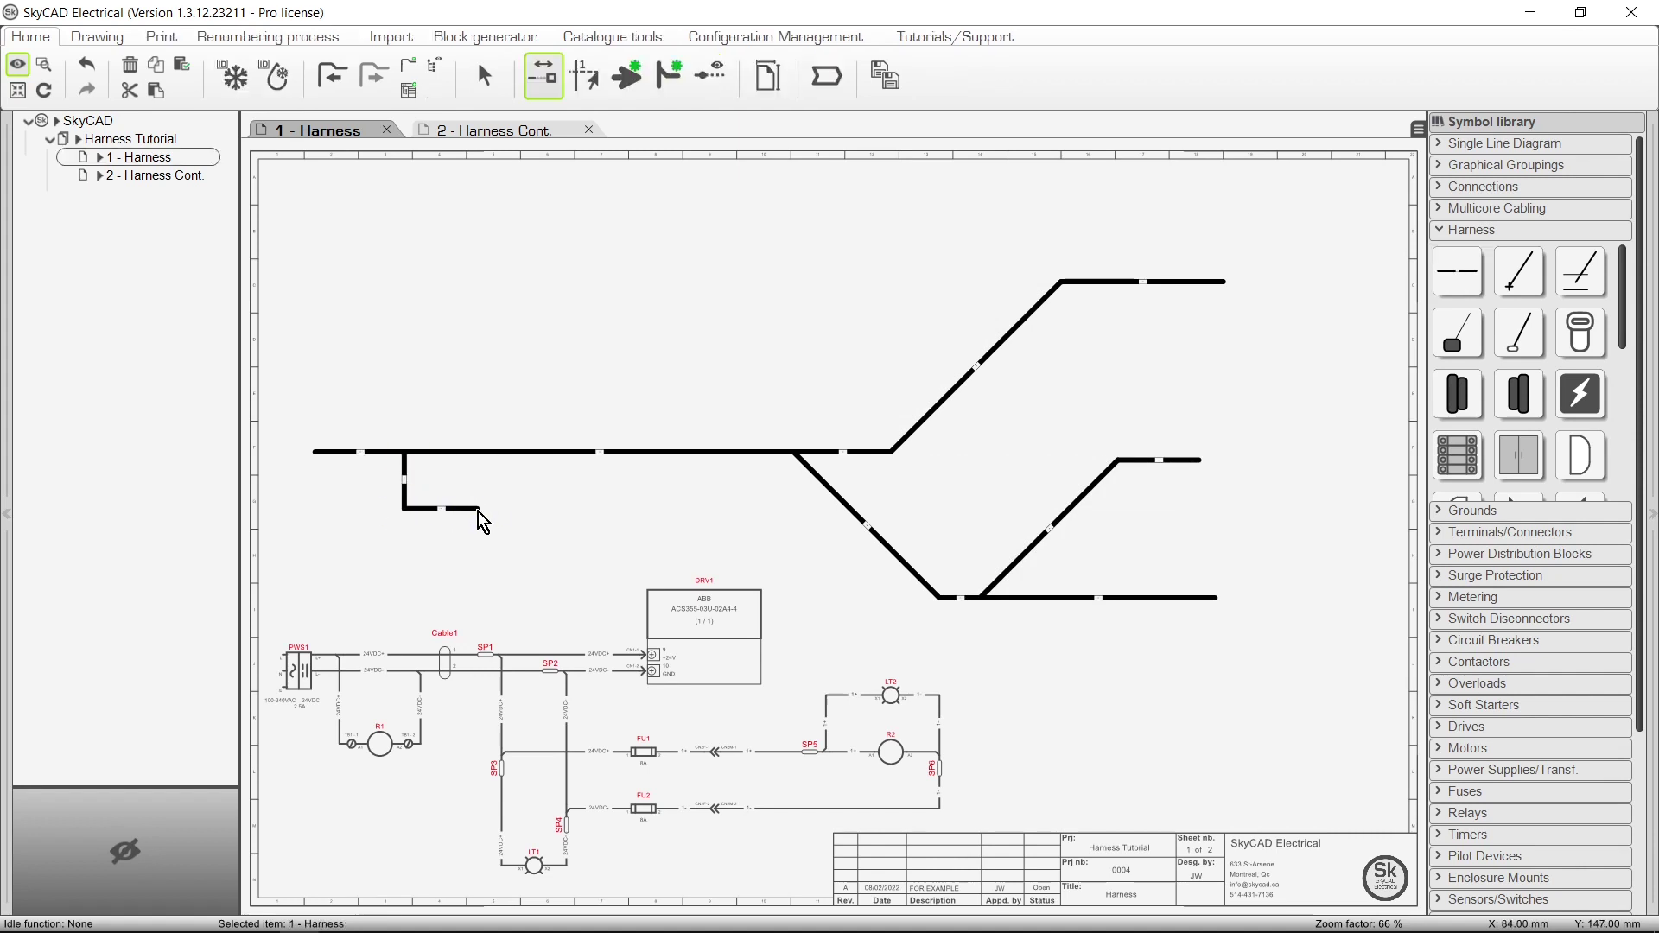
Number the harness branches and fit the whole sheet in view
left_click(296, 38)
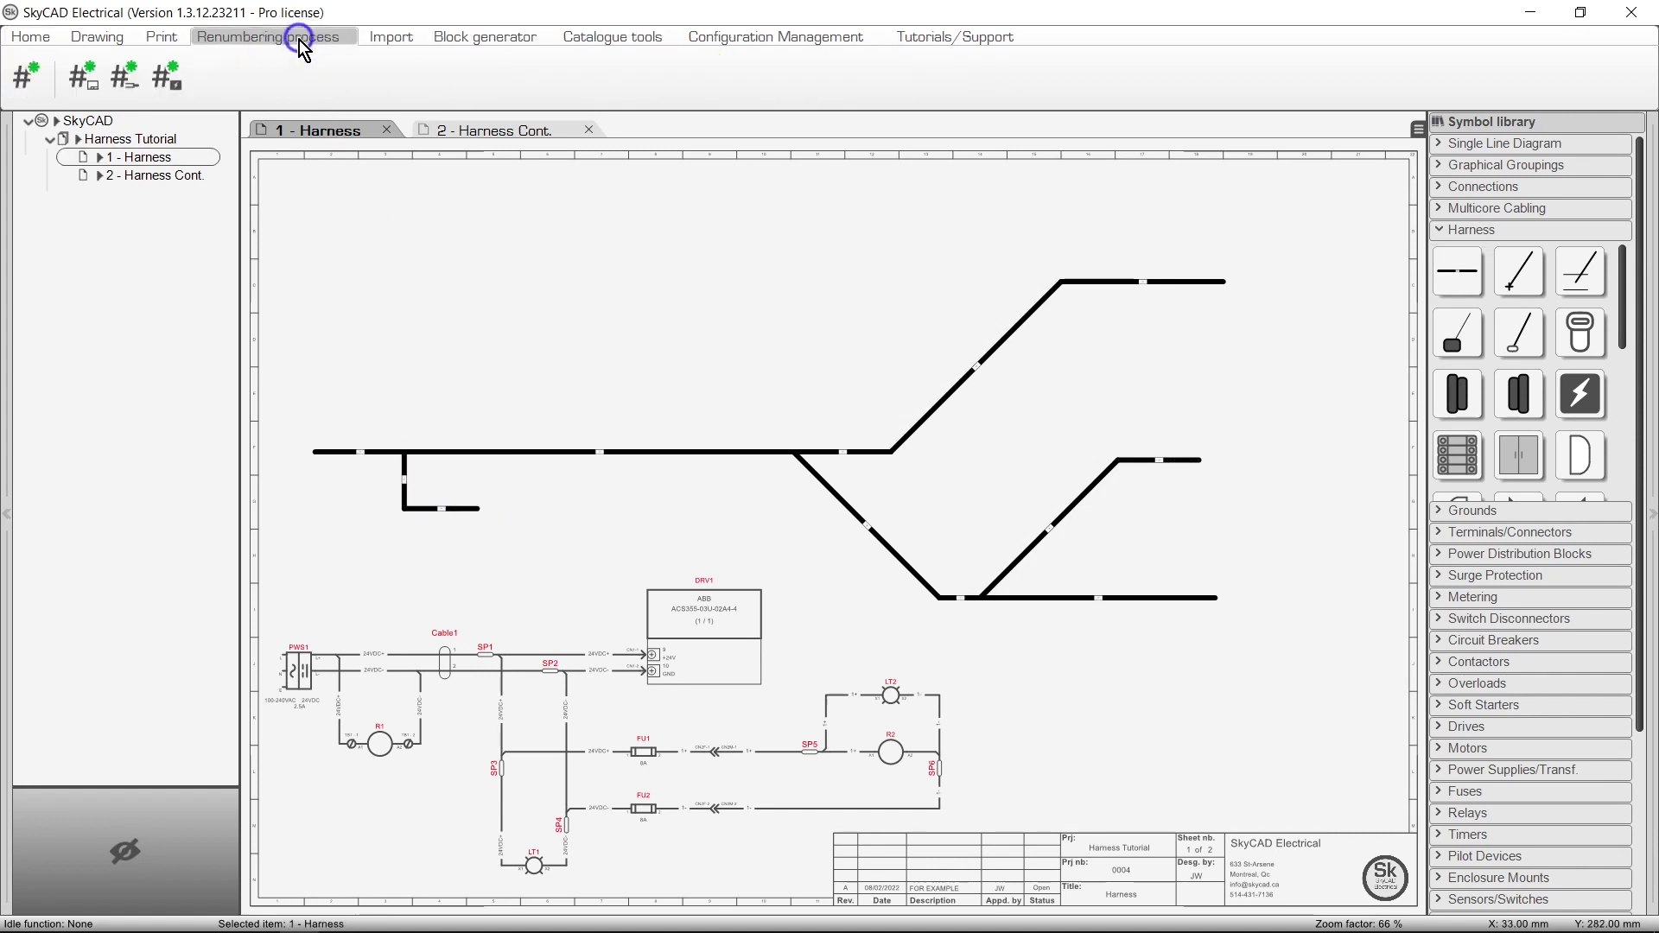
left_click(135, 92)
scroll(444, 482, "up", 2)
scroll(445, 484, "up", 4)
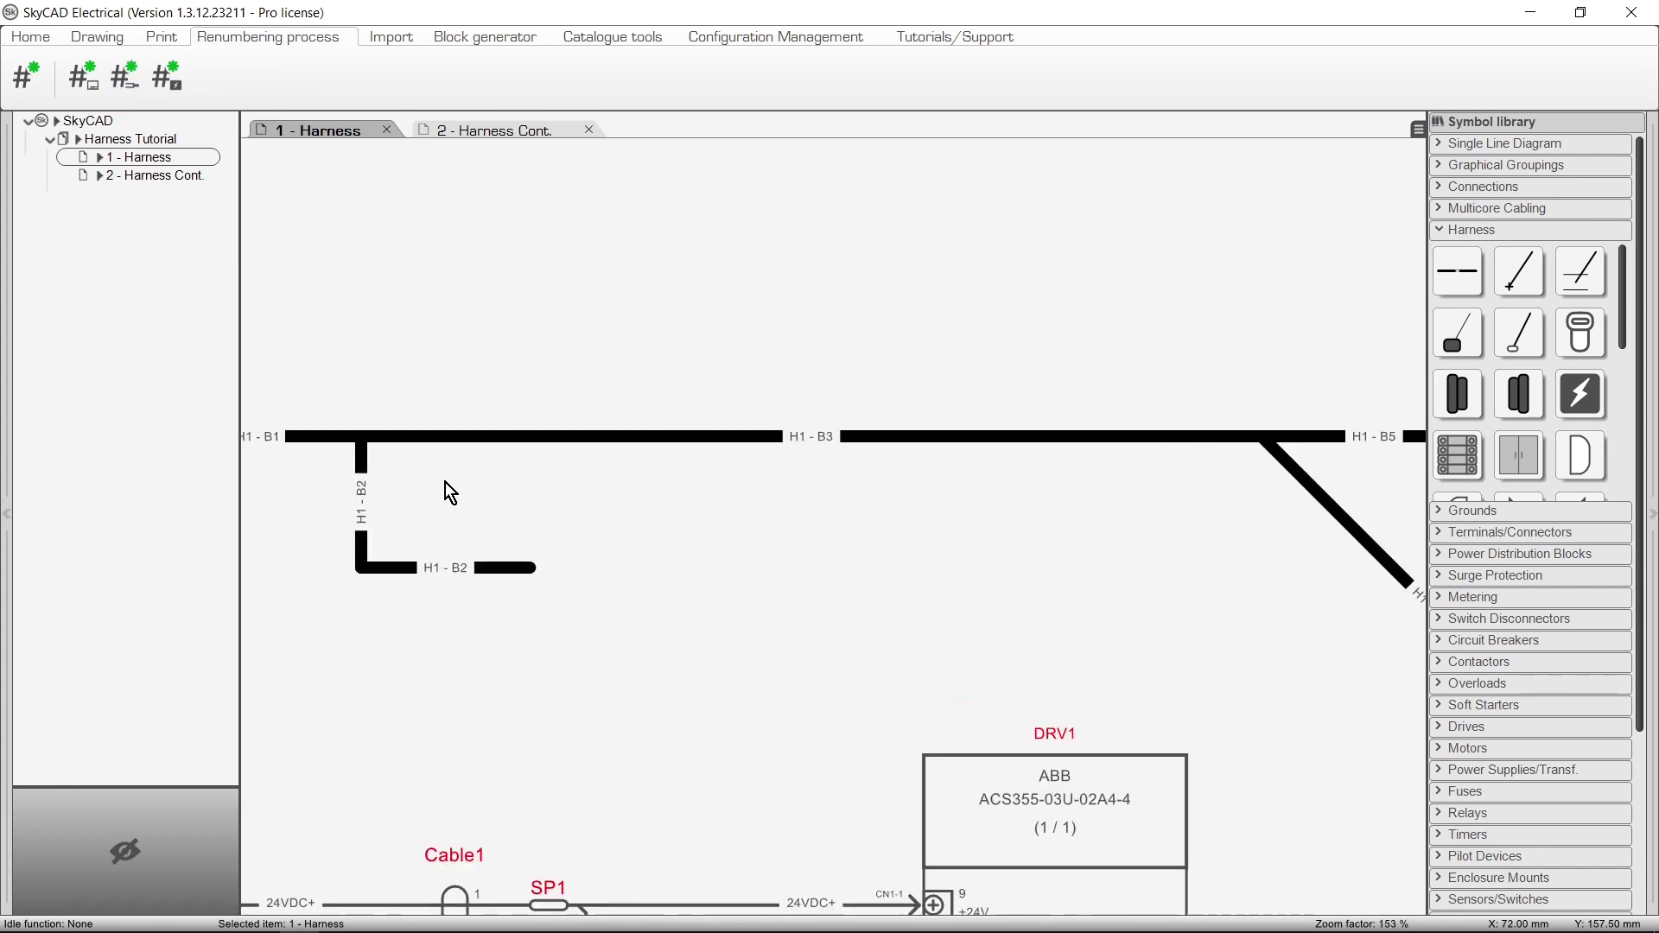
middle_click_drag(445, 489, 610, 519)
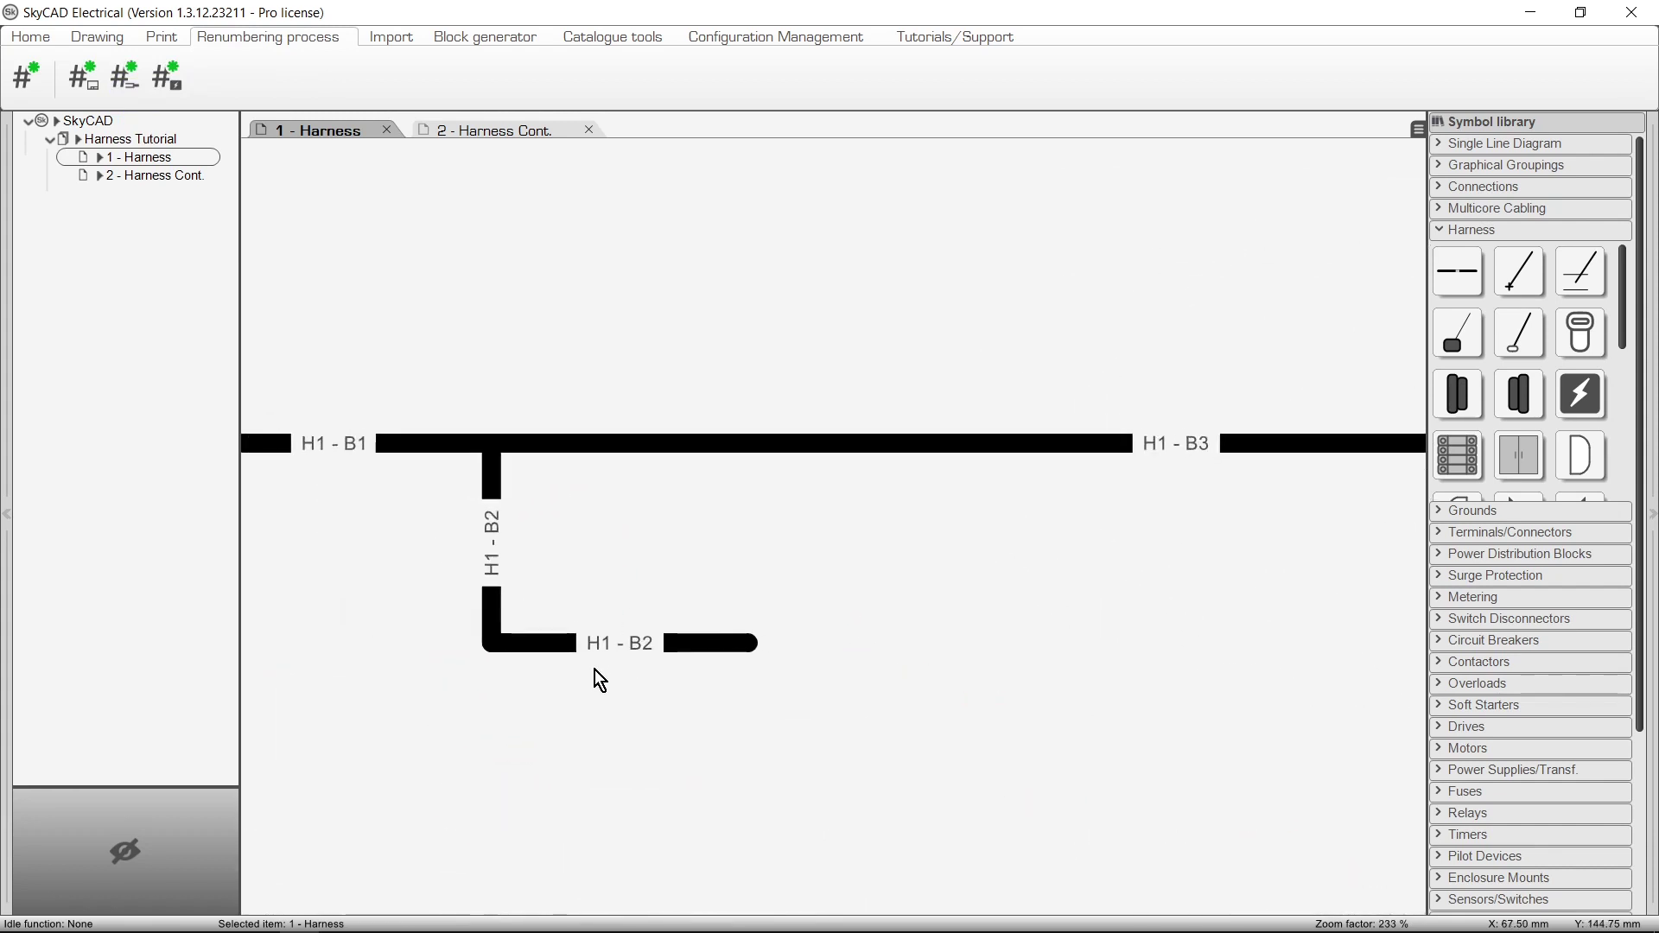
middle_click(641, 659)
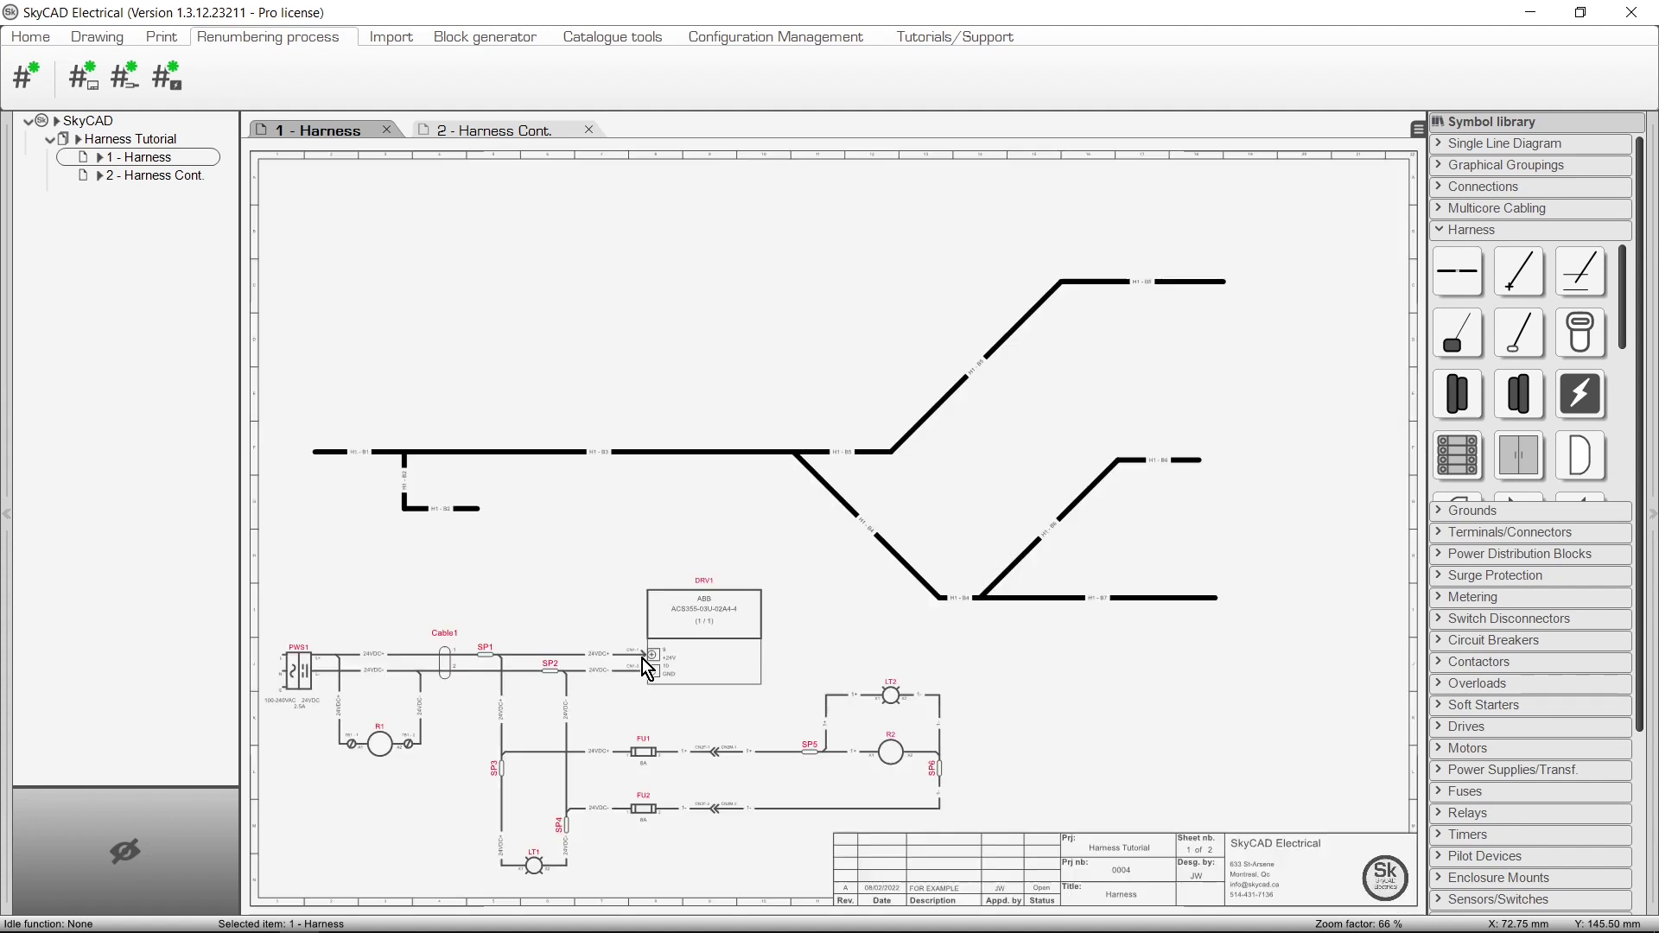
List harnesses H1 and H2, check both sheet tabs, and show H1's properties
left_click(158, 140)
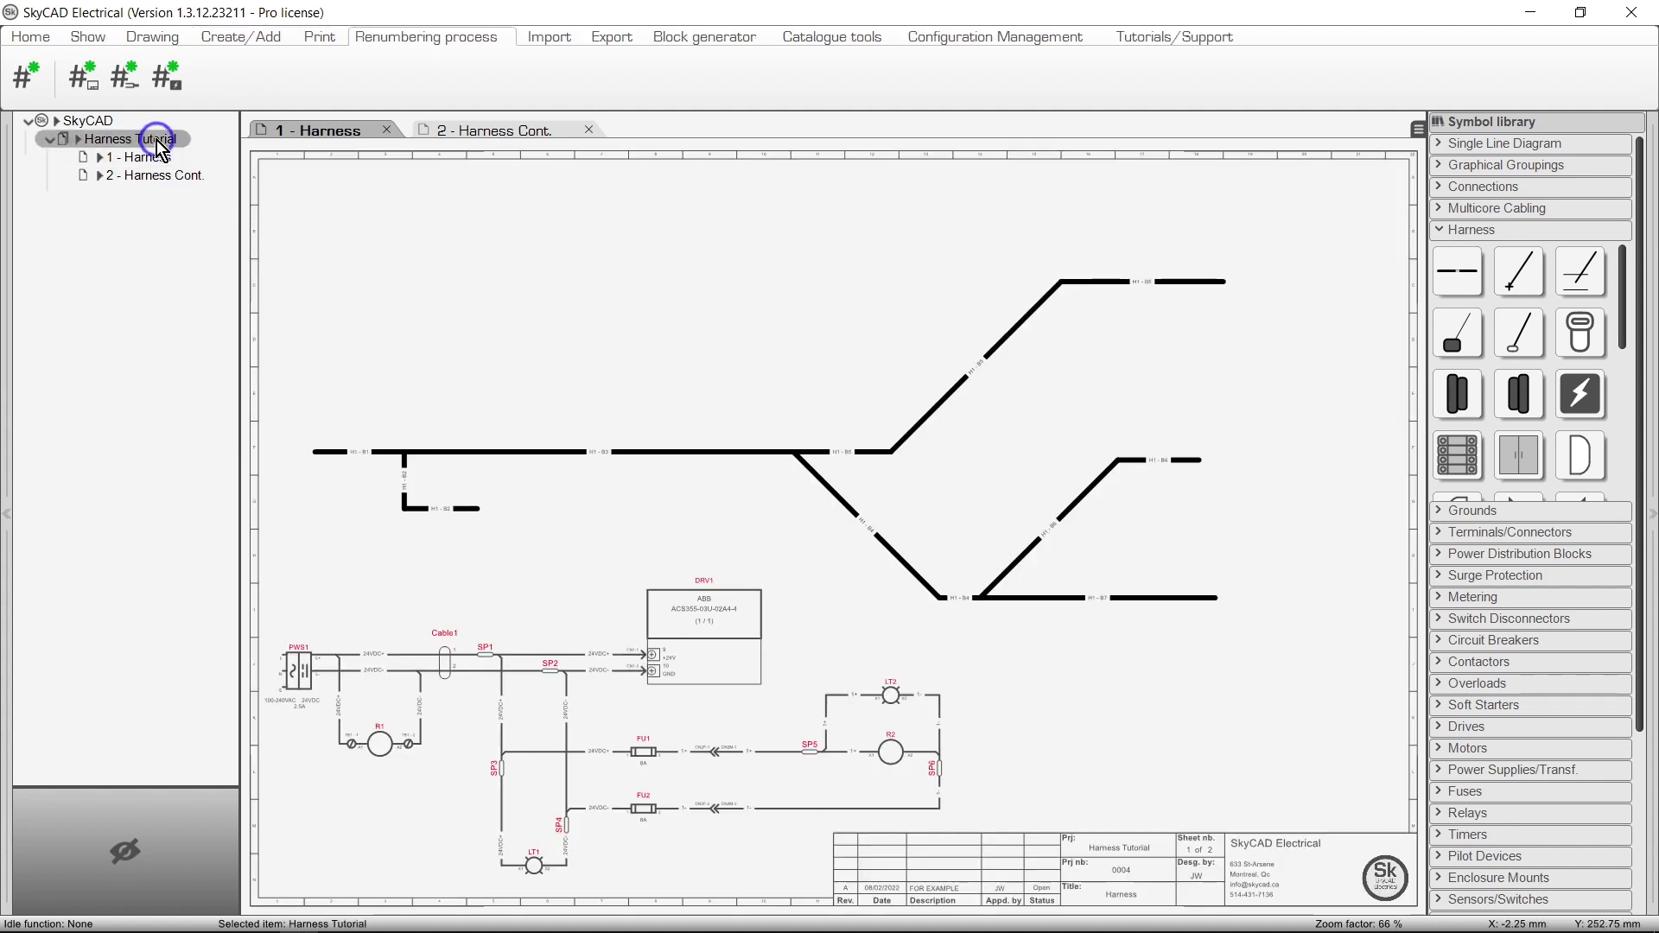
left_click(90, 37)
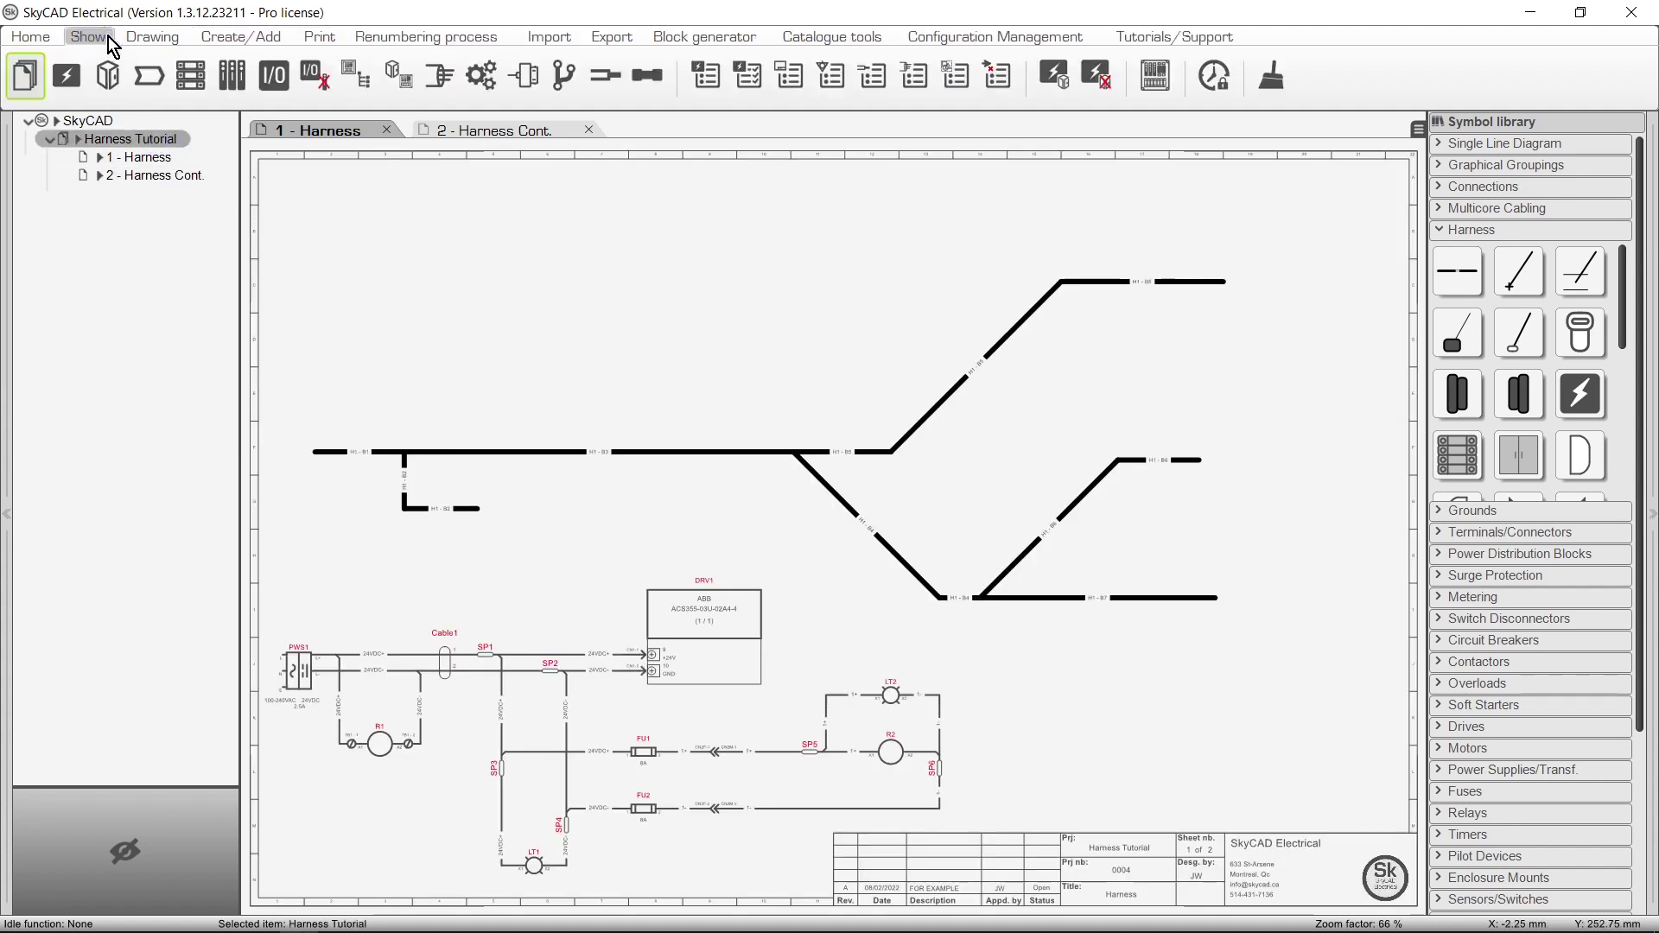
left_click(568, 95)
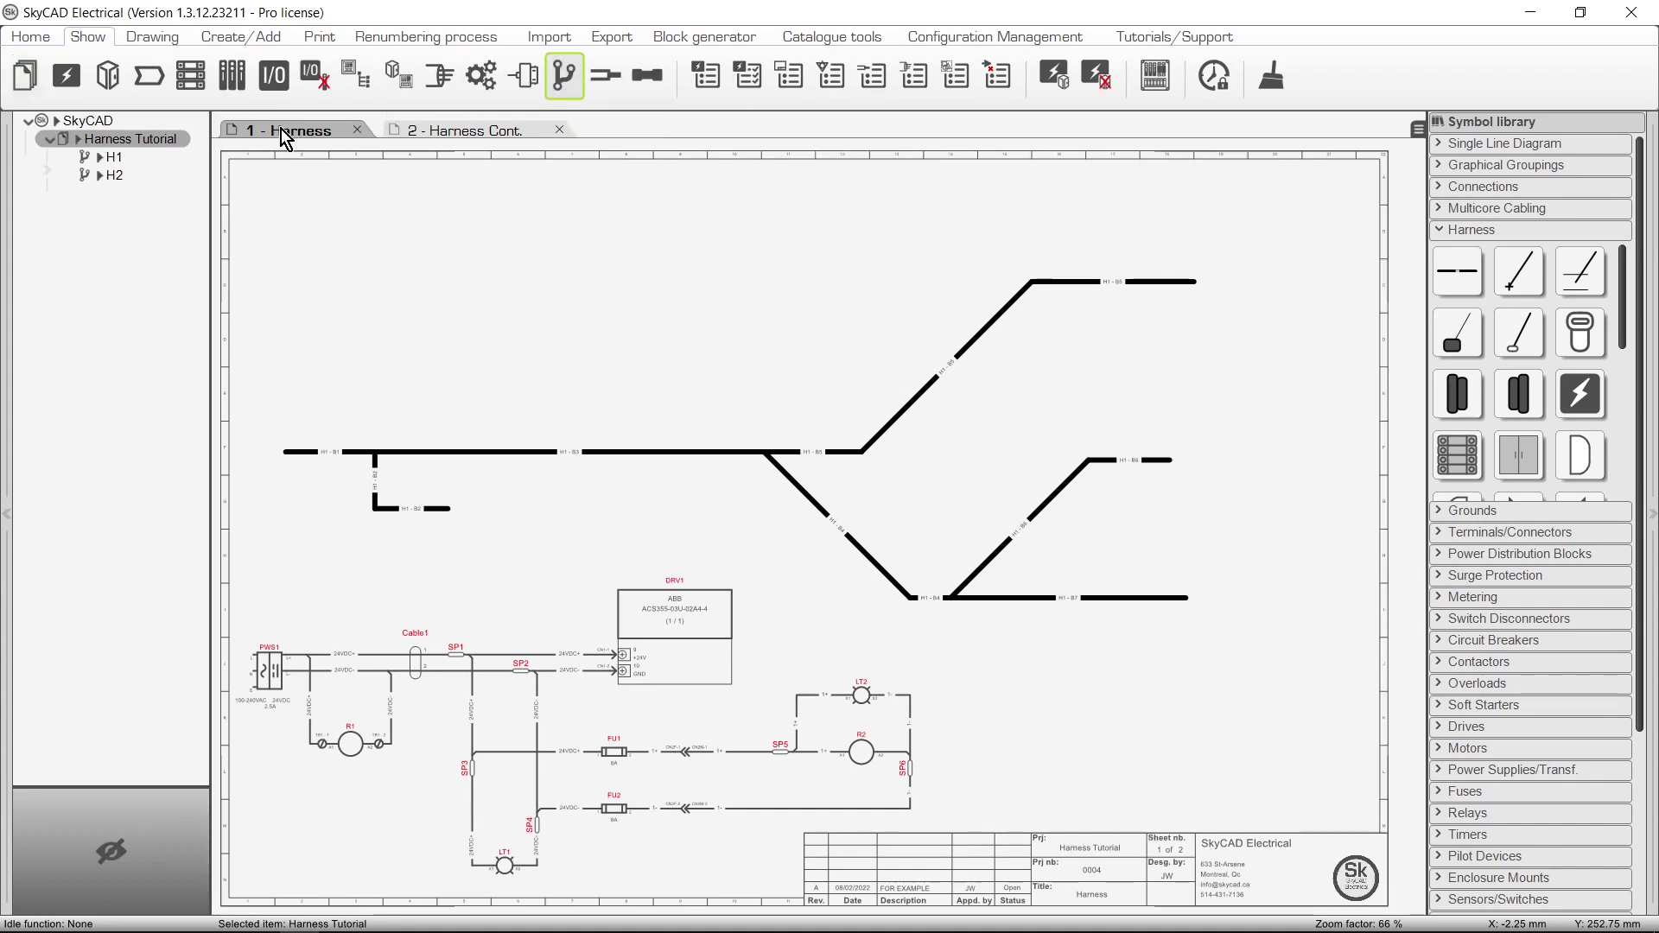
left_click(128, 161)
left_click(123, 177)
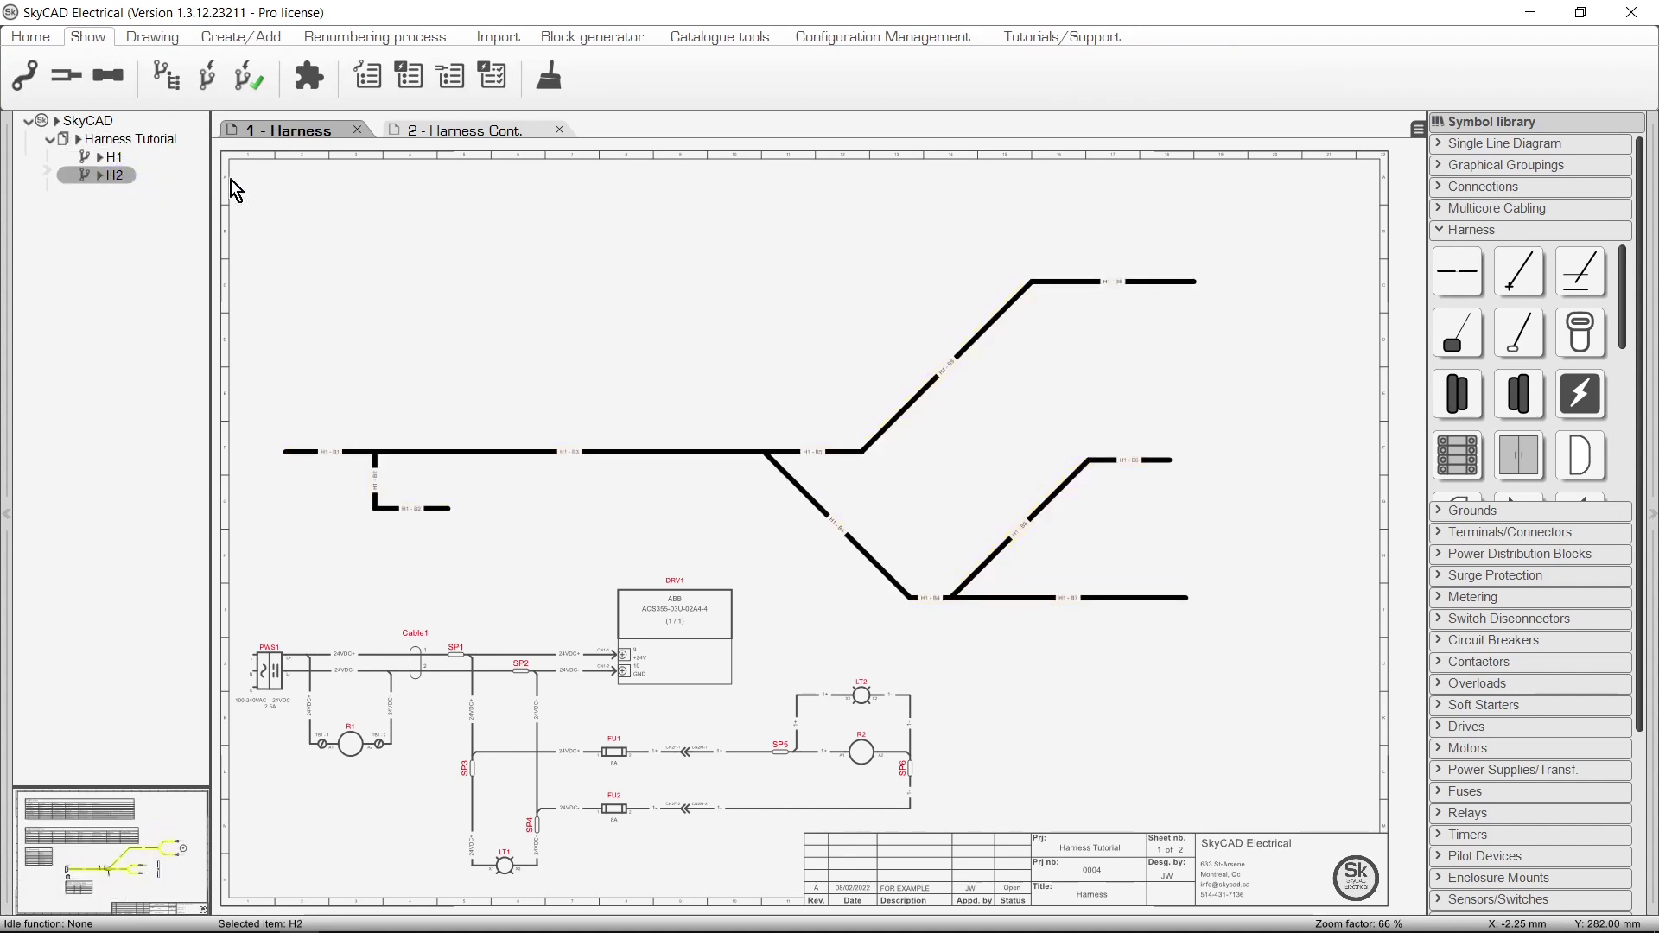
left_click(436, 137)
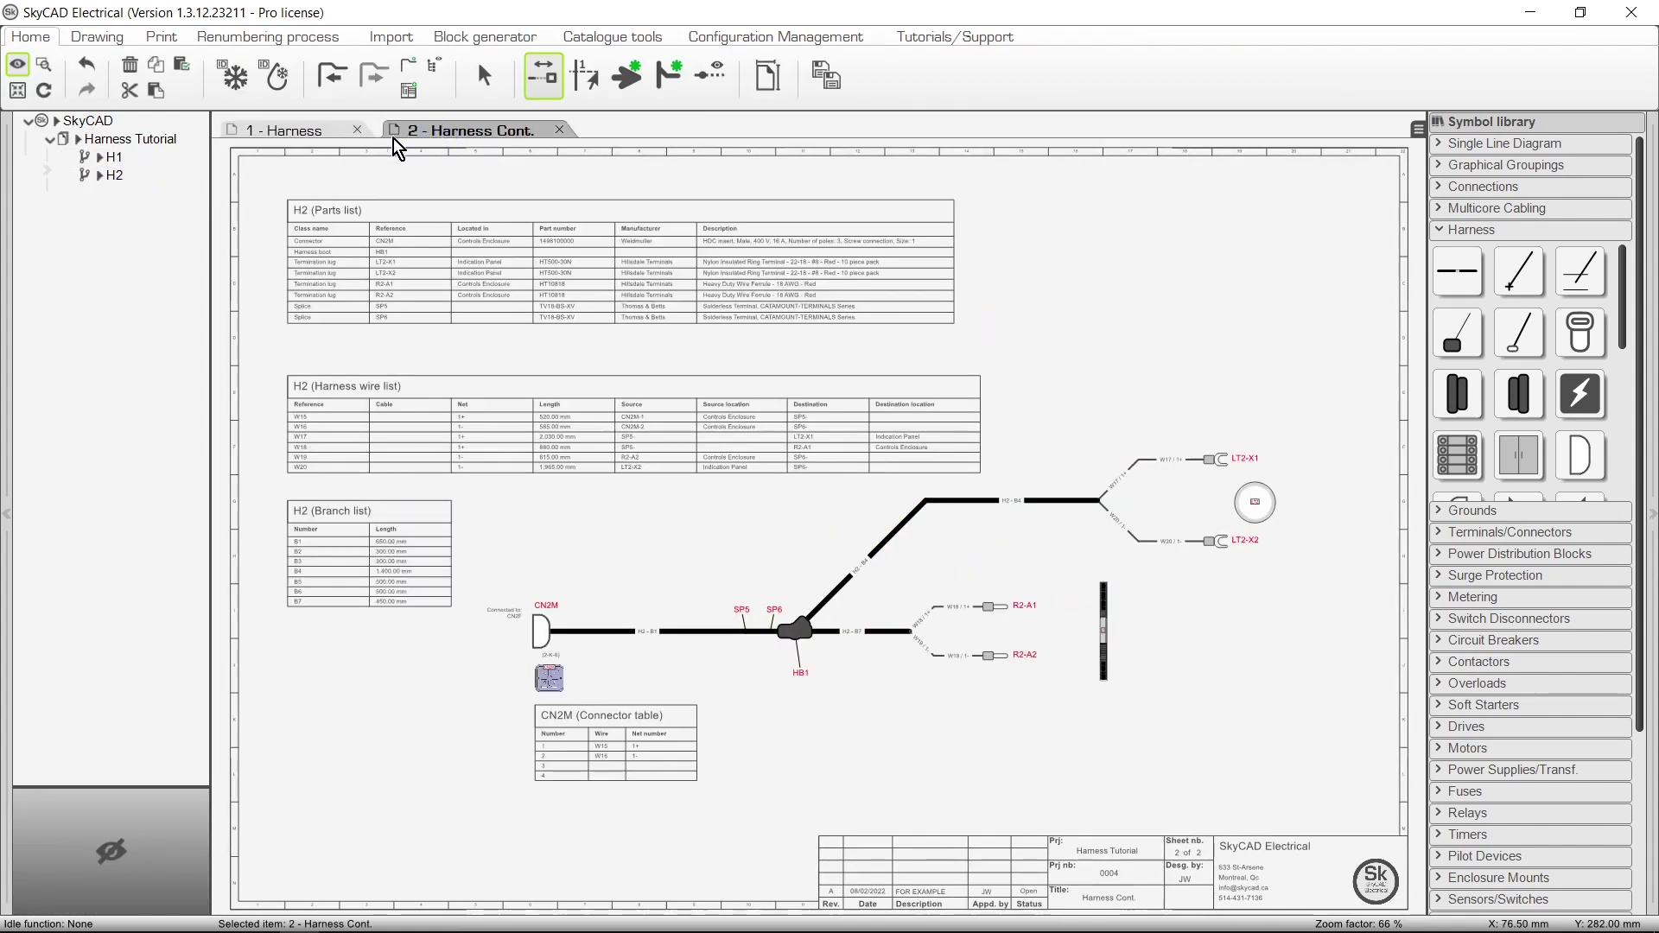
left_click(326, 134)
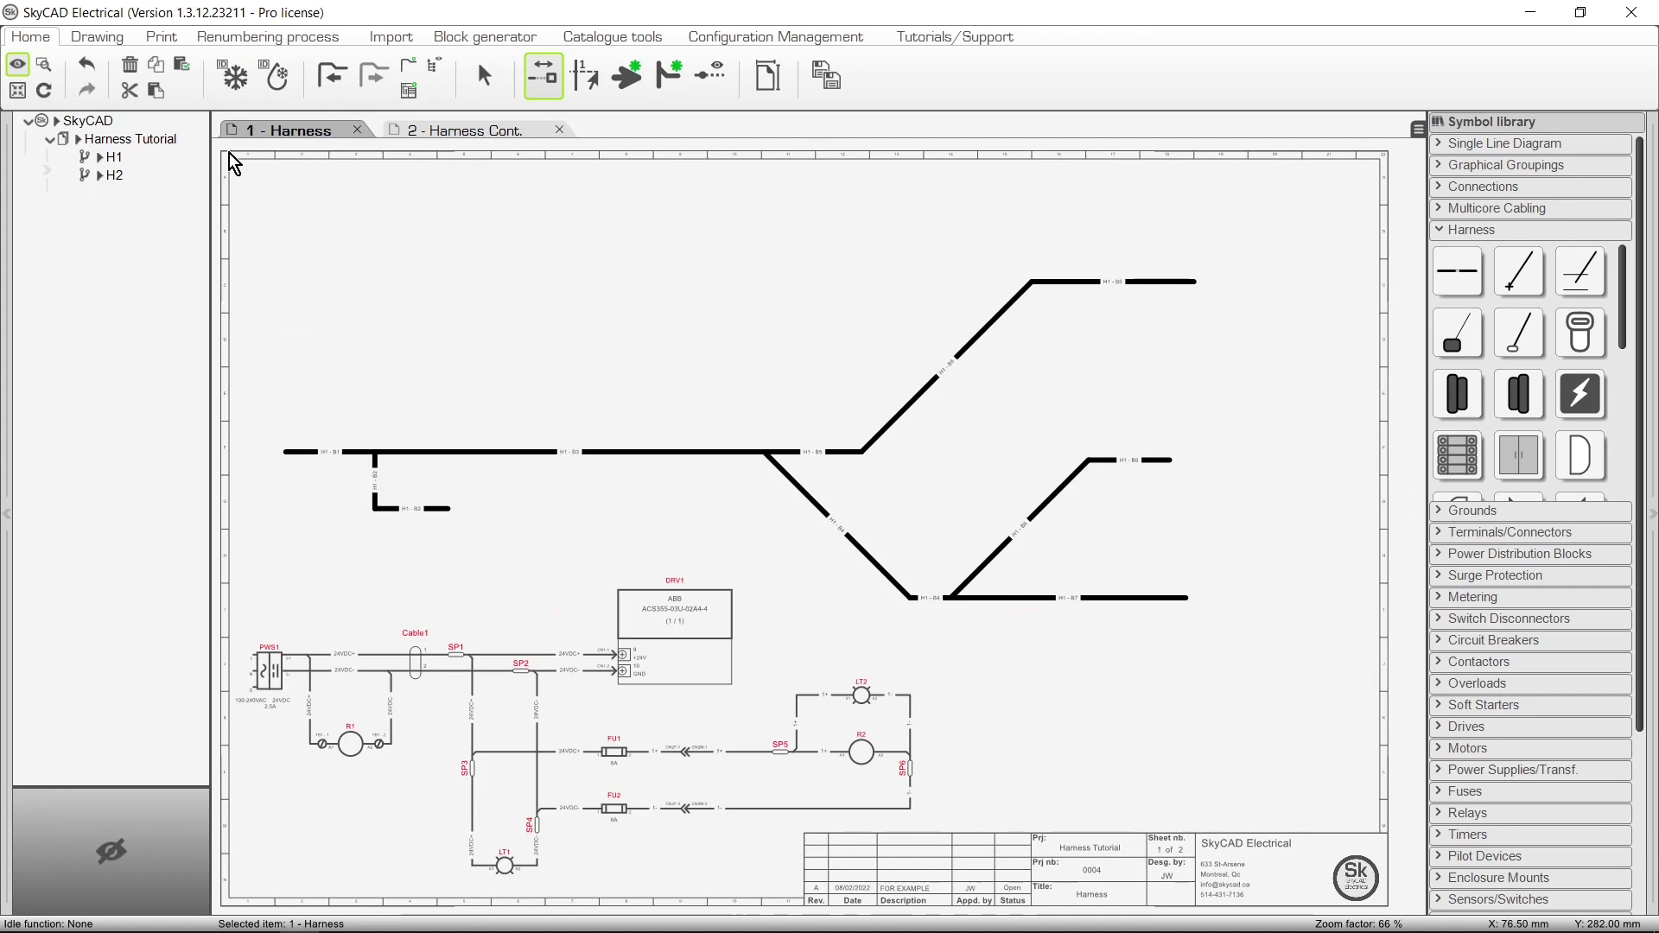
left_click(101, 158)
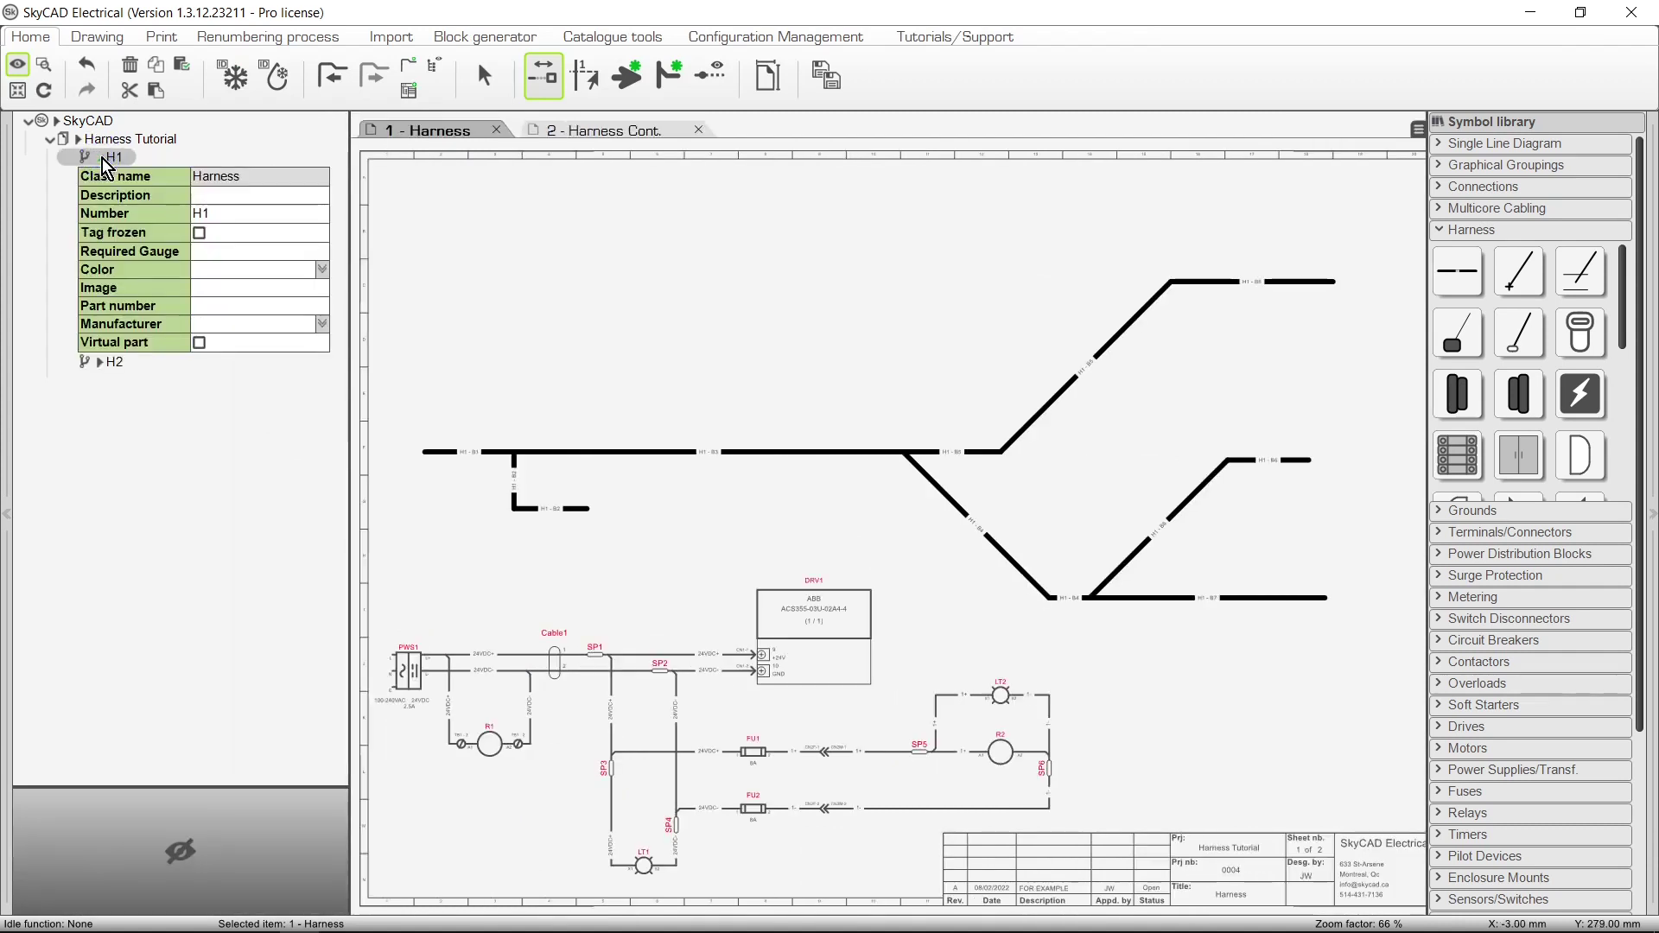
Display harness H1's branches B1 through B7
left_click(104, 159)
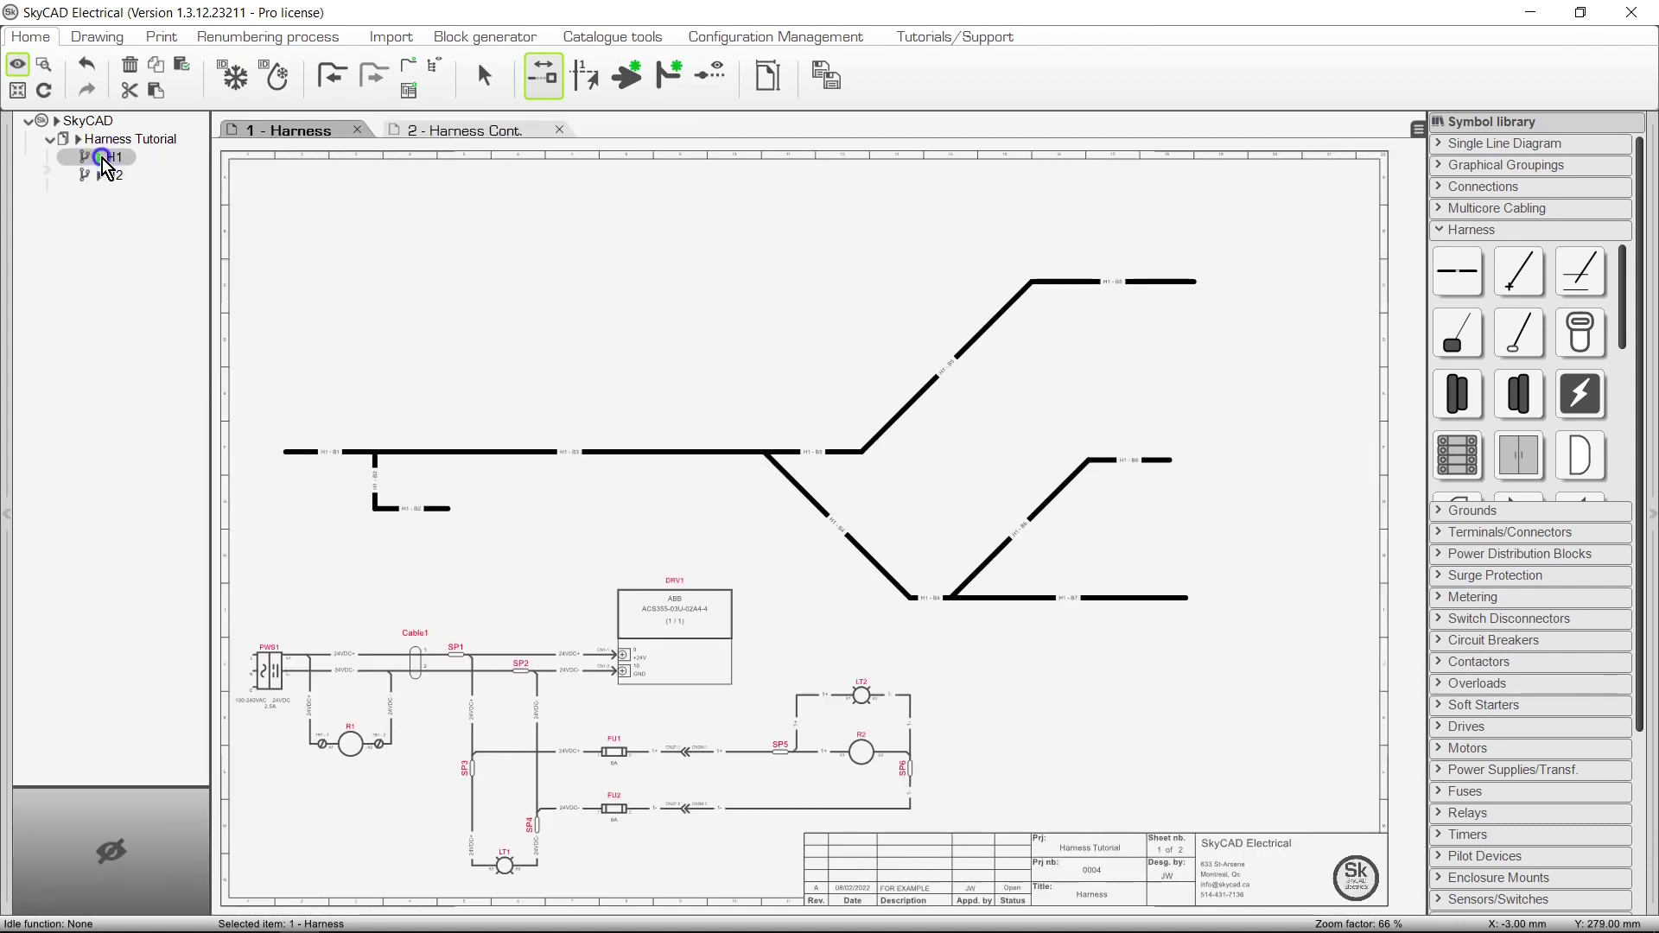
left_click(104, 161)
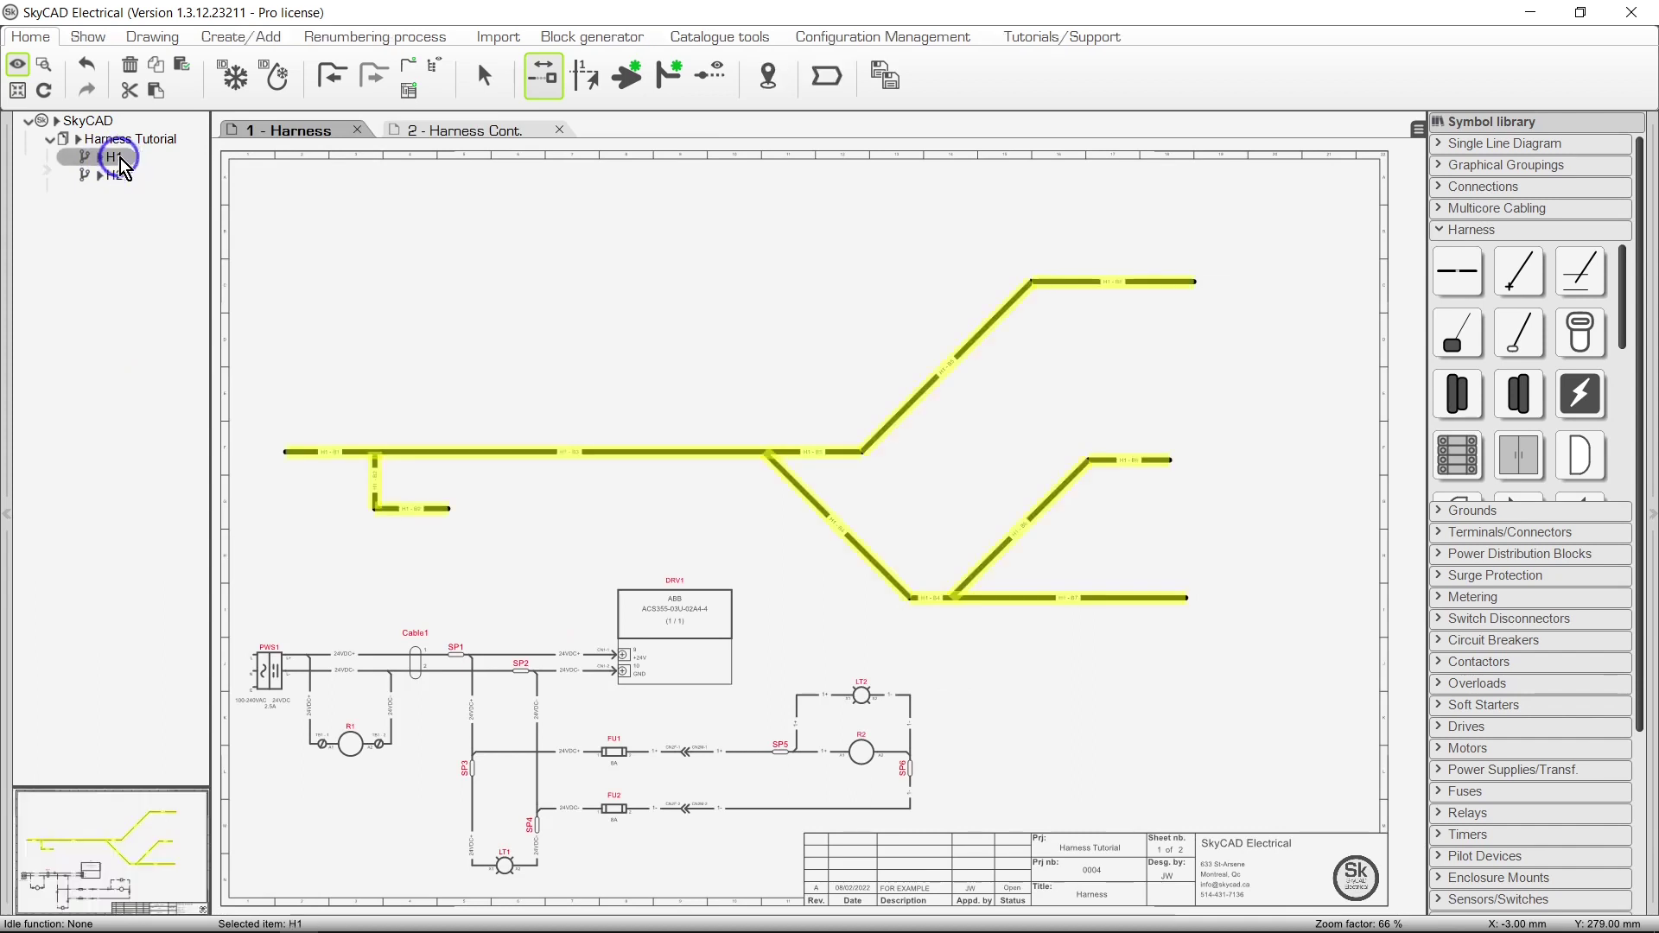
left_click(89, 37)
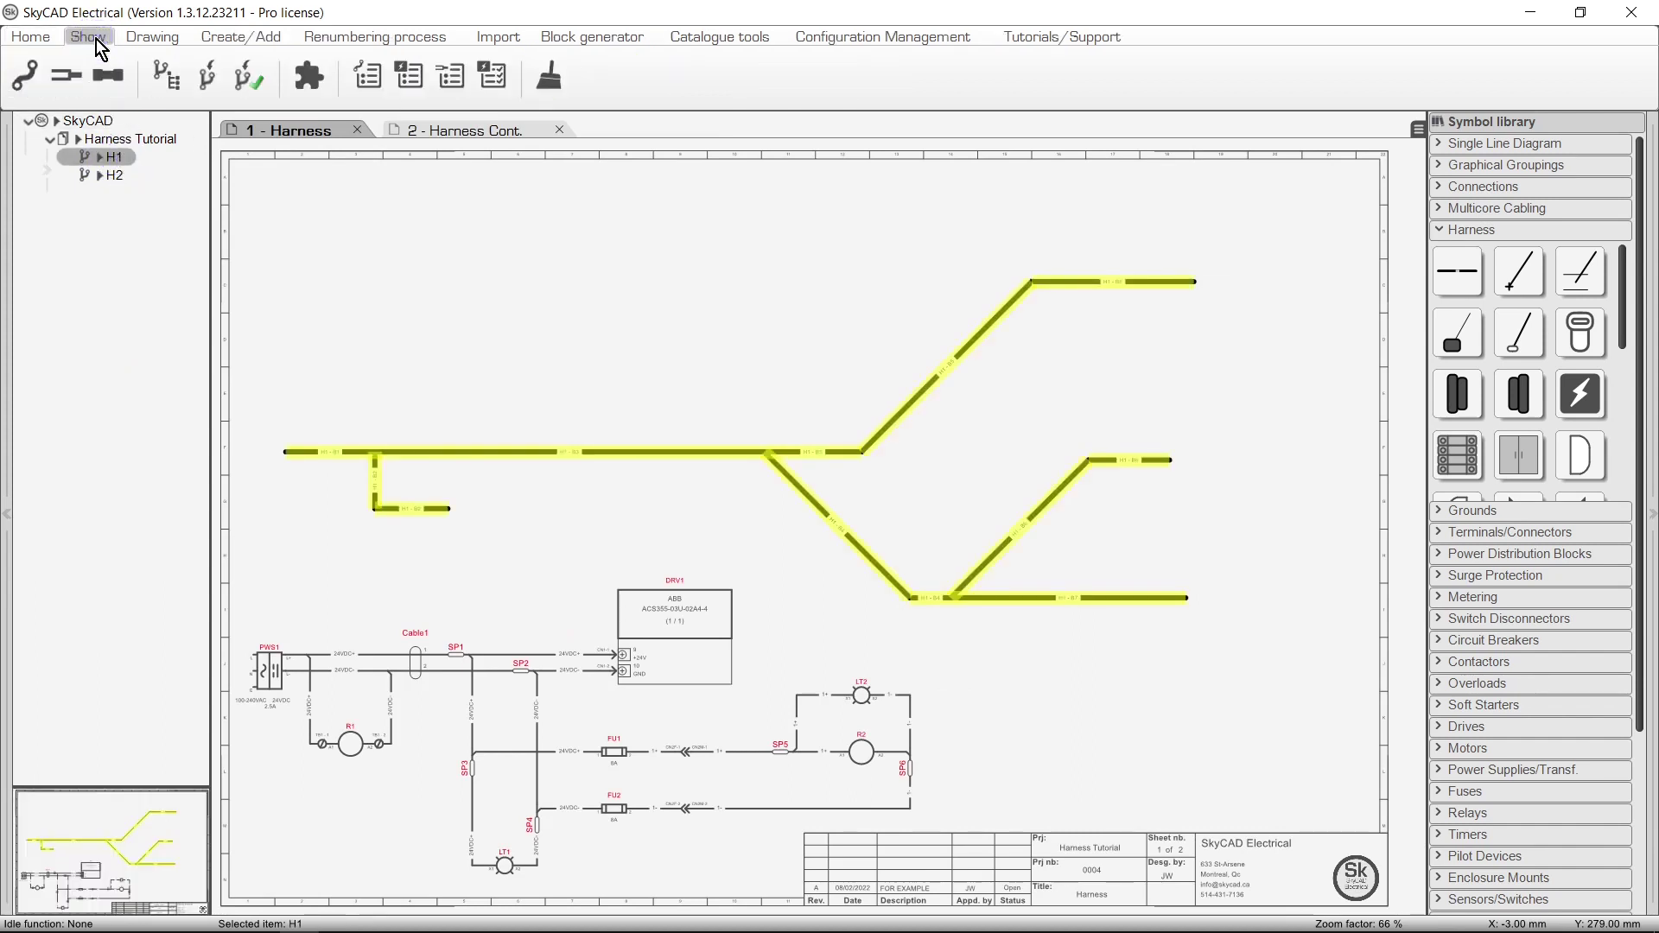
left_click(31, 90)
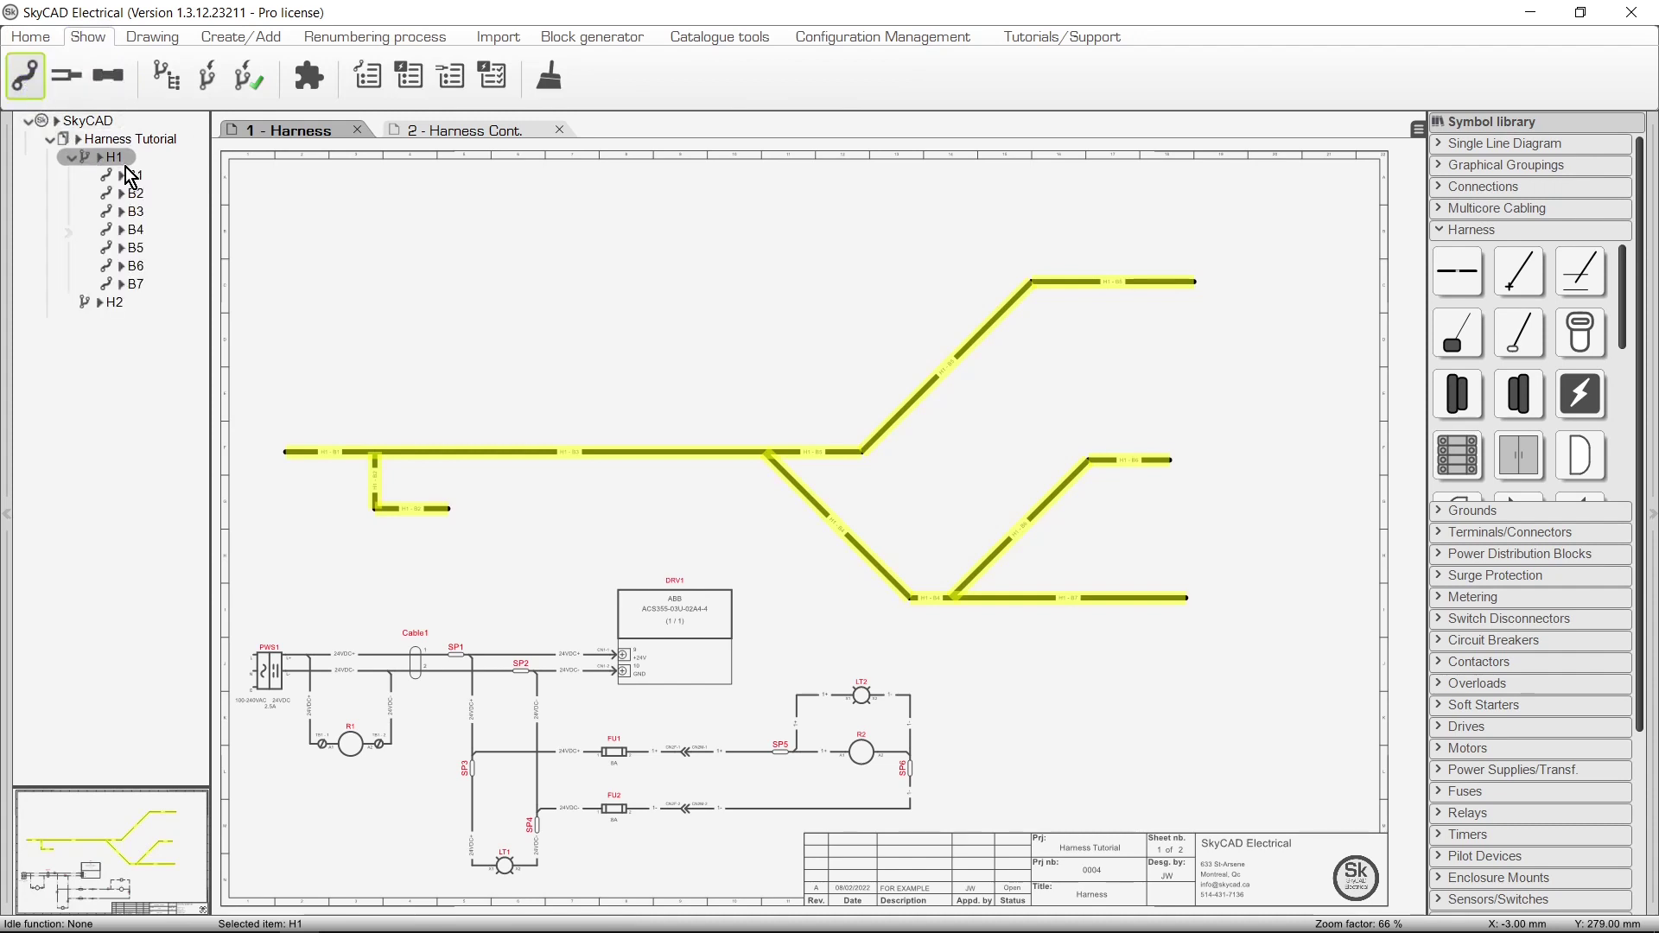
Highlight branches B1–B3 and check that B3's Length reads 0.00 mm
left_click(138, 177)
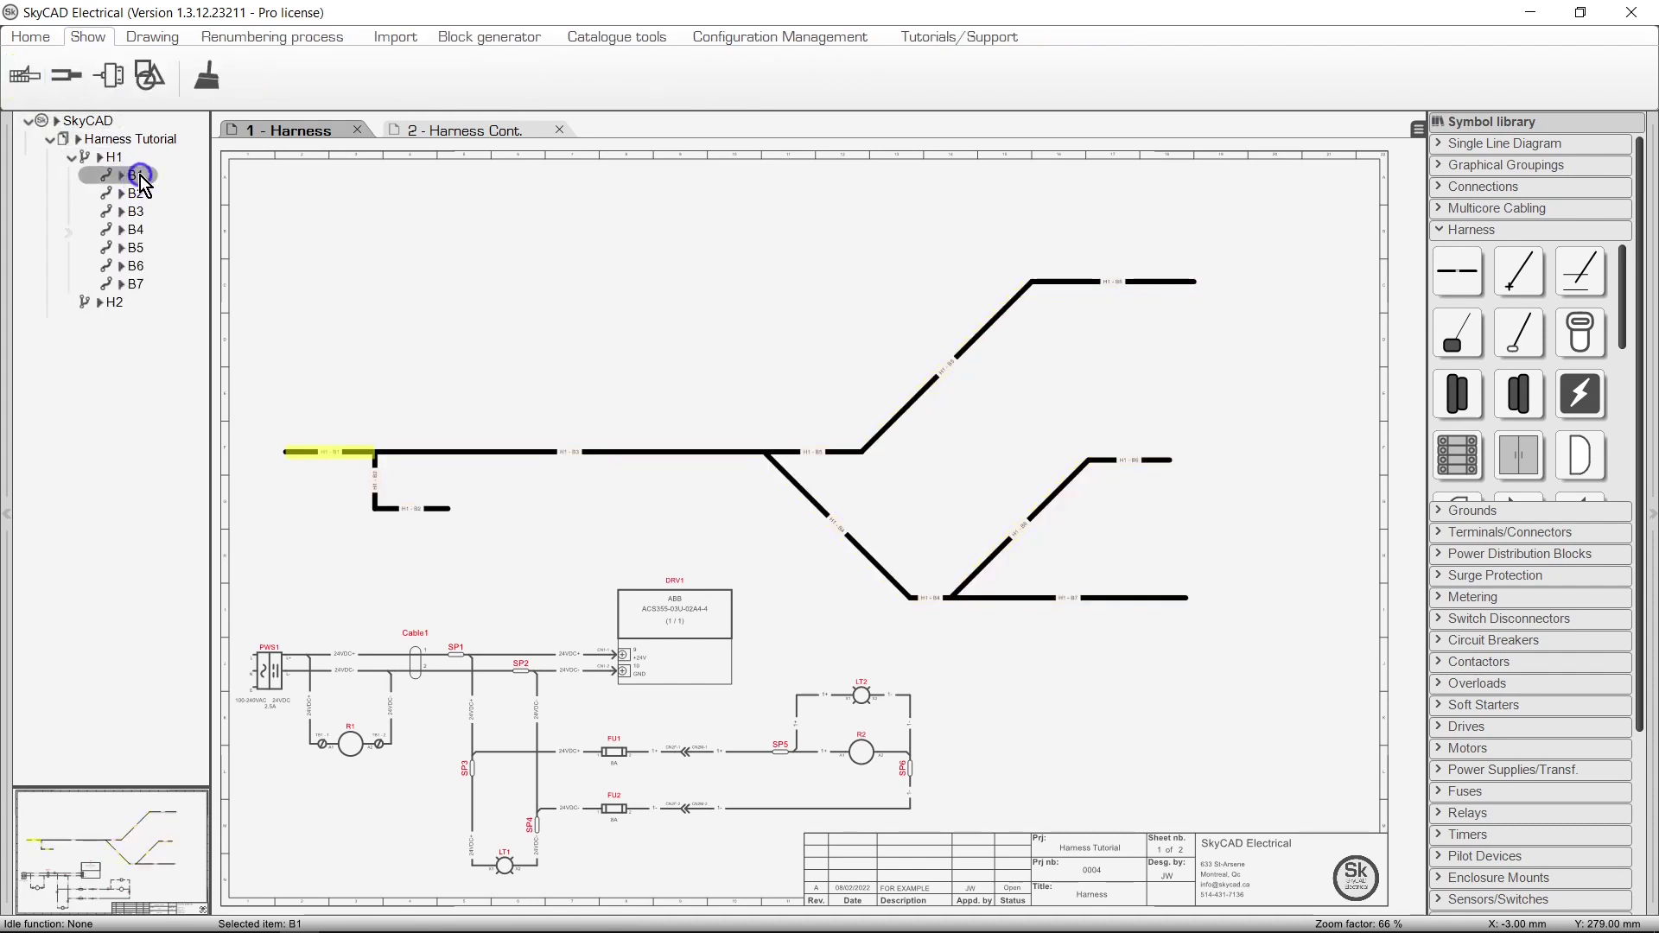
left_click(141, 193)
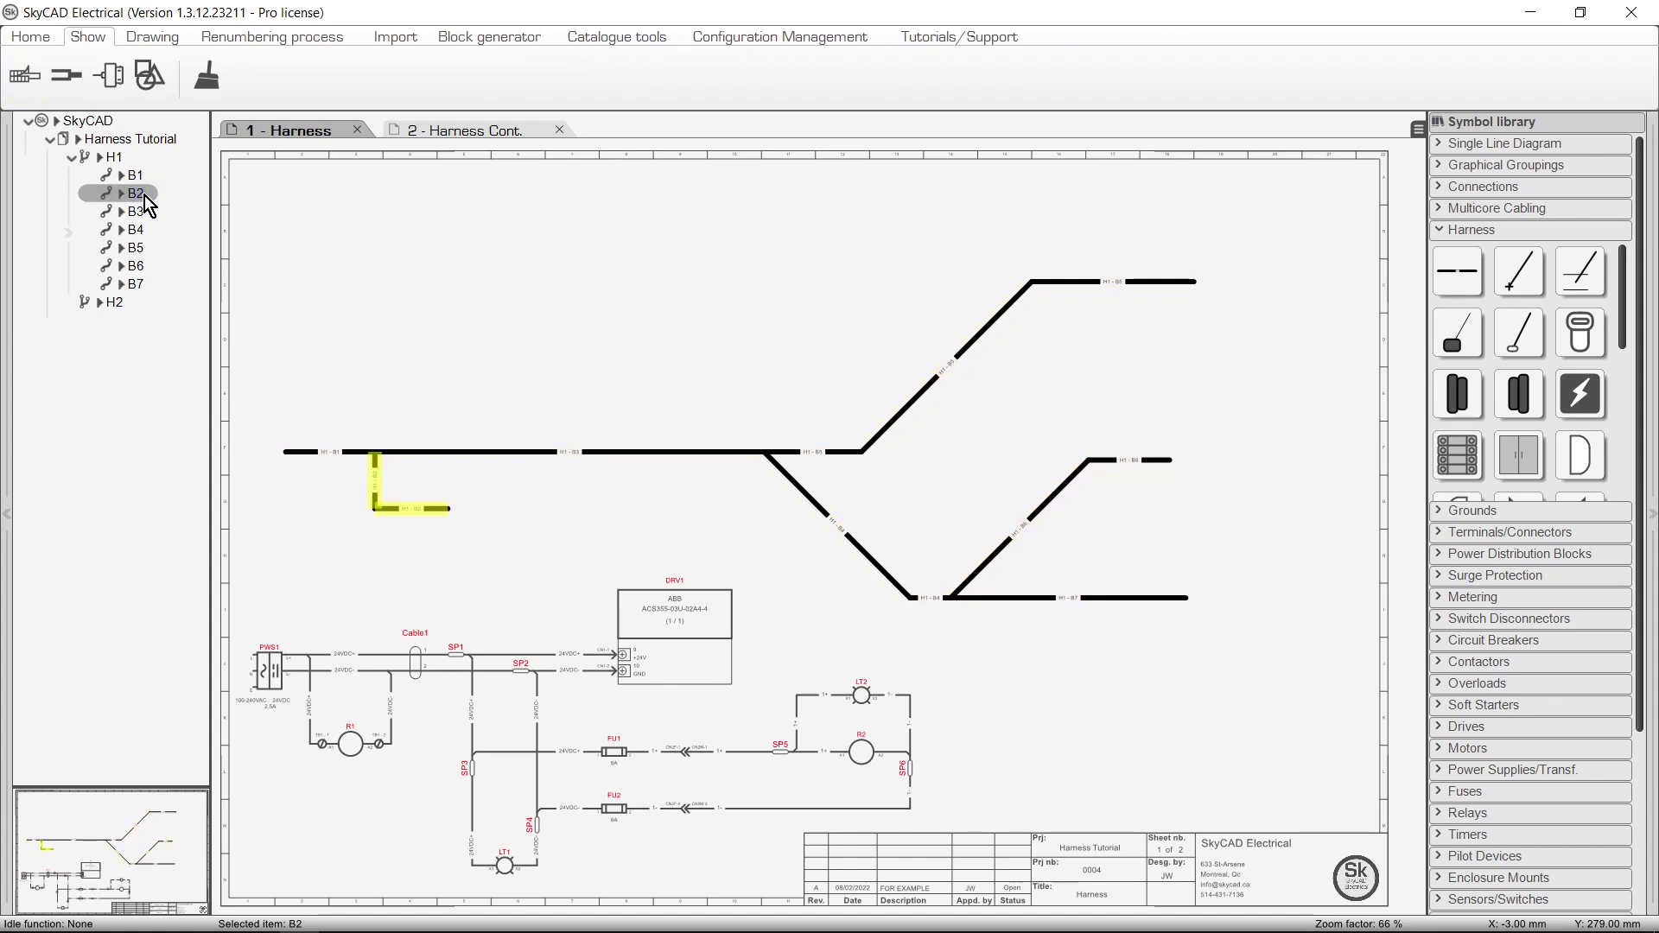
left_click(146, 216)
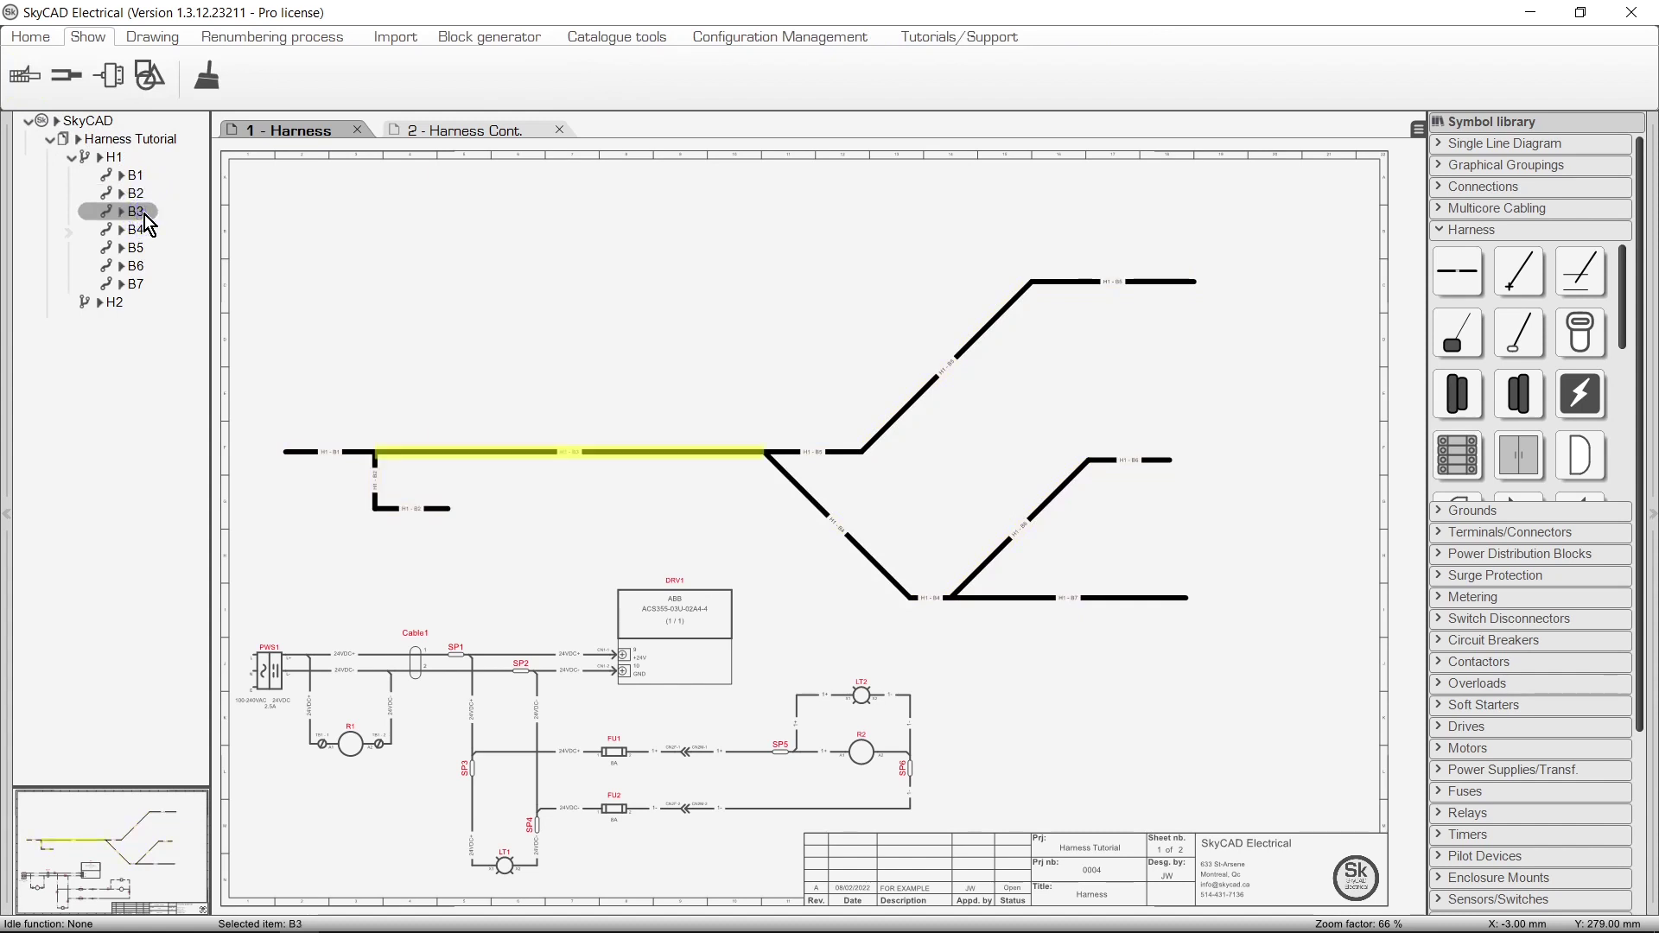
left_click(127, 214)
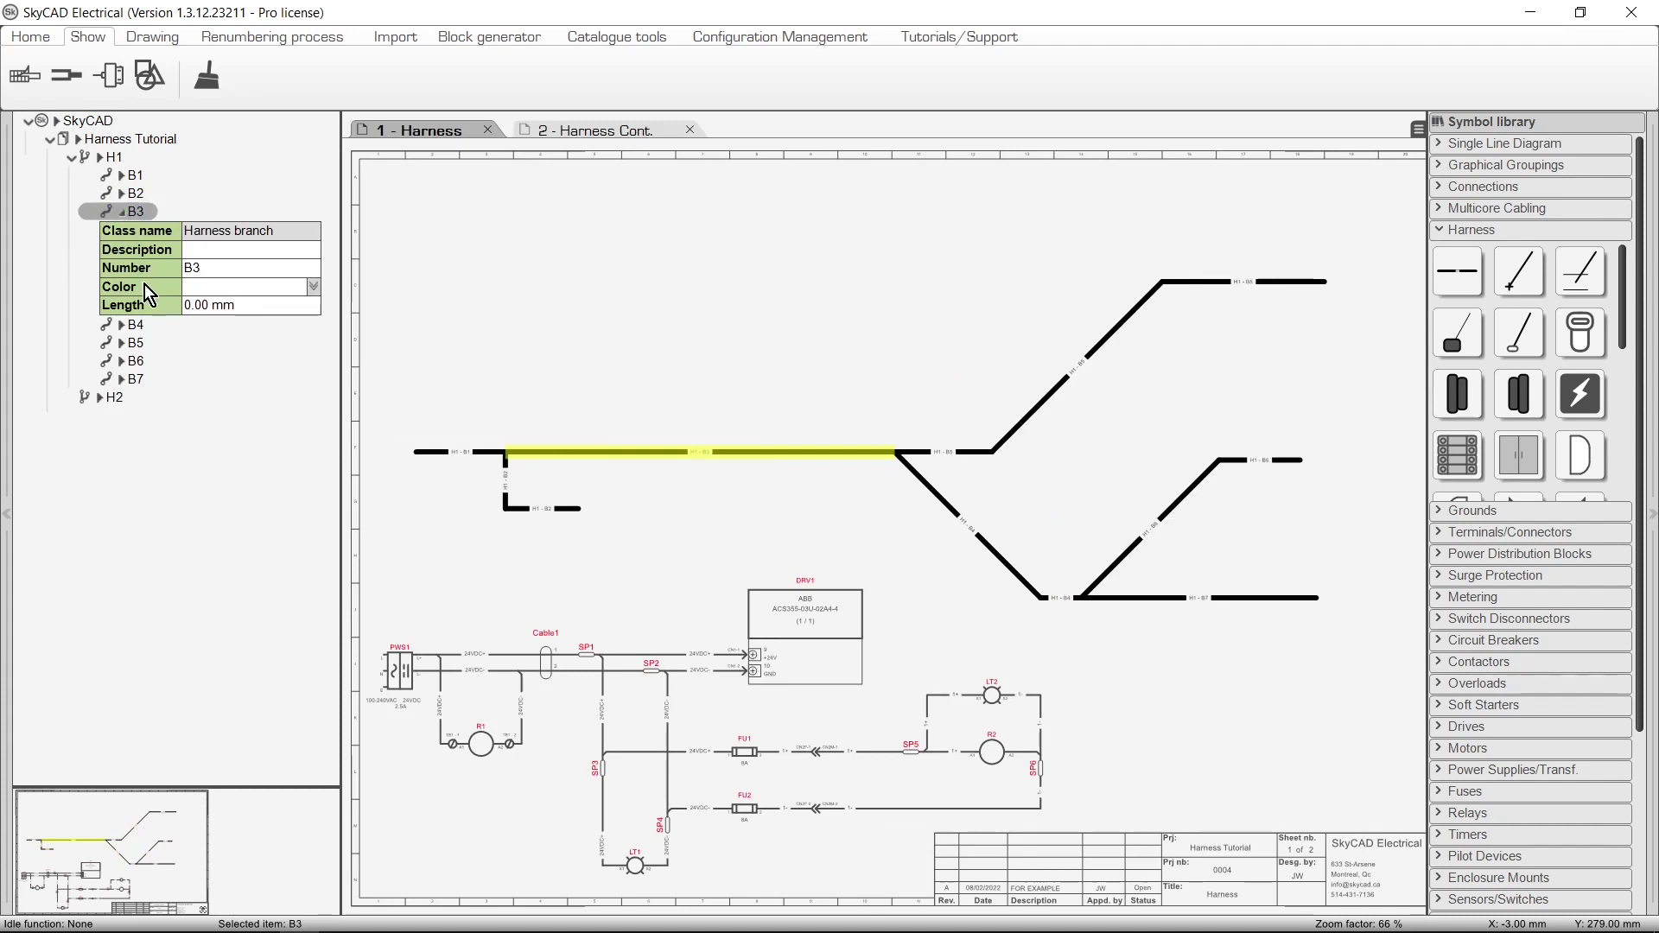
left_click(189, 308)
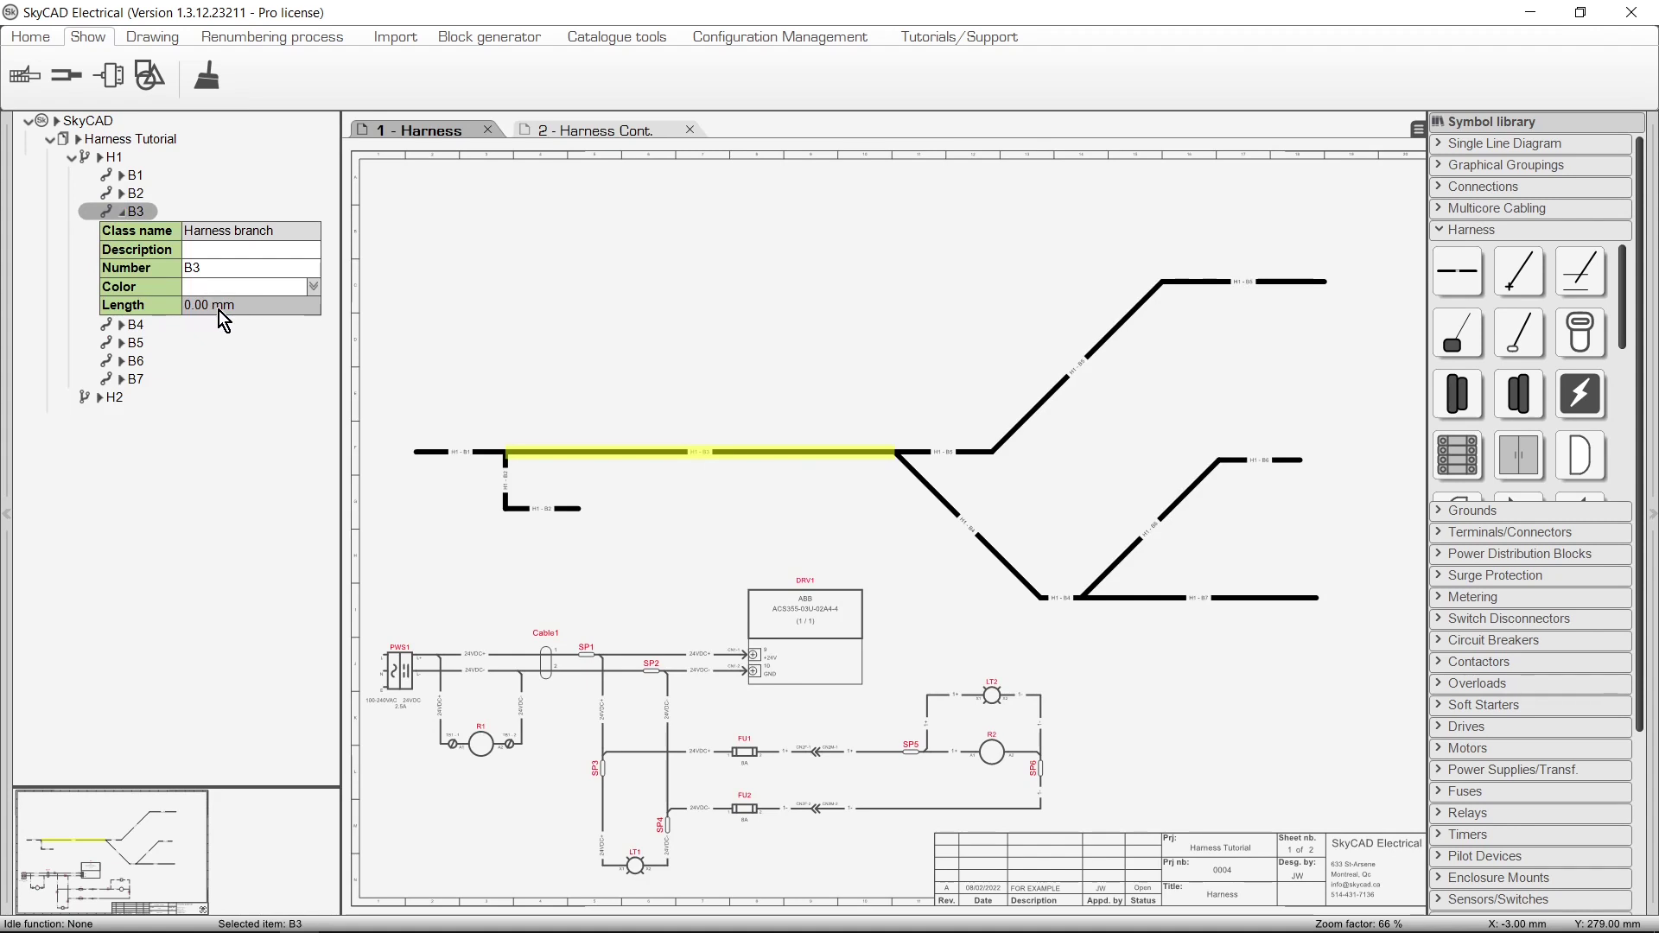
left_click(124, 213)
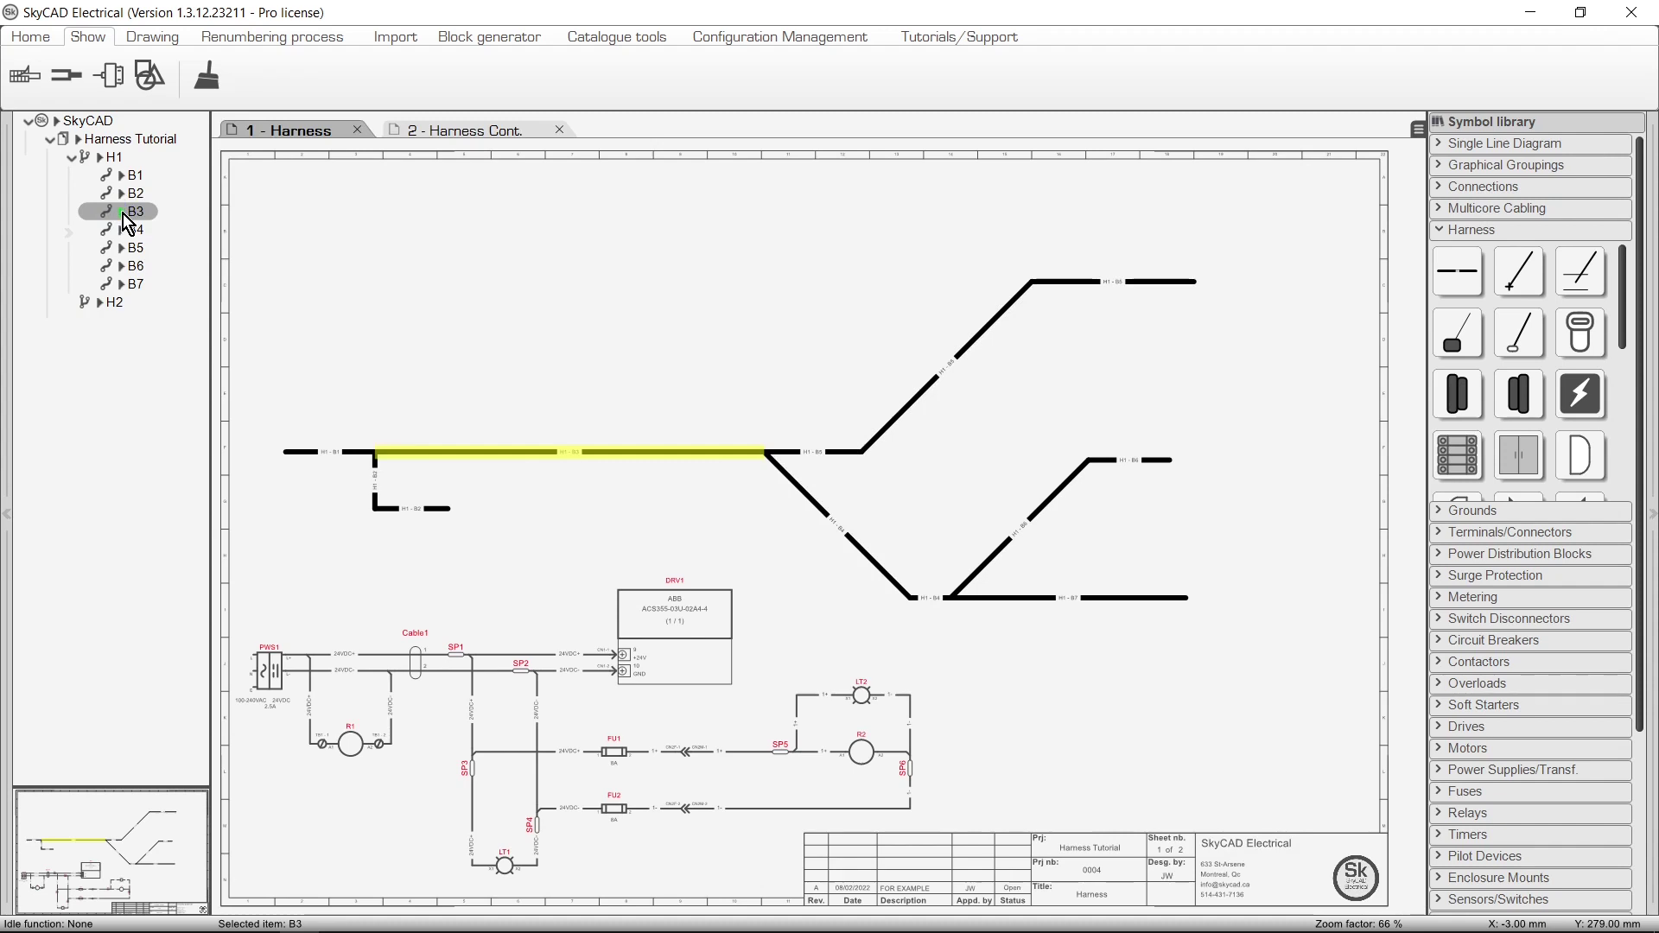
Place a new splice on branch H1-B3, then place existing splice SP2 on the same line
left_click(1530, 289)
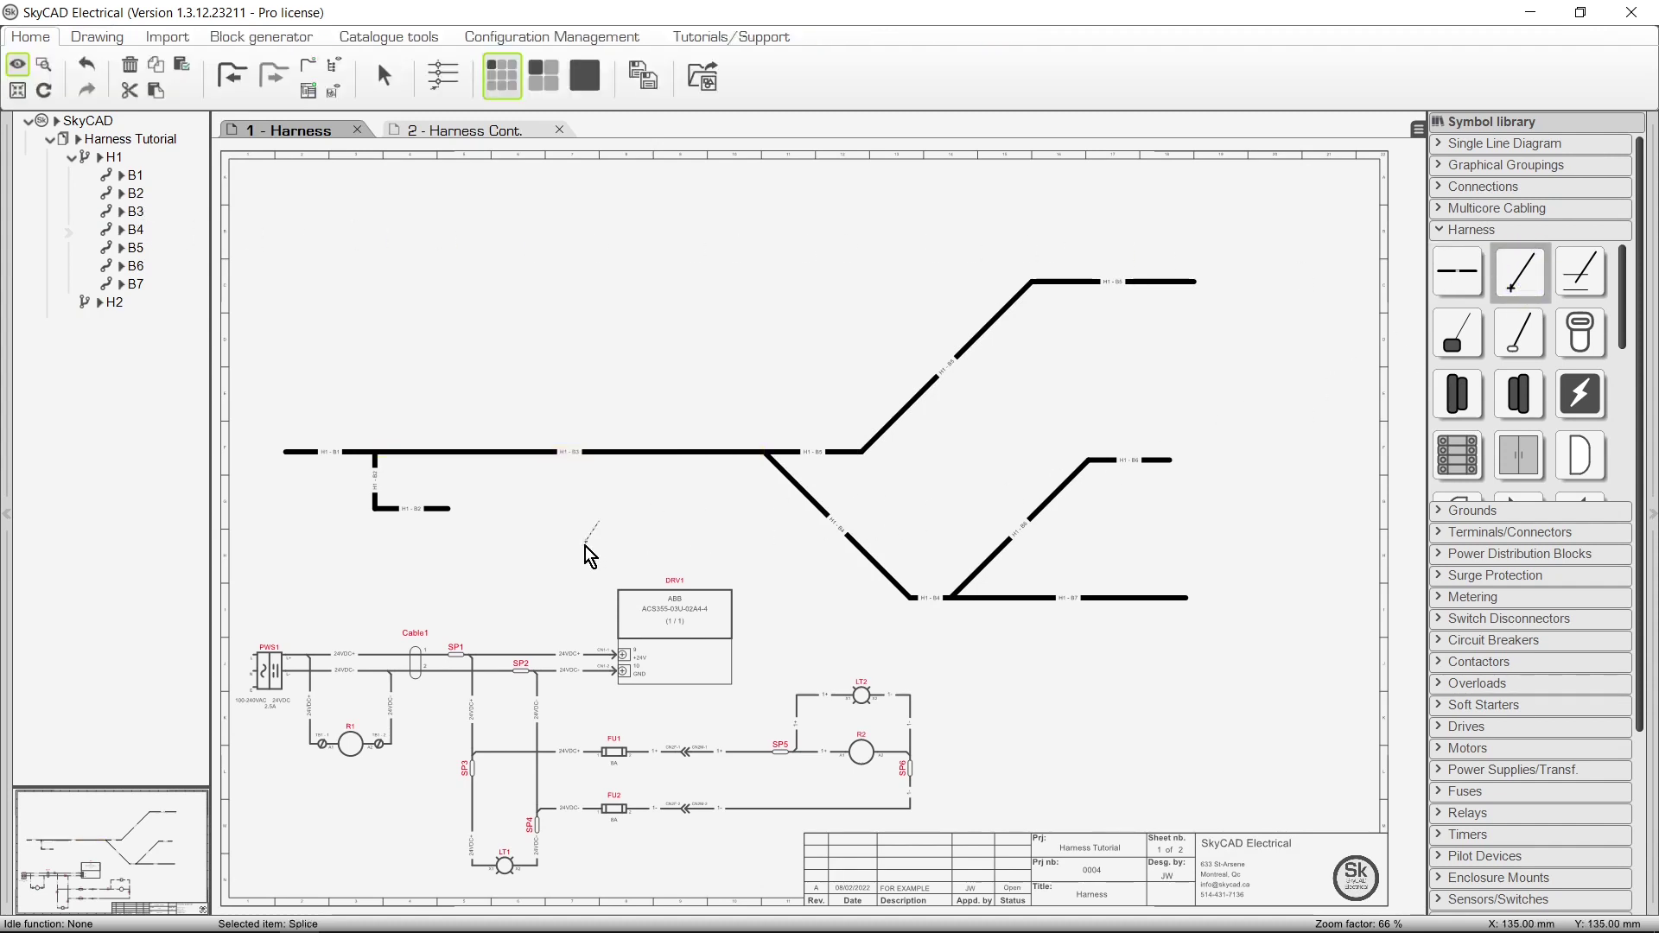
scroll(586, 553, "up", 2)
scroll(588, 556, "up", 2)
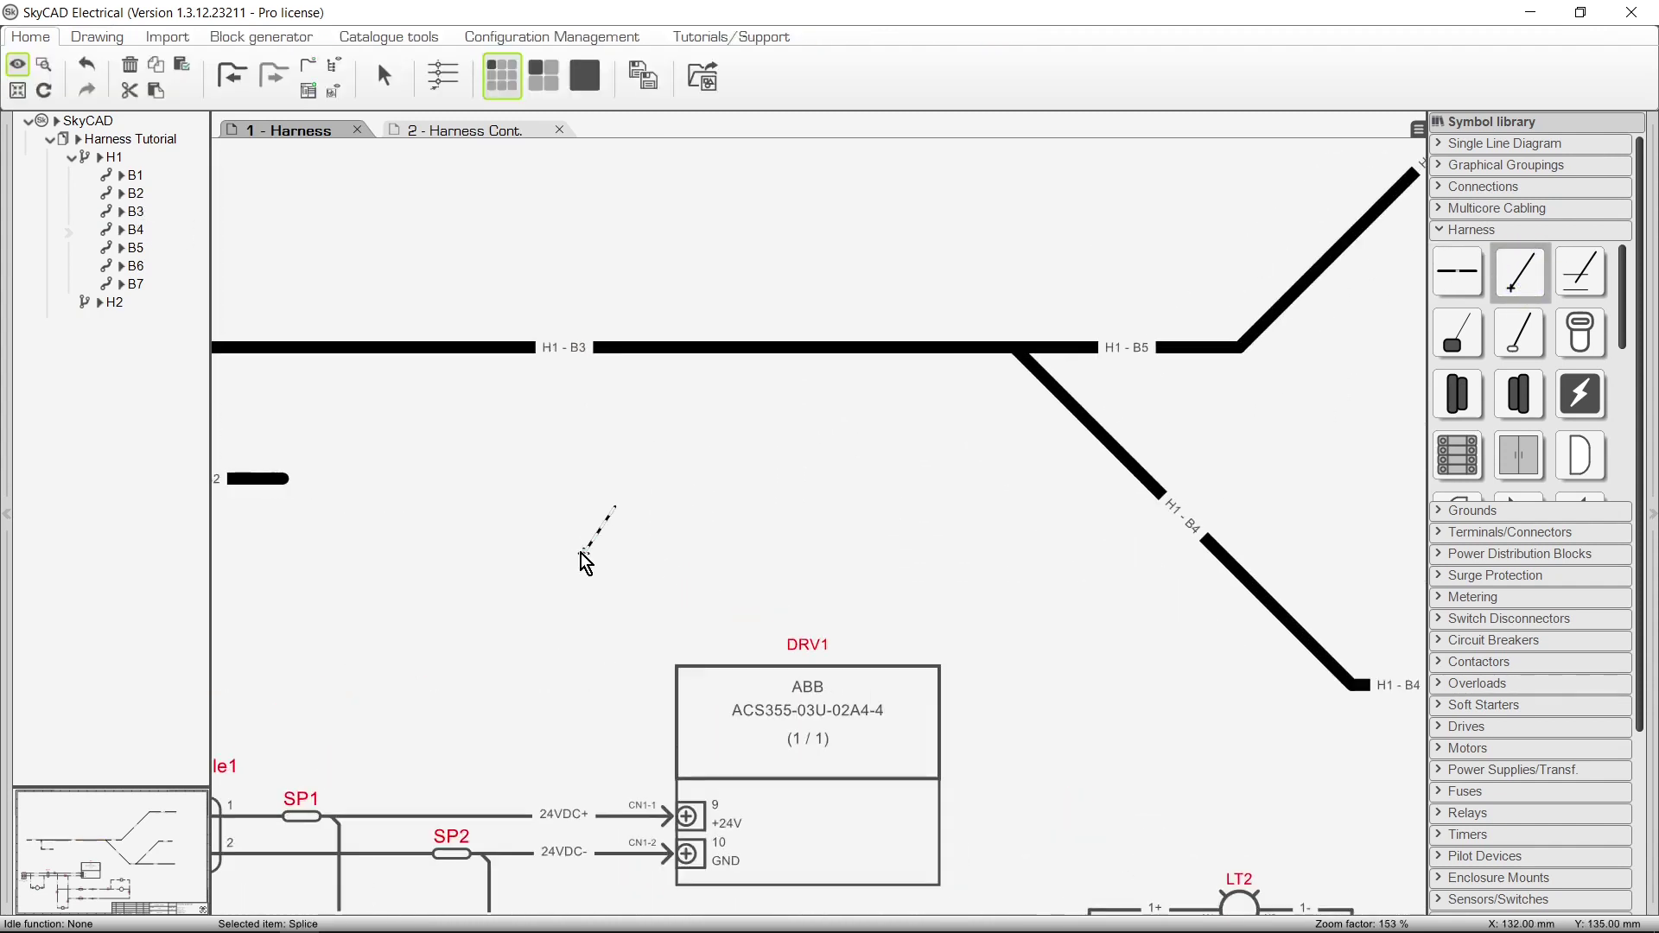
left_click(652, 349)
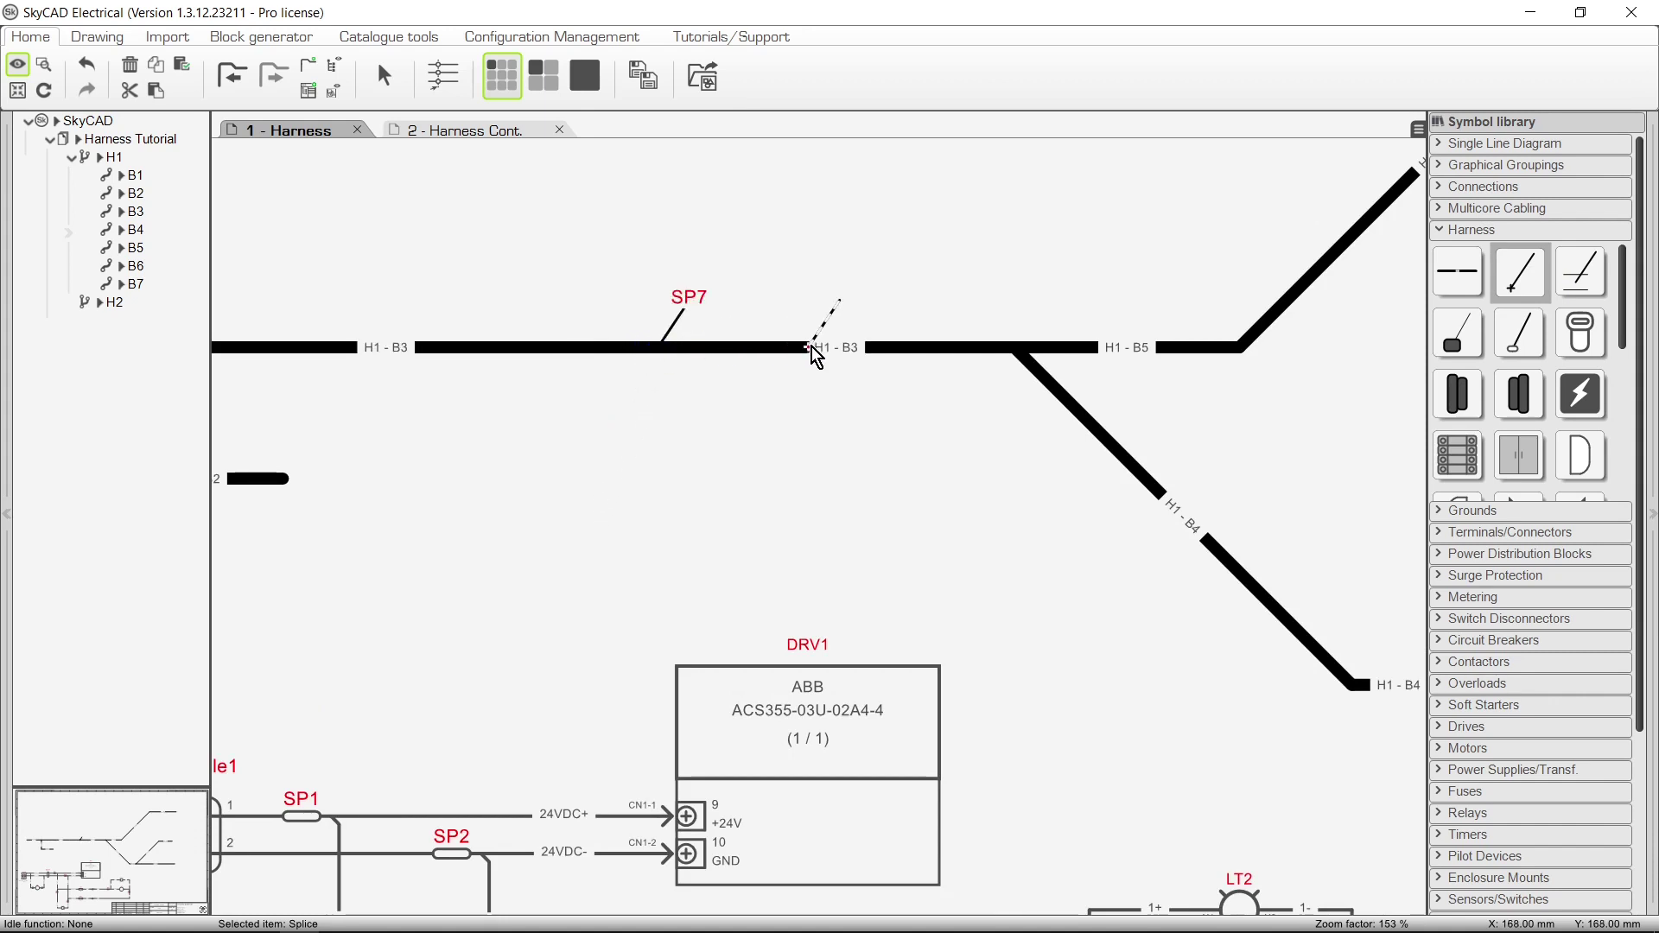
key("shift+e")
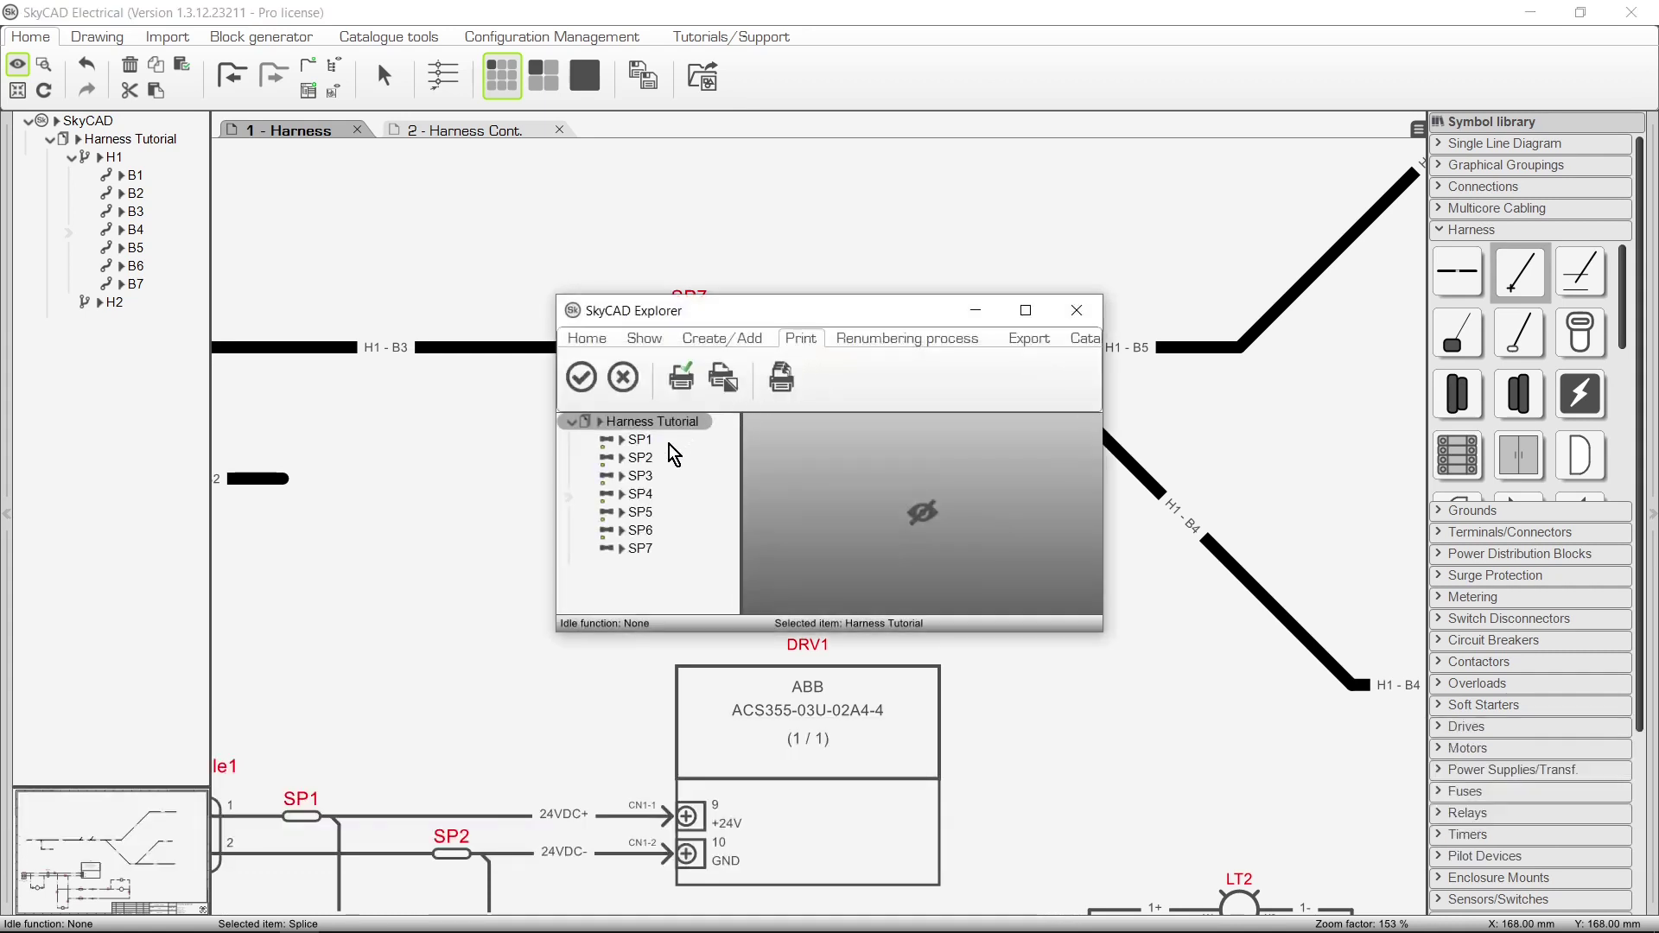
left_click(653, 464)
left_click(580, 378)
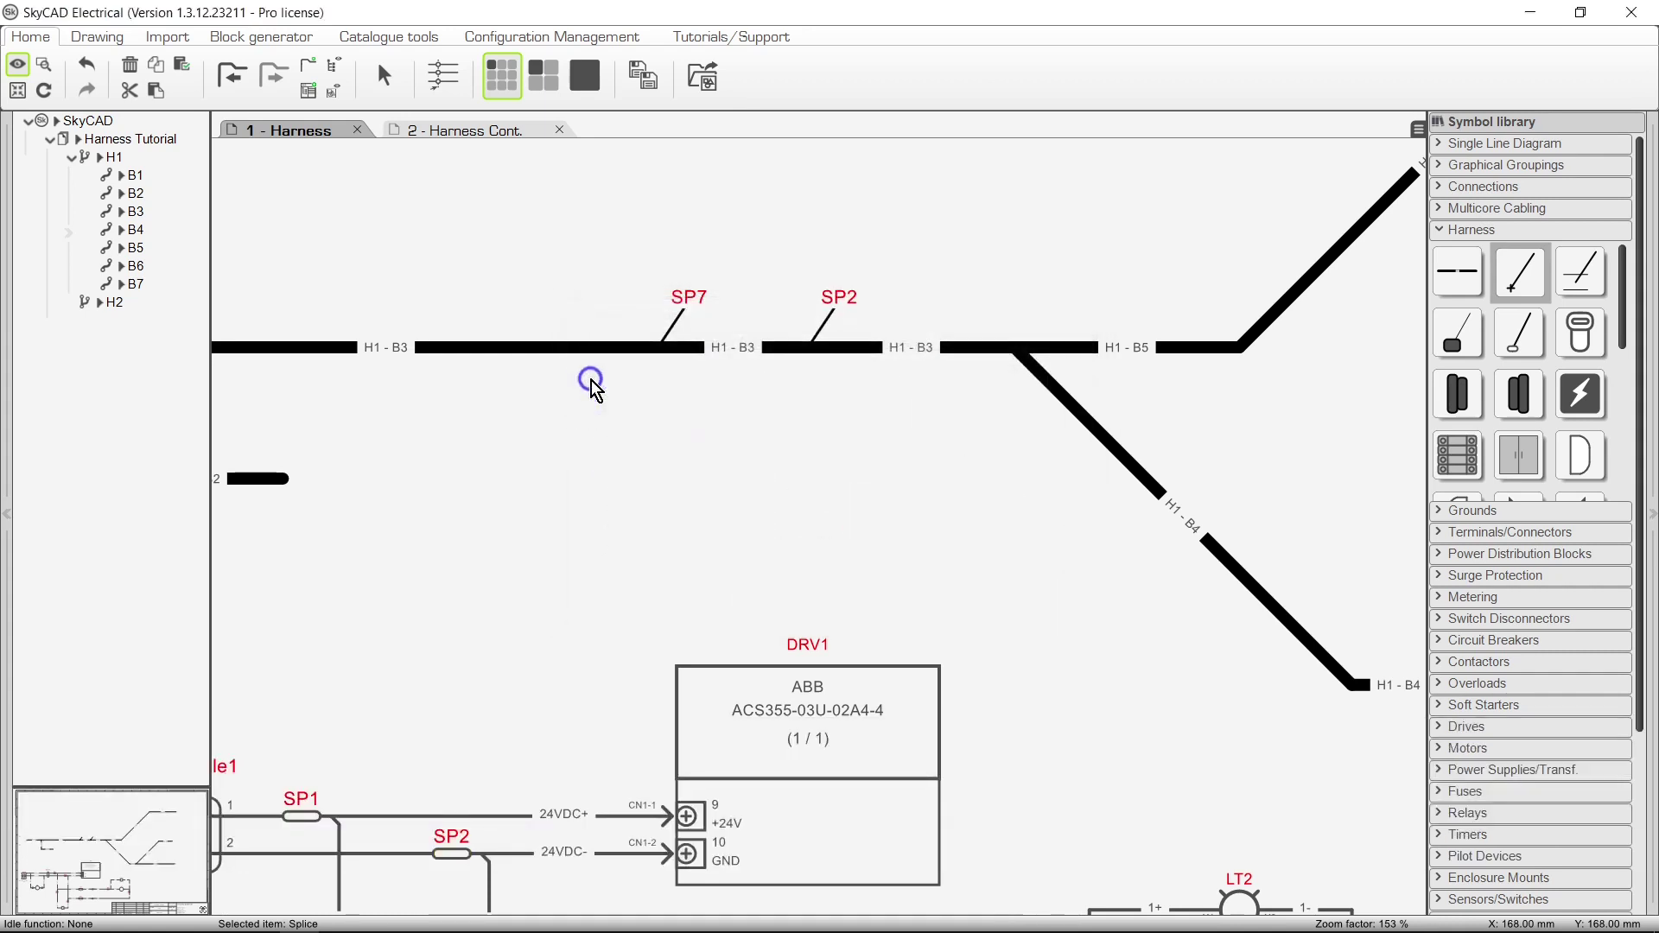
Link the new splice SP7 to schematic splice SP1 and reposition the SP1 and SP2 labels
left_click(678, 344)
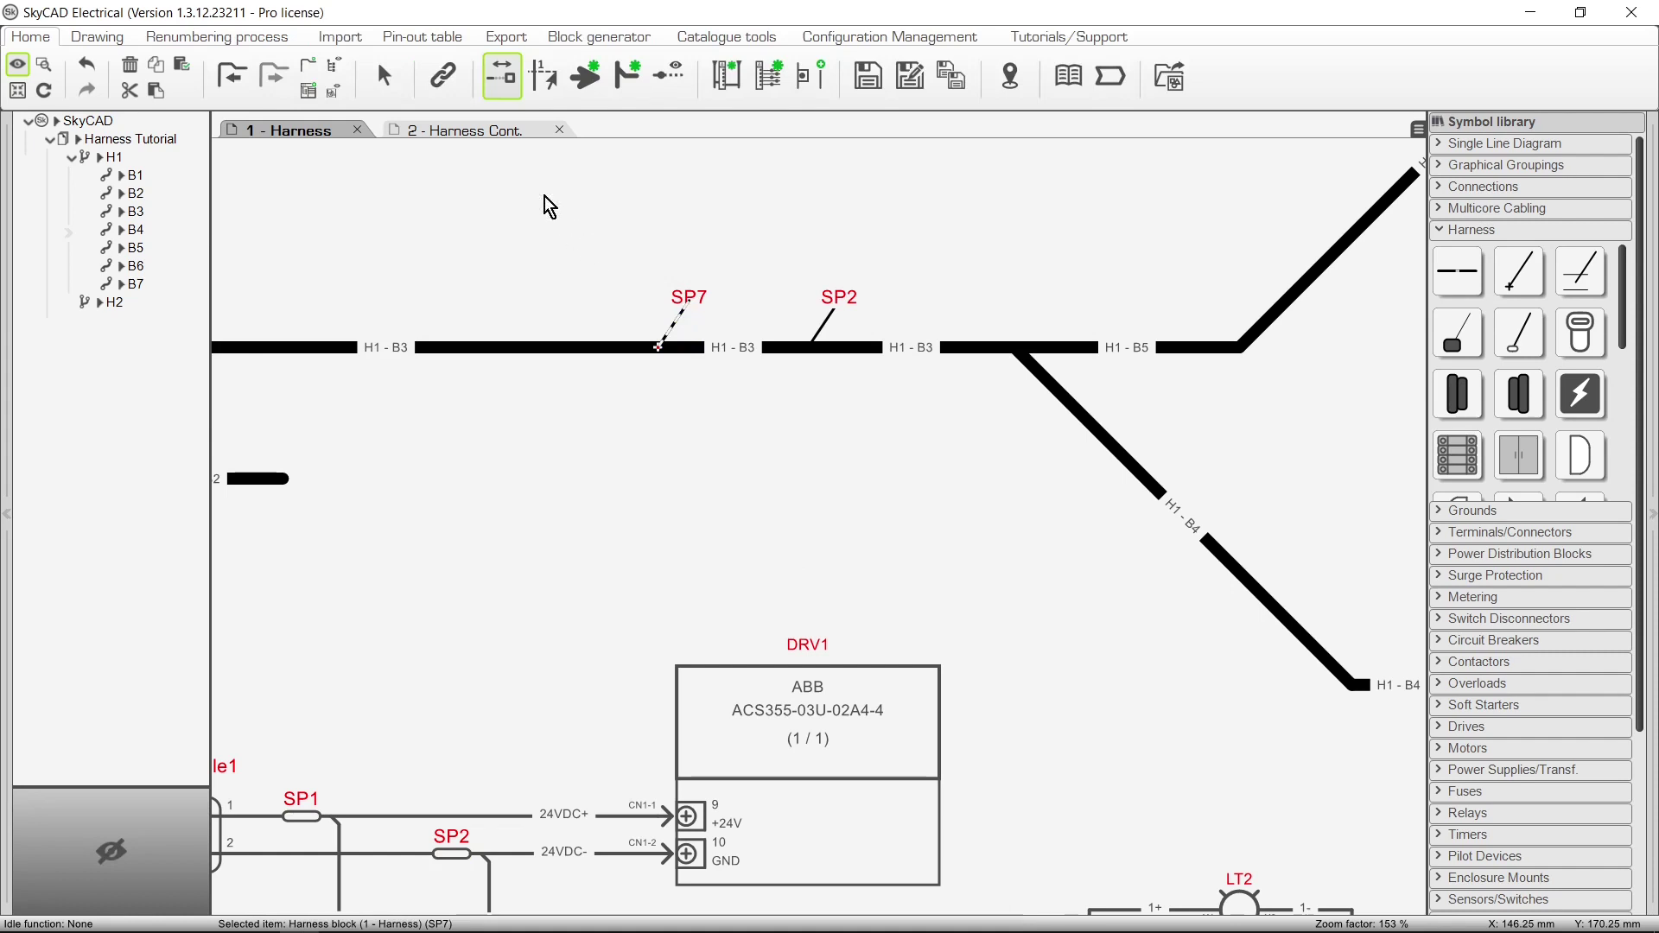
left_click(445, 86)
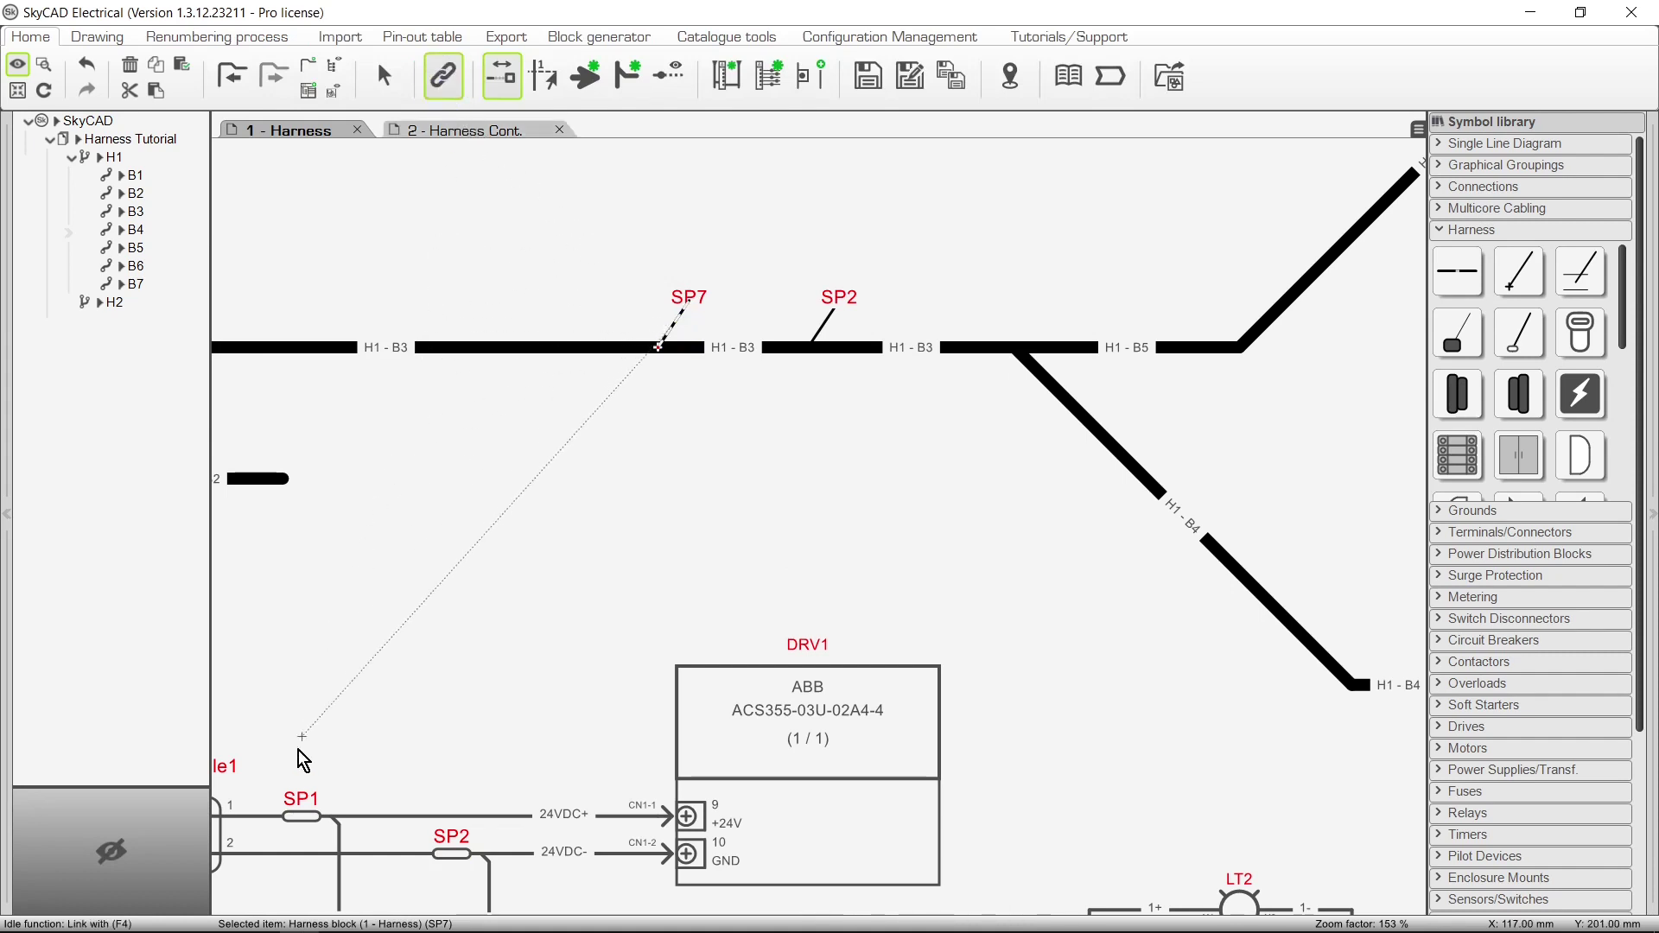
left_click(294, 818)
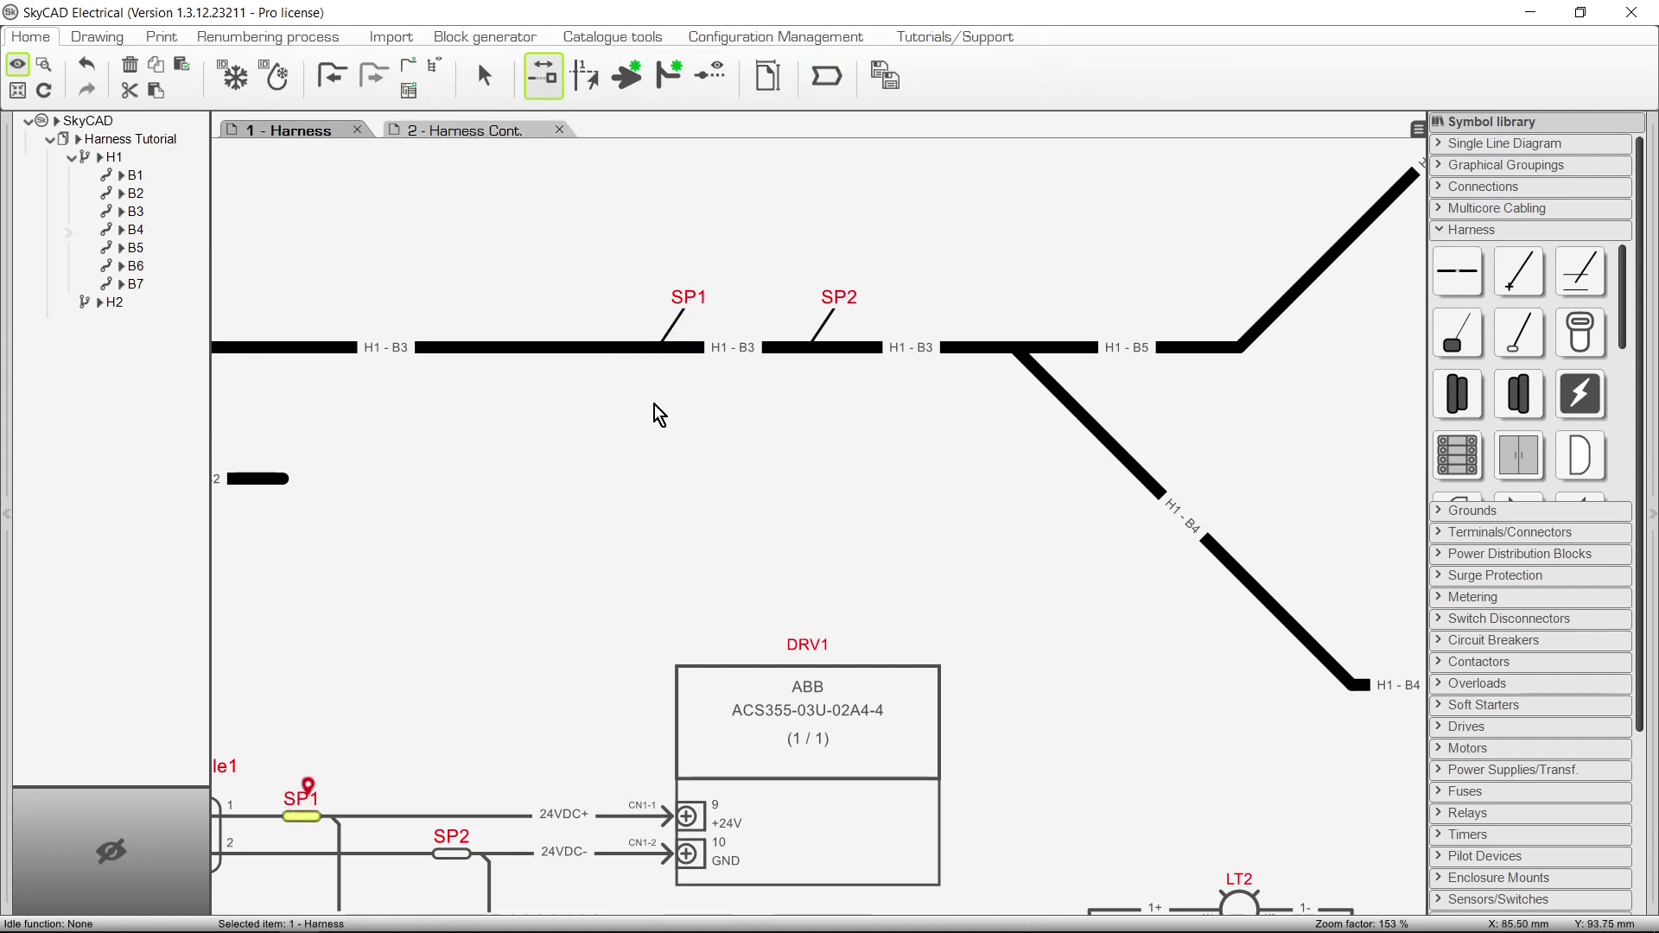
left_click_drag(688, 299, 640, 391)
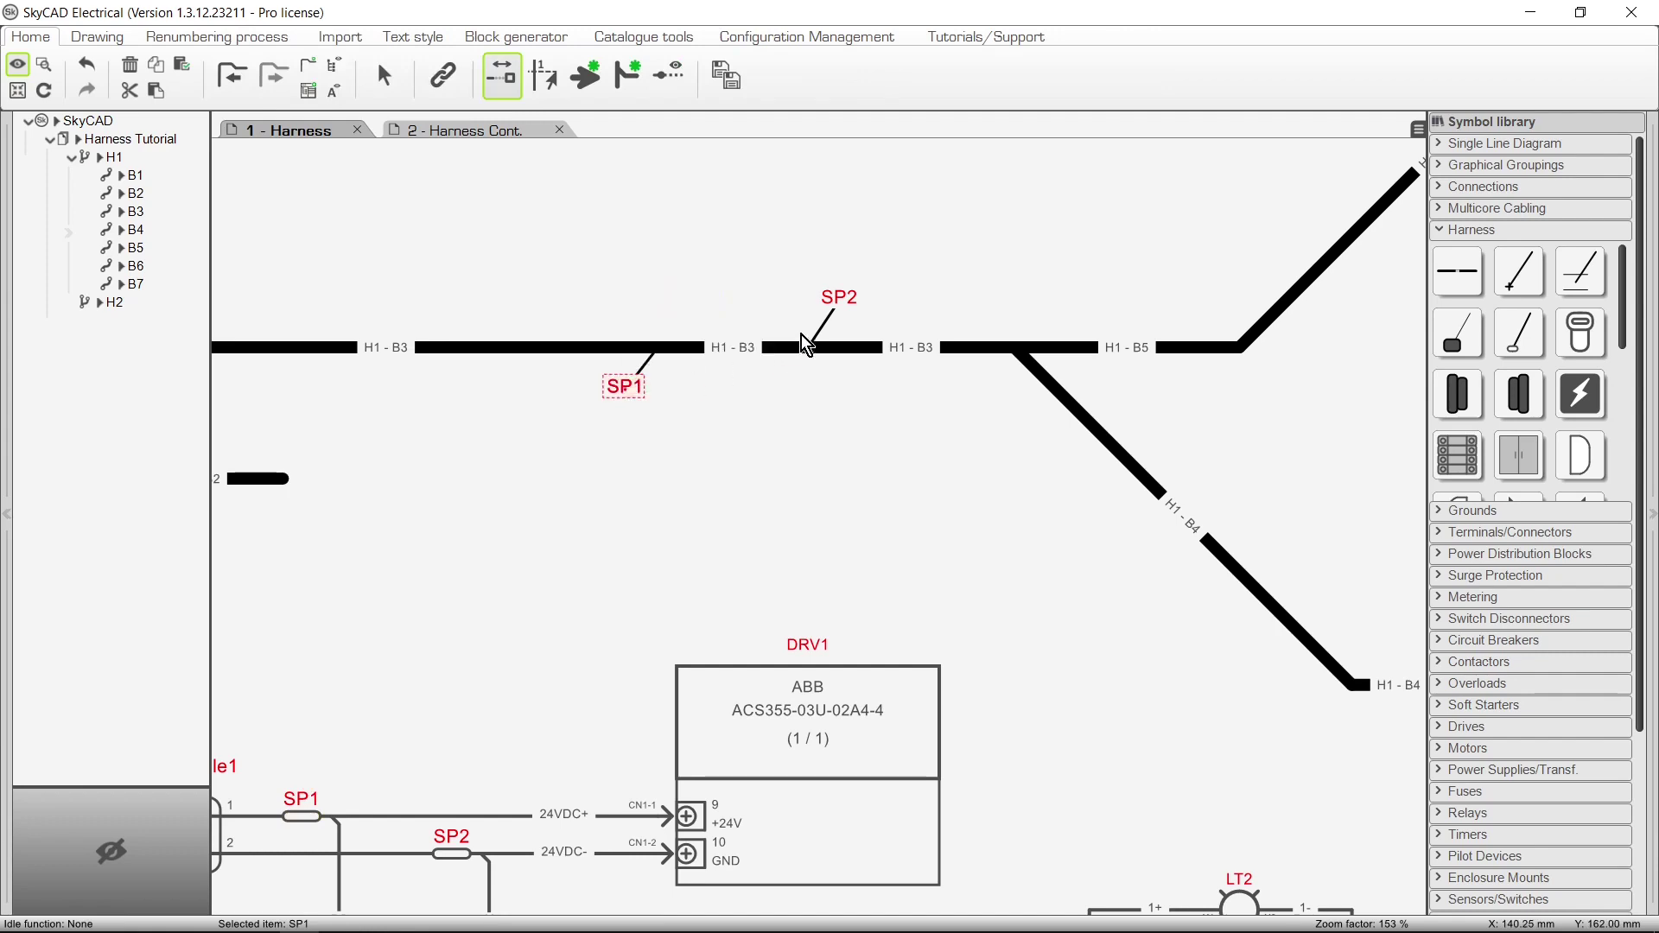
left_click_drag(843, 303, 788, 310)
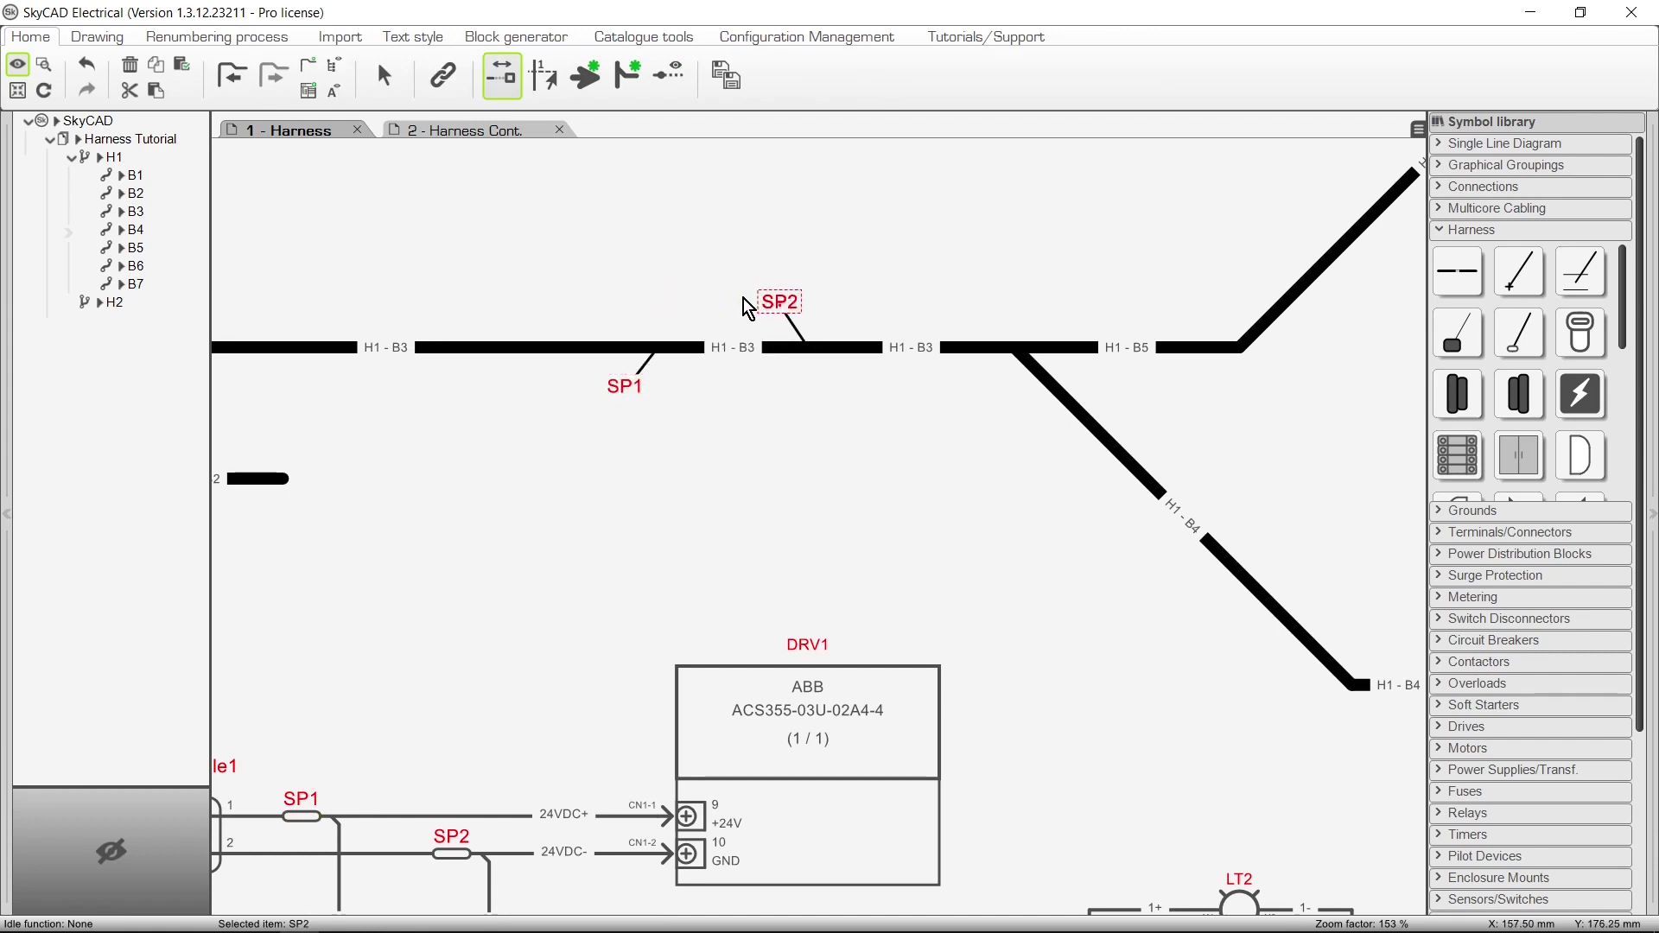
Check SP2's properties and locate the linked SP1 and SP2 splices in the schematic
left_click(797, 329)
double_click(799, 331)
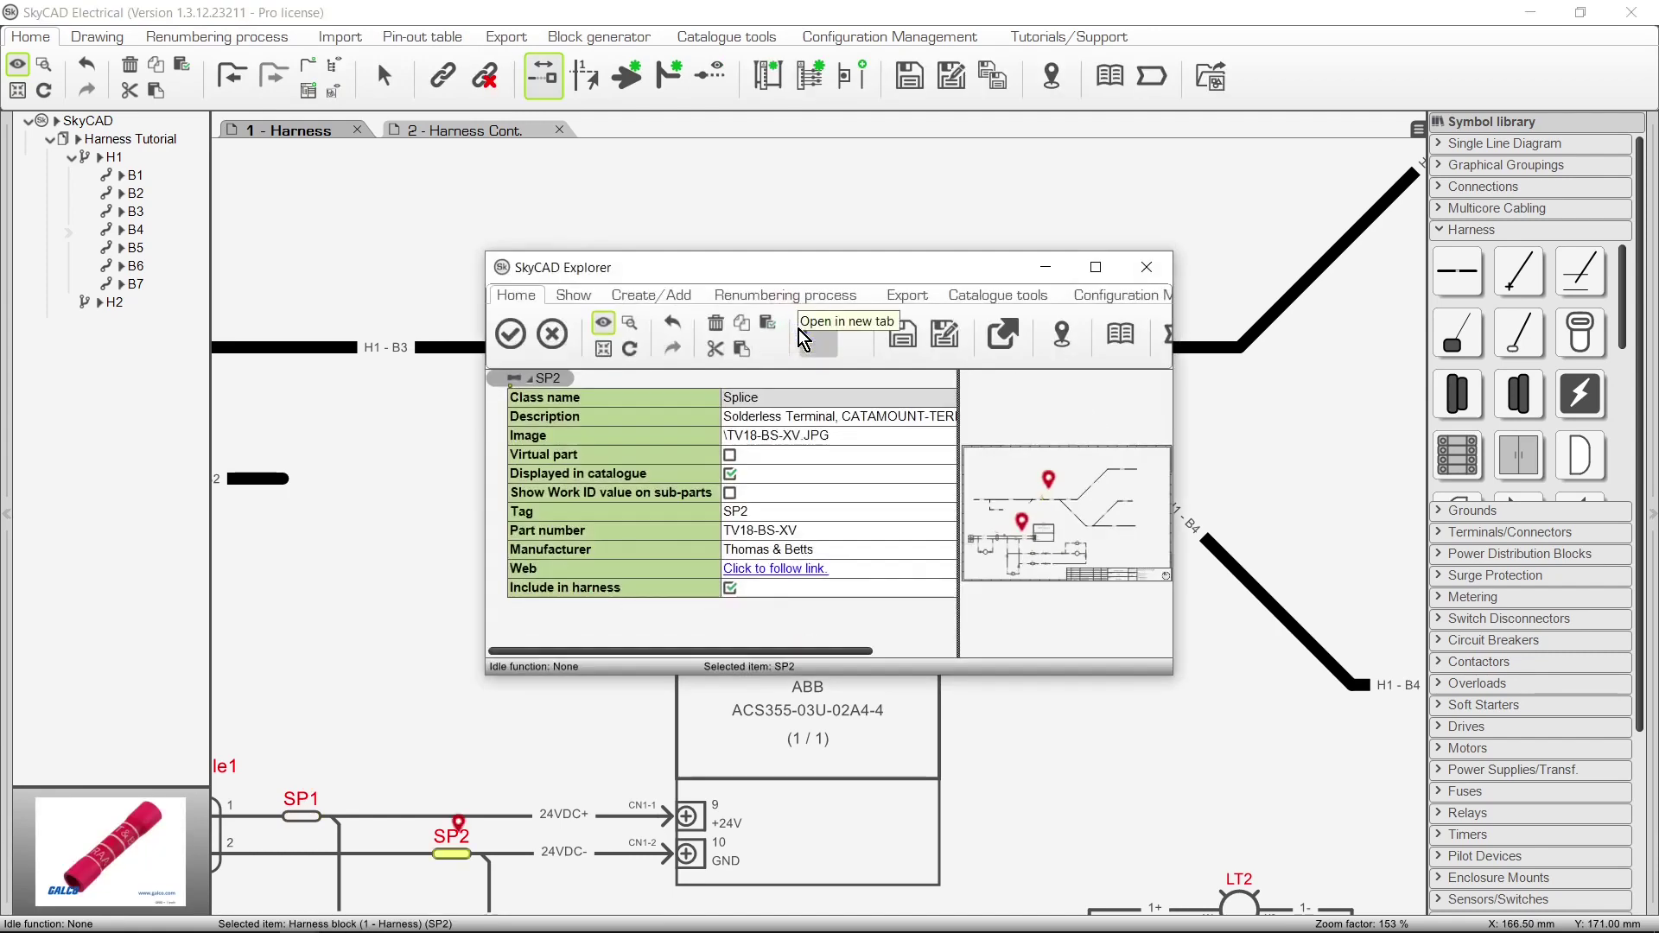
left_click(553, 334)
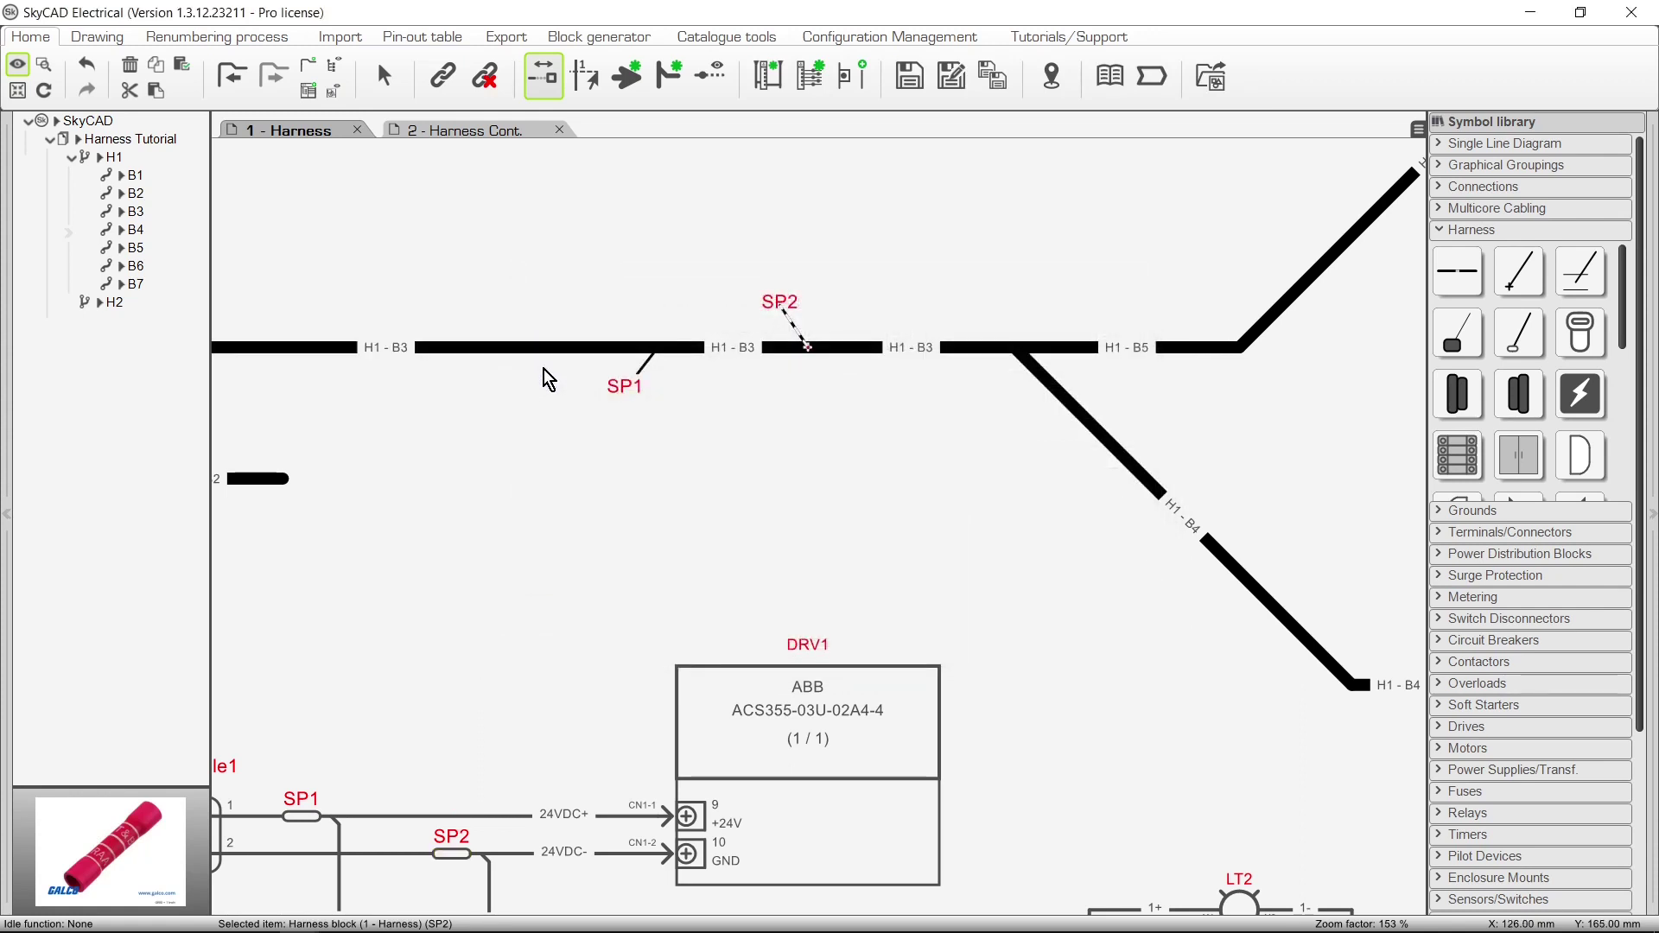
left_click(301, 816)
left_click(446, 856)
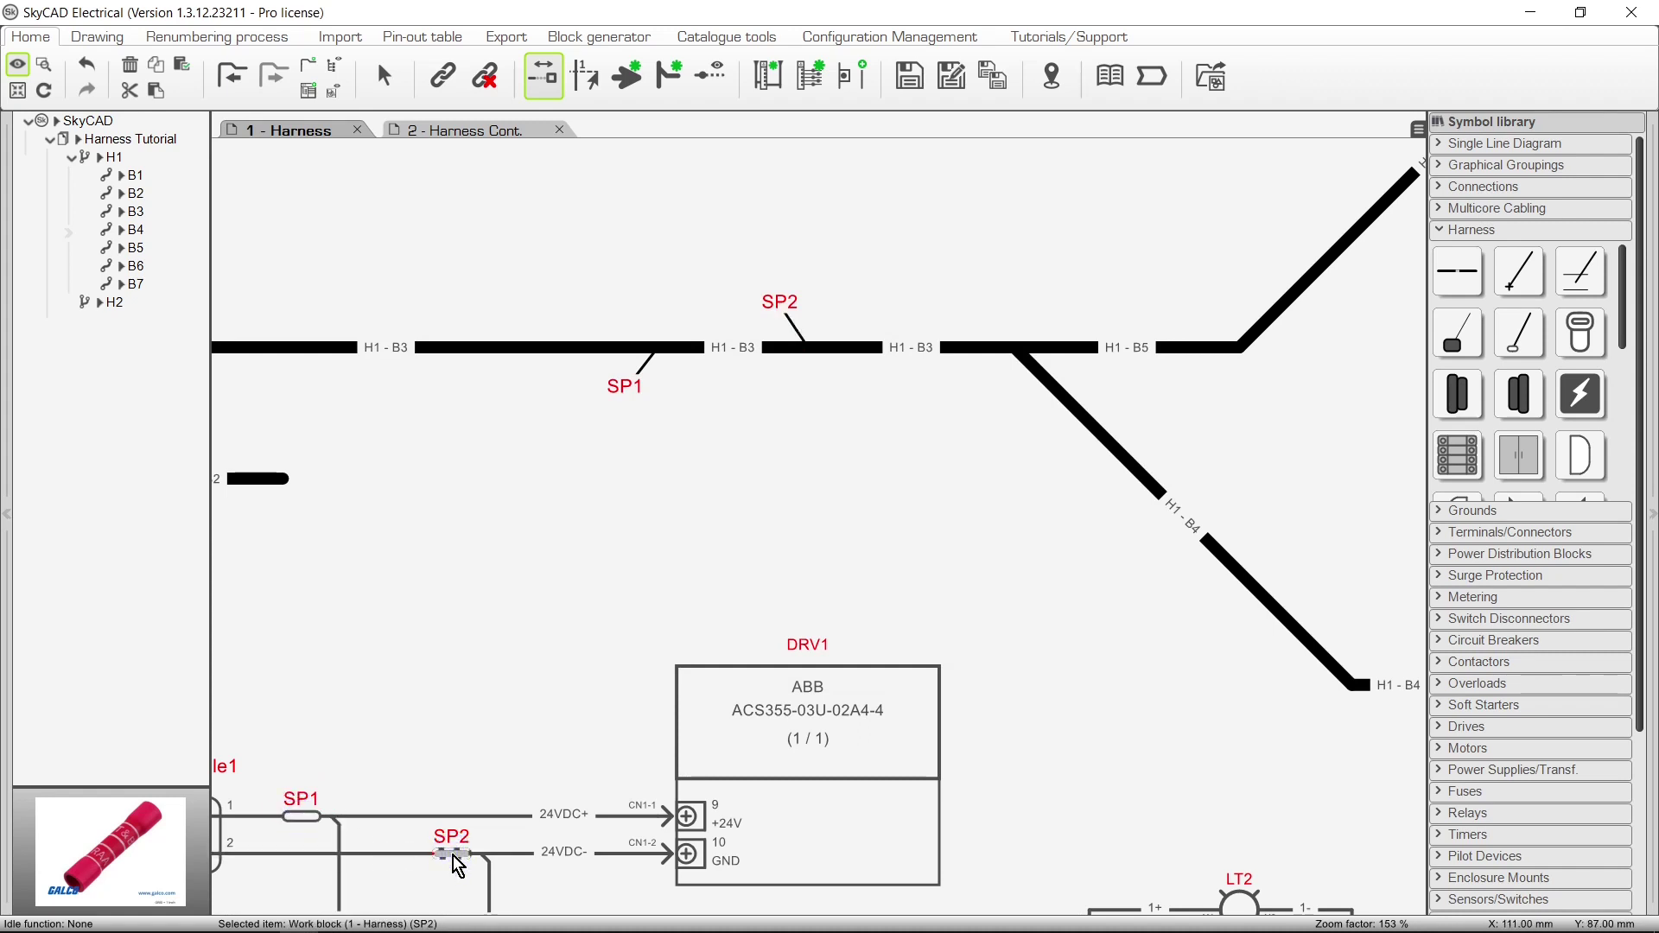
Give the 24VDC+ junction right of SP1 the second connection orientation, then view the whole sheet
left_click(1483, 205)
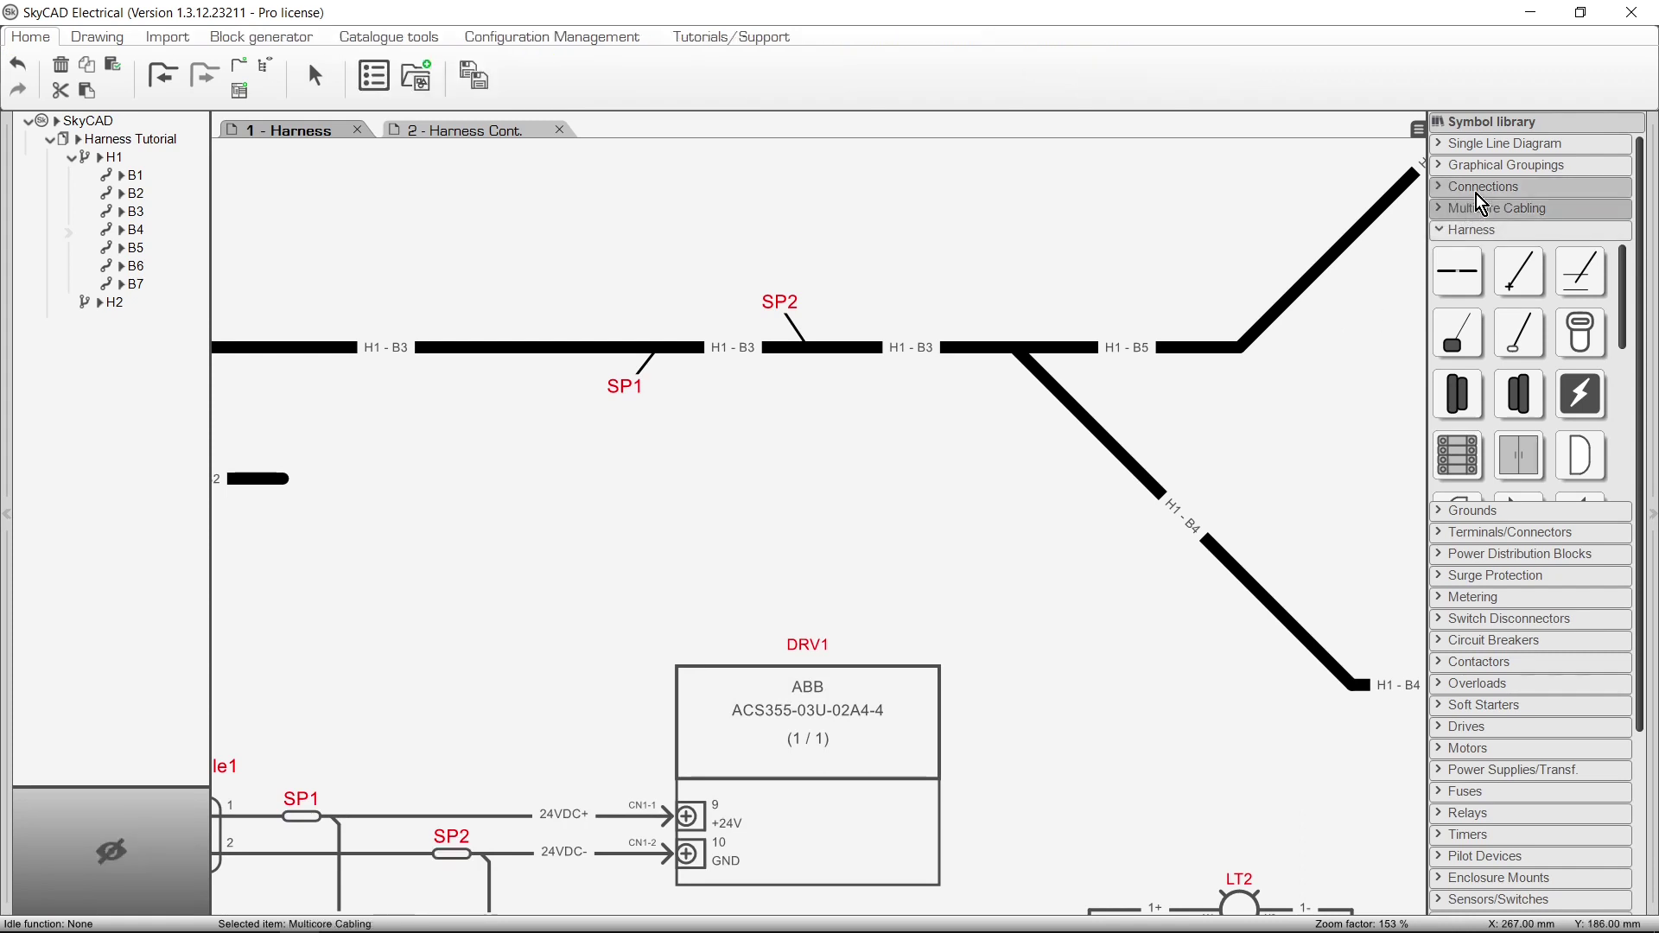
left_click(1480, 189)
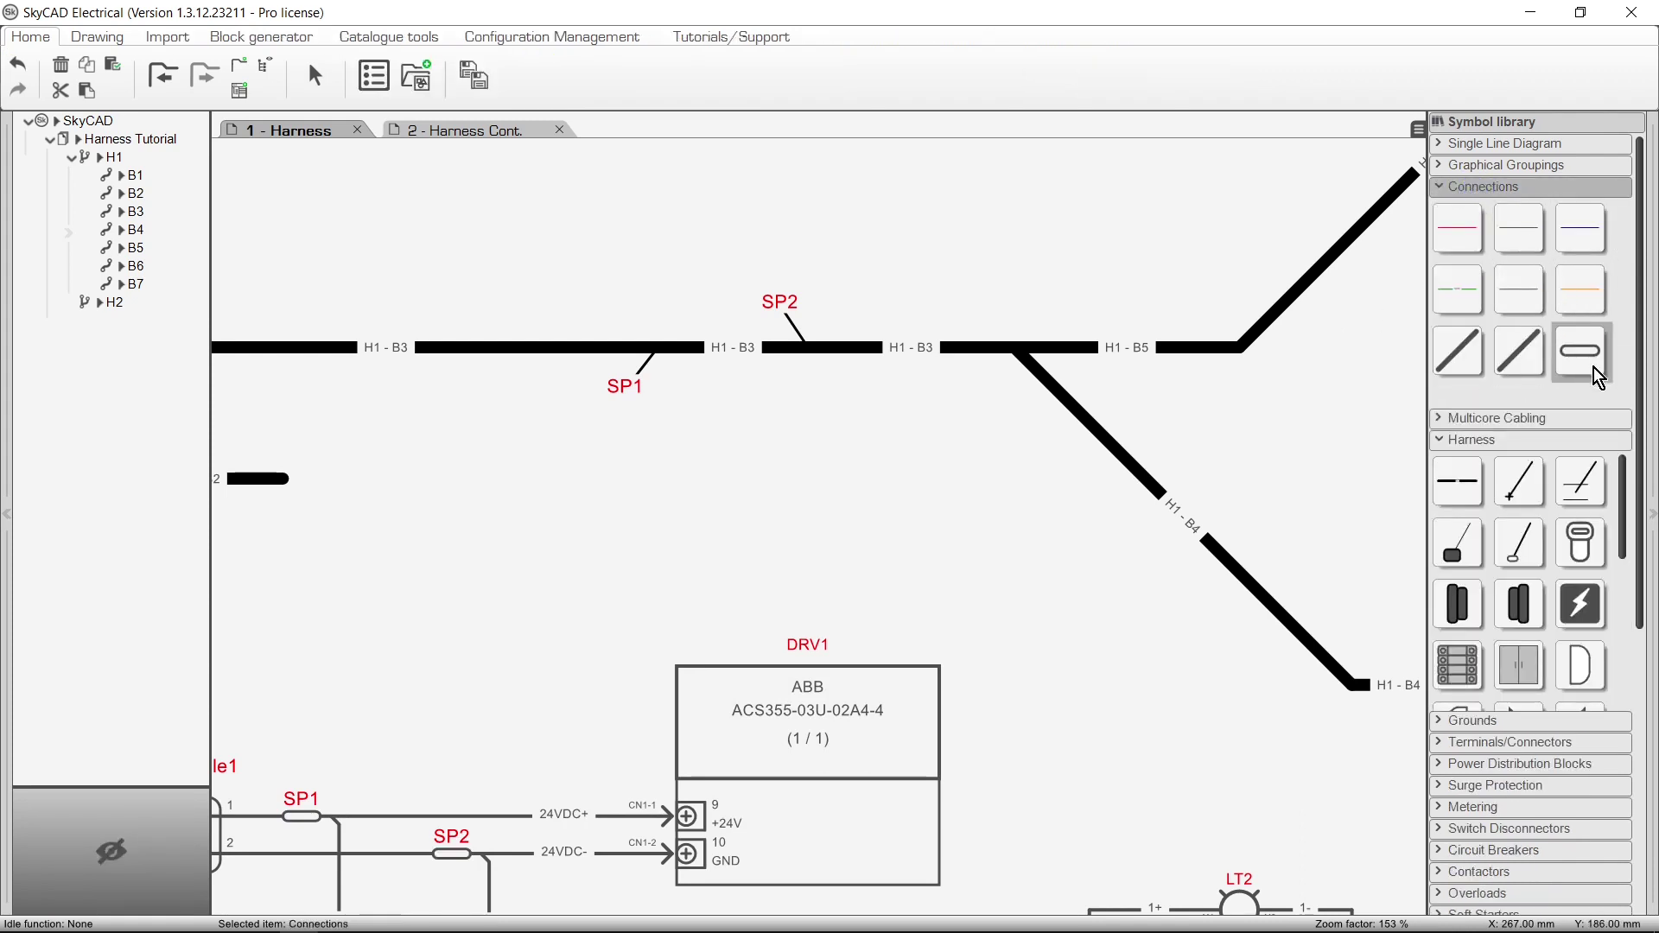
left_click(1515, 191)
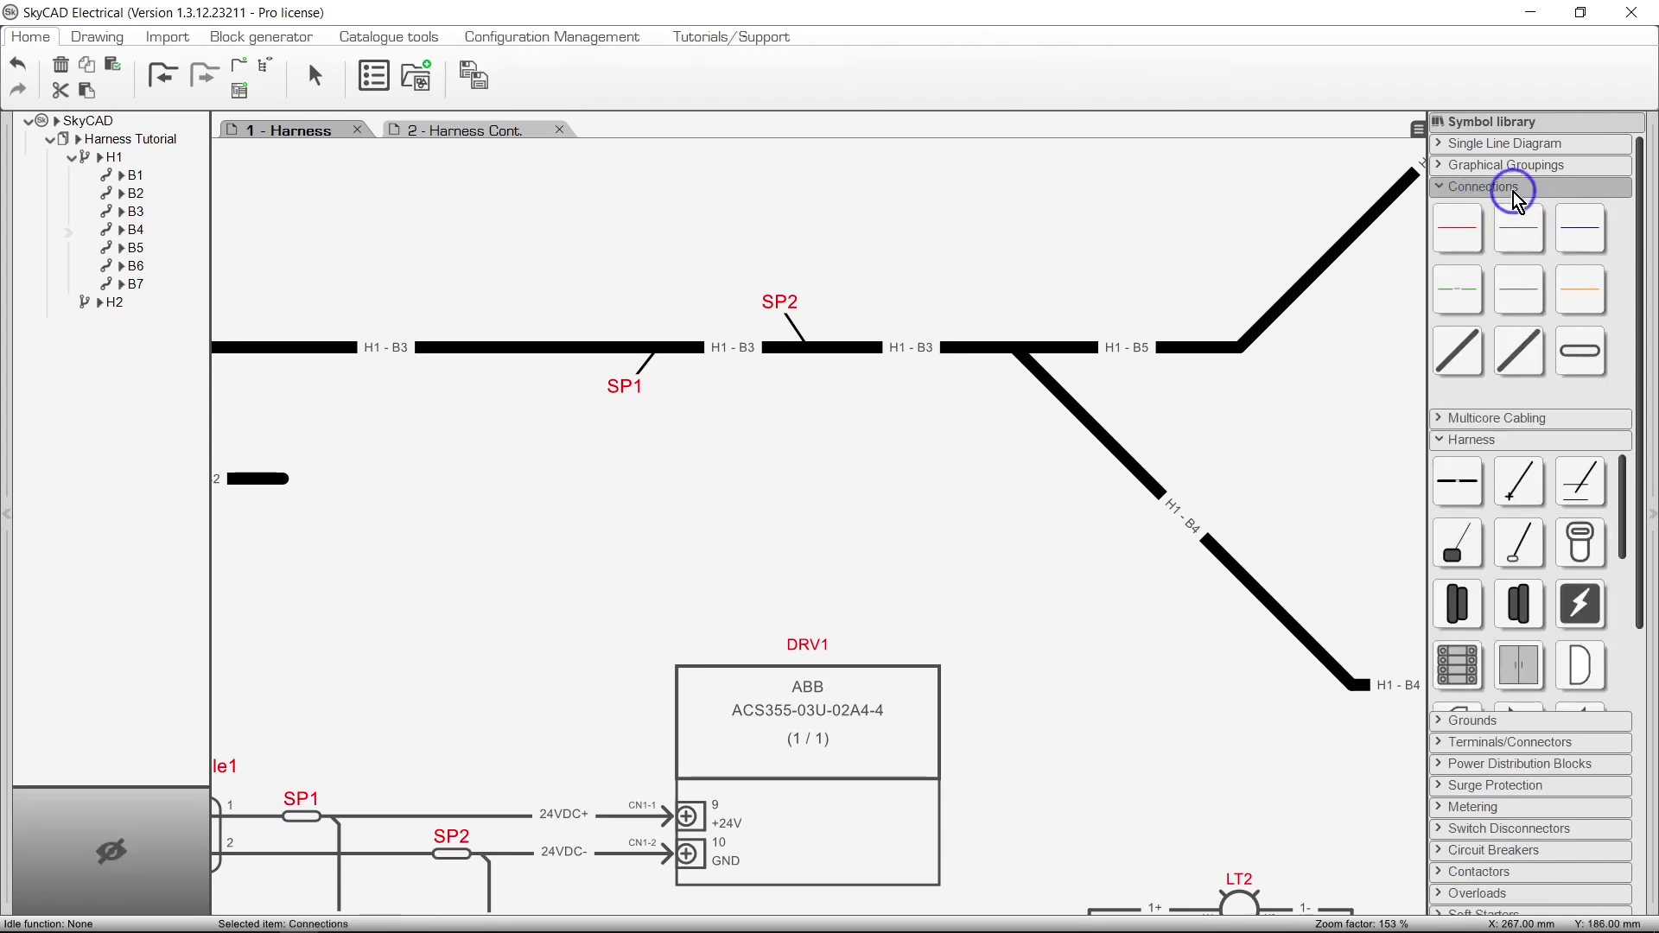
middle_click_drag(393, 784, 573, 557)
scroll(474, 704, "up", 3)
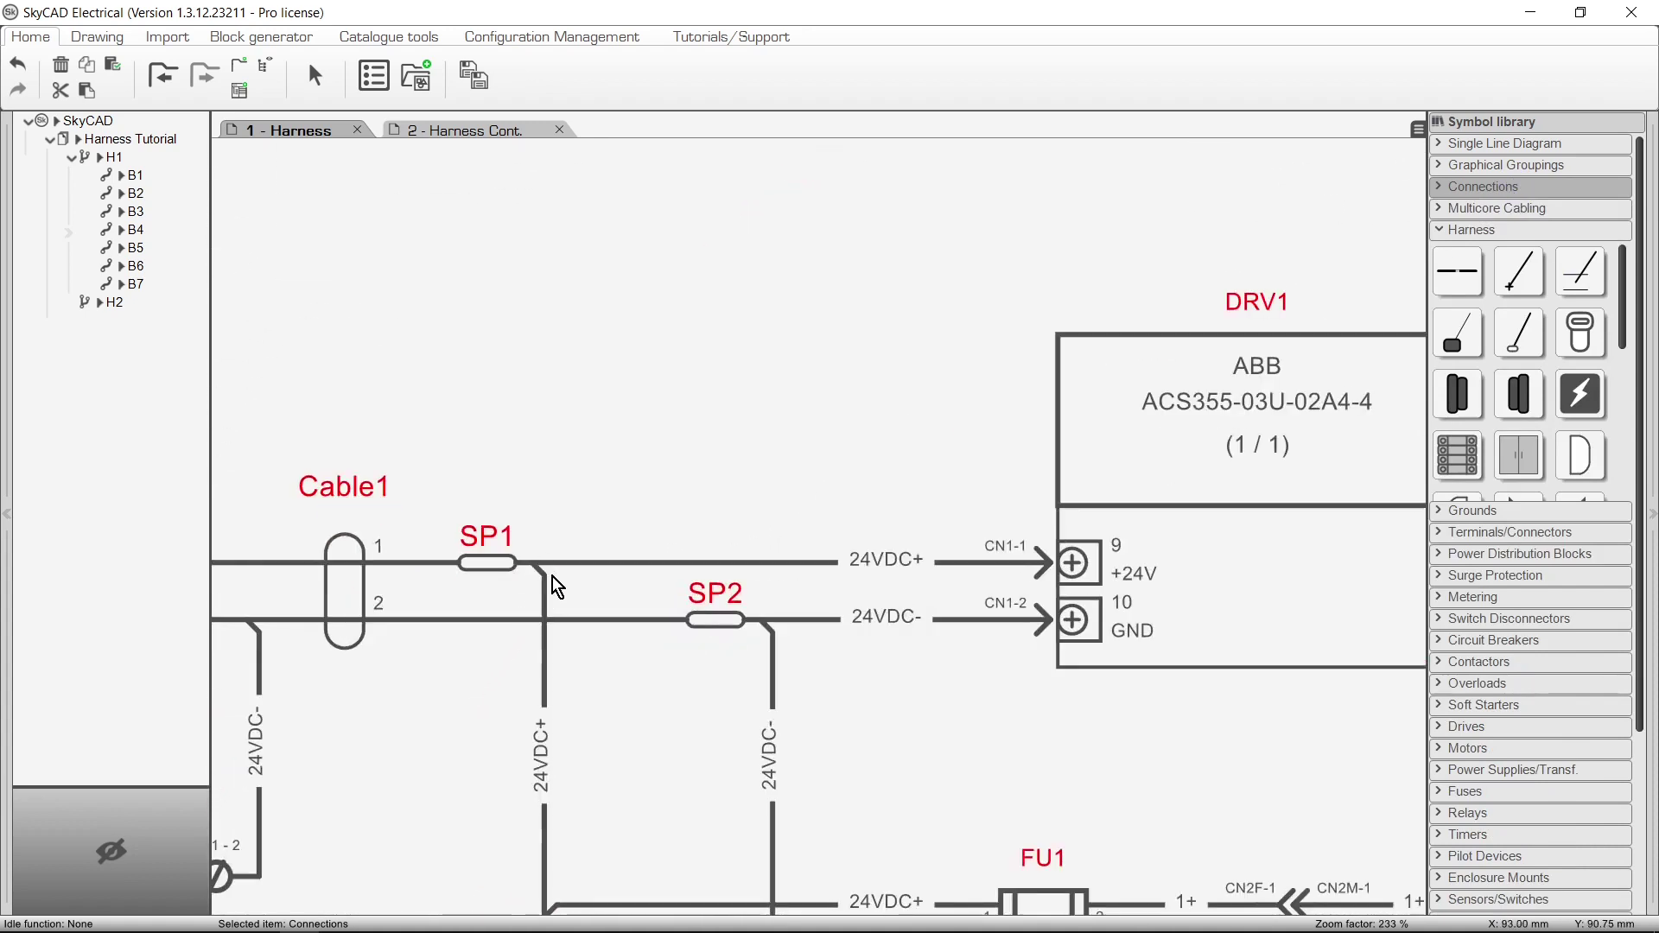
left_click(569, 528)
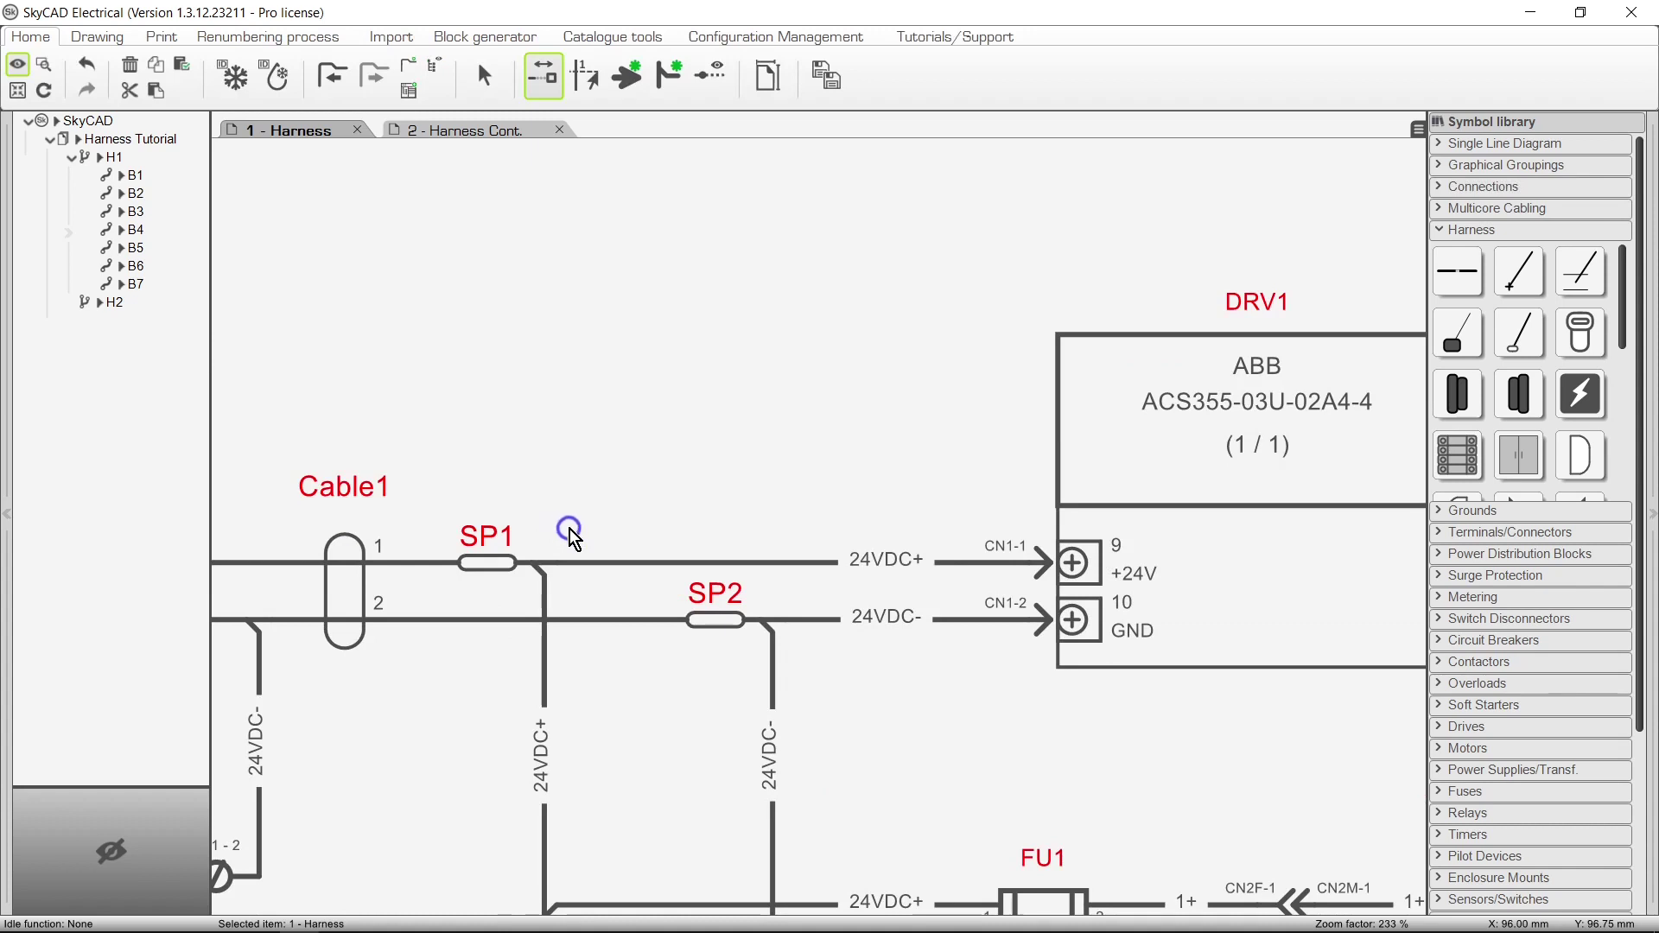
left_click(683, 71)
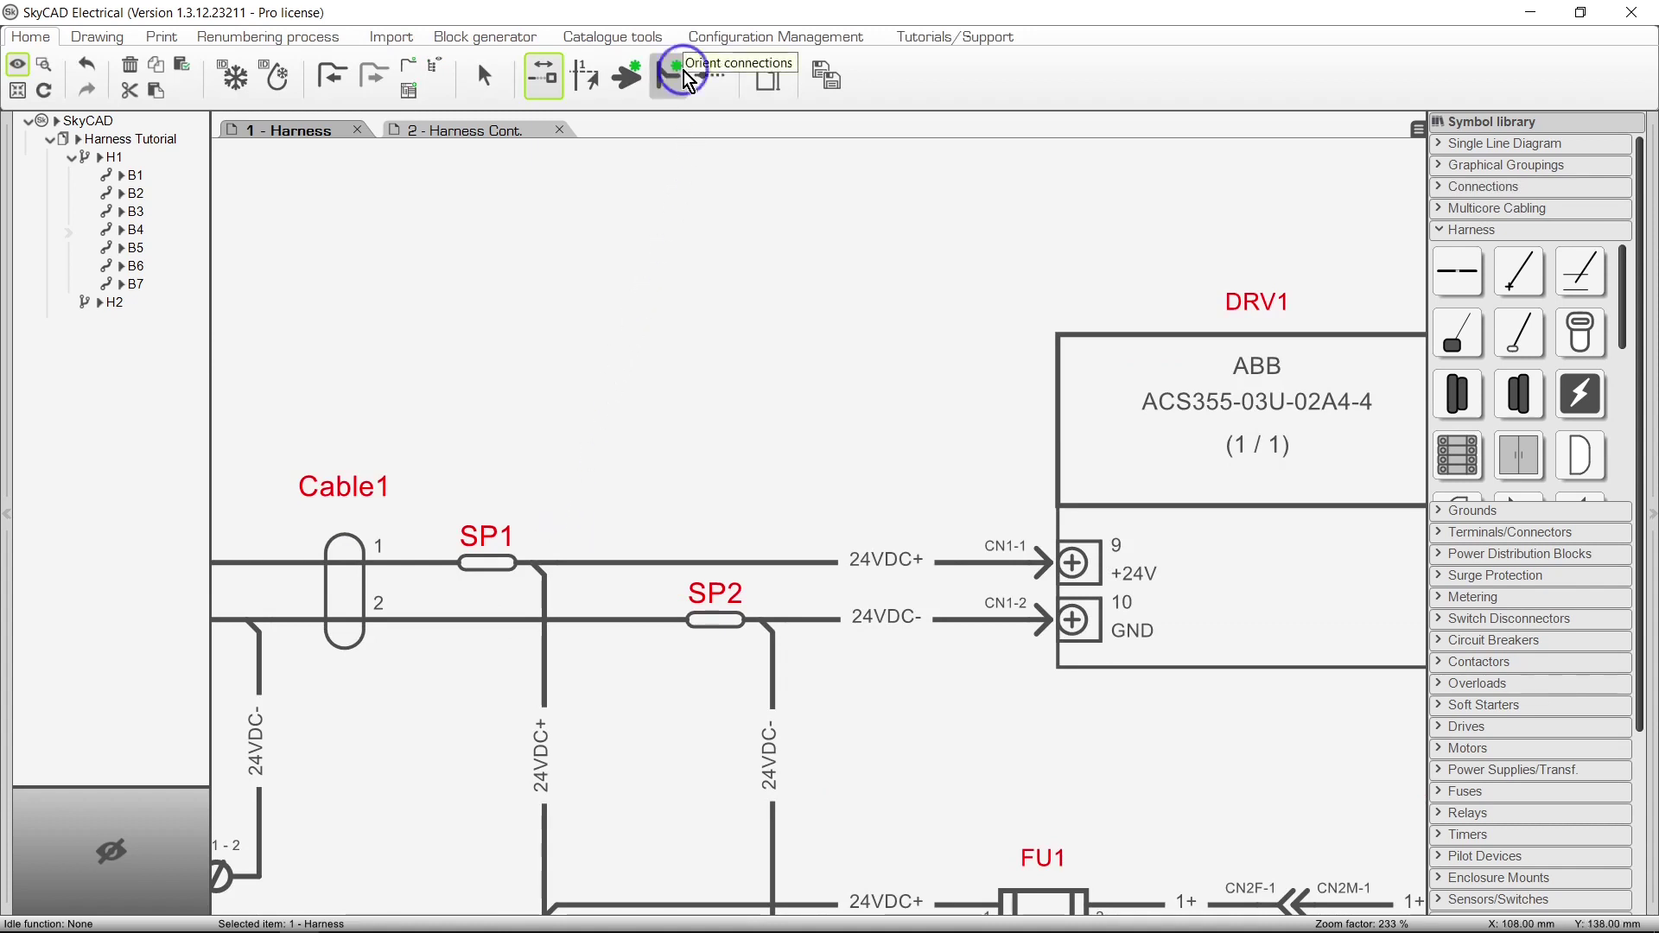
left_click(536, 567)
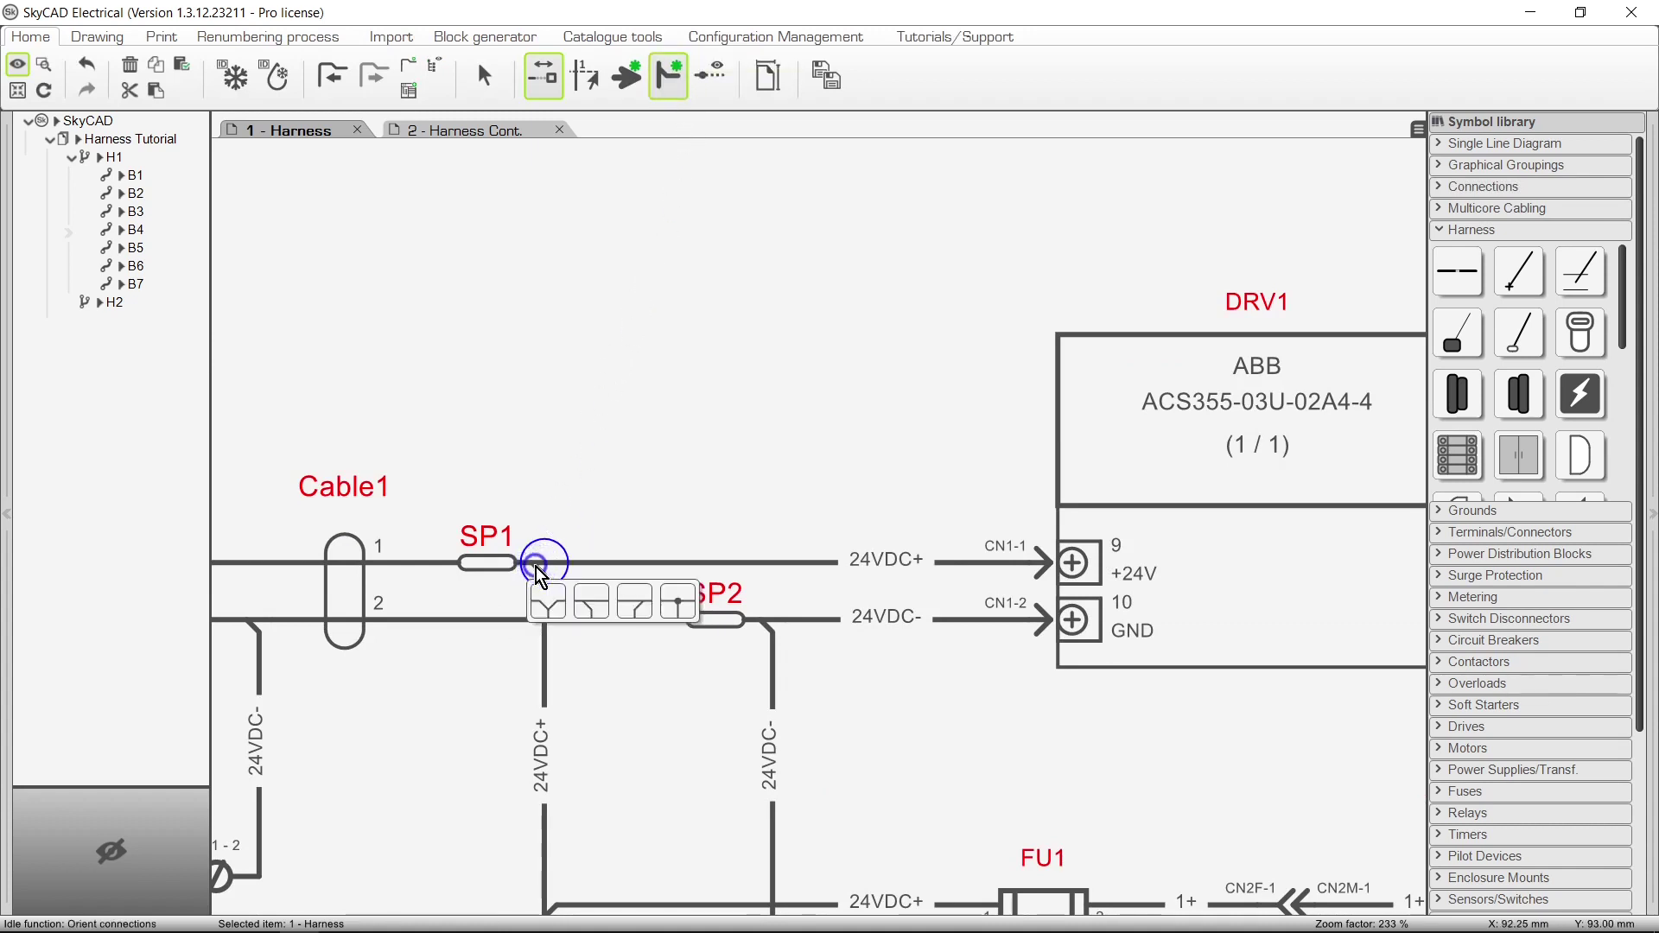
left_click(597, 610)
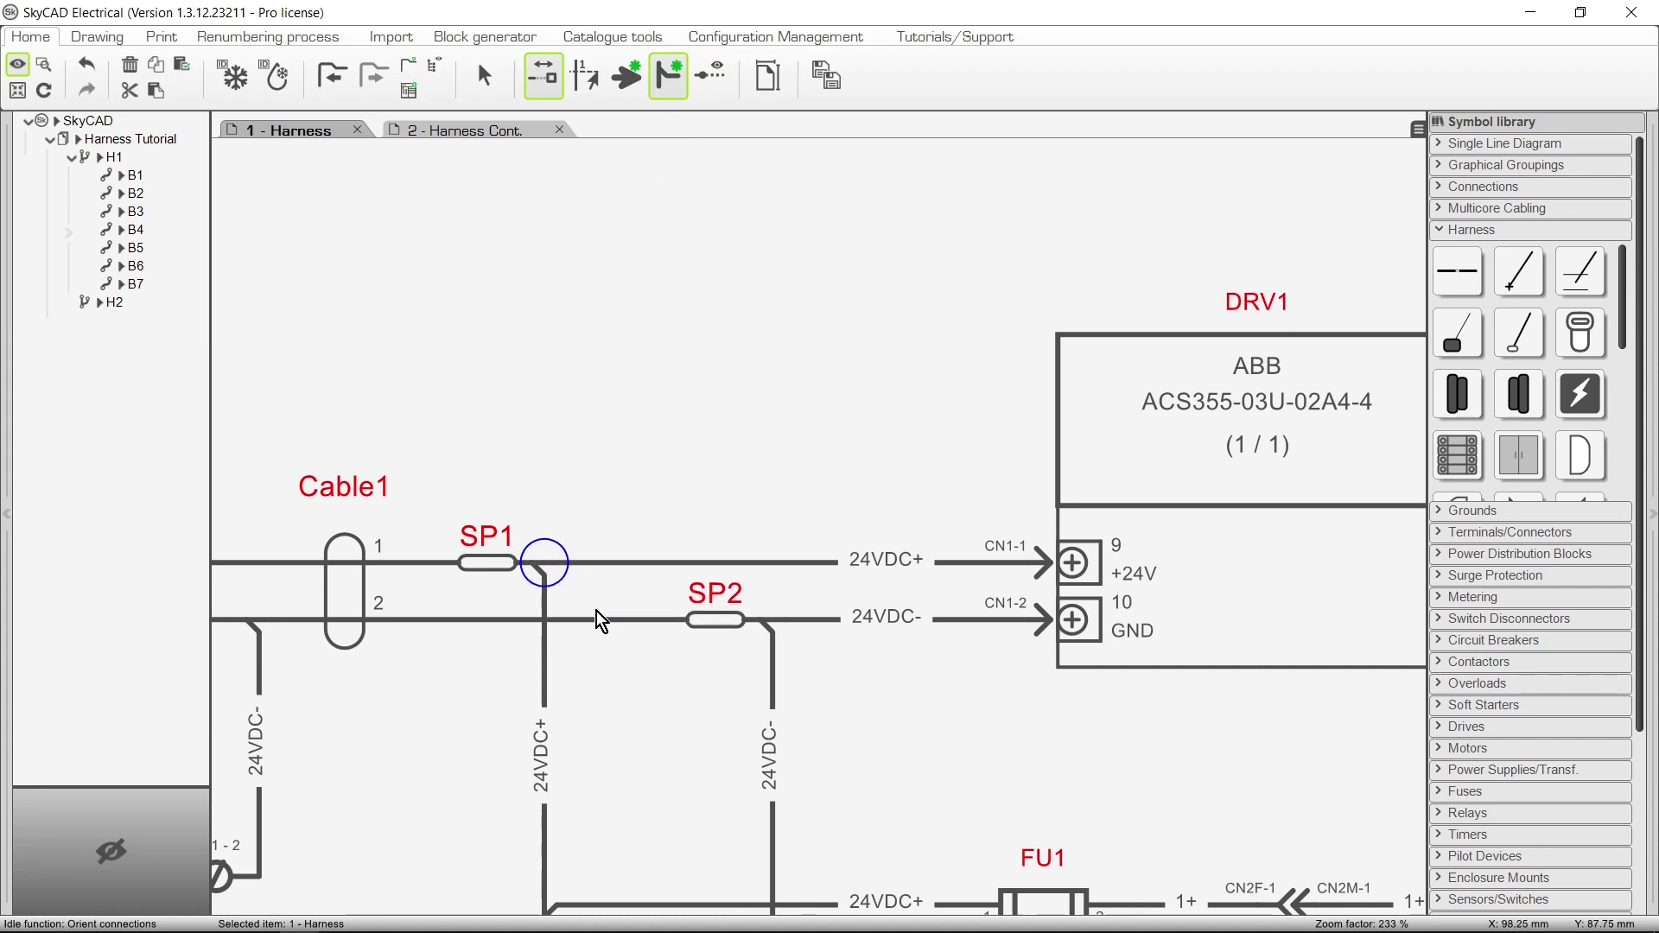
key("Escape")
scroll(597, 610, "down", 5)
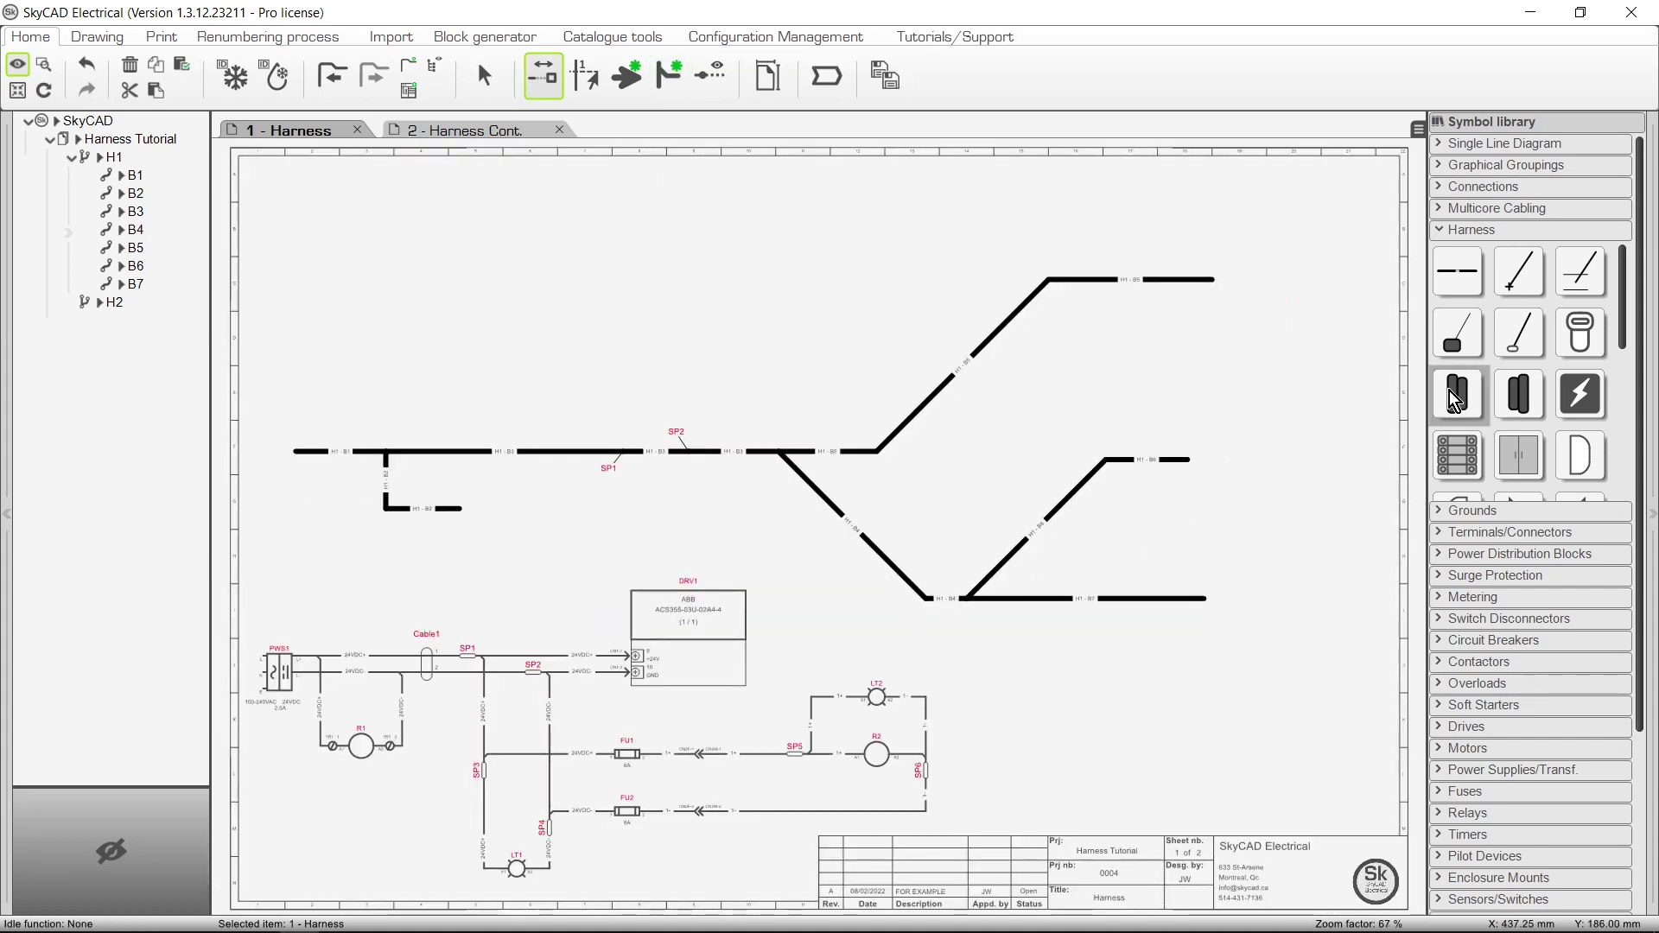
Place sleeve SLV1 on branch H1-B4 and drag its label lower along the branch
left_click(1597, 304)
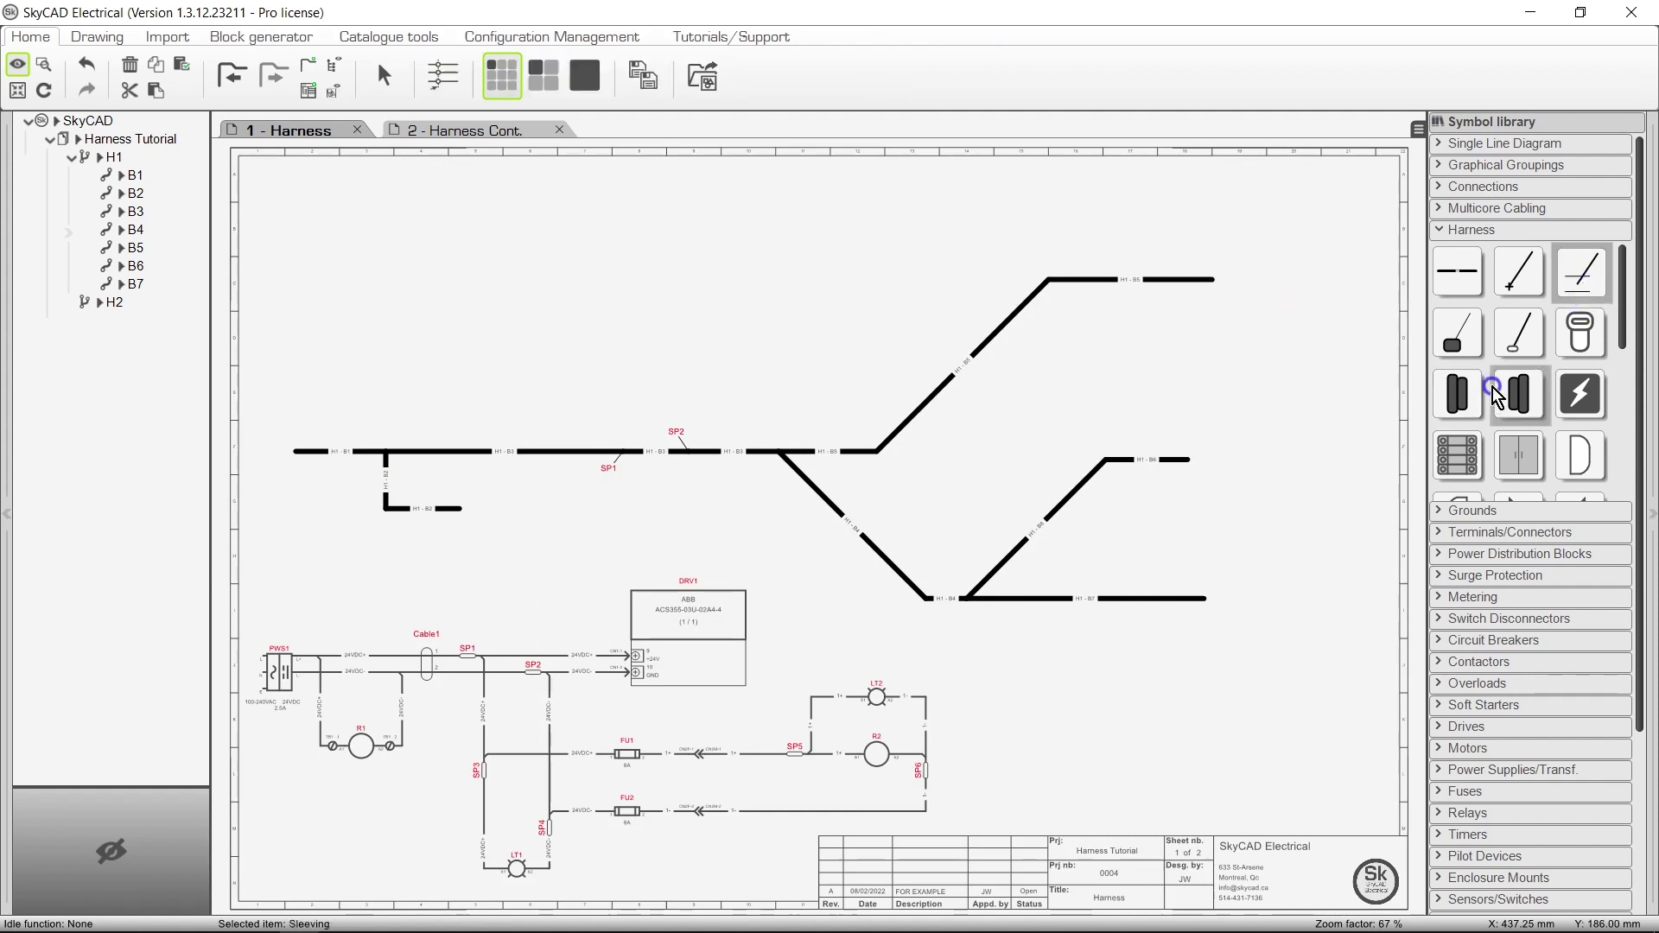
scroll(883, 554, "up", 2)
scroll(883, 553, "up", 3)
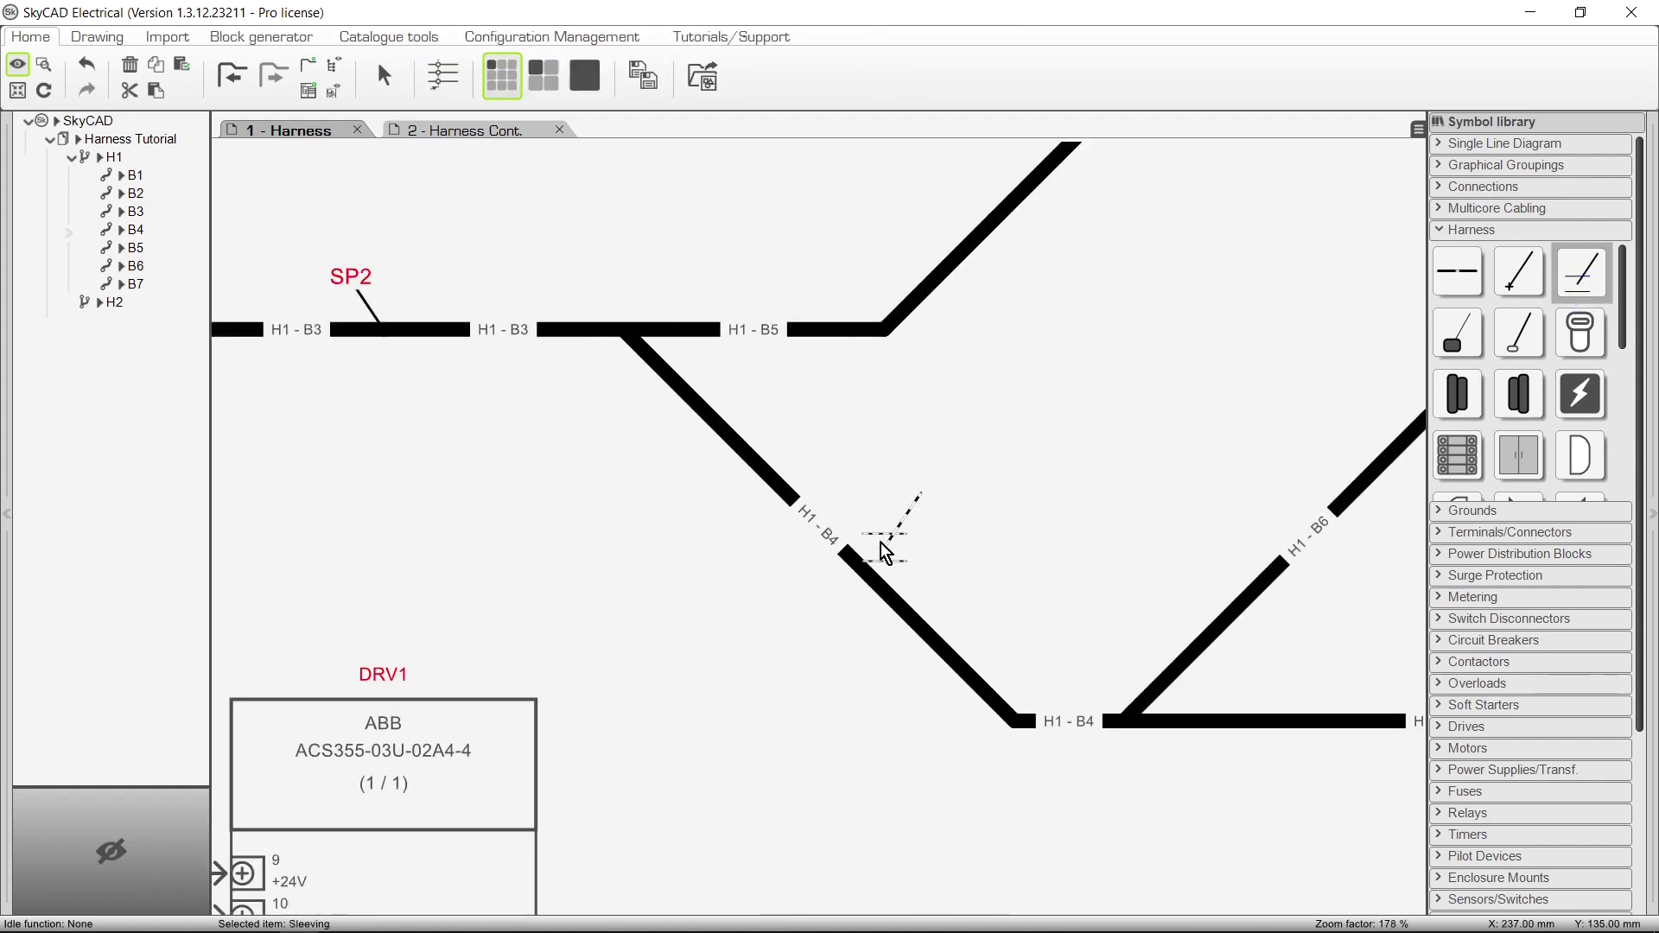
left_click(883, 593)
left_click(817, 604)
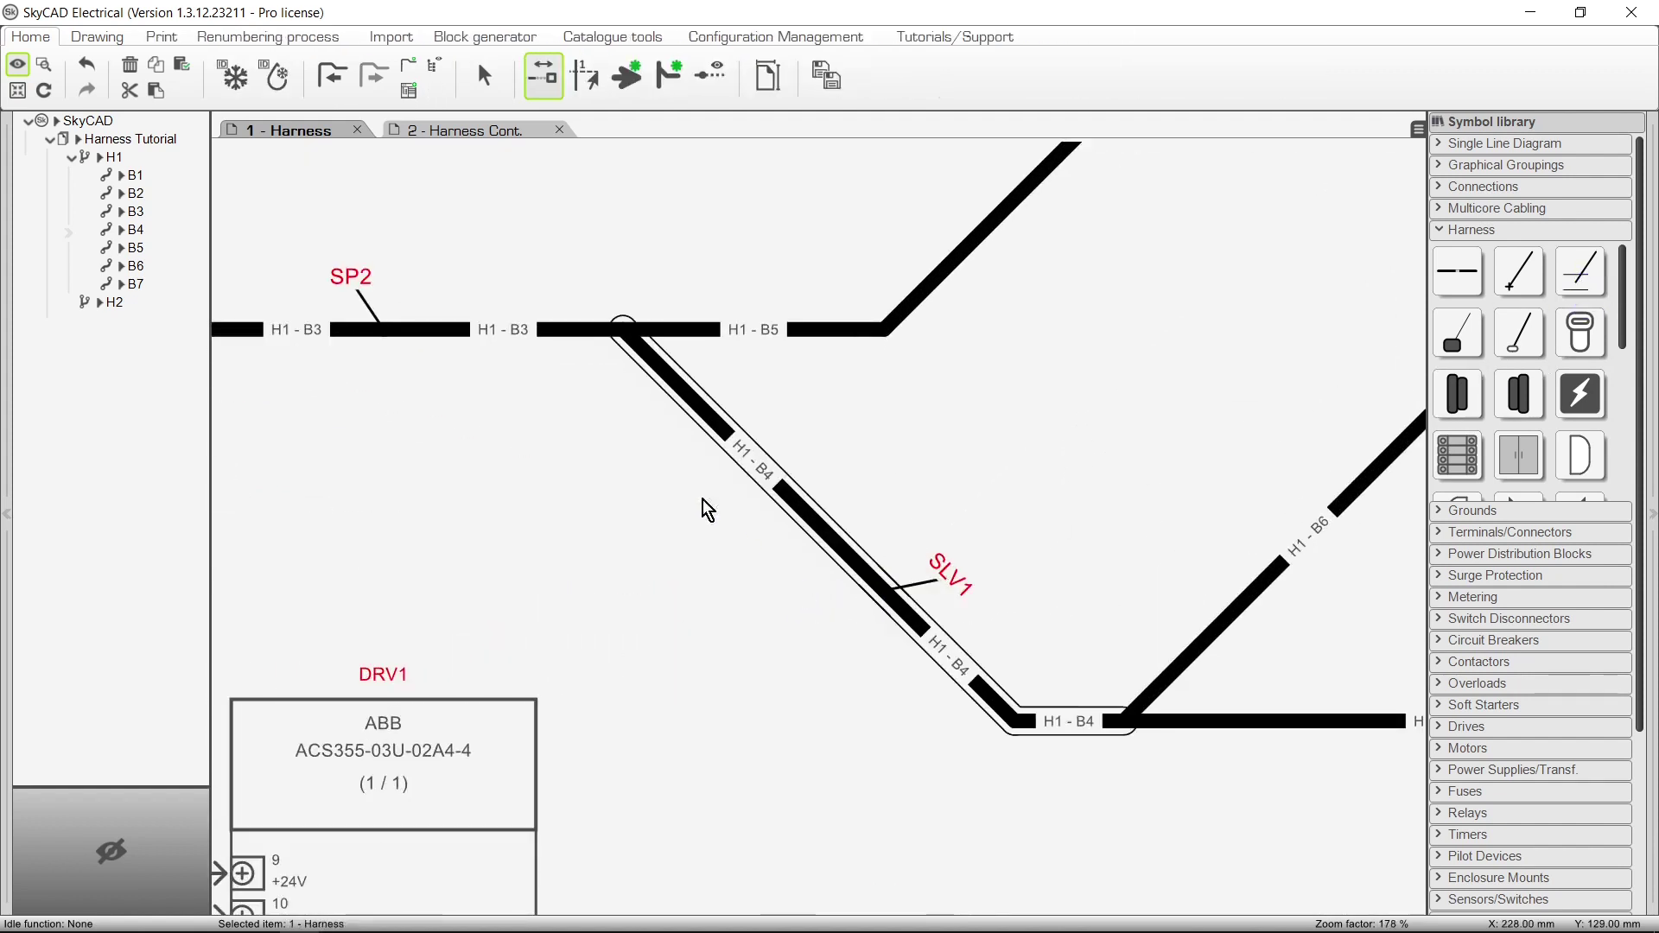
left_click(294, 38)
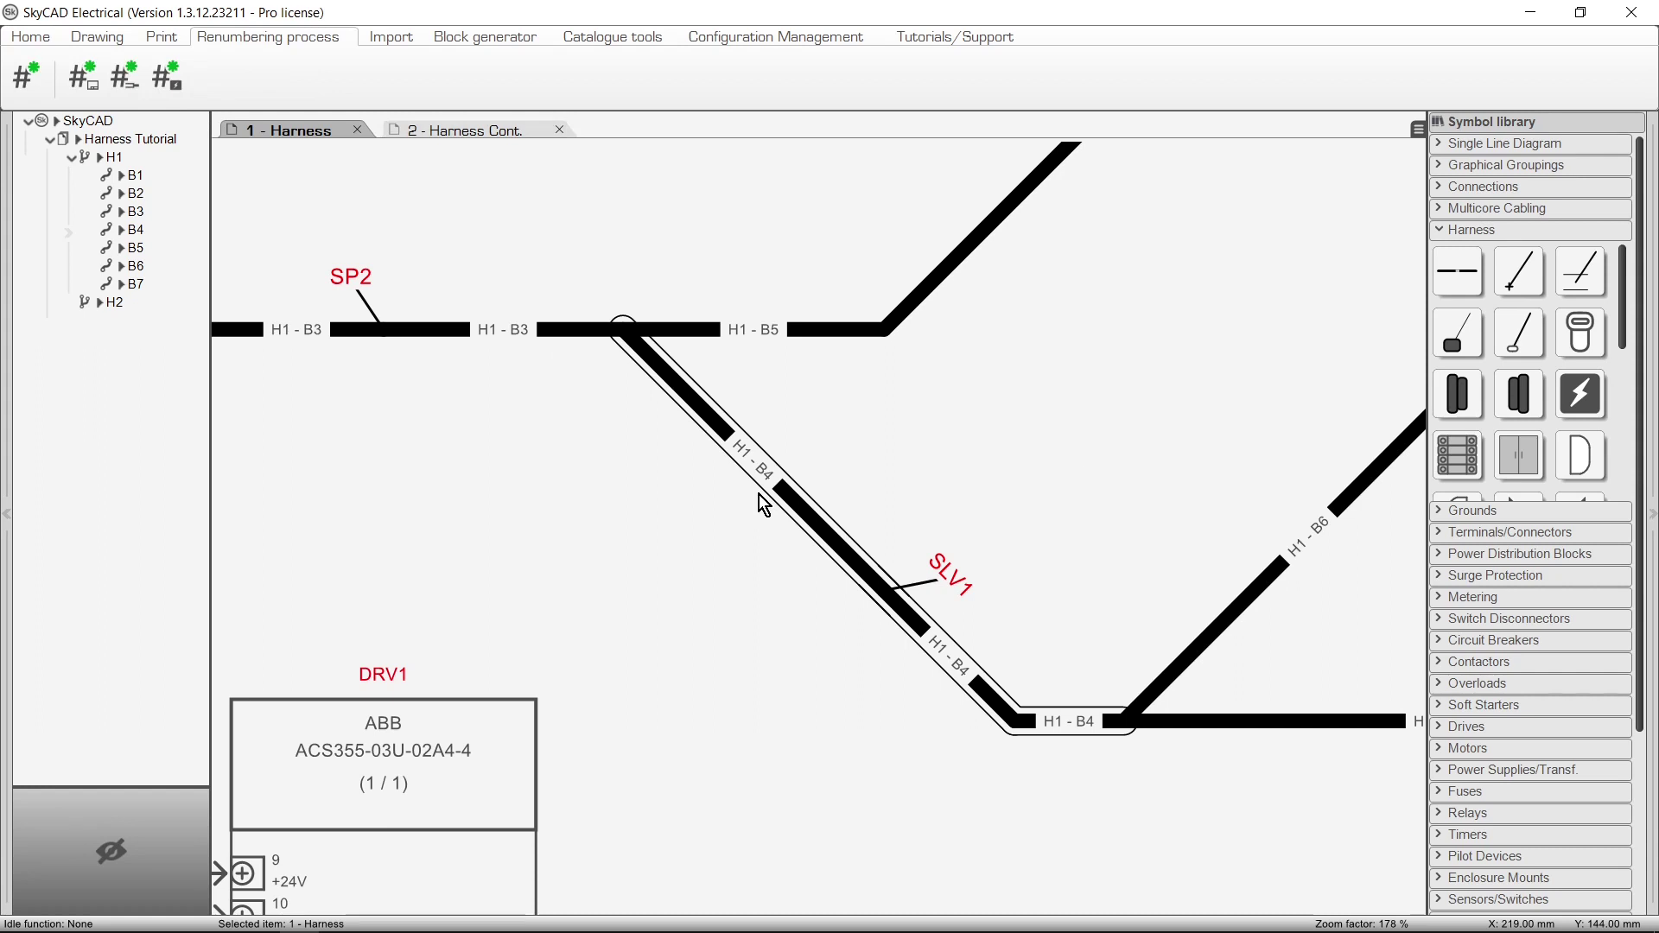
left_click_drag(937, 569, 817, 676)
left_click(805, 687)
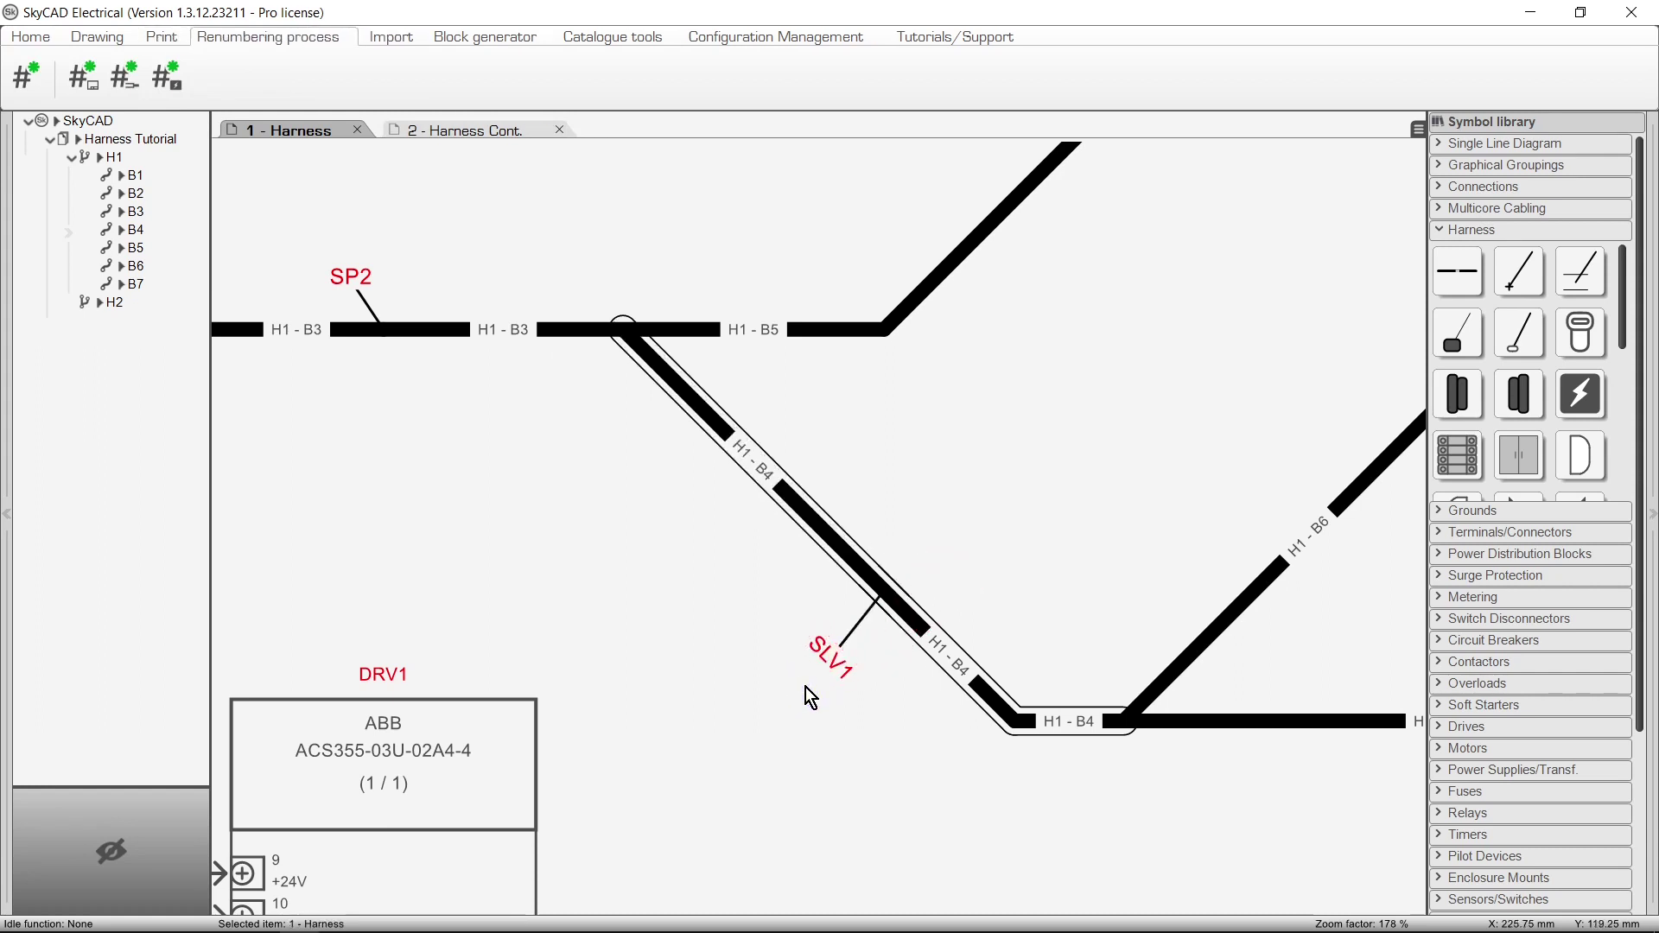
left_click(1457, 356)
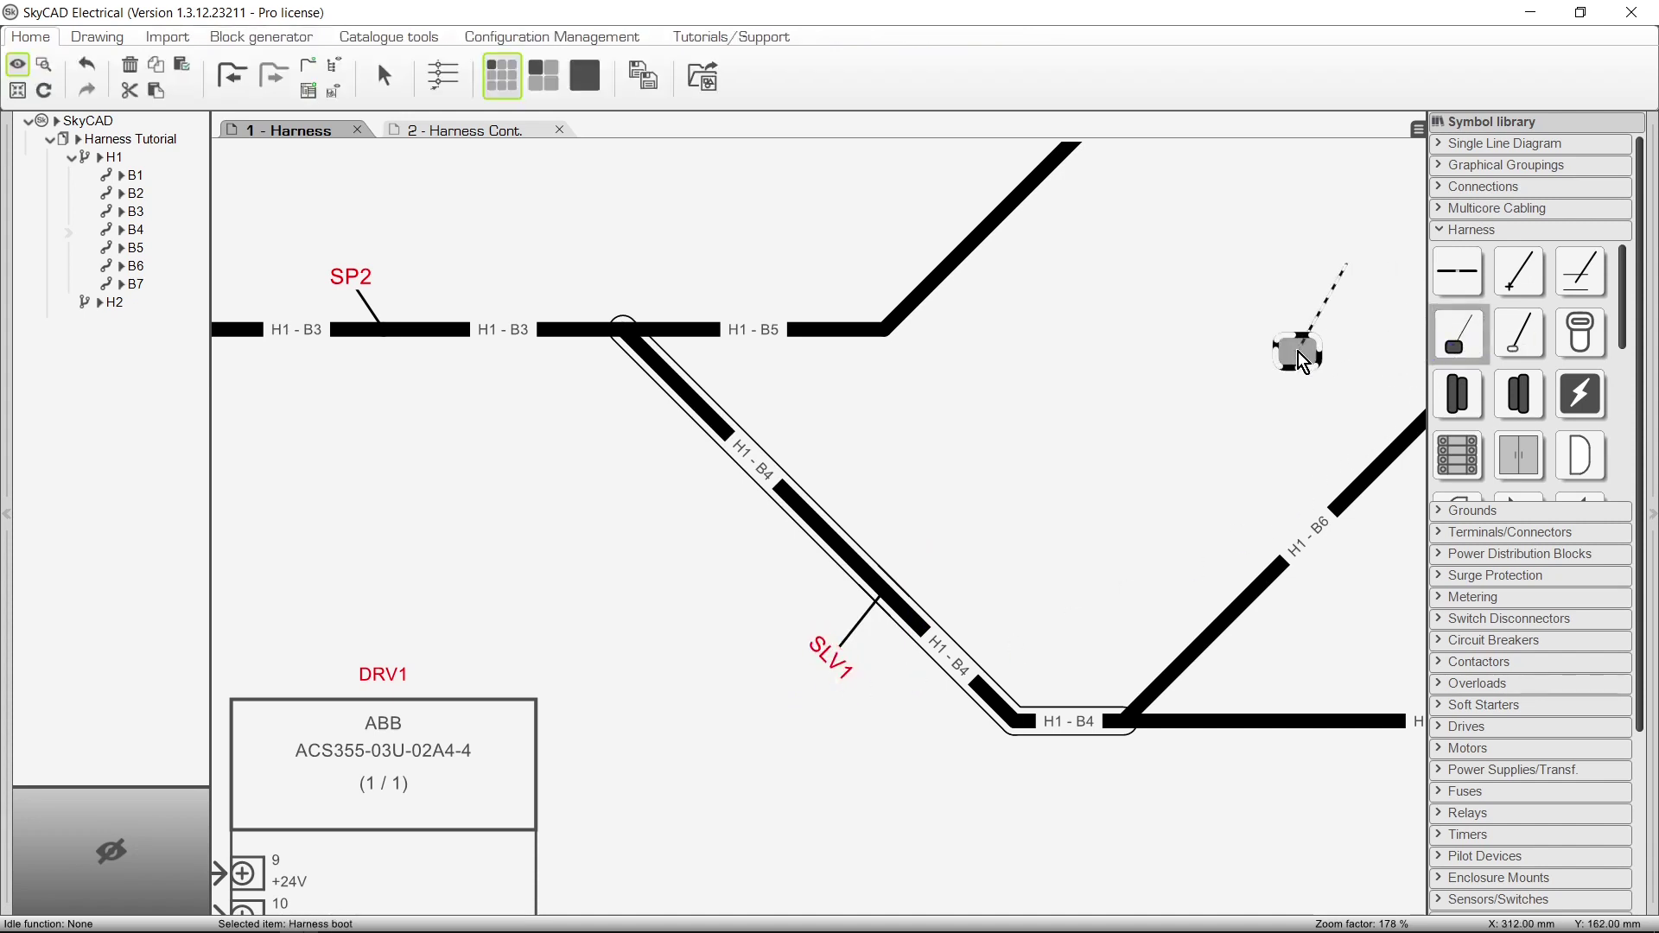
Place harness boot HB2 at the B3/B5/B4 junction, delete a stray branch, and shift HB2's label left
left_click(626, 331)
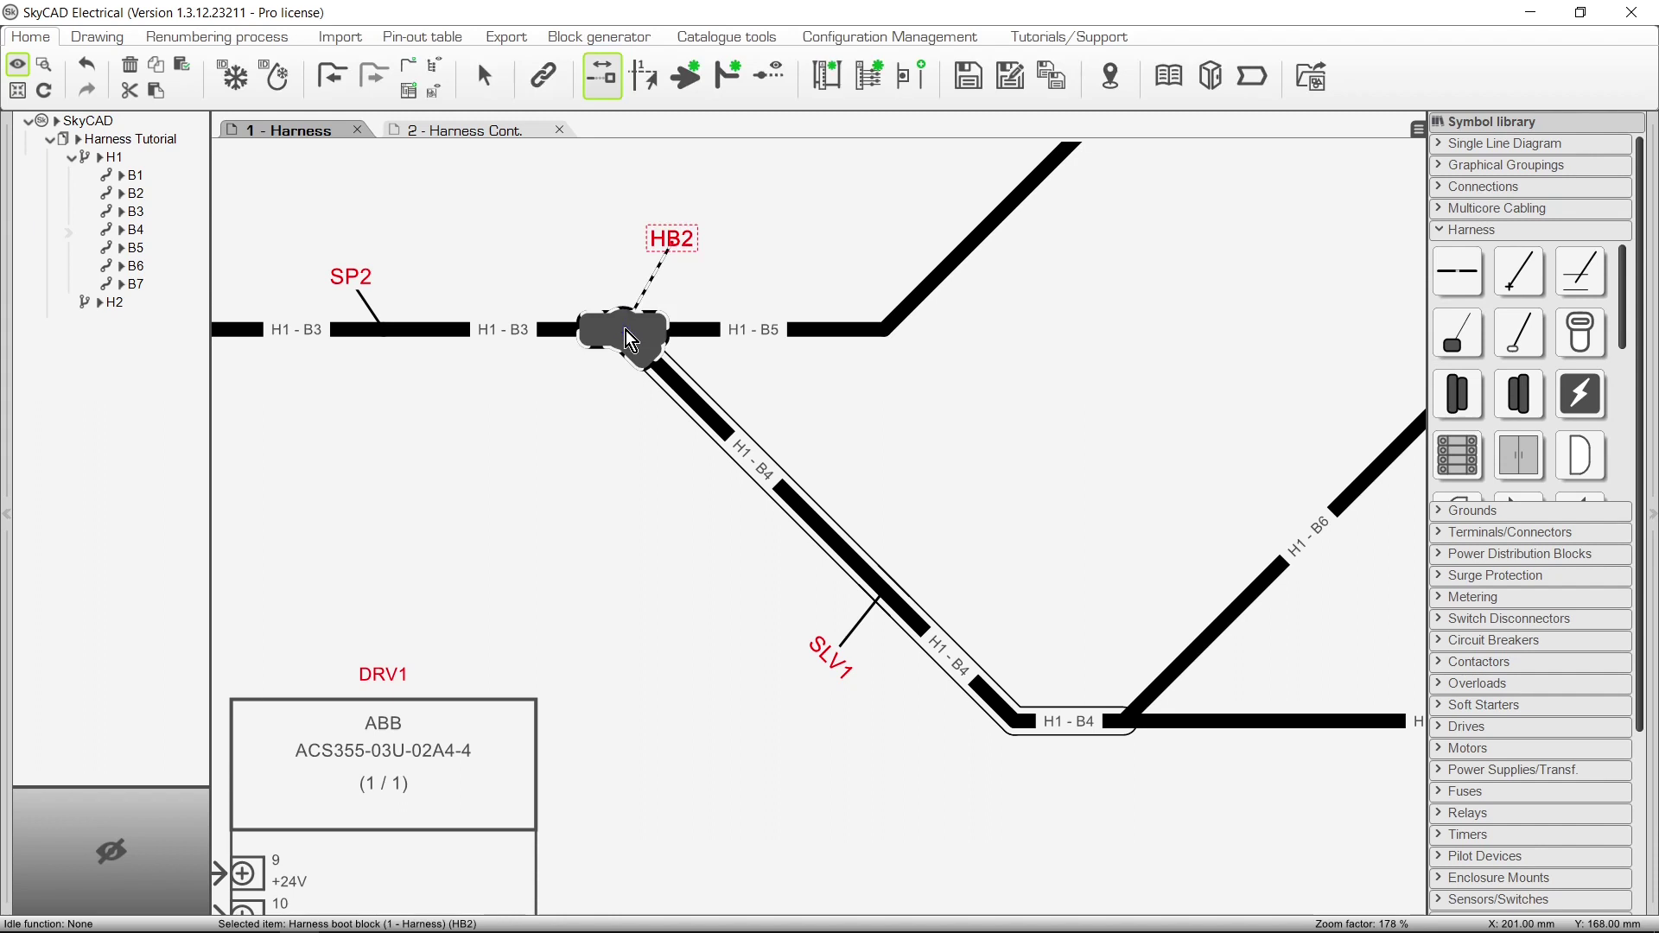
left_click(539, 397)
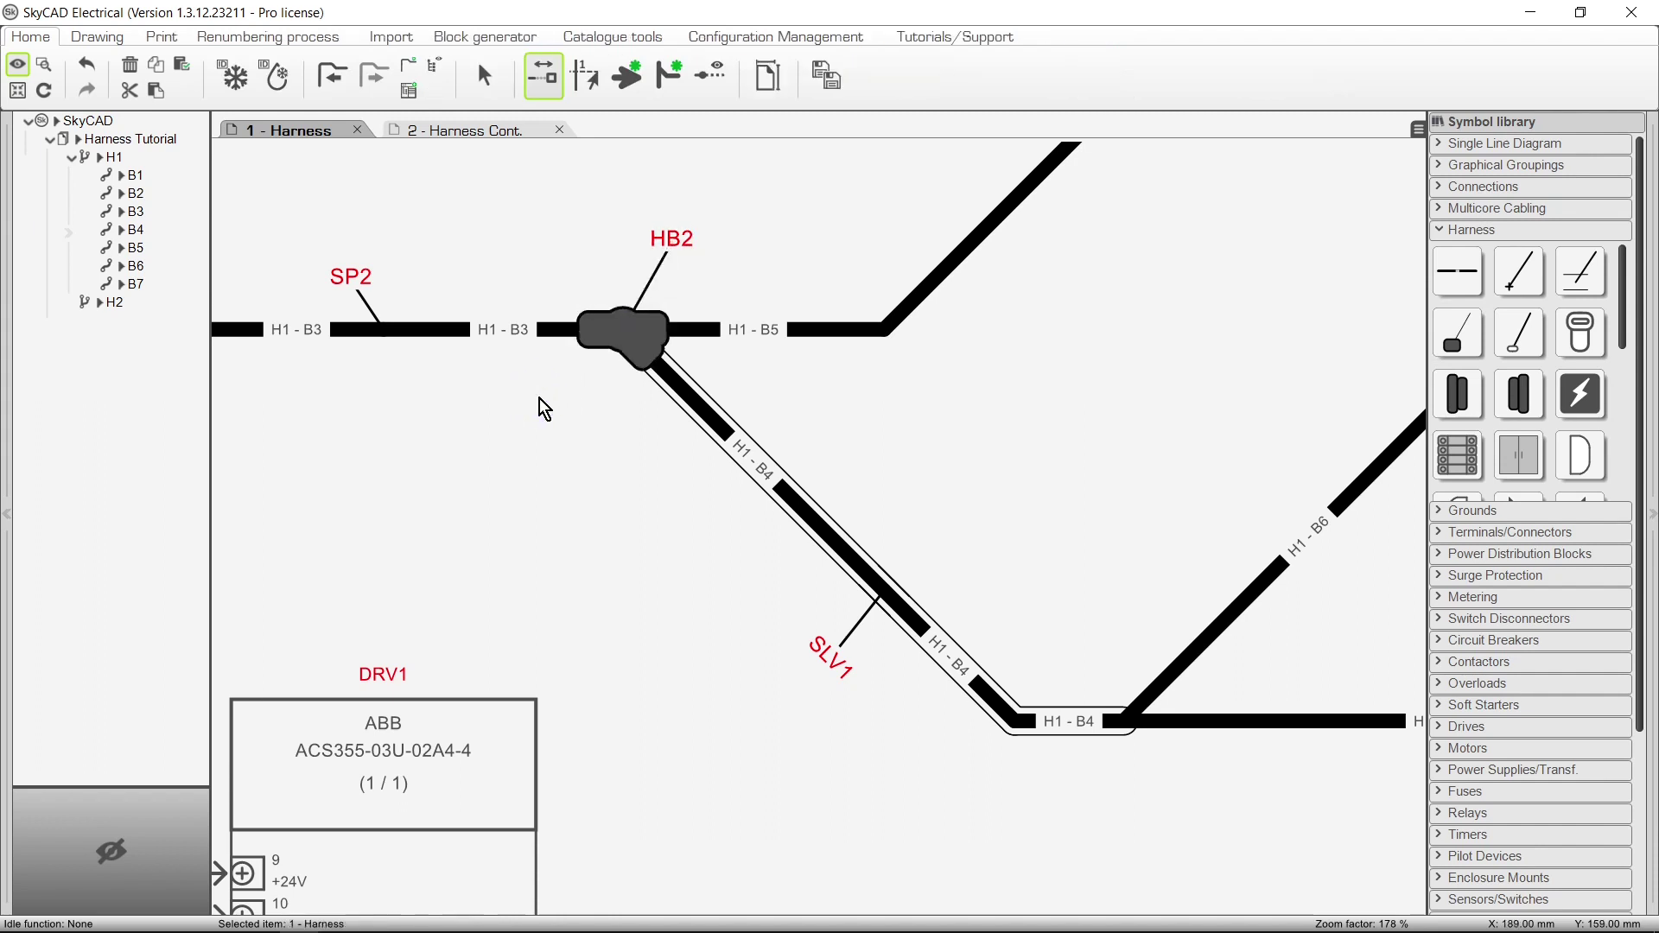
left_click(1461, 274)
left_click(628, 279)
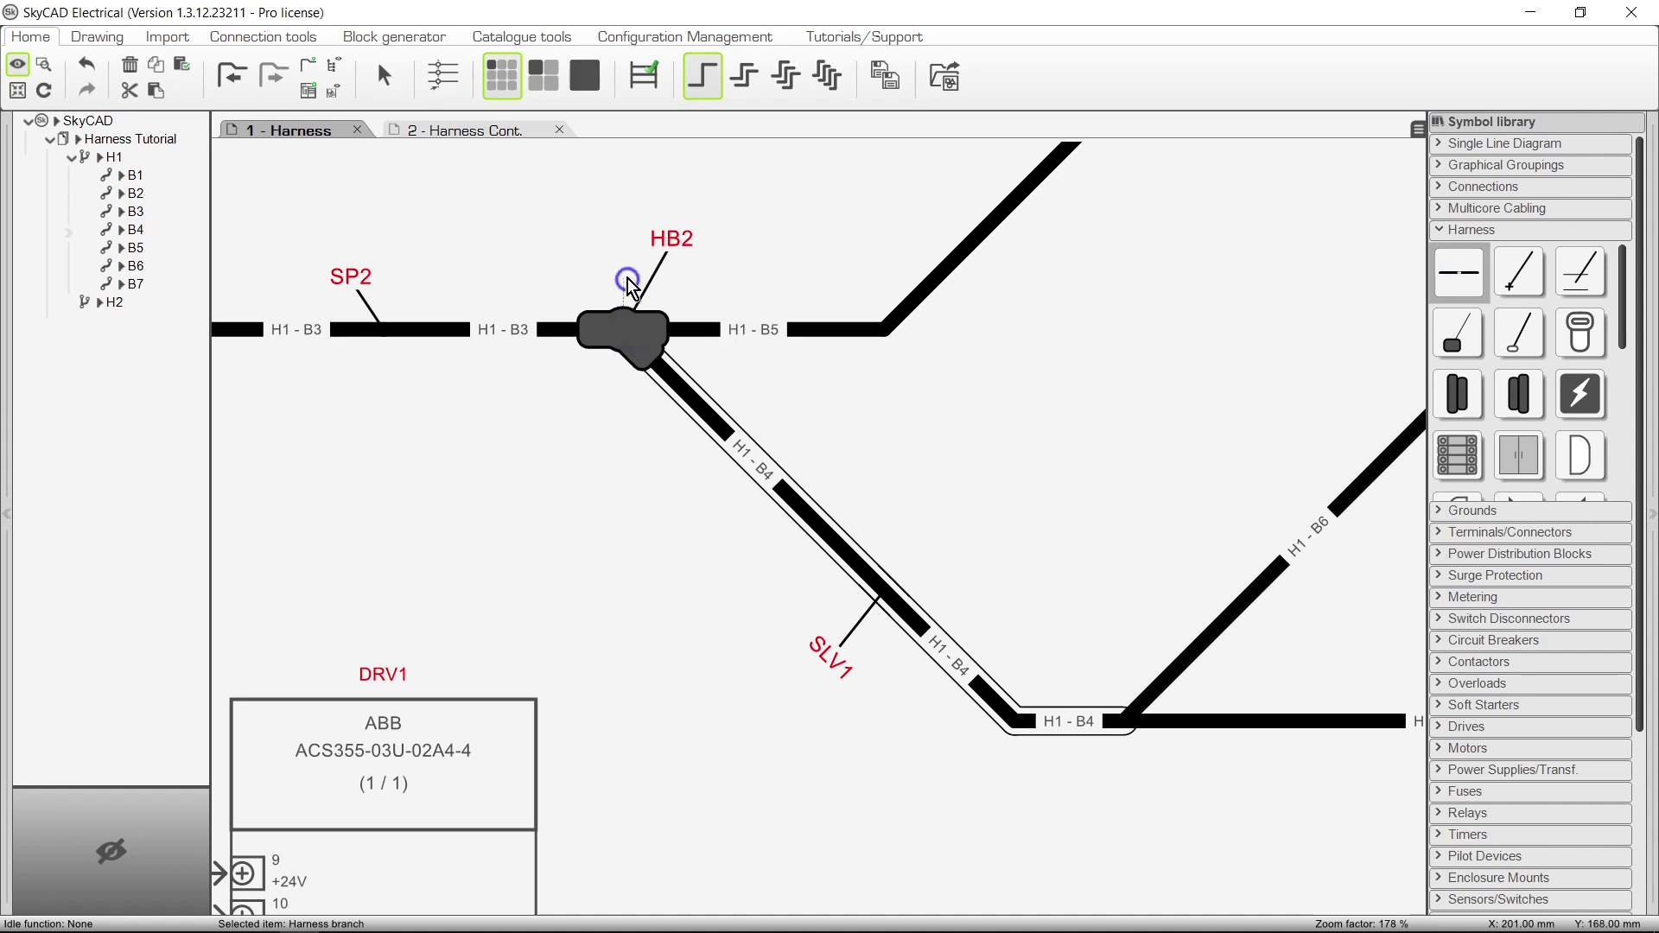
left_click(619, 155)
right_click(620, 175)
left_click(683, 242)
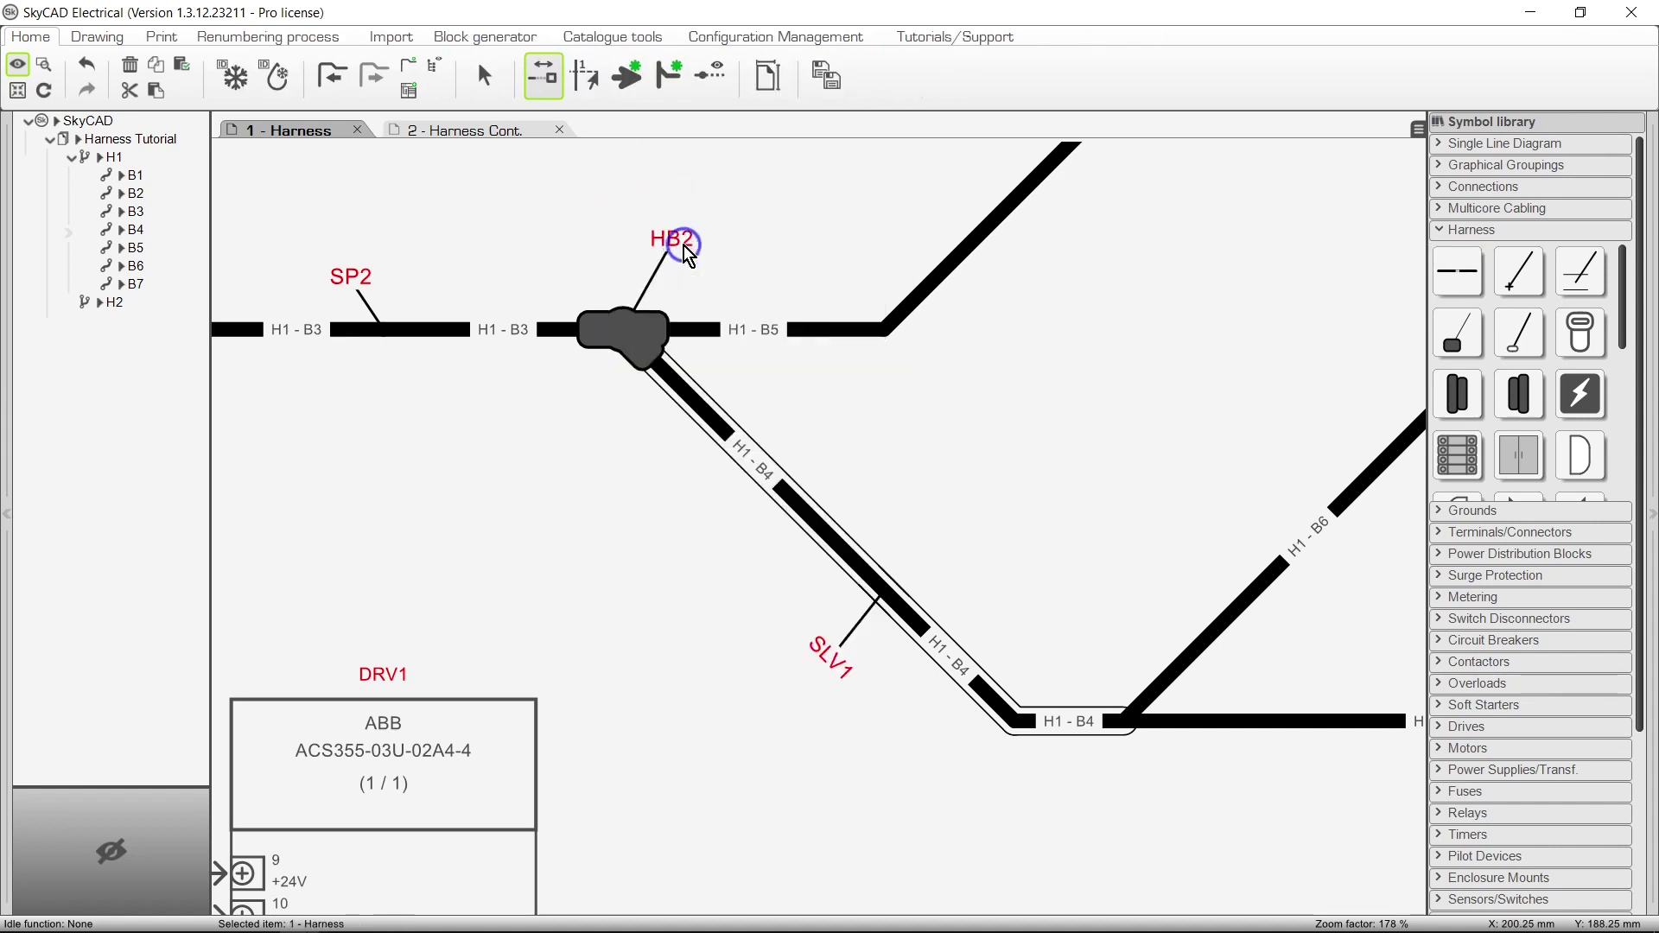
left_click_drag(689, 241, 636, 247)
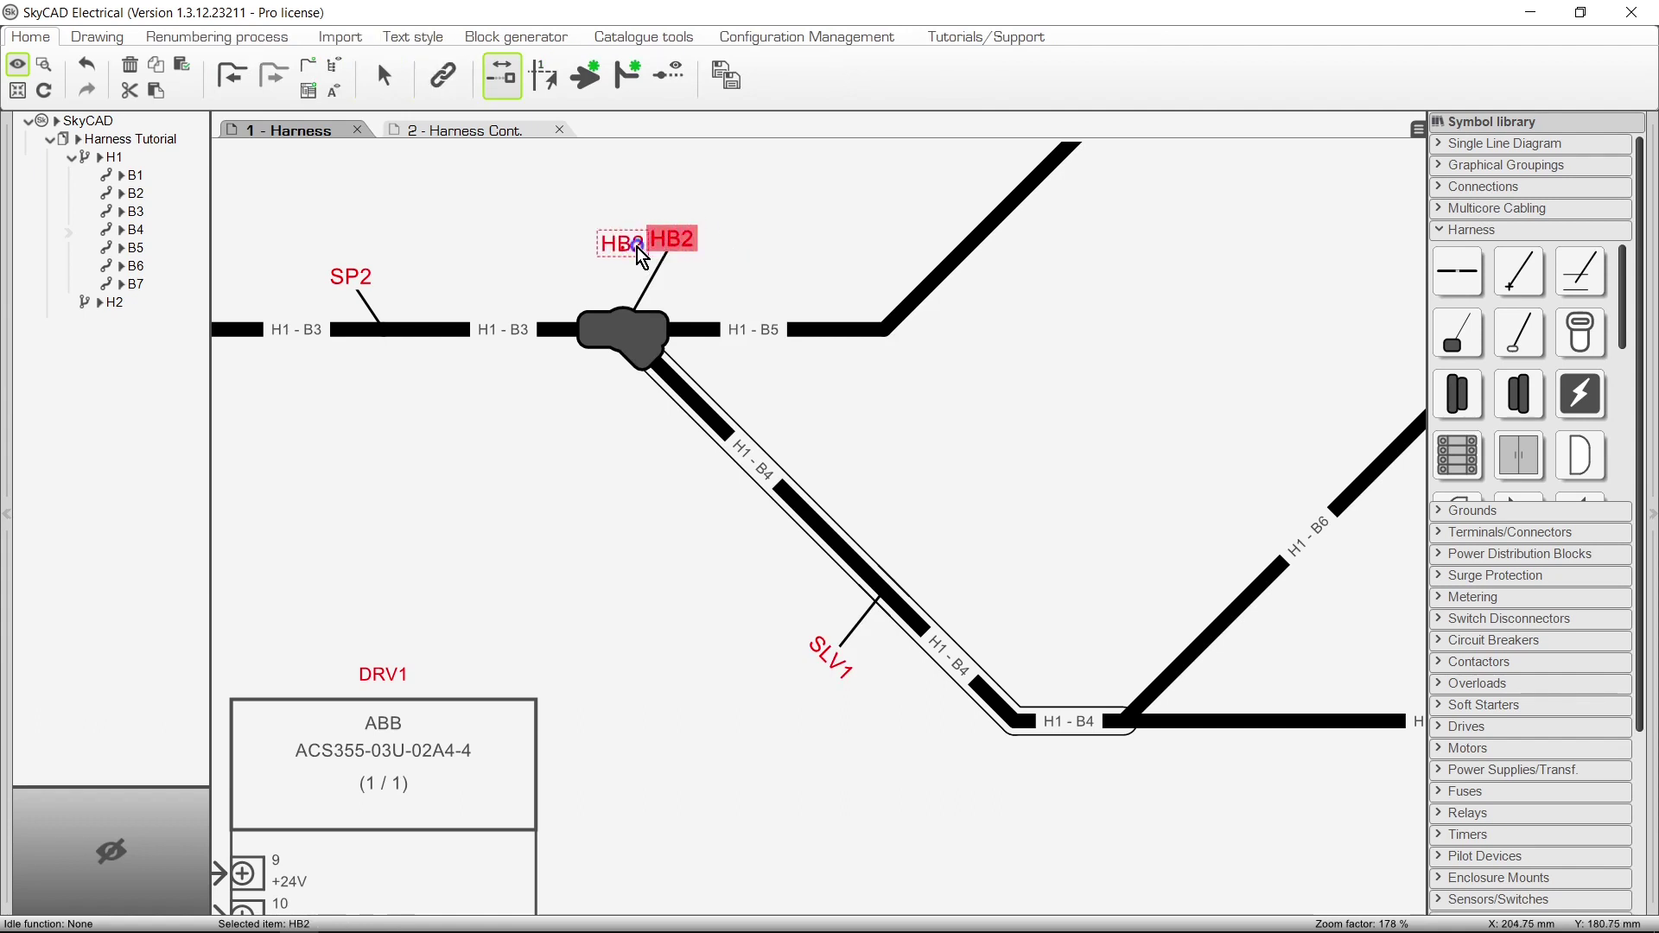
left_click(690, 251)
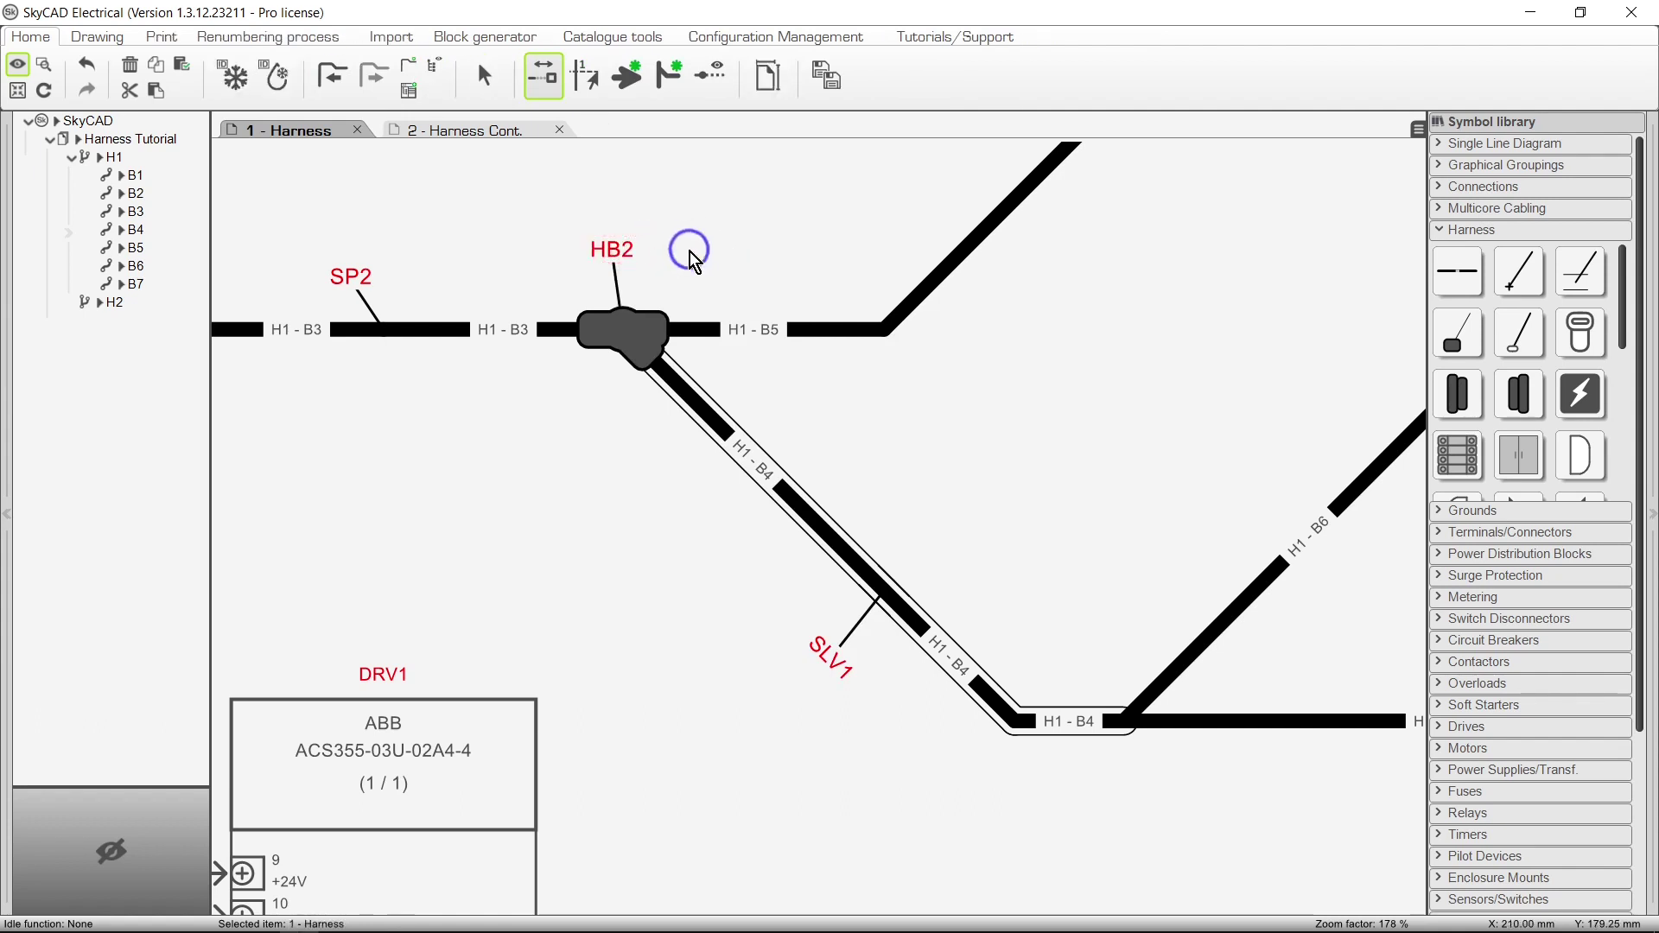
Place an embedded component on branch H1-B7 and link it to schematic fuse FU1
left_click(1532, 350)
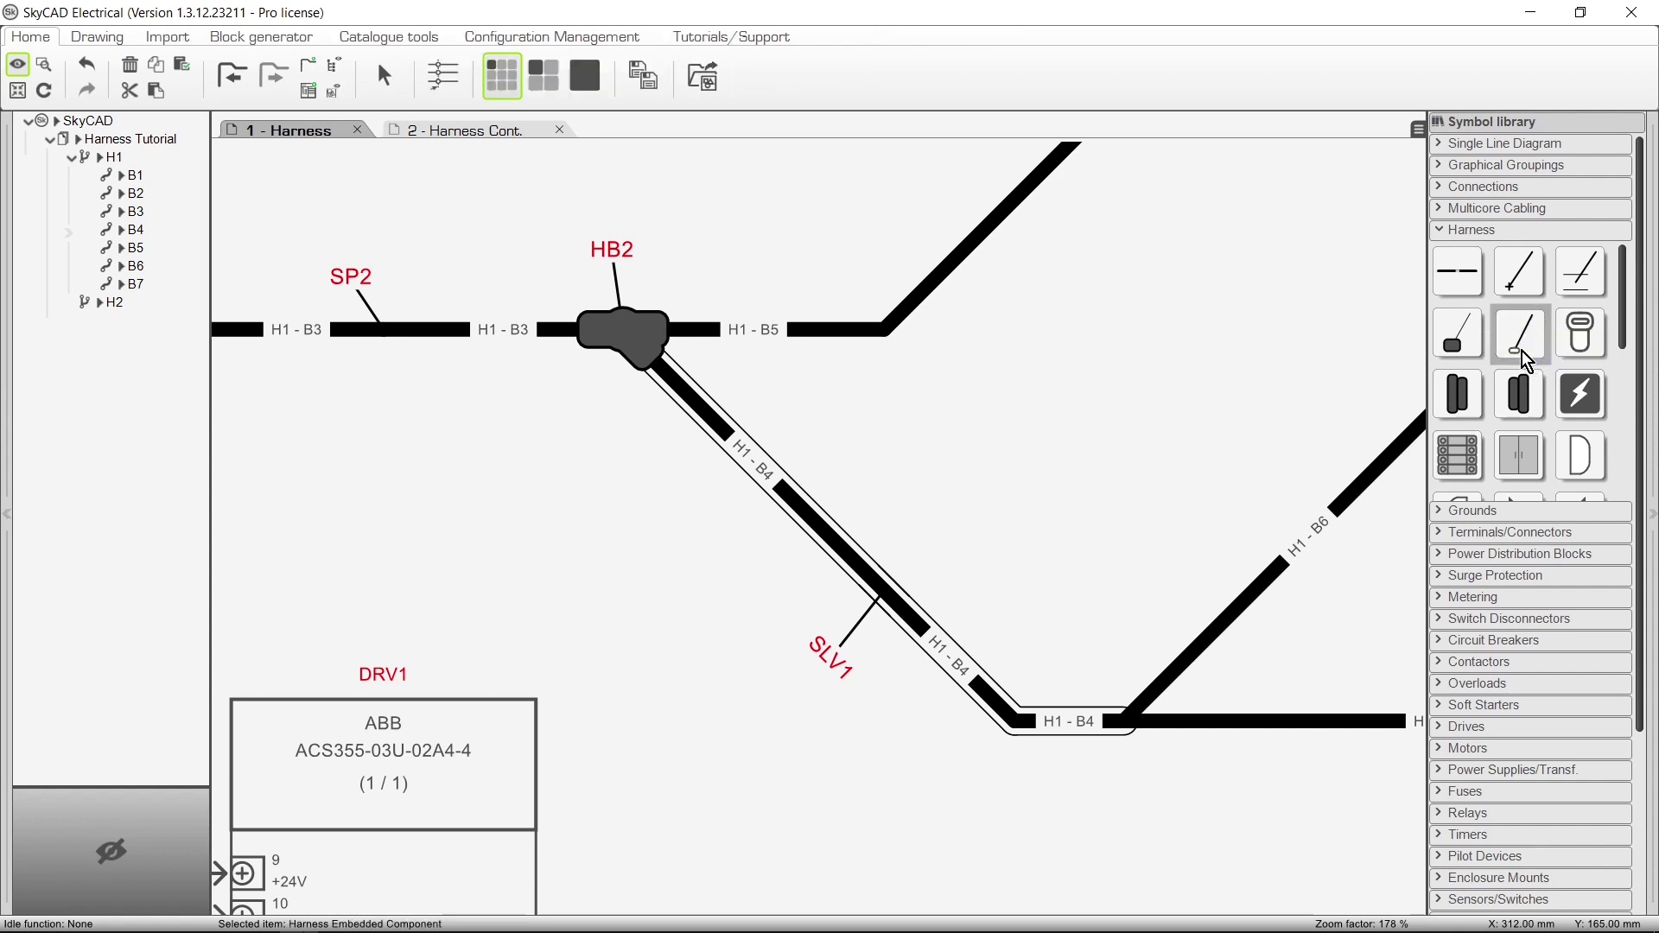
mouse_move(1268, 426)
middle_mouse_down()
mouse_move(1118, 426)
mouse_move(759, 326)
mouse_move(730, 277)
middle_mouse_up()
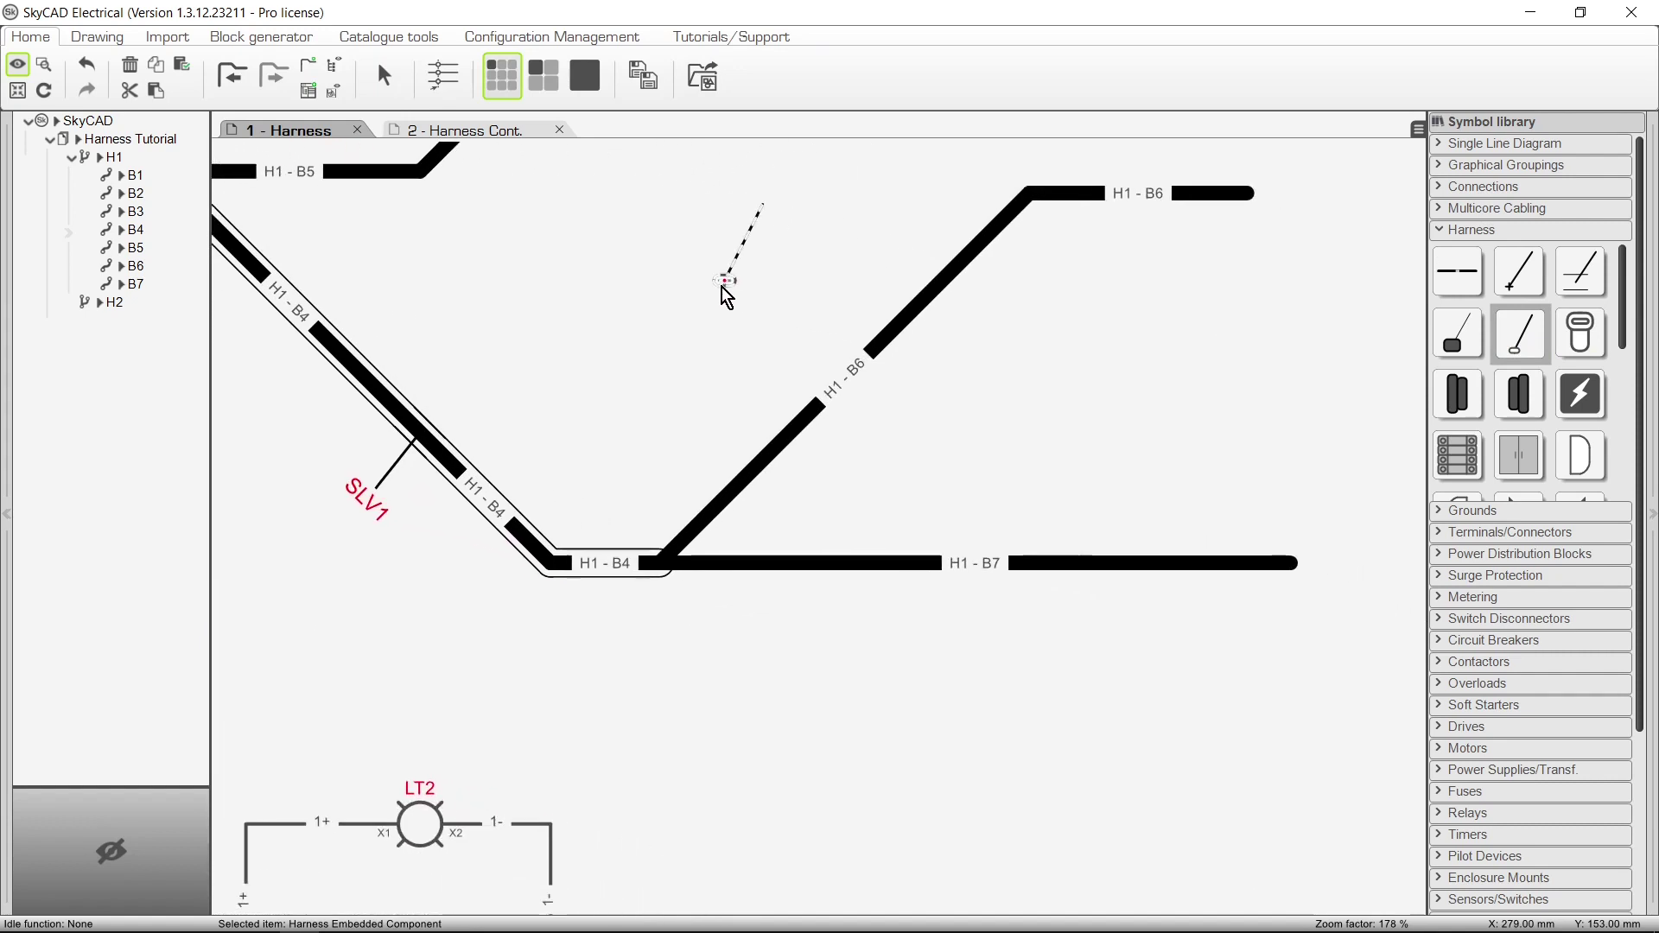
left_click(835, 563)
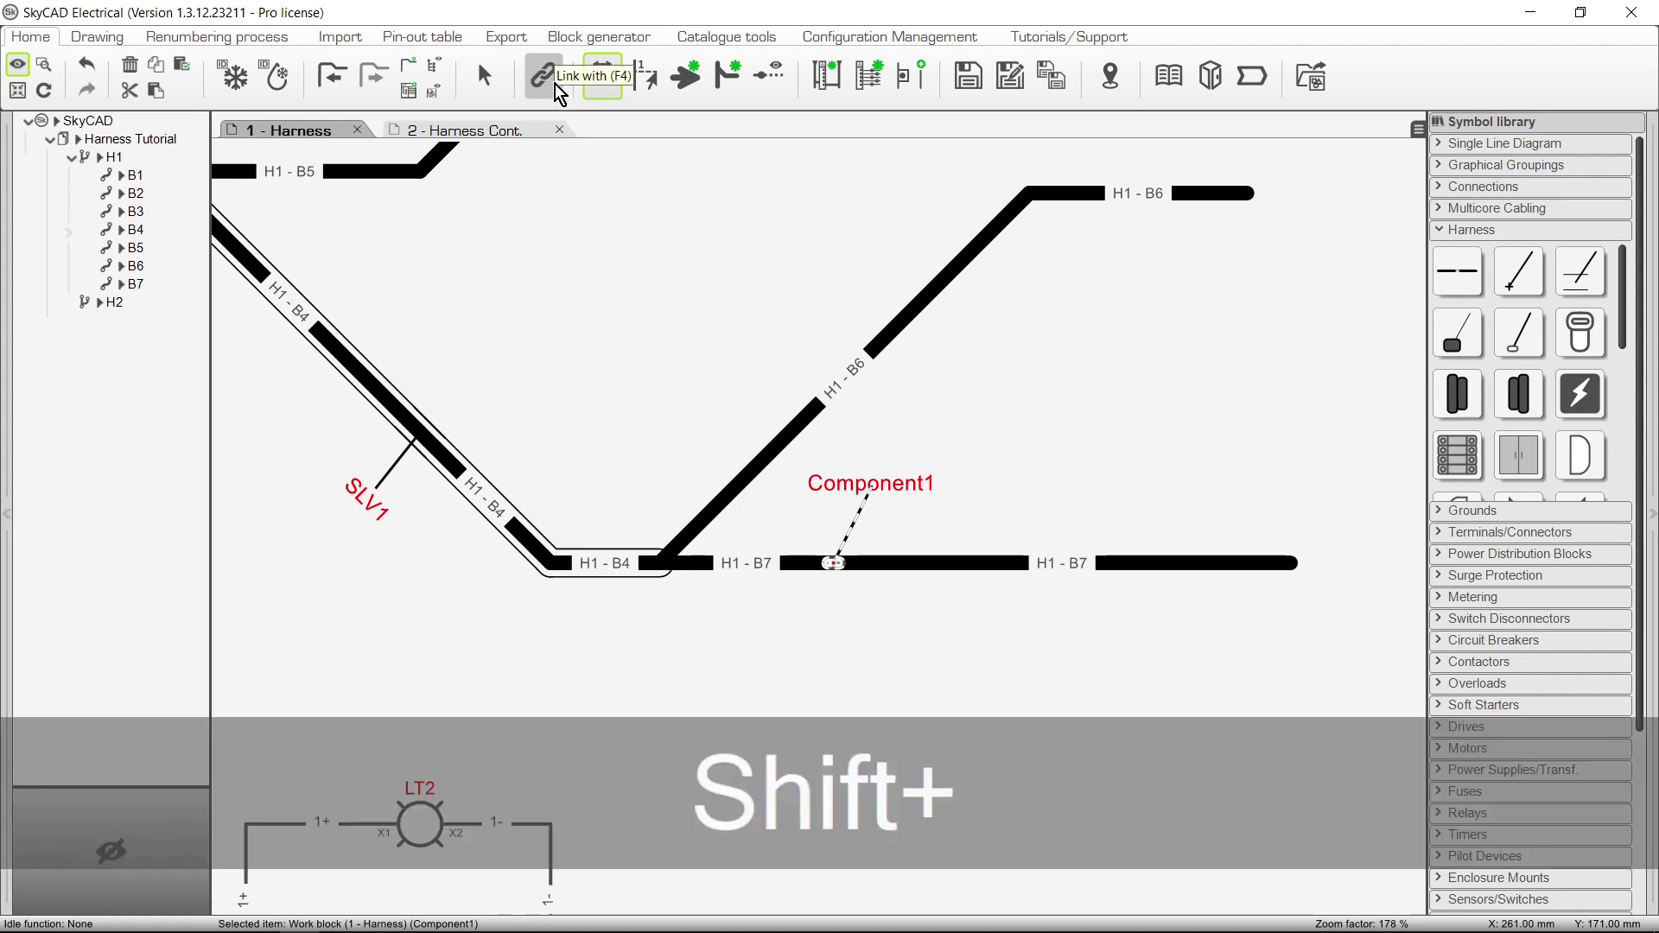
left_click(555, 85, "shift")
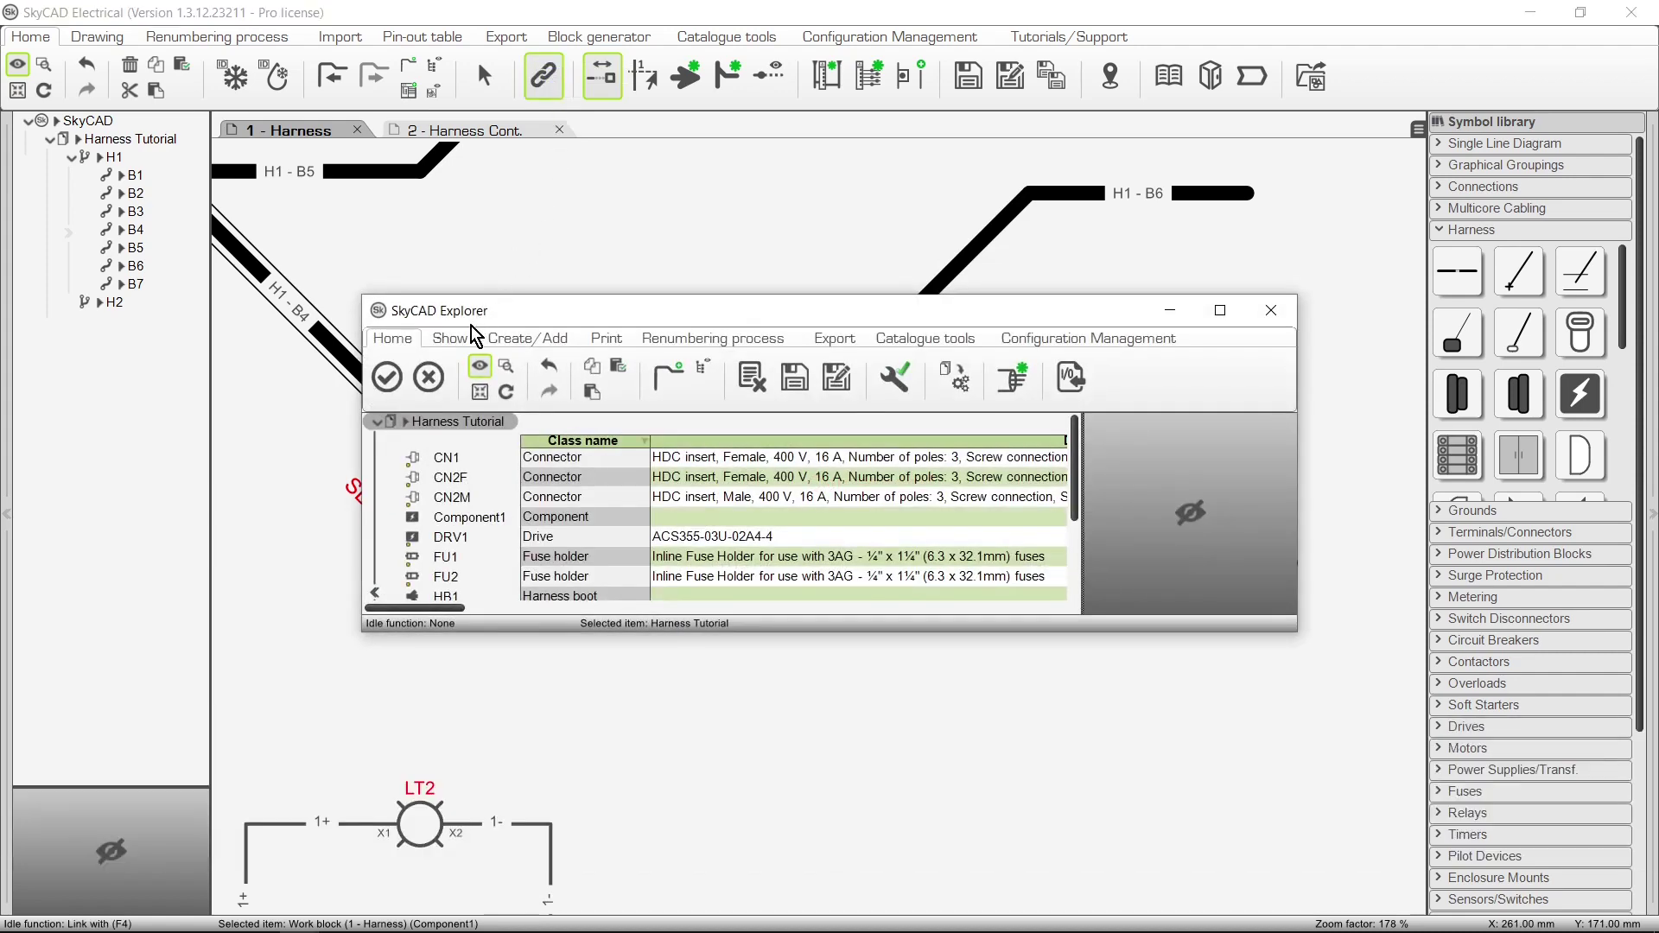
left_click(448, 377)
left_click(557, 85)
middle_click_drag(412, 735, 985, 294)
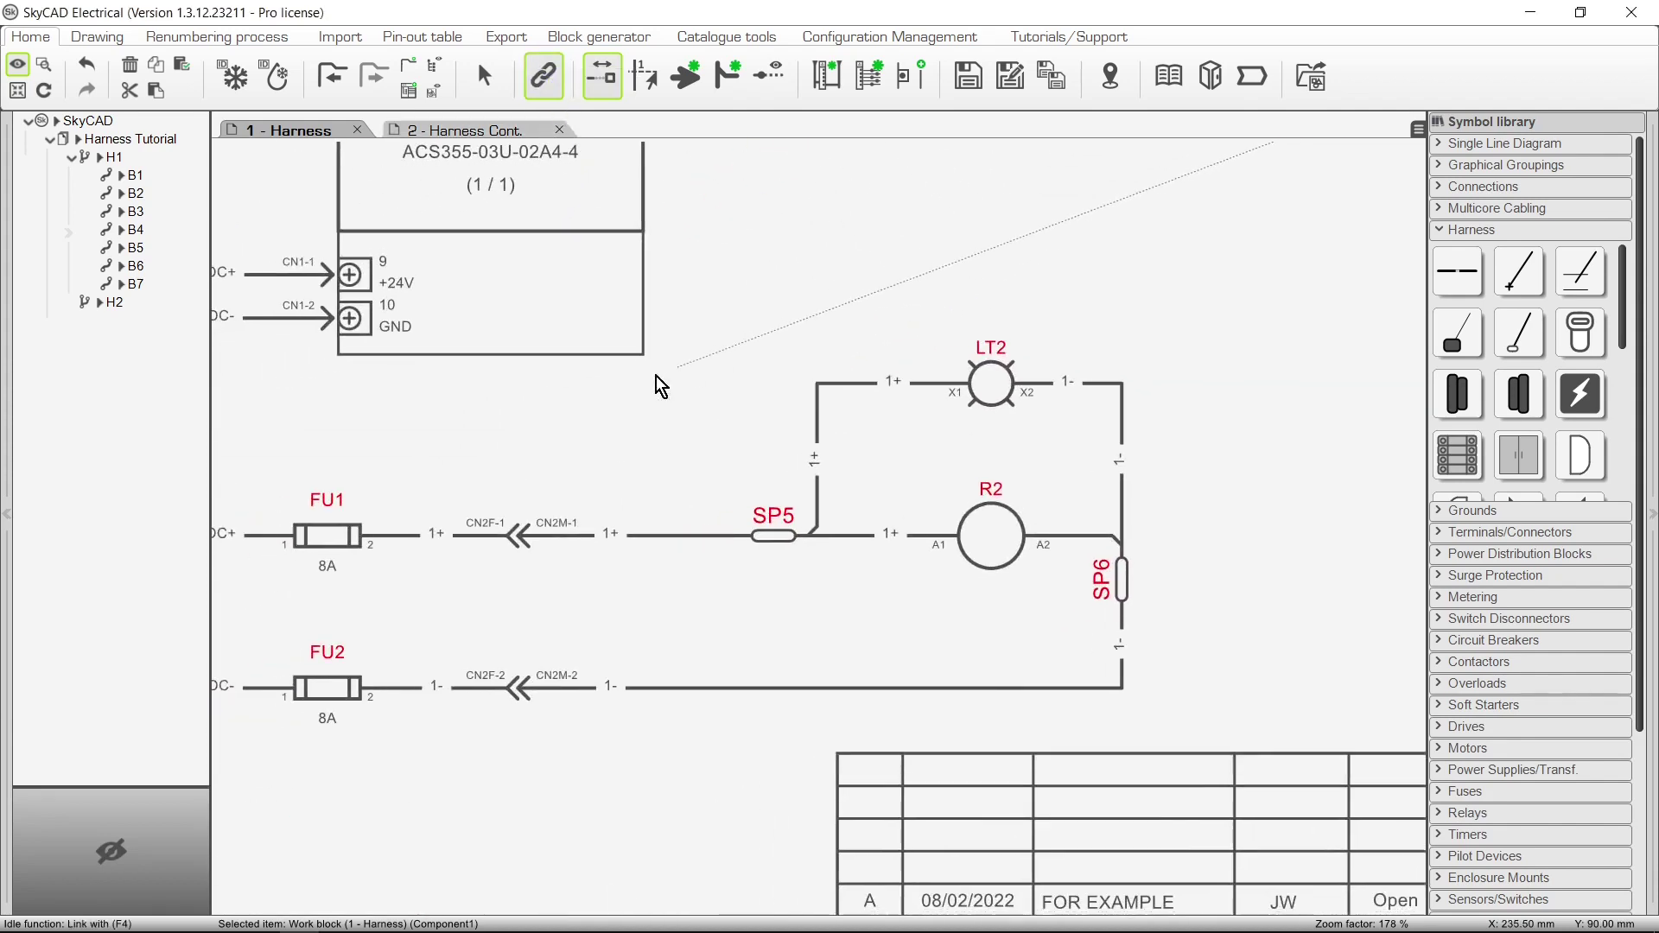
left_click(328, 537)
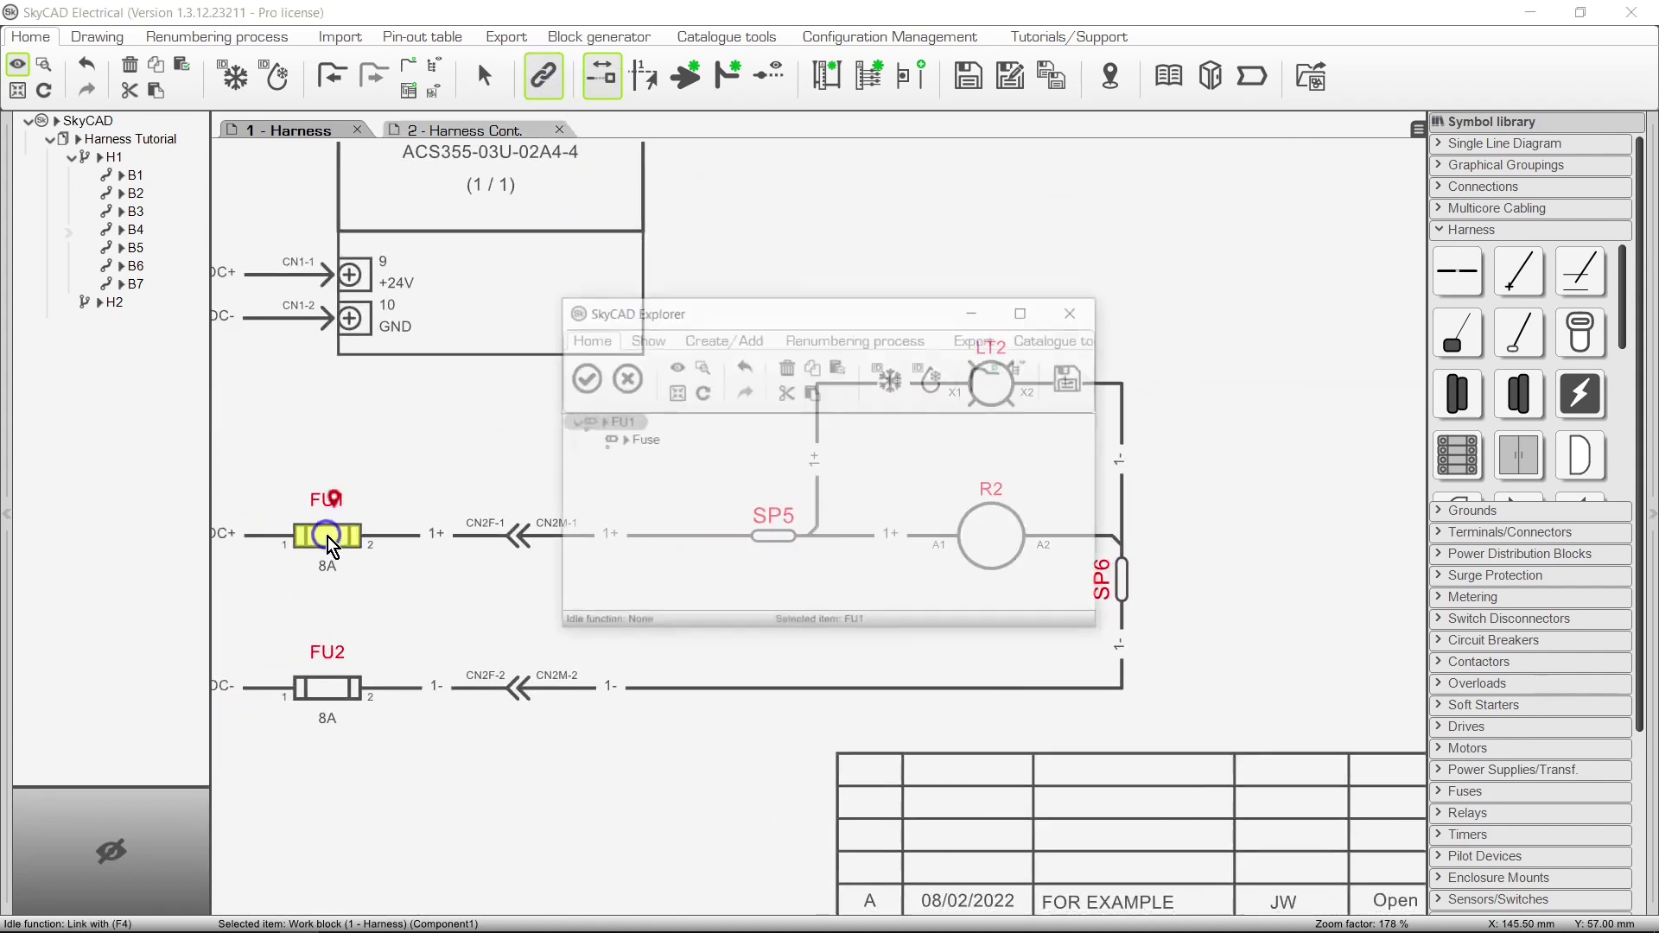
left_click(596, 386)
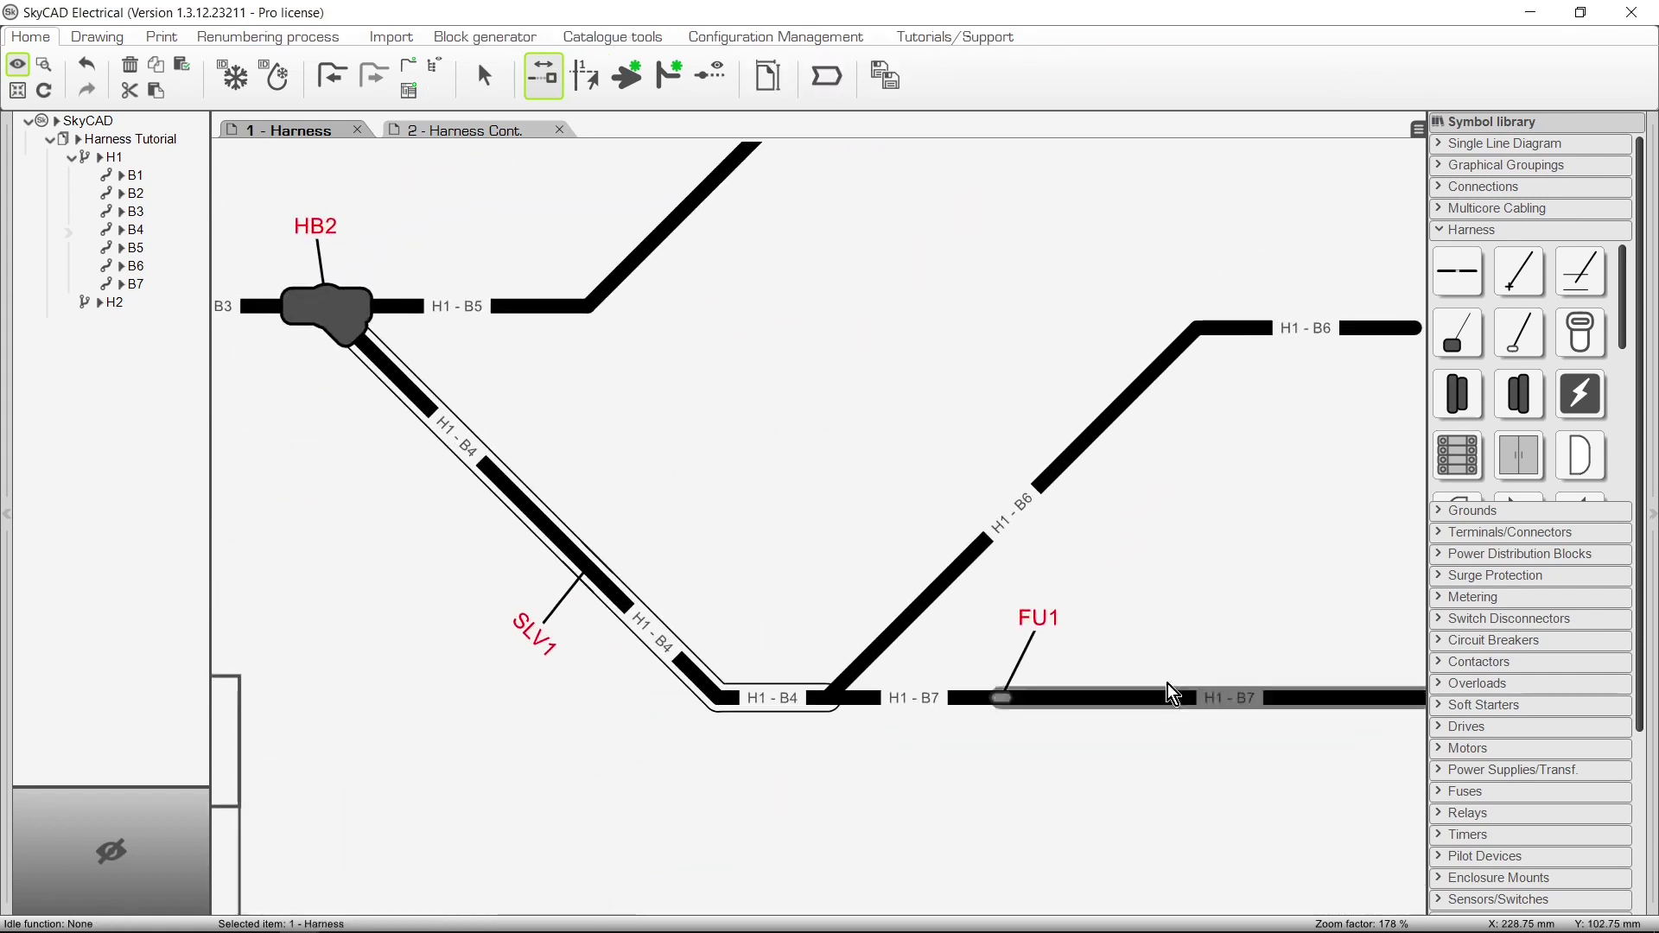
left_click(1582, 334)
Drop cable tie CT1 onto the H1-B4 bend and Grommet - Left HG1 onto branch H1-B6
left_click_drag(1582, 337, 680, 667)
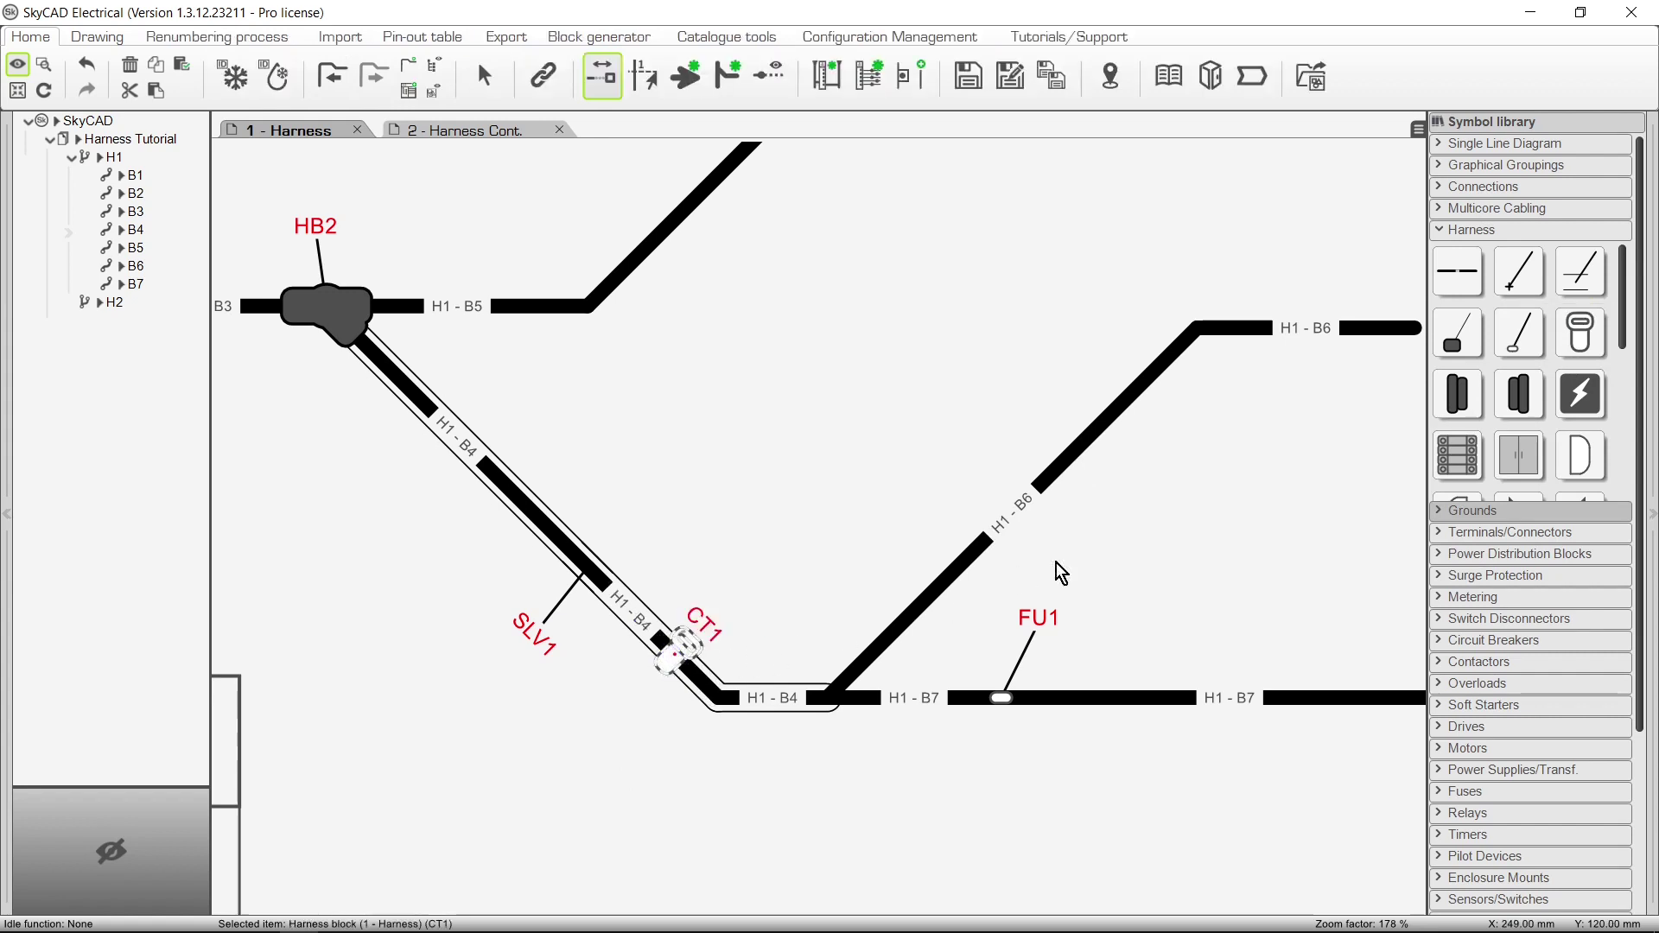
left_click(1469, 396)
left_click_drag(1471, 400, 1094, 451)
left_click(1154, 477)
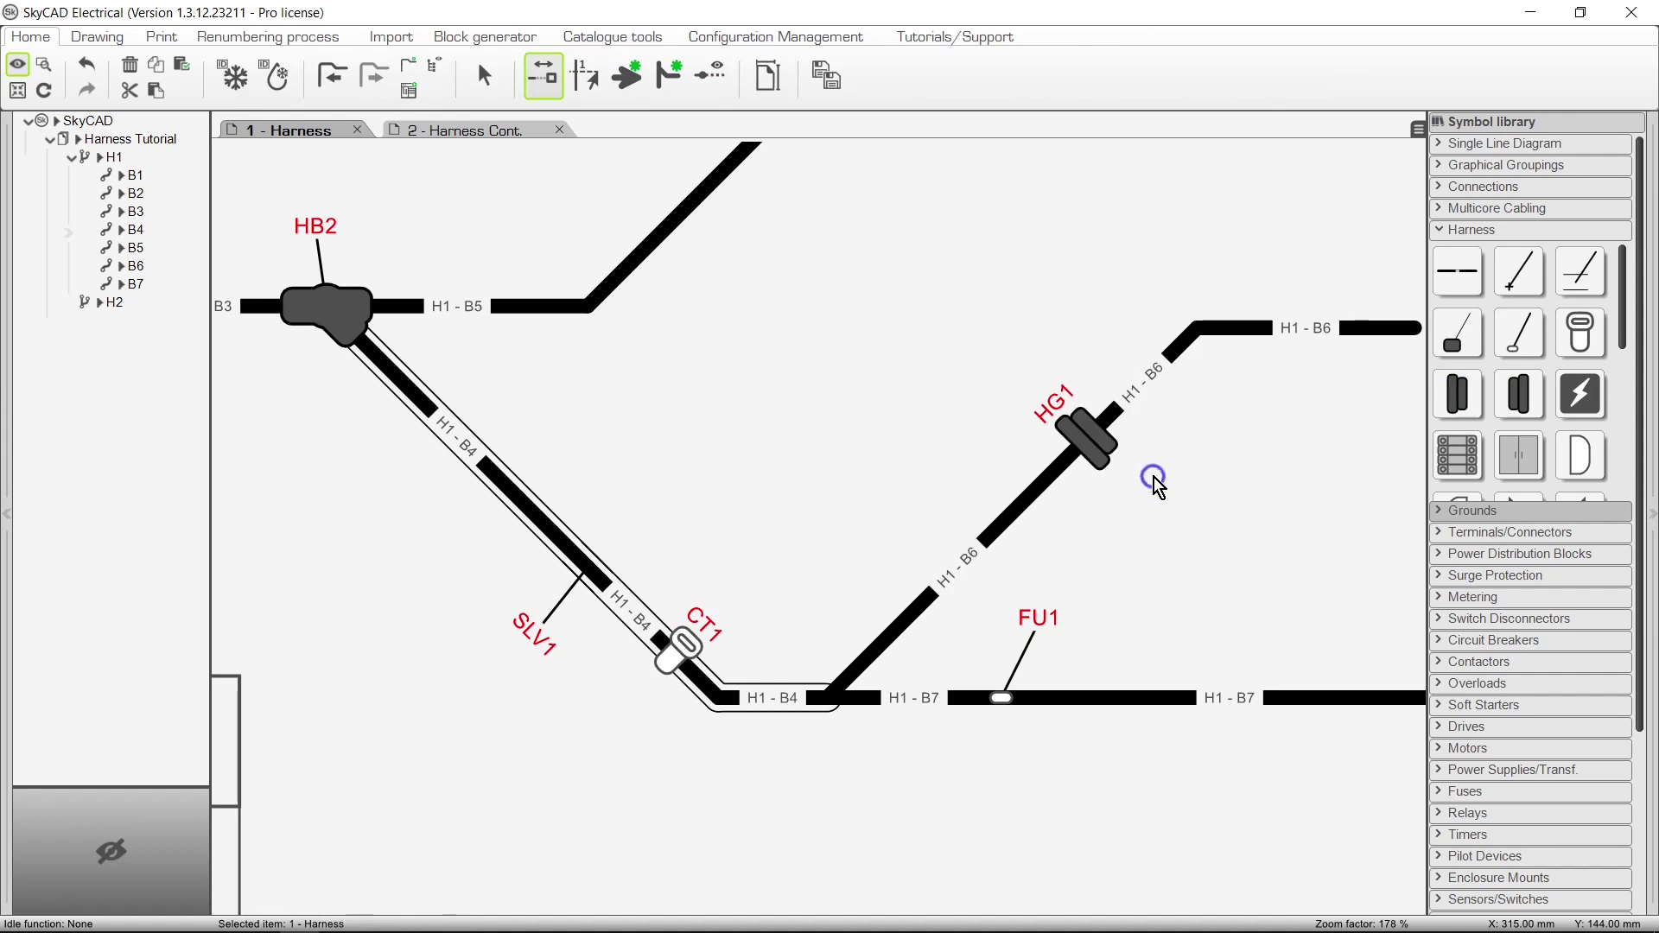
mouse_move(1624, 350)
left_mouse_down()
mouse_move(1628, 363)
mouse_move(1630, 325)
left_mouse_up()
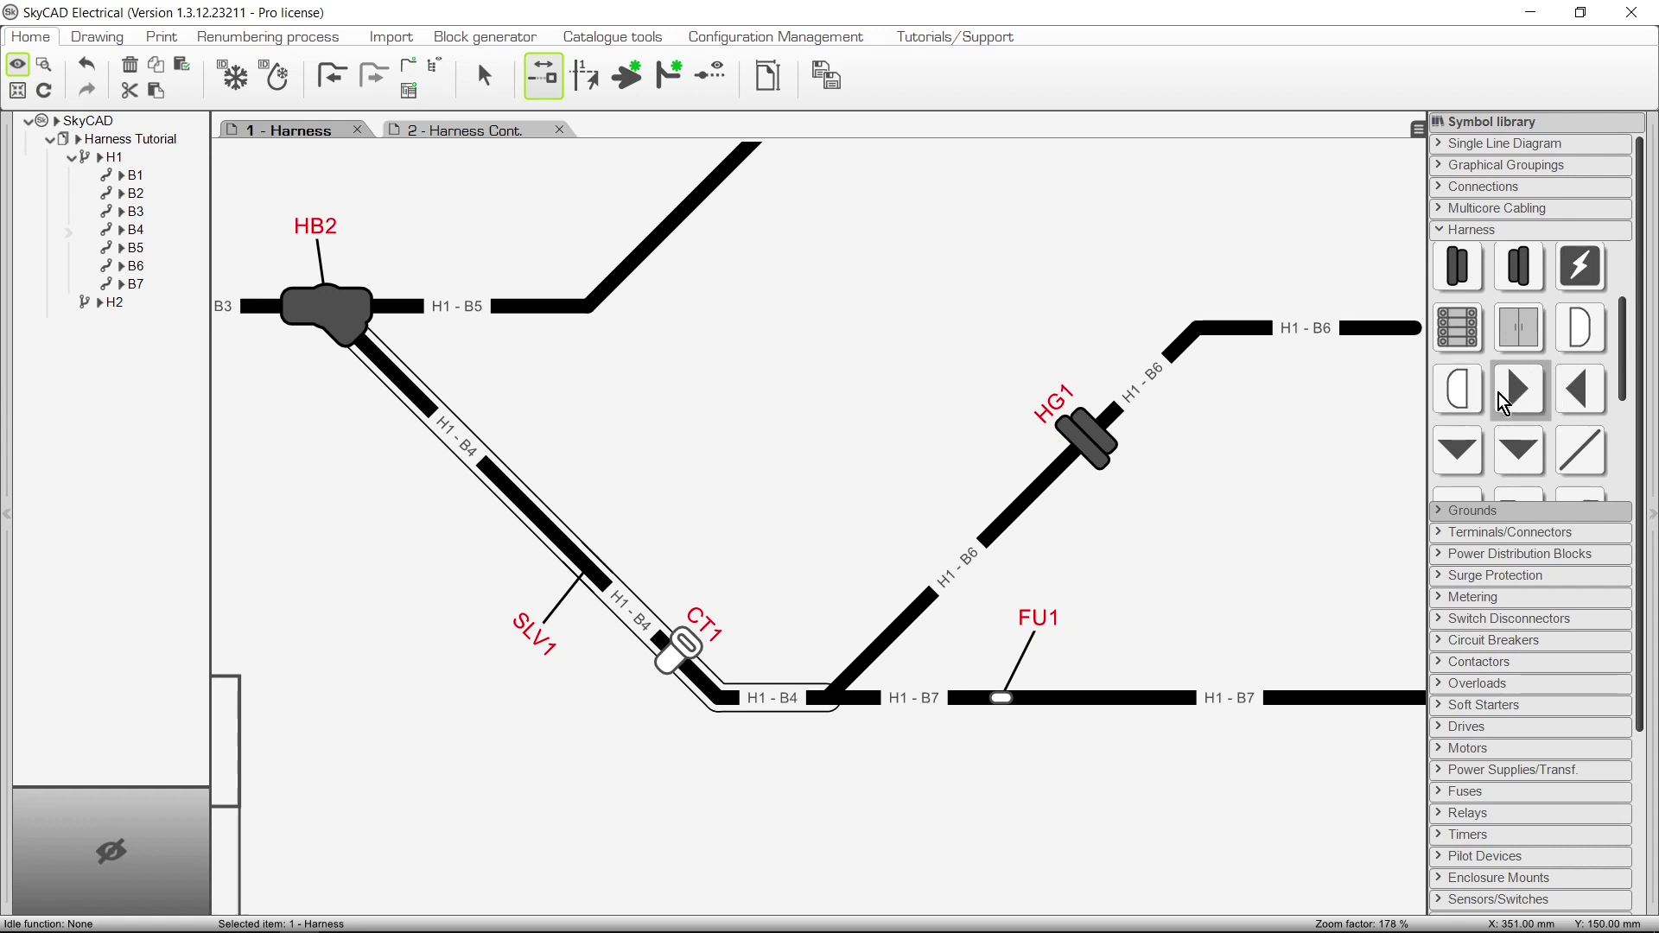
Place a harness component, Component1, at the left end of branch H1-B1
left_click(1592, 301)
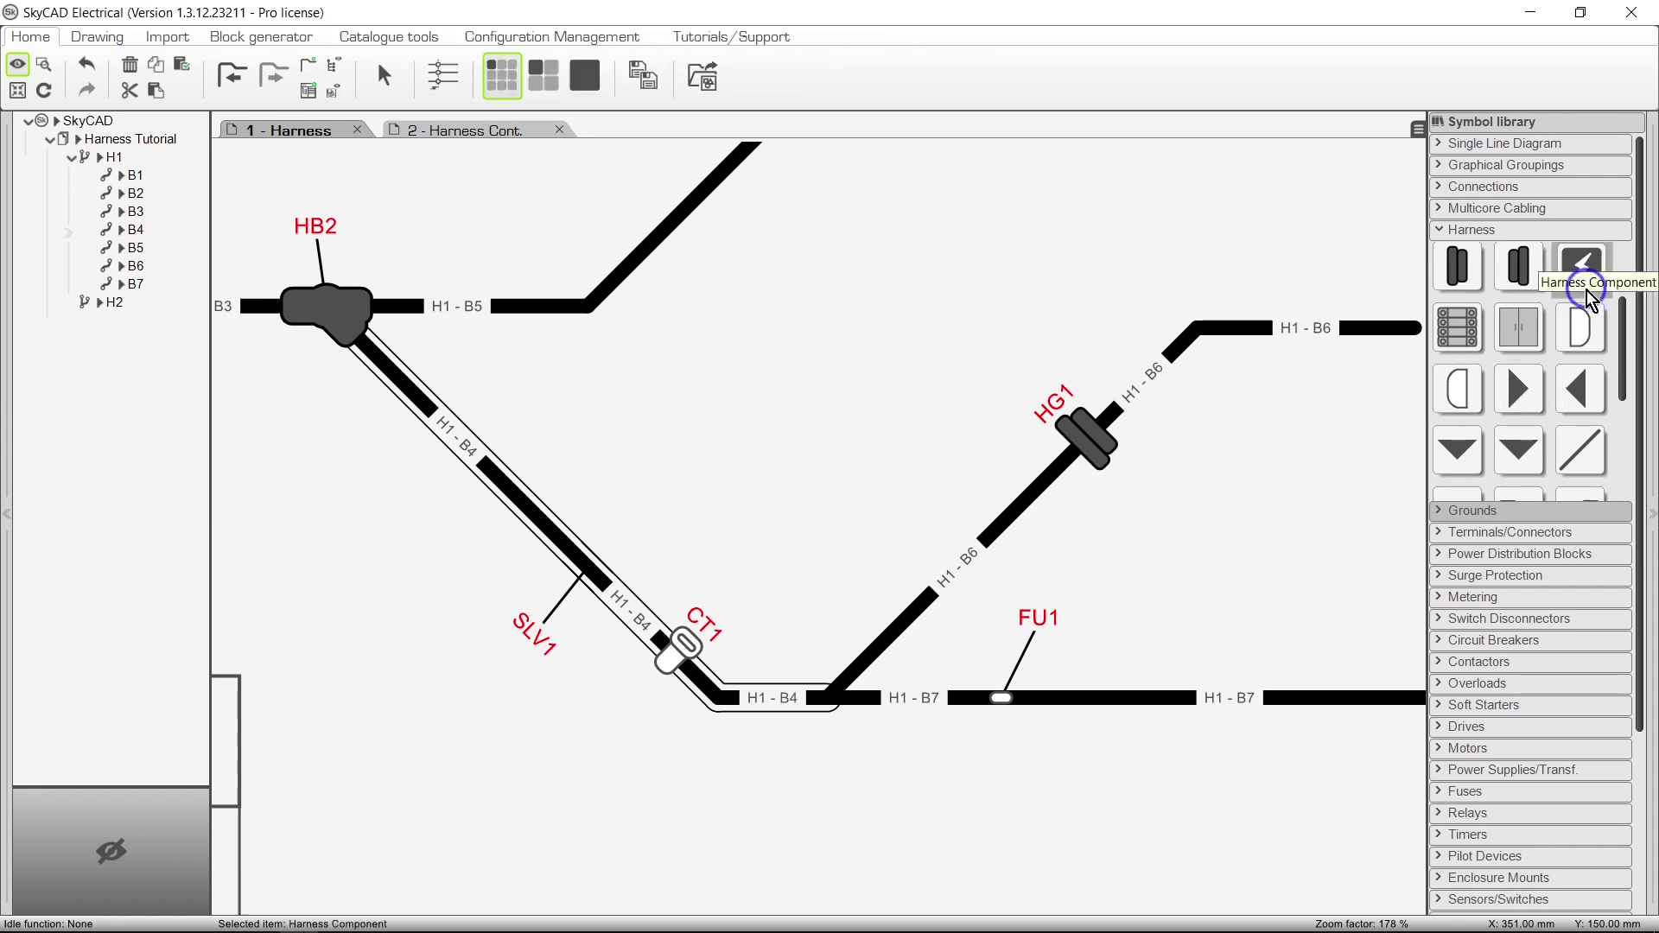
scroll(777, 298, "down", 3)
scroll(553, 420, "up", 5)
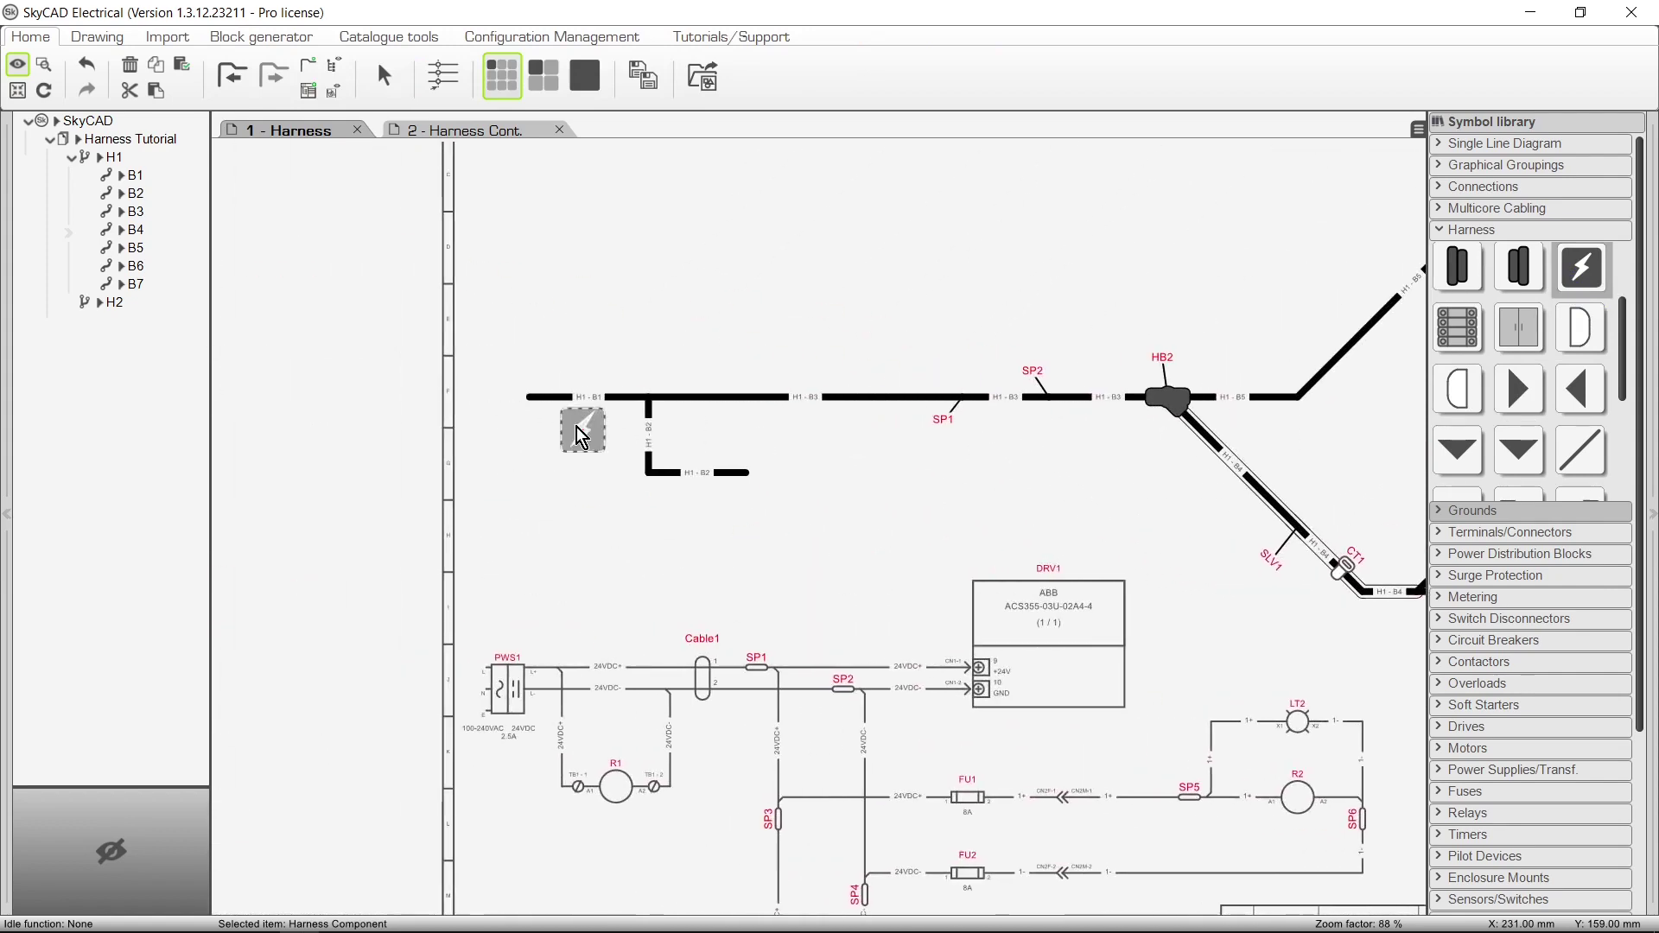
left_click(540, 413)
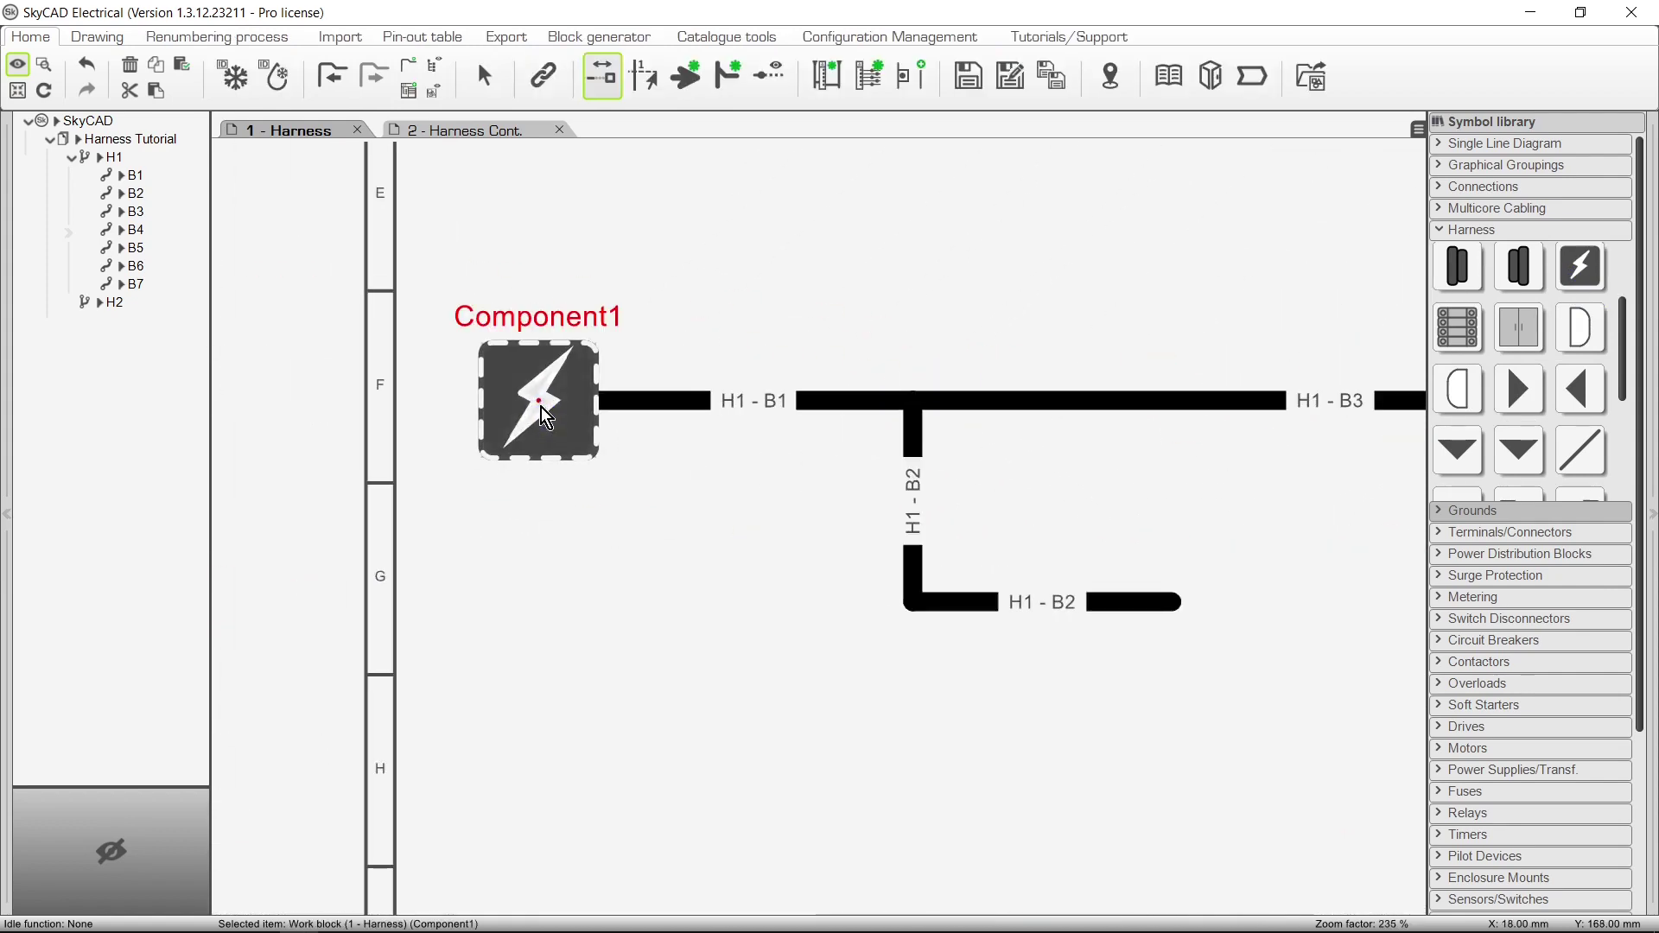
Link Component1 to the schematic's PWS1 power supply so it is labelled PWS1
left_click(544, 76)
scroll(549, 605, "down", 3)
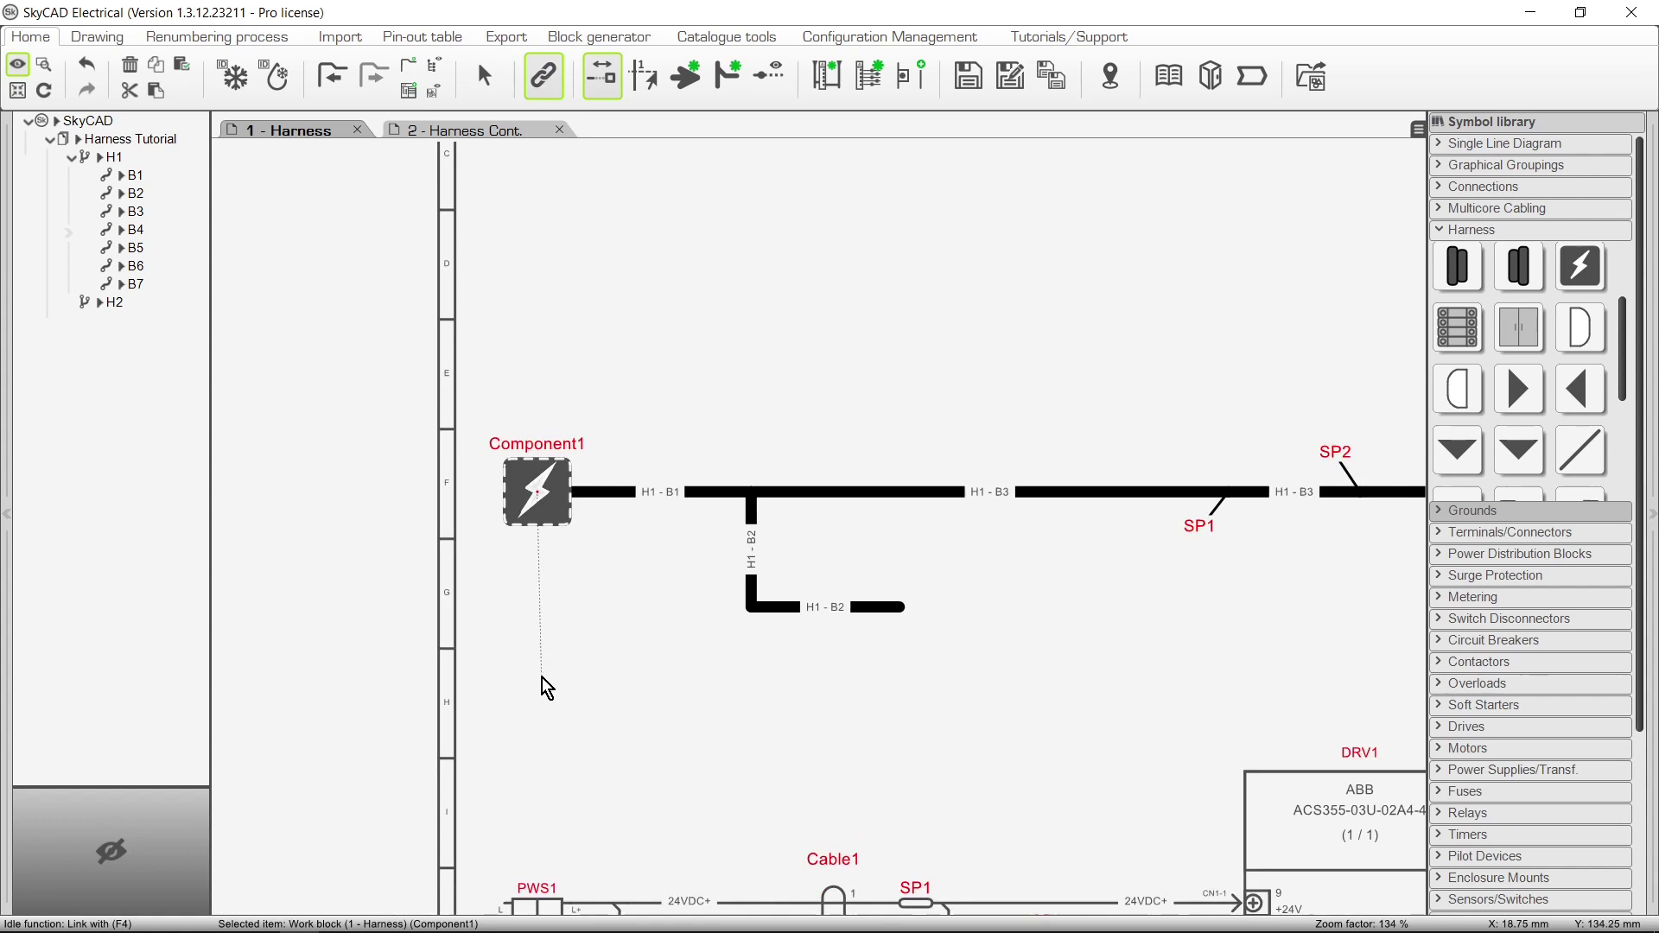
middle_click_drag(544, 686, 561, 530)
left_click(556, 780)
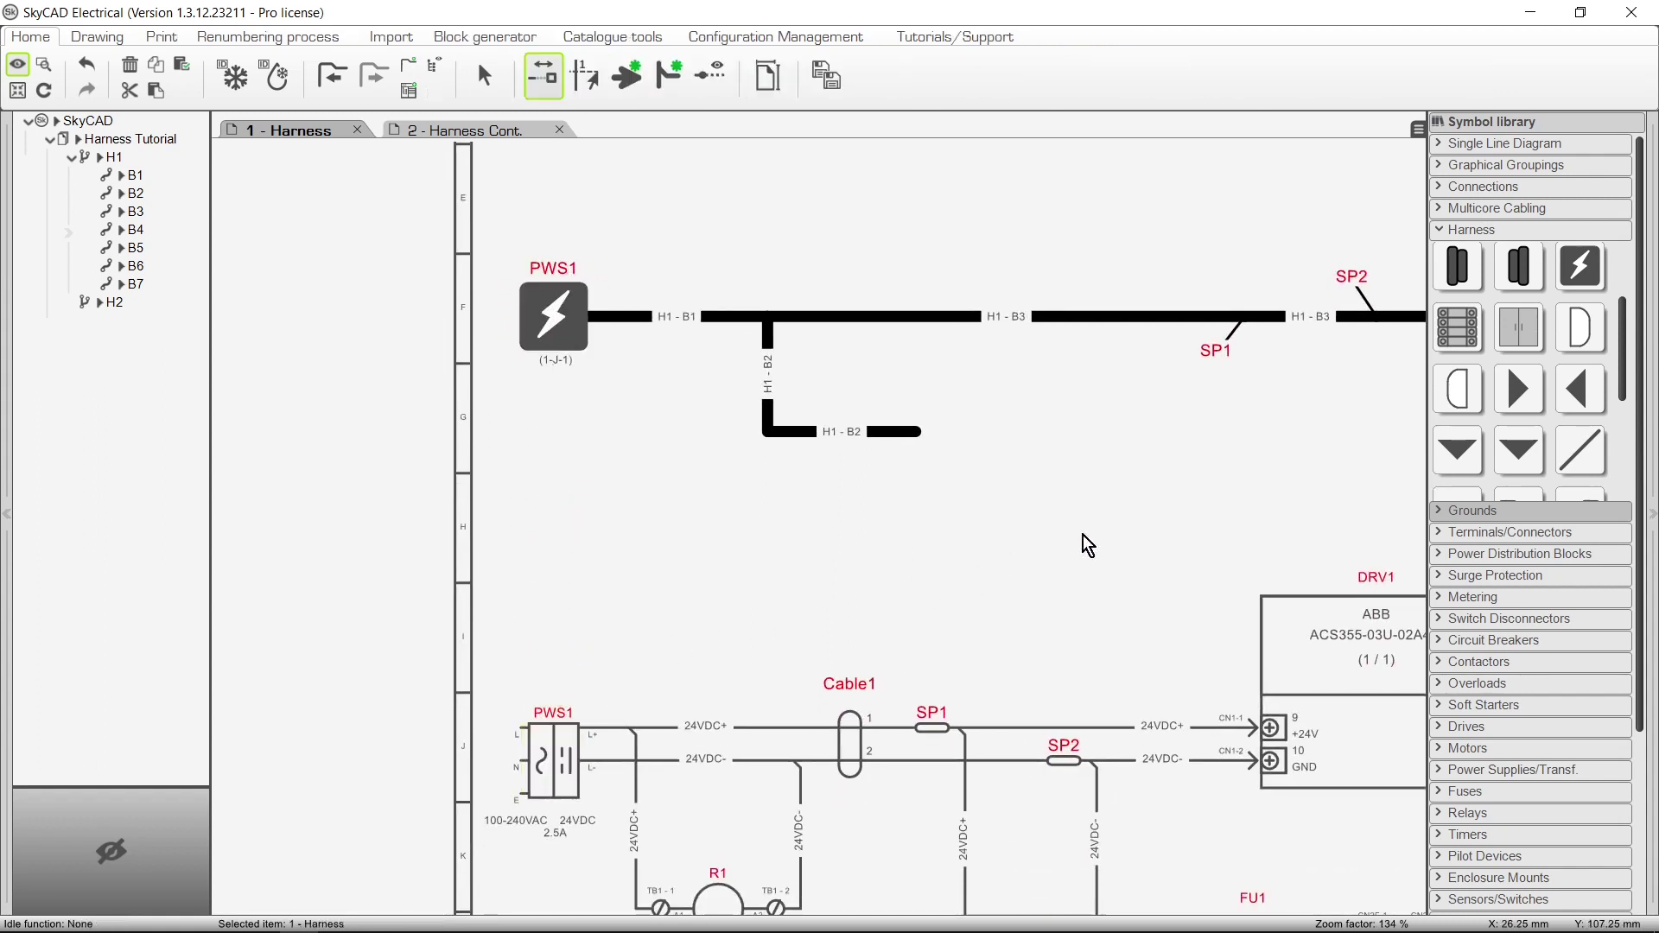
left_click(1450, 352)
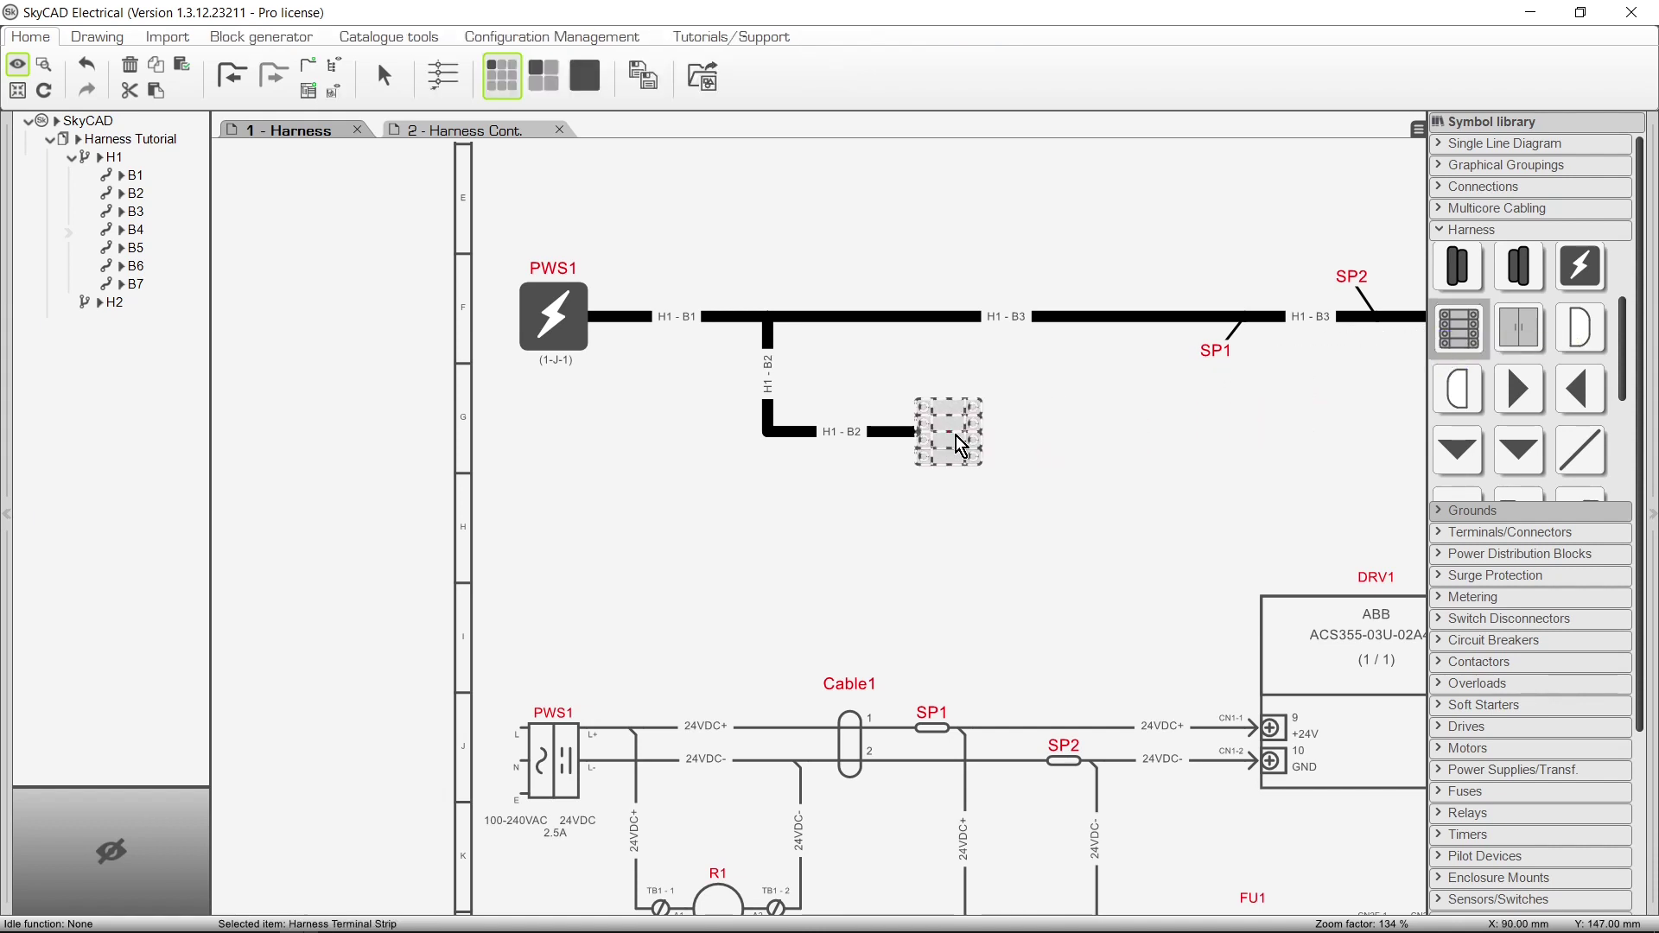
Place terminal strip Power Enclosure-TB1 at the end of branch H1-B2
left_click(957, 437, "shift")
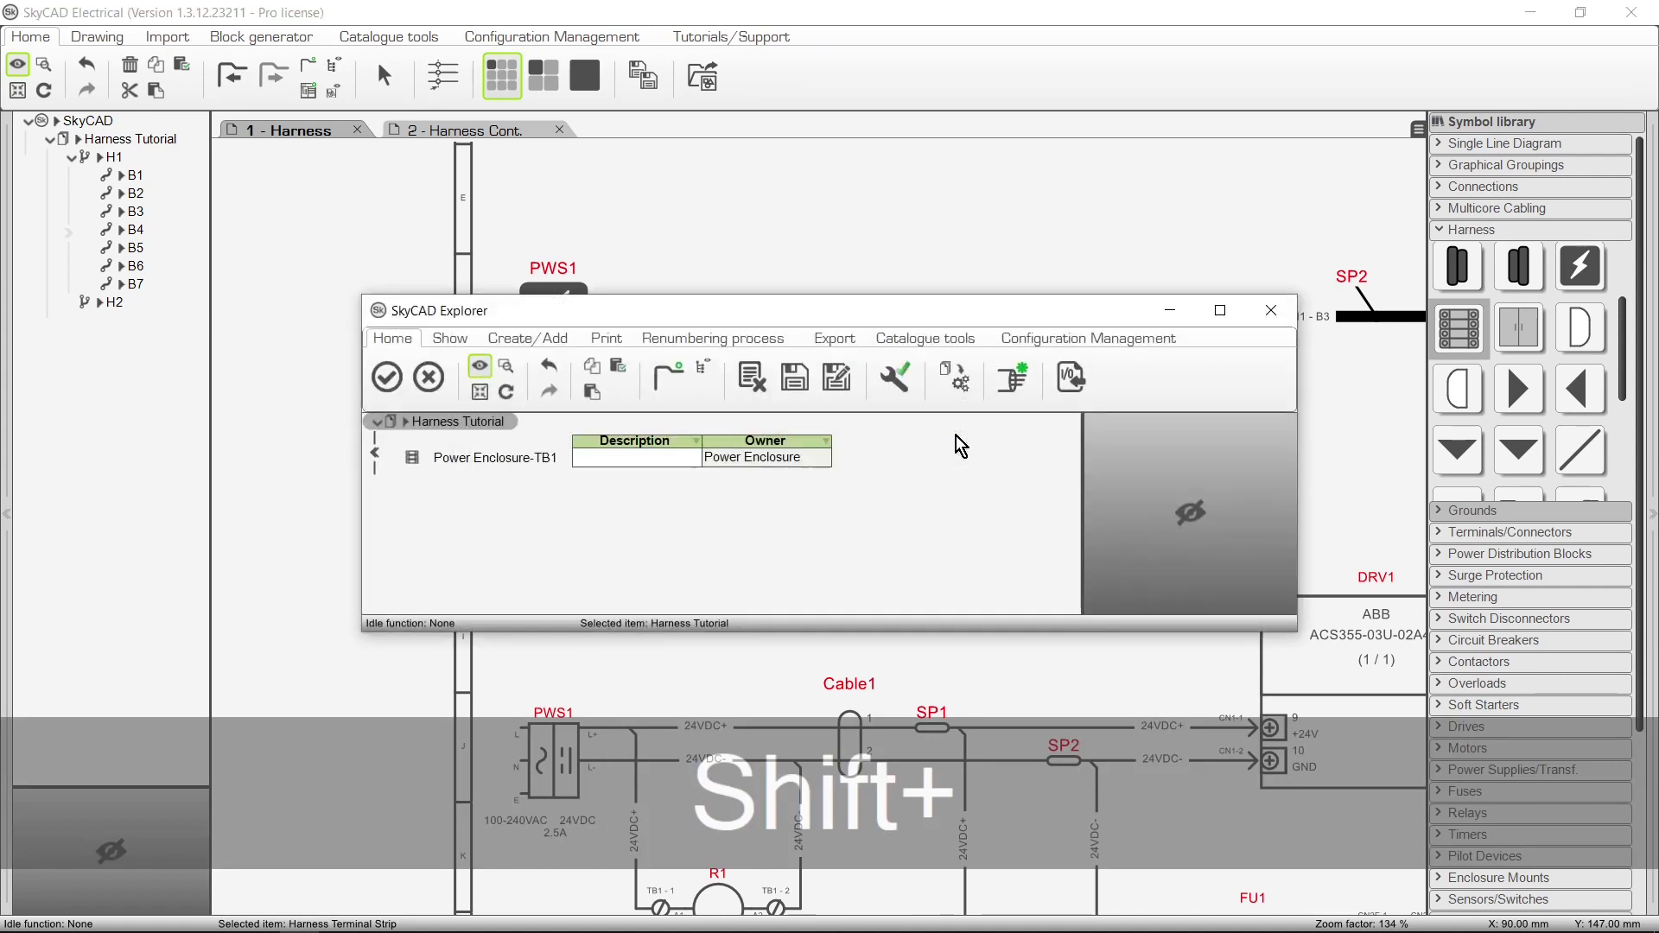
left_click(529, 456)
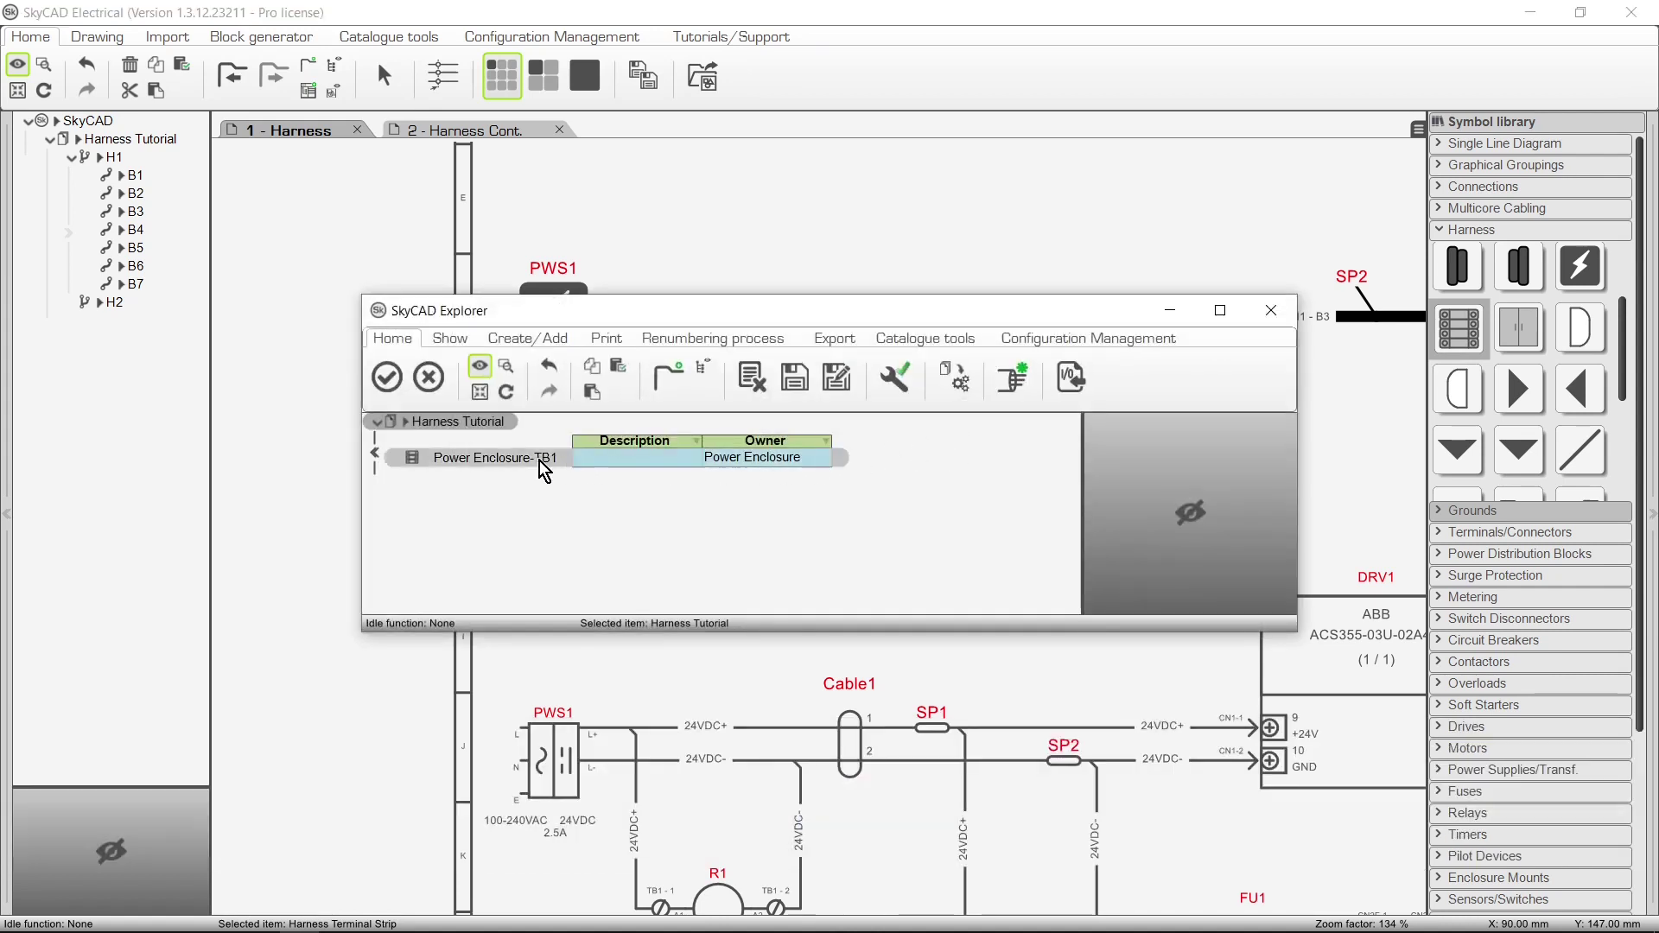
left_click(386, 377)
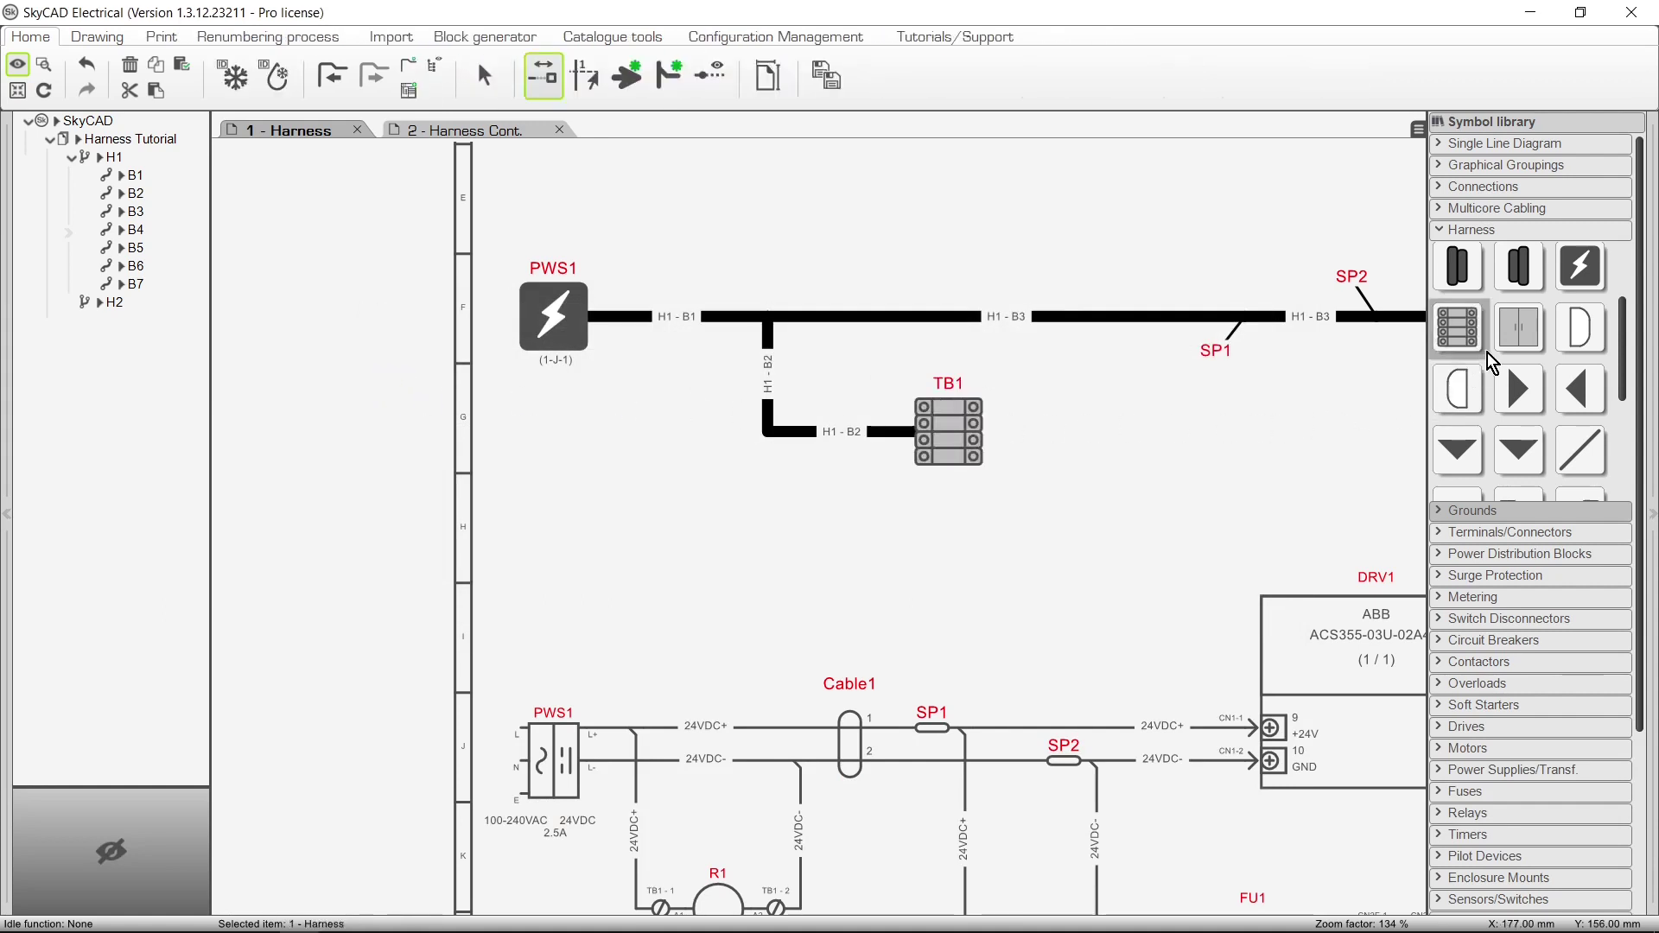
Add an Indication Panel harness location at the end of branch H1-B6
left_click(1511, 357)
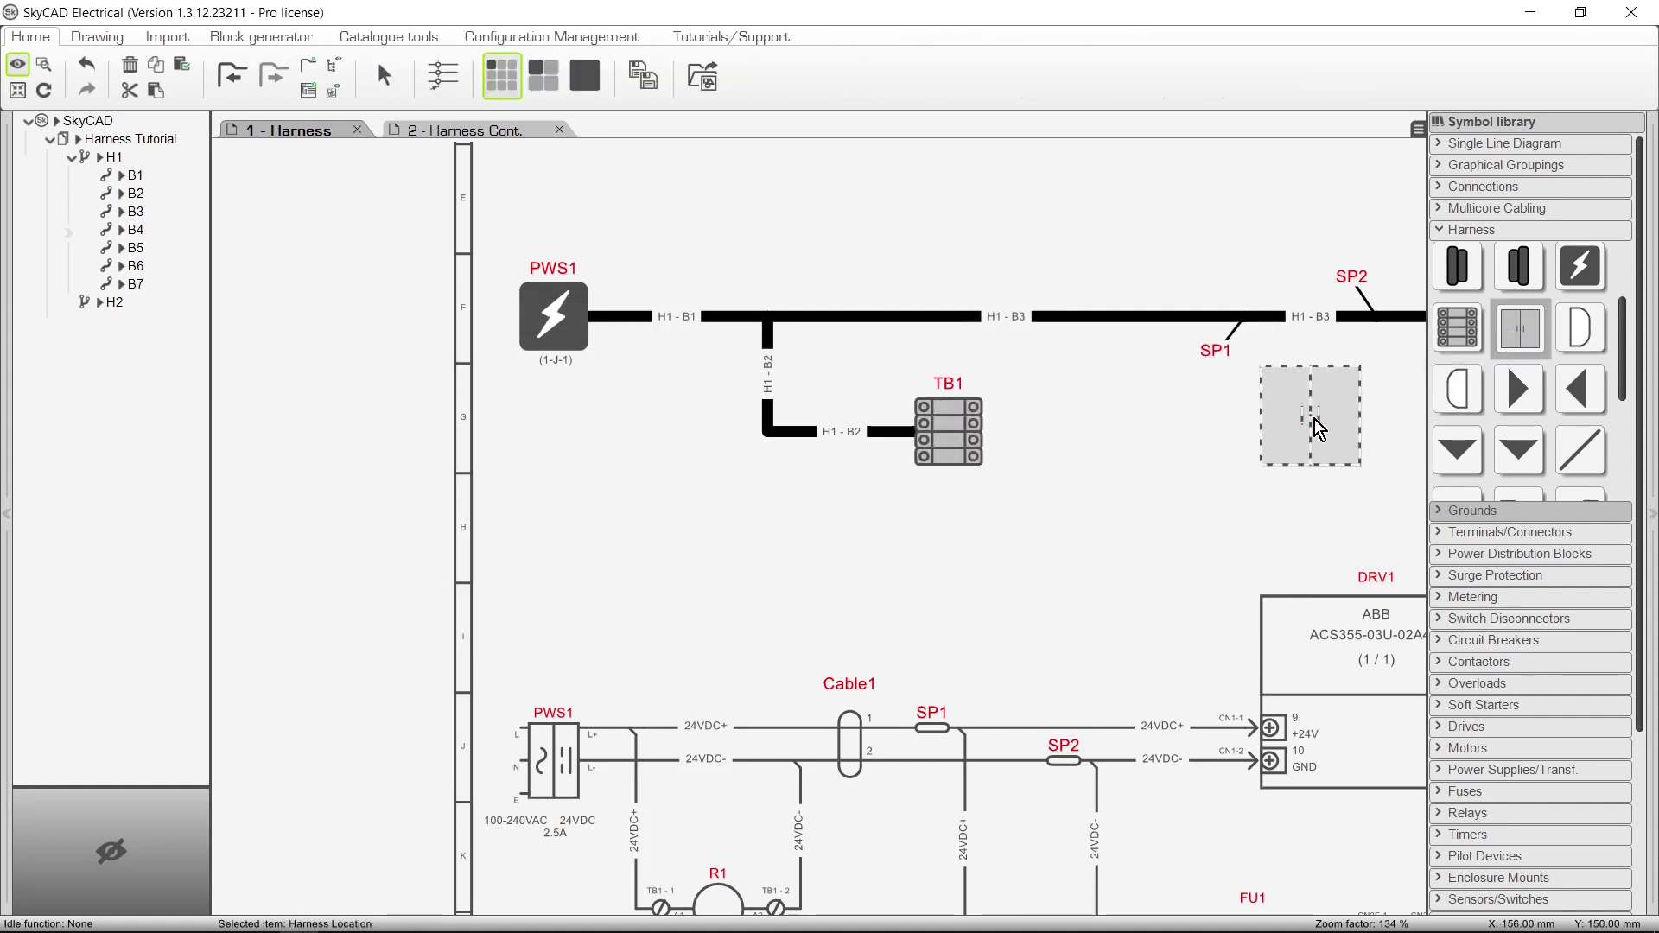
scroll(470, 463, "right", 10)
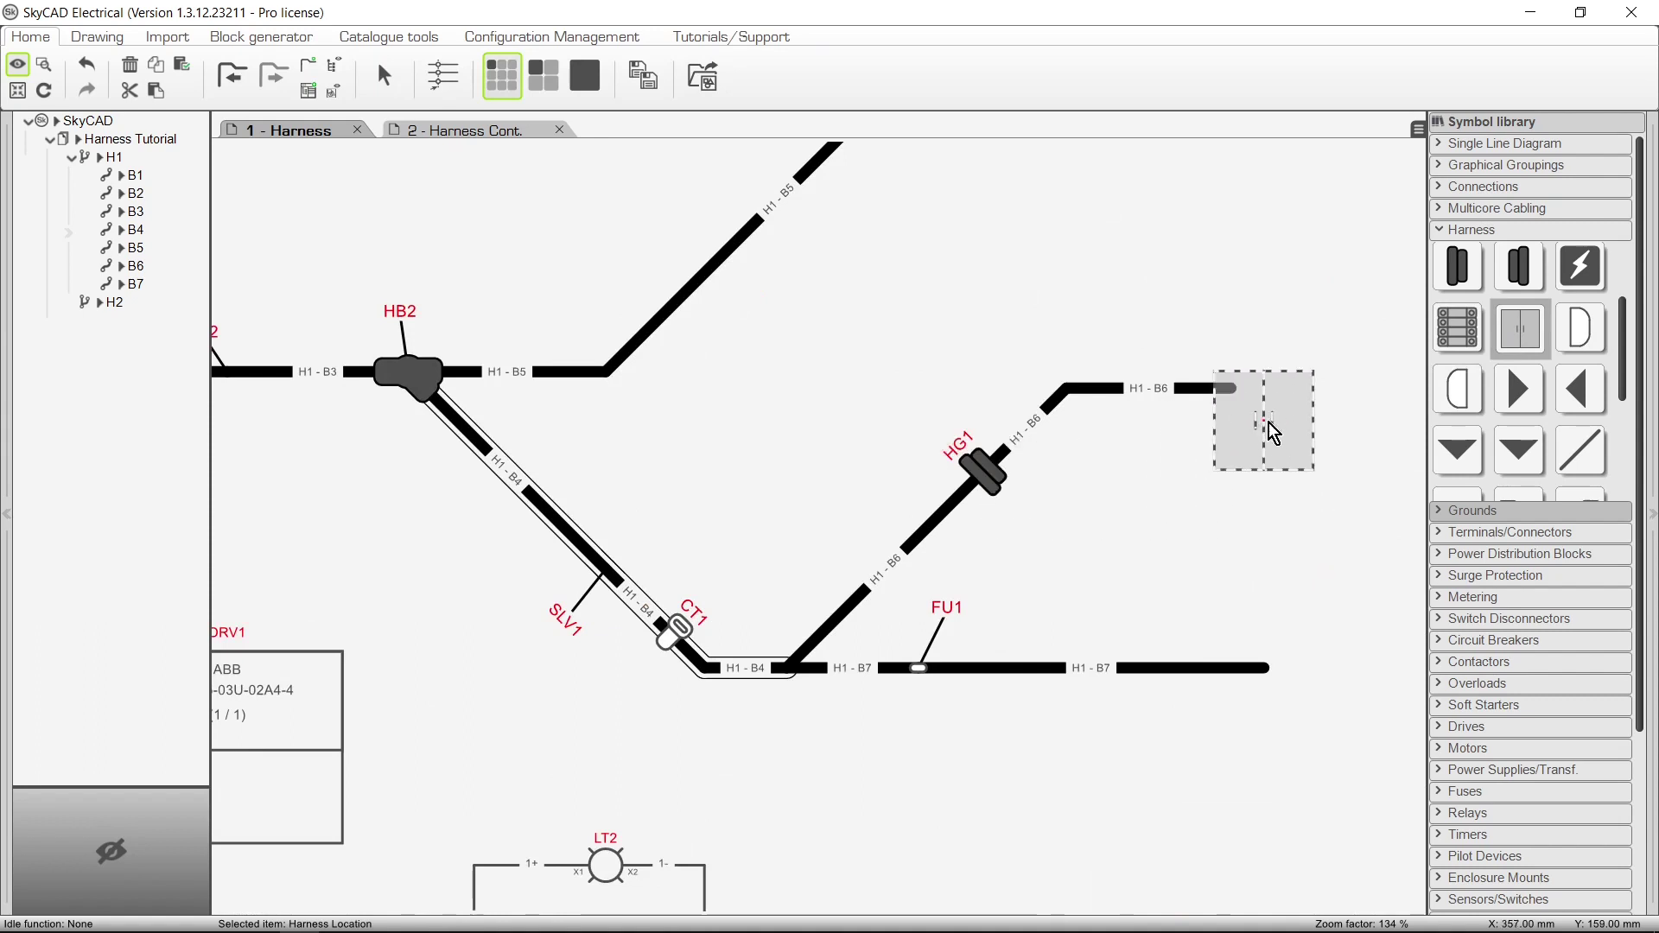
left_click(1285, 399, "shift")
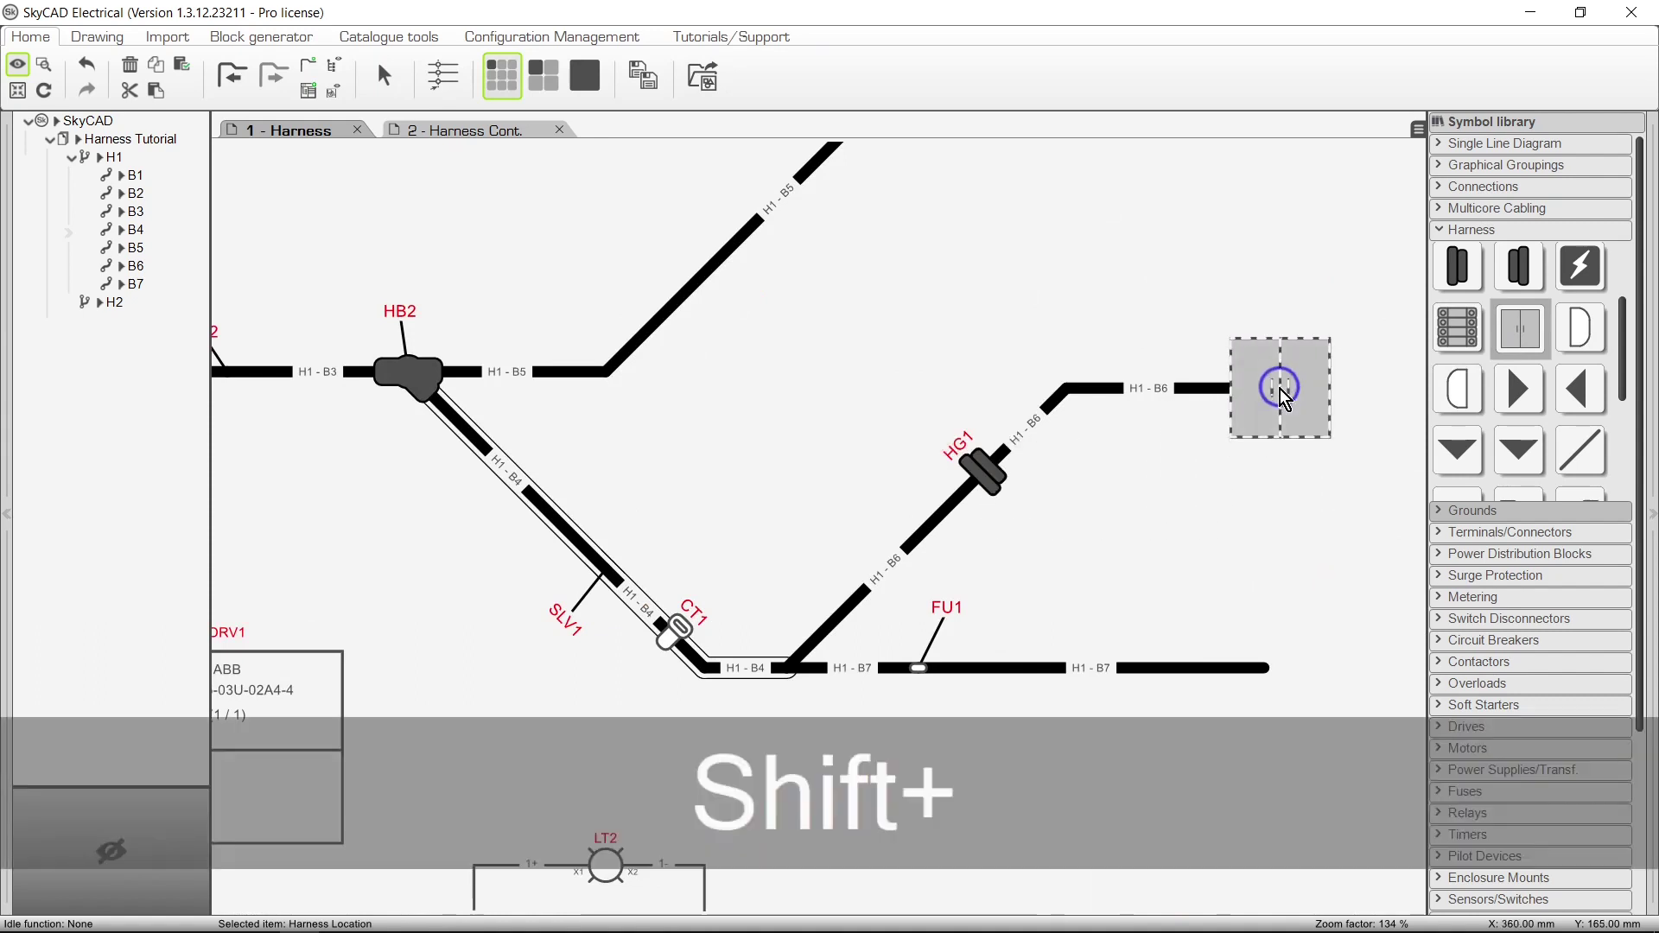
left_click(514, 478)
left_click(388, 381)
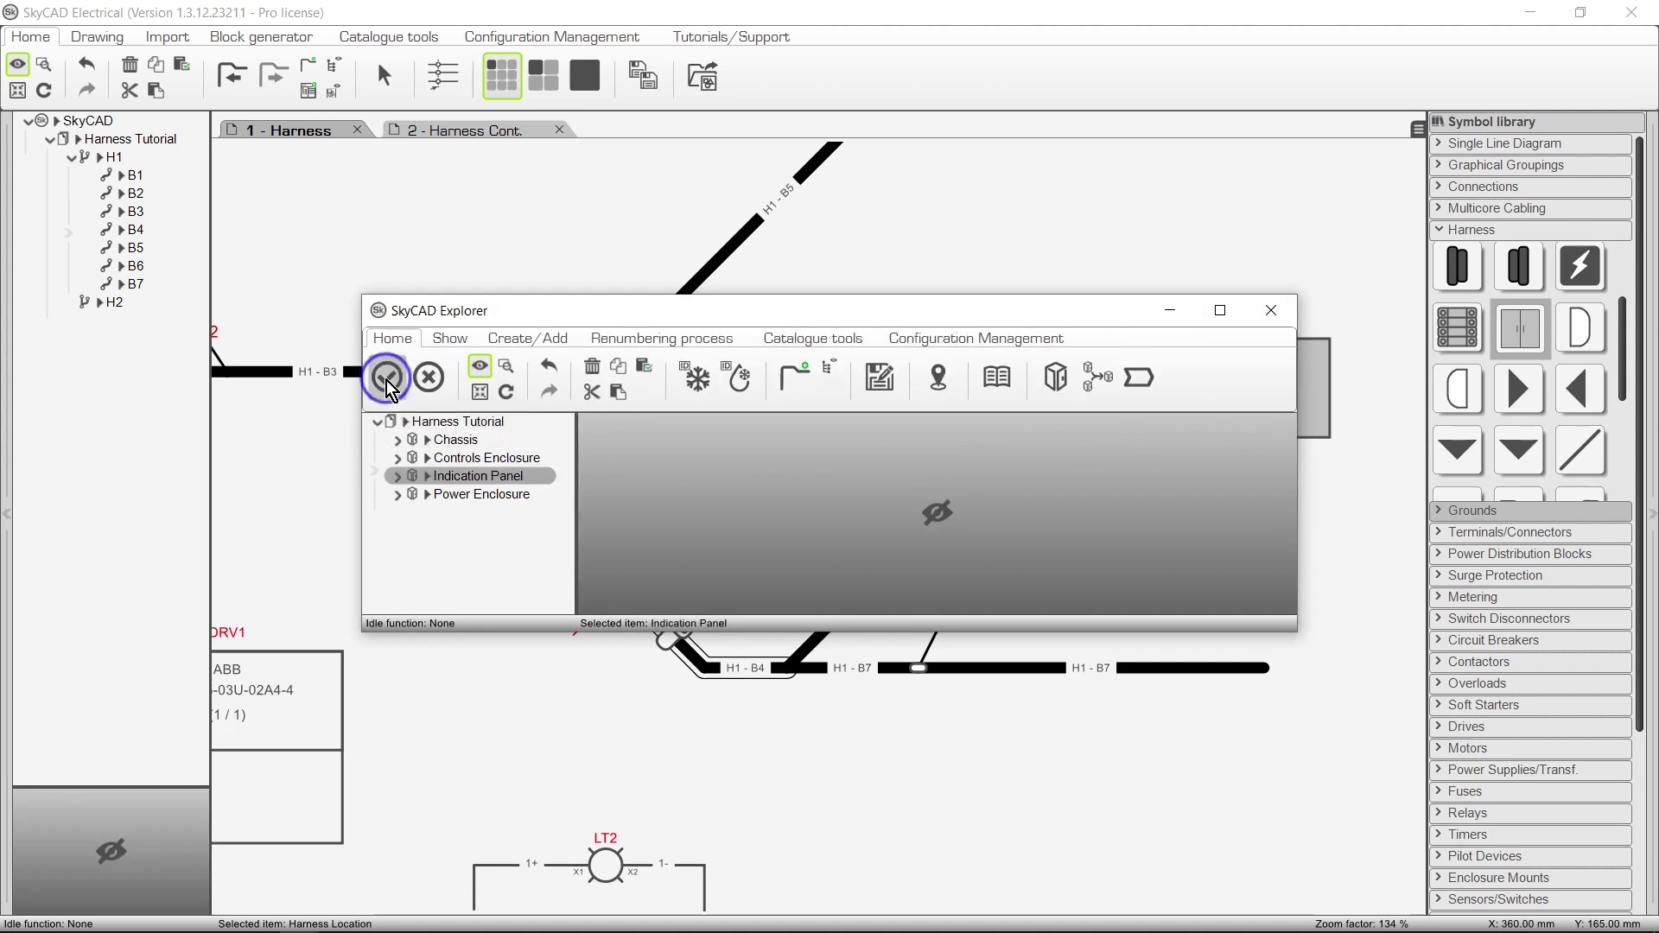
left_click(383, 421)
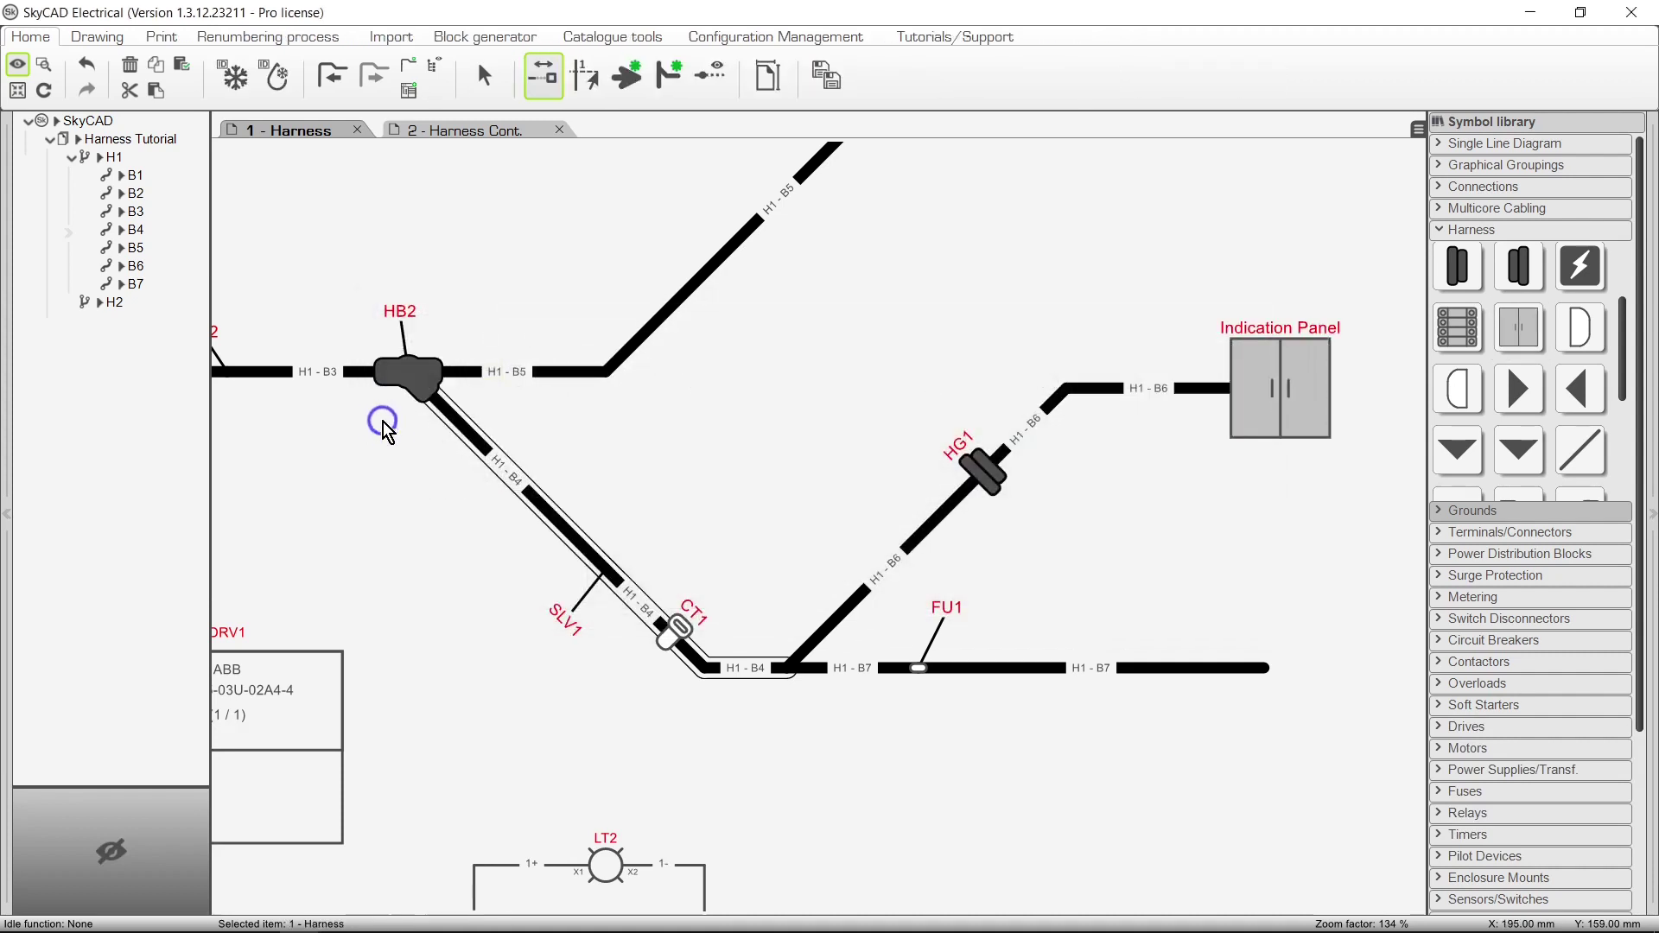
left_click(1460, 399)
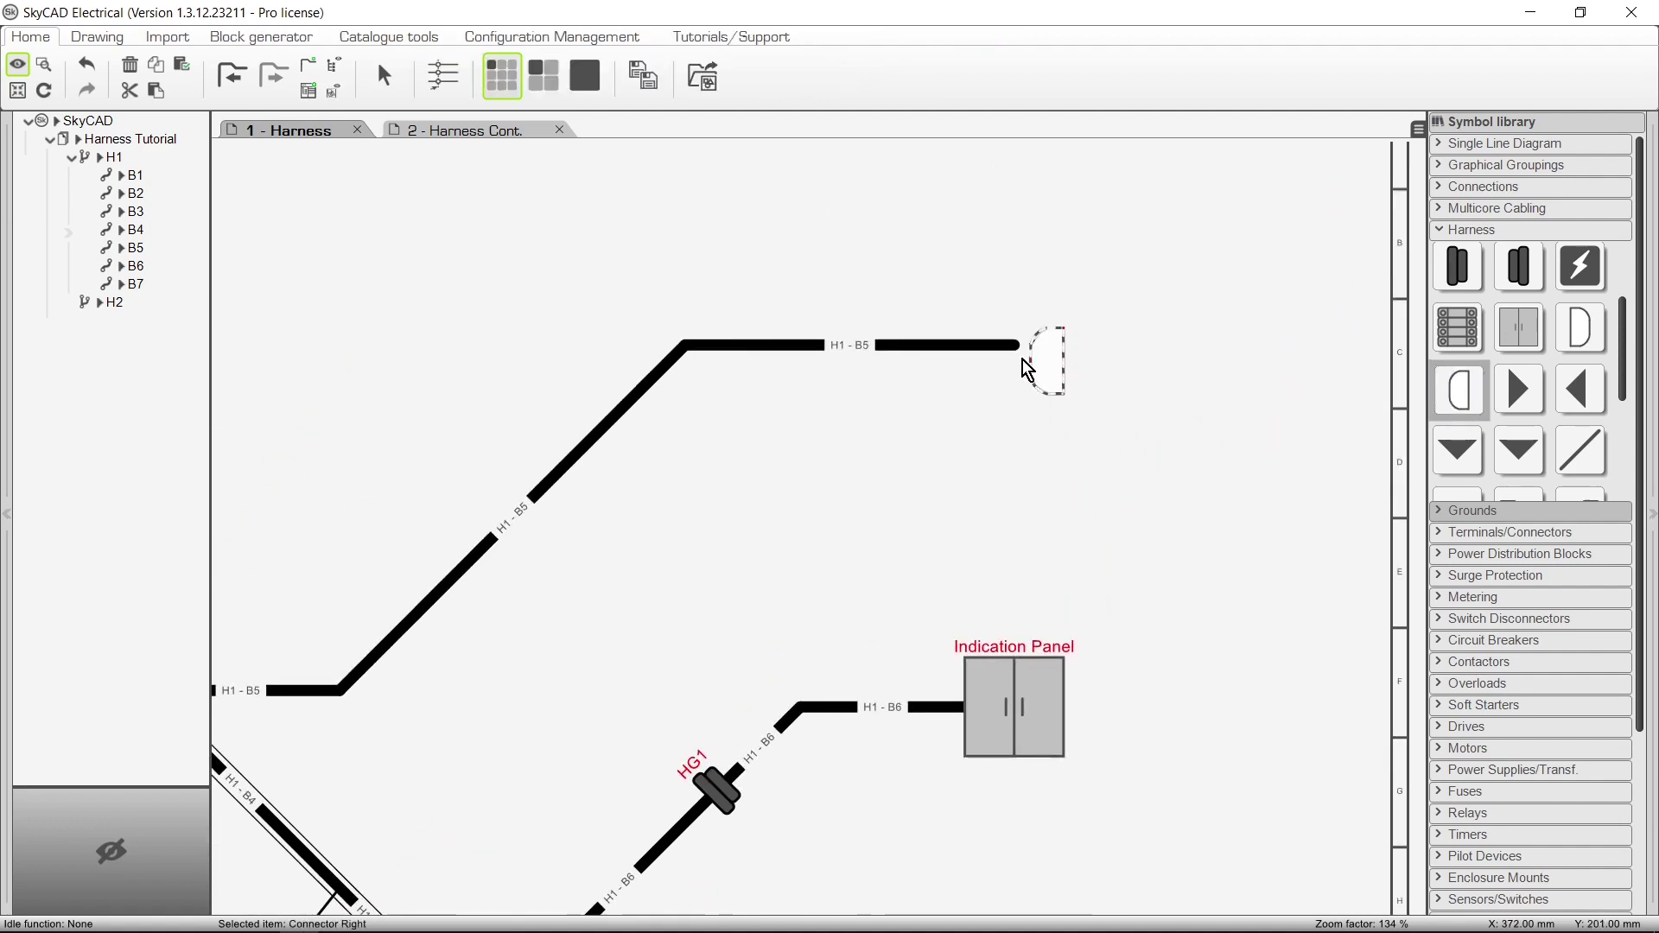
Place connector CN1 at the end of H1-B5 and connector CN2F at the end of H1-B7
left_click(1021, 357, "shift")
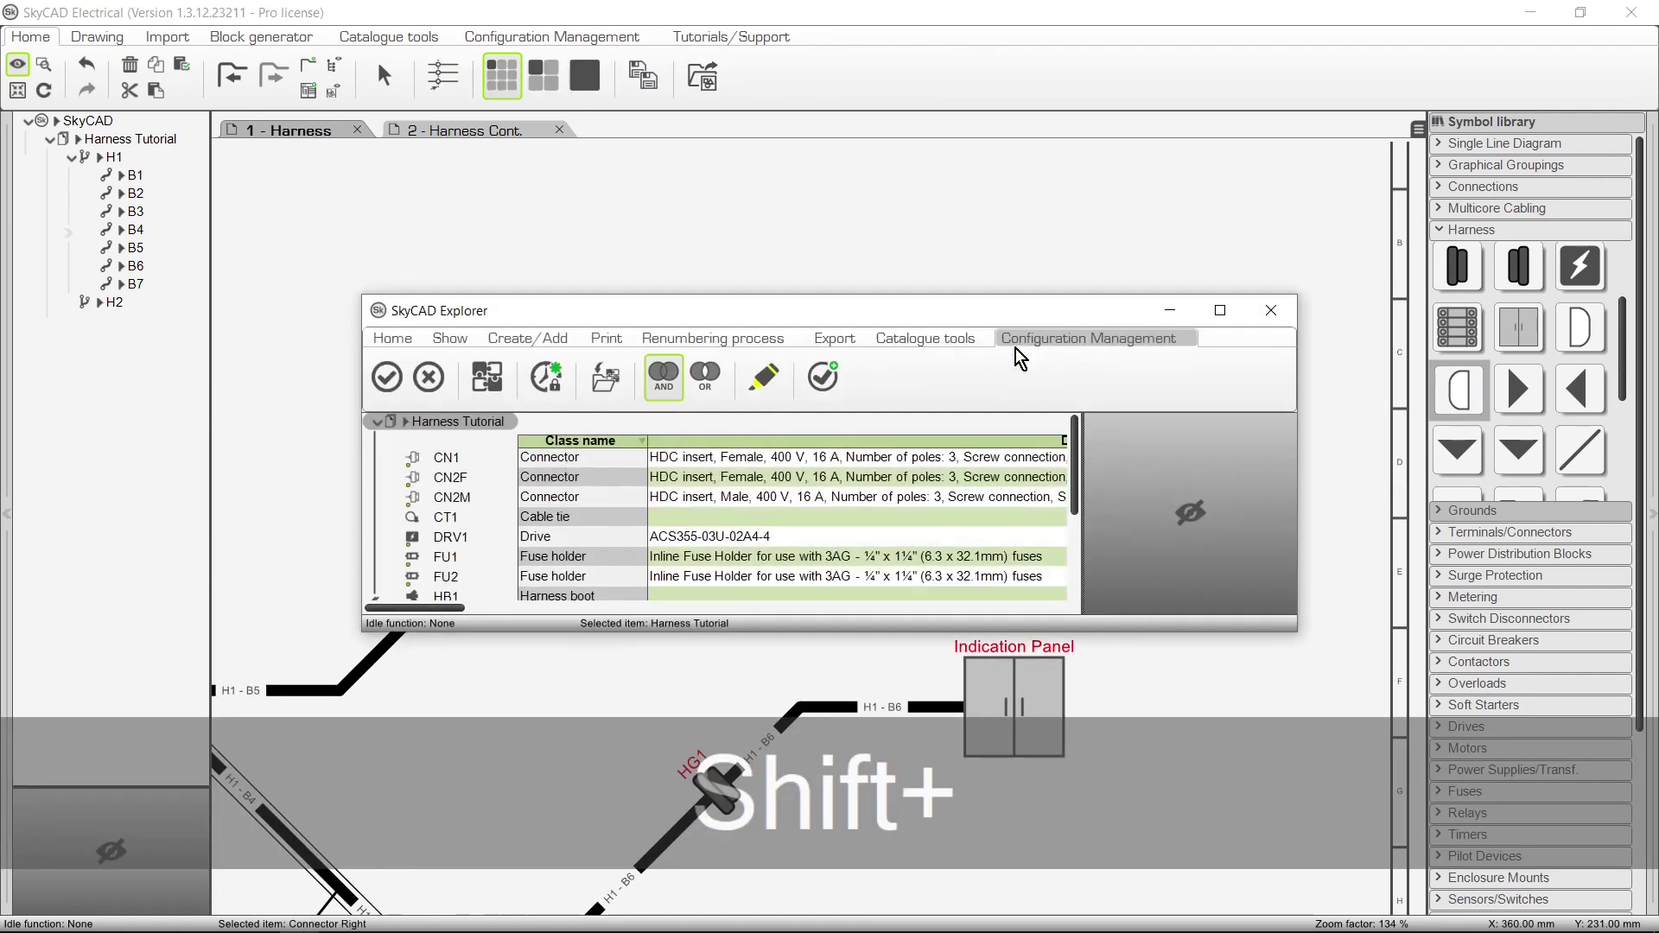
left_click(429, 454)
left_click(386, 376)
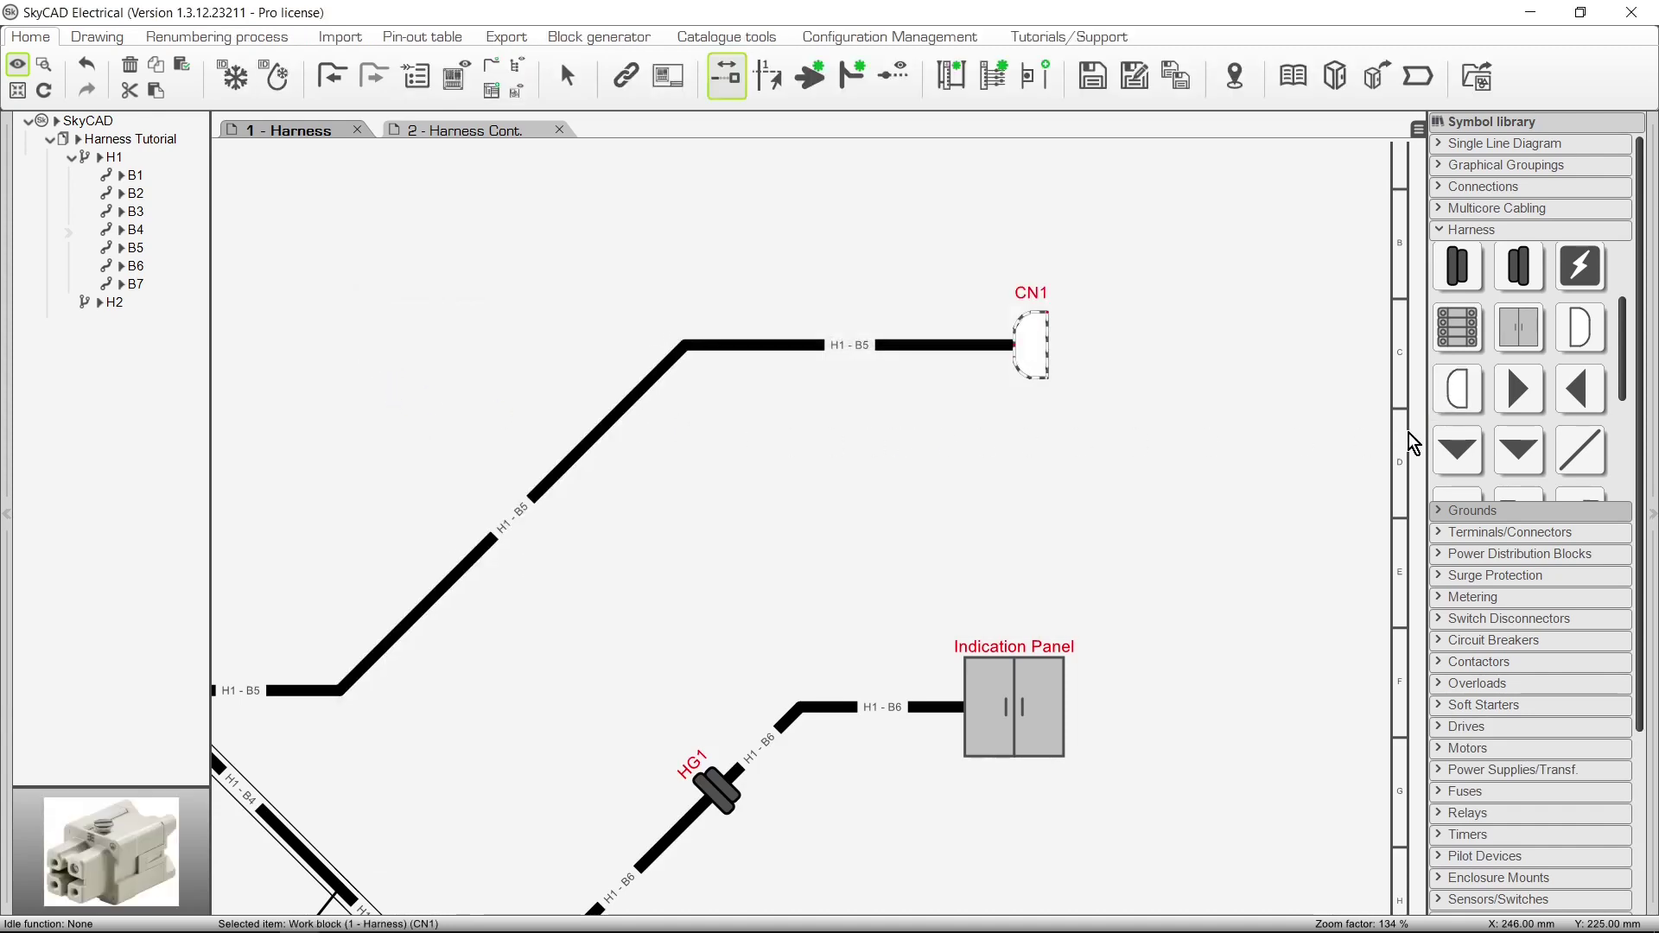
left_click(1459, 389)
scroll(1192, 689, "down", 5)
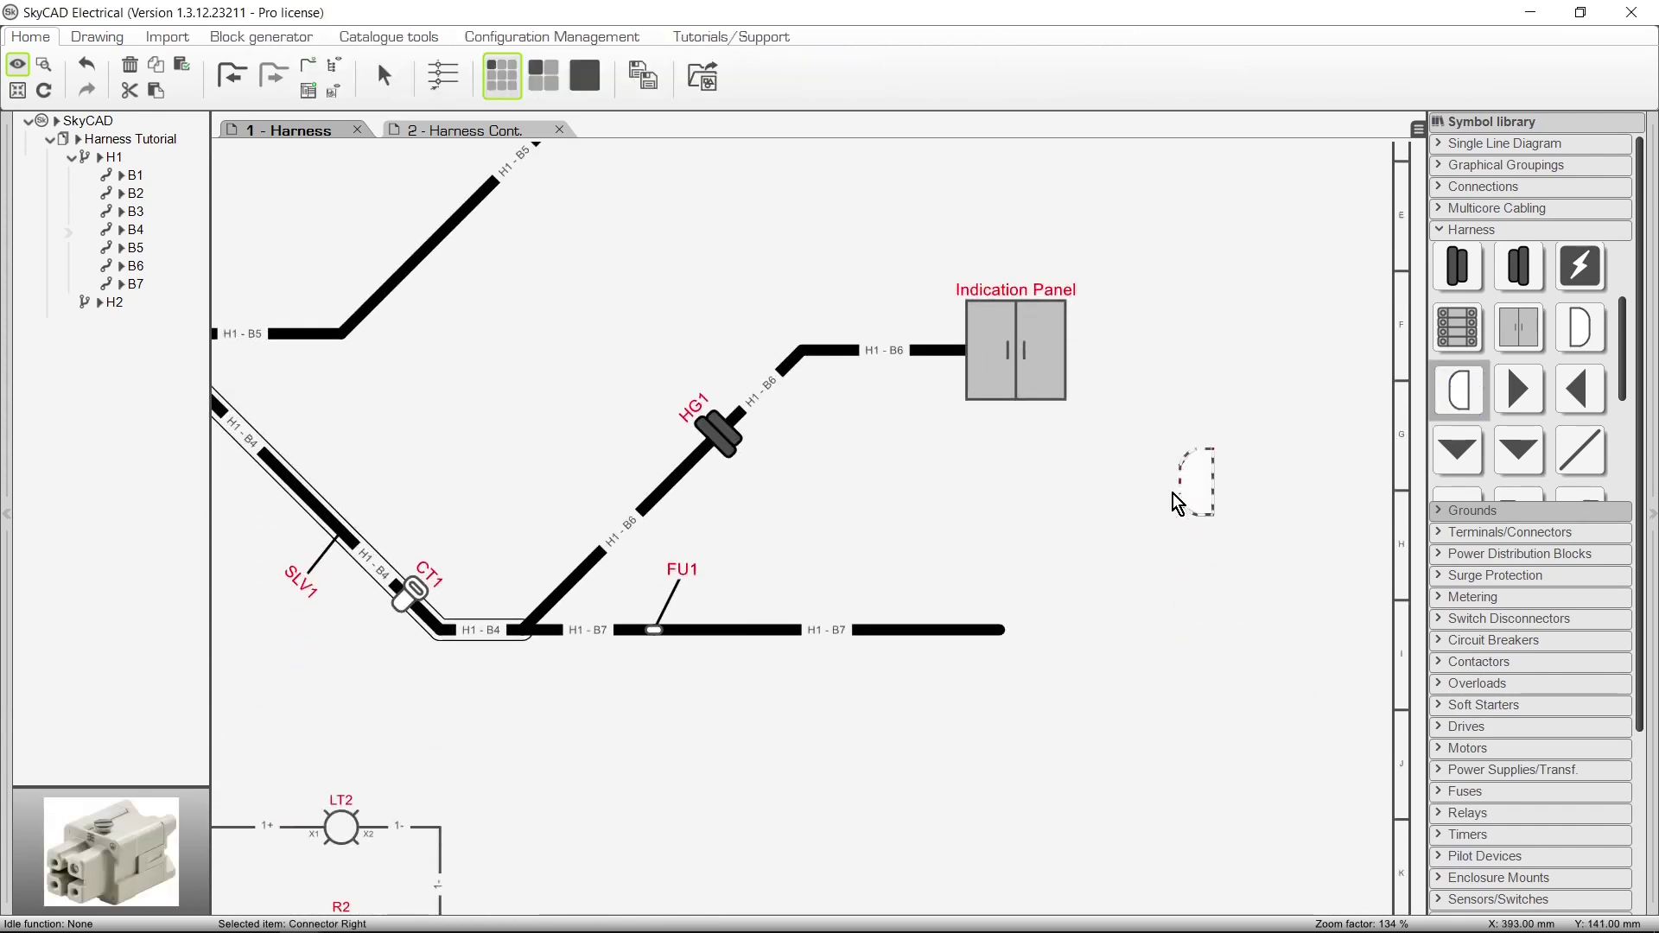
left_click(1007, 636, "shift")
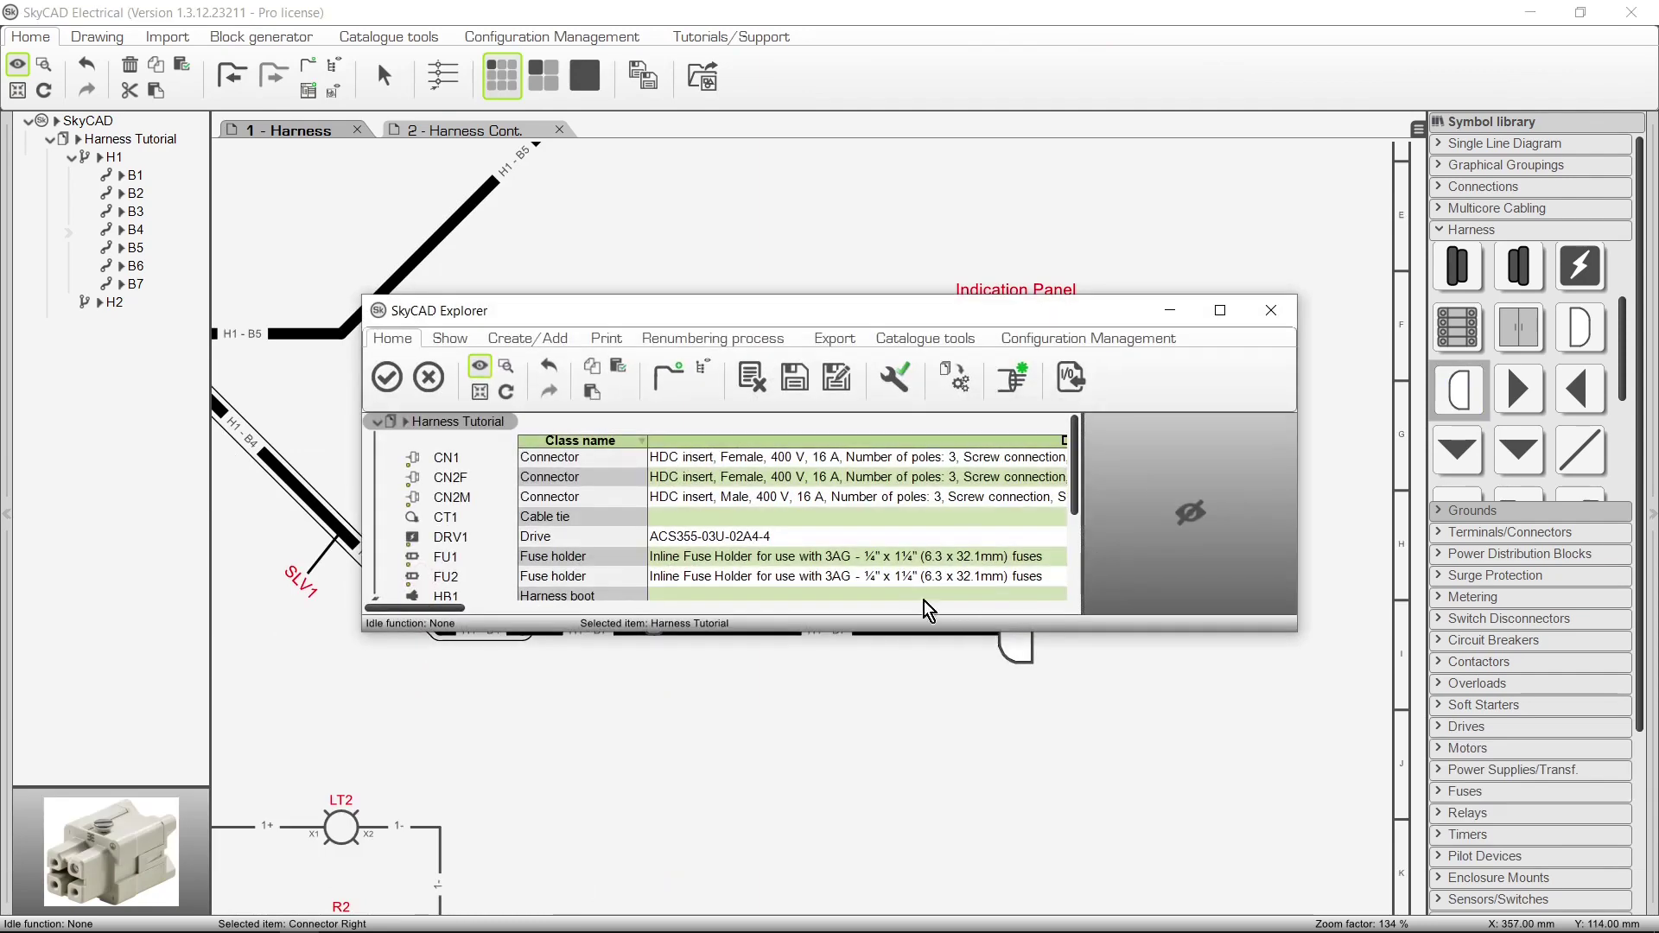
left_click(453, 477)
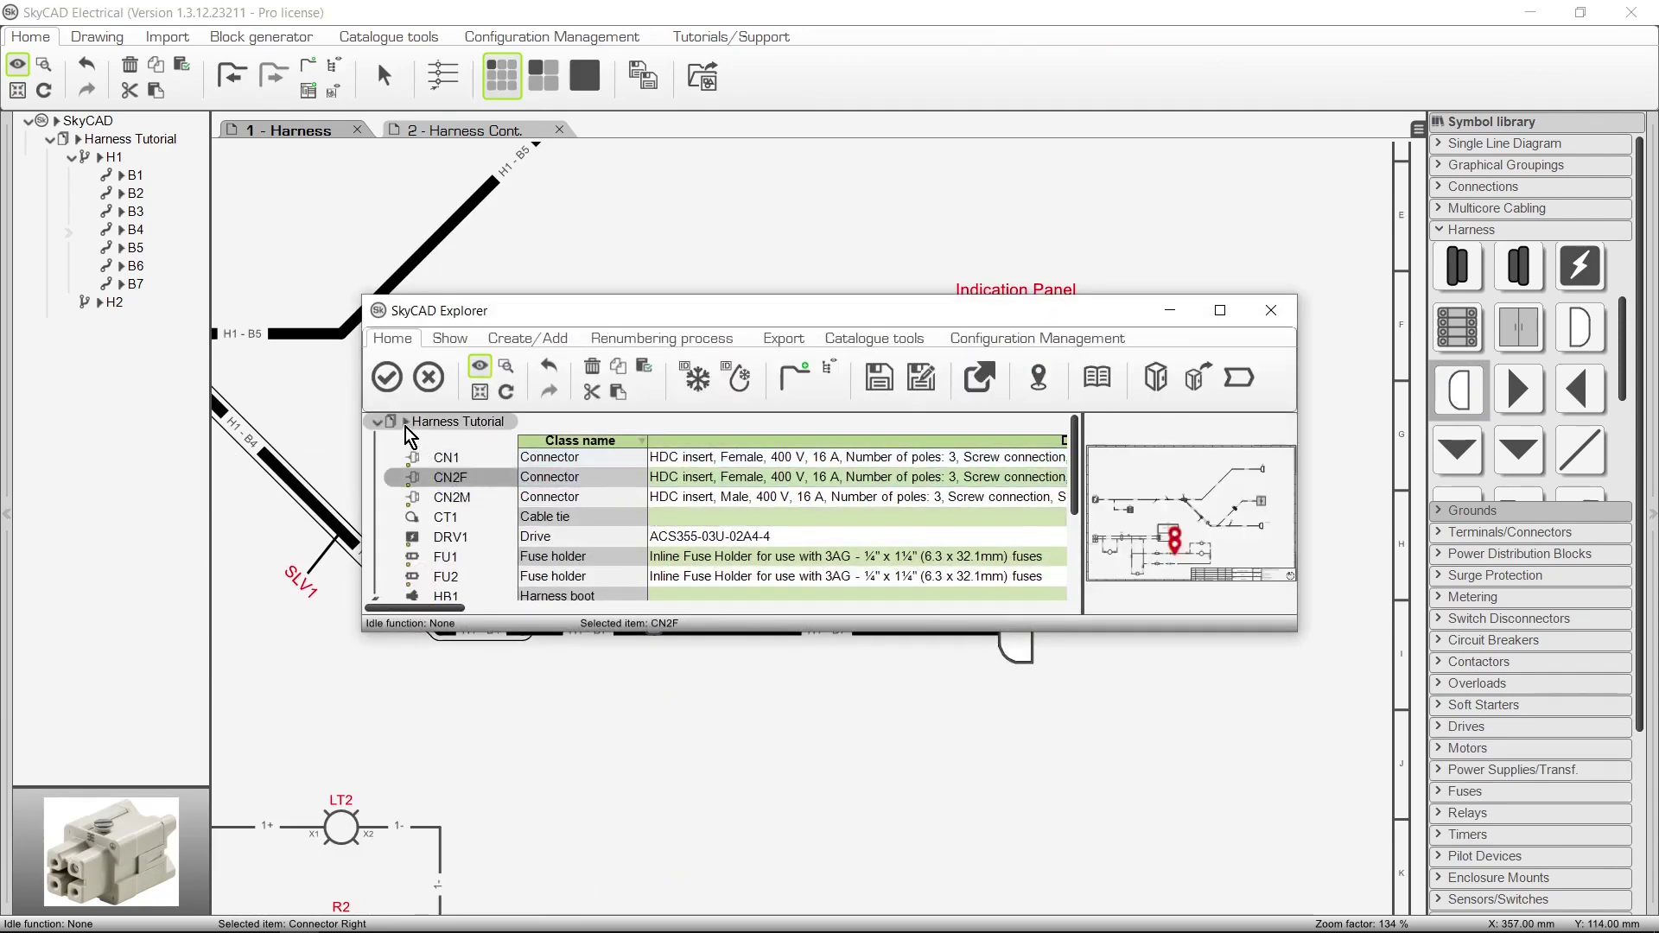
left_click(386, 378)
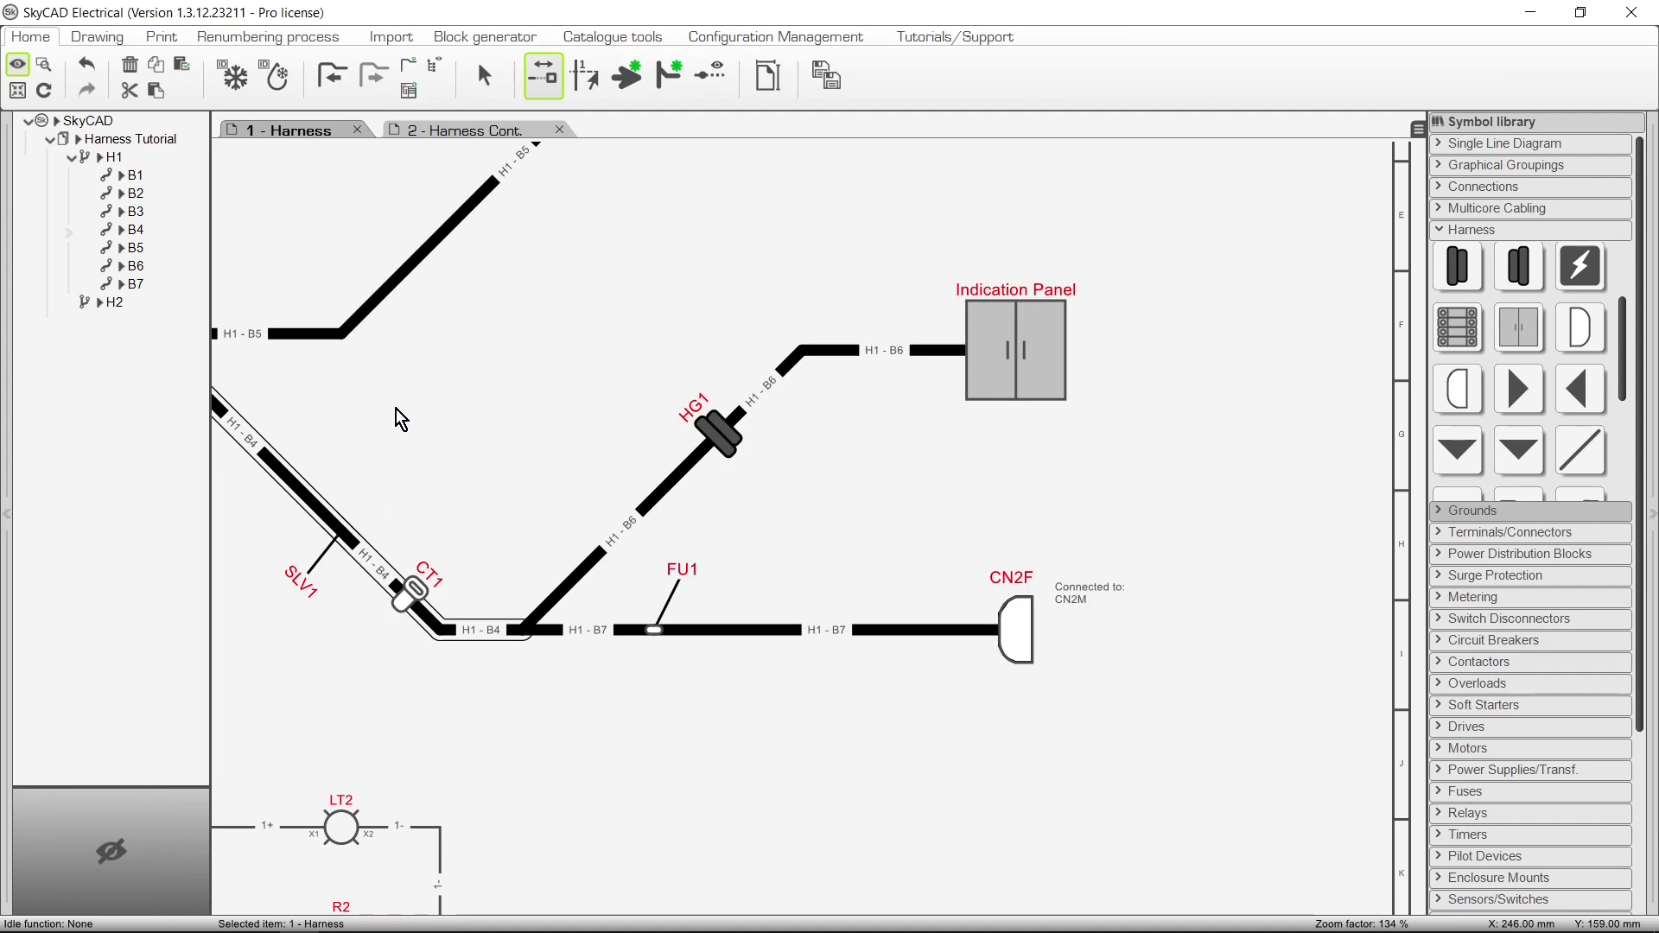
mouse_move(306, 768)
middle_mouse_down()
mouse_move(538, 538)
mouse_move(864, 419)
mouse_move(856, 475)
middle_mouse_up()
Check CN2F's CN2M mate in the schematic, recentre on CN2F and pick the Harness Right OPR symbol
scroll(596, 579, "up", 3)
scroll(596, 579, "up", 6)
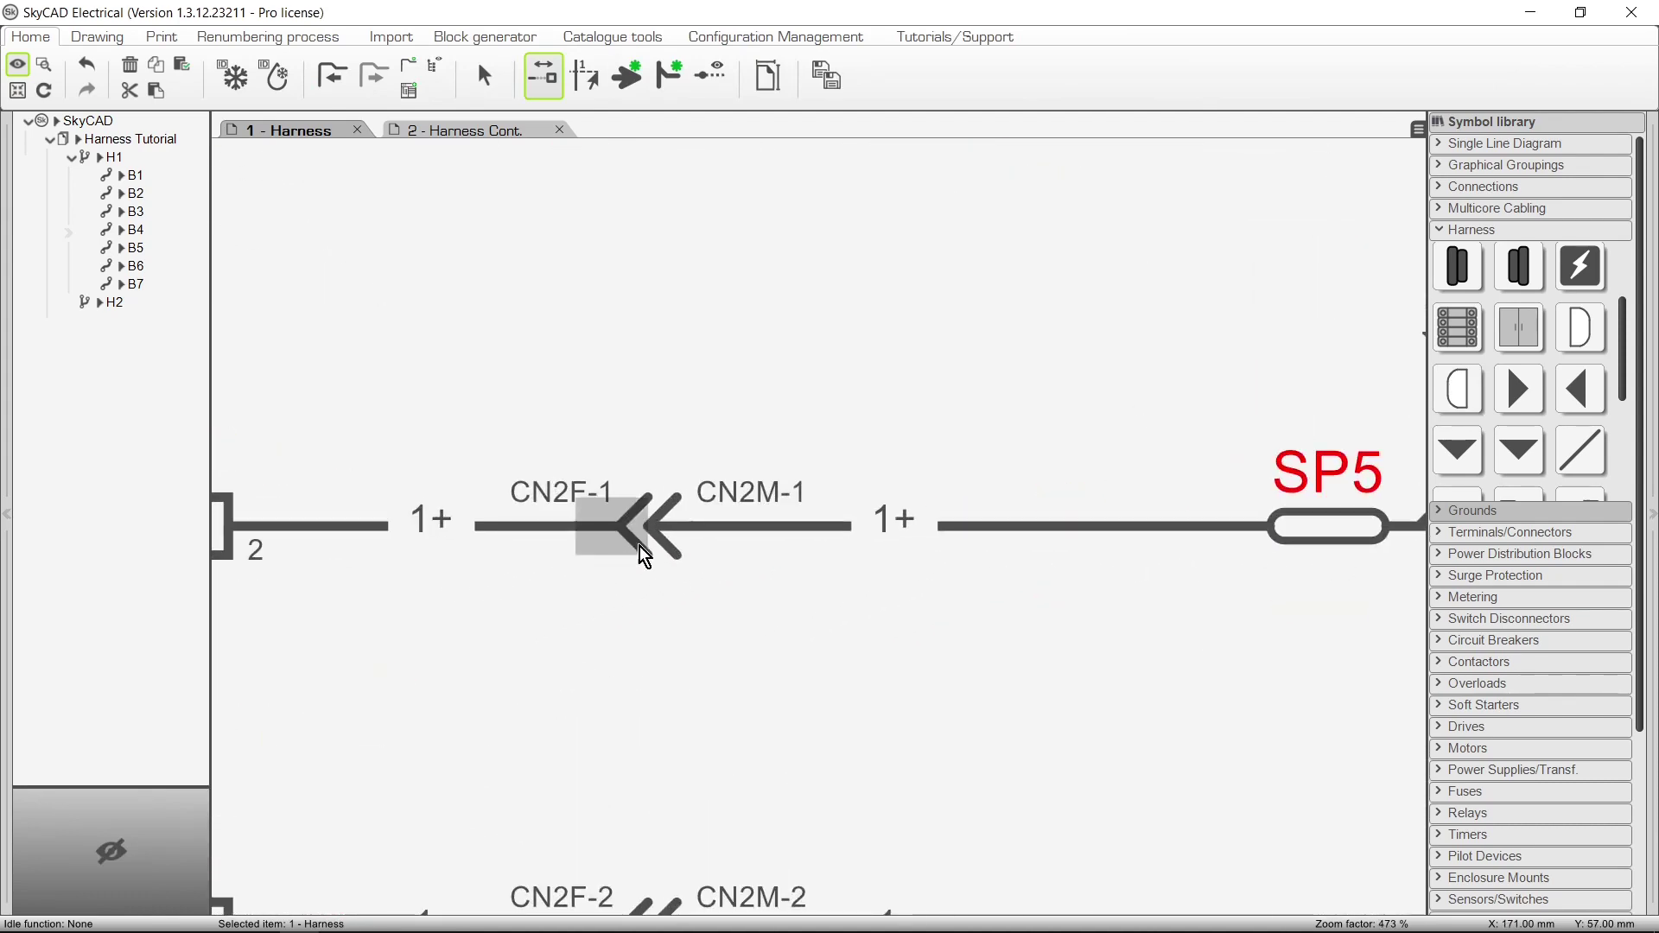
scroll(778, 545, "down", 5)
mouse_move(778, 545)
middle_mouse_down()
mouse_move(864, 508)
mouse_move(983, 603)
middle_mouse_up()
scroll(983, 604, "up", 2)
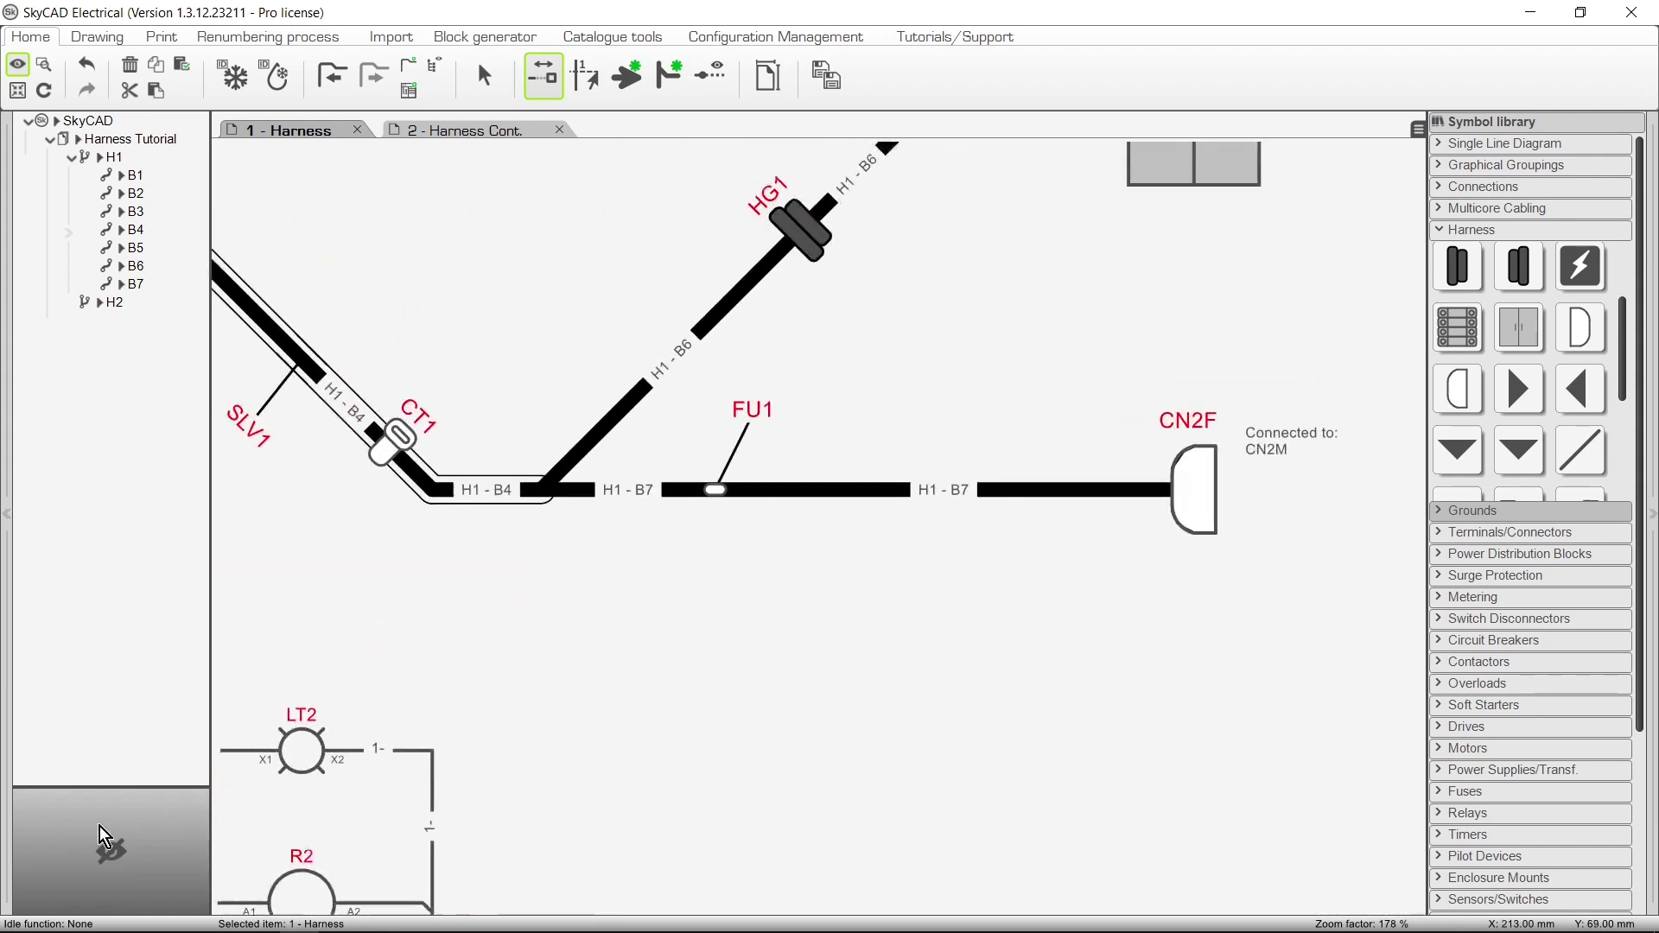
scroll(1353, 472, "up", 7)
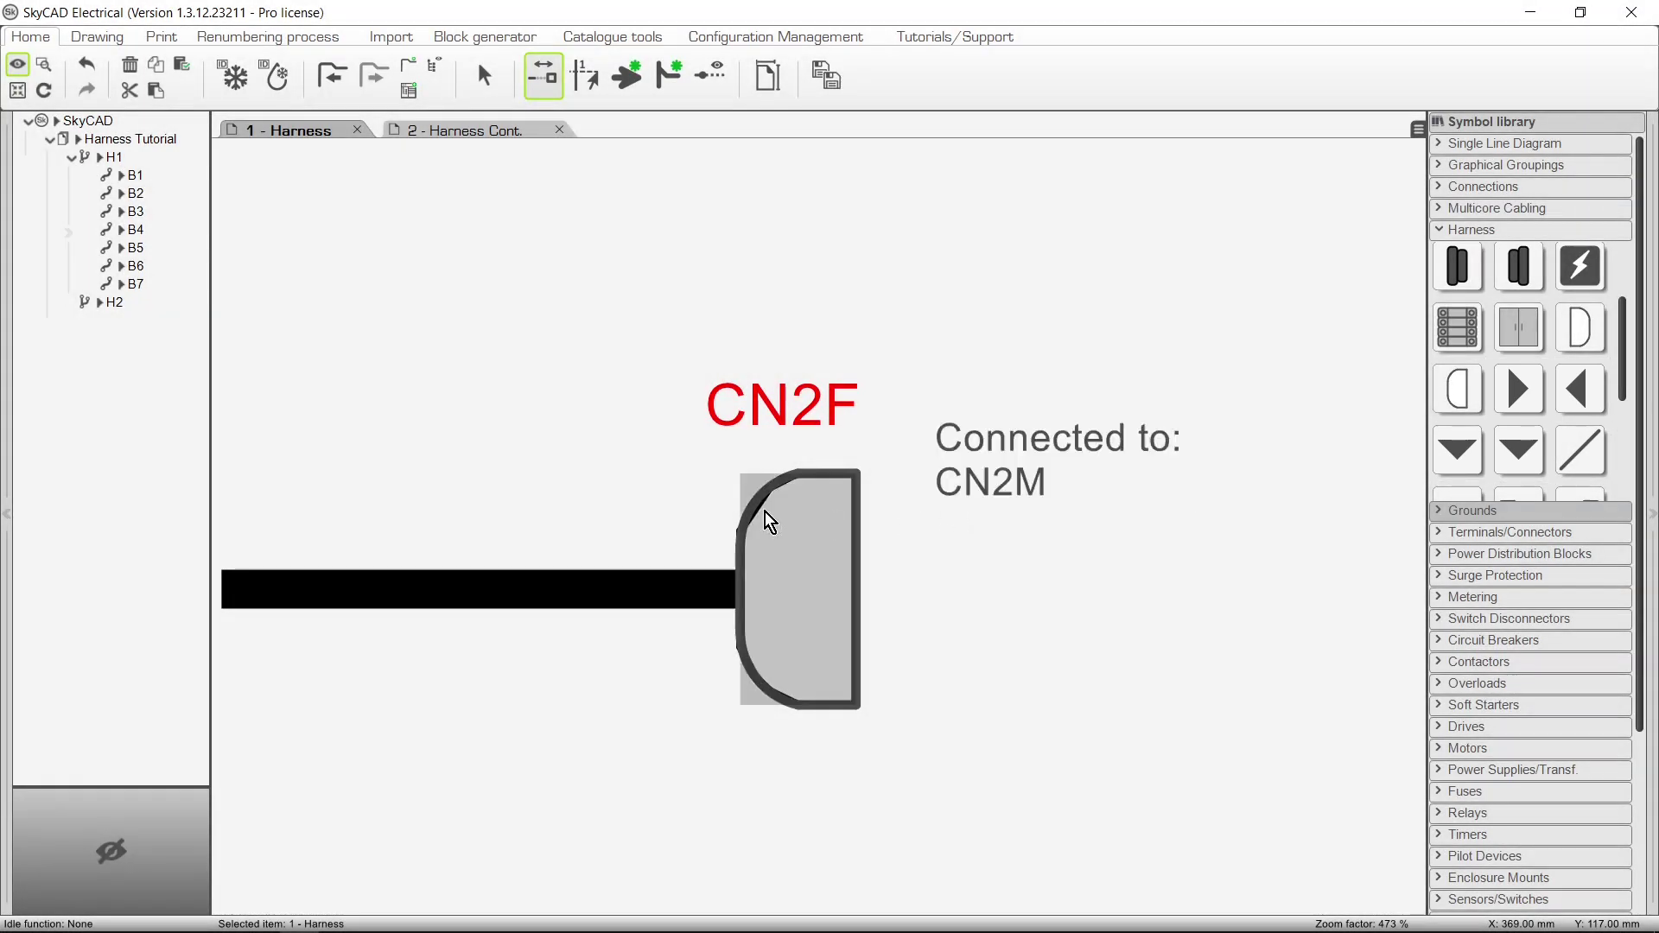
middle_click_drag(429, 519, 841, 541)
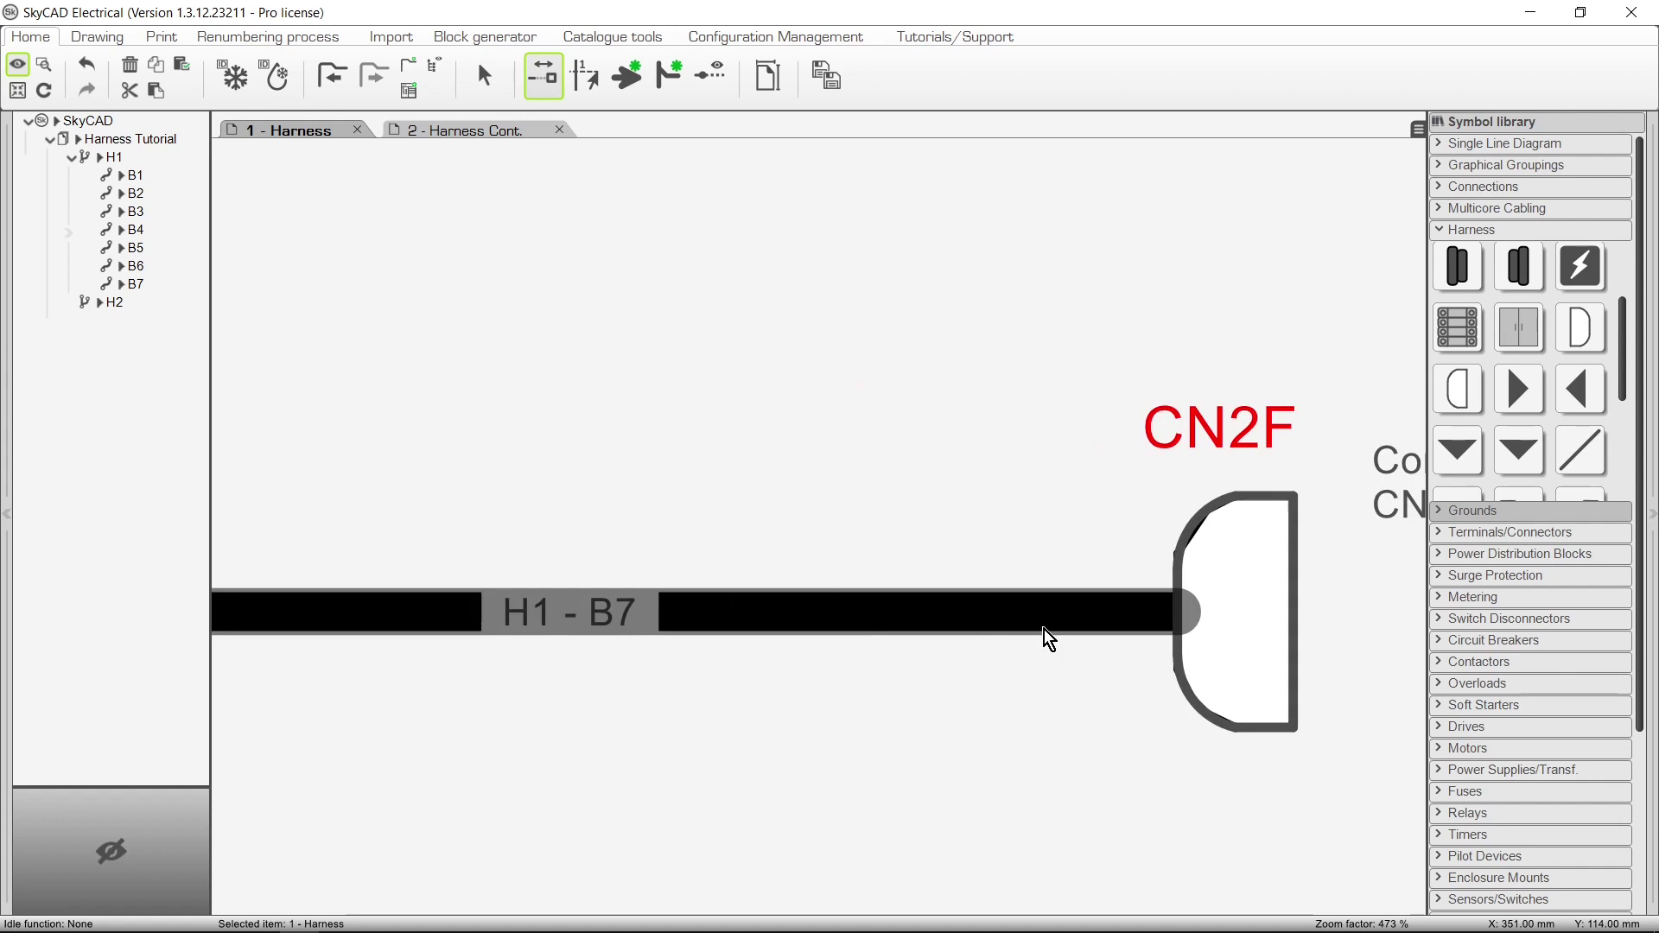
middle_click_drag(1093, 666, 596, 738)
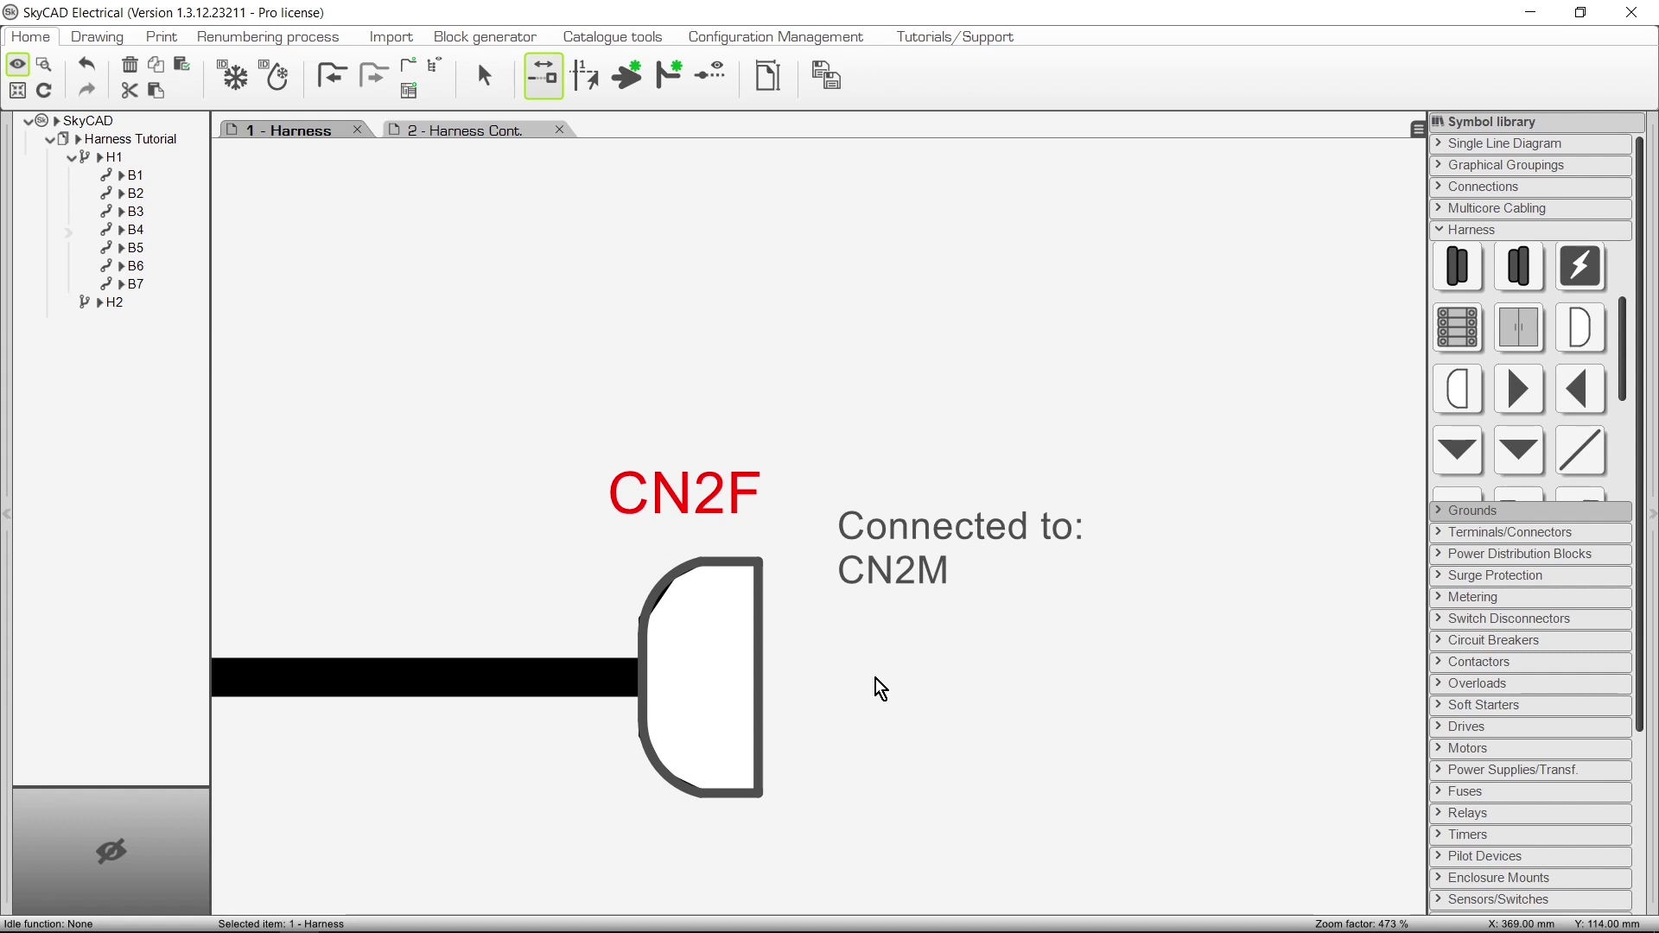
left_click(1511, 401)
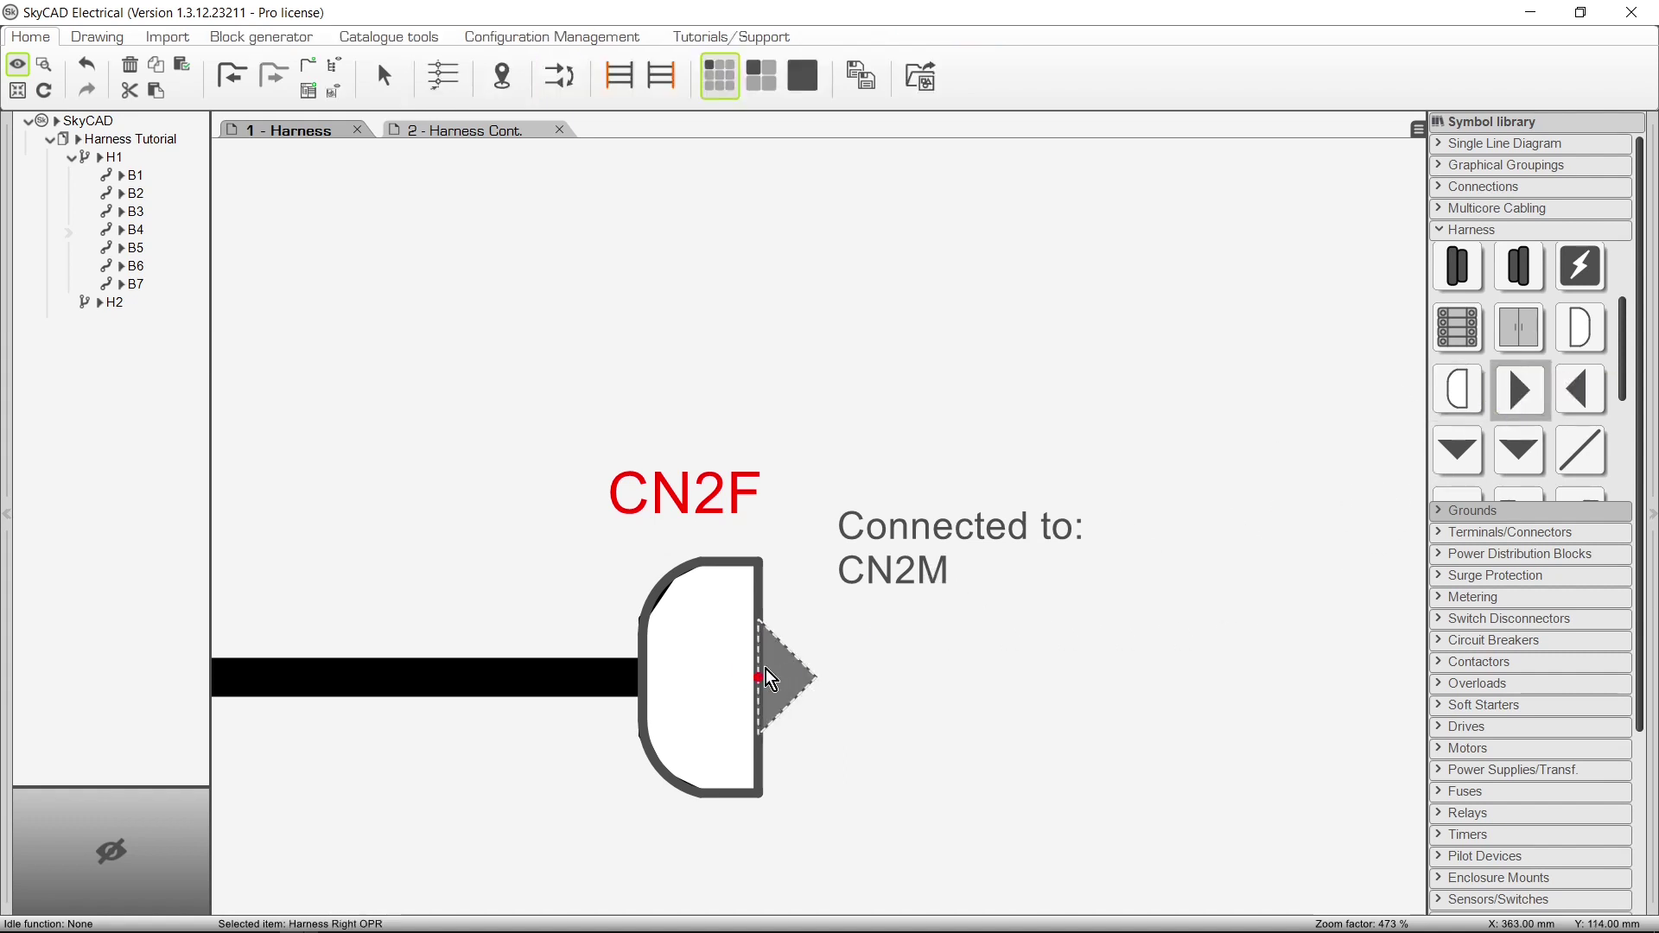
Place a Harness Right OPR on CN2F and a Harness Left OPR on CN2M on sheet 2
left_click(772, 681)
left_click(510, 129)
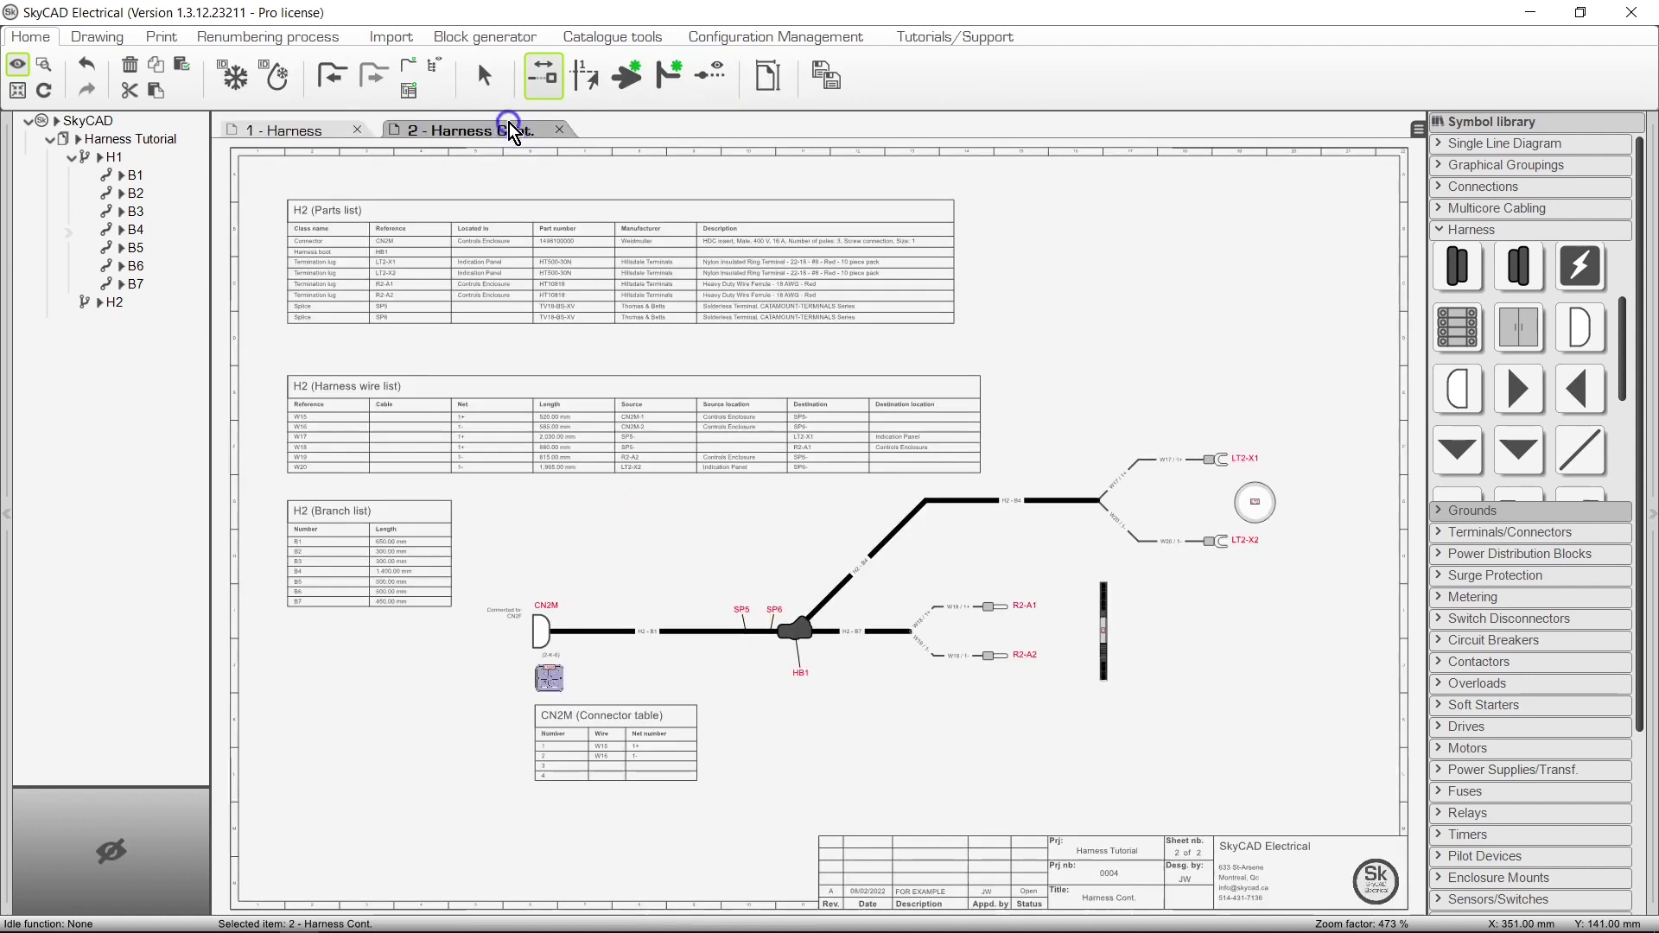
left_click(1583, 393)
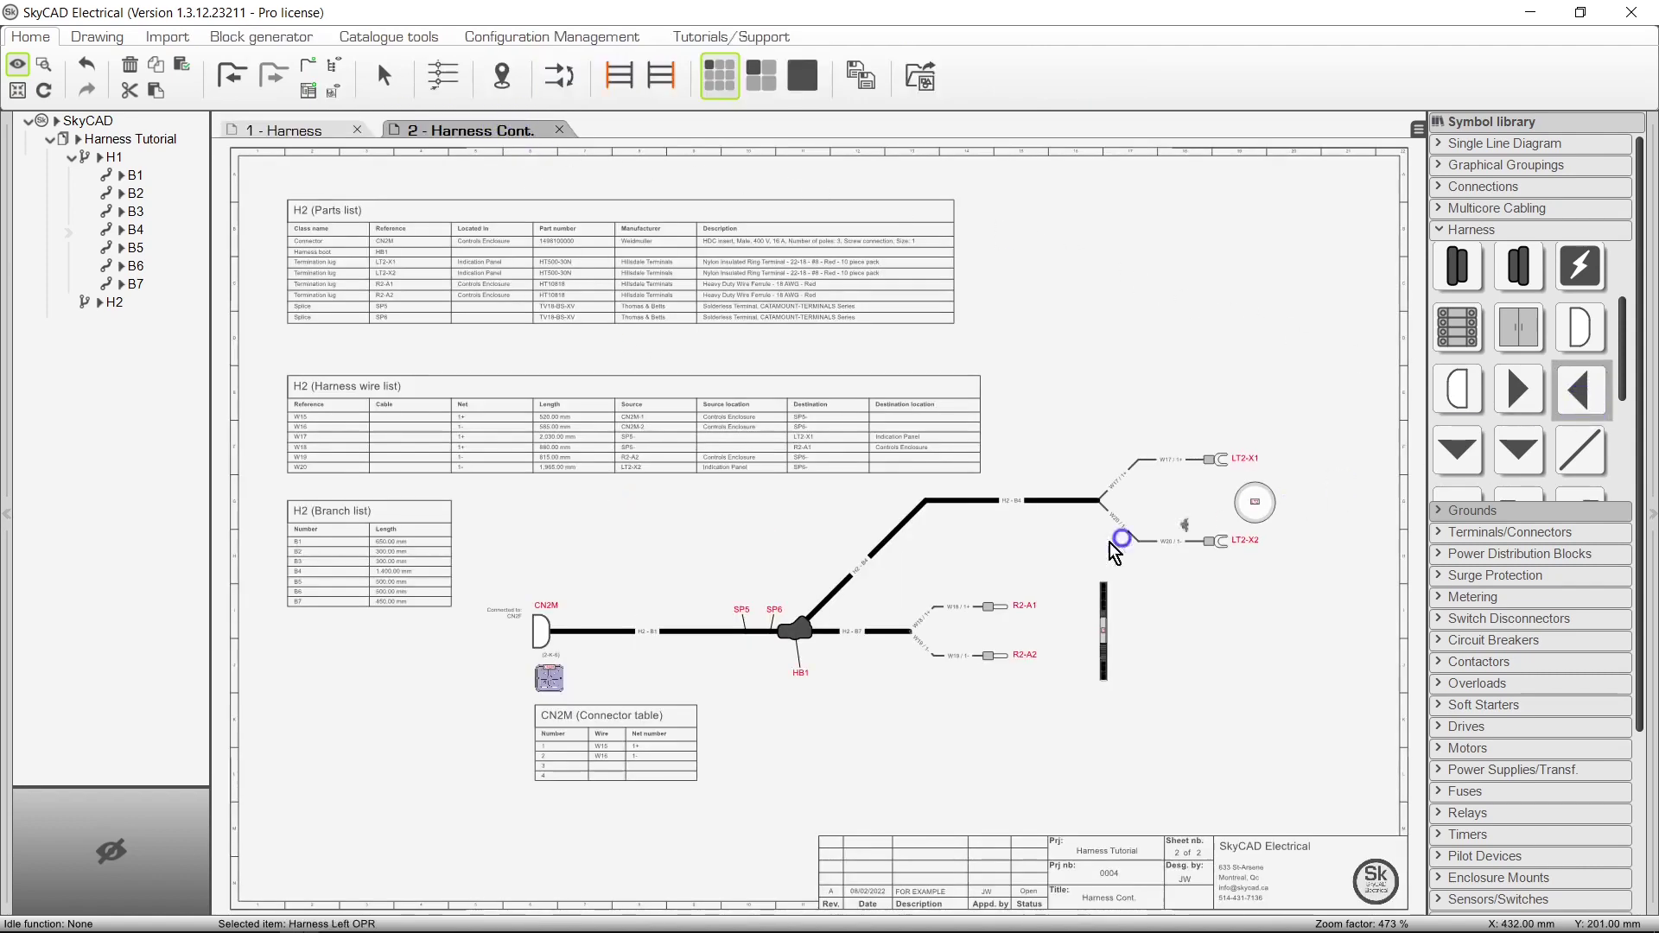
scroll(540, 635, "up", 5)
left_click(597, 650)
Link CN2M's off-page reference to CN2F's off-page reference on sheet 1
left_click(443, 76)
left_click(315, 130)
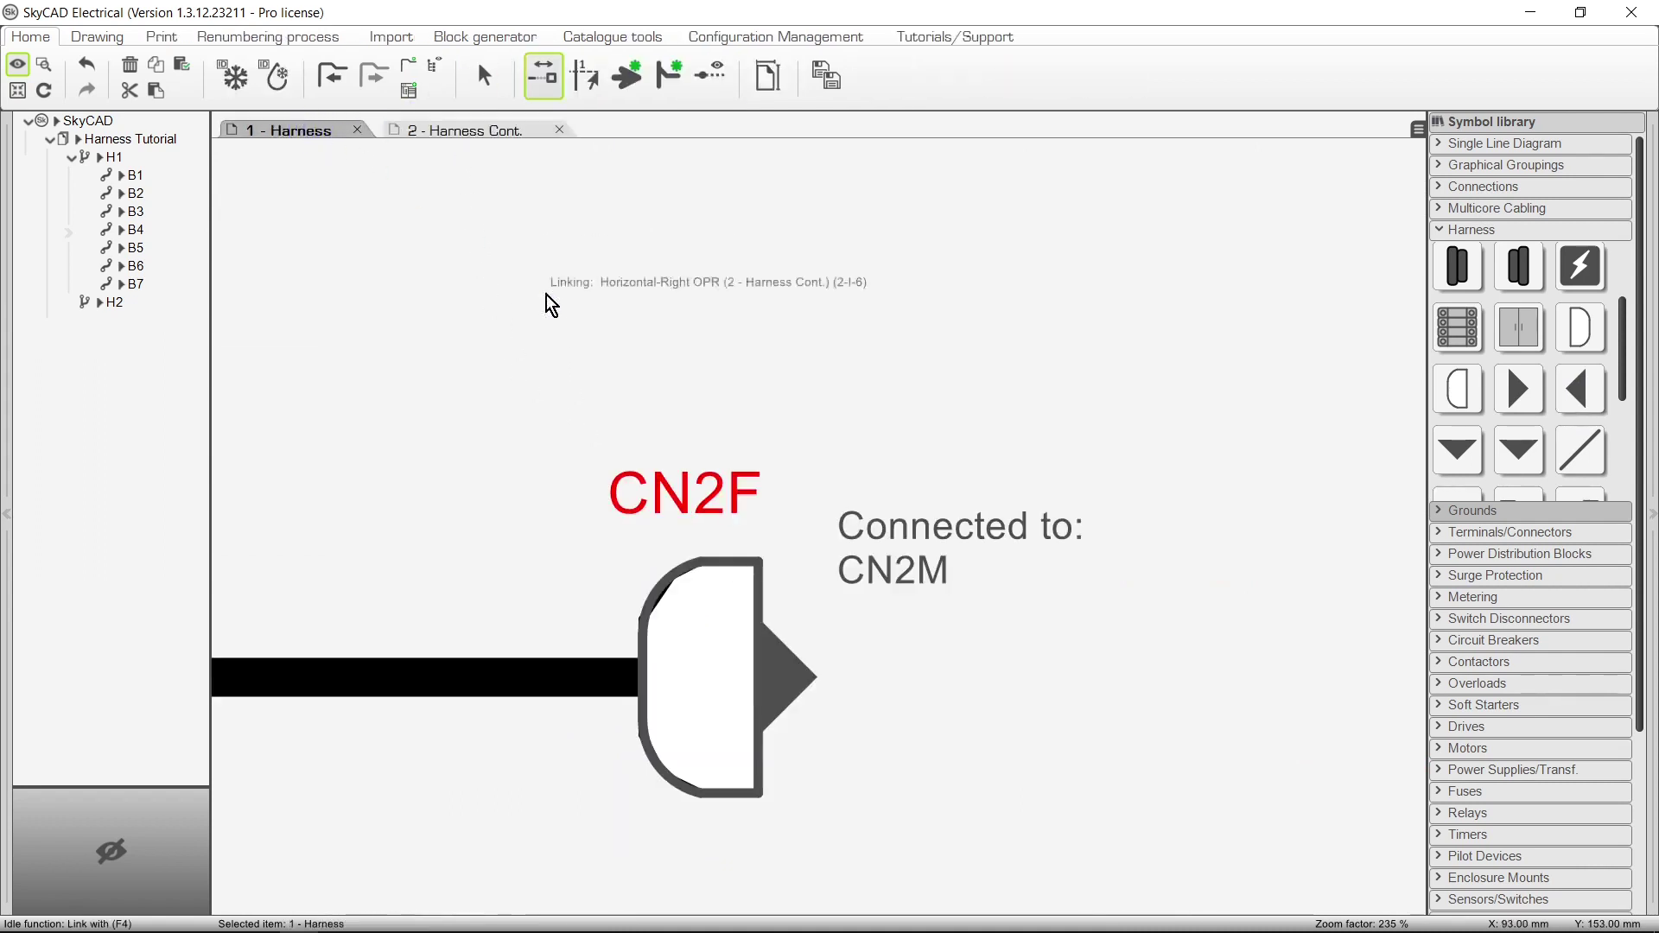
left_click(791, 684)
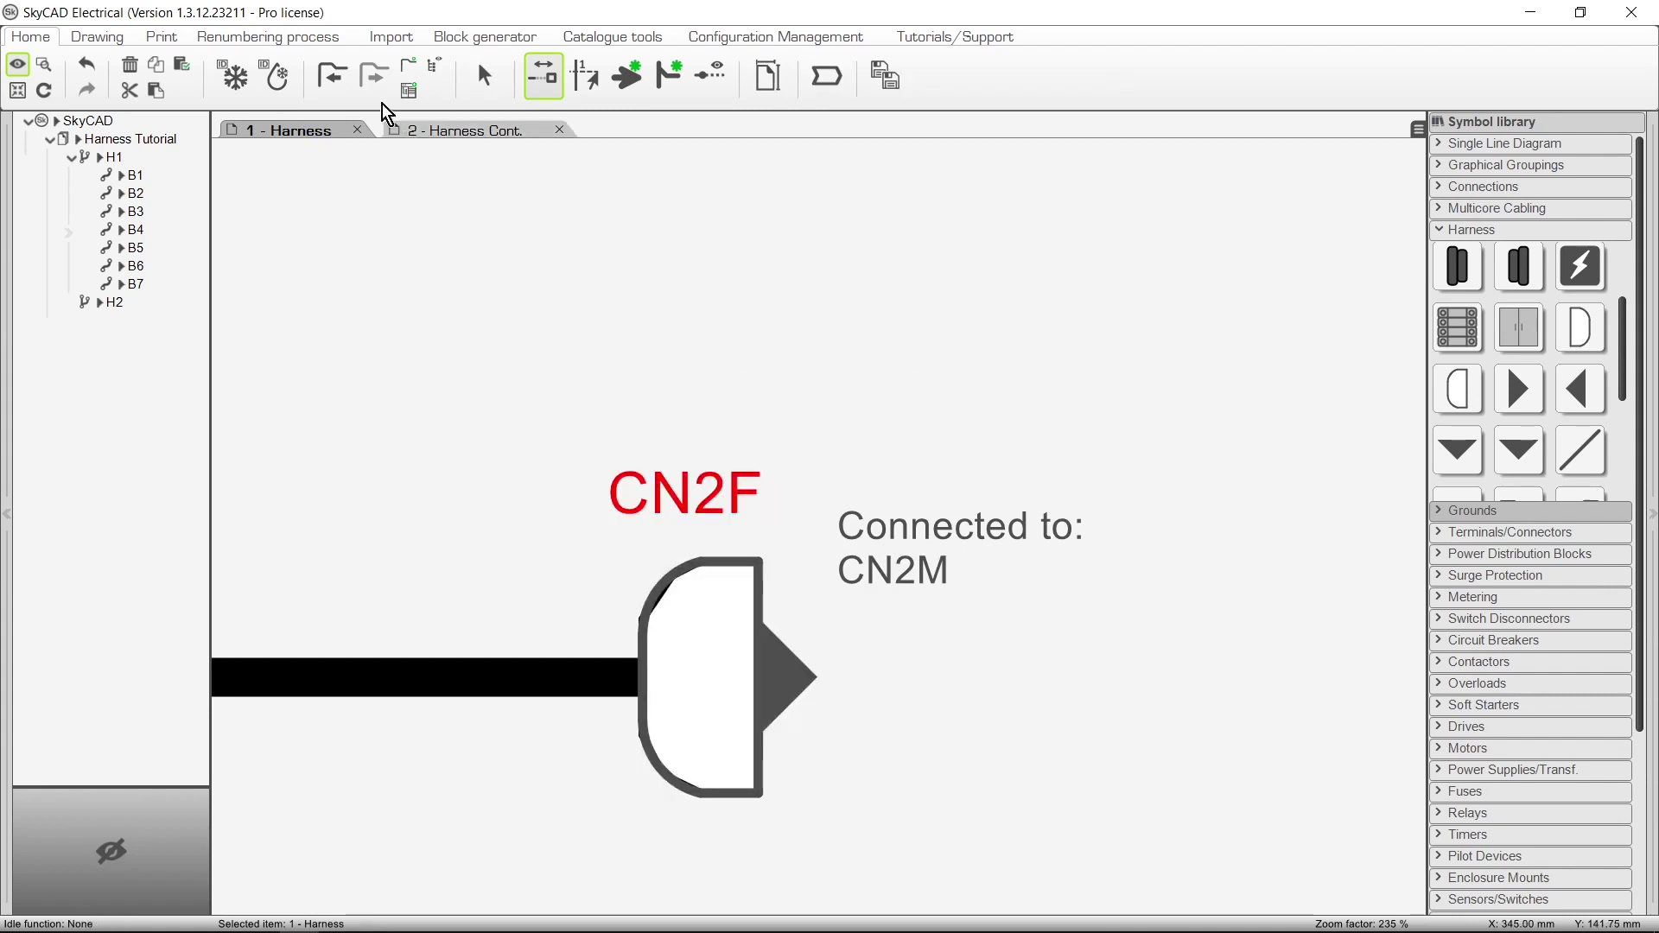
left_click(275, 38)
Renumber harness H1 so the FU1–CN2F branch becomes H1-B8, then follow the (2-I-6) cross-reference between sheets
left_click(125, 76)
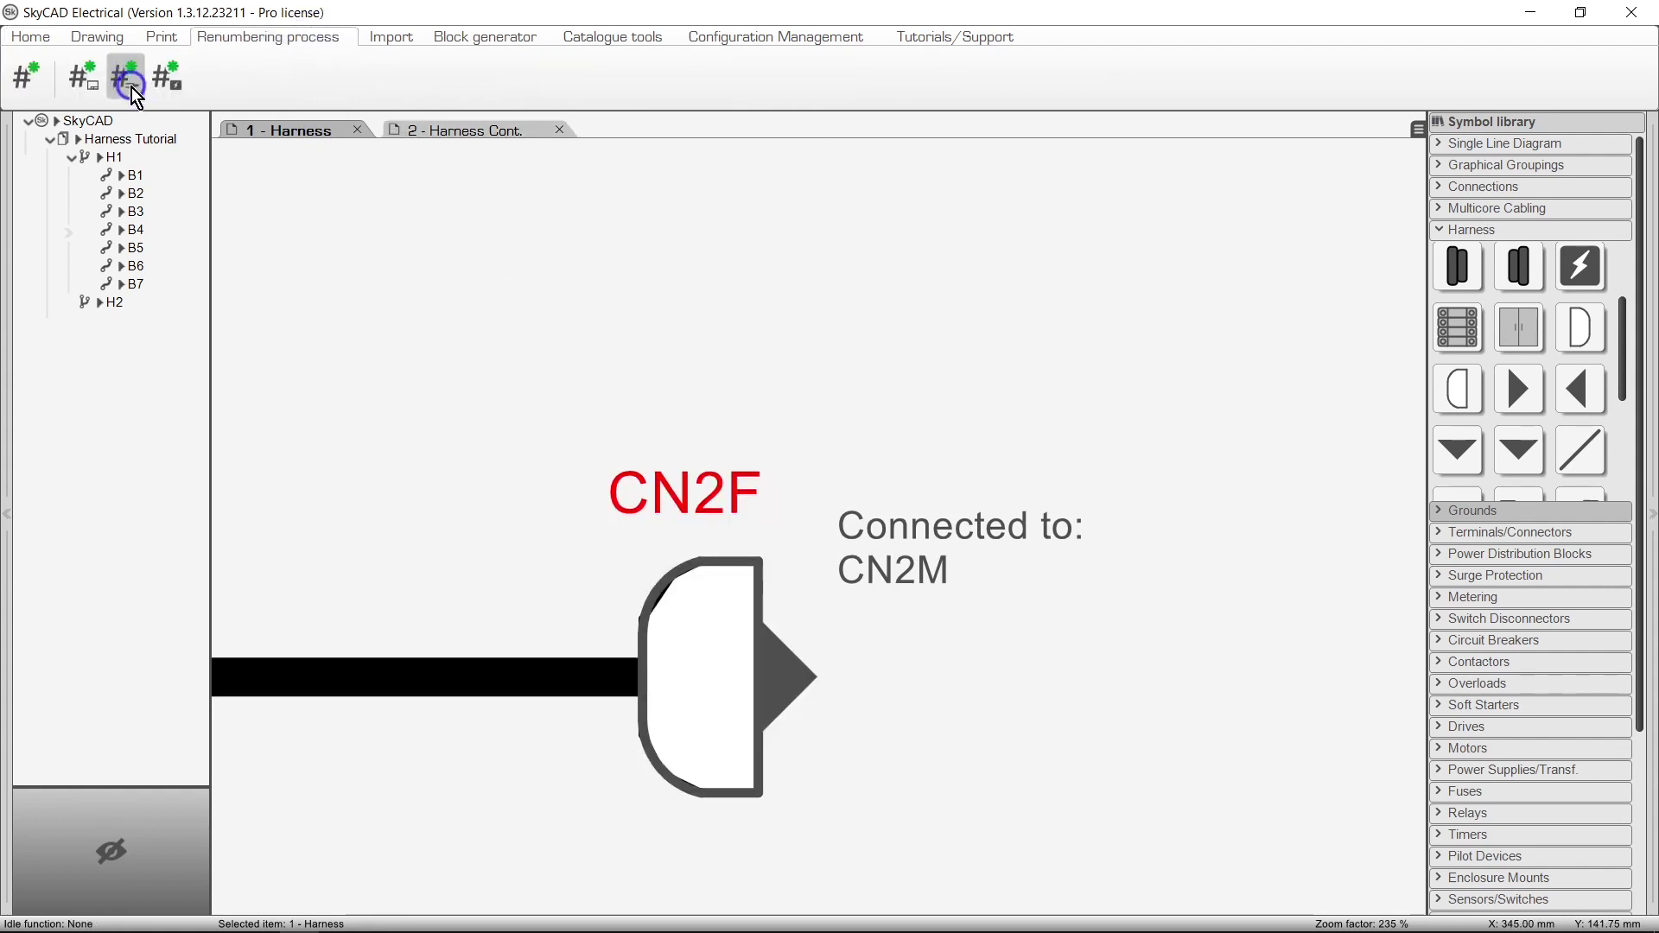
double_click(865, 670)
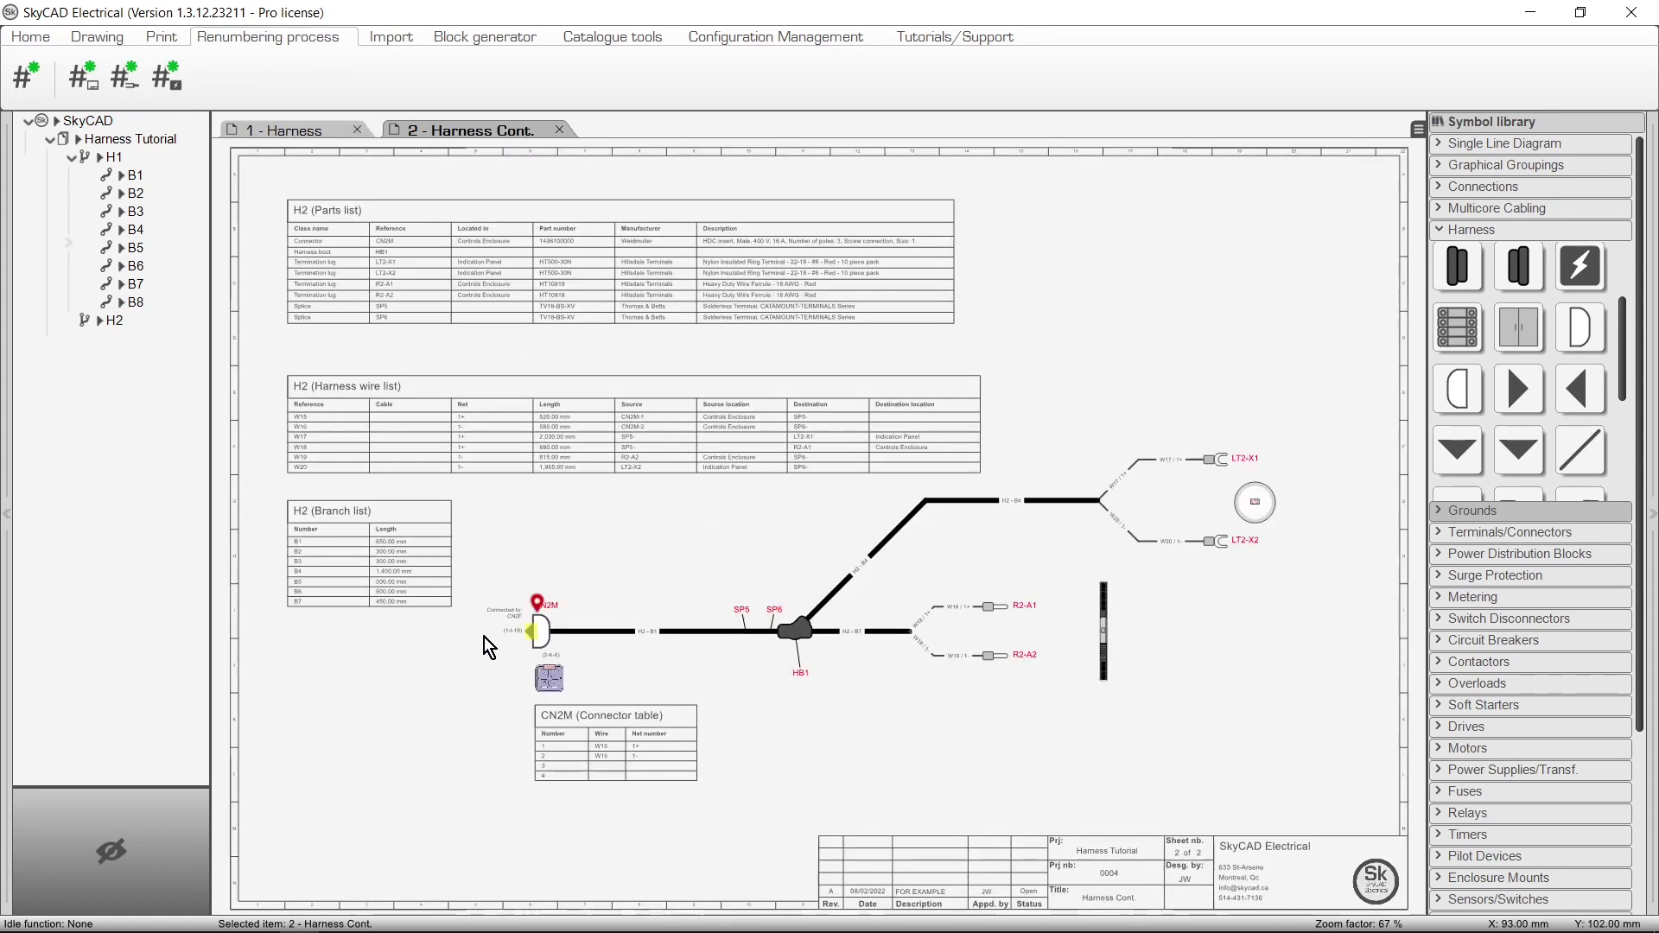
scroll(481, 637, "up", 5)
double_click(569, 654)
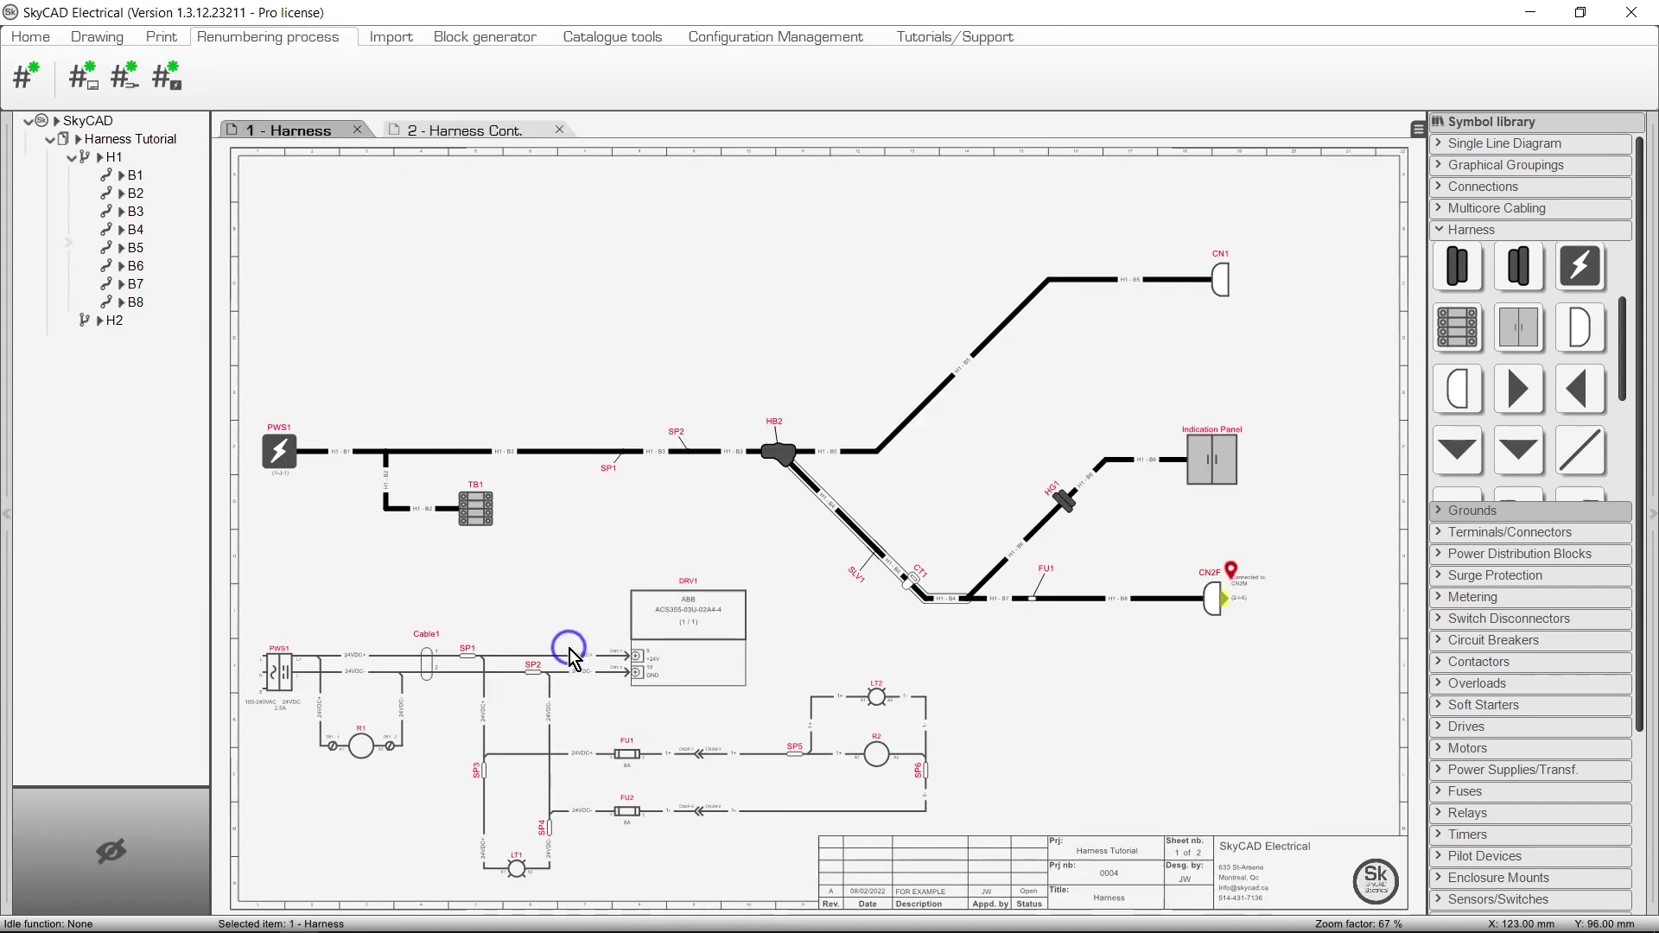
scroll(1260, 638, "up", 5)
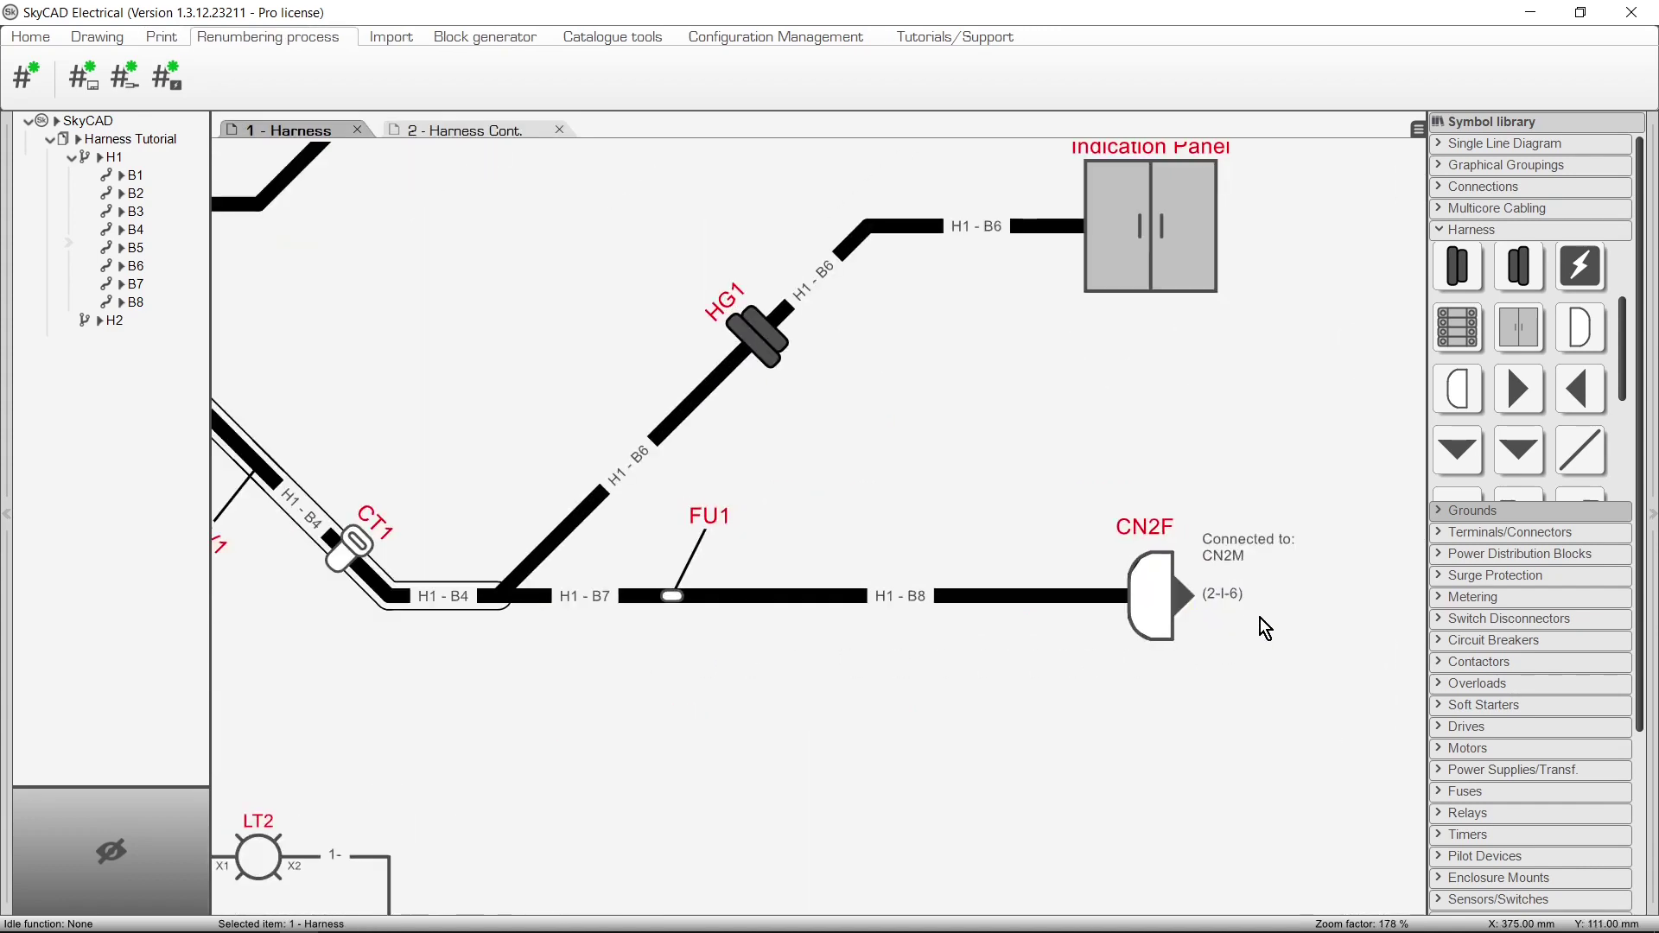
Place a Harness Branch Info length marker on H1-B6 reading 0.00 mm
left_click(1570, 475)
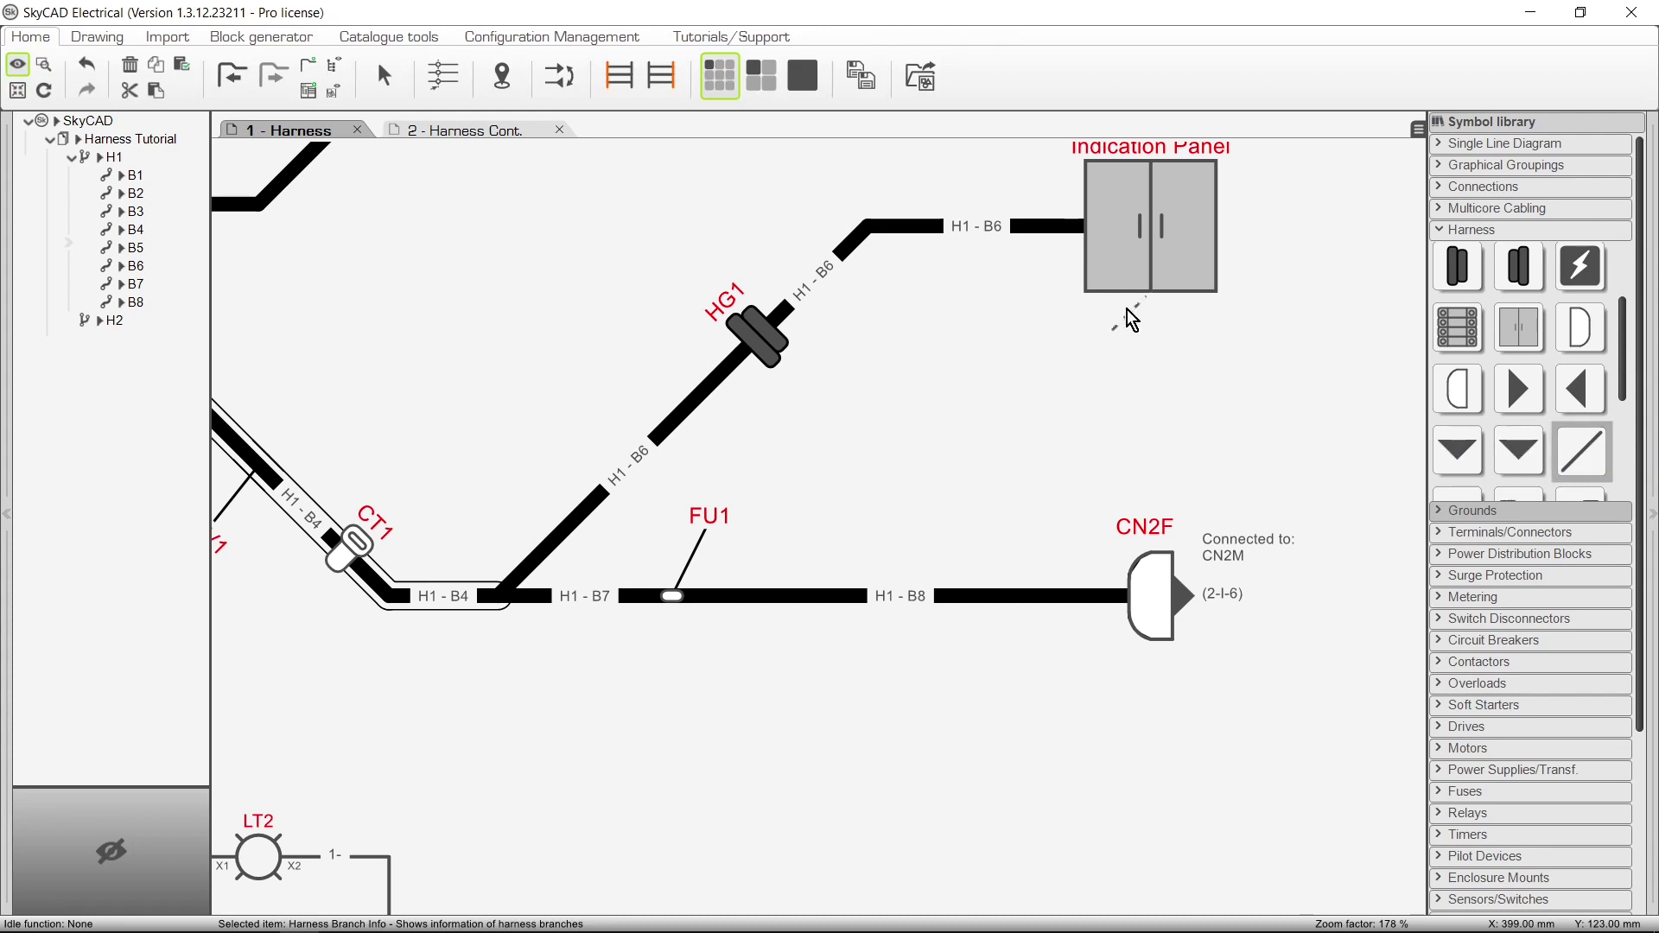
left_click(932, 231)
scroll(938, 226, "up", 5)
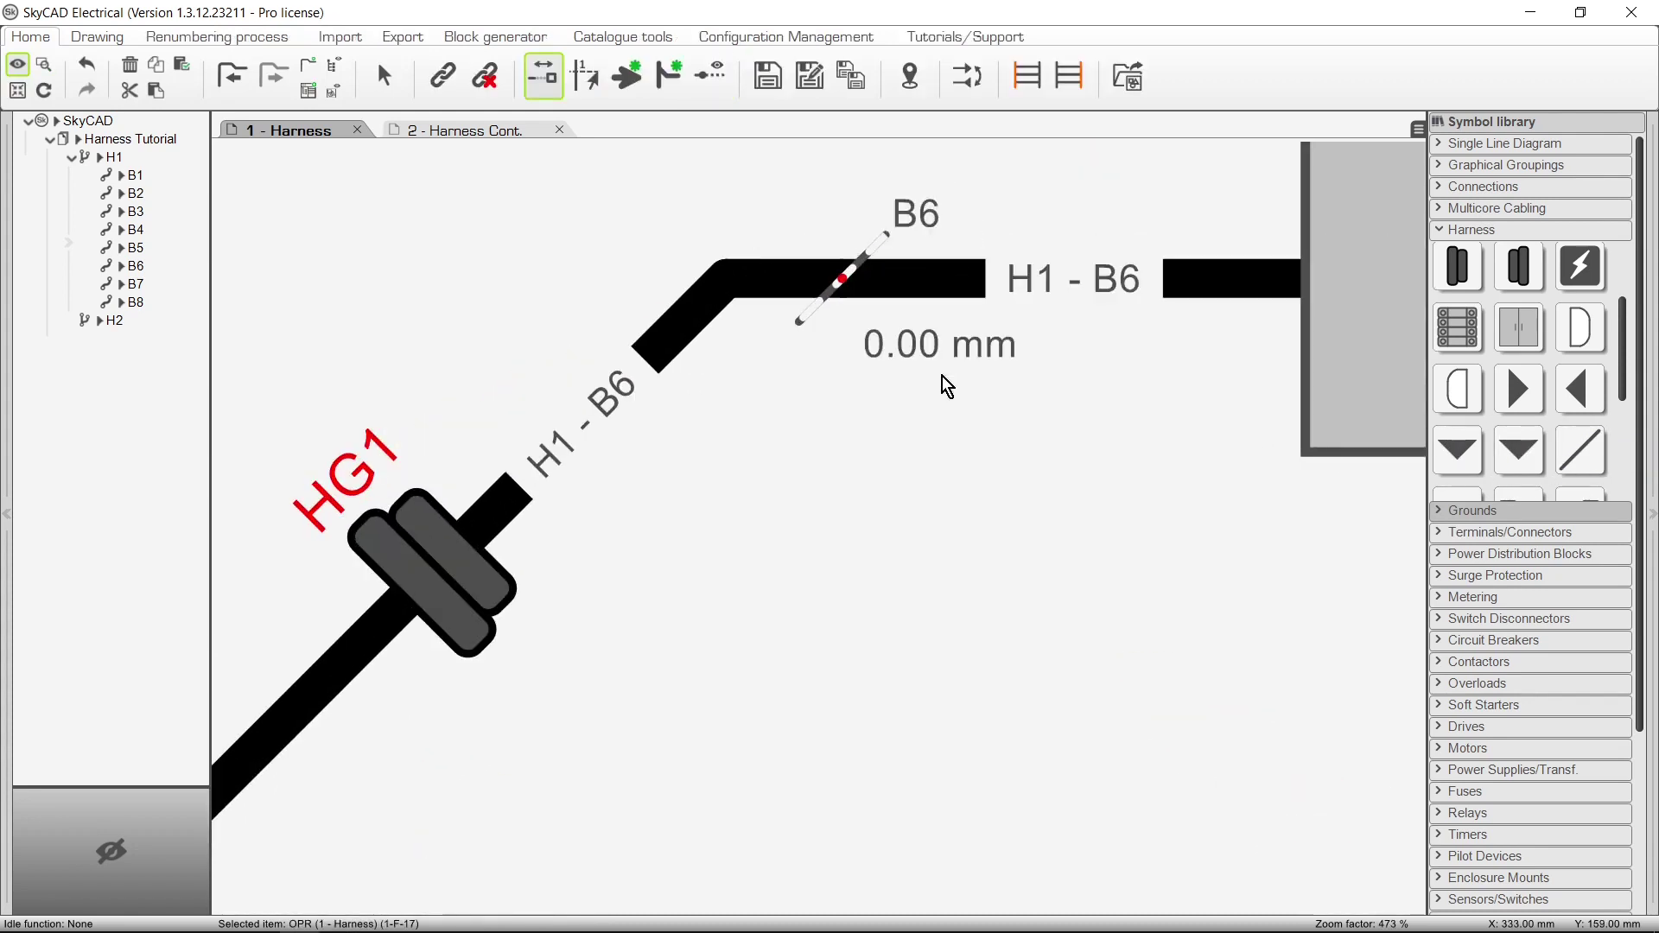
left_click(1628, 402)
left_click_drag(1628, 402, 1624, 494)
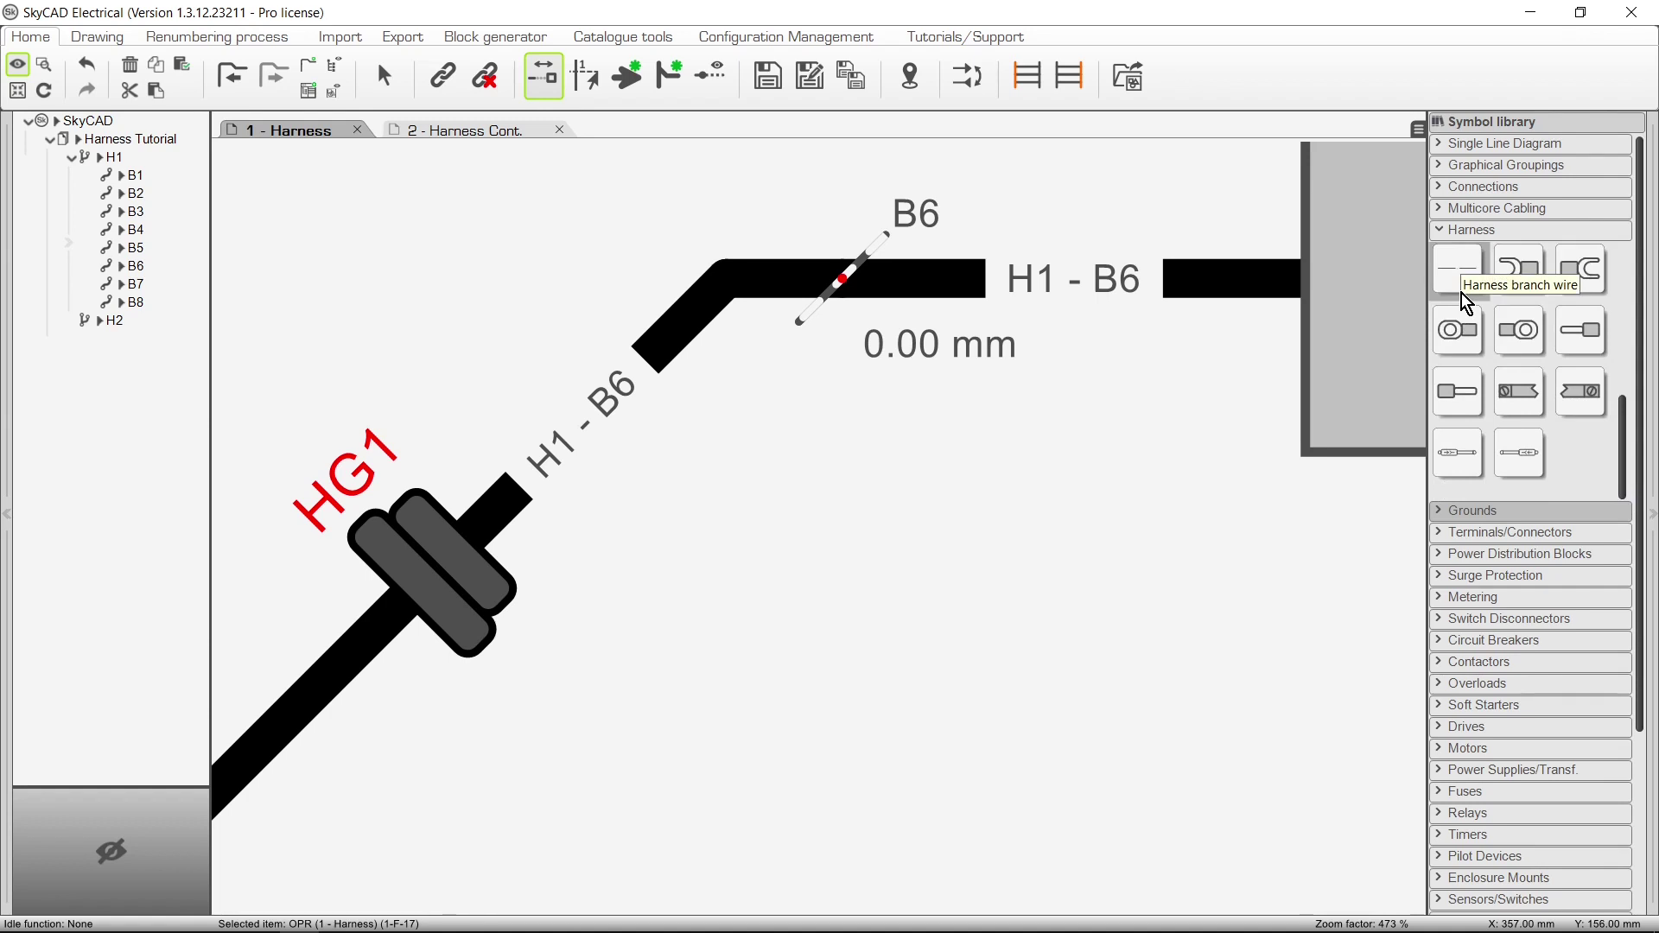
key("Escape")
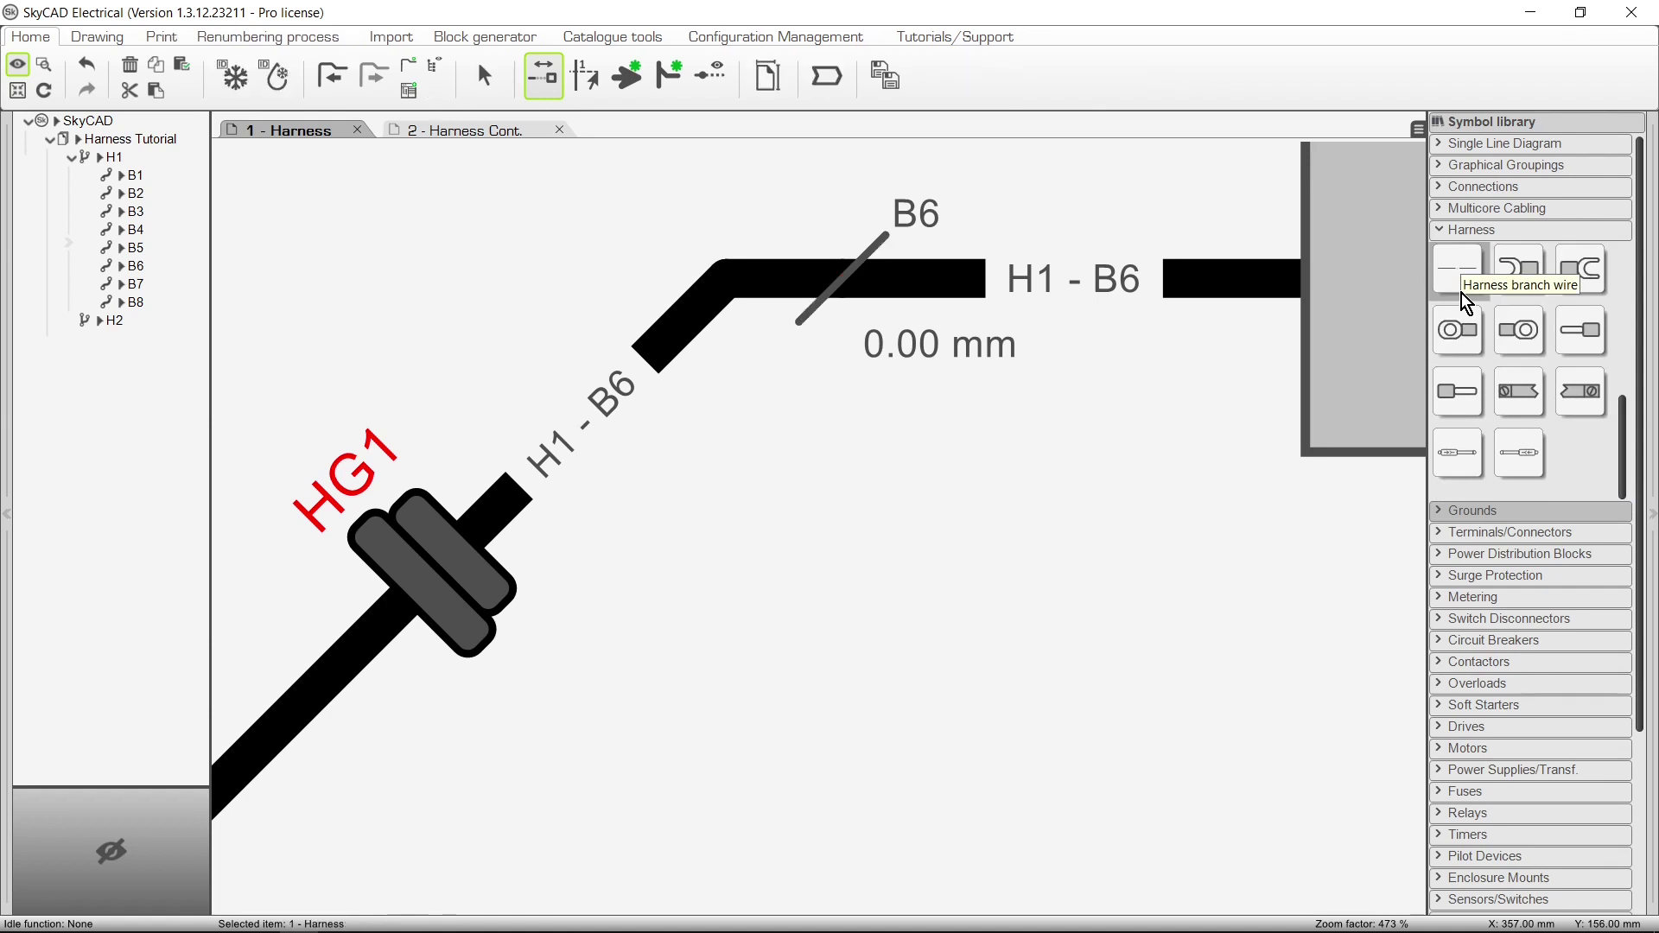
scroll(1278, 378, "down", 5)
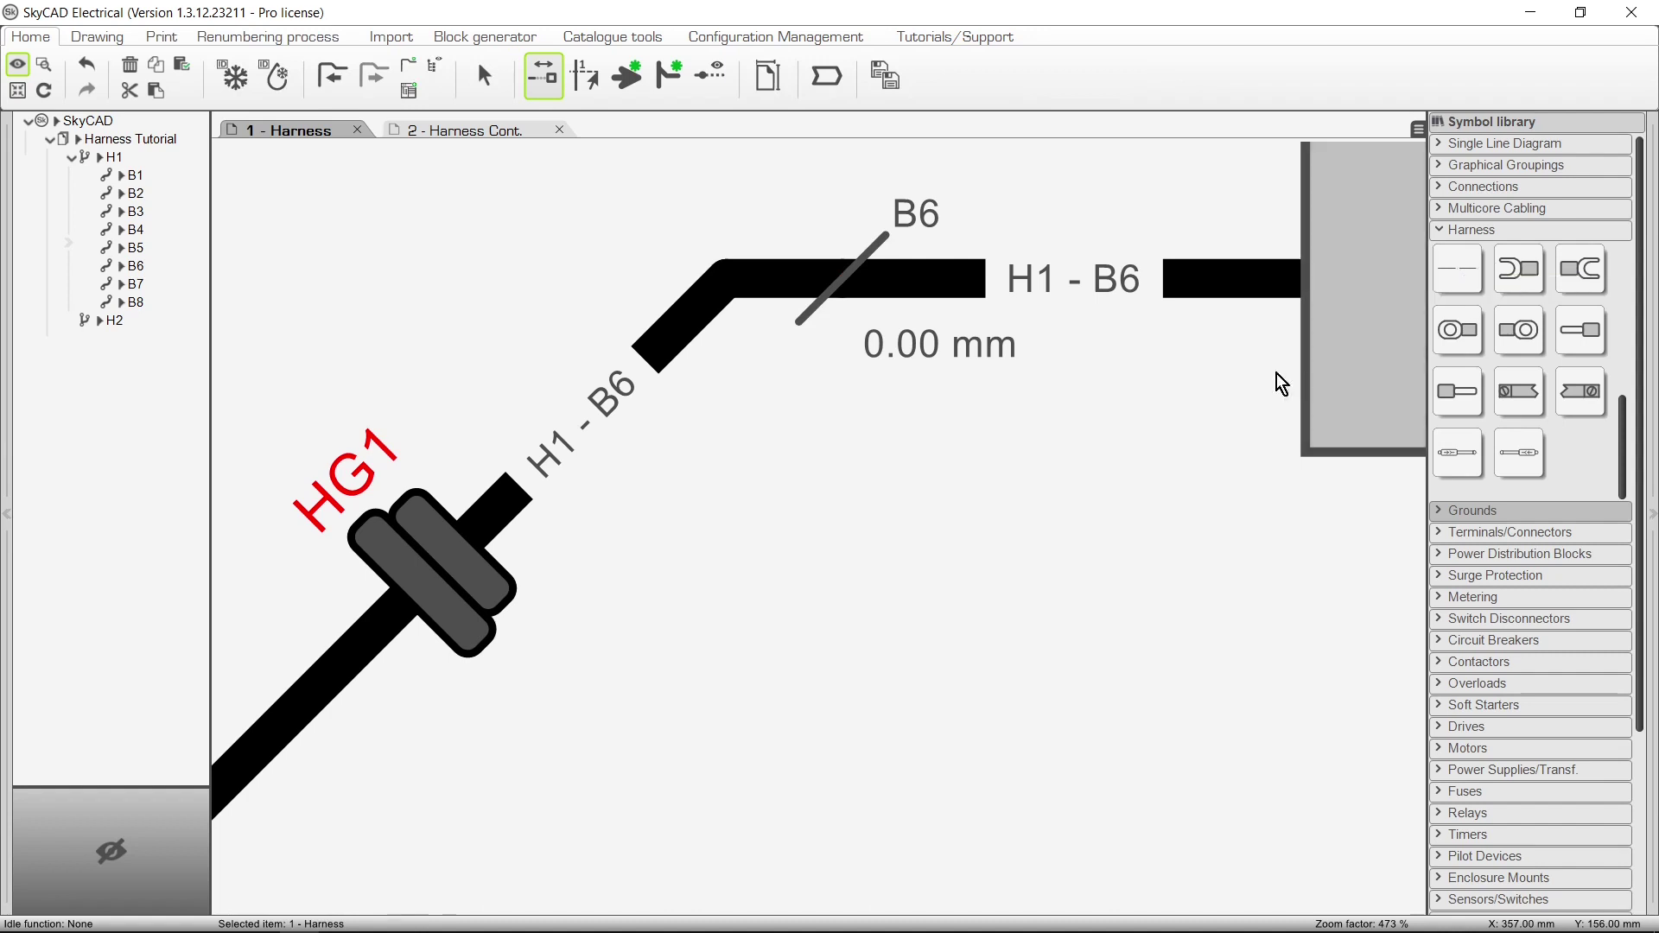
scroll(544, 574, "up", 2)
Cut the Indication Panel and draw two branch wires splitting up and down from the H1-B6 end
right_click(763, 501)
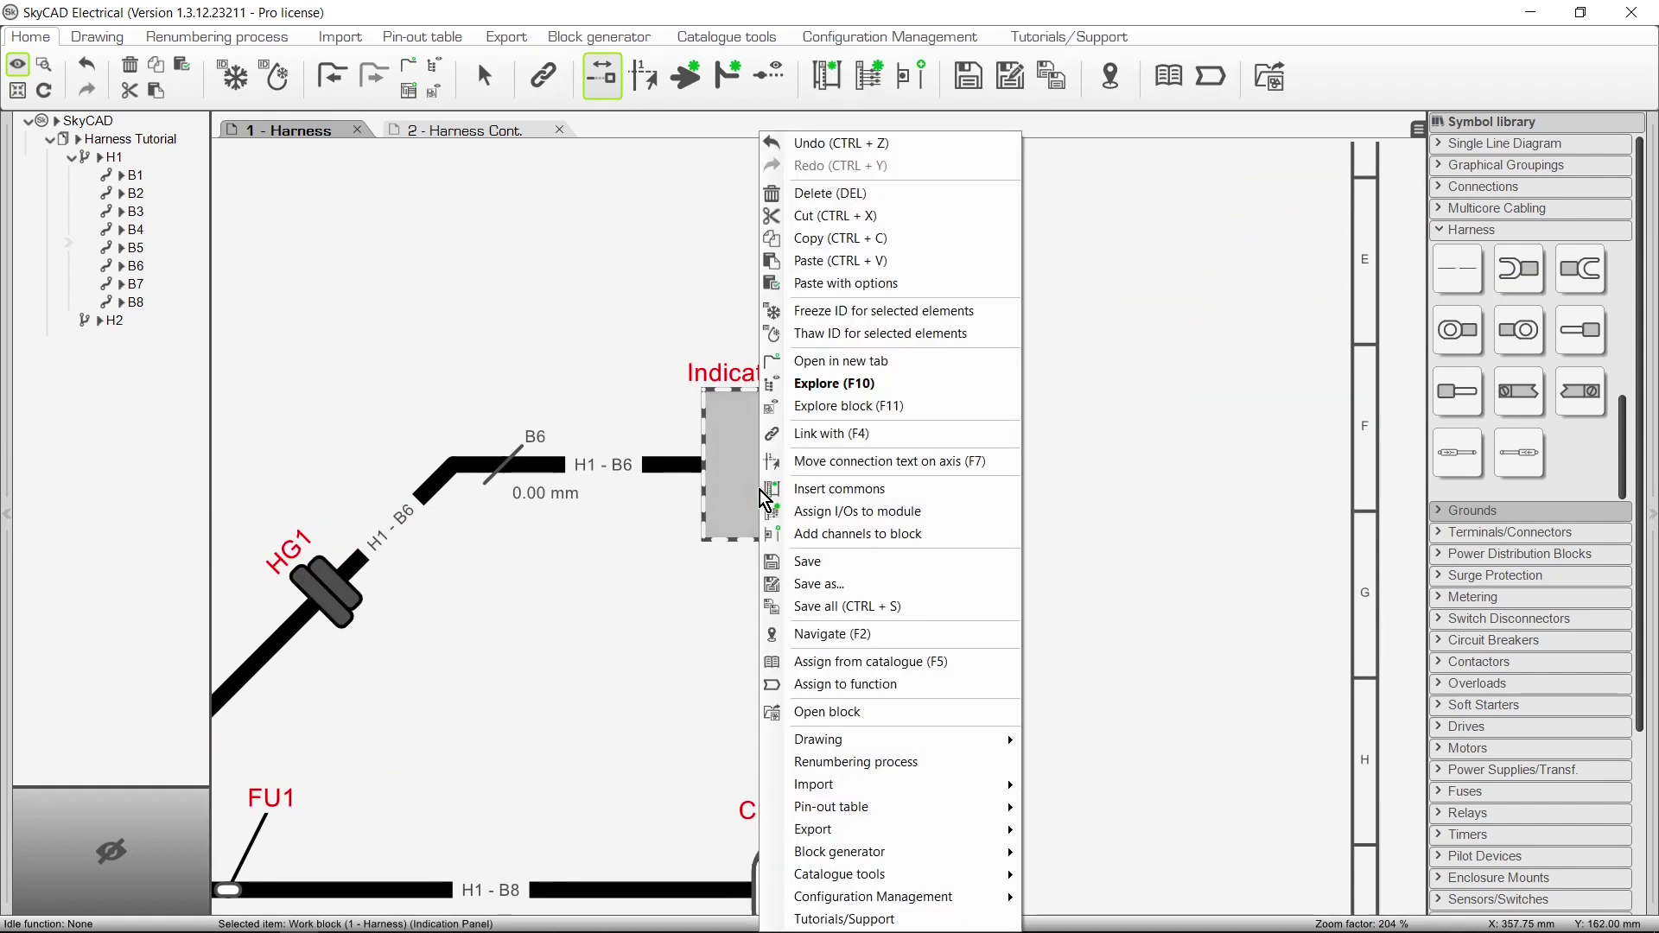
left_click(951, 214)
left_click(1458, 270)
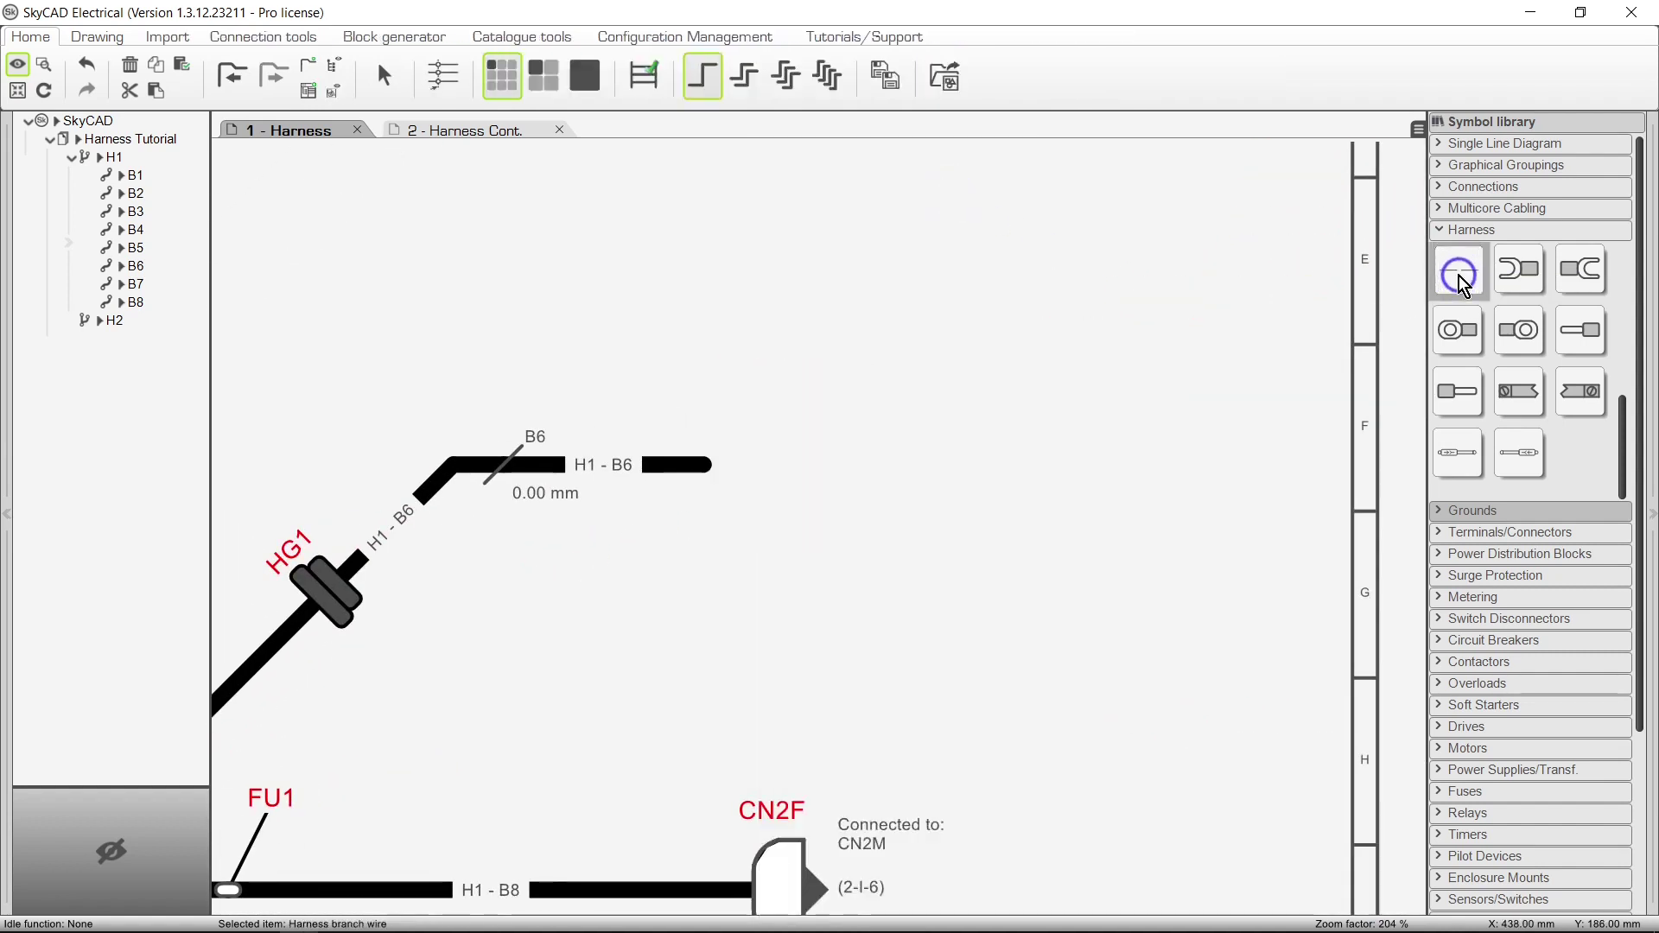
left_click(707, 466)
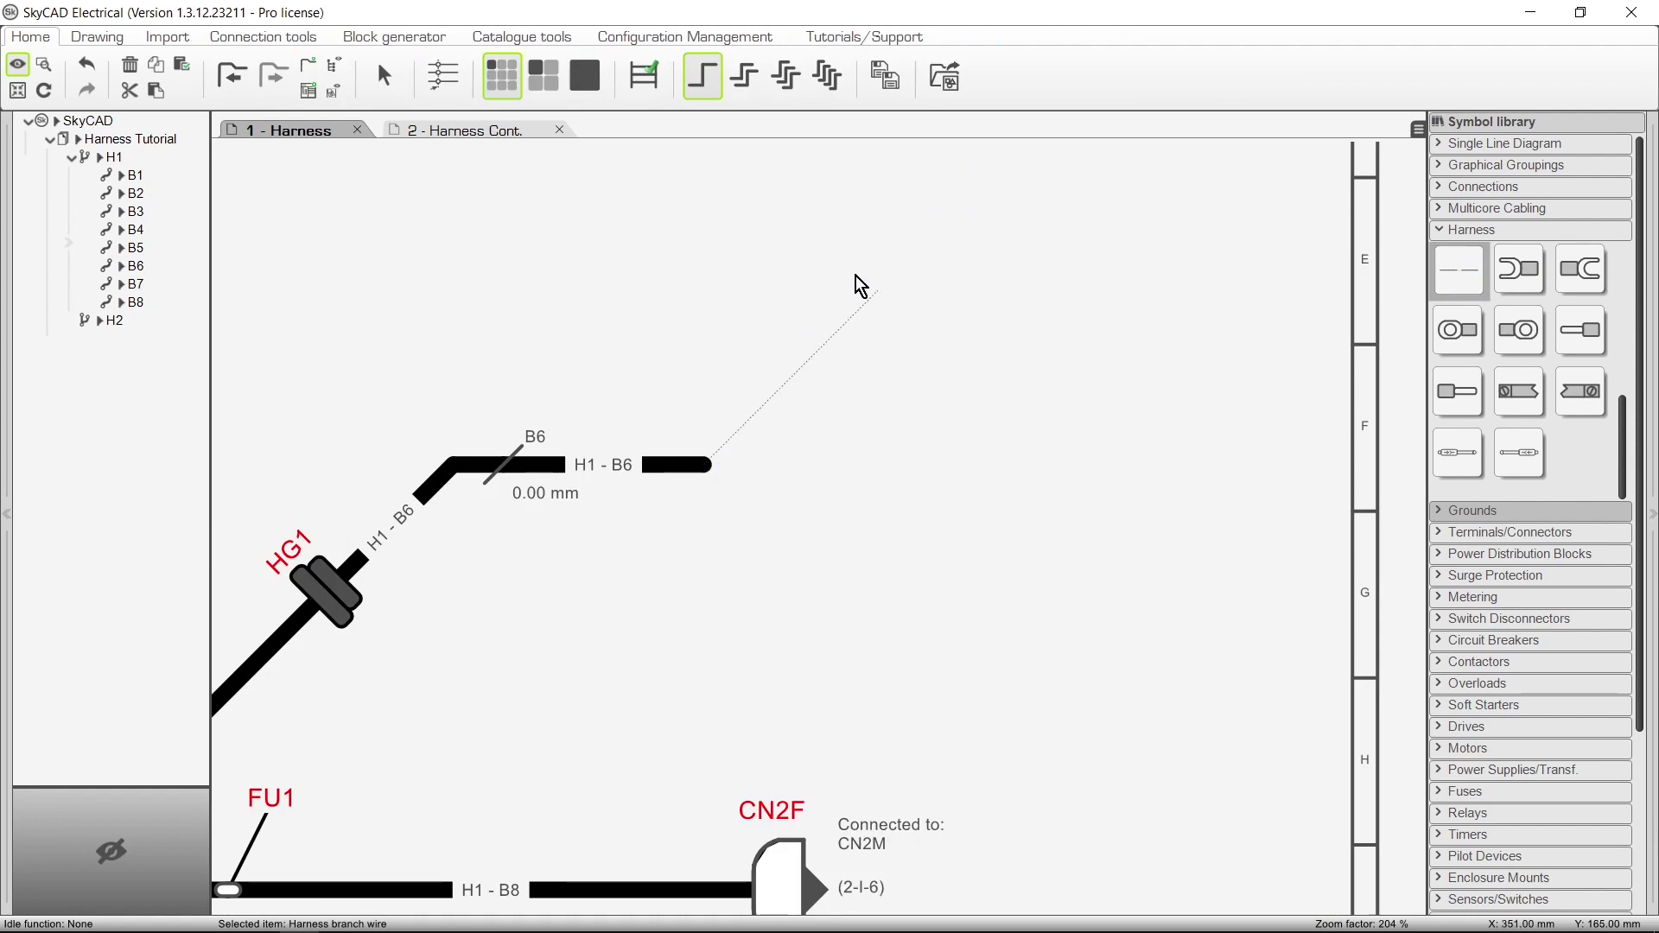
left_click(929, 238)
left_click(707, 466)
left_click(919, 673)
left_click(963, 674)
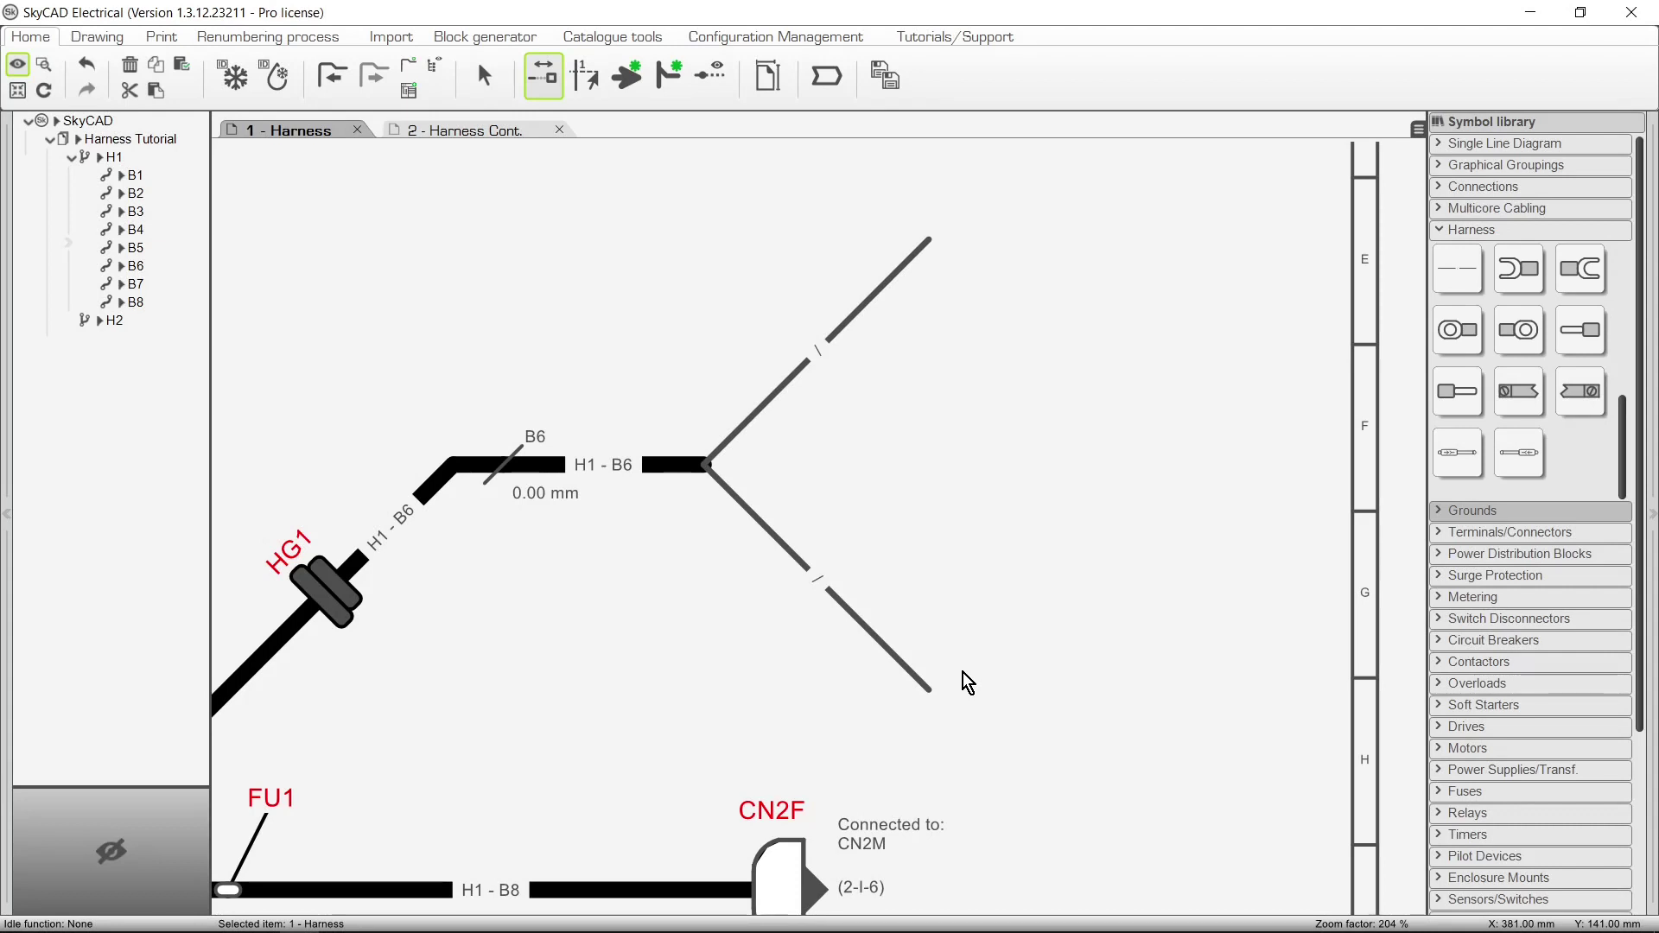
left_click(1566, 292)
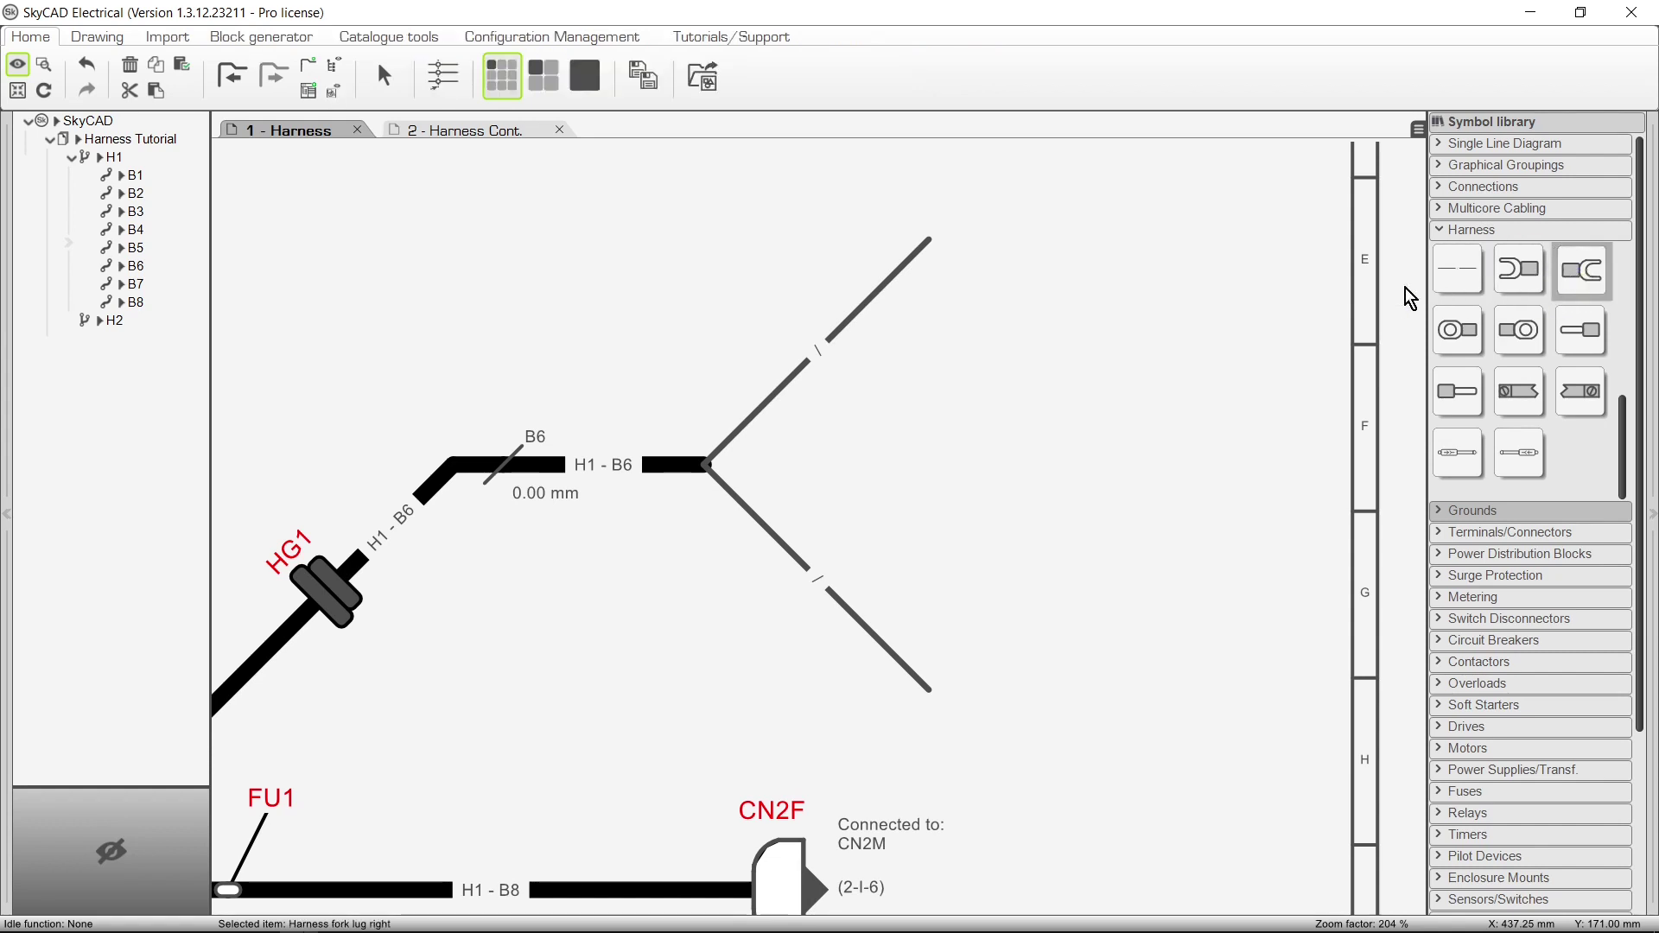
End the upper and lower wires with fork lugs LT1-X1 and LT1-X2, then renumber branches to H1-B1–B10
left_click(935, 237)
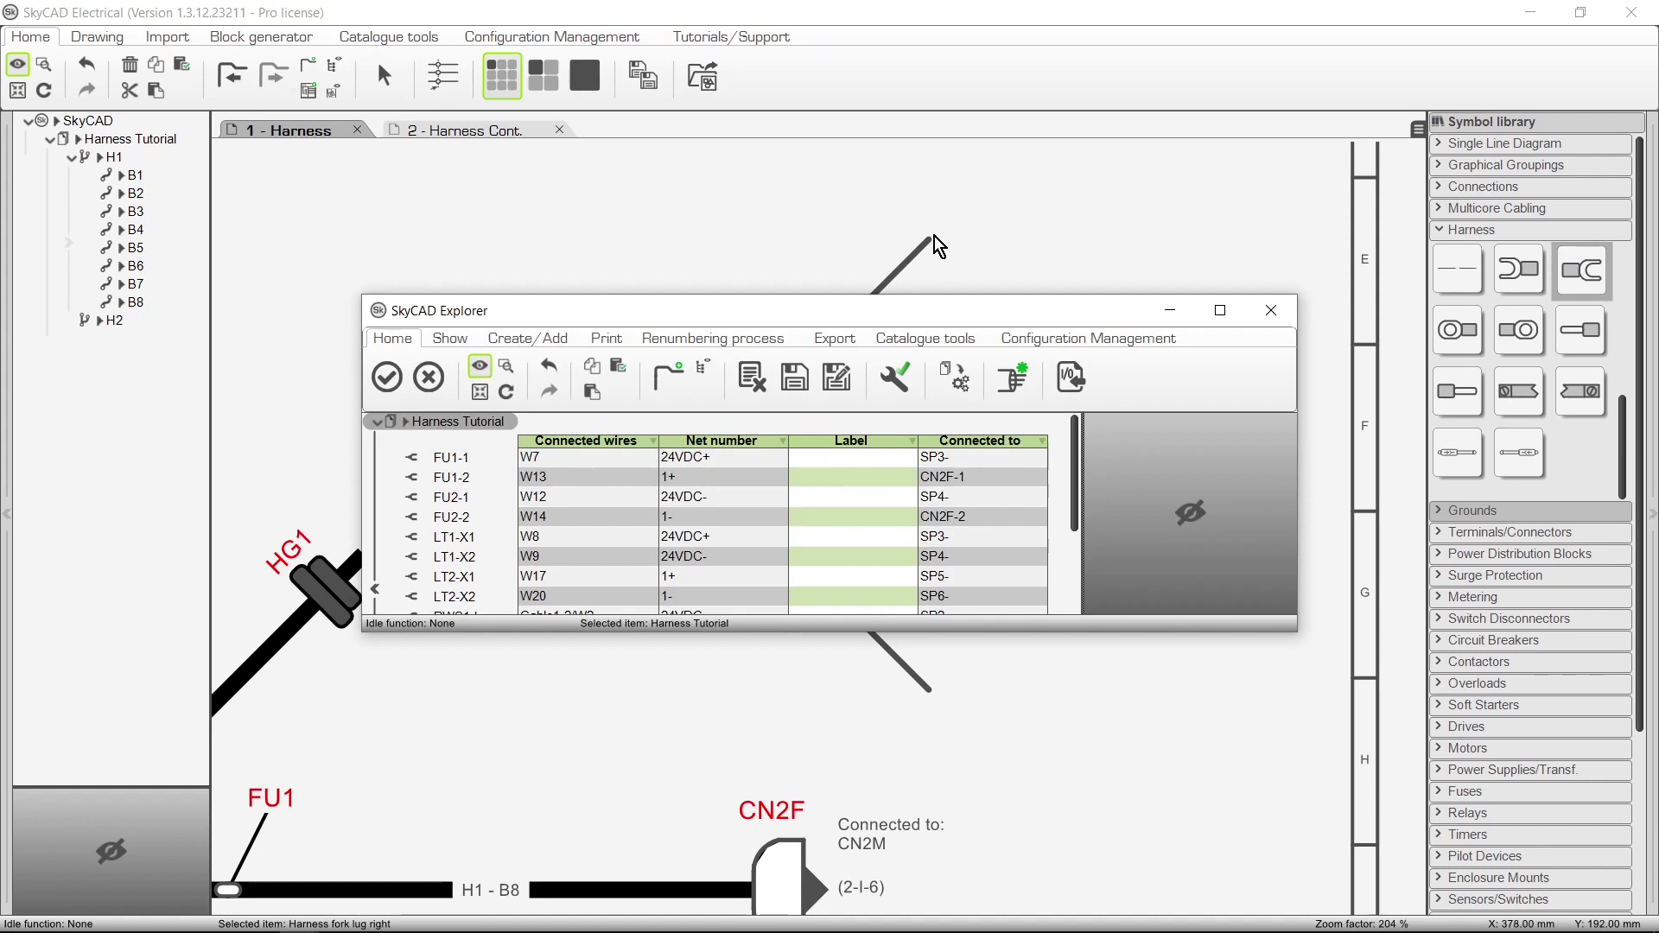
left_click(465, 537)
left_click(386, 377)
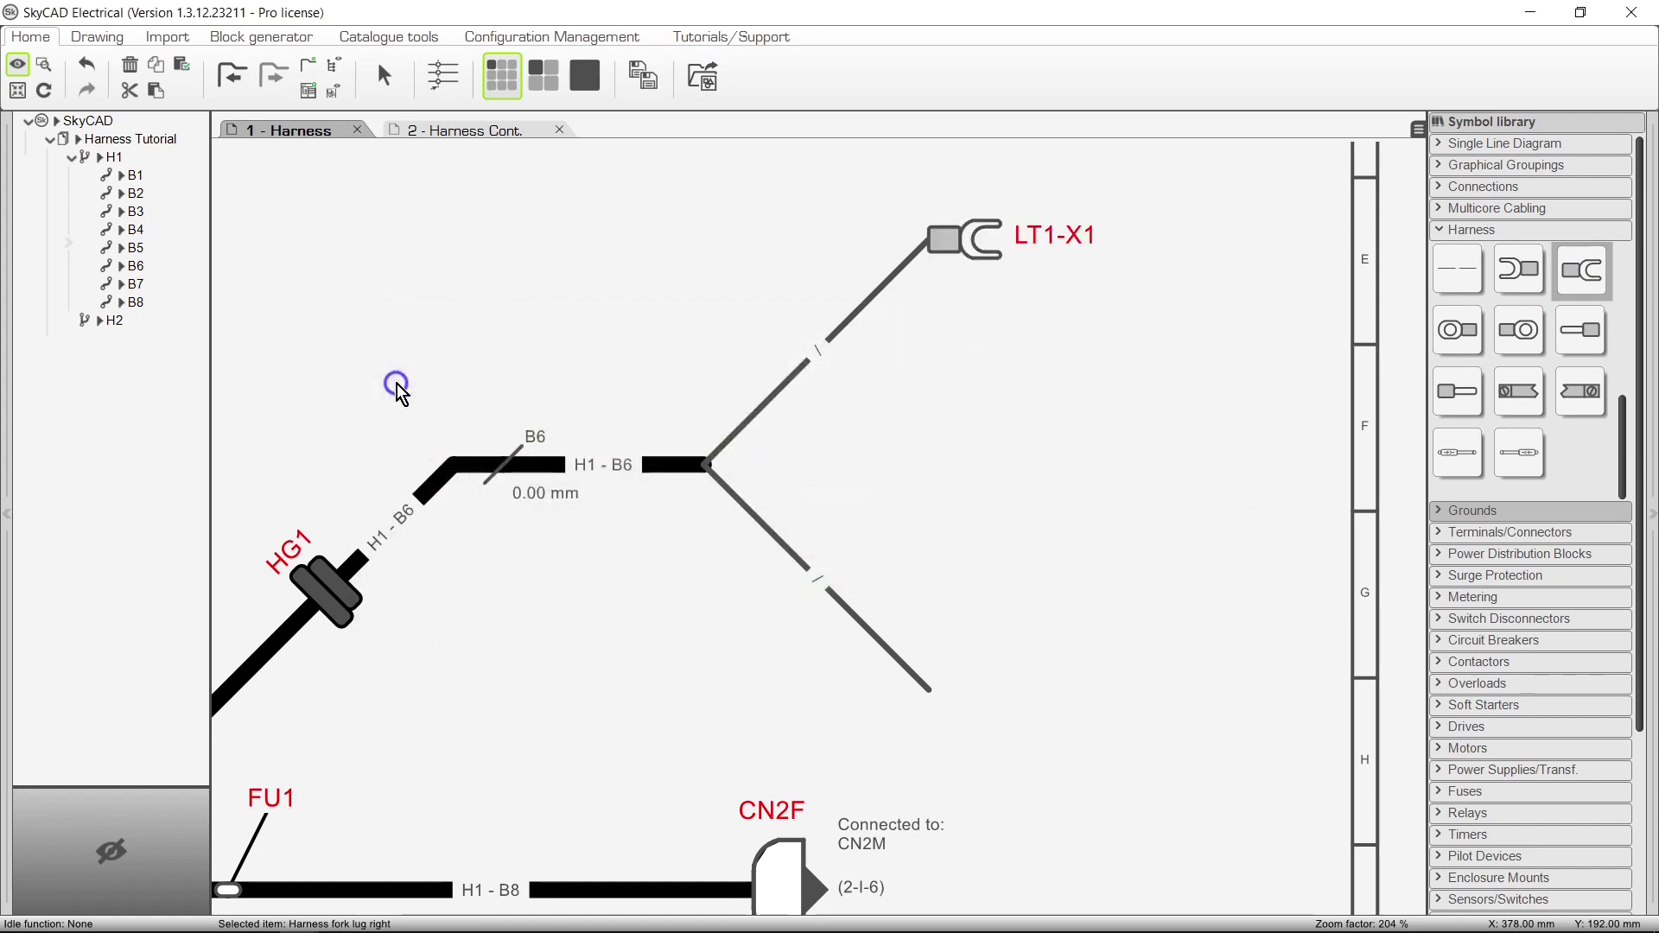
left_click(1578, 280)
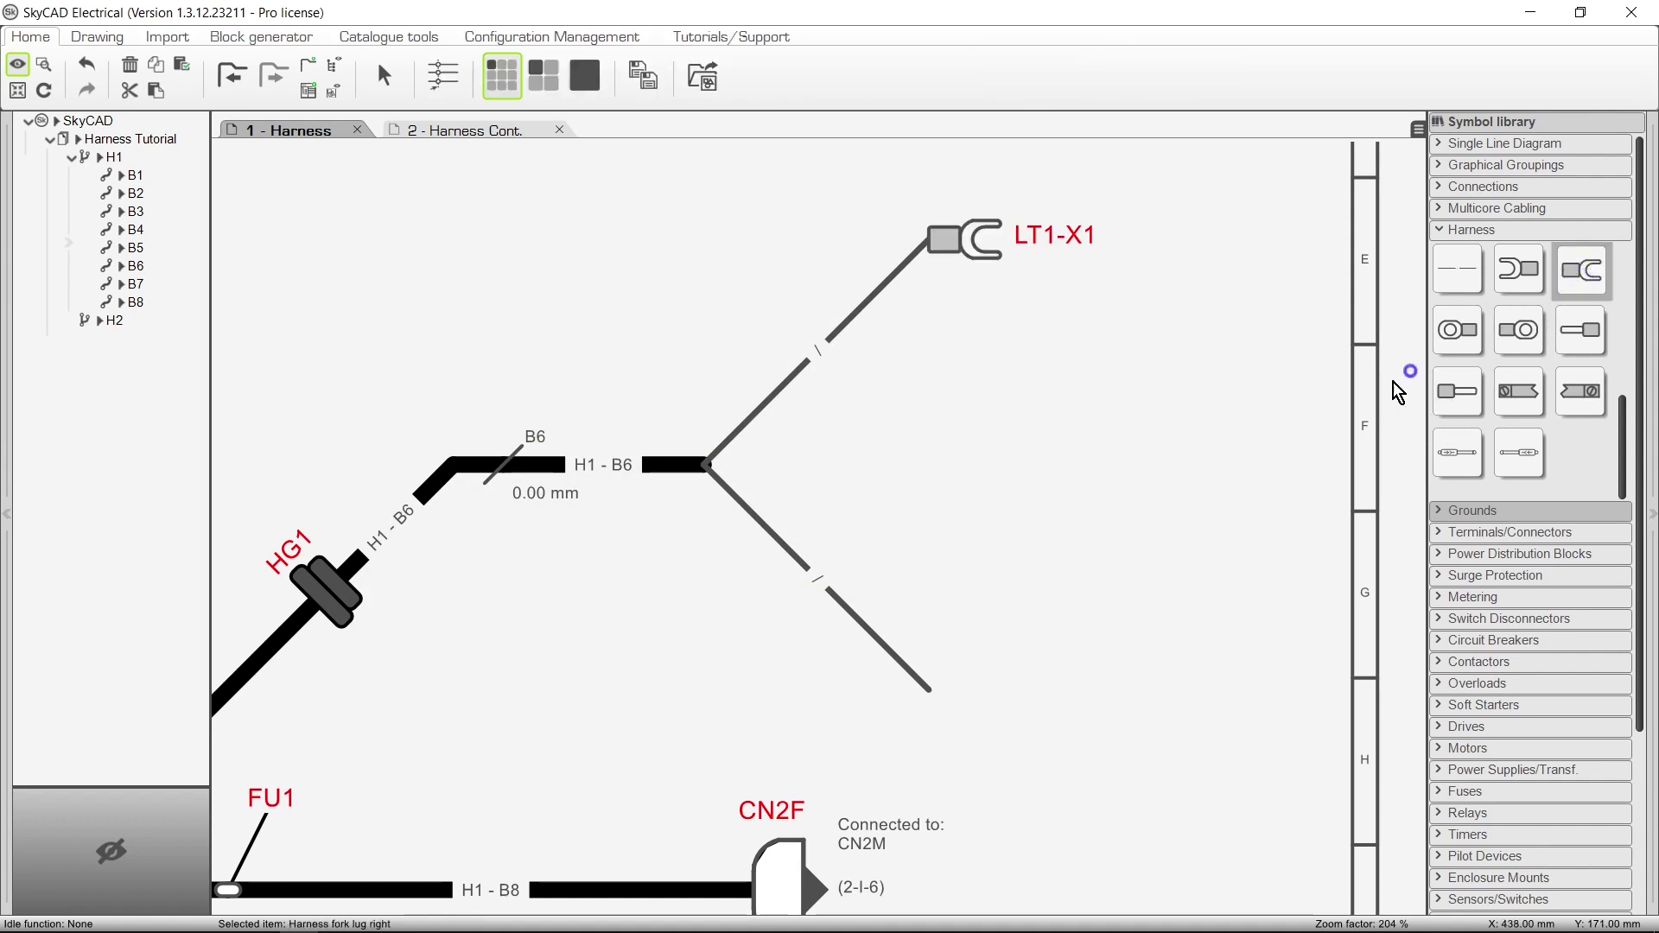
left_click(932, 697)
left_click(458, 556)
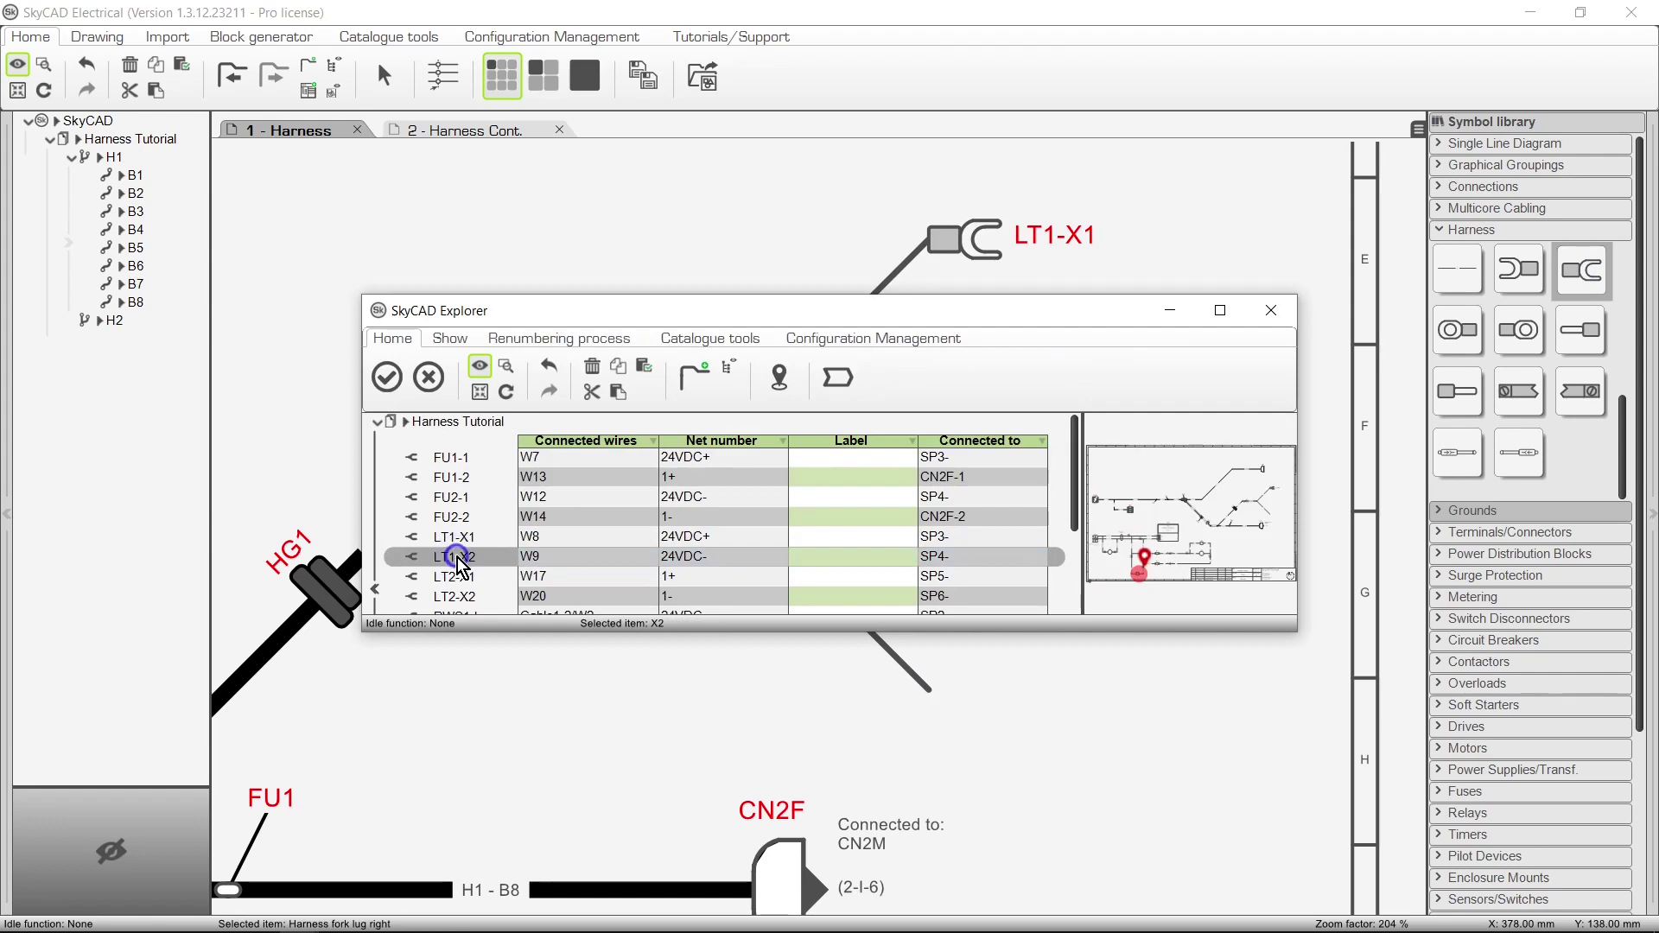
left_click(387, 377)
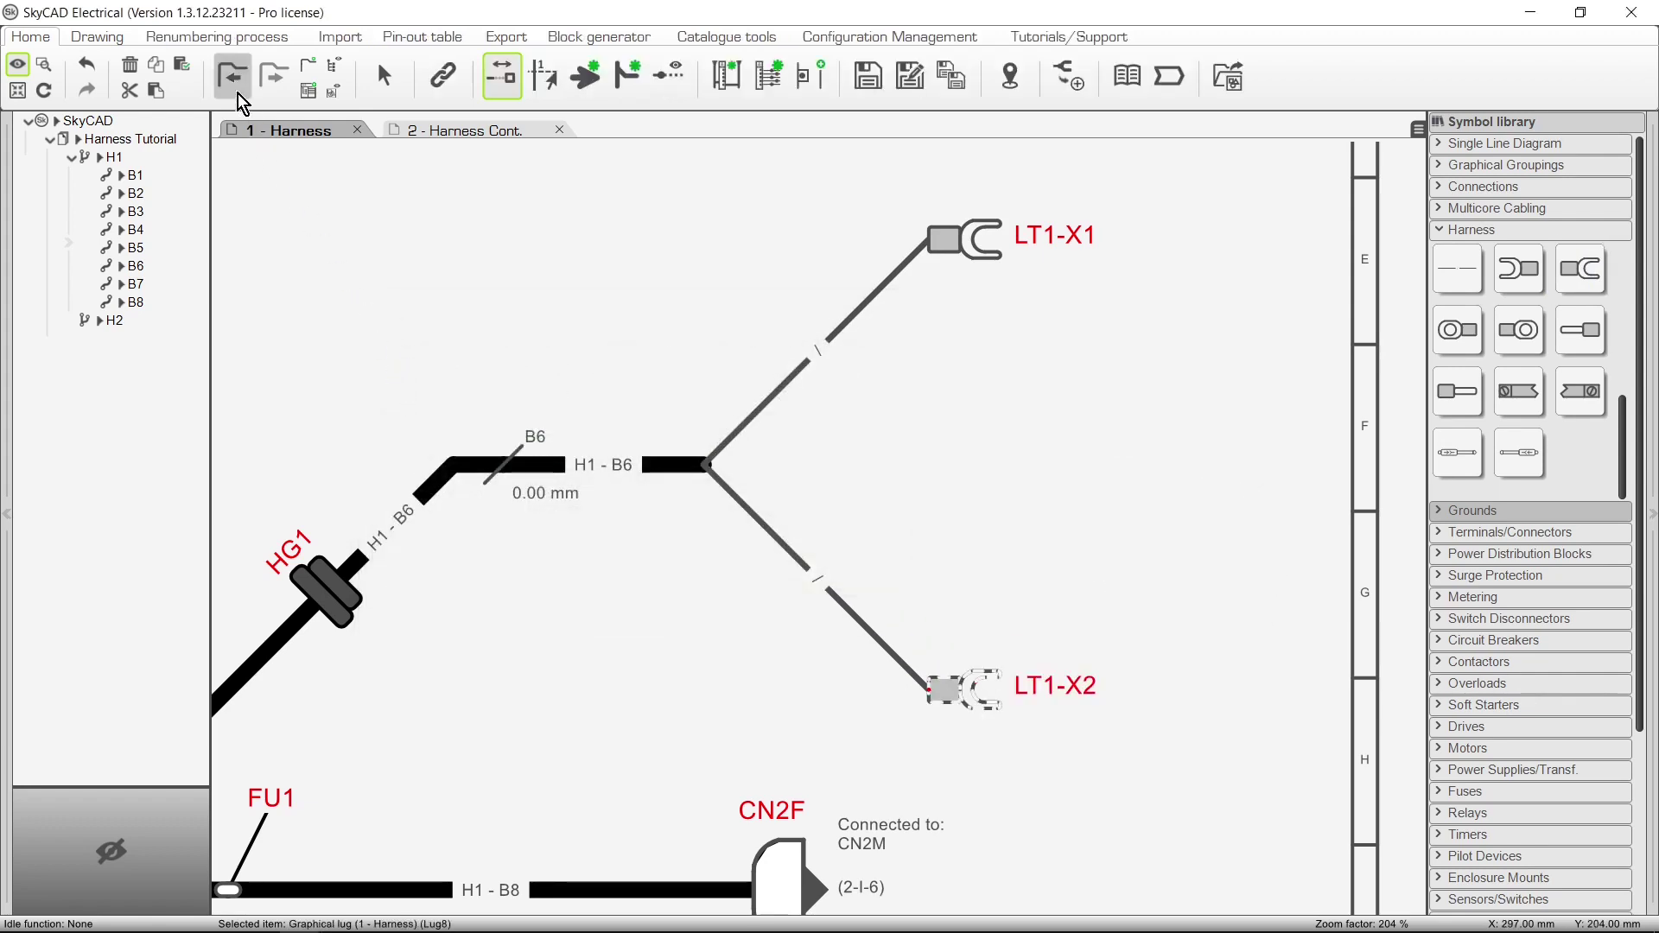
left_click(225, 44)
left_click(137, 87)
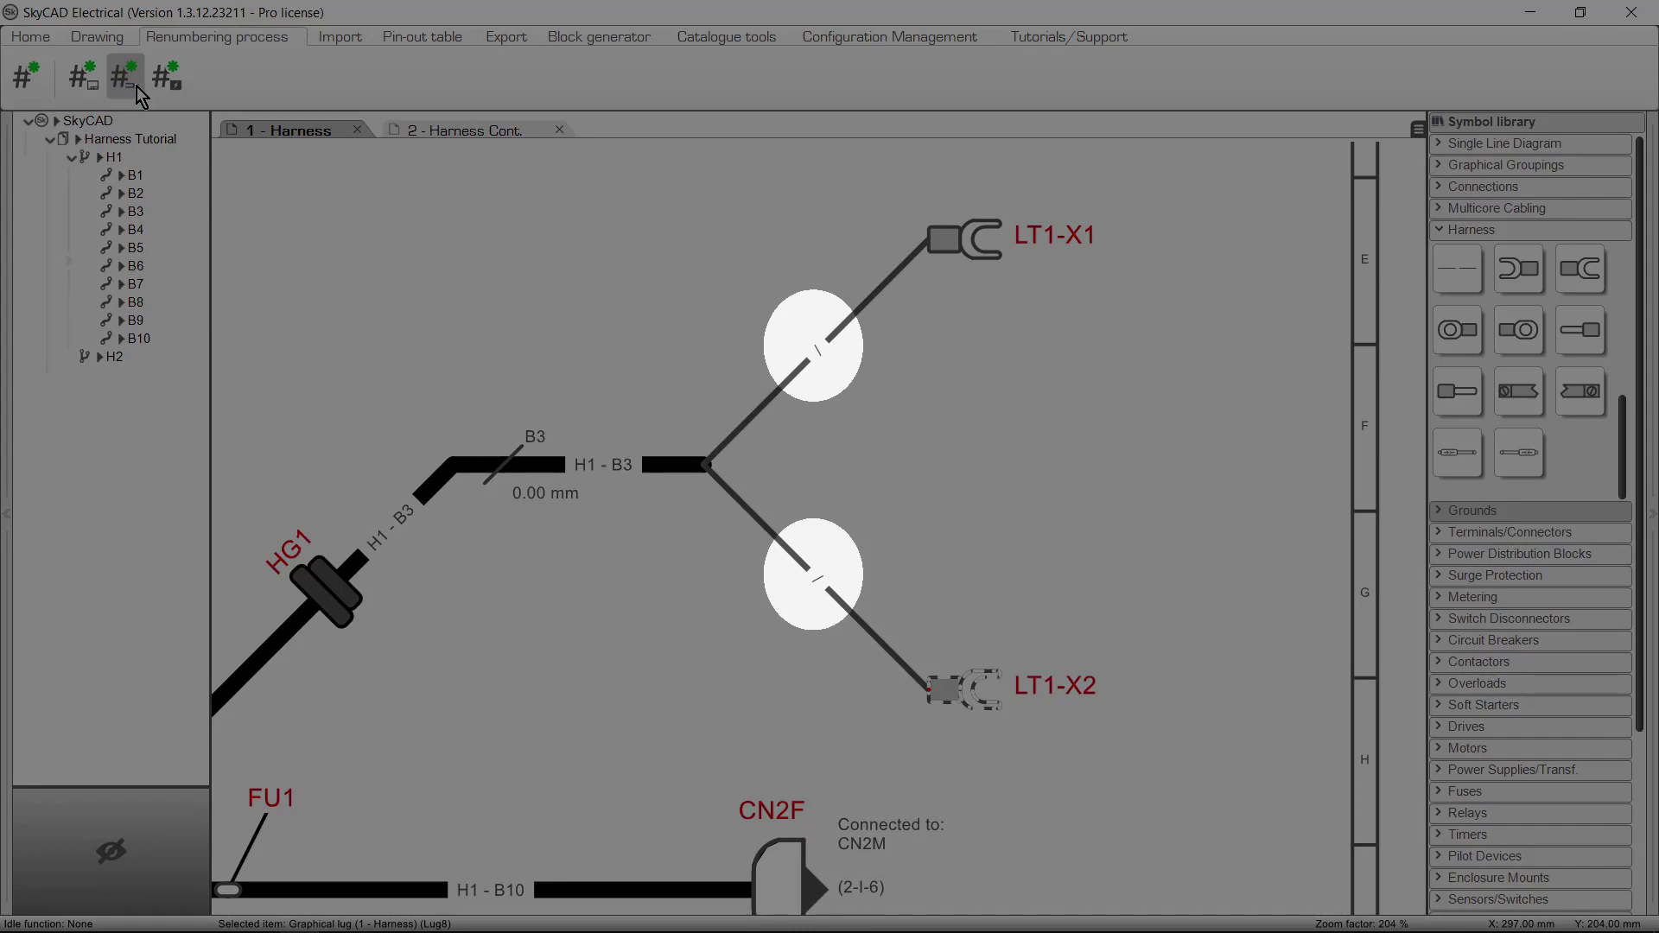
Bring the full harness sheet into view and scroll the Harness symbol list to the top
scroll(700, 347, "down", 5)
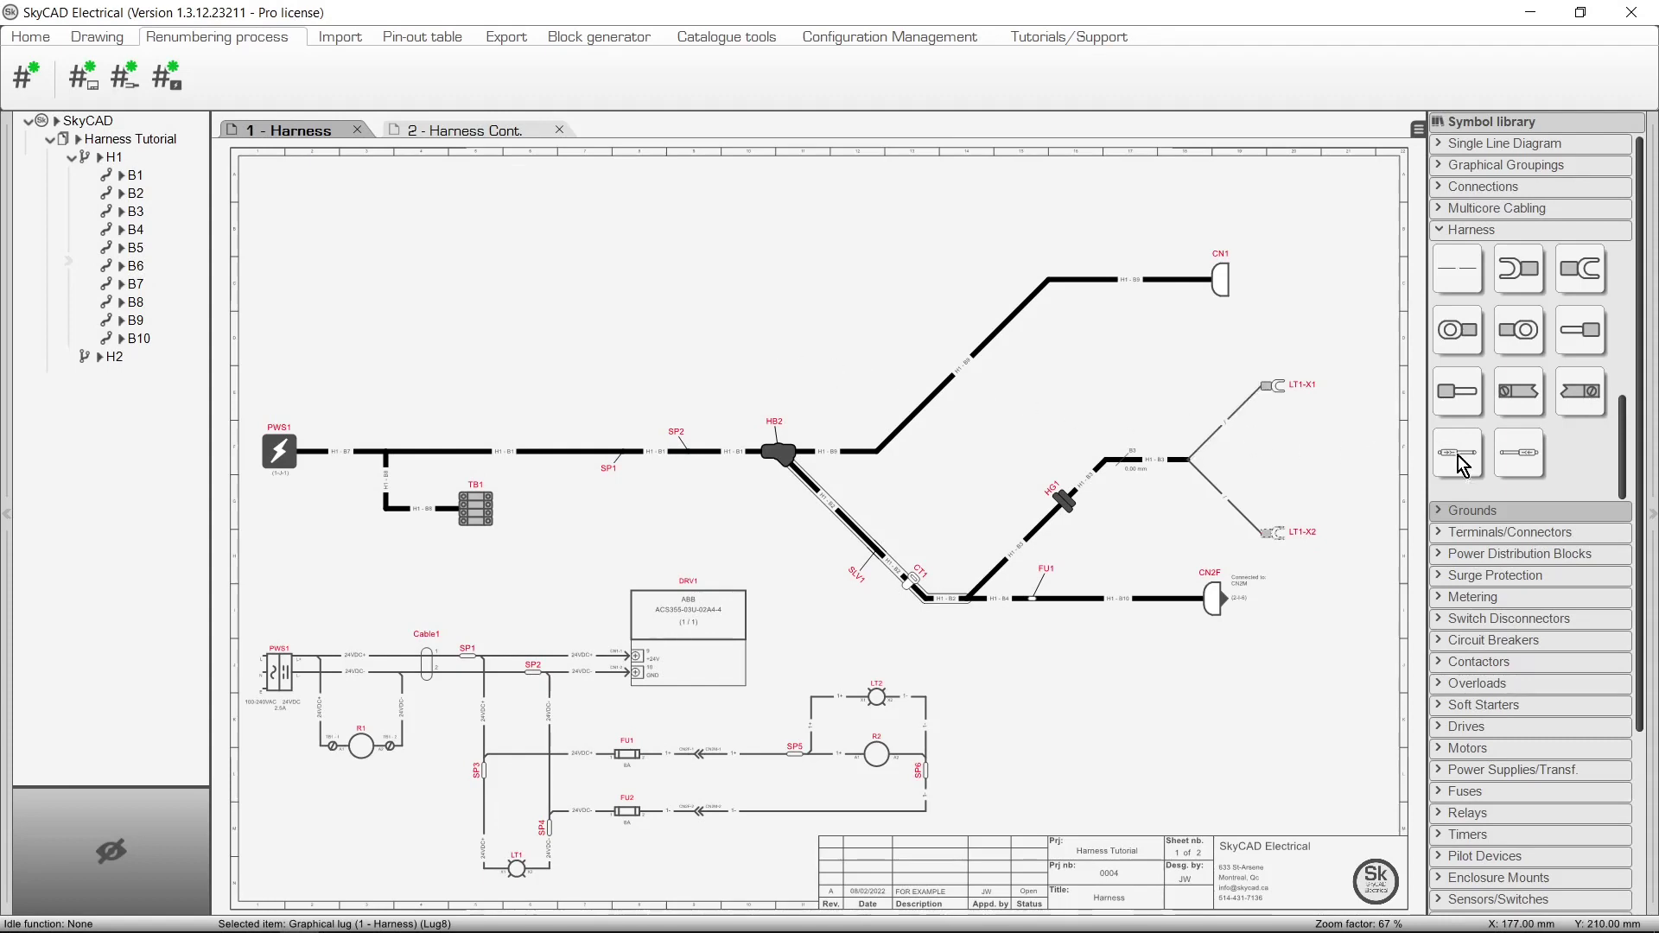
left_click_drag(1632, 451, 1622, 298)
Place splices SP3 and SP4 side by side on branch H1-B3
left_click(1515, 290)
scroll(1034, 570, "up", 5)
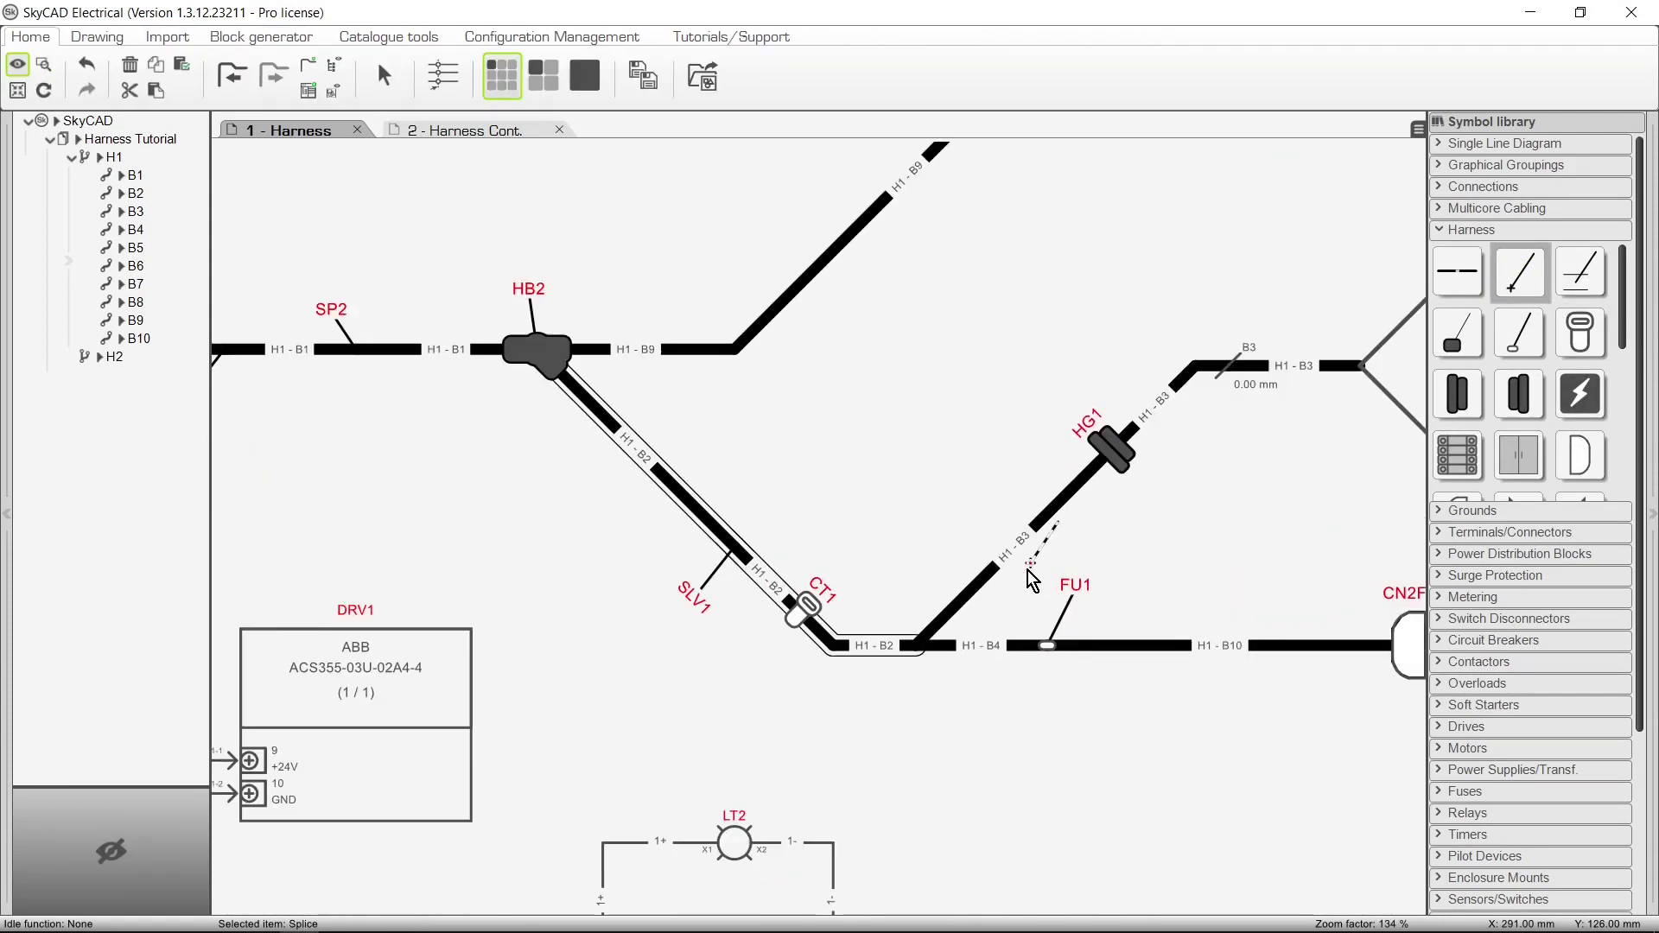
left_click(984, 568, "shift")
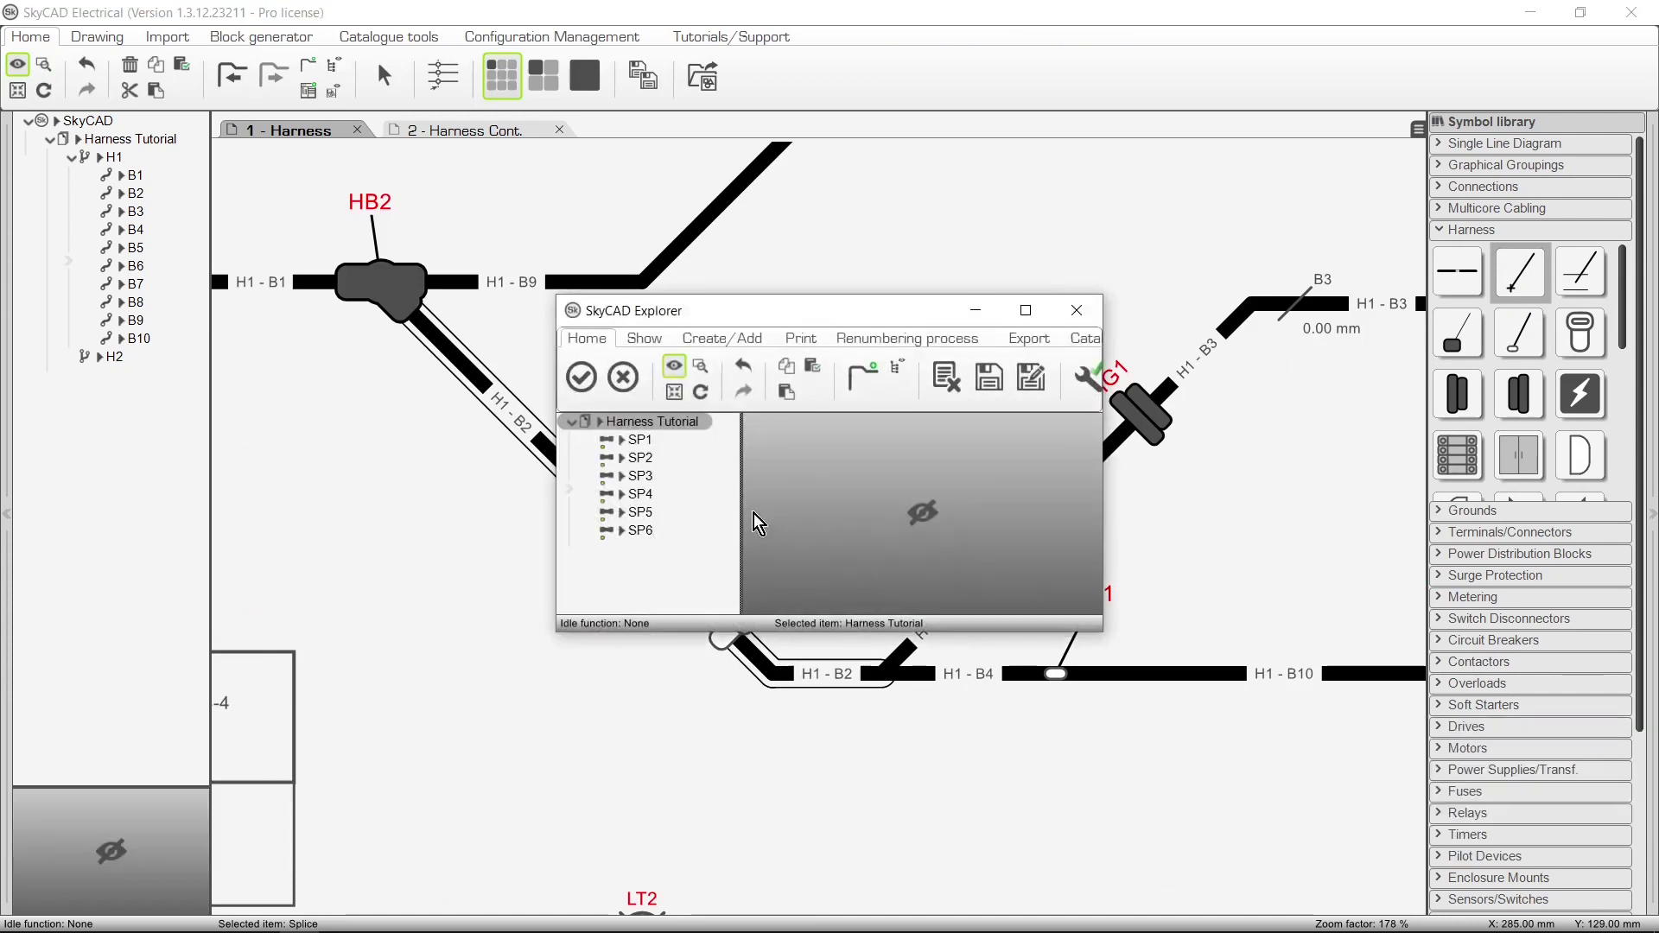
left_click(661, 480)
left_click(581, 377)
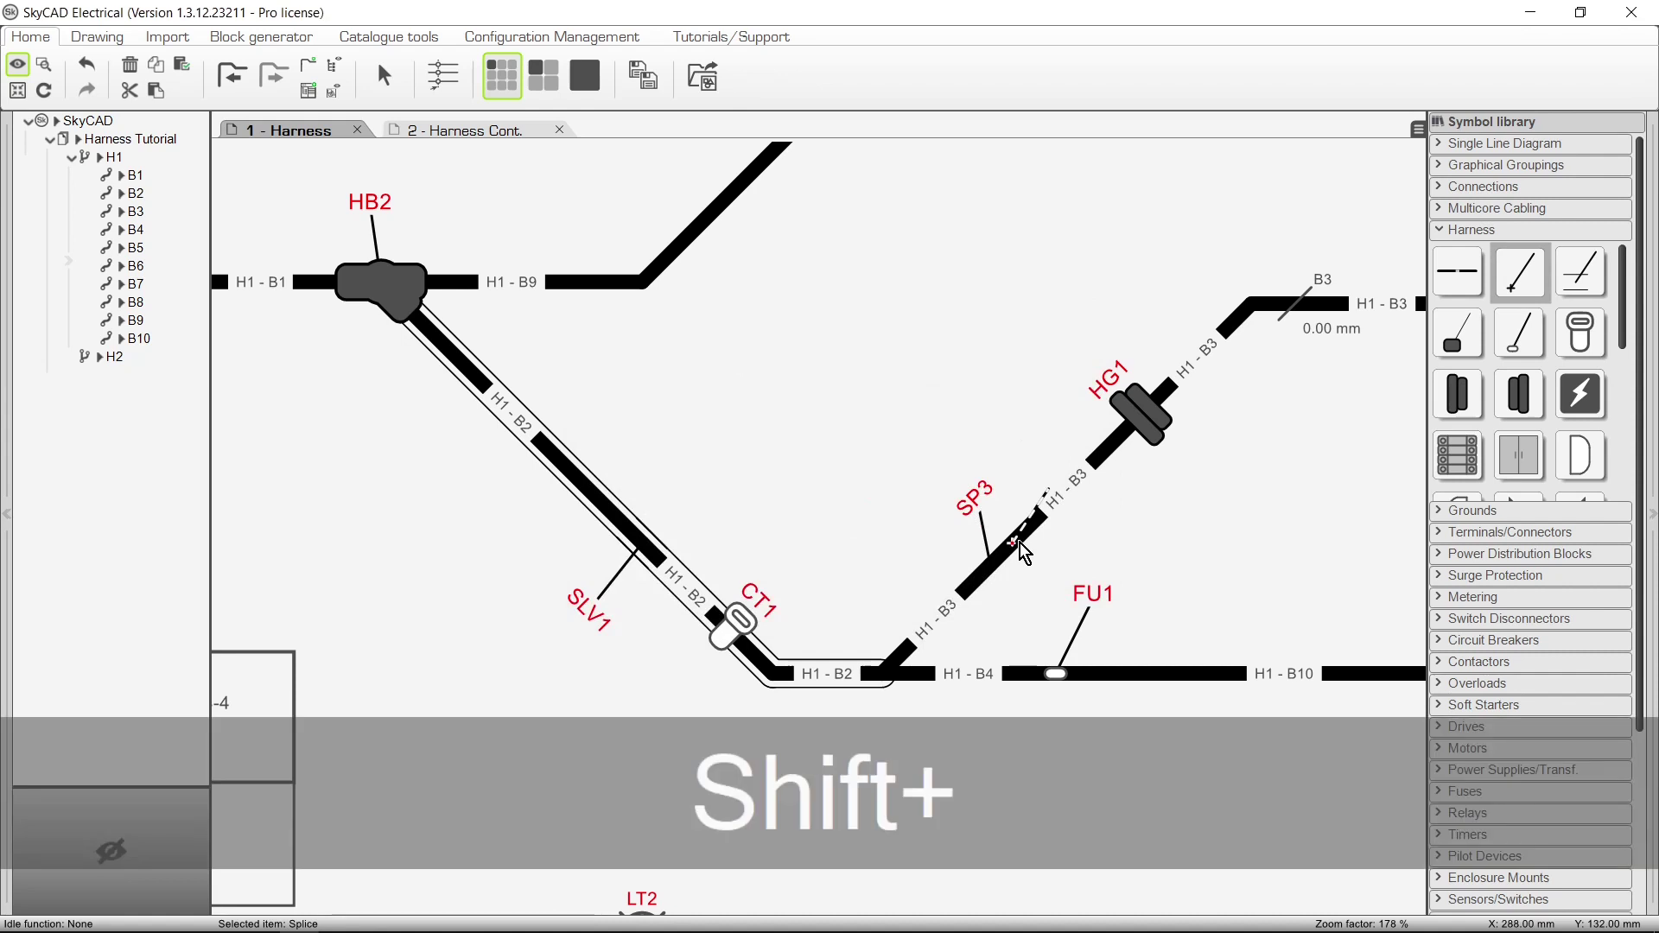
left_click(1020, 543, "shift")
left_click(640, 494)
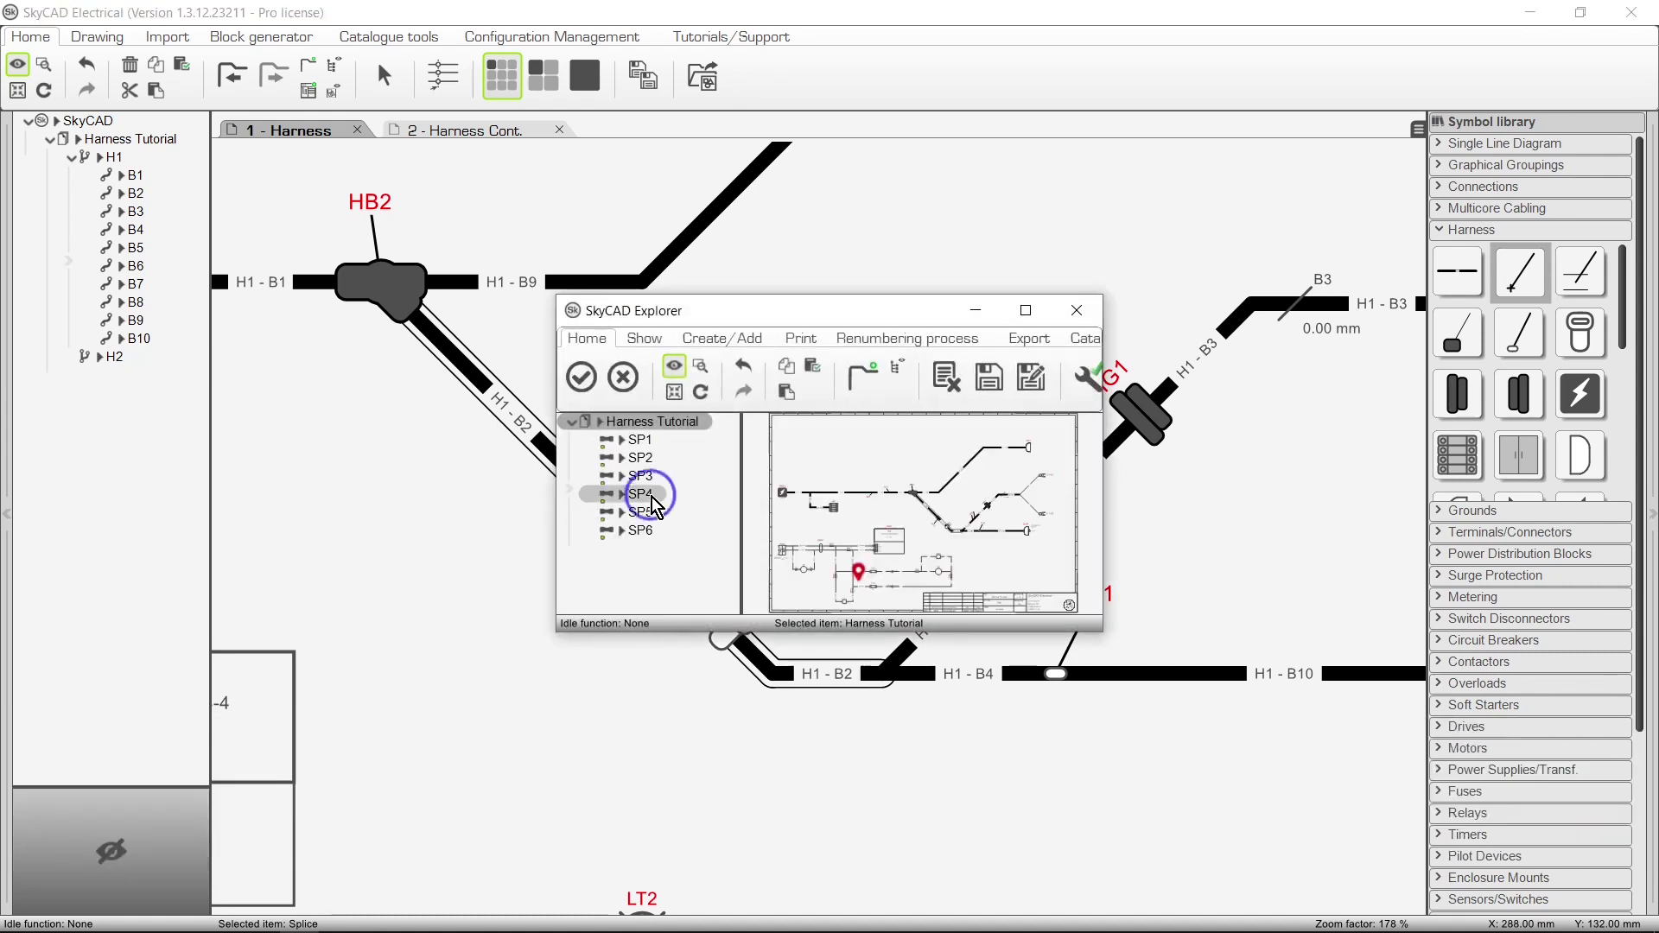
left_click(581, 376)
Move the SP3 label clear of SP4 and renumber the harness
left_click_drag(956, 508, 924, 557)
left_click(856, 525)
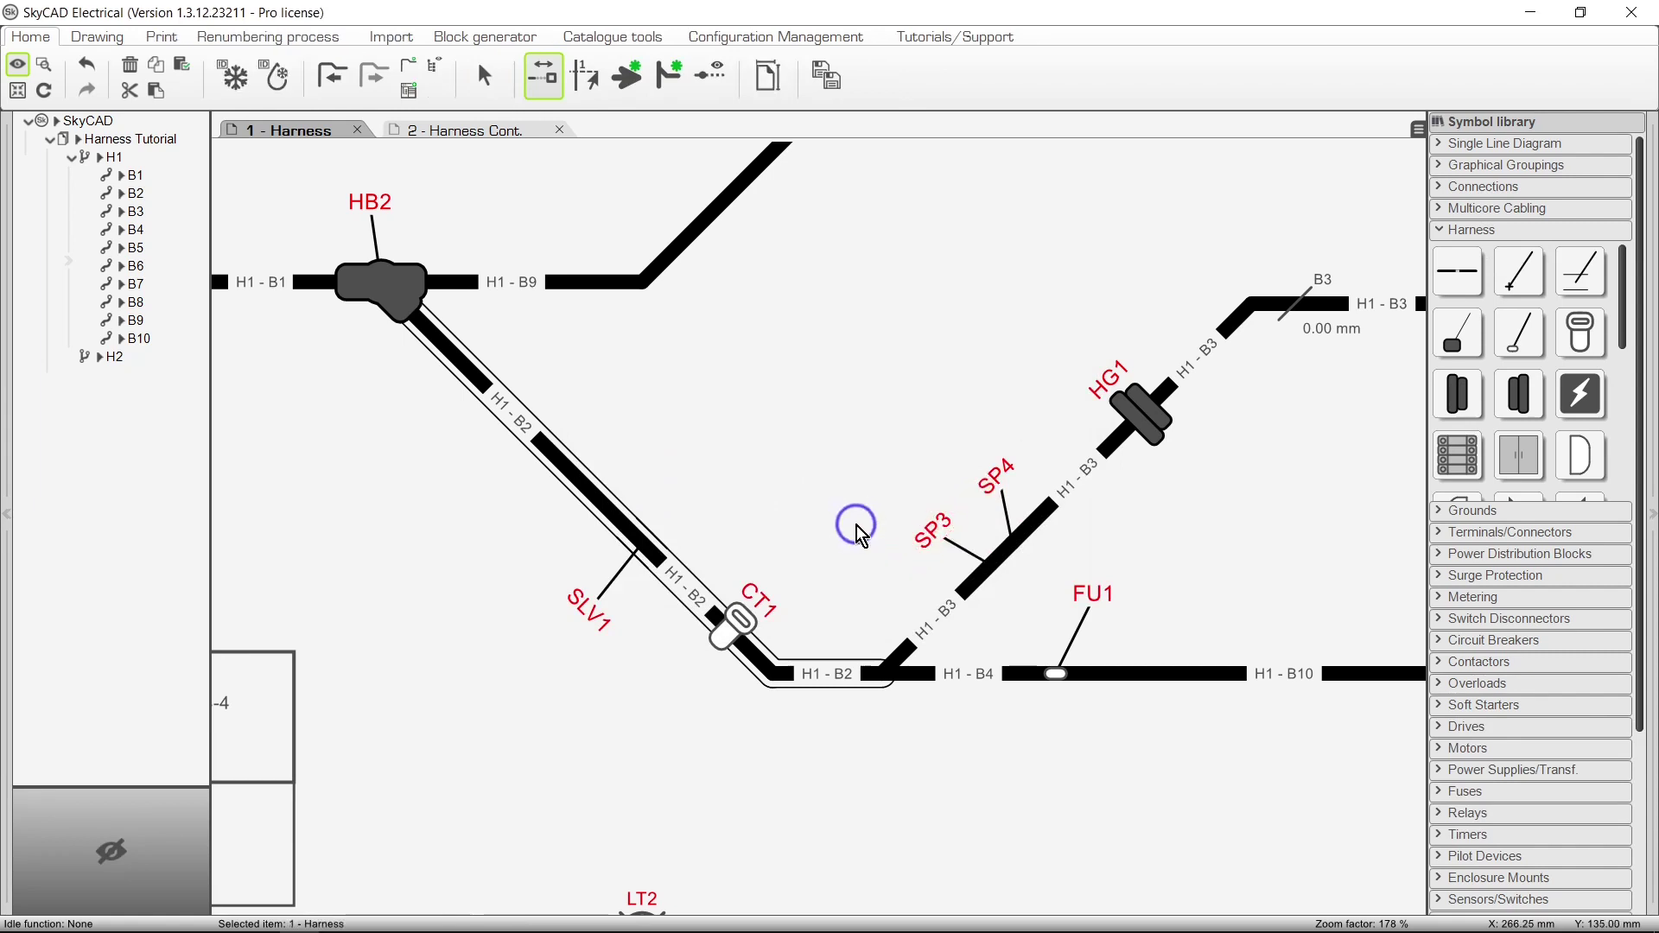
left_click(349, 39)
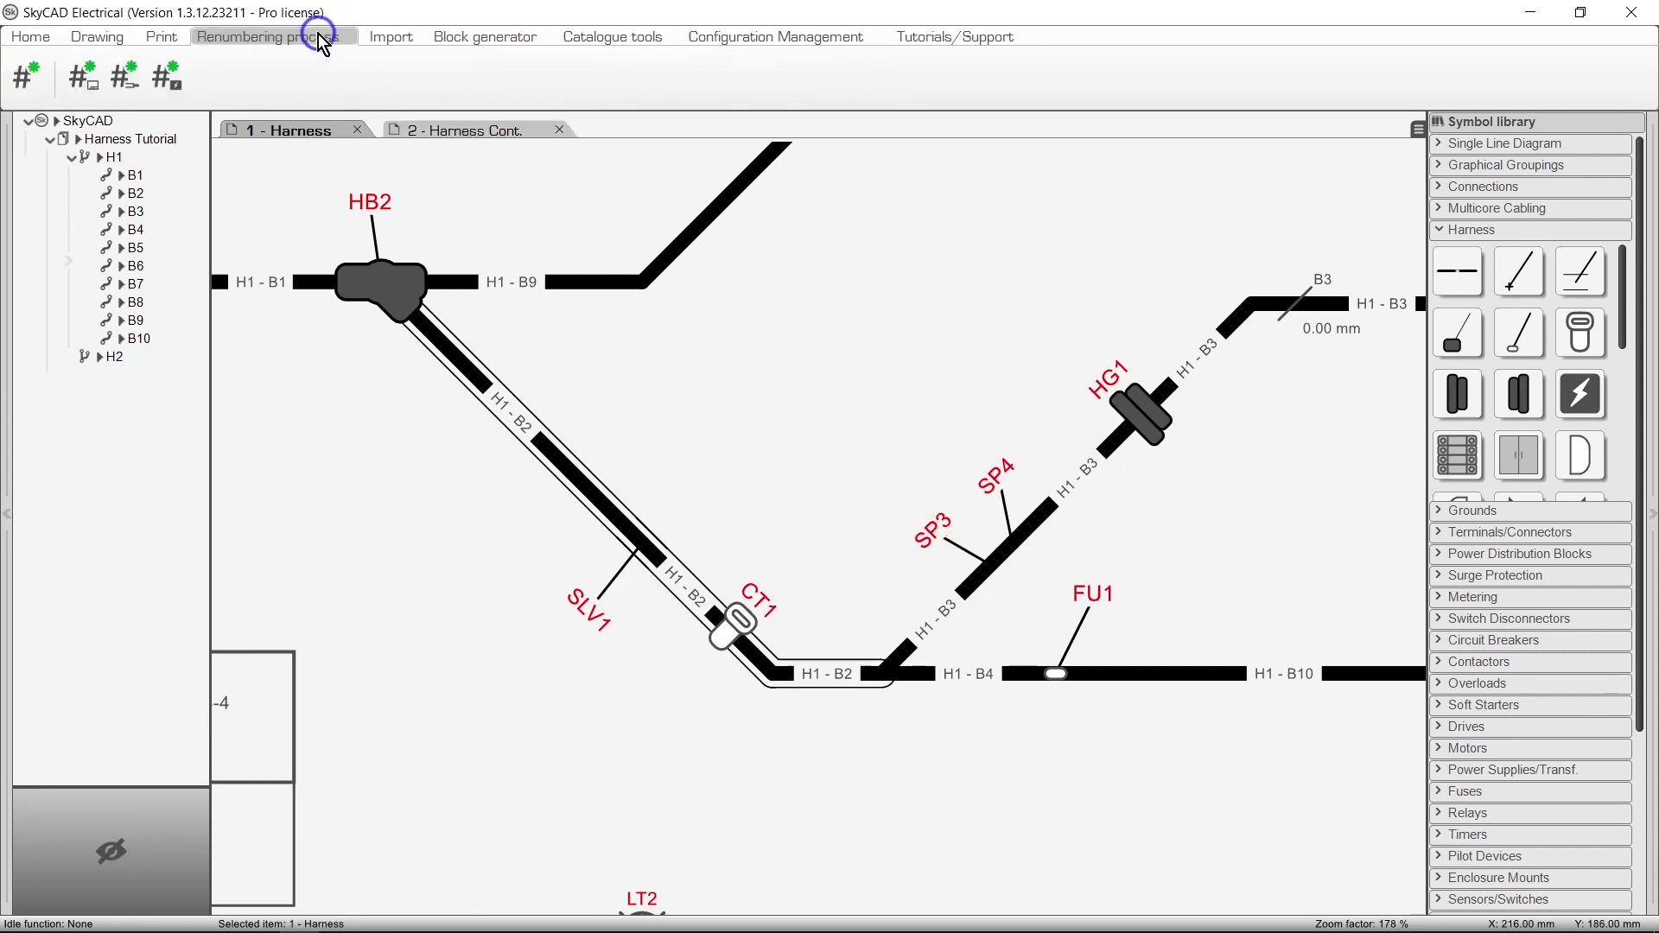
left_click(132, 83)
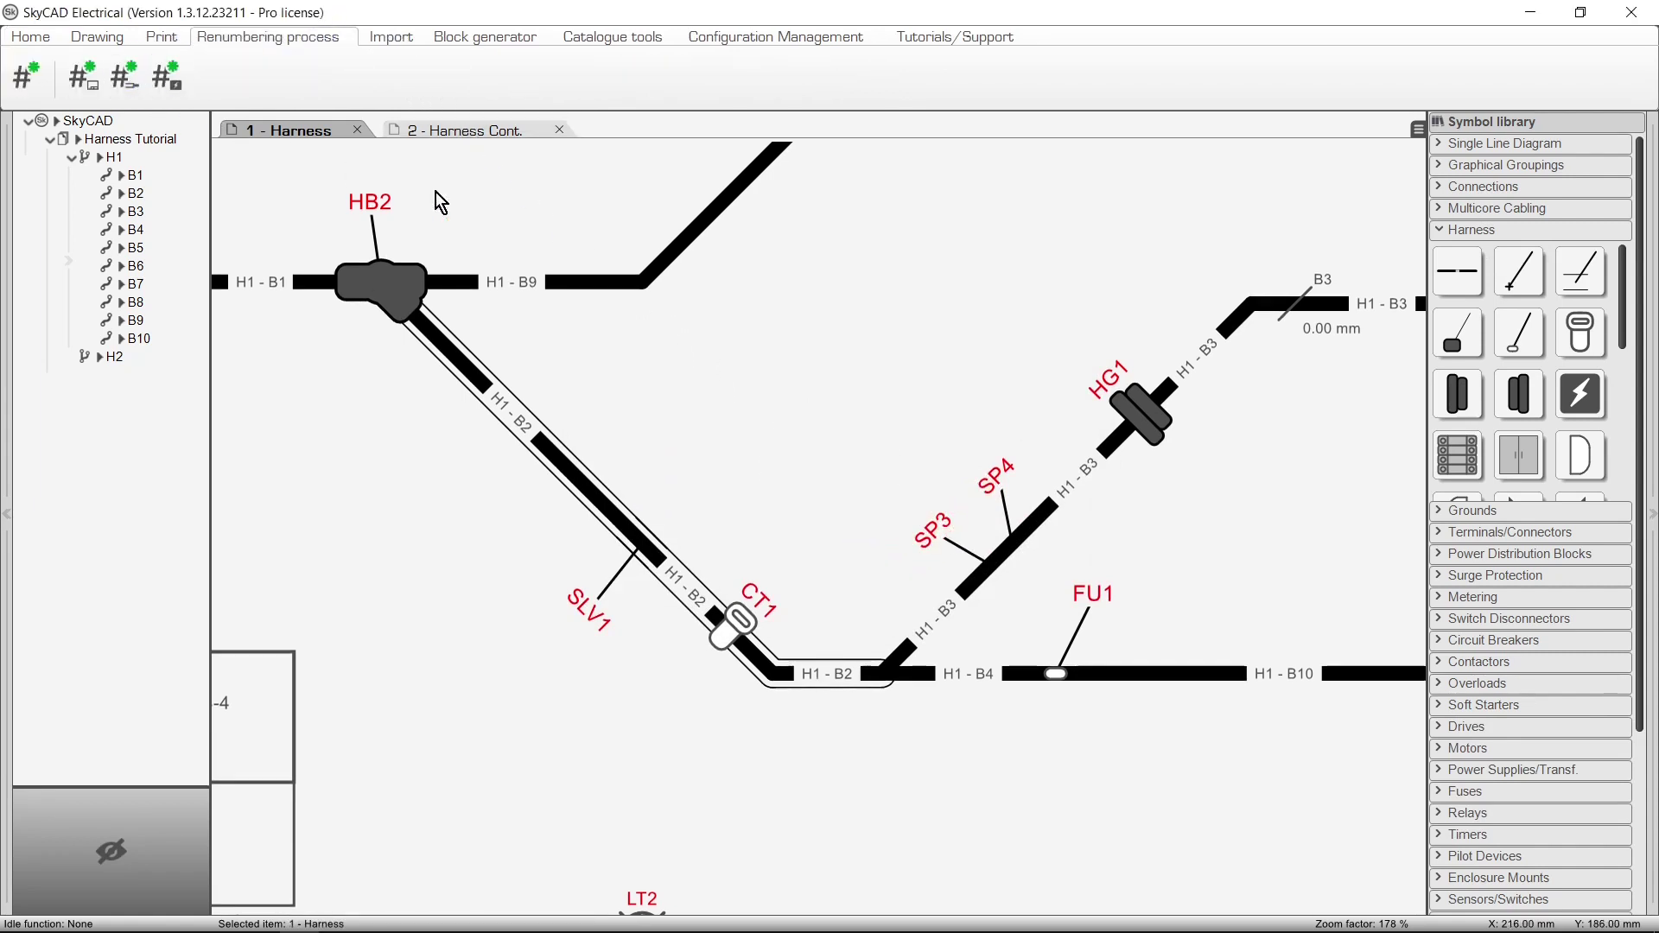
middle_click_drag(1237, 253, 445, 407)
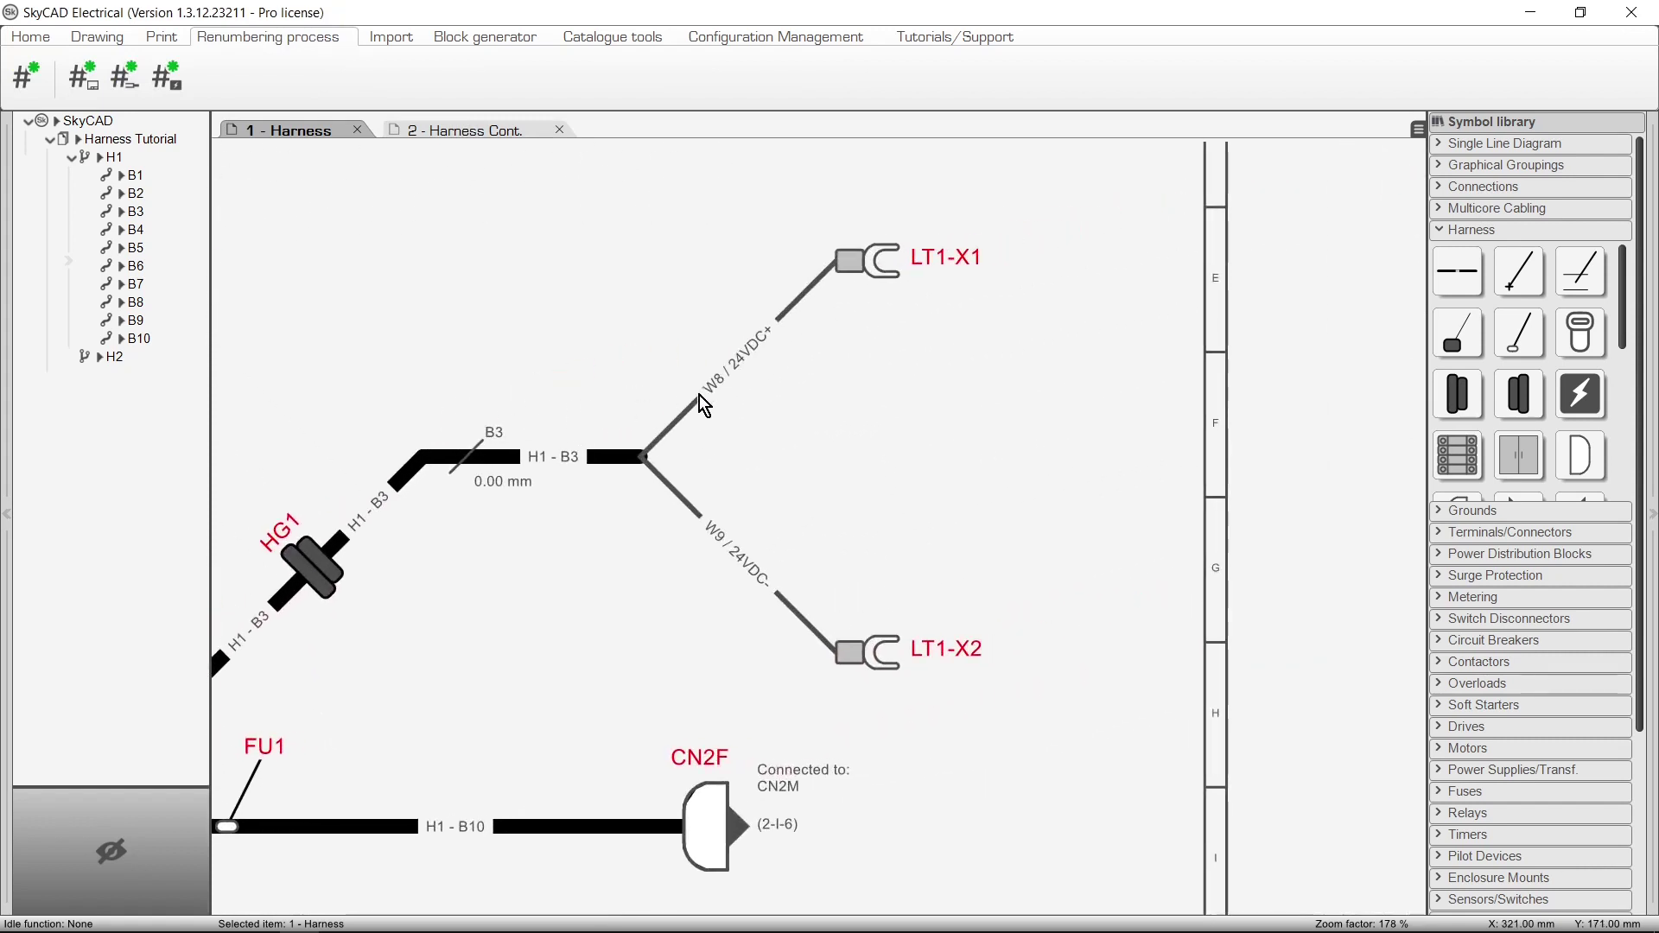
scroll(727, 576, "up", 5)
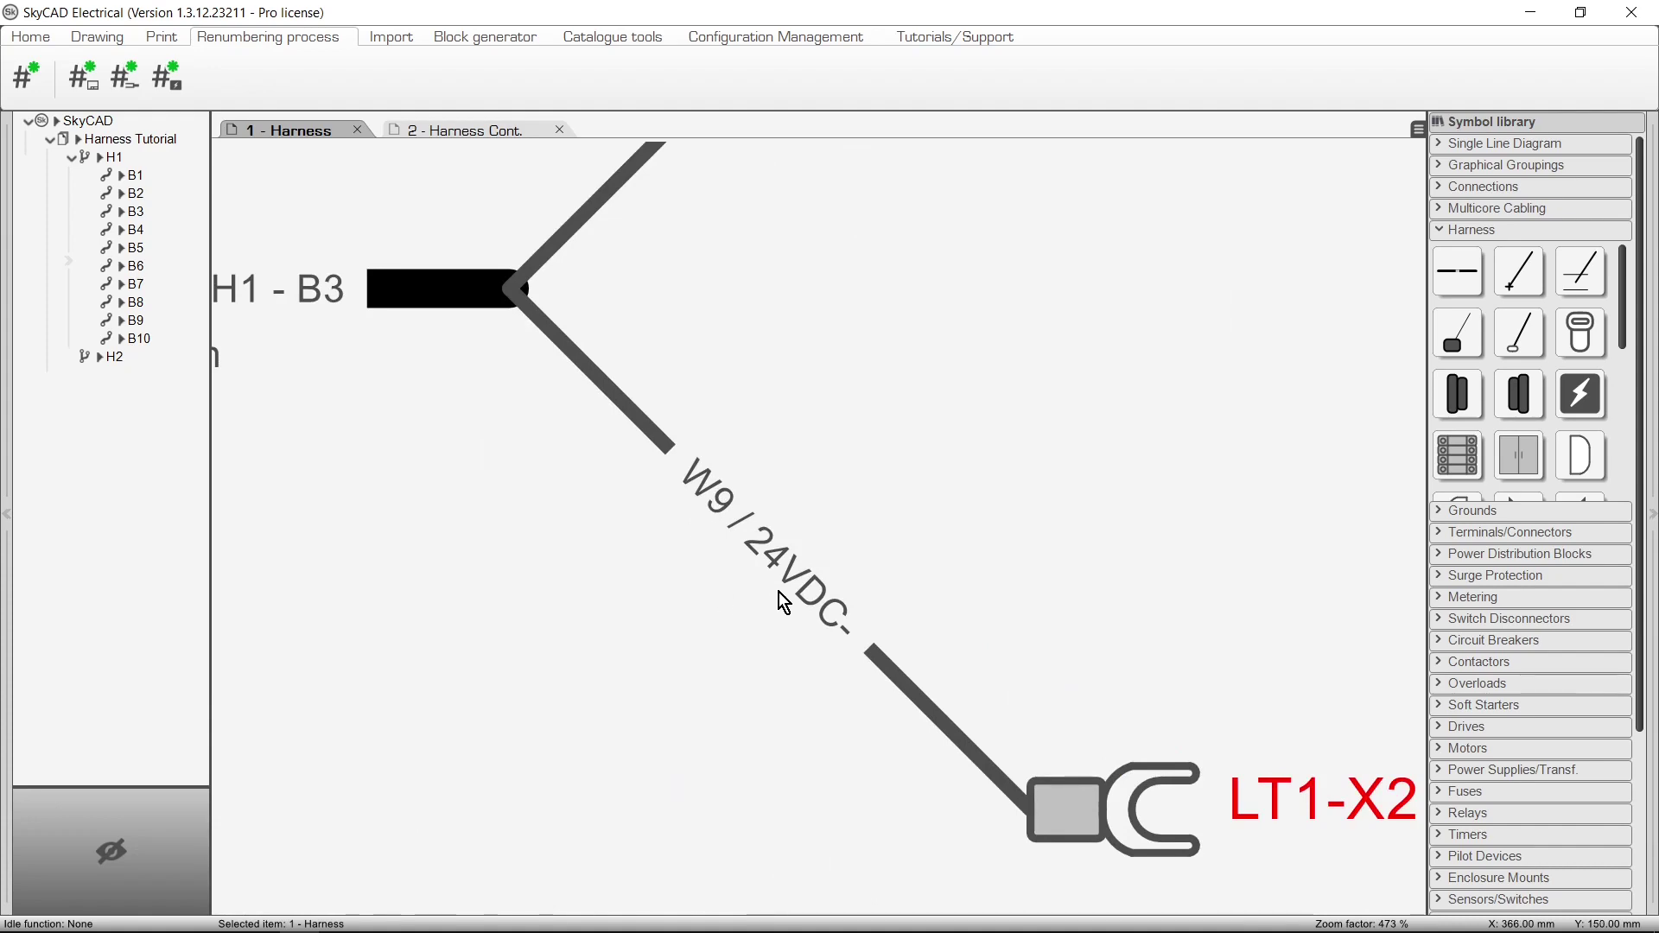
left_click_drag(1621, 344, 1616, 490)
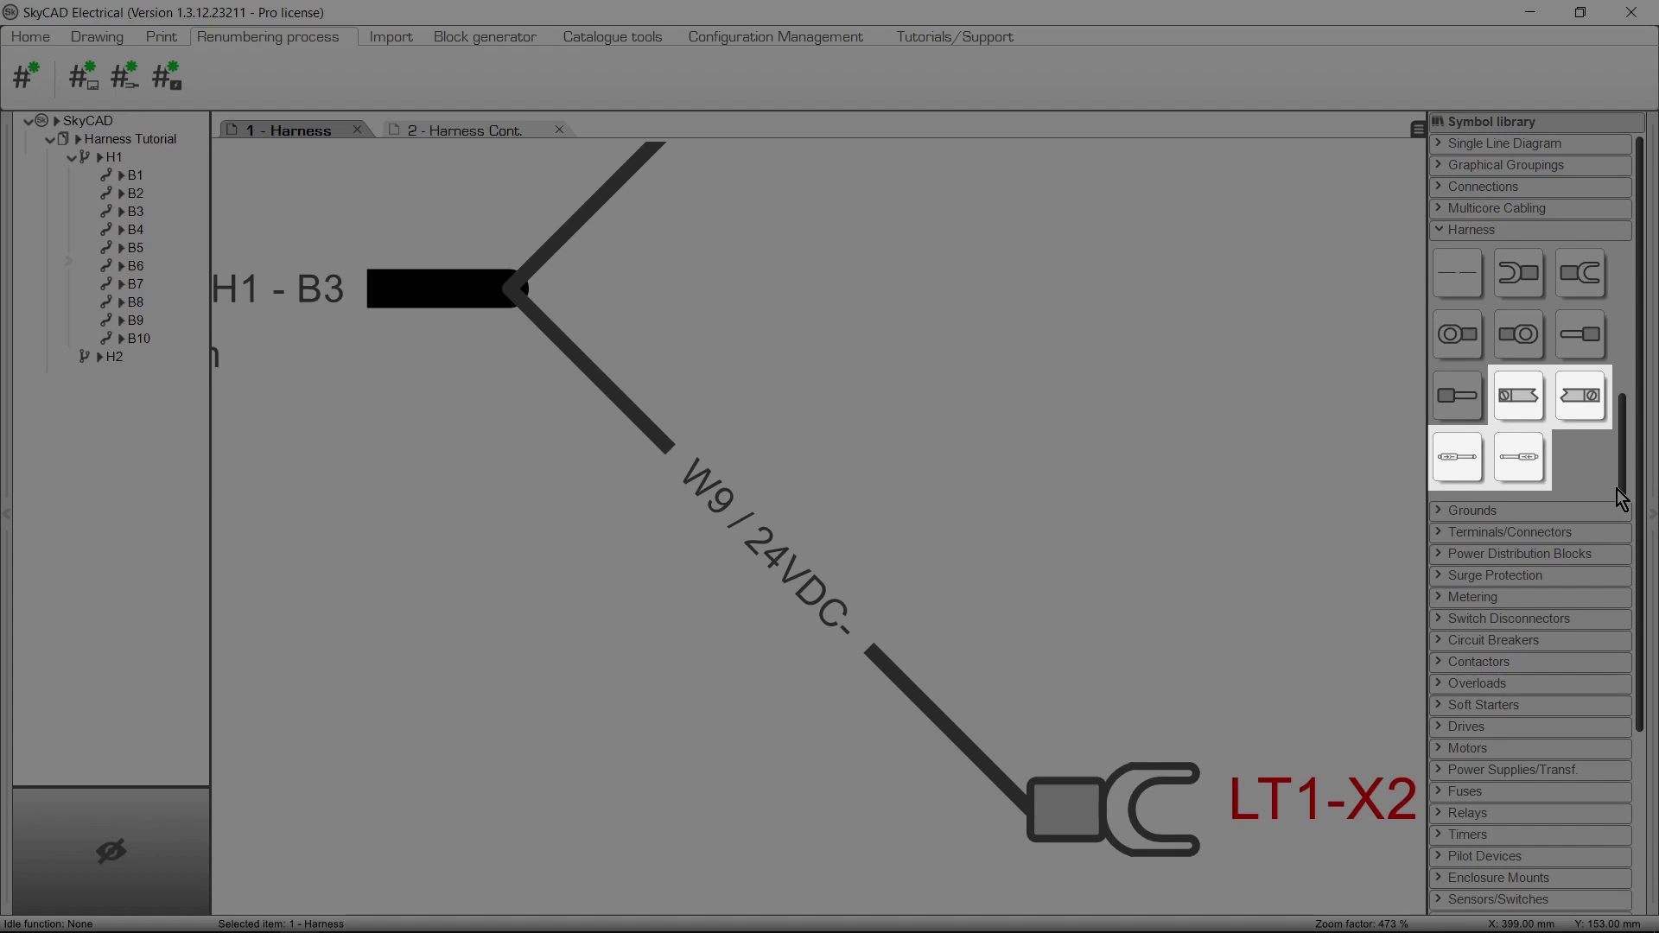
scroll(1178, 541, "down", 10)
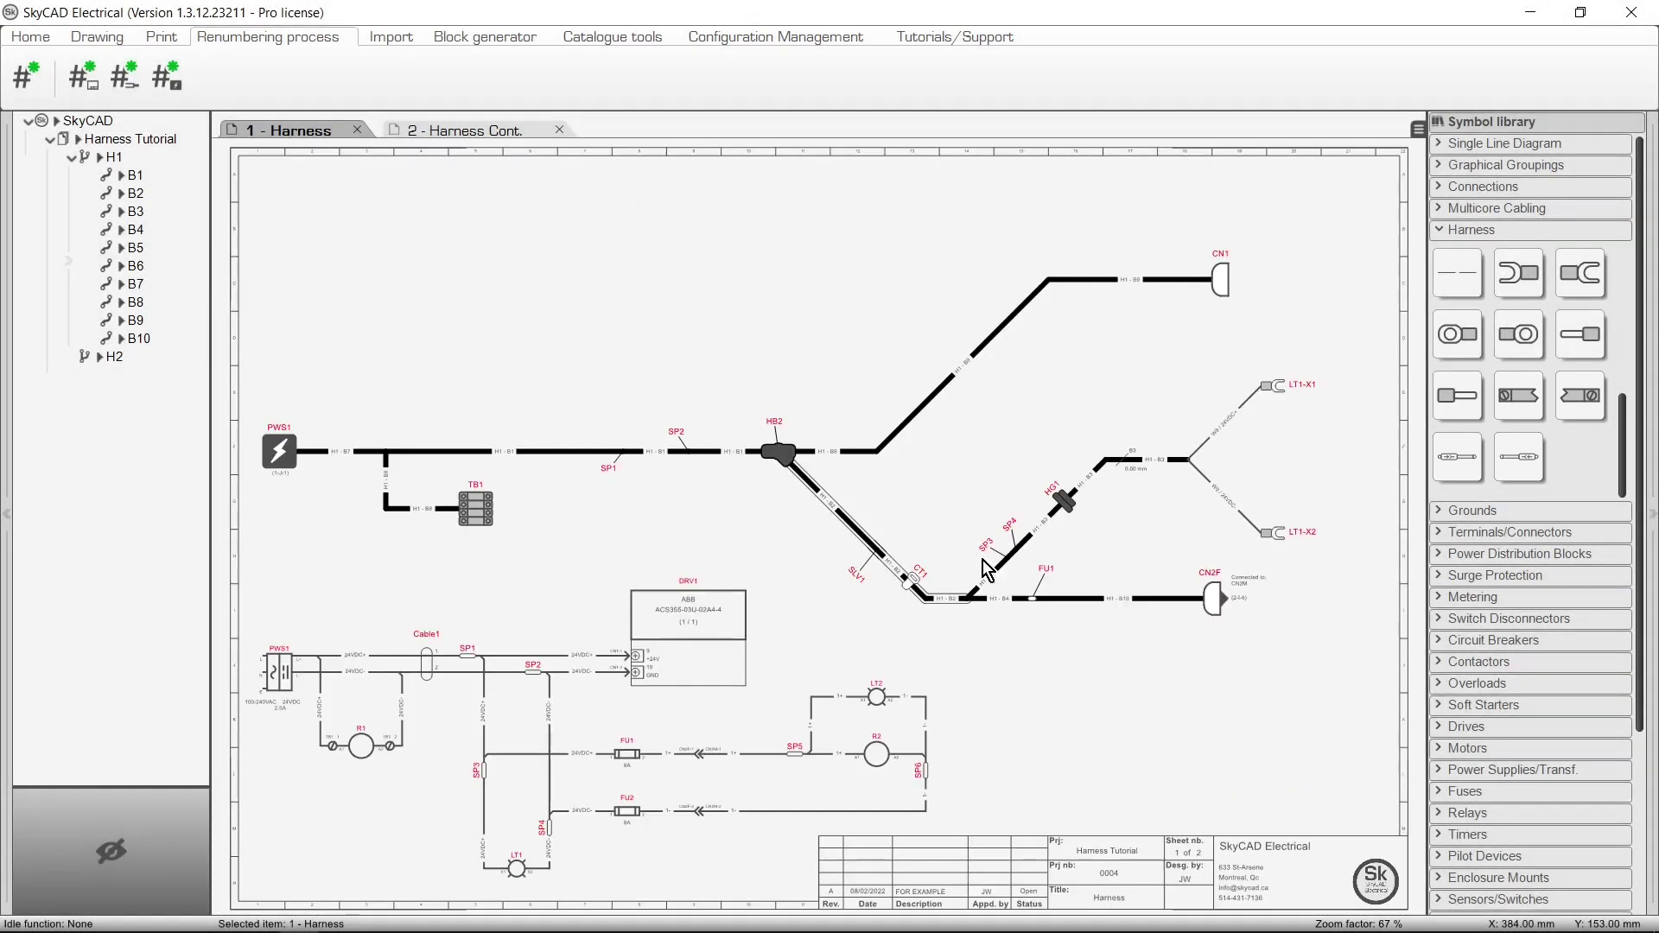
scroll(294, 607, "up", 5)
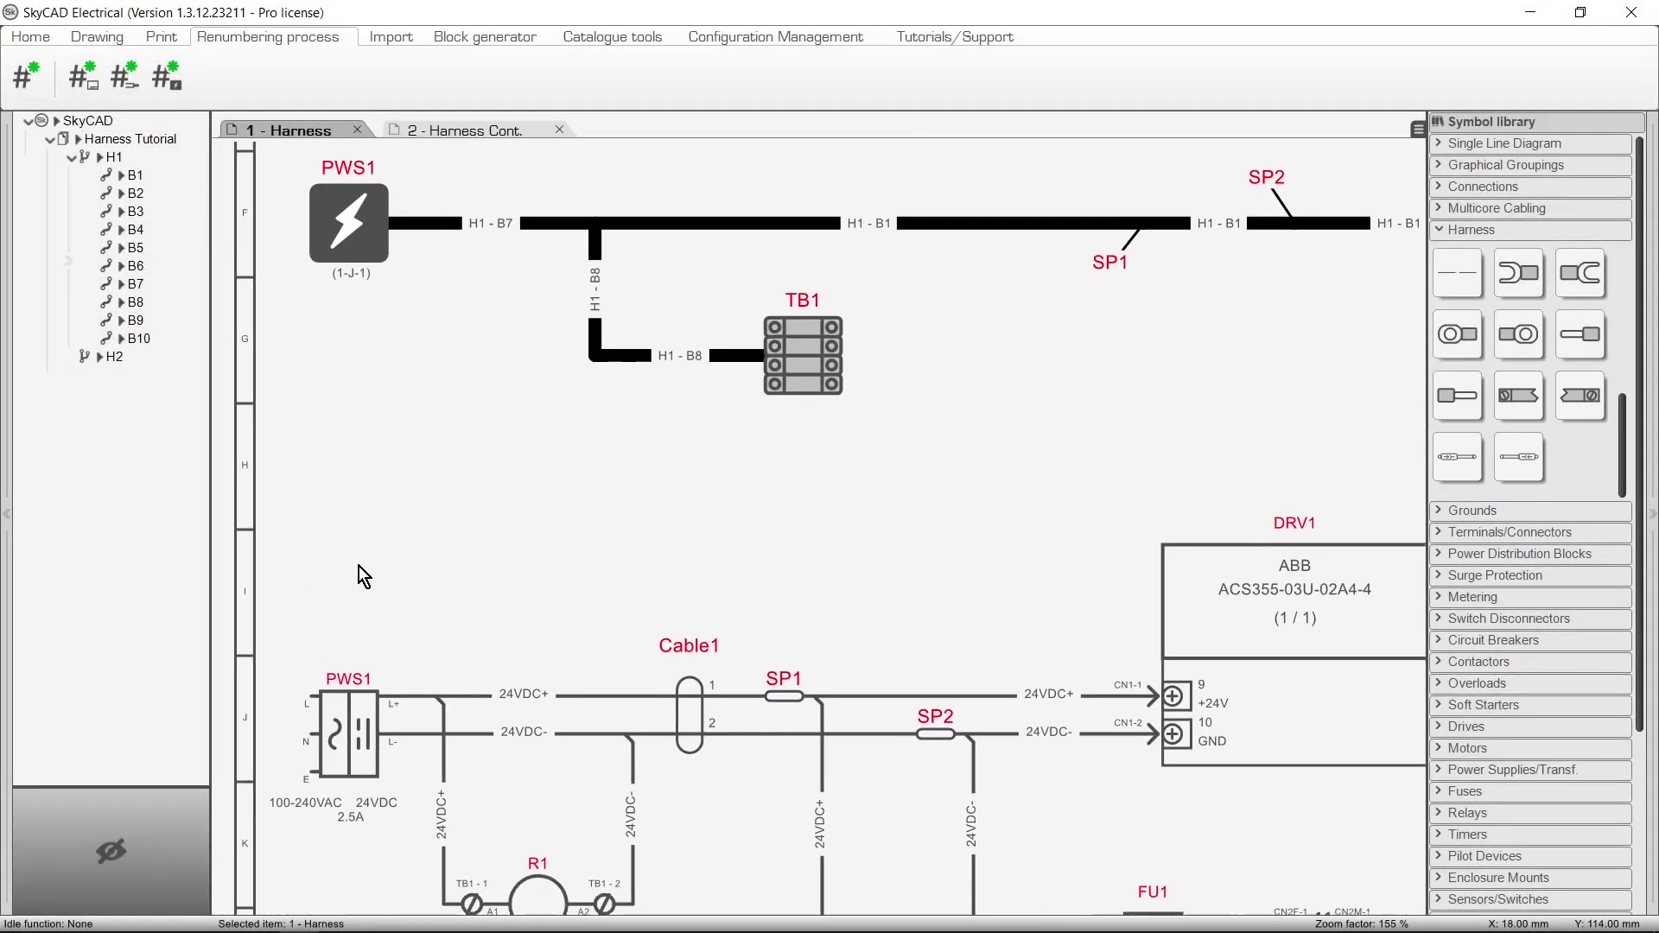
Cut terminal block TB1 and draw two wire leads off the end of H1-B8, one diagonal, one straight
right_click(822, 366)
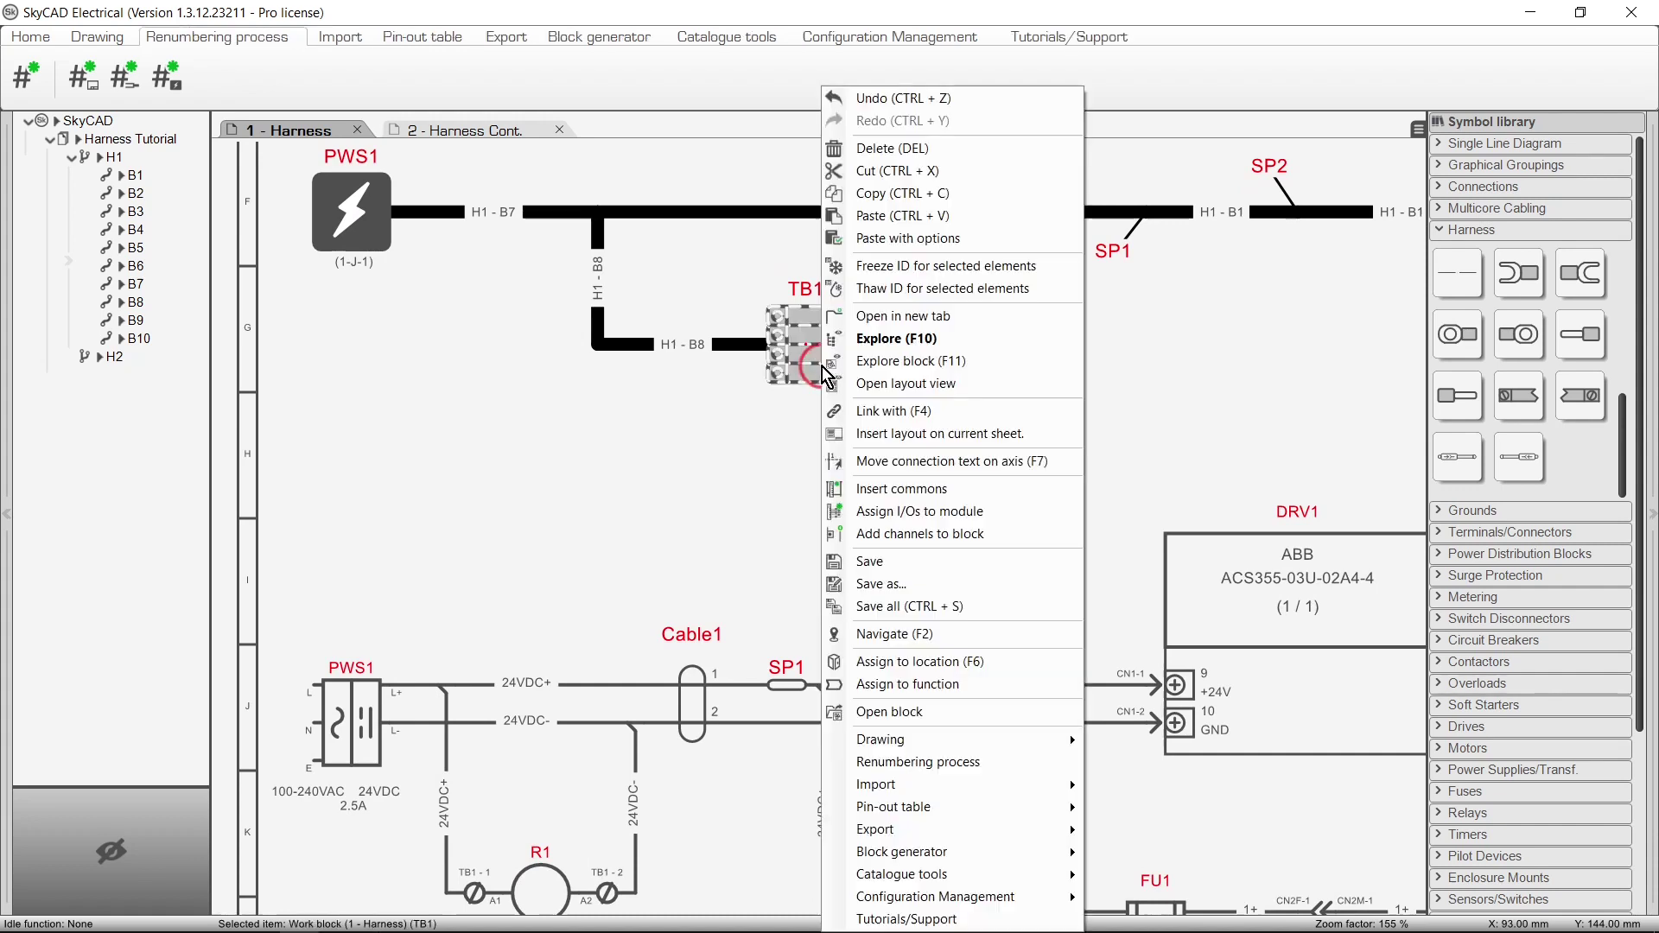
left_click(913, 164)
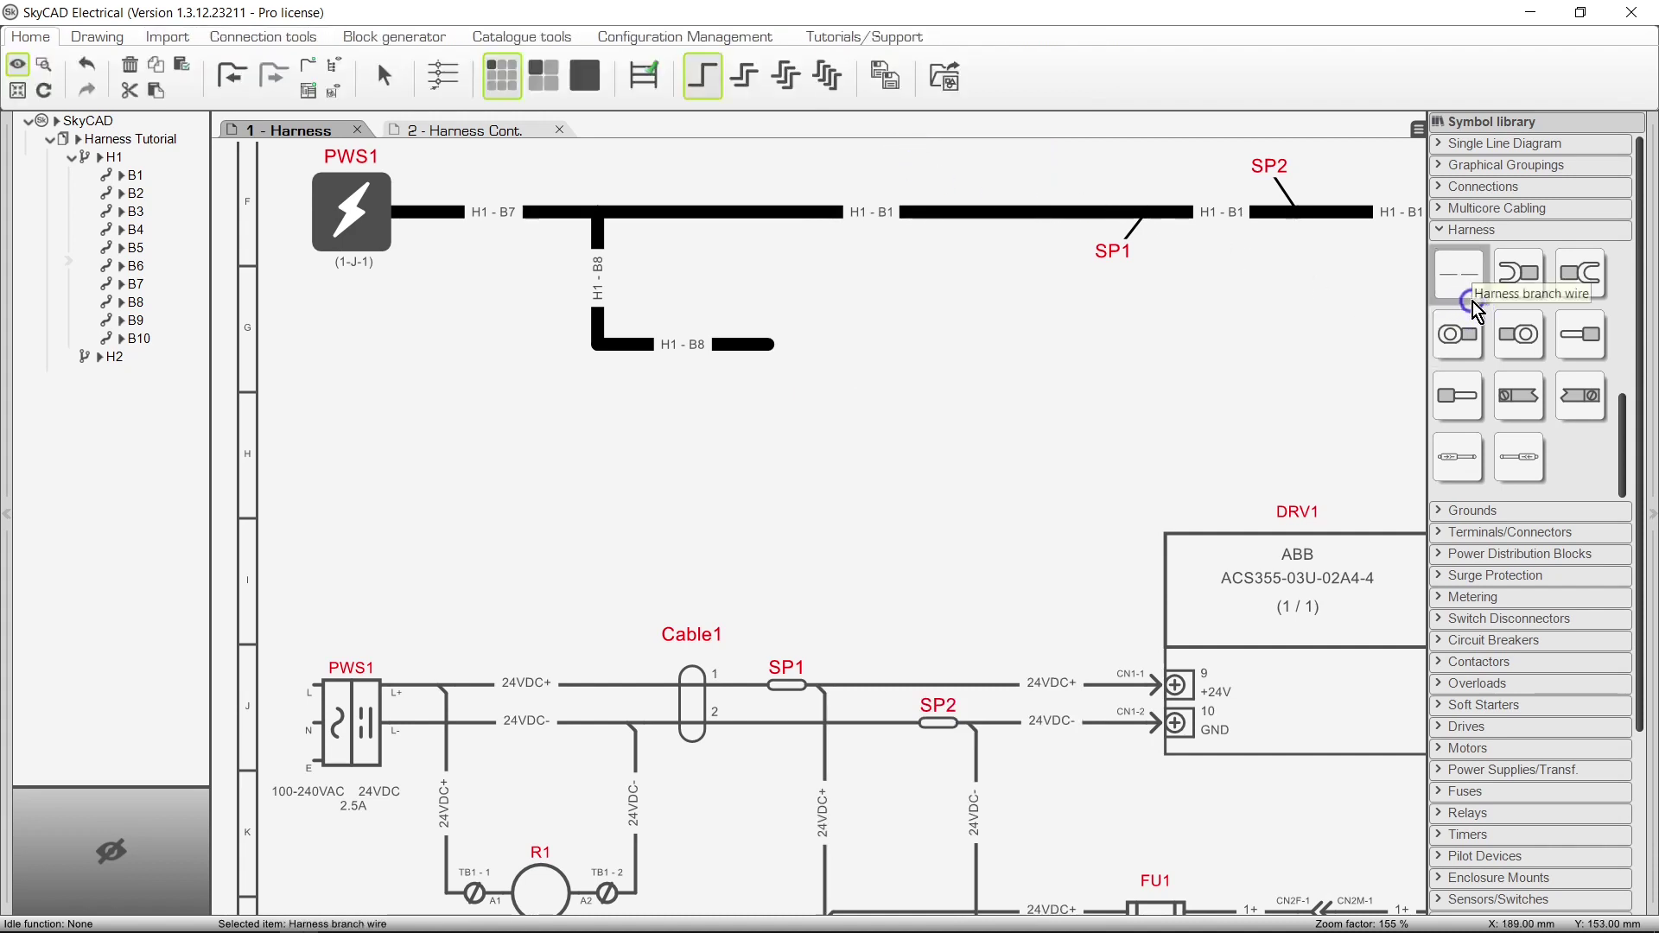
left_click(941, 513)
left_click(945, 346)
right_click(962, 357)
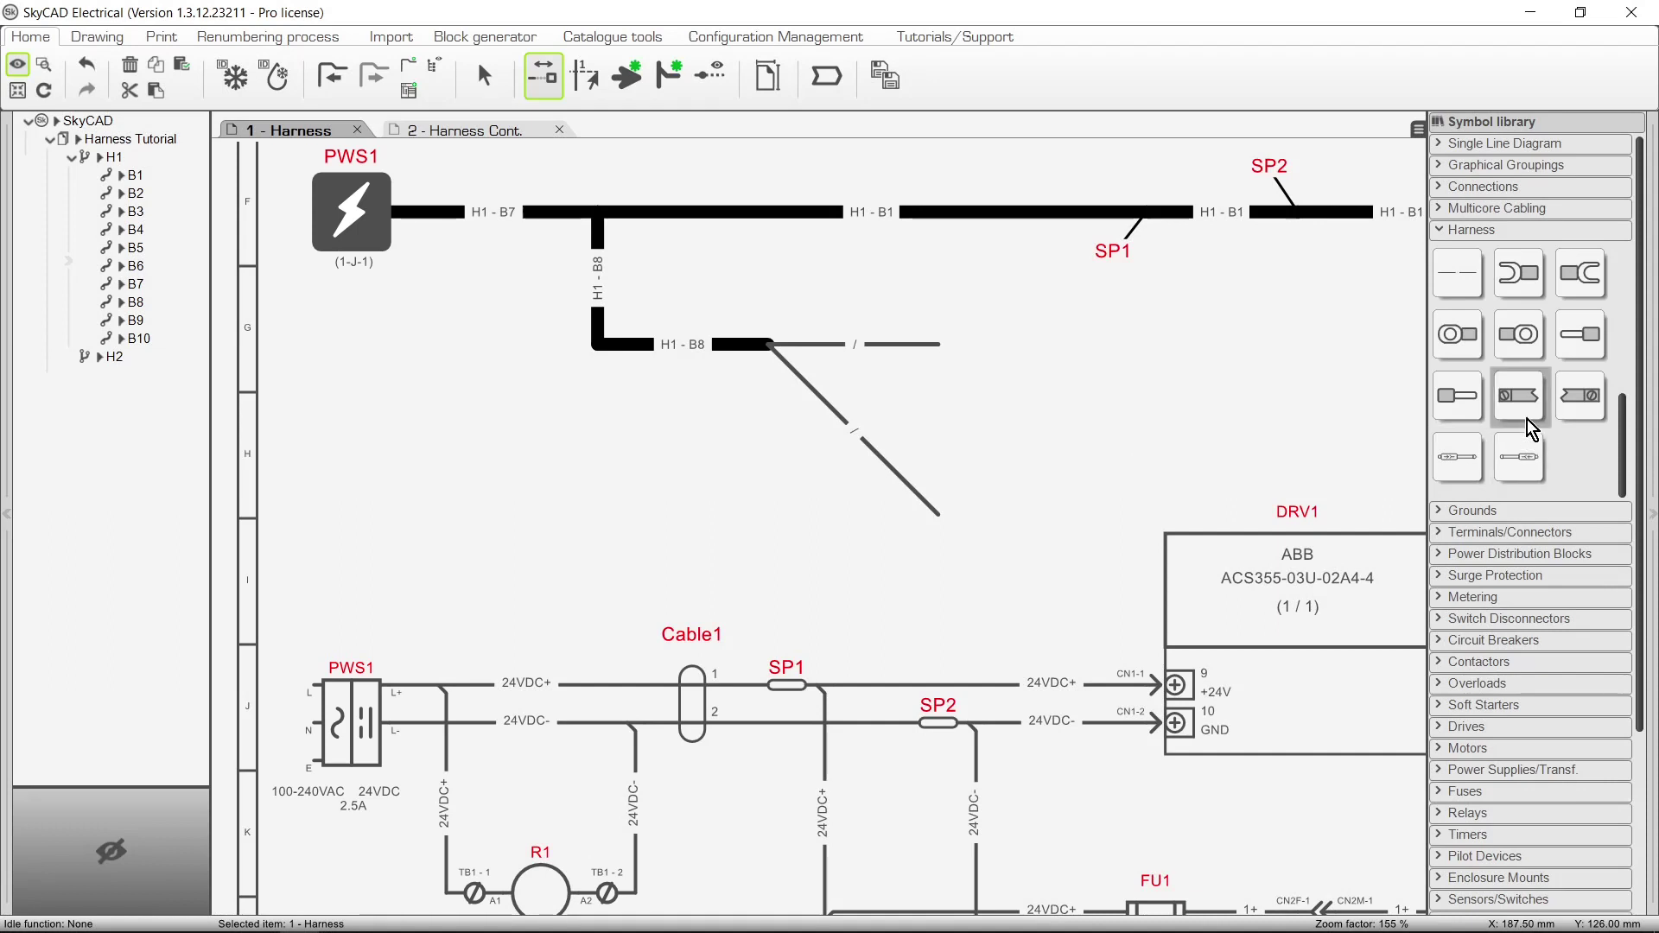
left_click(1521, 399)
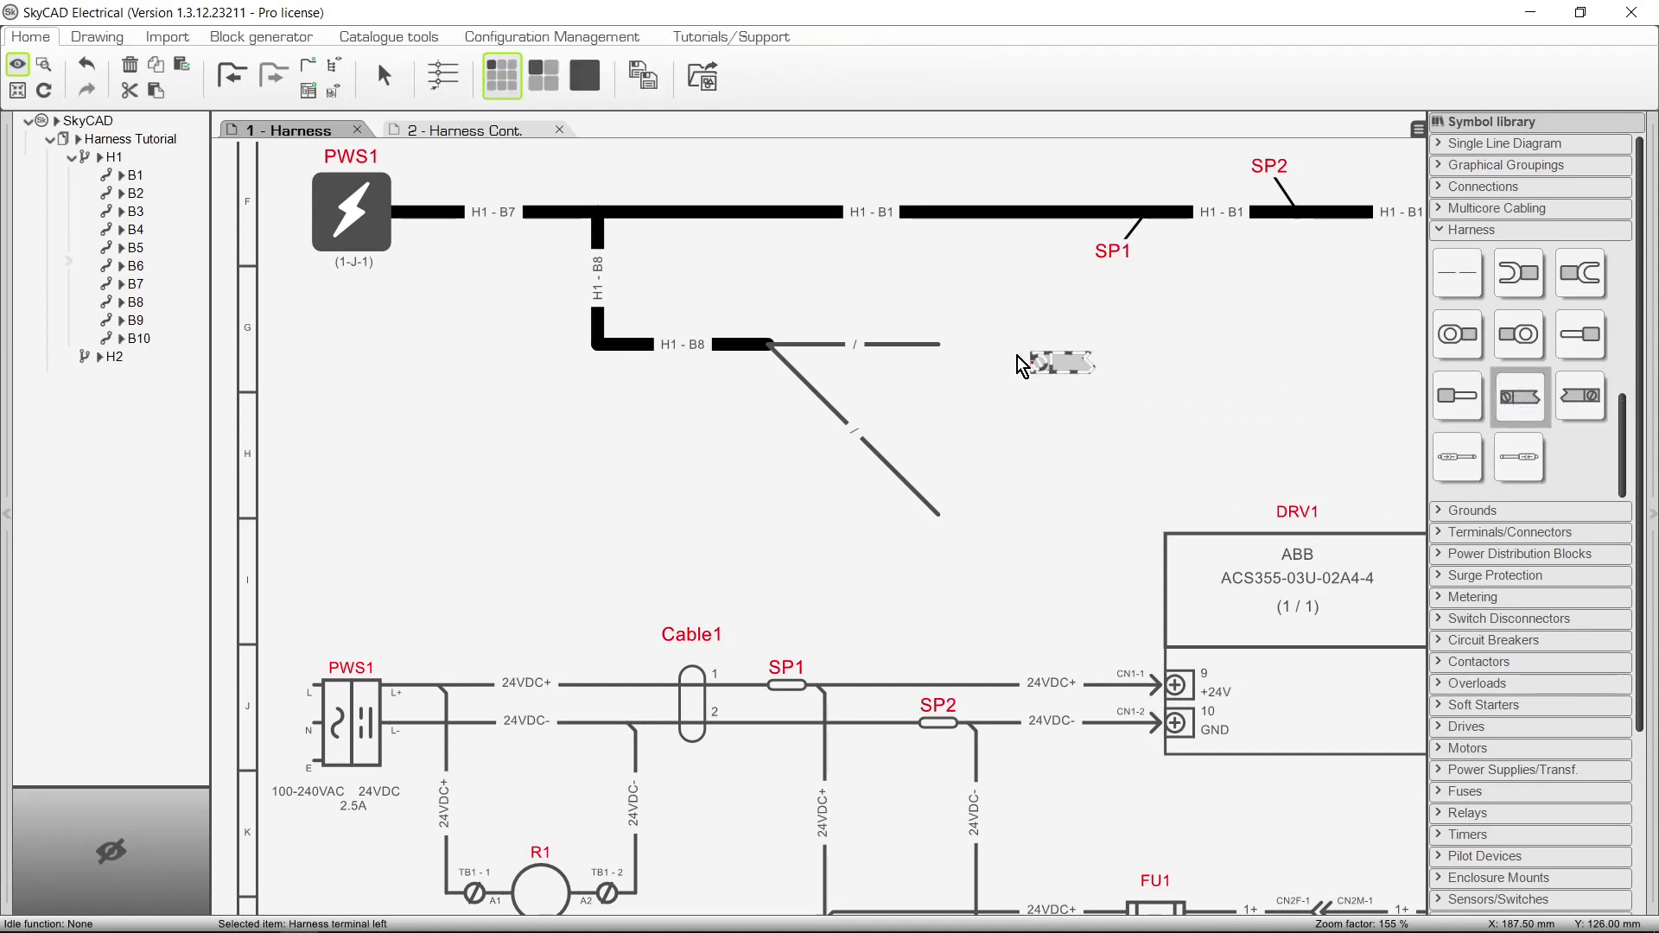
Terminate the straight H1-B8 lead with a harness terminal lug assigned to TB1 - 1 Interior
scroll(946, 347, "up", 8)
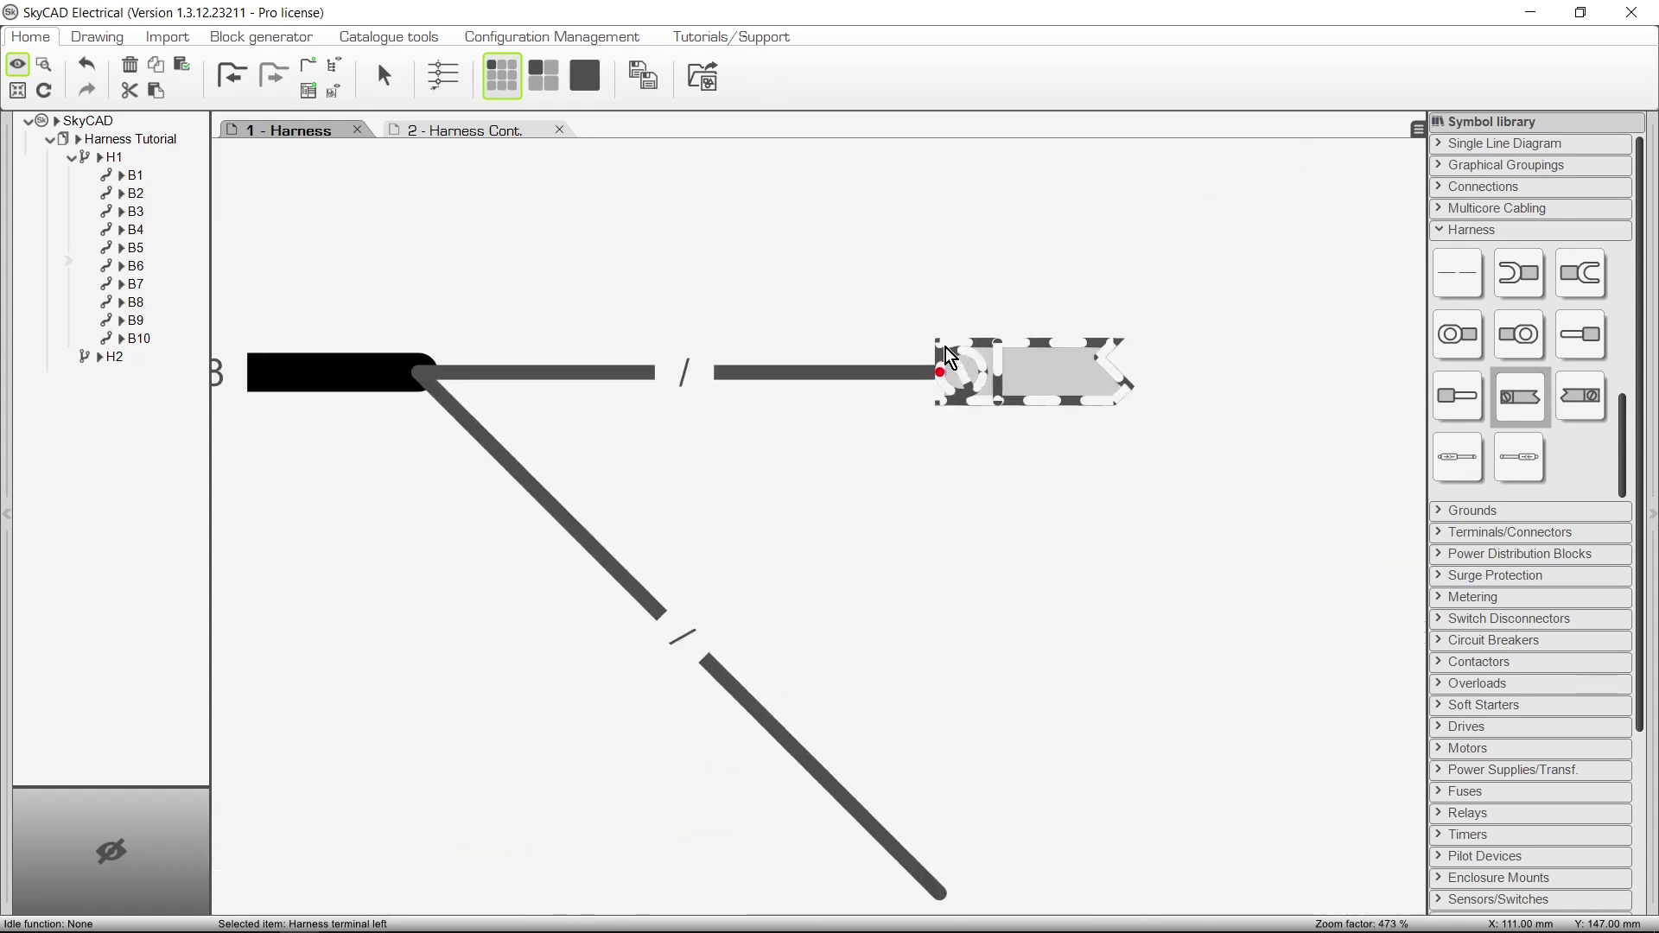
scroll(945, 348, "up", 1)
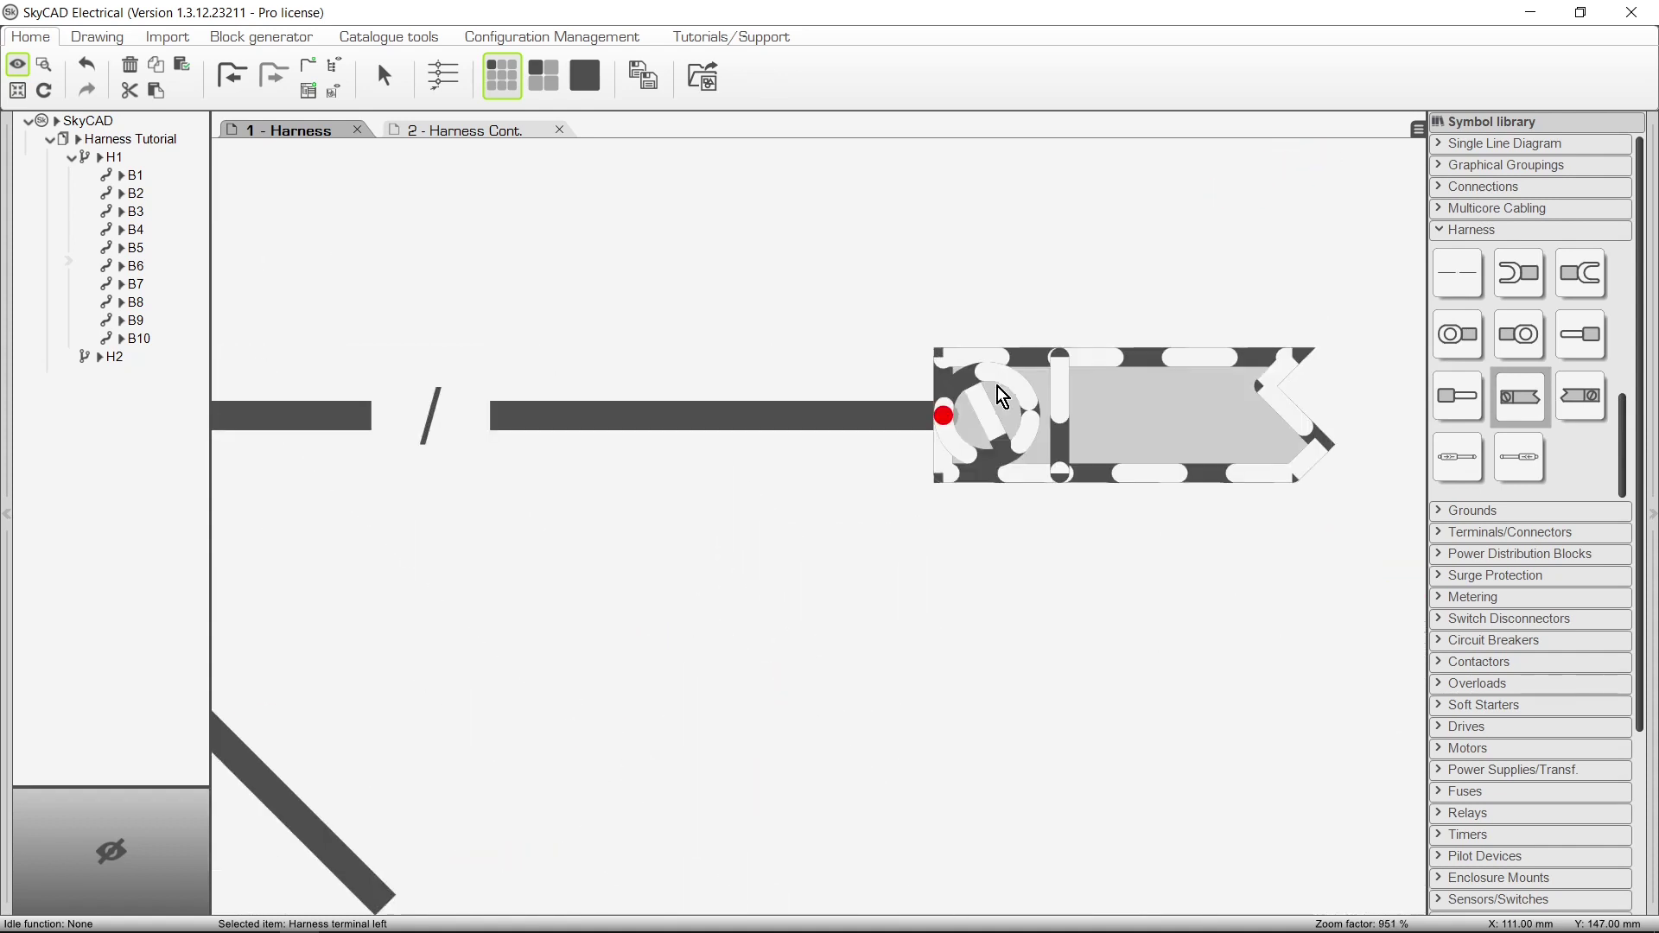
left_click(946, 427)
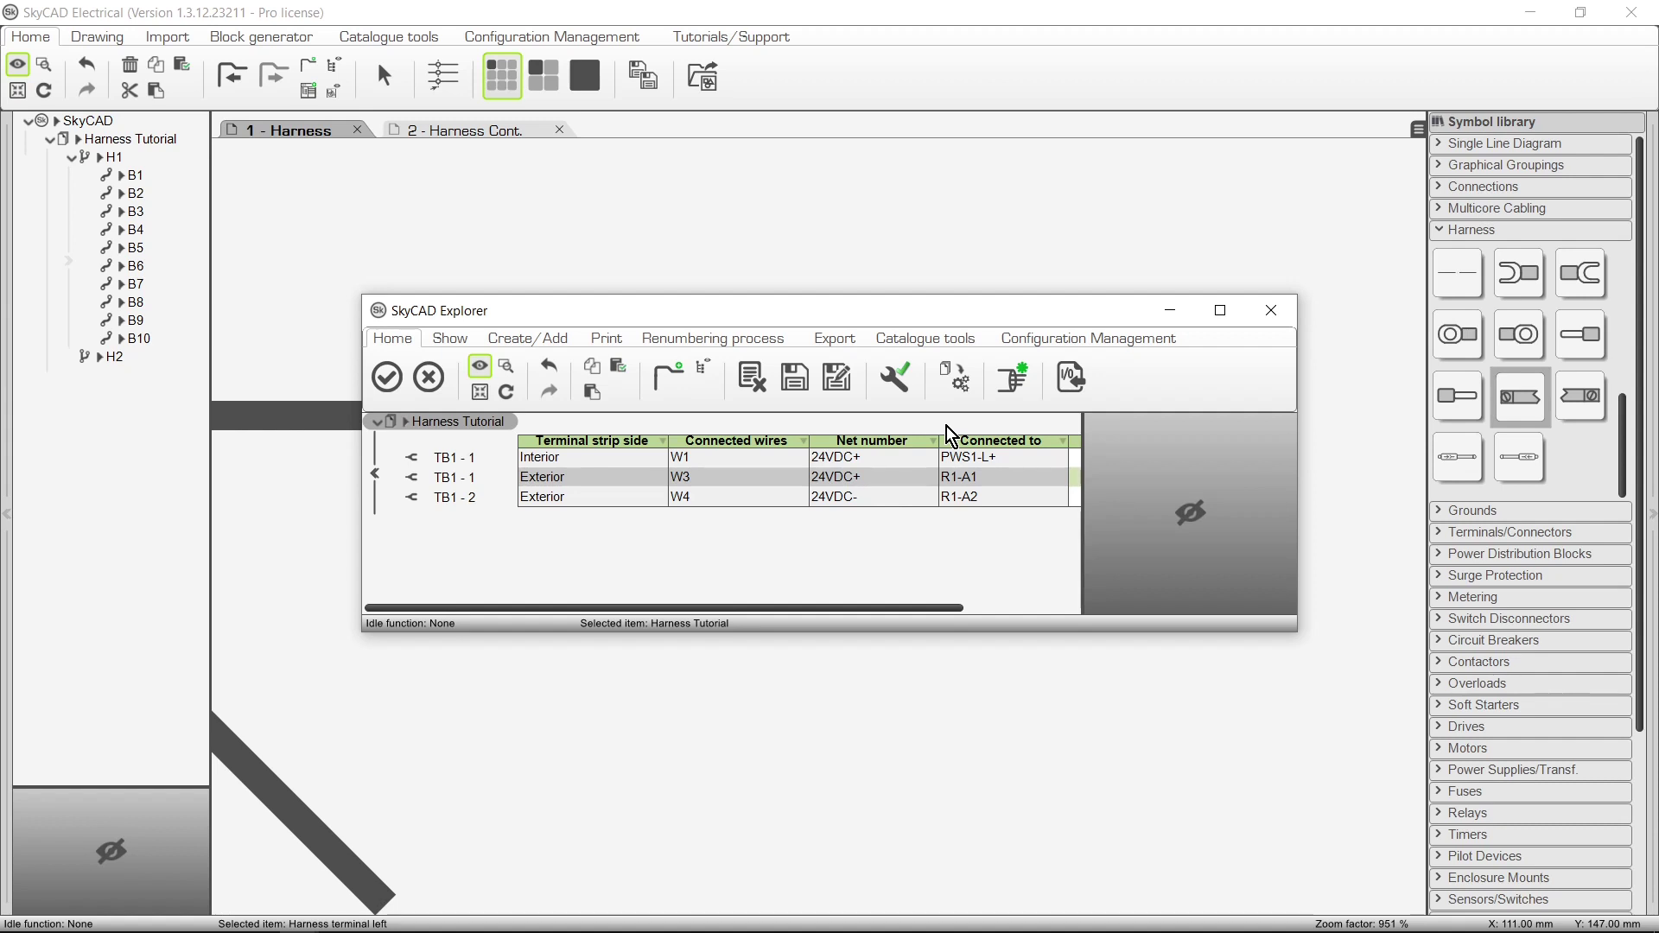
left_click(628, 444)
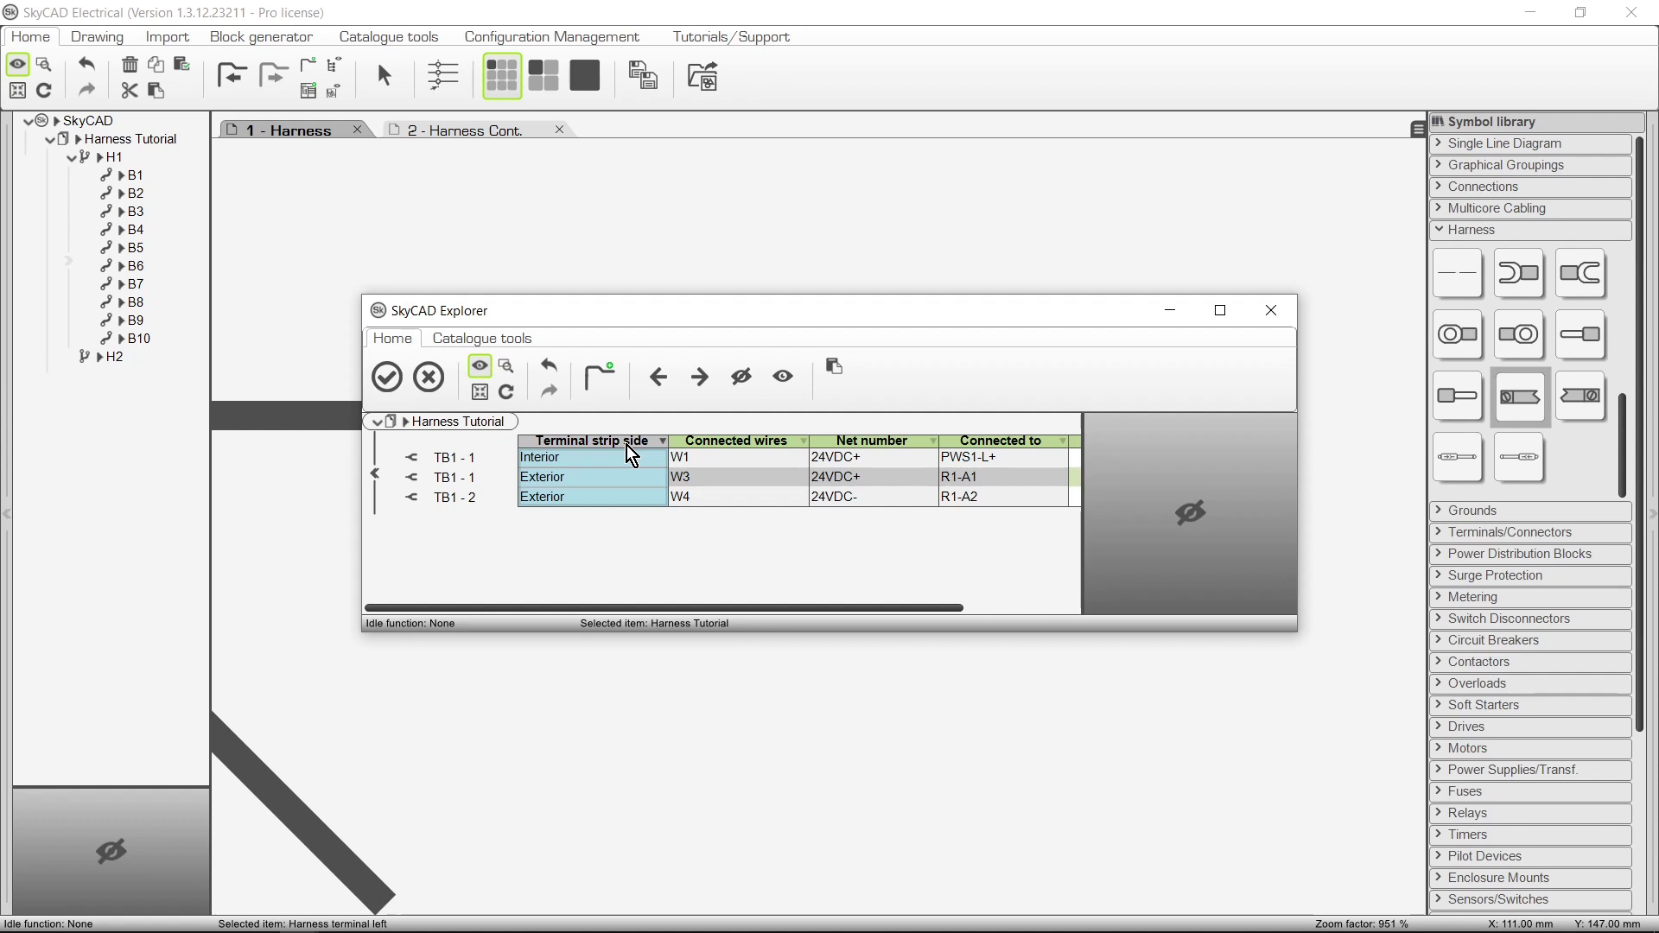
left_click(469, 459)
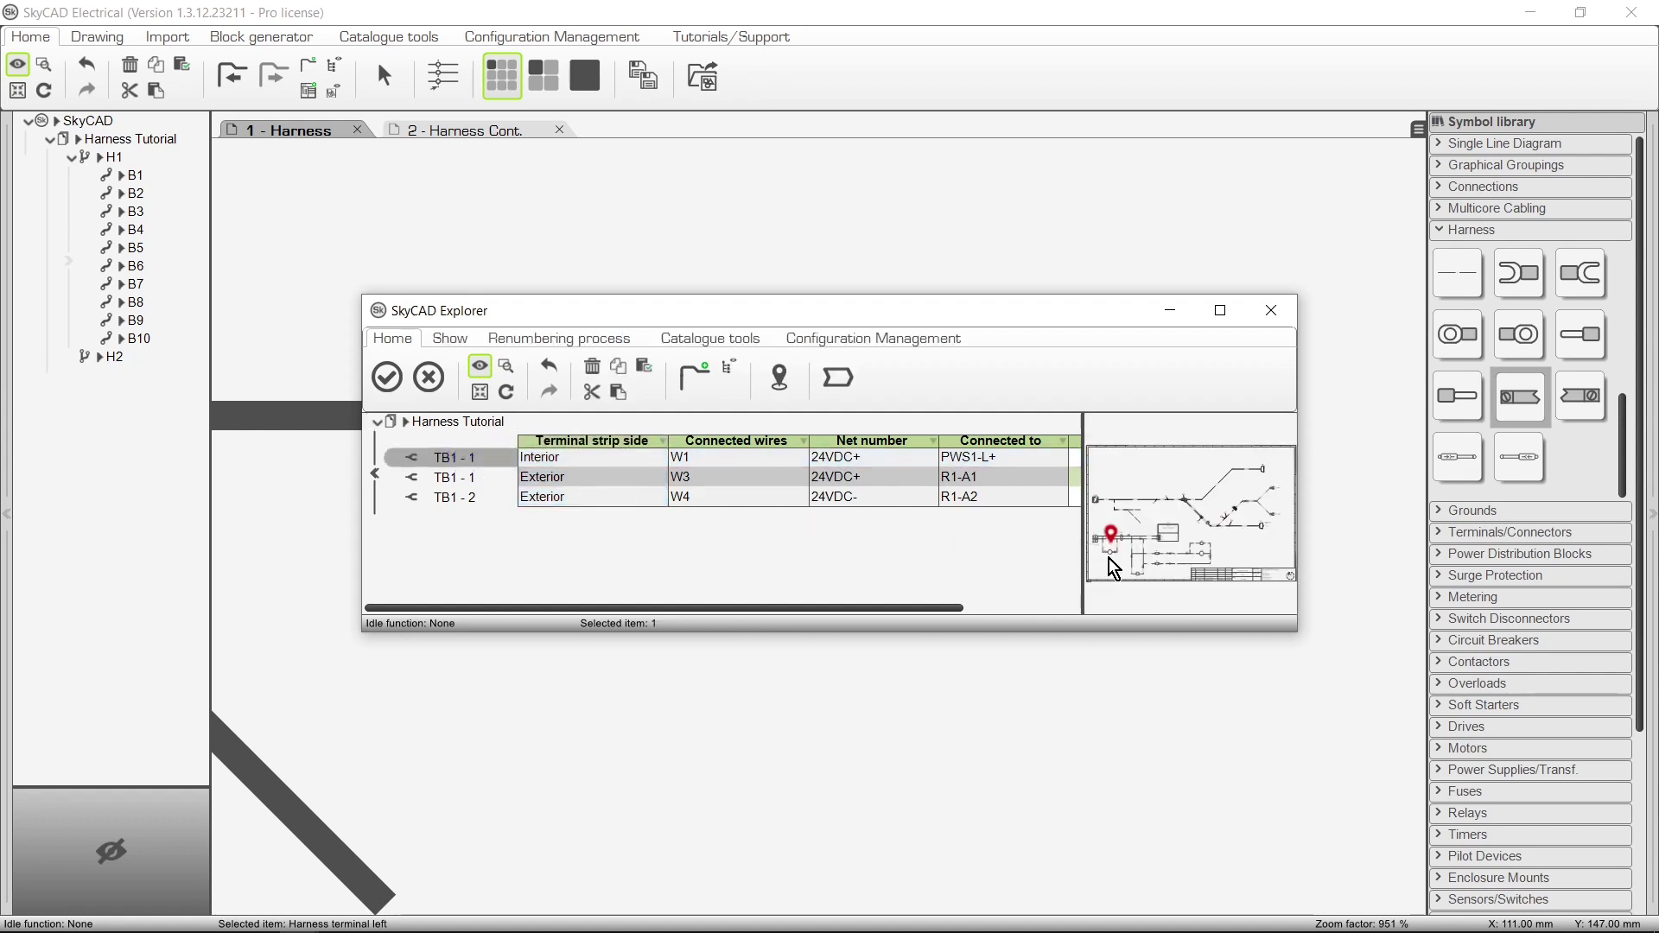
scroll(1113, 570, "up", 3)
scroll(1113, 571, "up", 2)
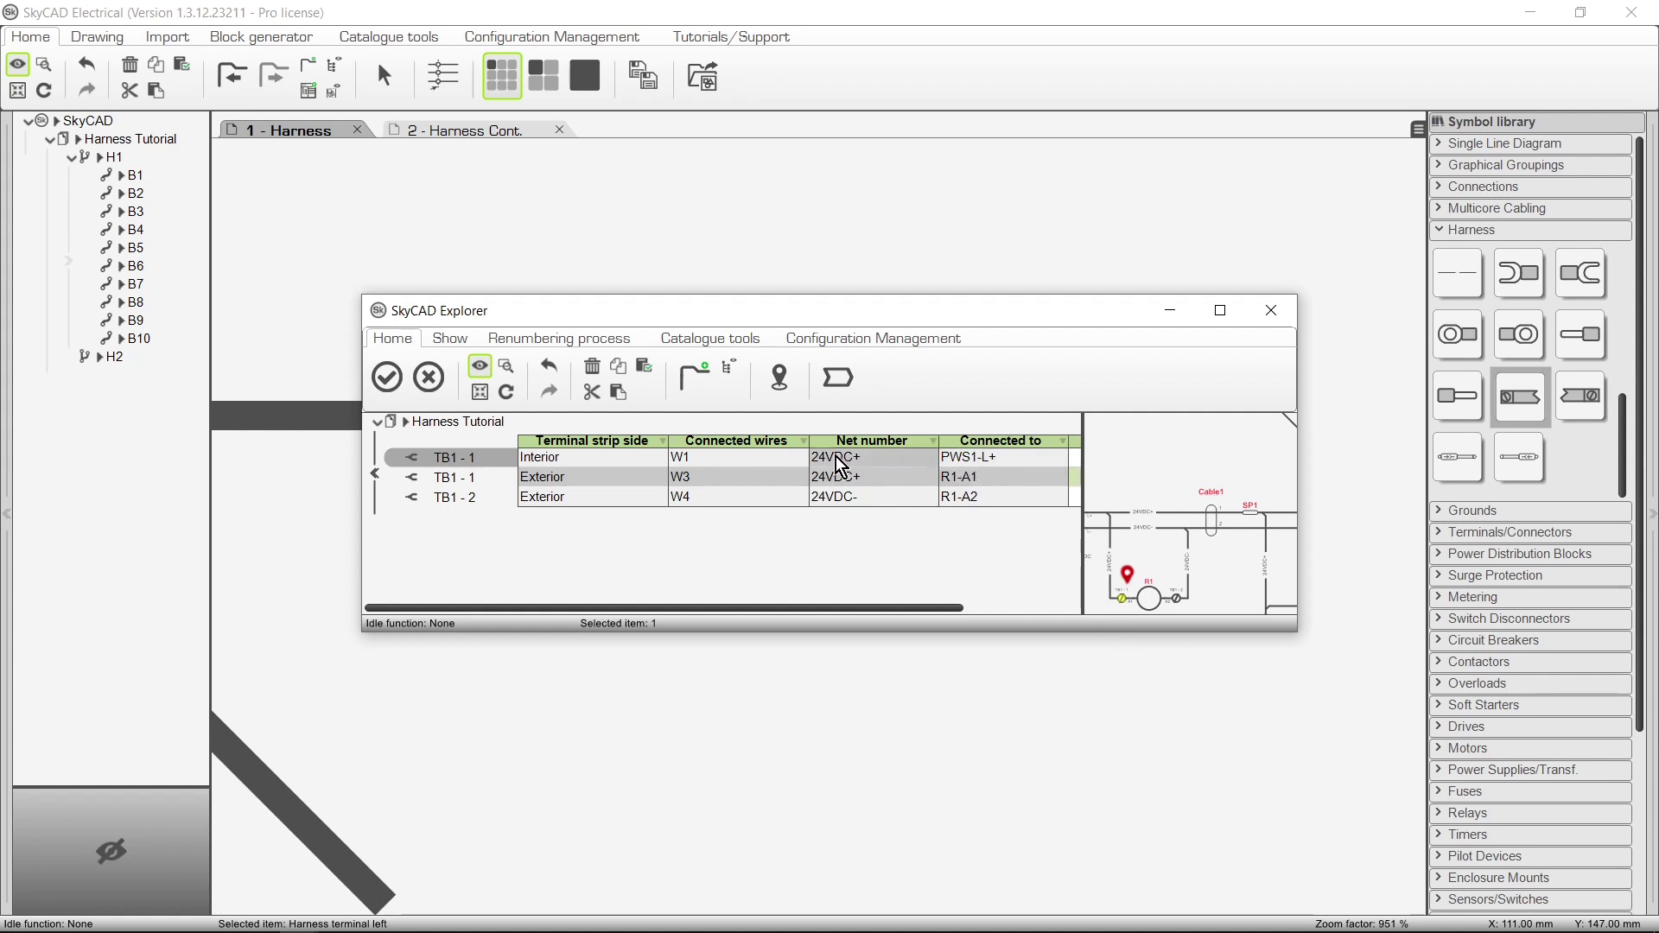
left_click(471, 458)
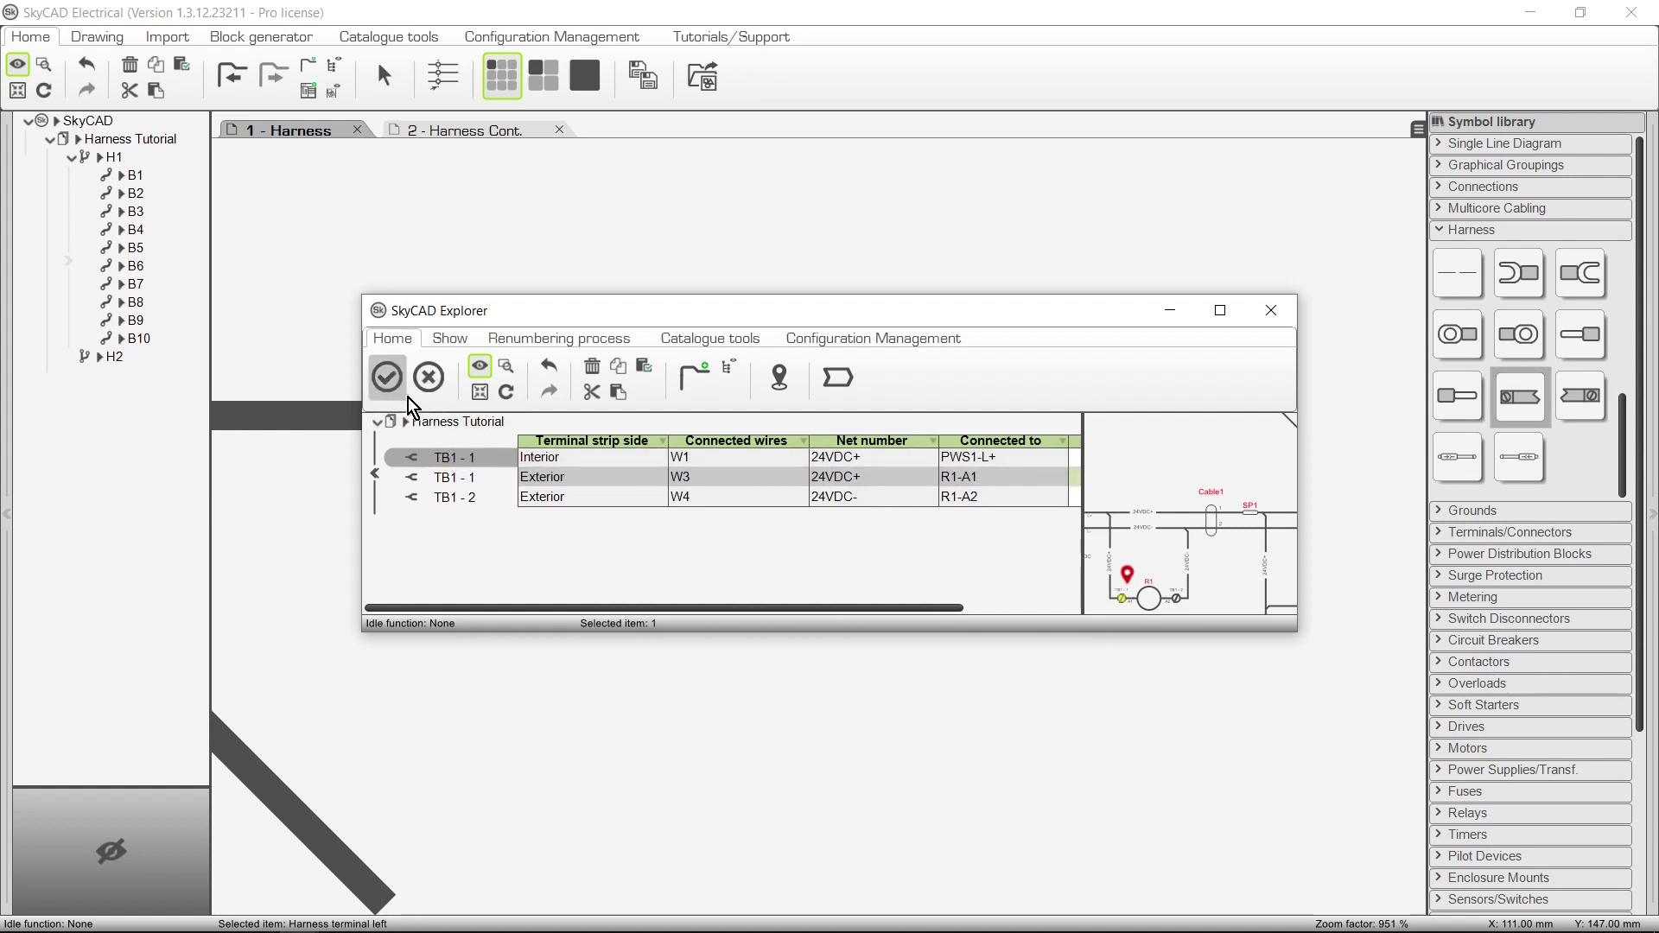
left_click(387, 378)
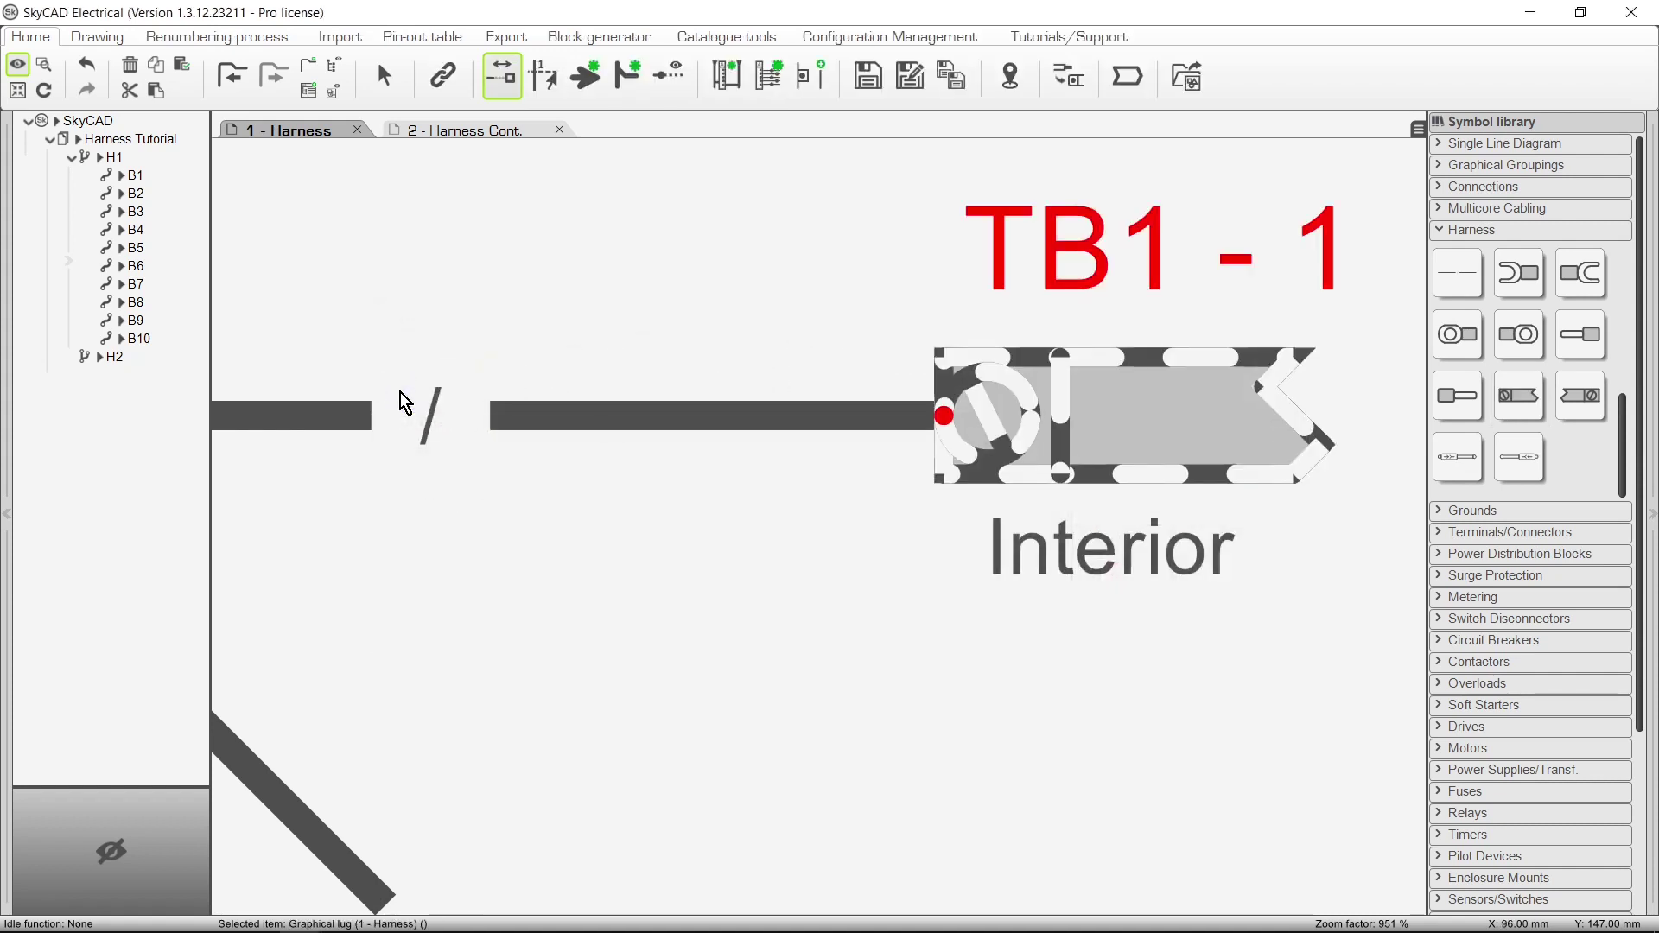
Put a left harness terminal lug on the diagonal wire's end without assigning a terminal yet
left_click(878, 311)
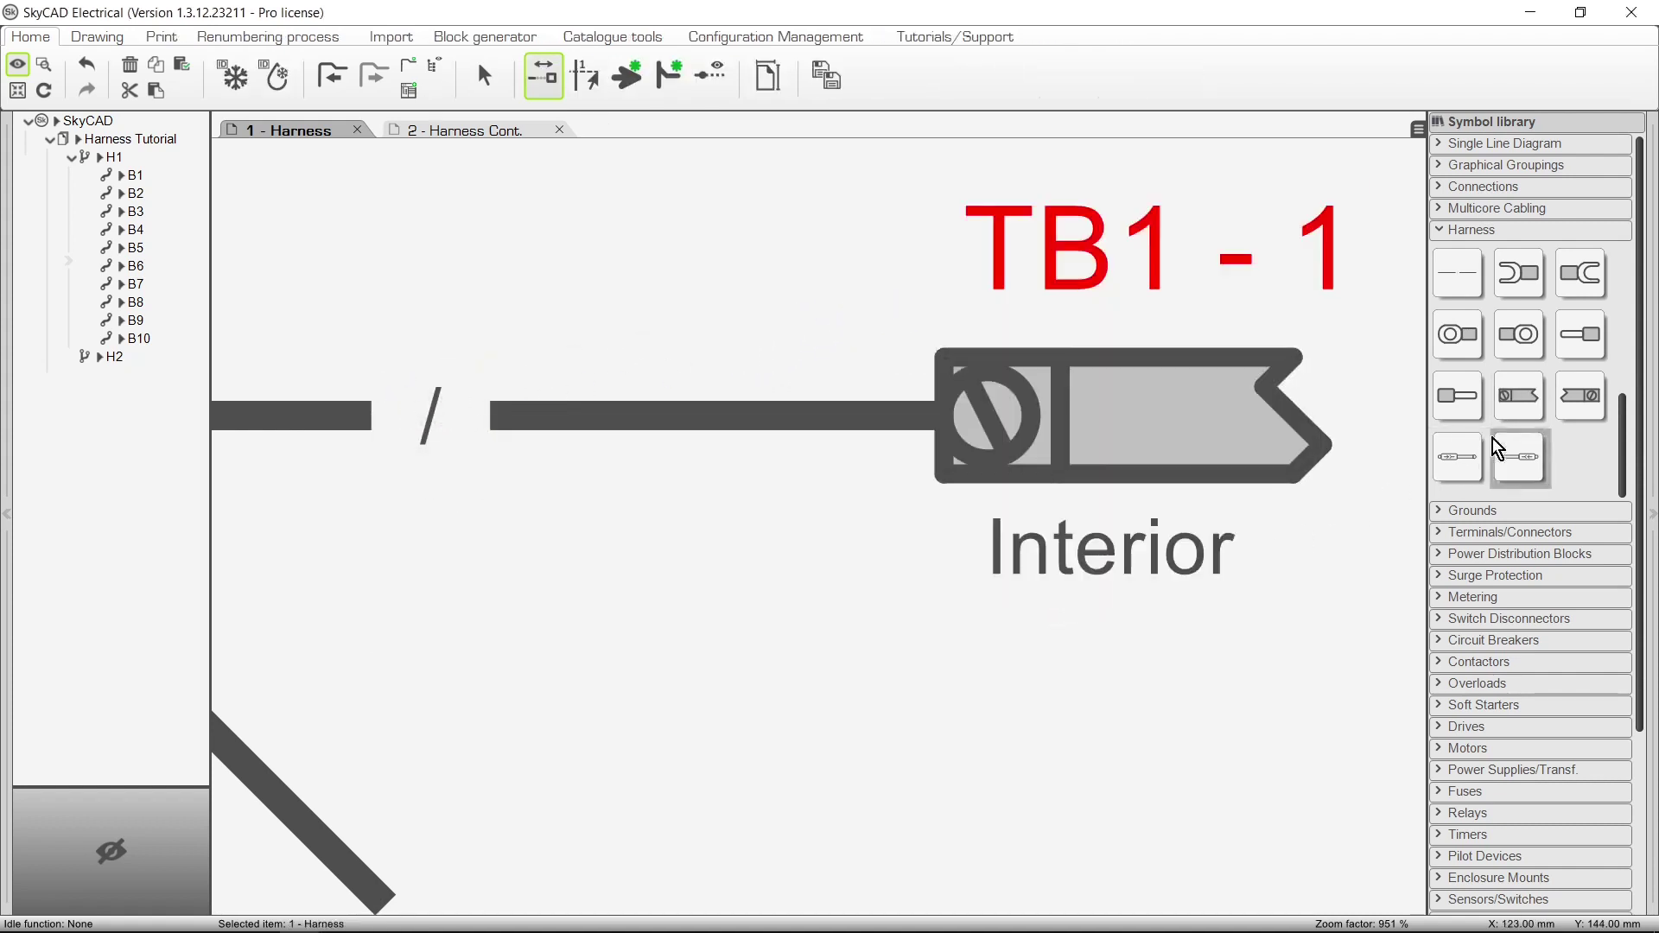
left_click(1521, 398)
scroll(1294, 738, "down", 5)
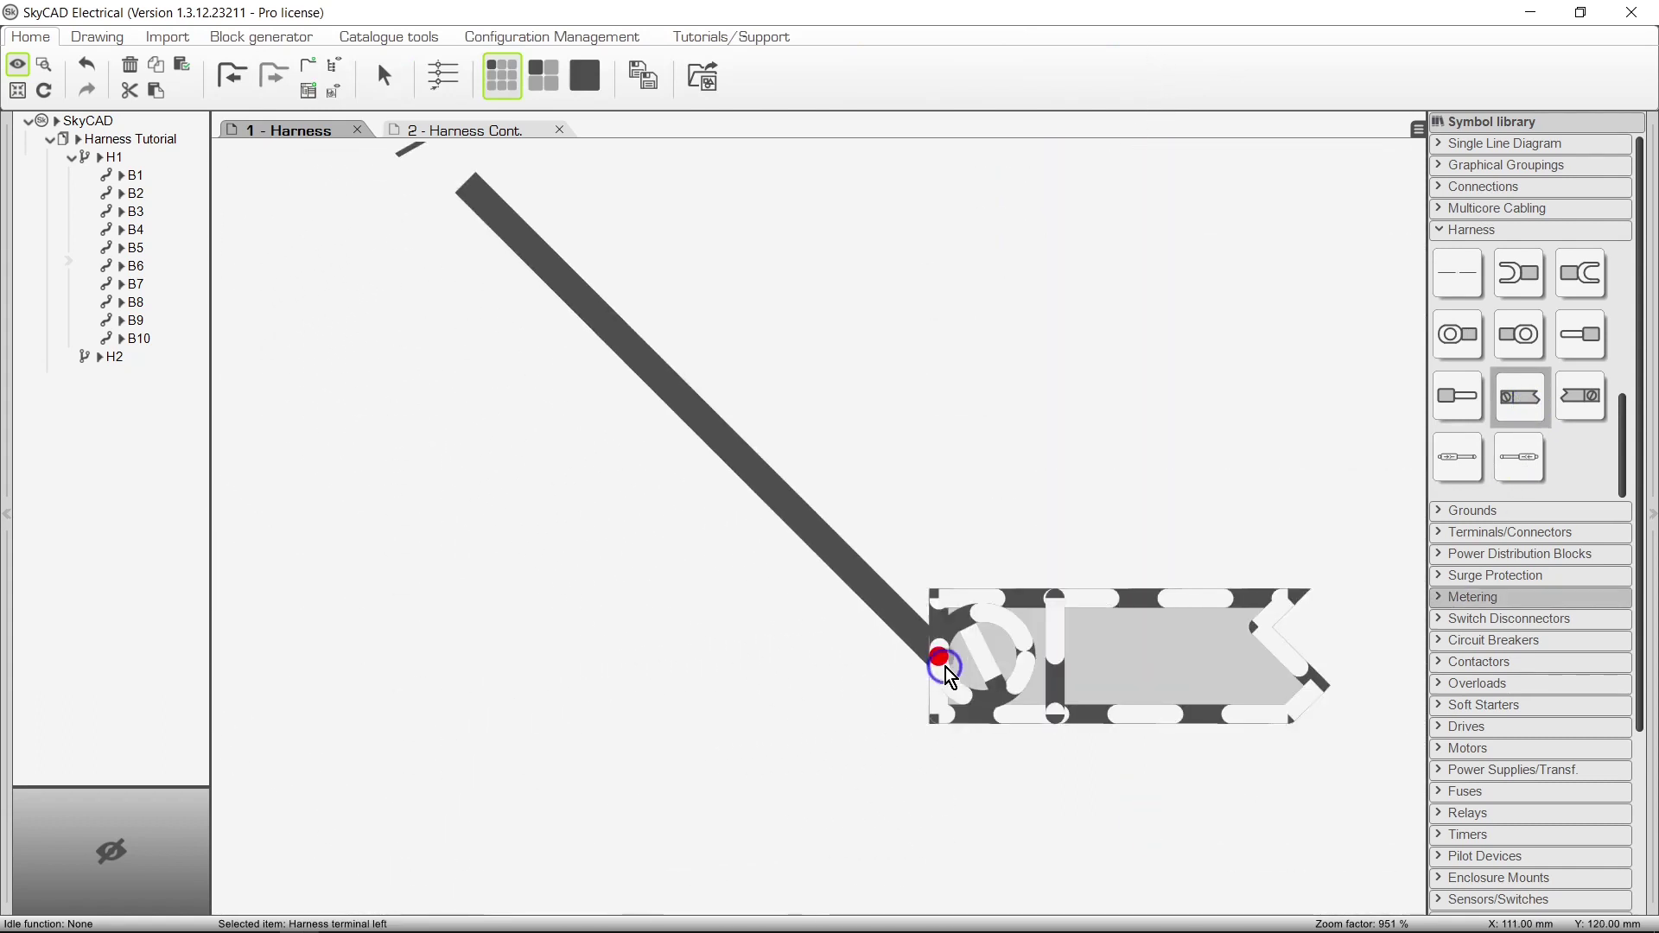
left_click(945, 667)
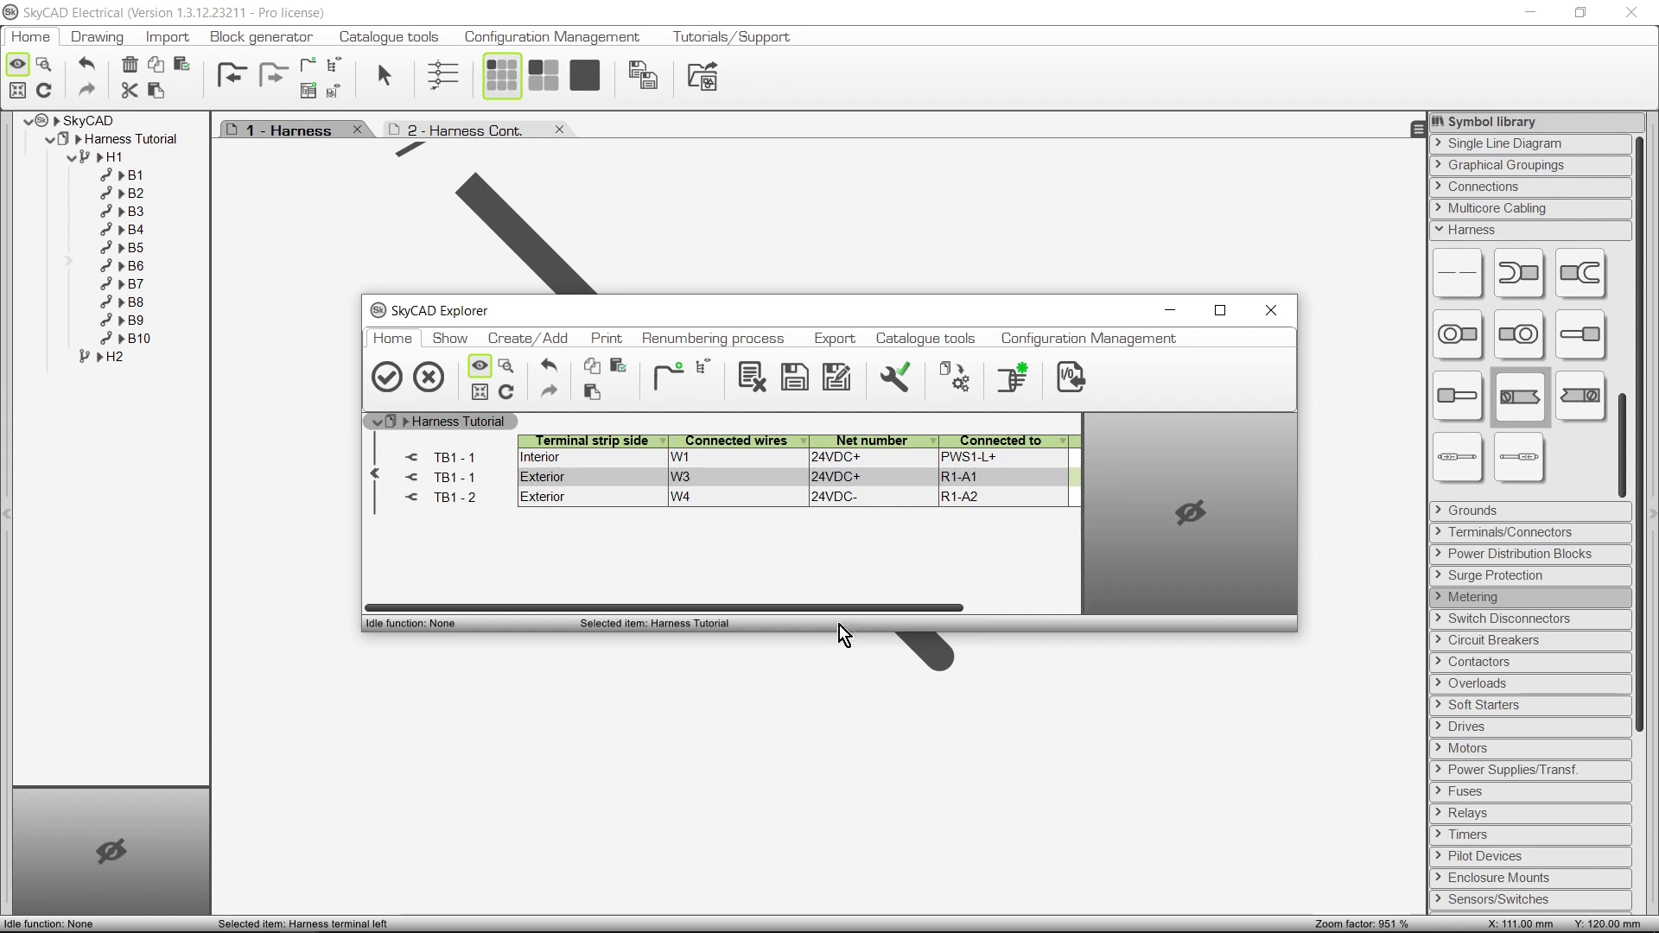
left_click(483, 499)
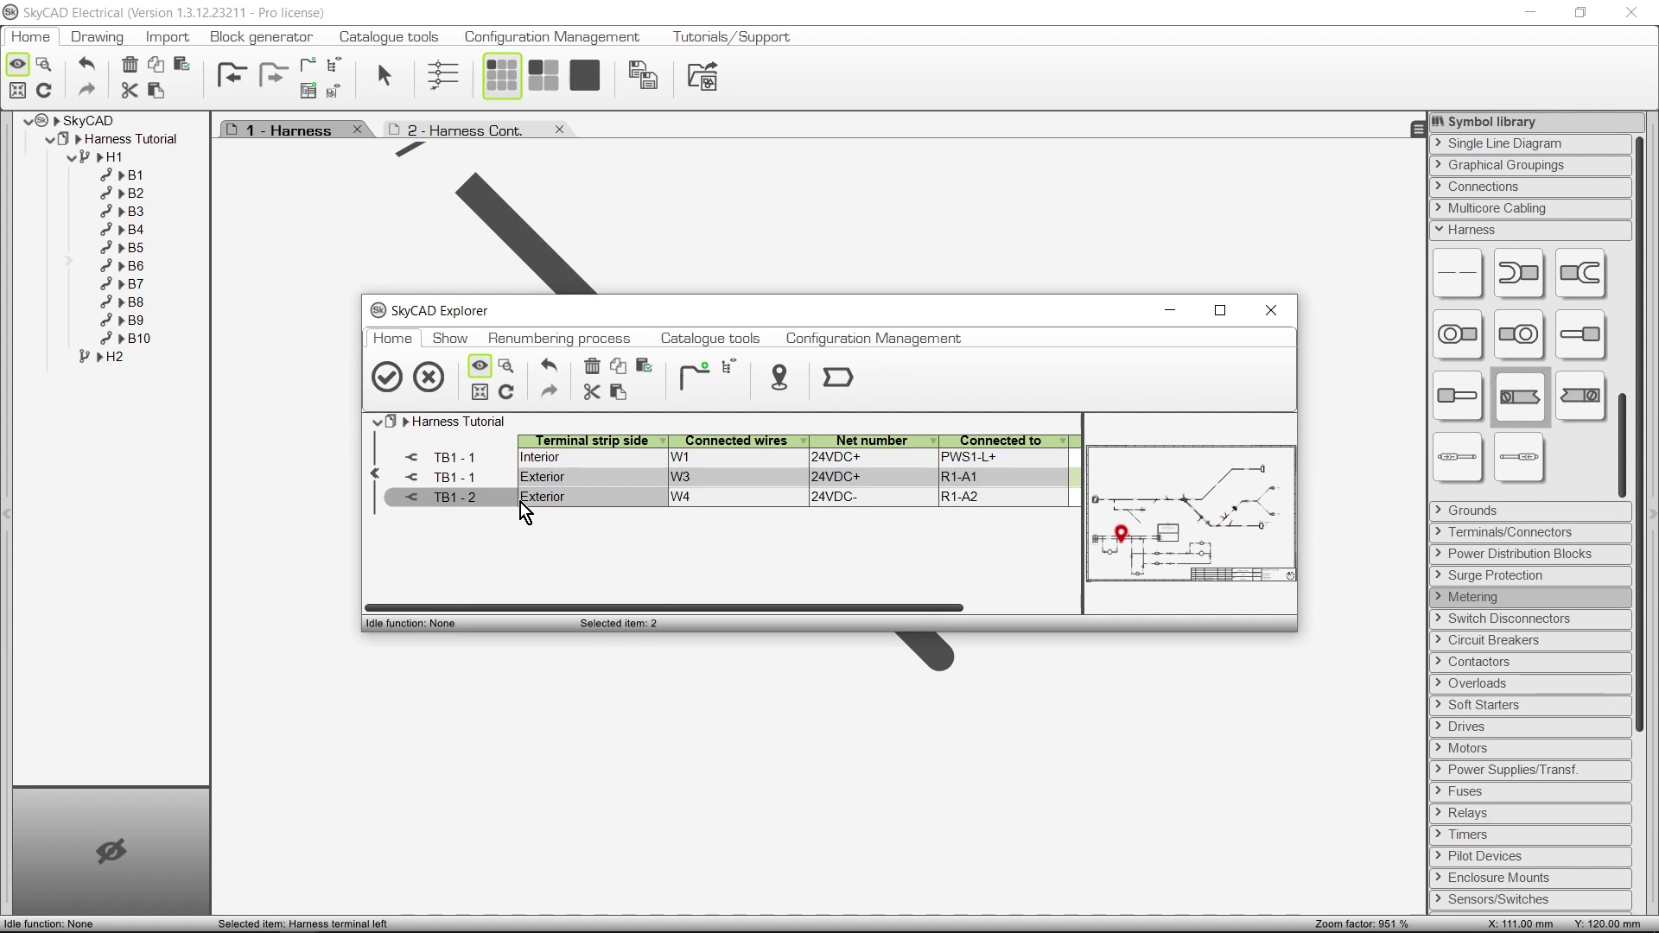
left_click(429, 403)
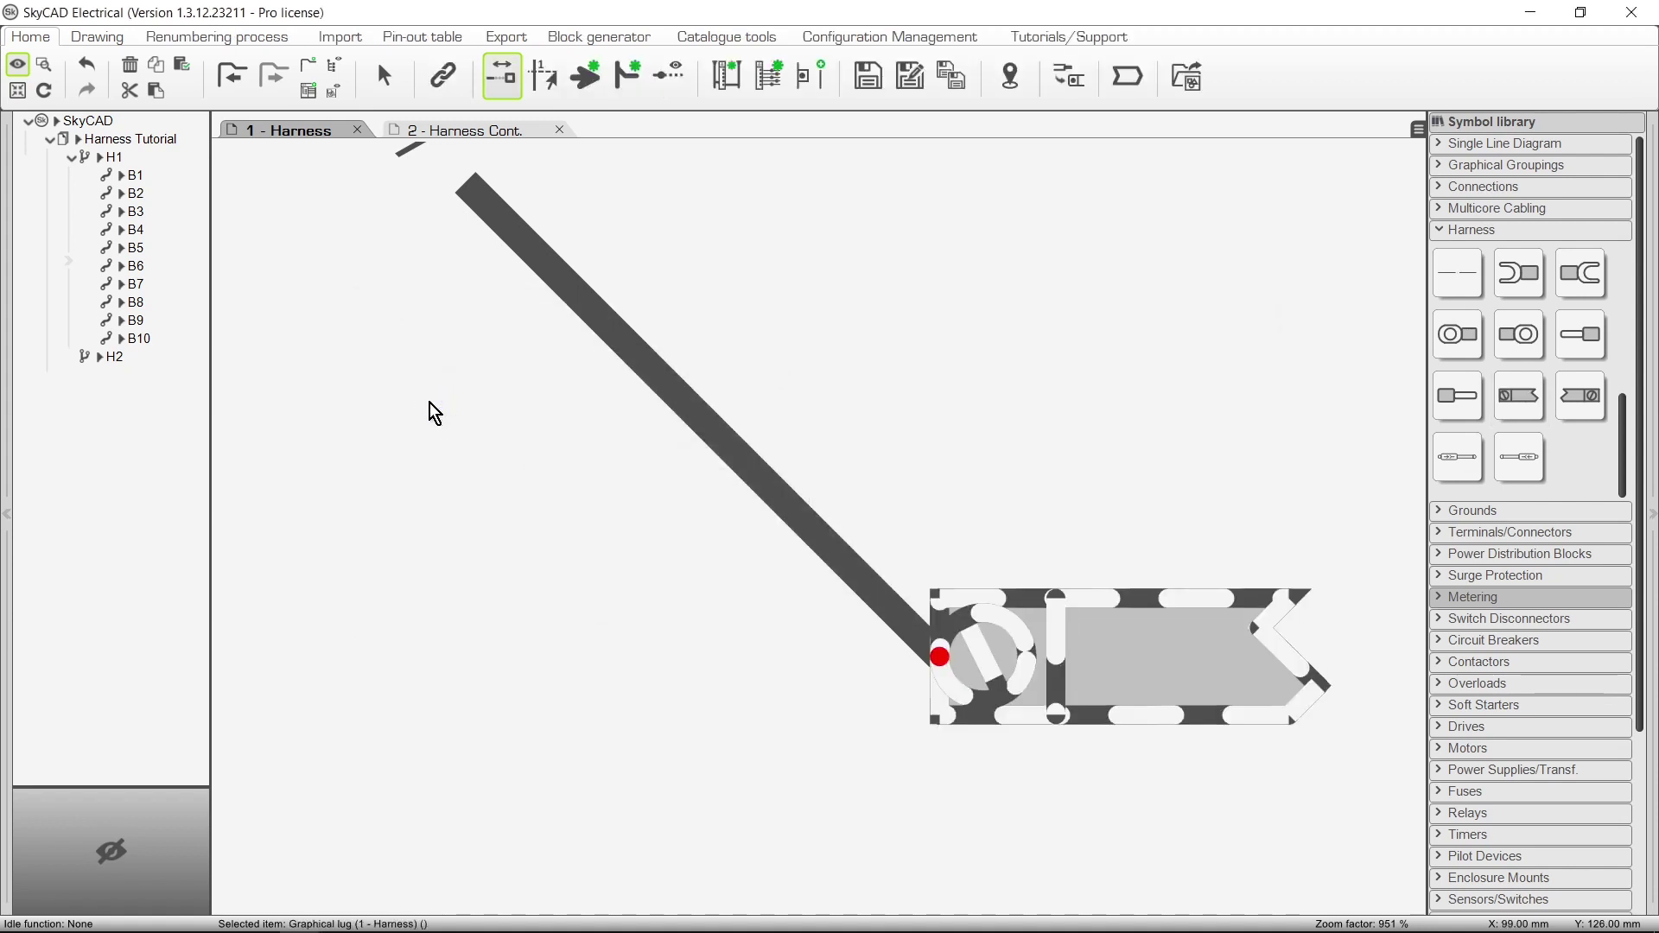
Select terminal TB1 - 2 in the schematic and open the TB1 terminal strip view
scroll(429, 414, "down", 5)
middle_click_drag(545, 702, 1279, 126)
left_click(725, 807)
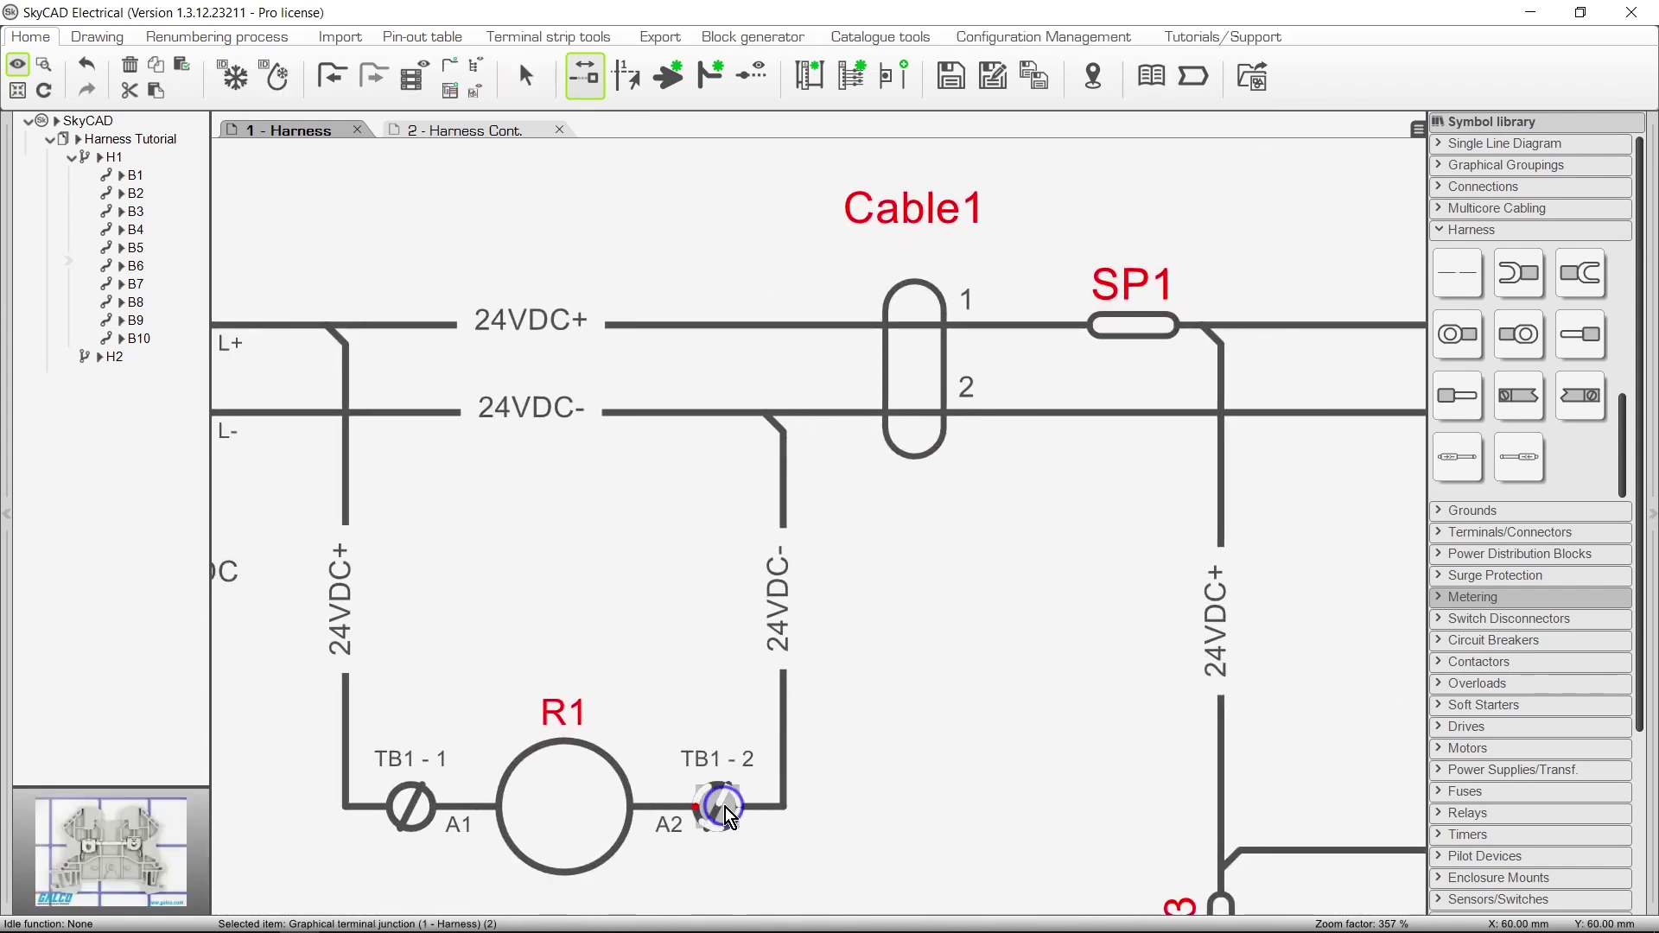
left_click(414, 91)
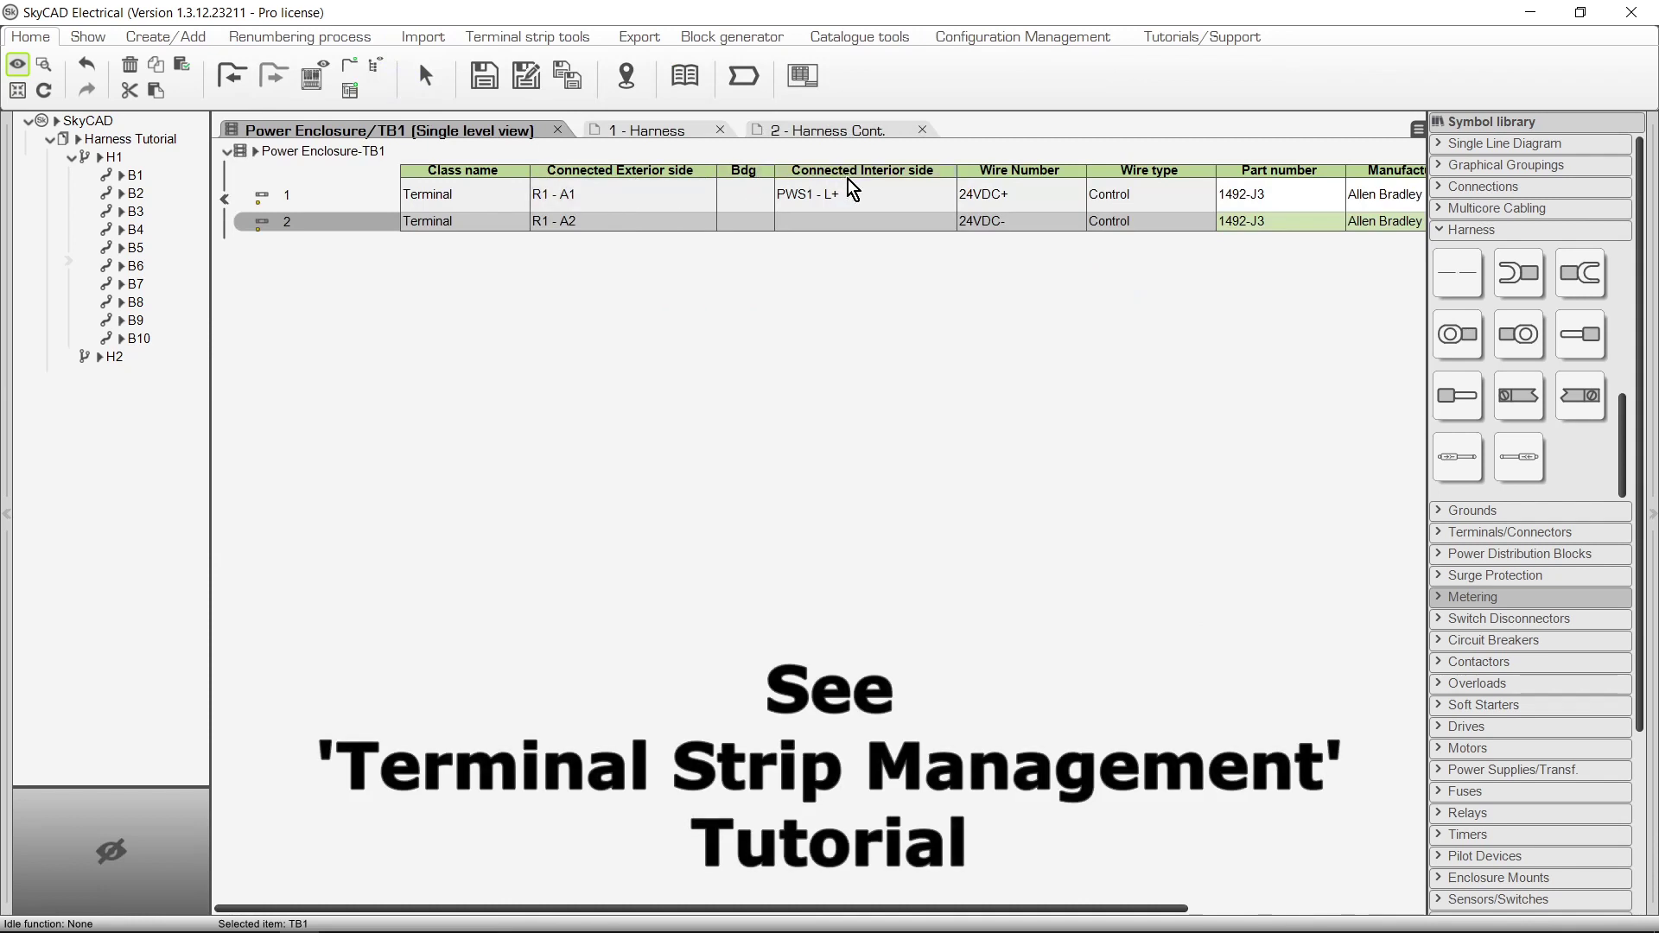
Connect the interior side of TB1 row 2 to PWS1 - L-
left_click(871, 224)
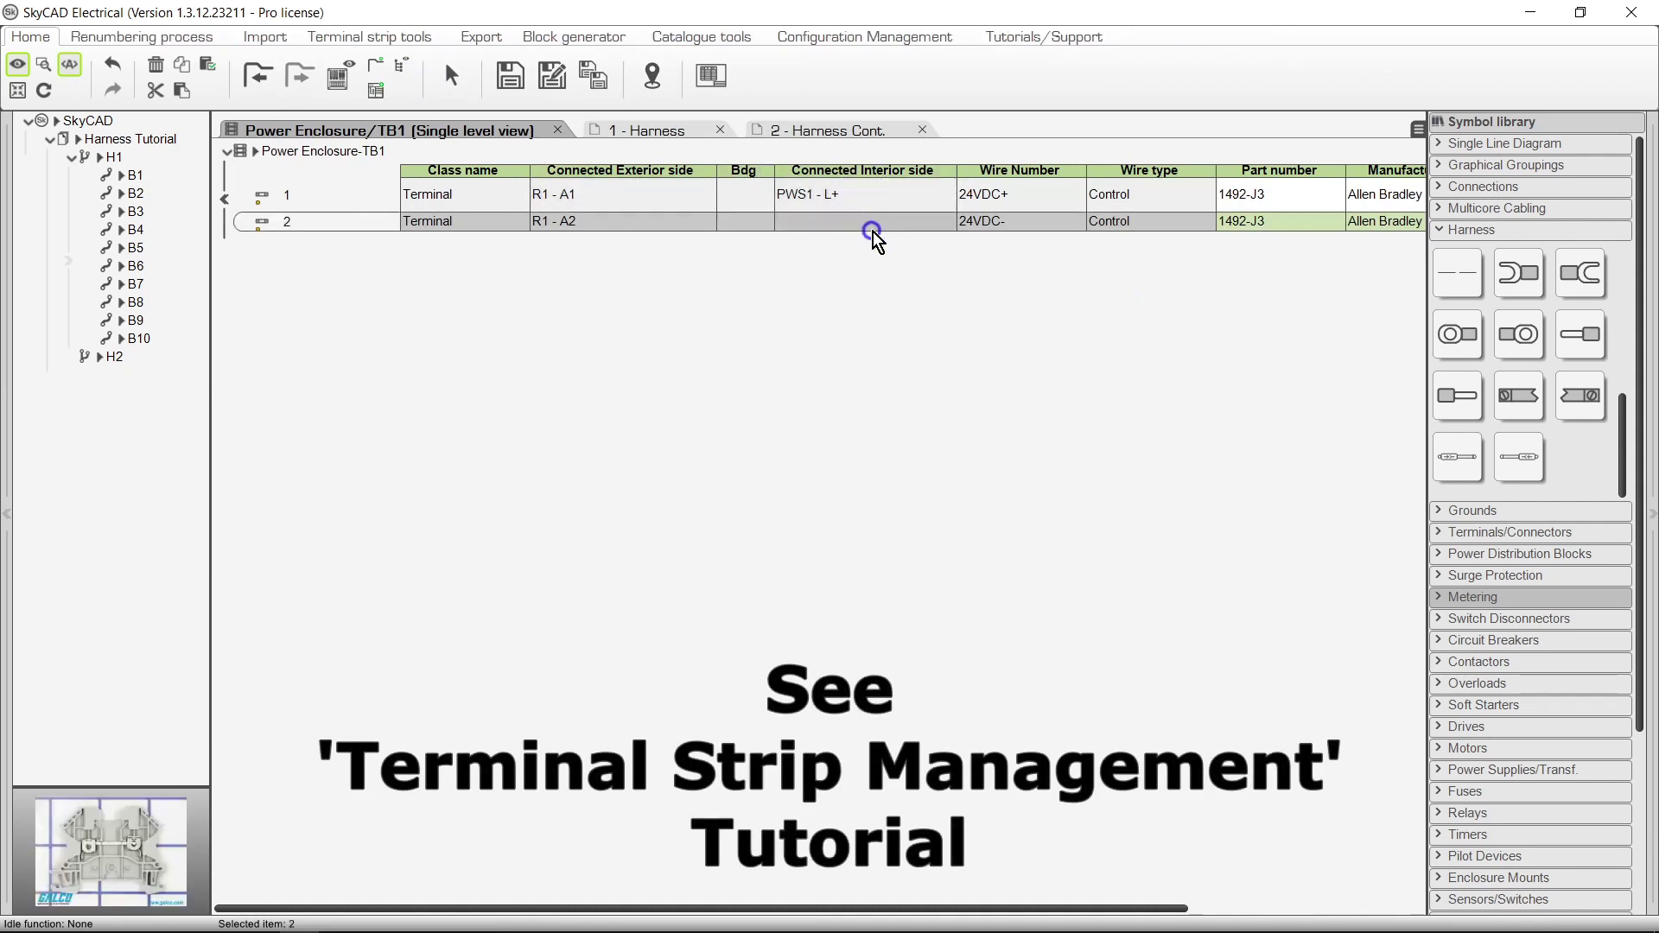
left_click(411, 38)
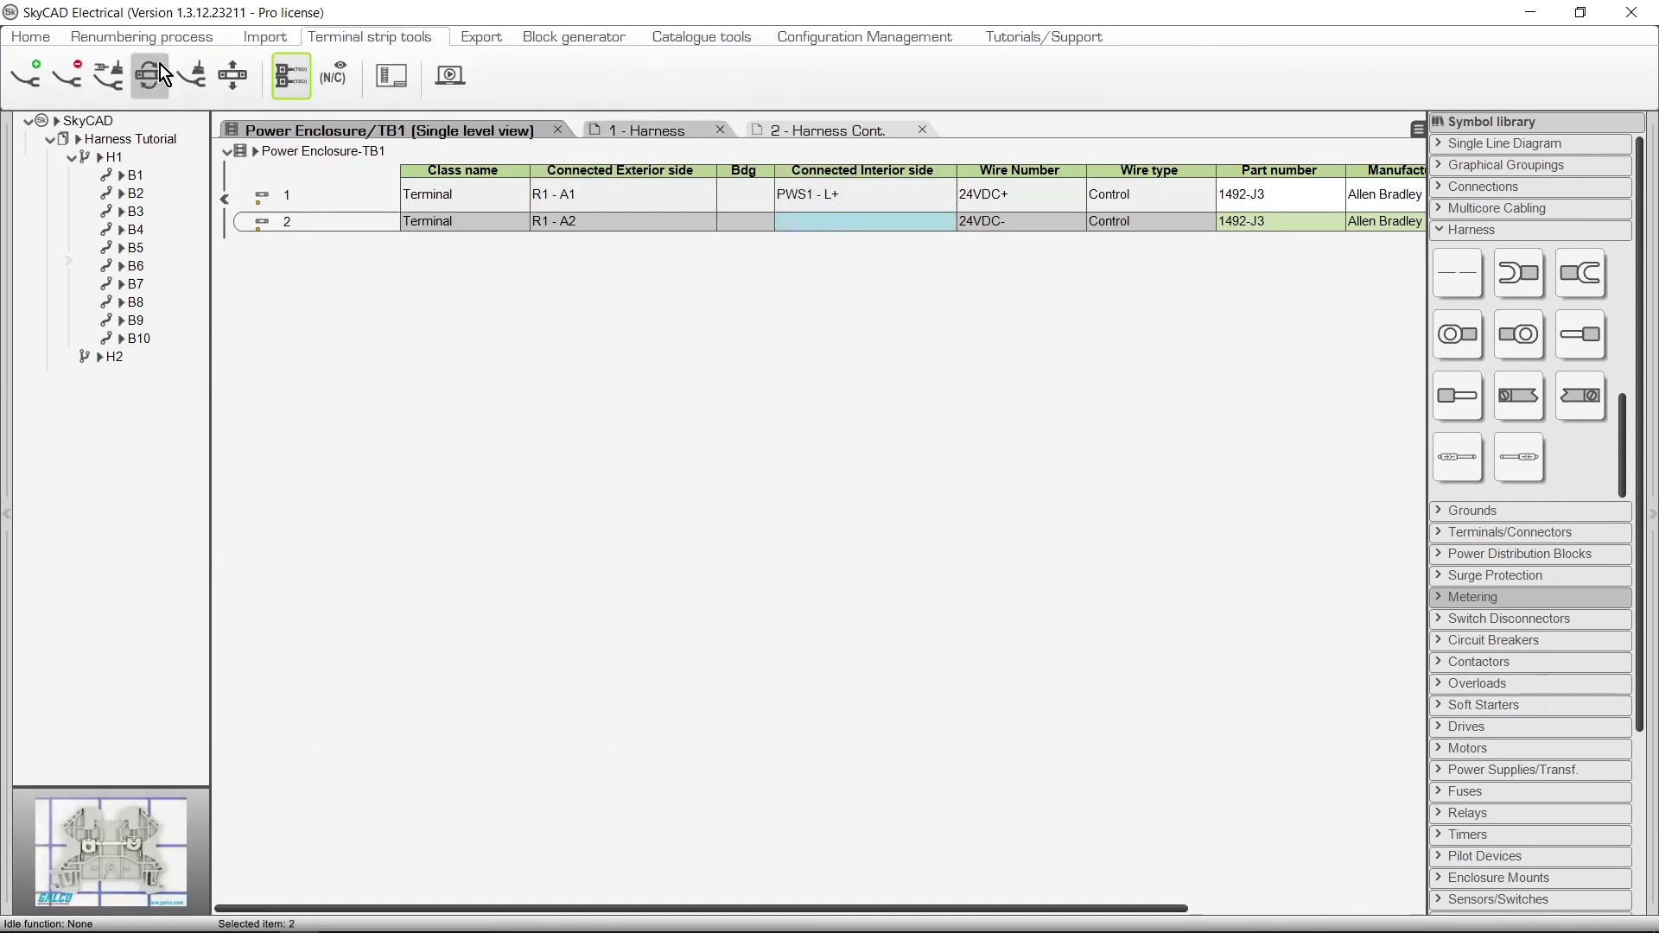
left_click(35, 81)
left_click(124, 39)
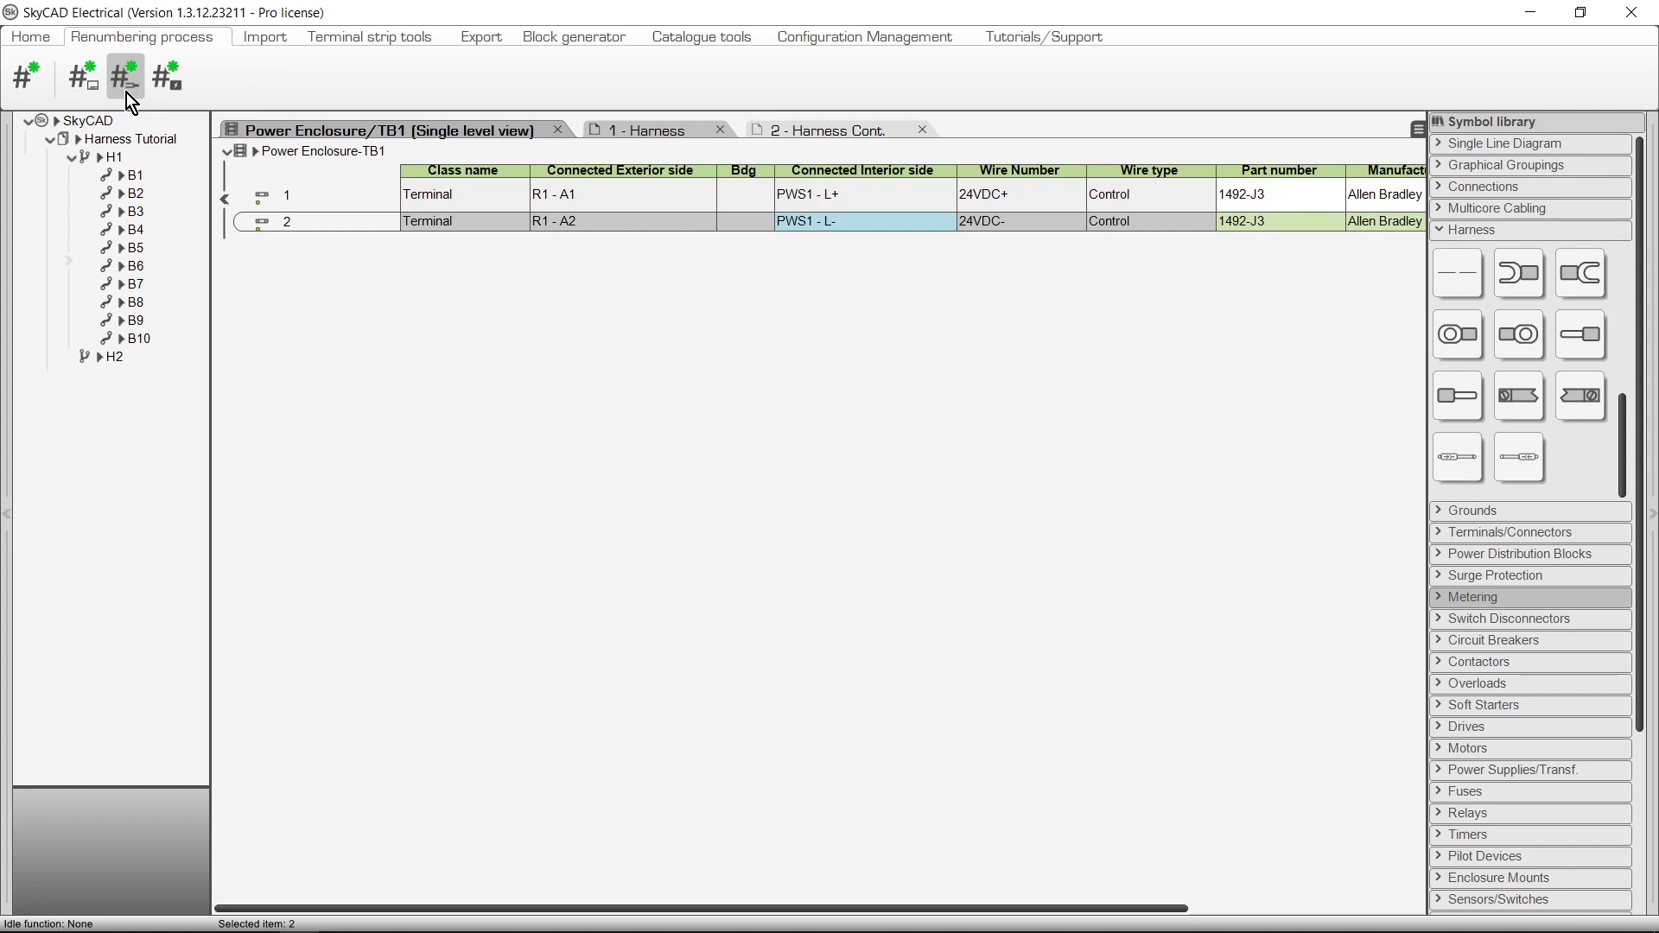
Close the terminal strip view and bring the diagonal wire's lug back into view
left_click(557, 130)
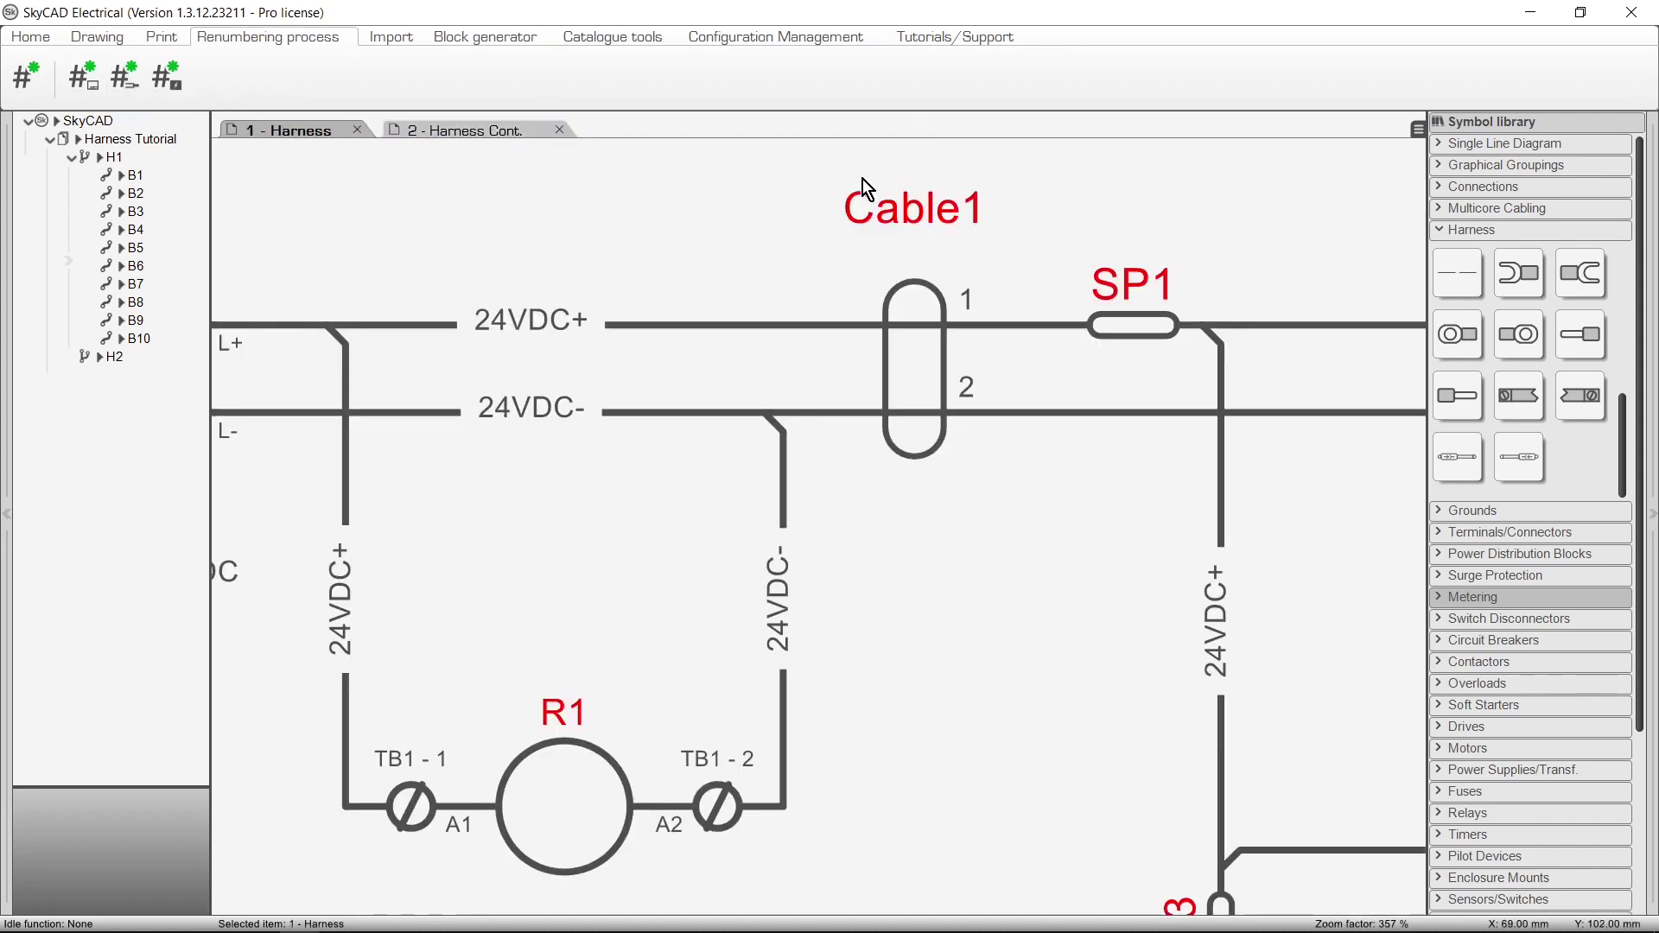
scroll(862, 179, "down", 5)
middle_click_drag(1162, 169, 802, 452)
scroll(819, 339, "up", 5)
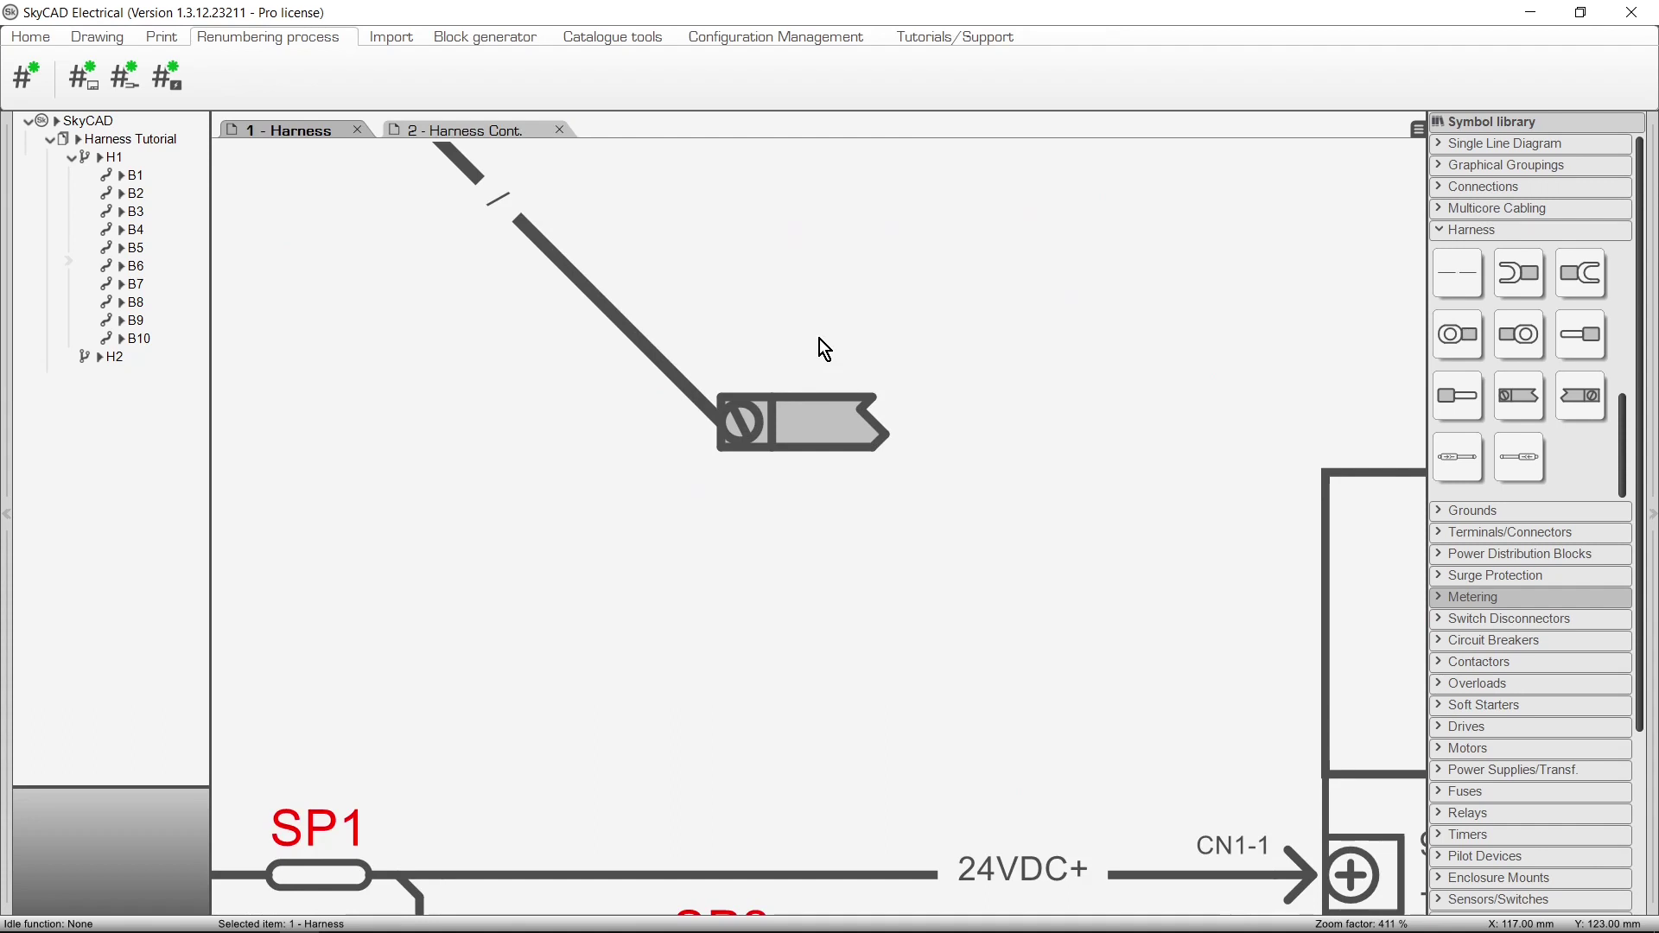
Assign the diagonal wire's lug to terminal TB1 - 2 Interior
left_click(823, 436)
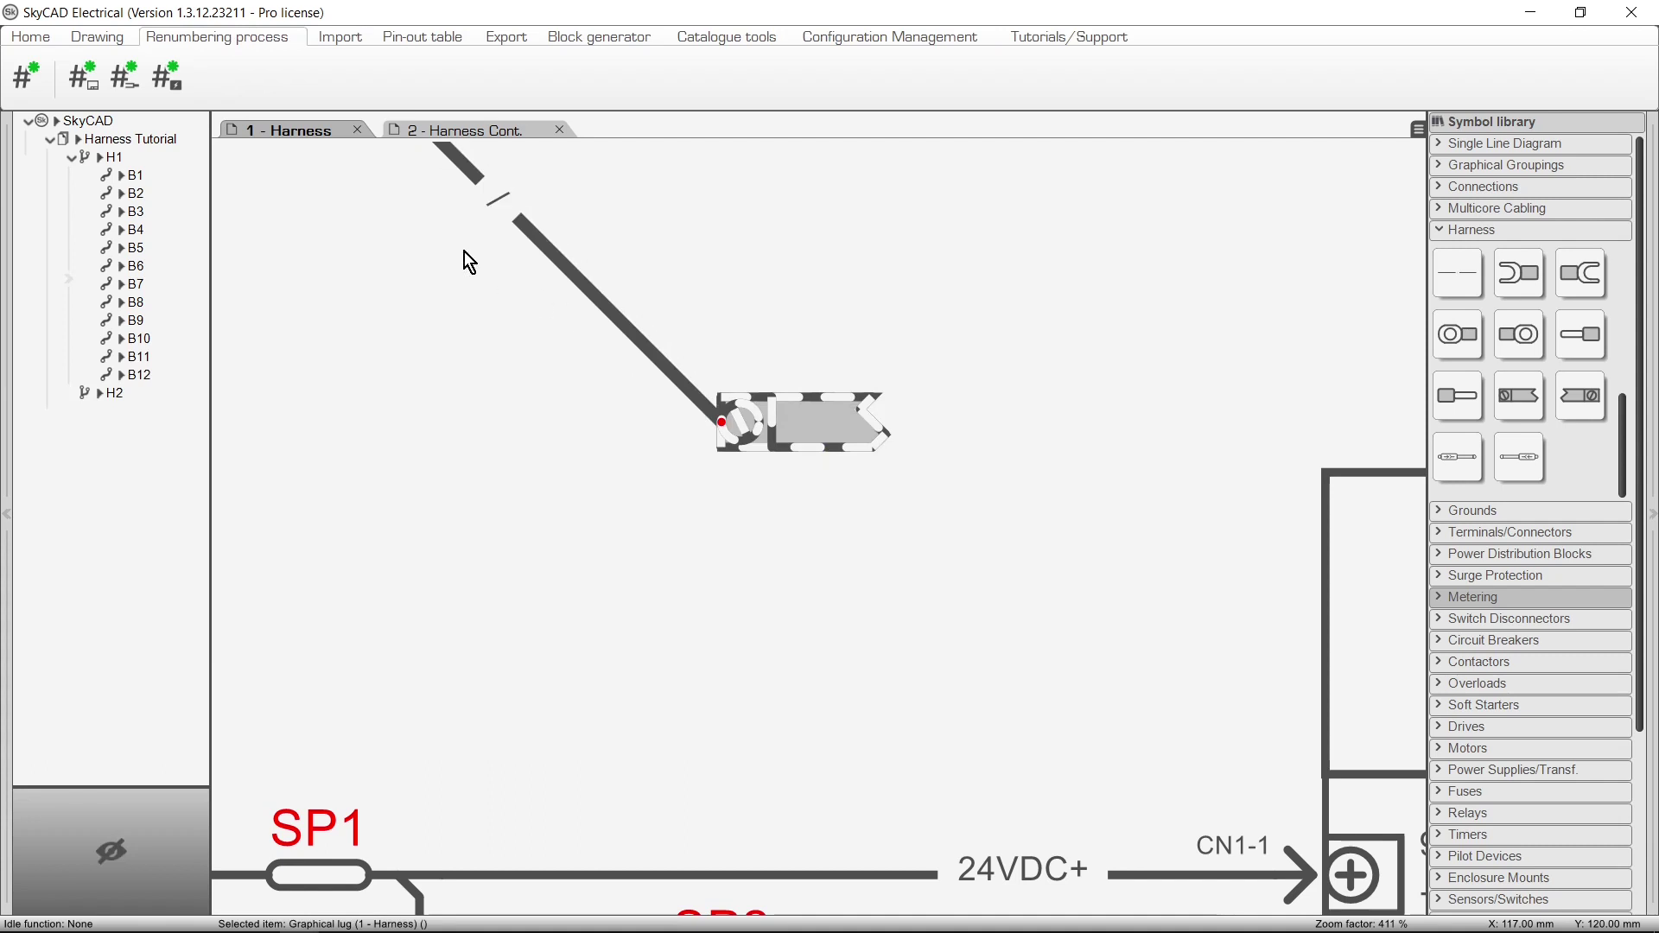
left_click(38, 41)
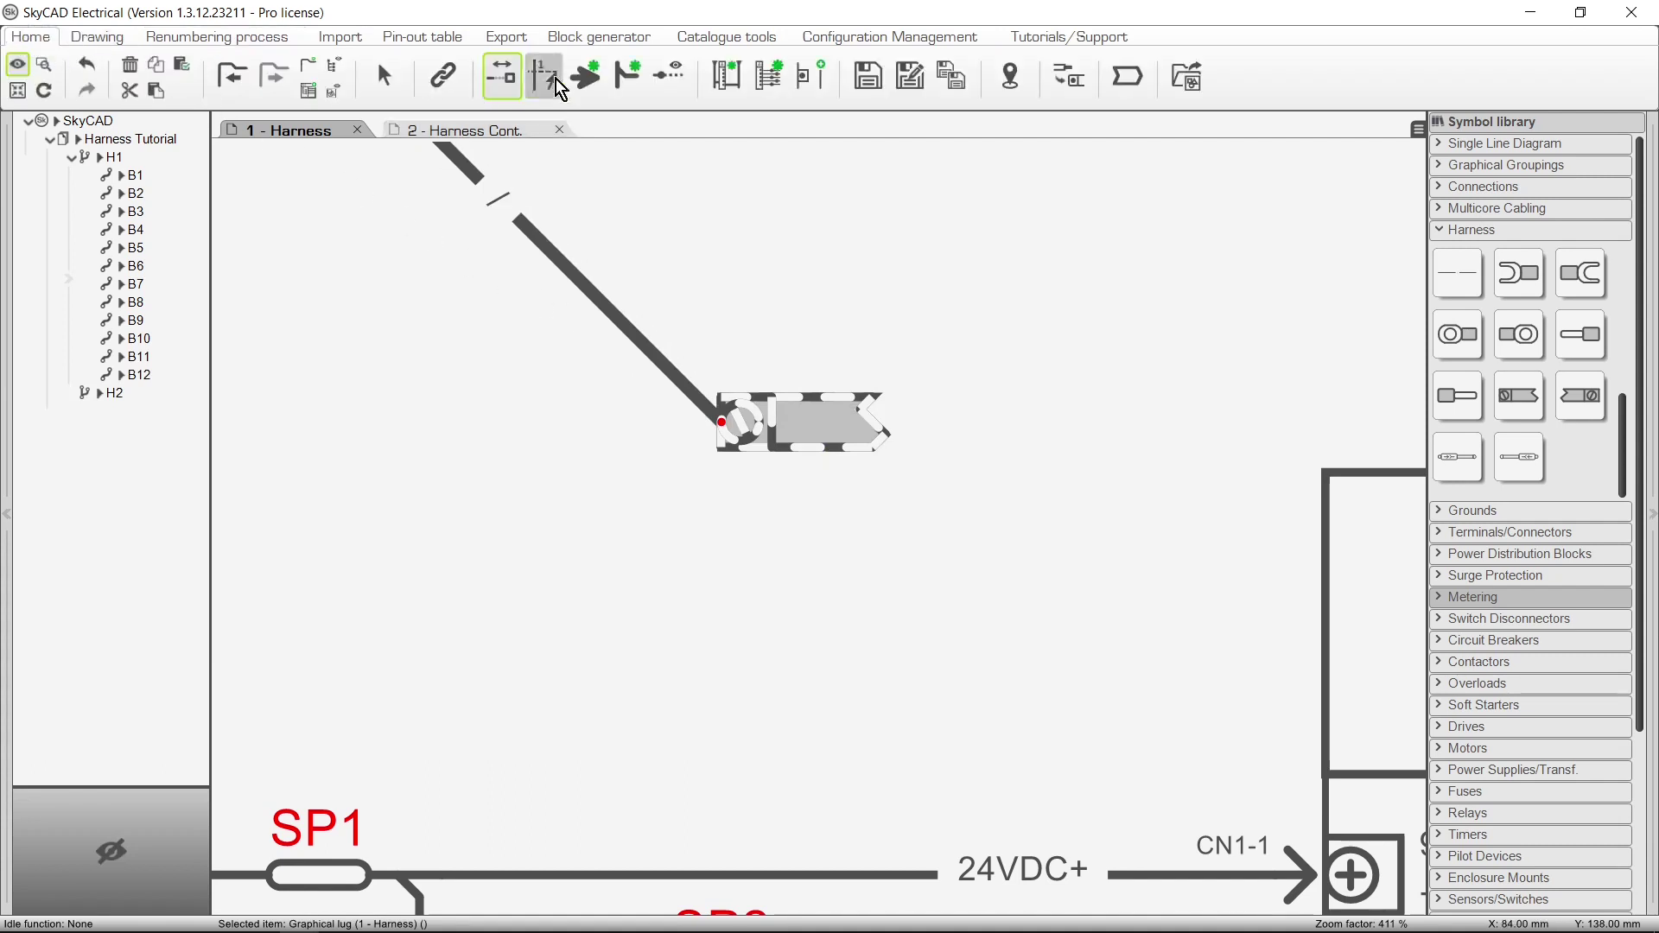
left_click(1075, 95)
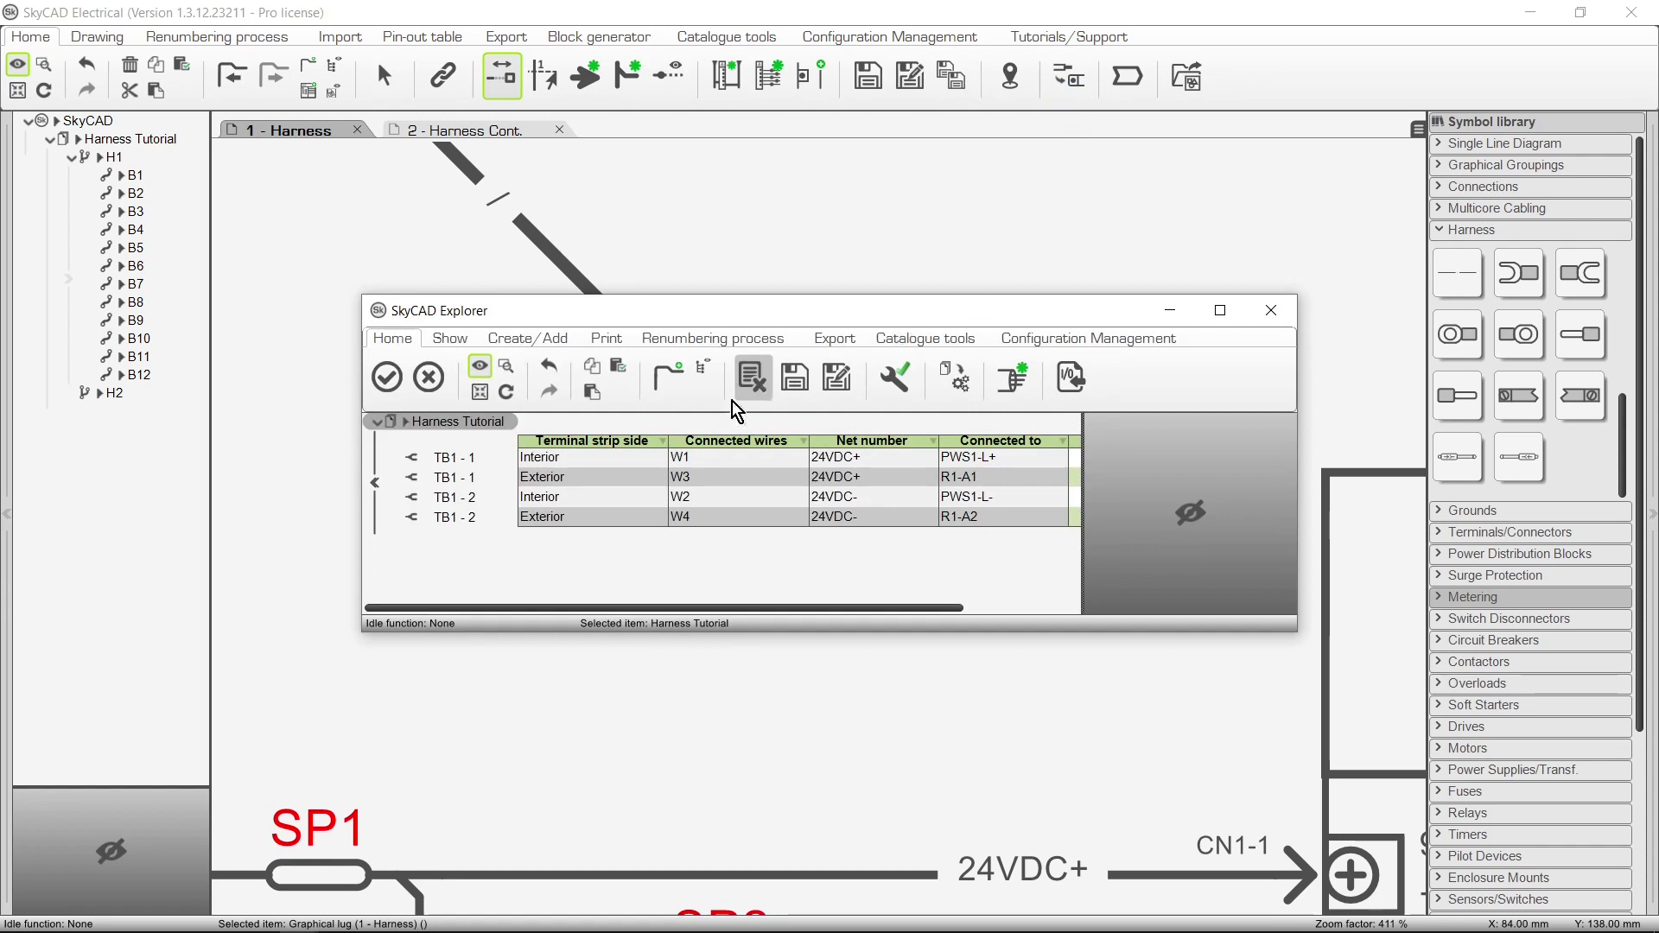
left_click(557, 498)
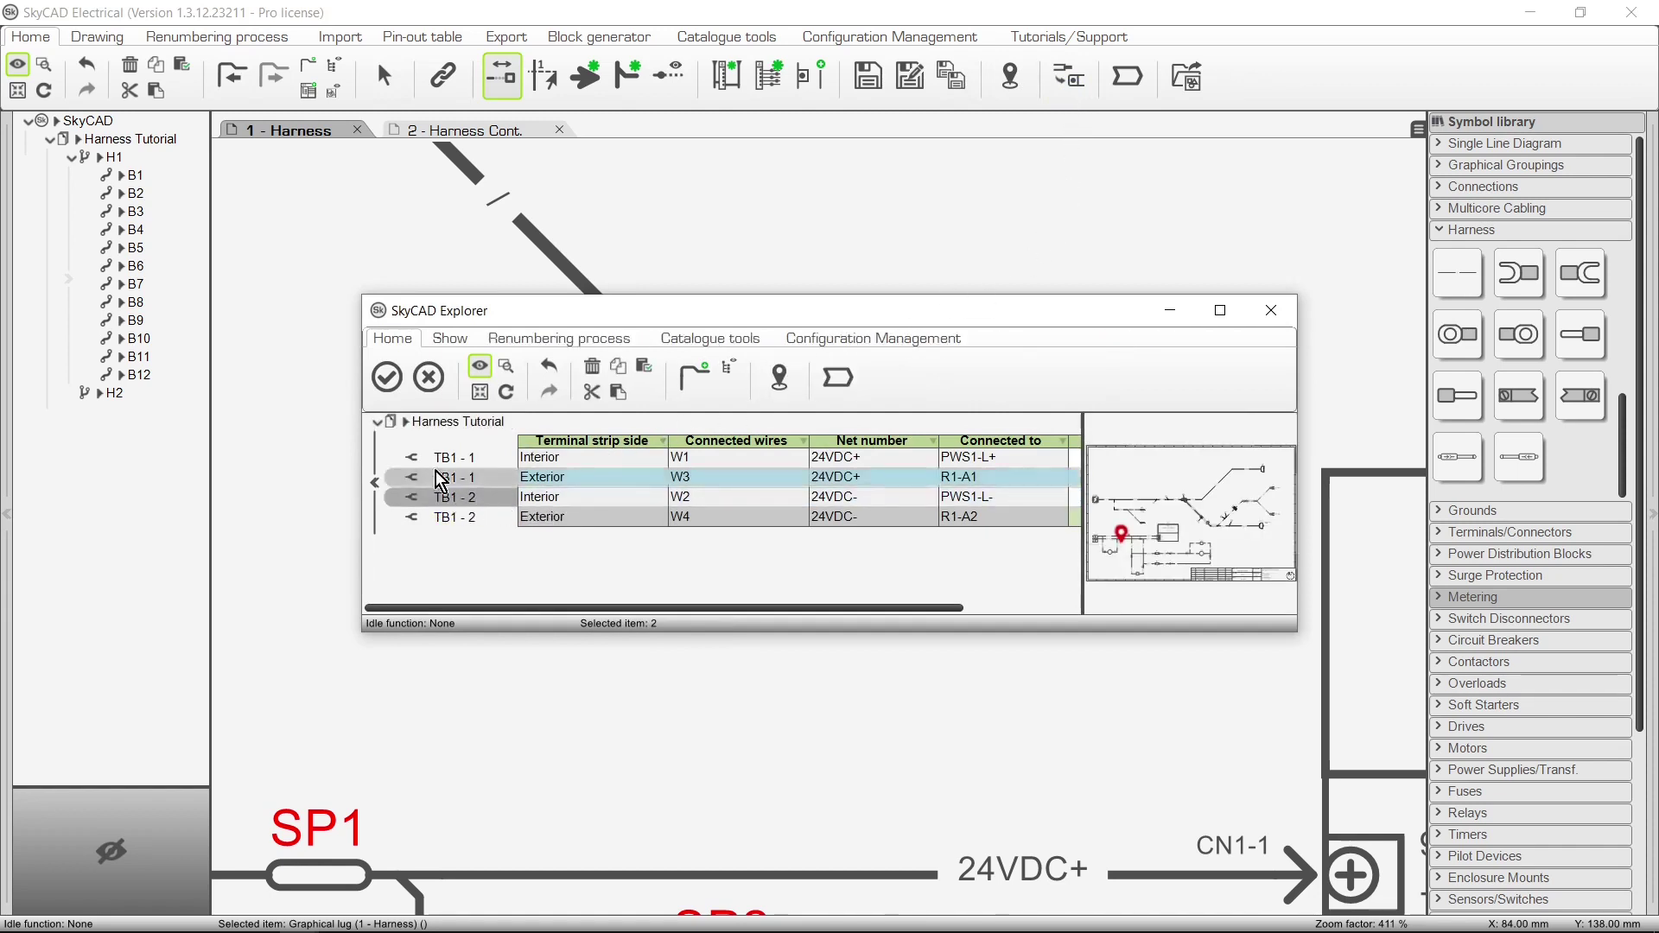
left_click(390, 393)
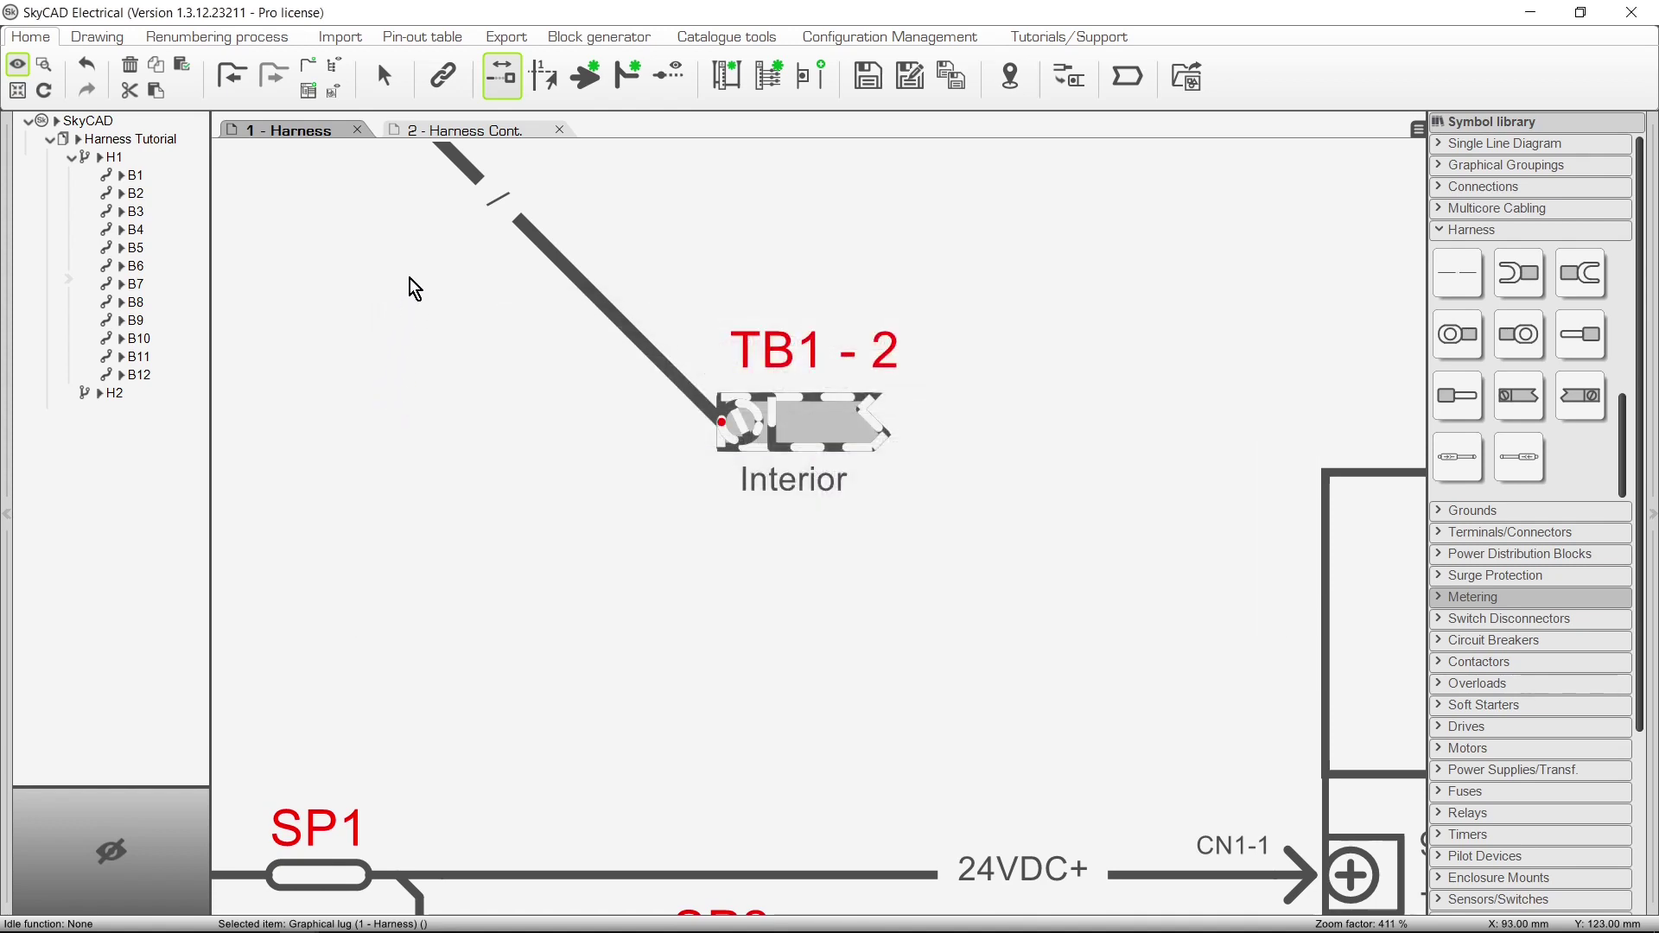
Renumber the harness so the leads read W1 / 24VDC+ and W2 / 24VDC-
scroll(409, 278, "down", 3)
left_click(209, 40)
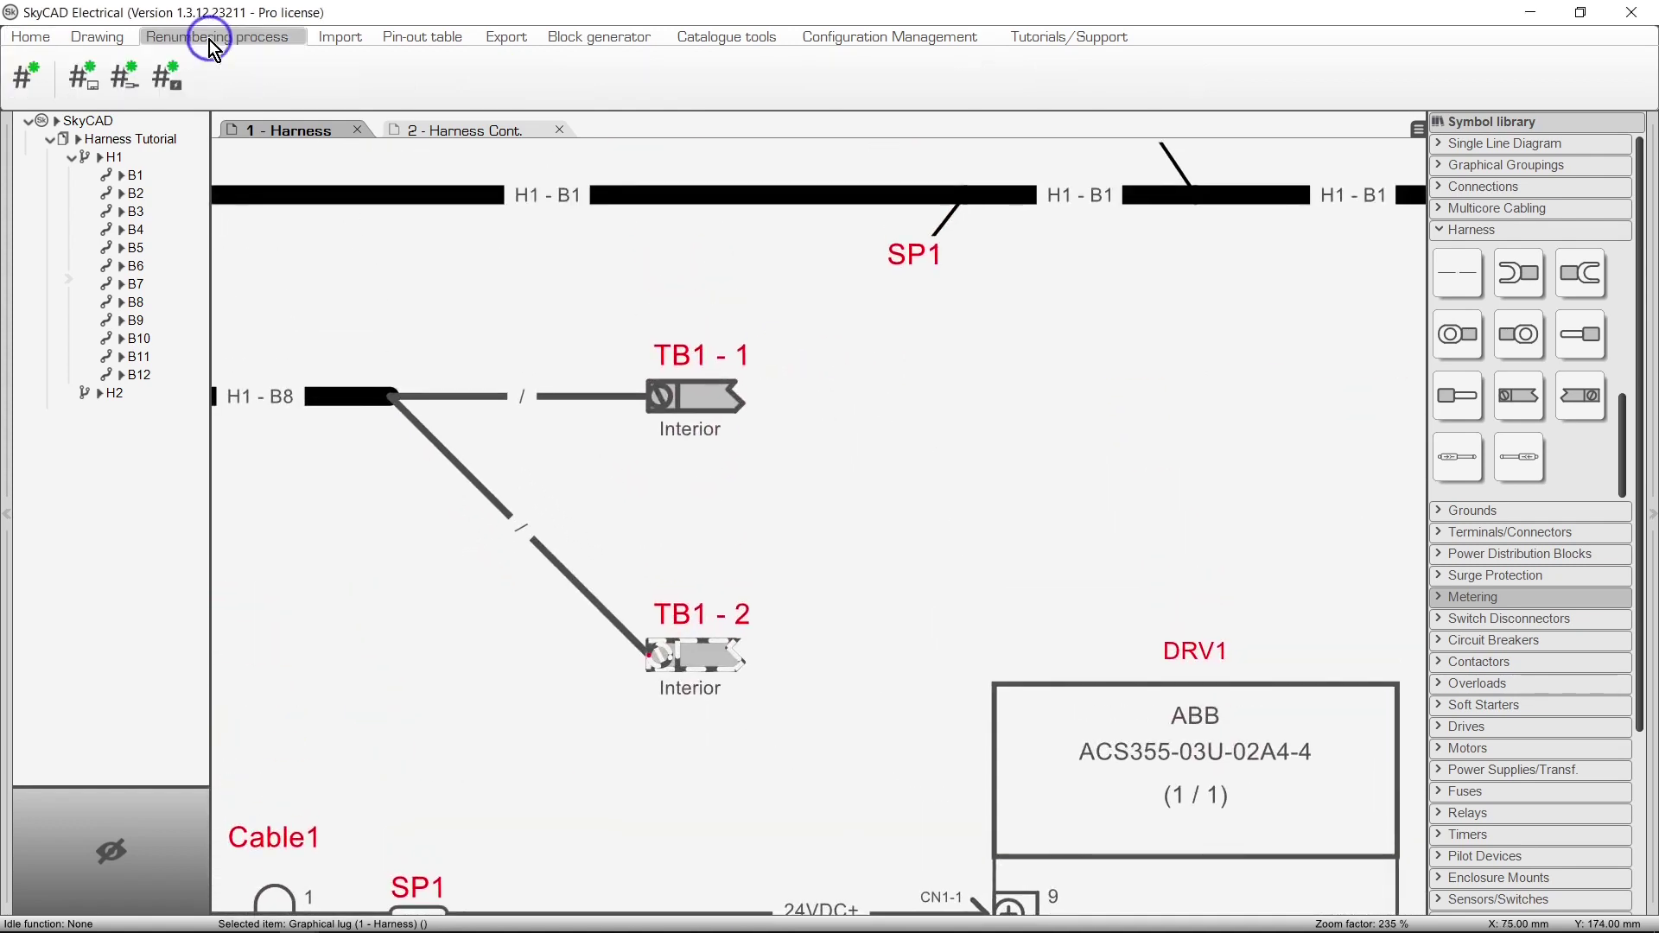
left_click(126, 91)
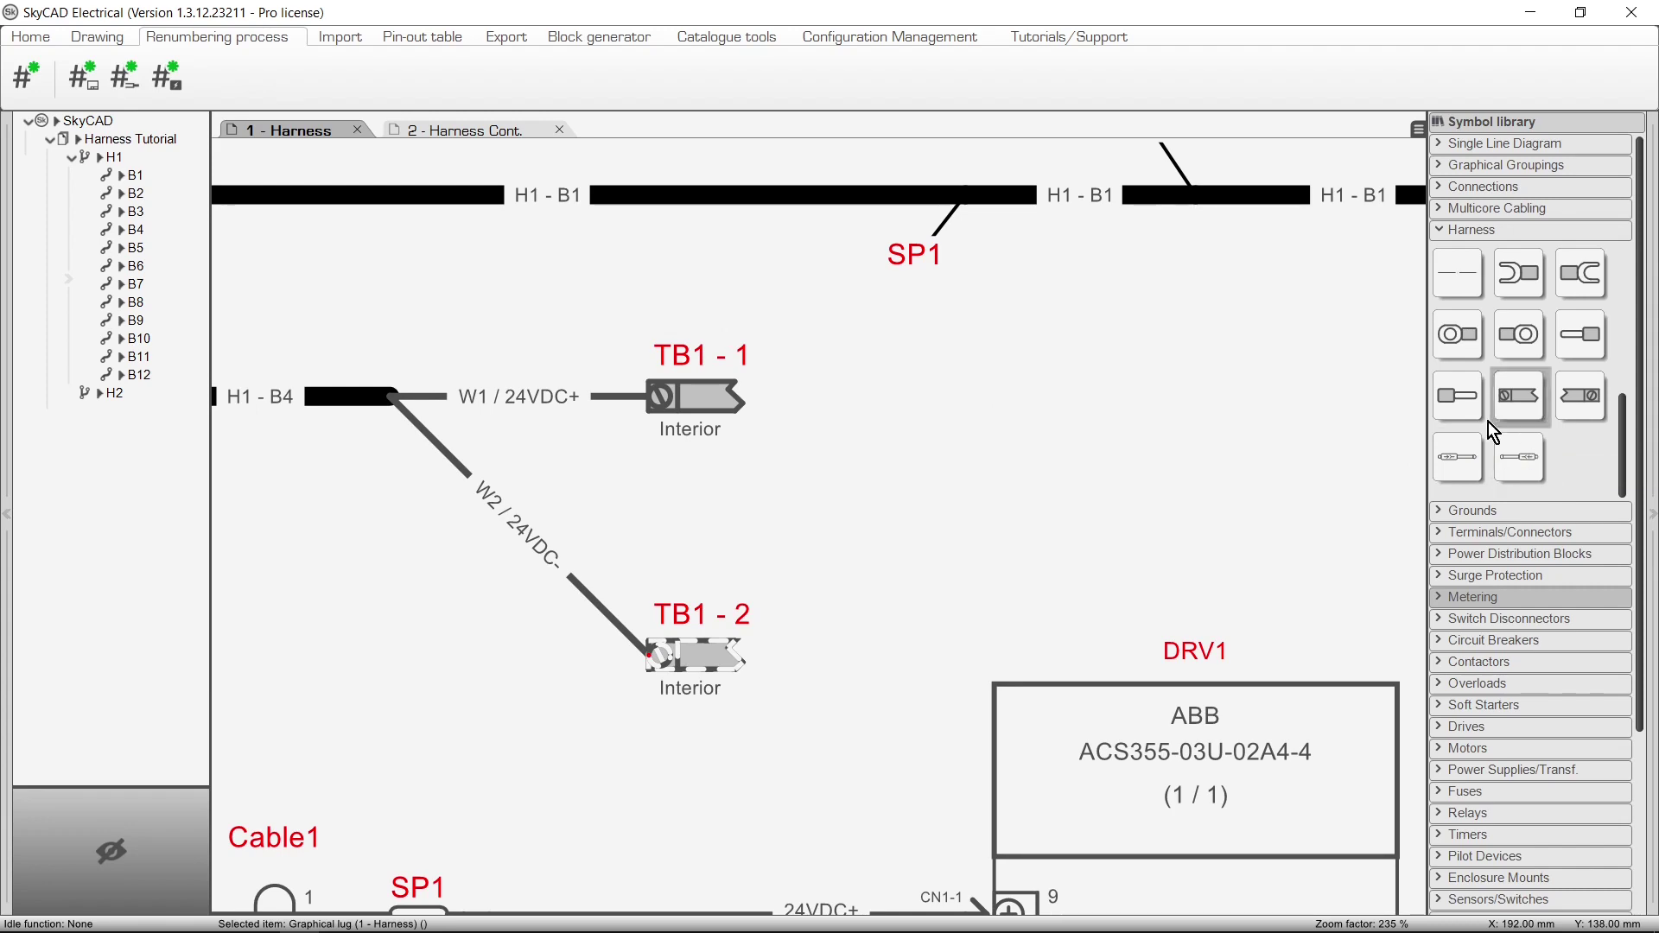
scroll(1302, 361, "down", 5)
scroll(318, 681, "up", 2)
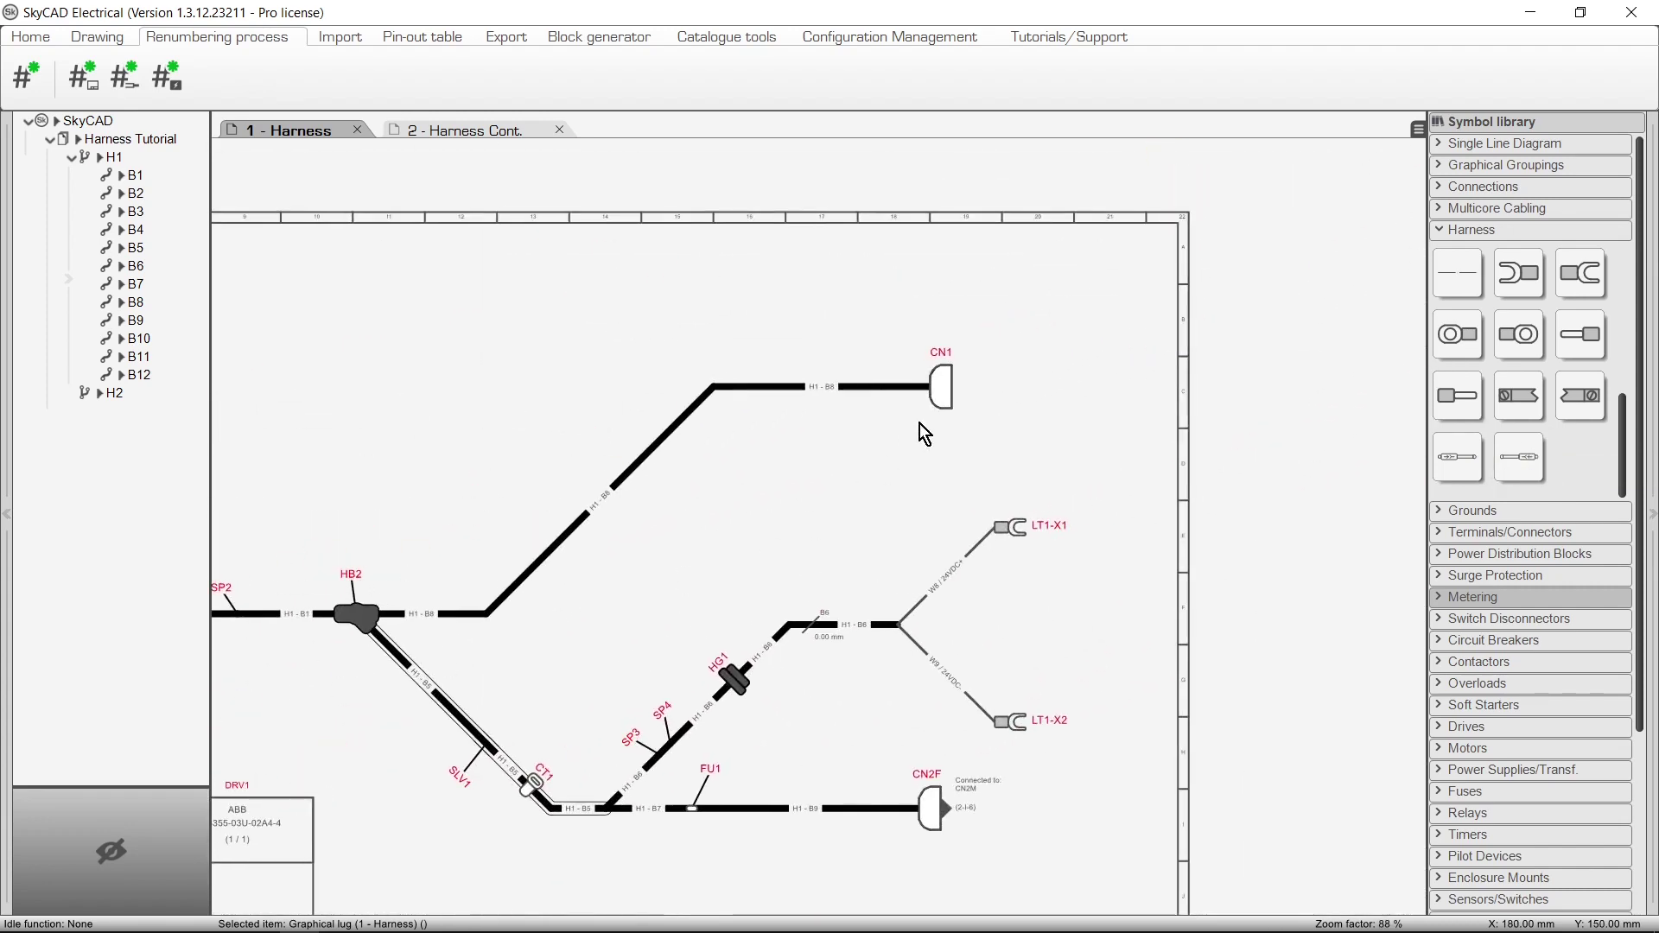
Cut connector CN1 from the end of branch H1 - B8
scroll(922, 430, "up", 3)
right_click(888, 441)
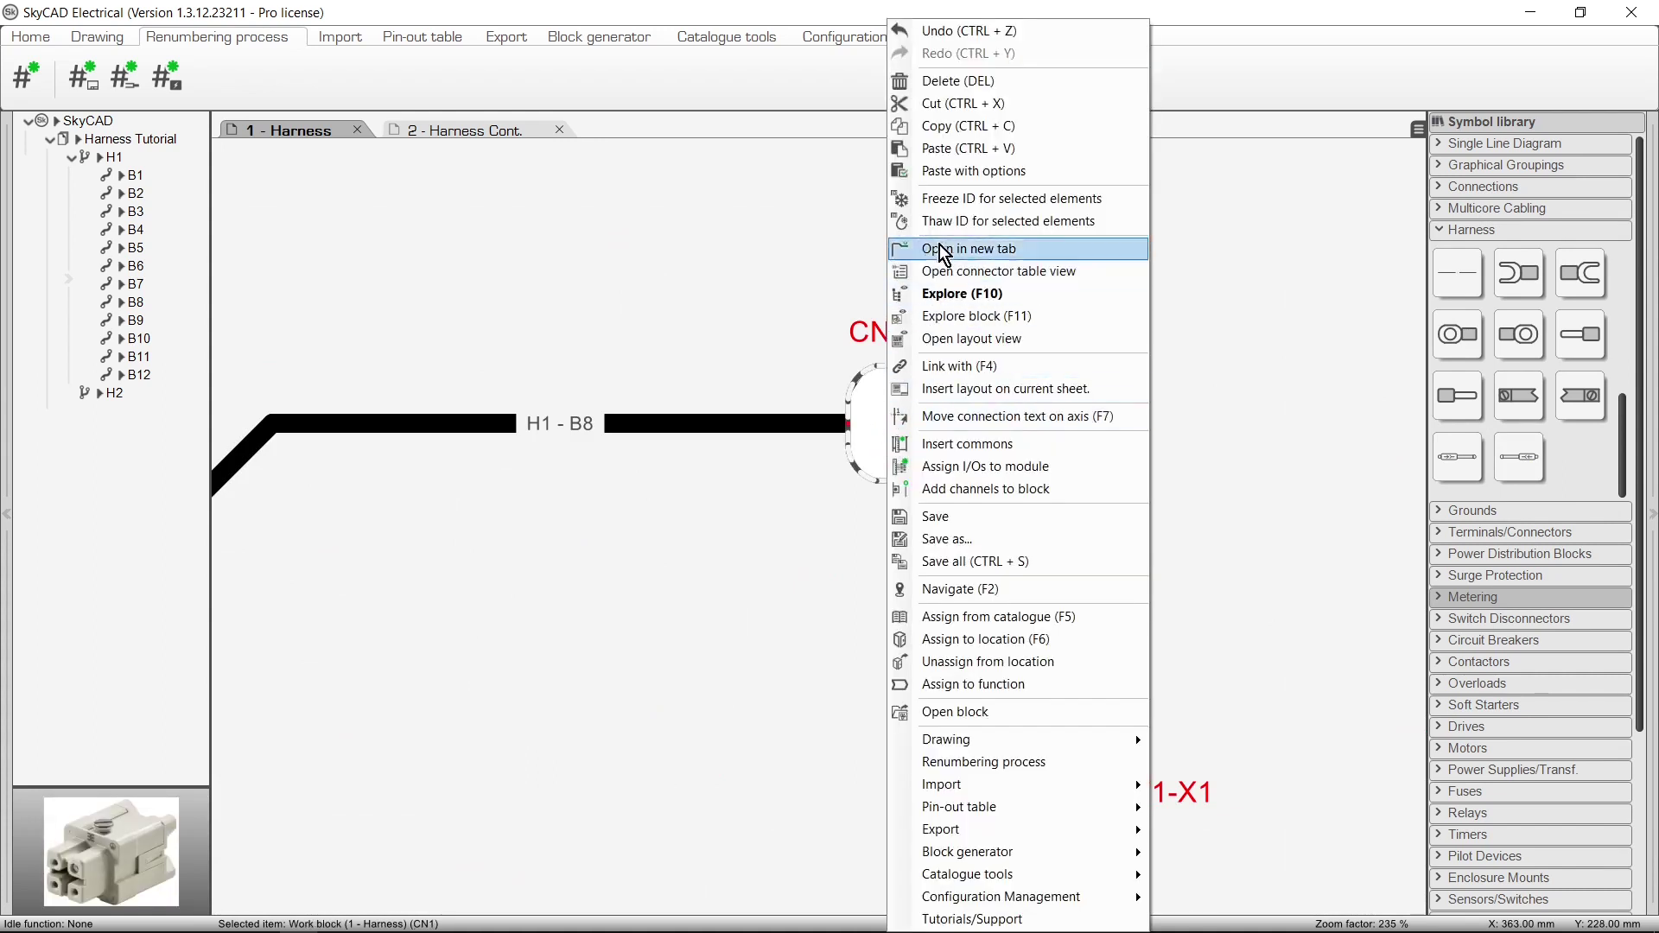
left_click(985, 101)
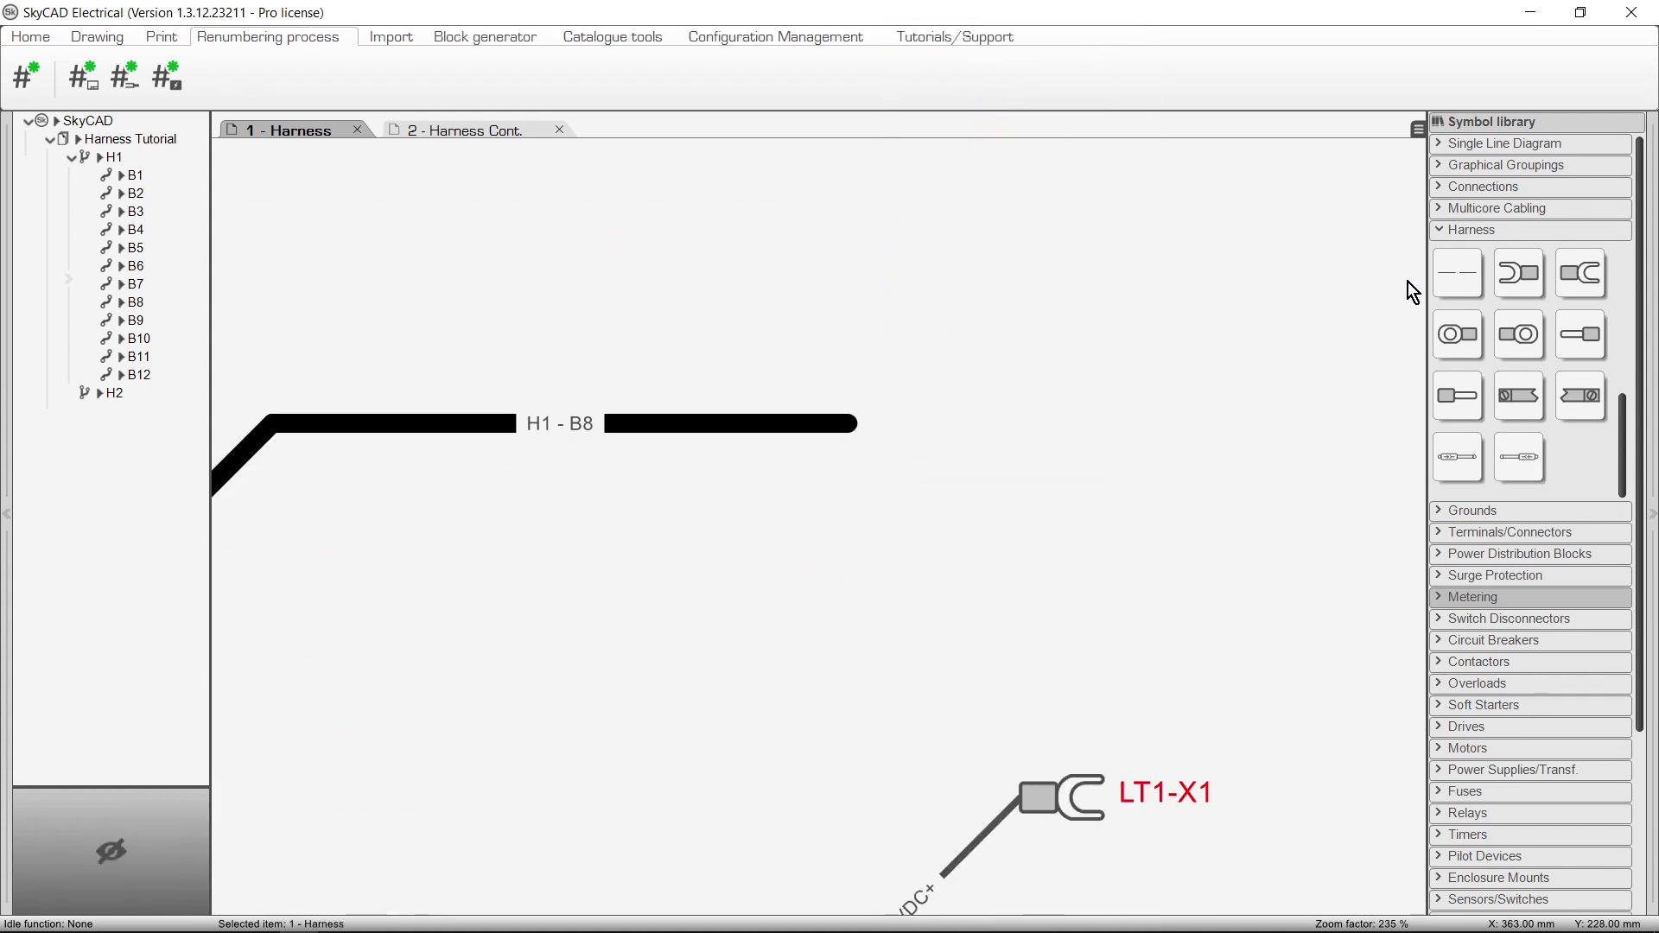
Draw two harness branch wires off the H1 - B8 end, one above the other
left_click(1455, 282)
scroll(1178, 301, "down", 3)
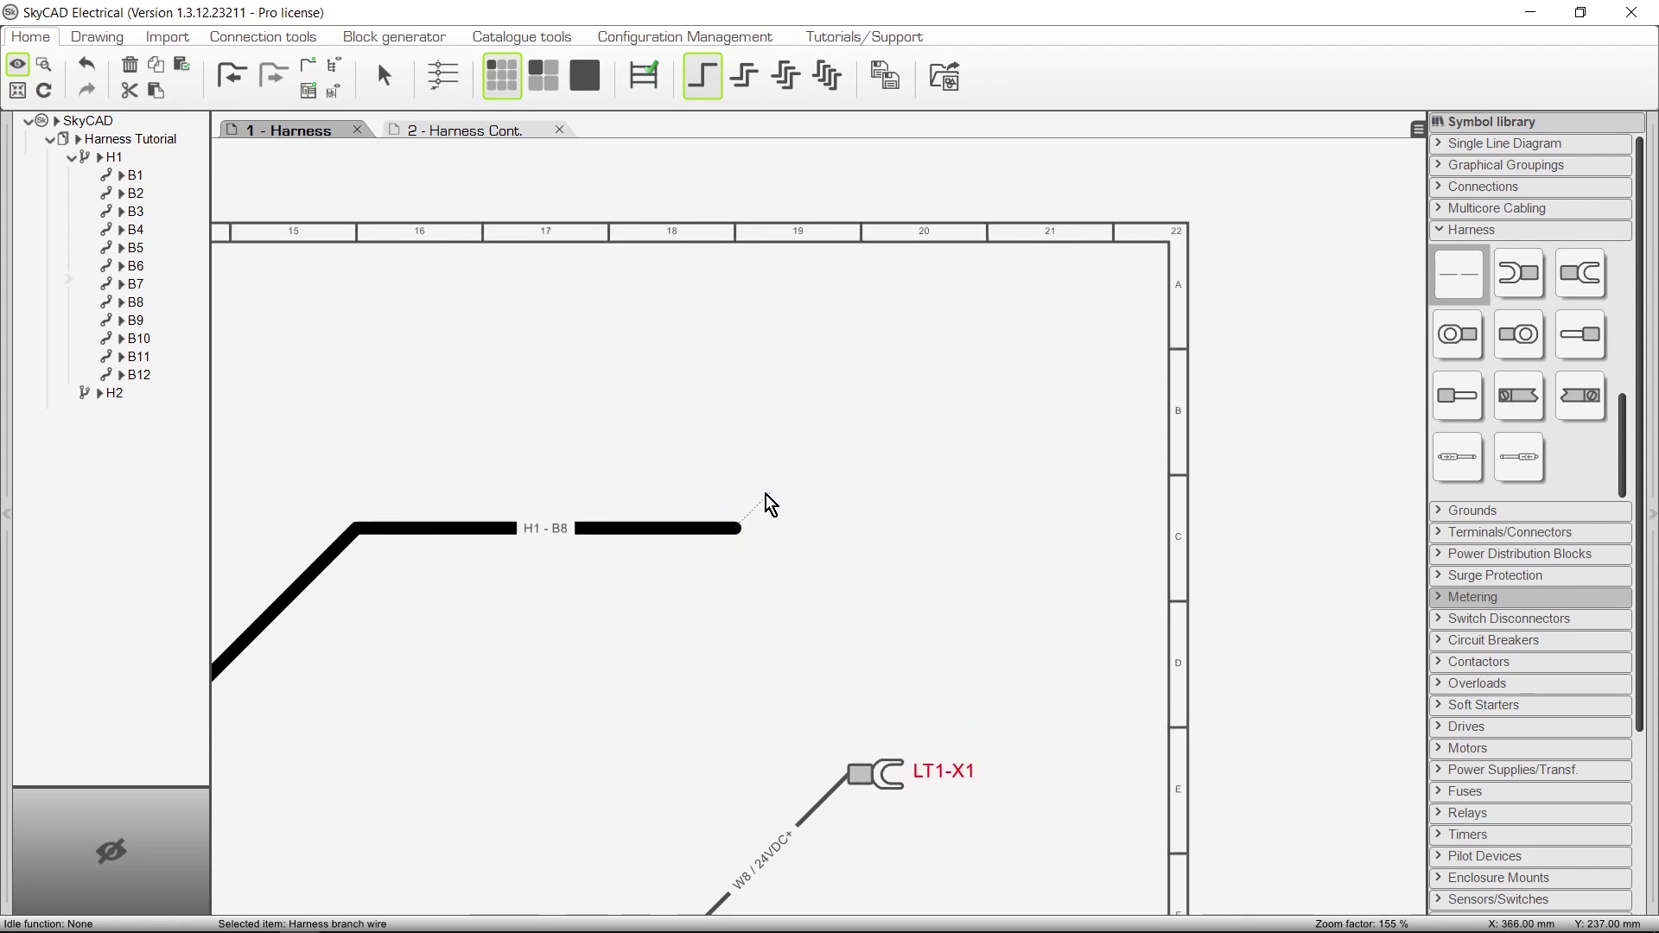
left_click(983, 493)
left_click(984, 568)
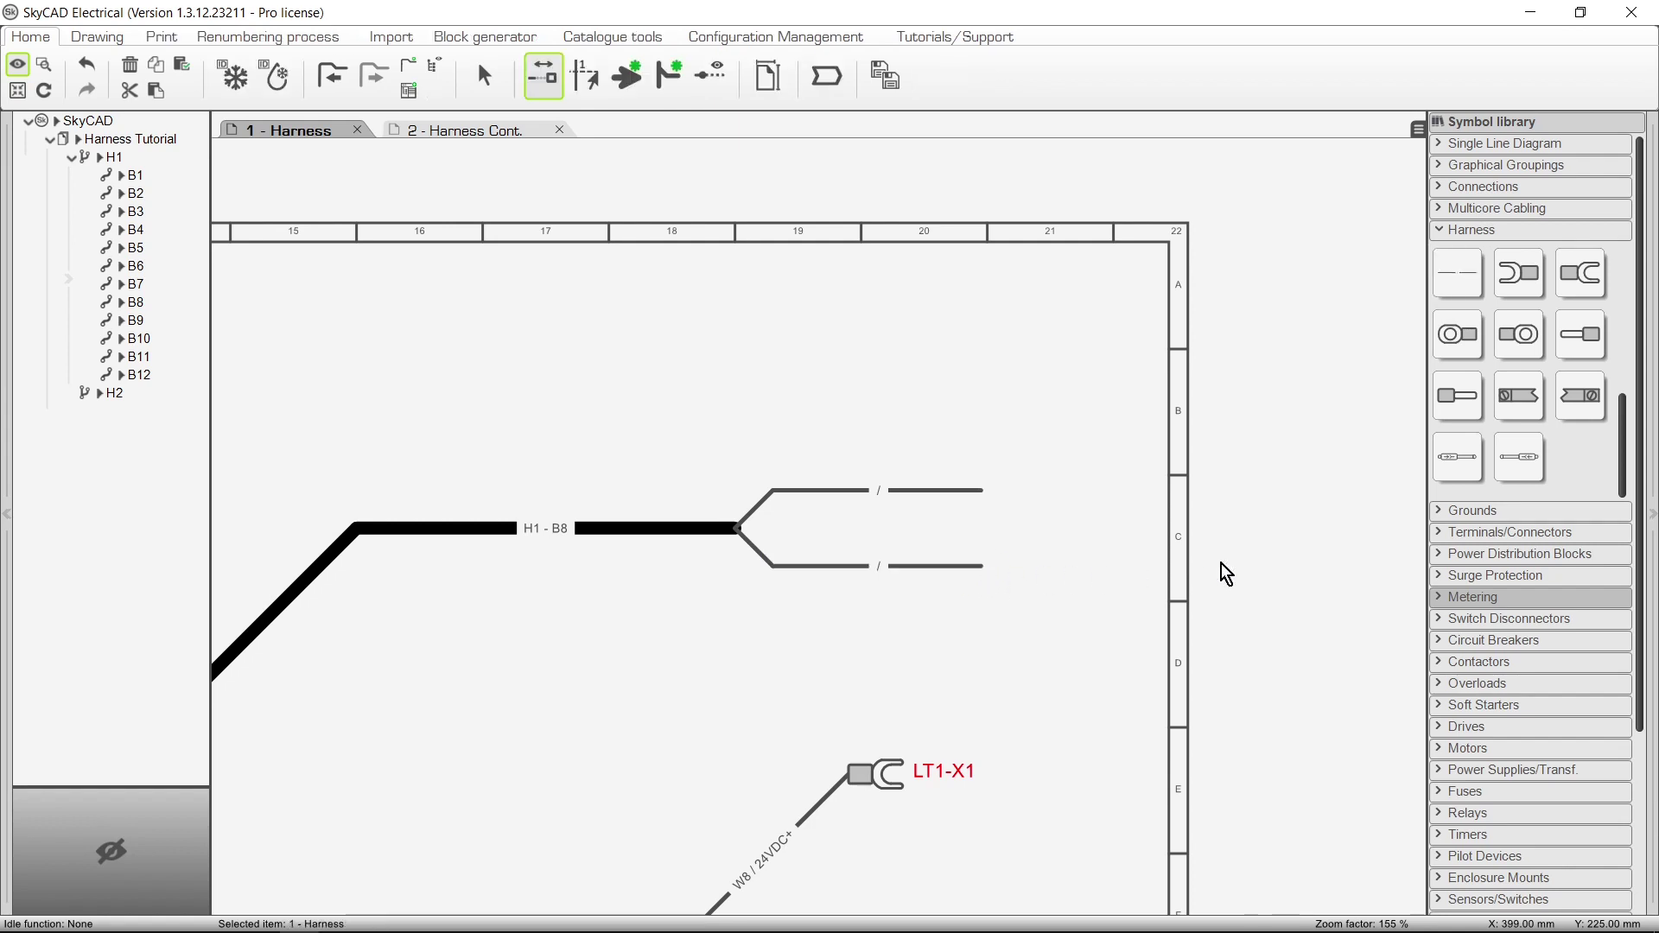
left_click(1449, 469)
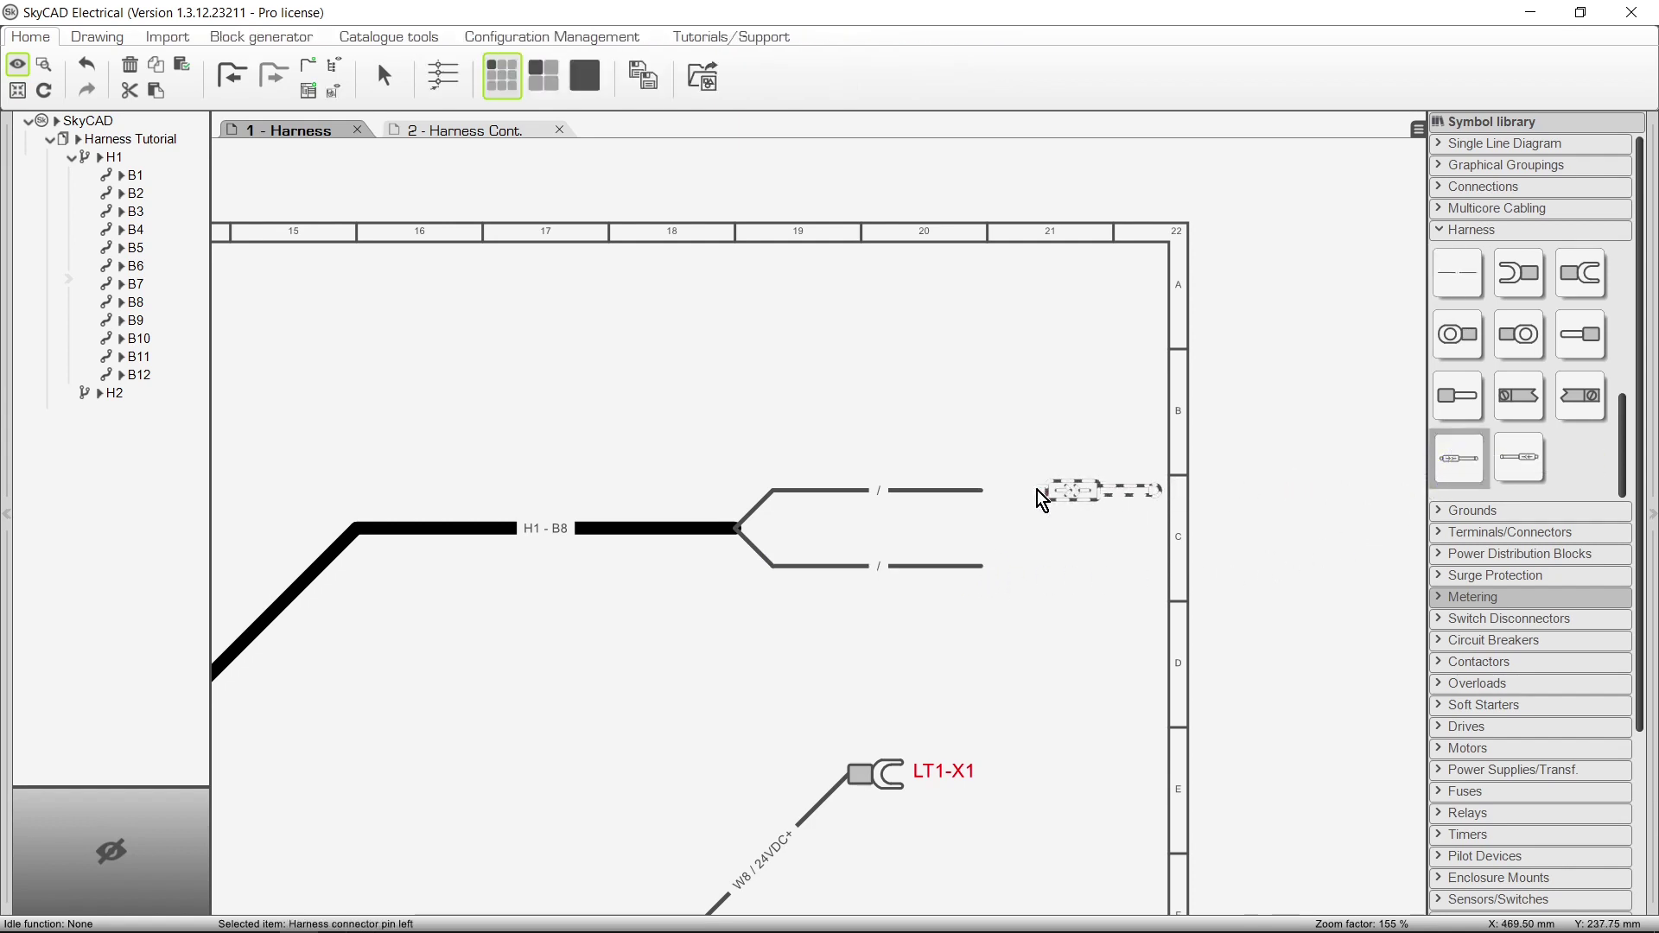
Place left connector pins on the wire ends: CN1-1 on the upper, CN1-2 on the lower
left_click(983, 500)
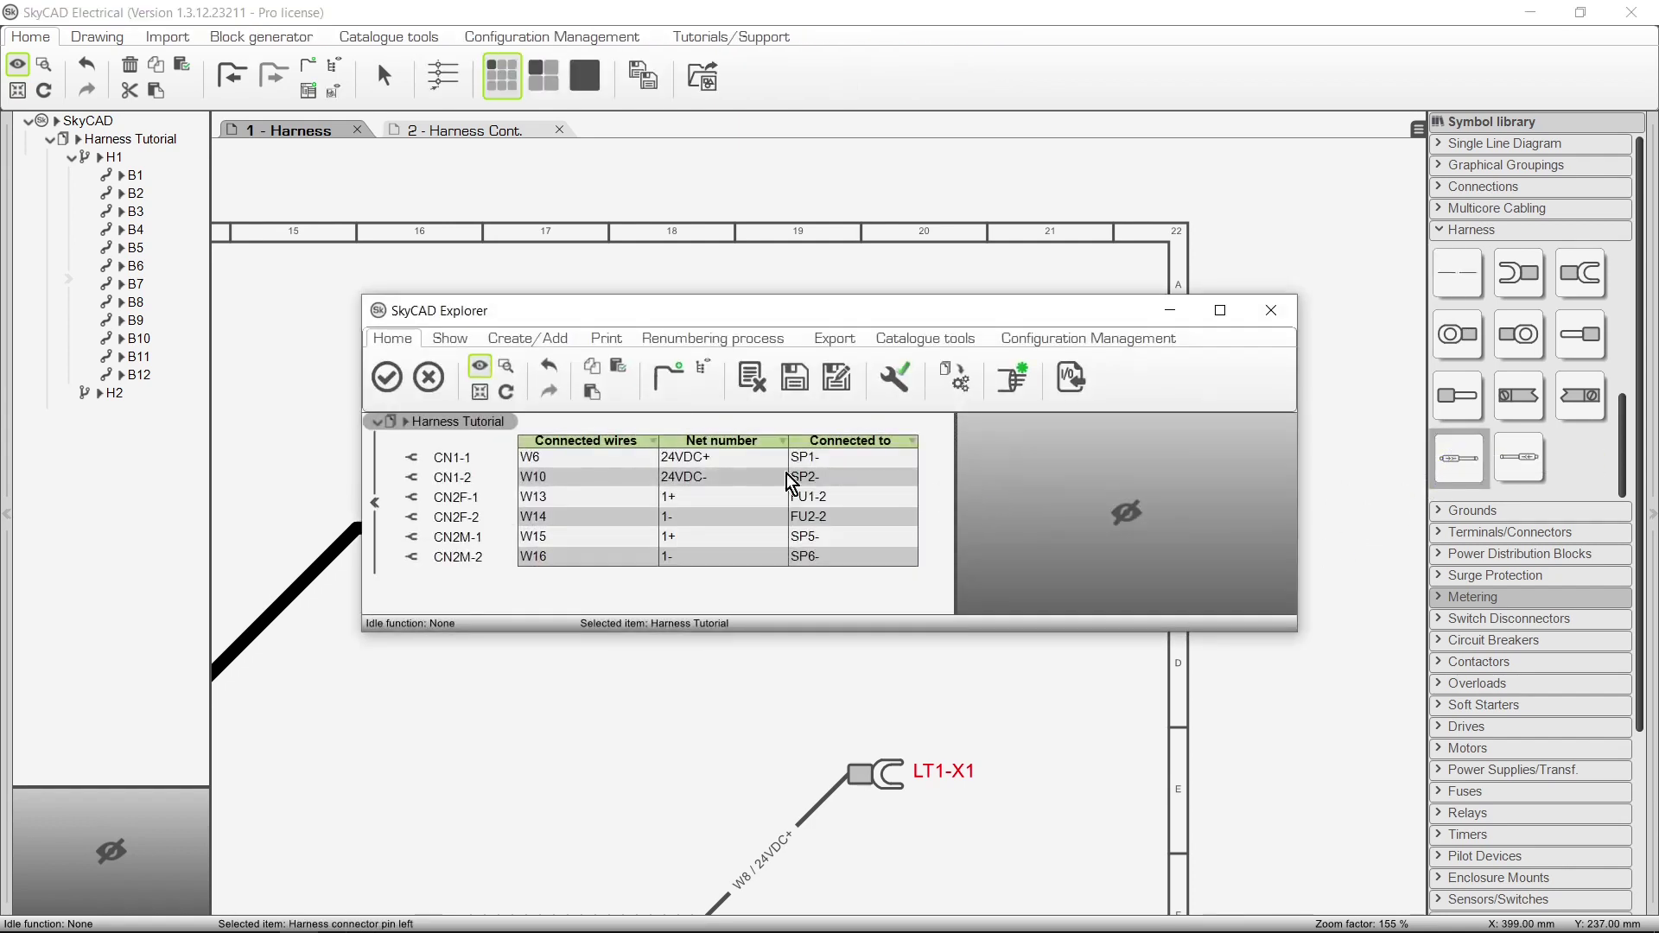
left_click(533, 463)
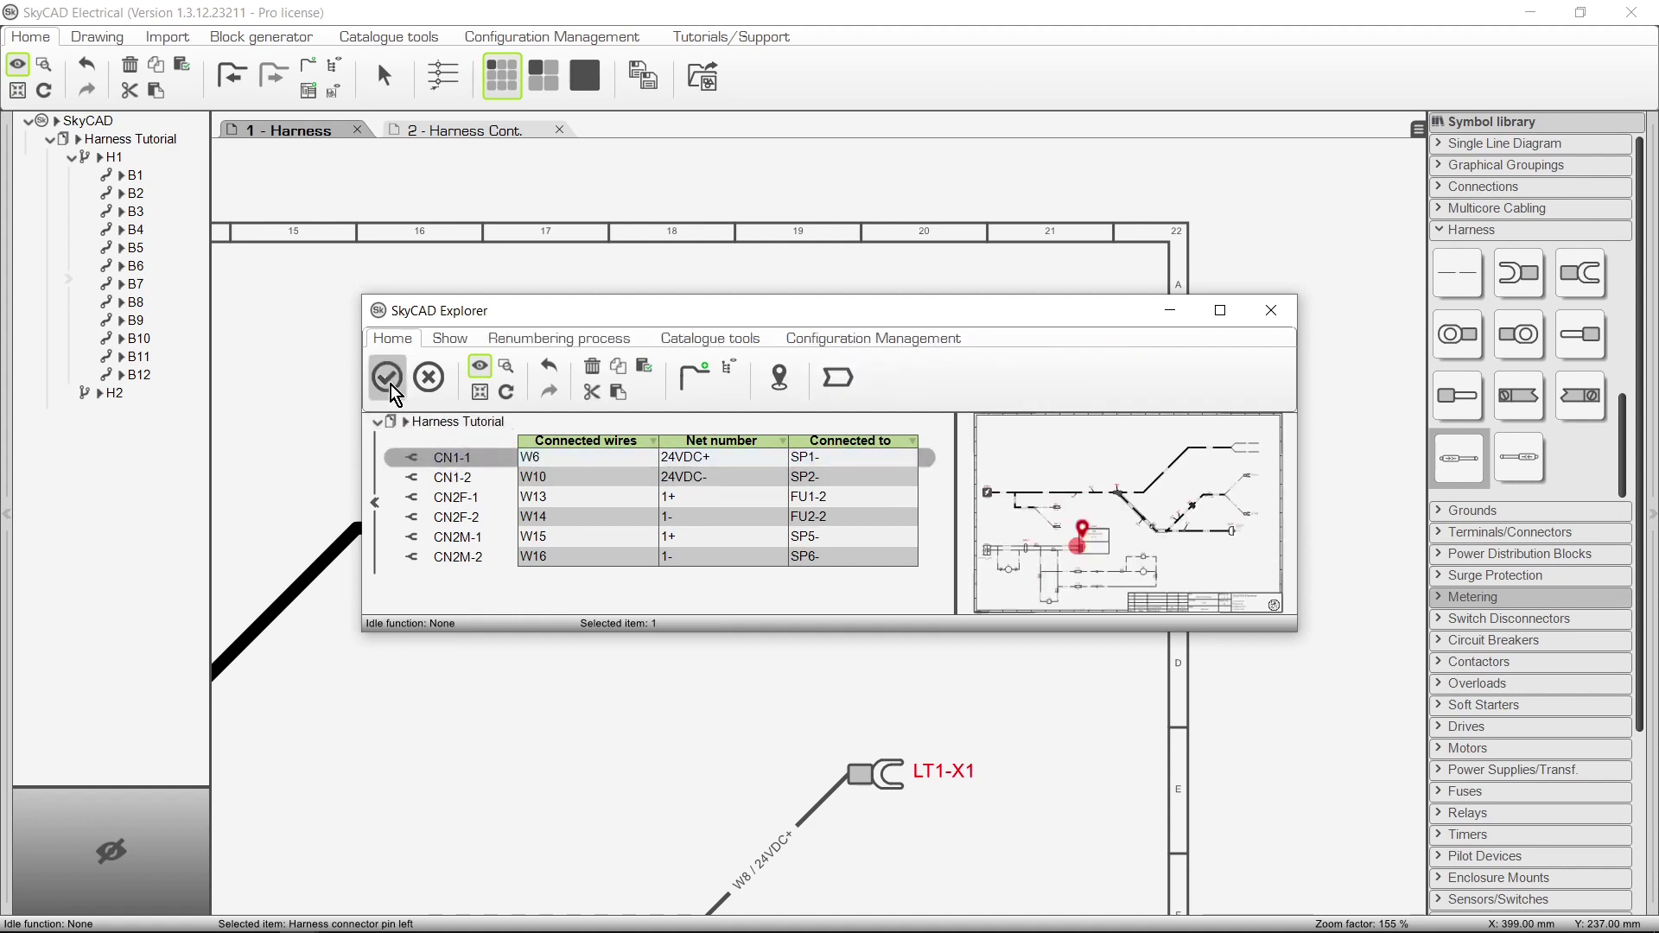
left_click(388, 379)
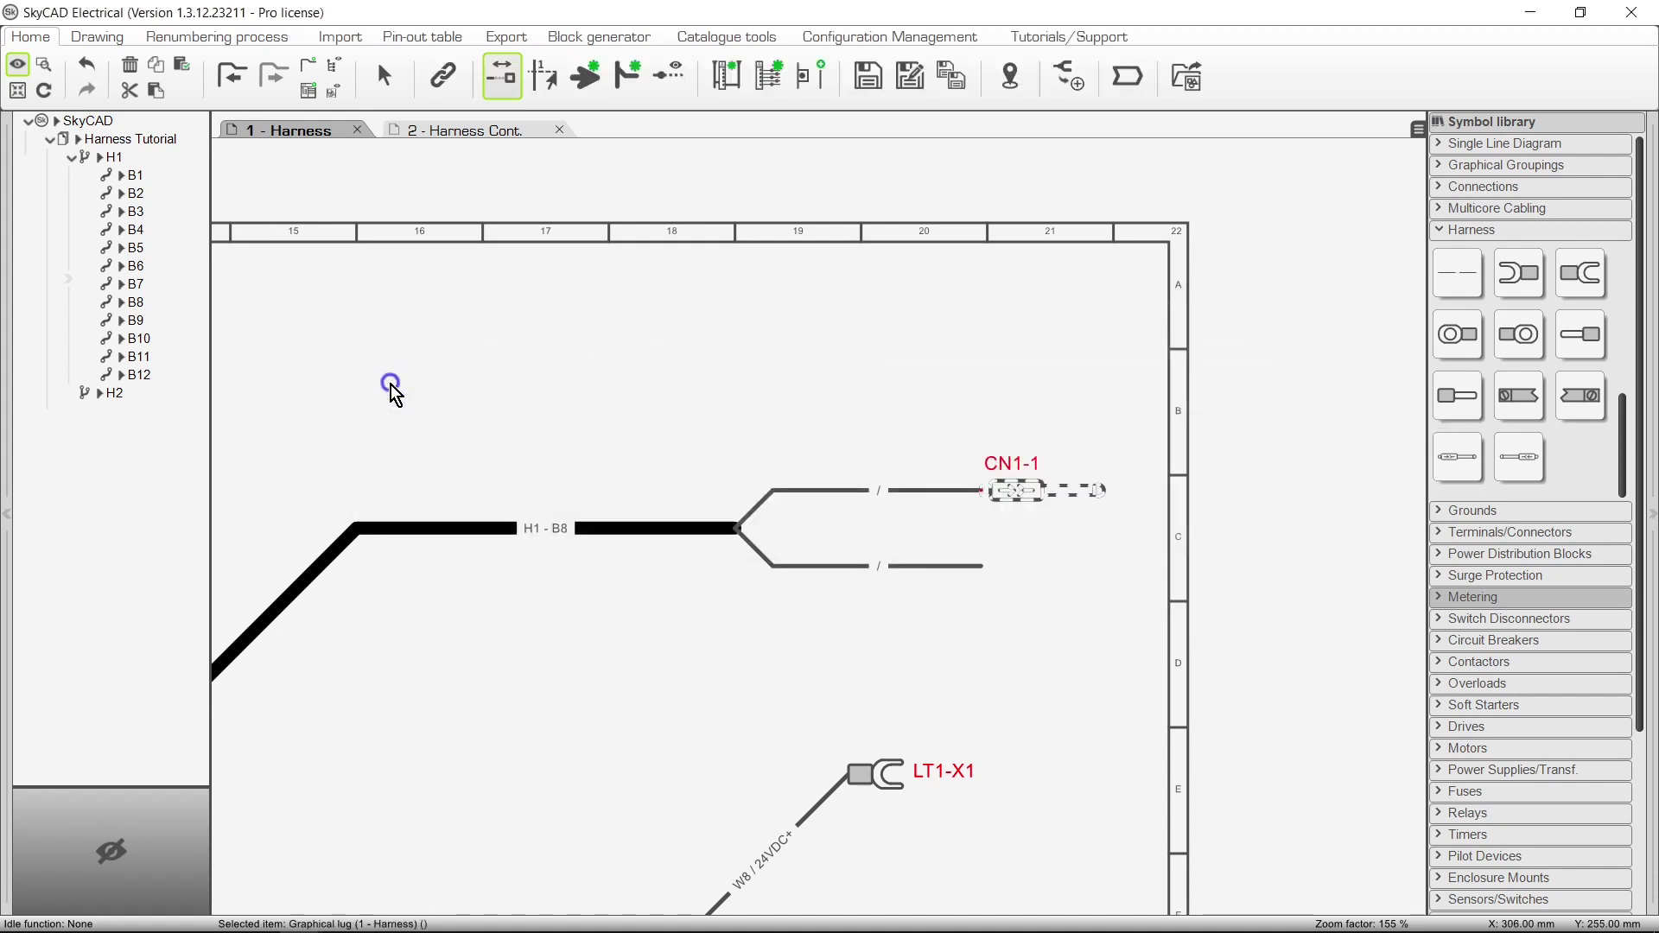
left_click(1458, 458)
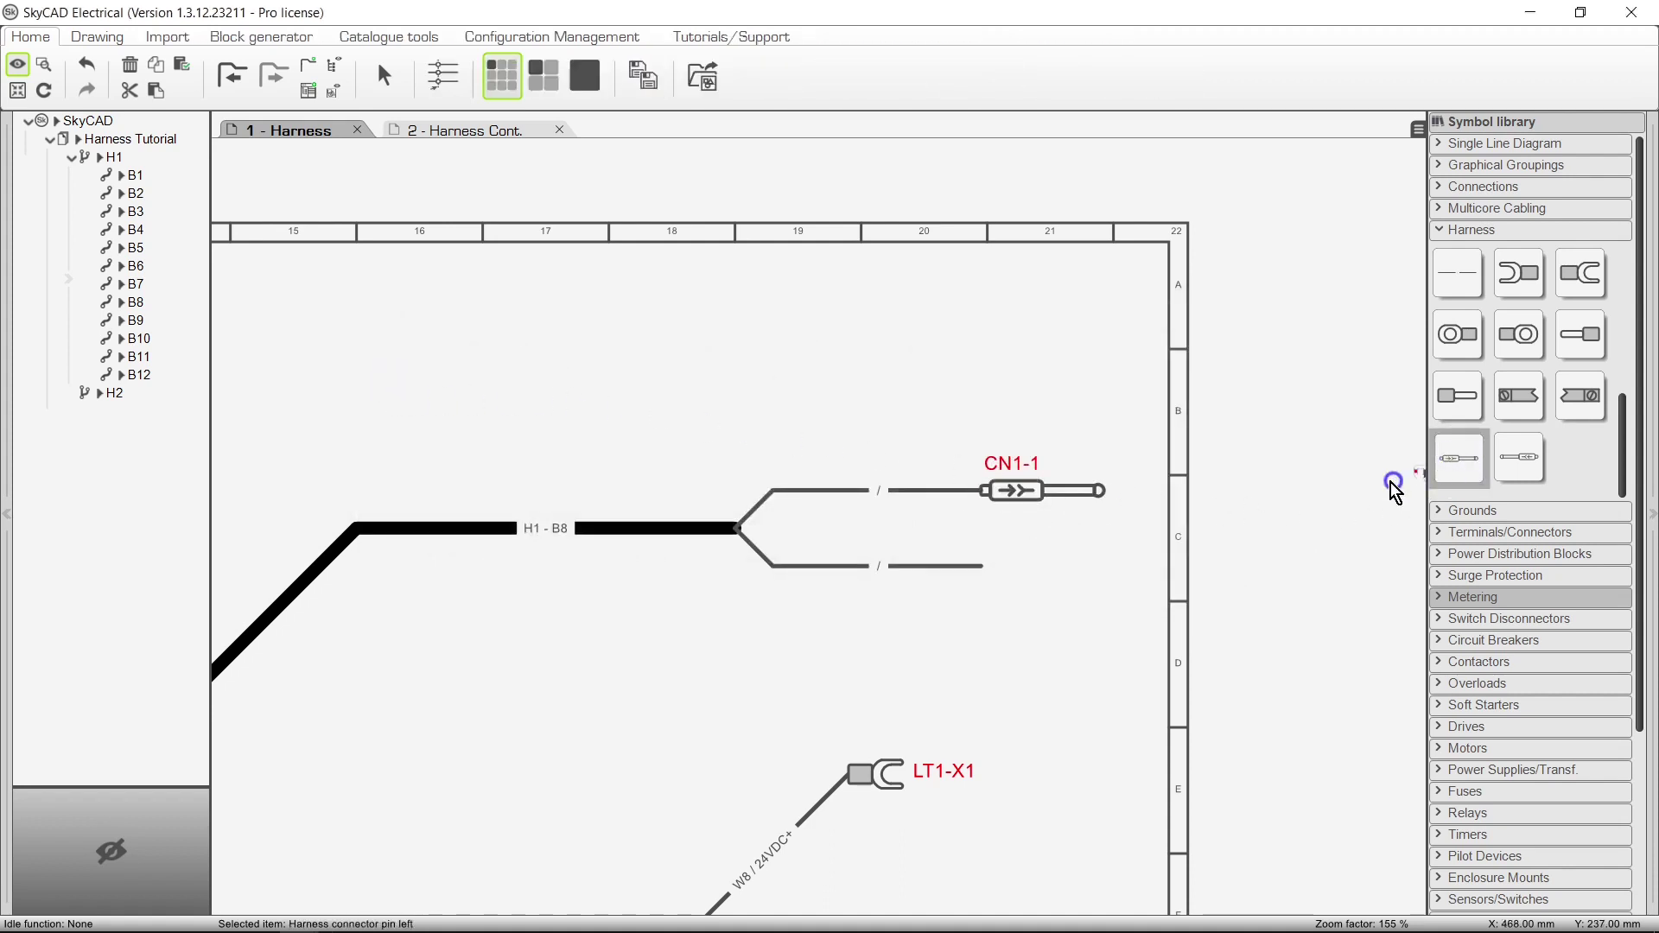
left_click(983, 567)
left_click(450, 477)
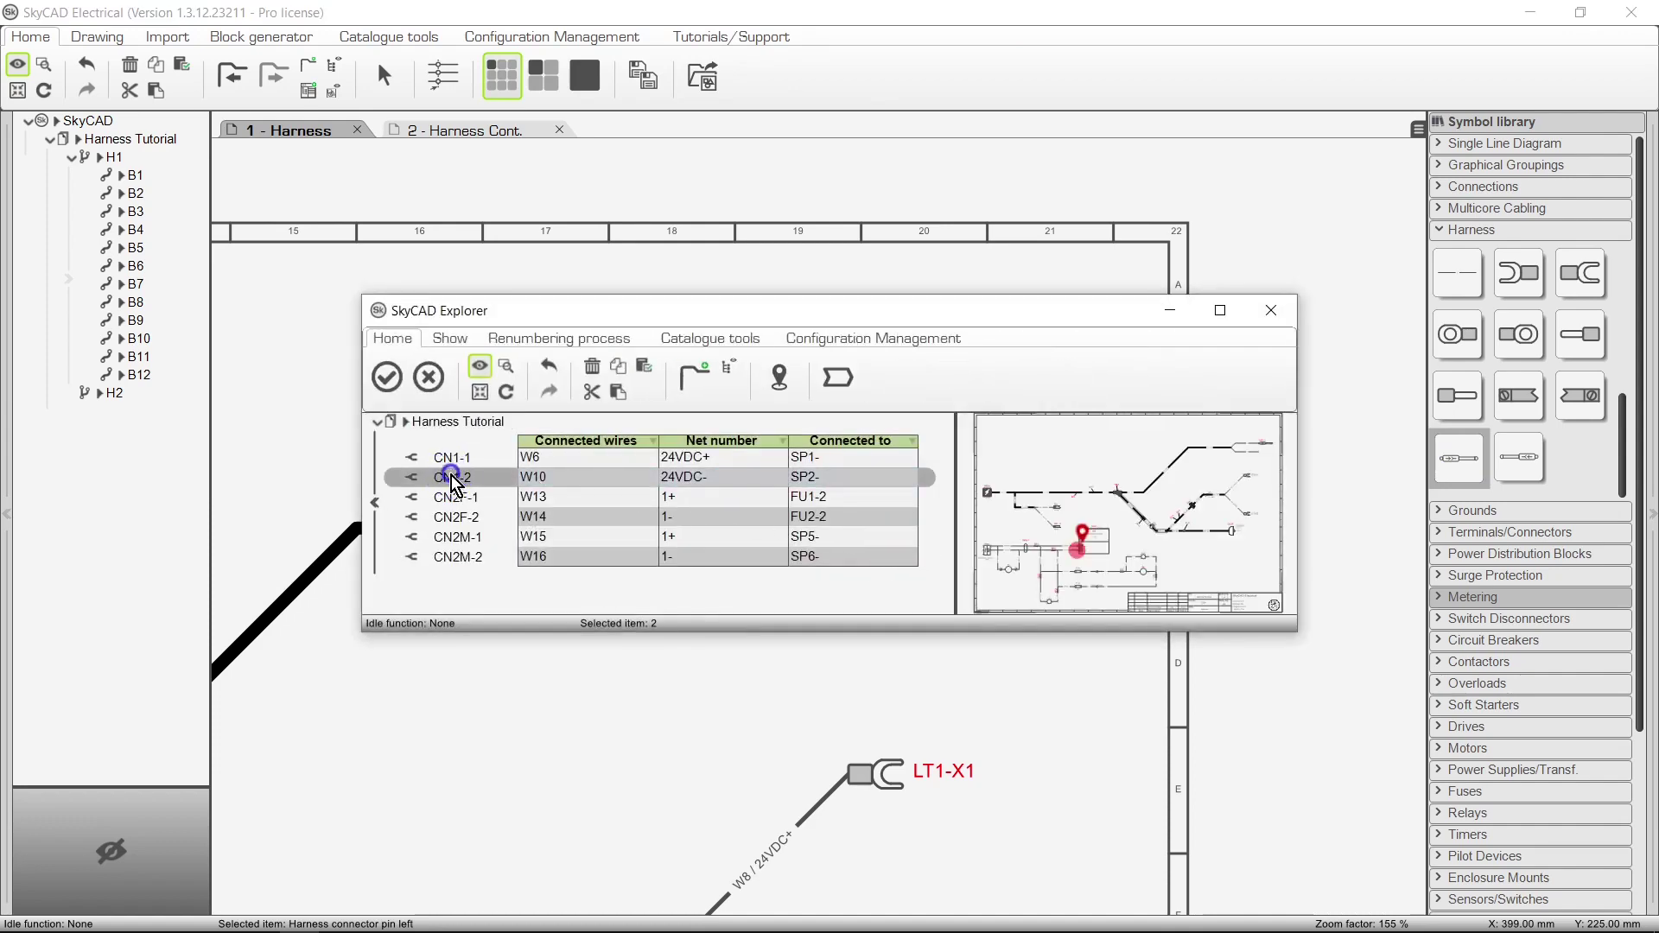
left_click(393, 394)
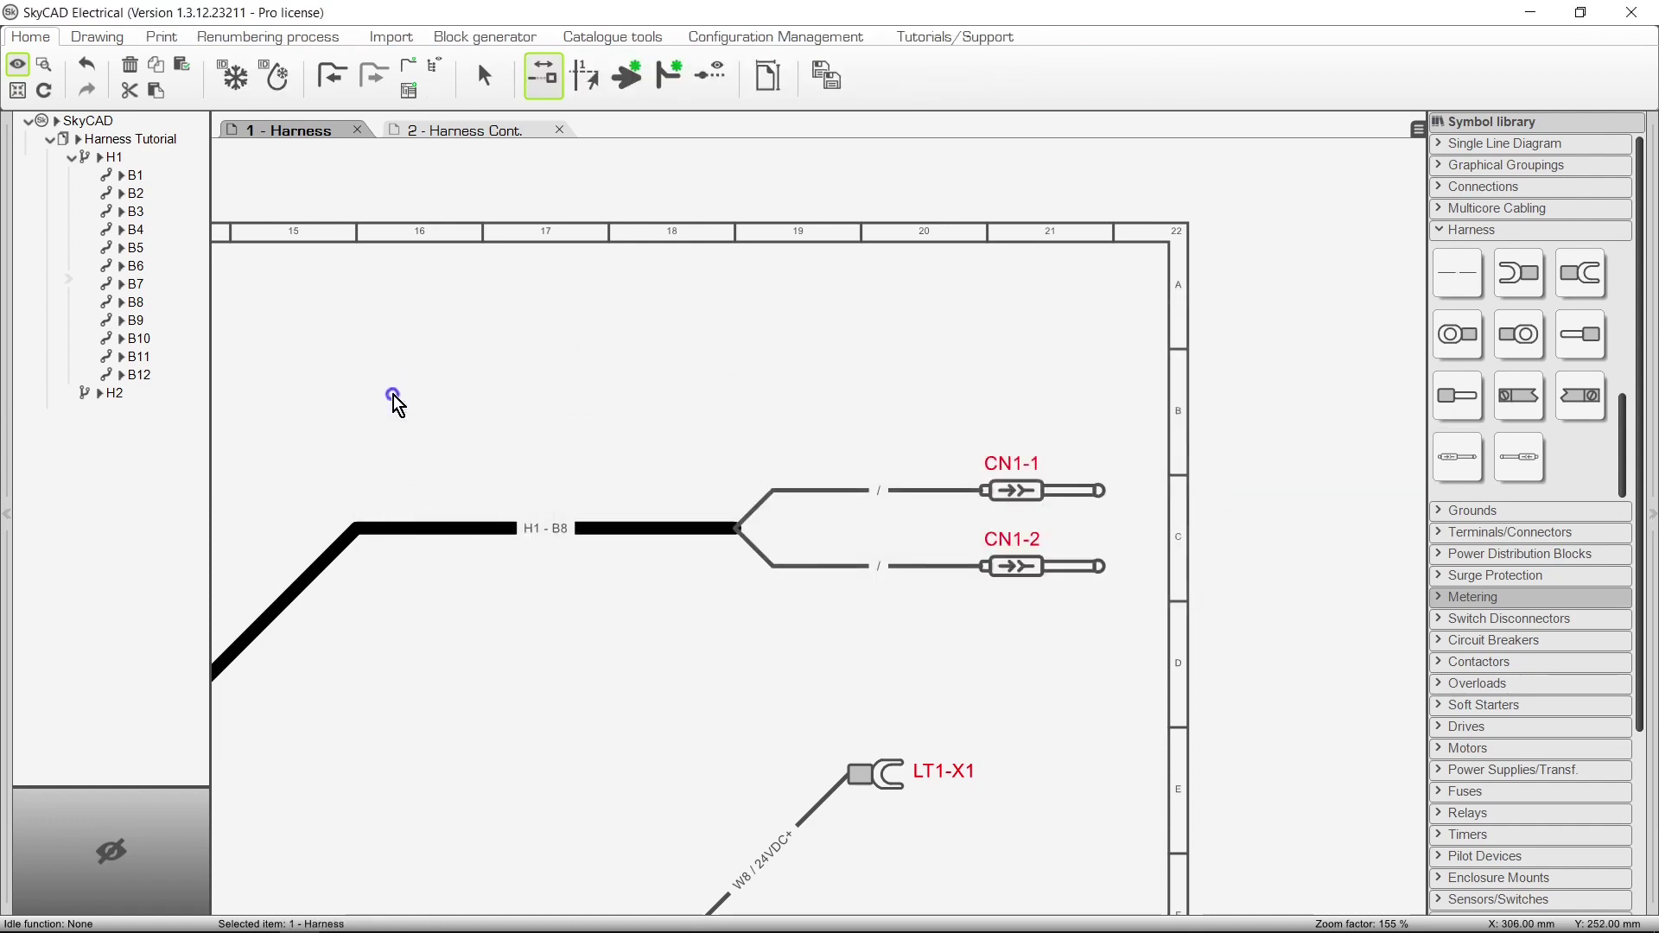
Renumber harness H1 to branches B1–B14, wires W6 / 24VDC+ and W10 / 24VDC-, and fit the sheet
left_click(231, 36)
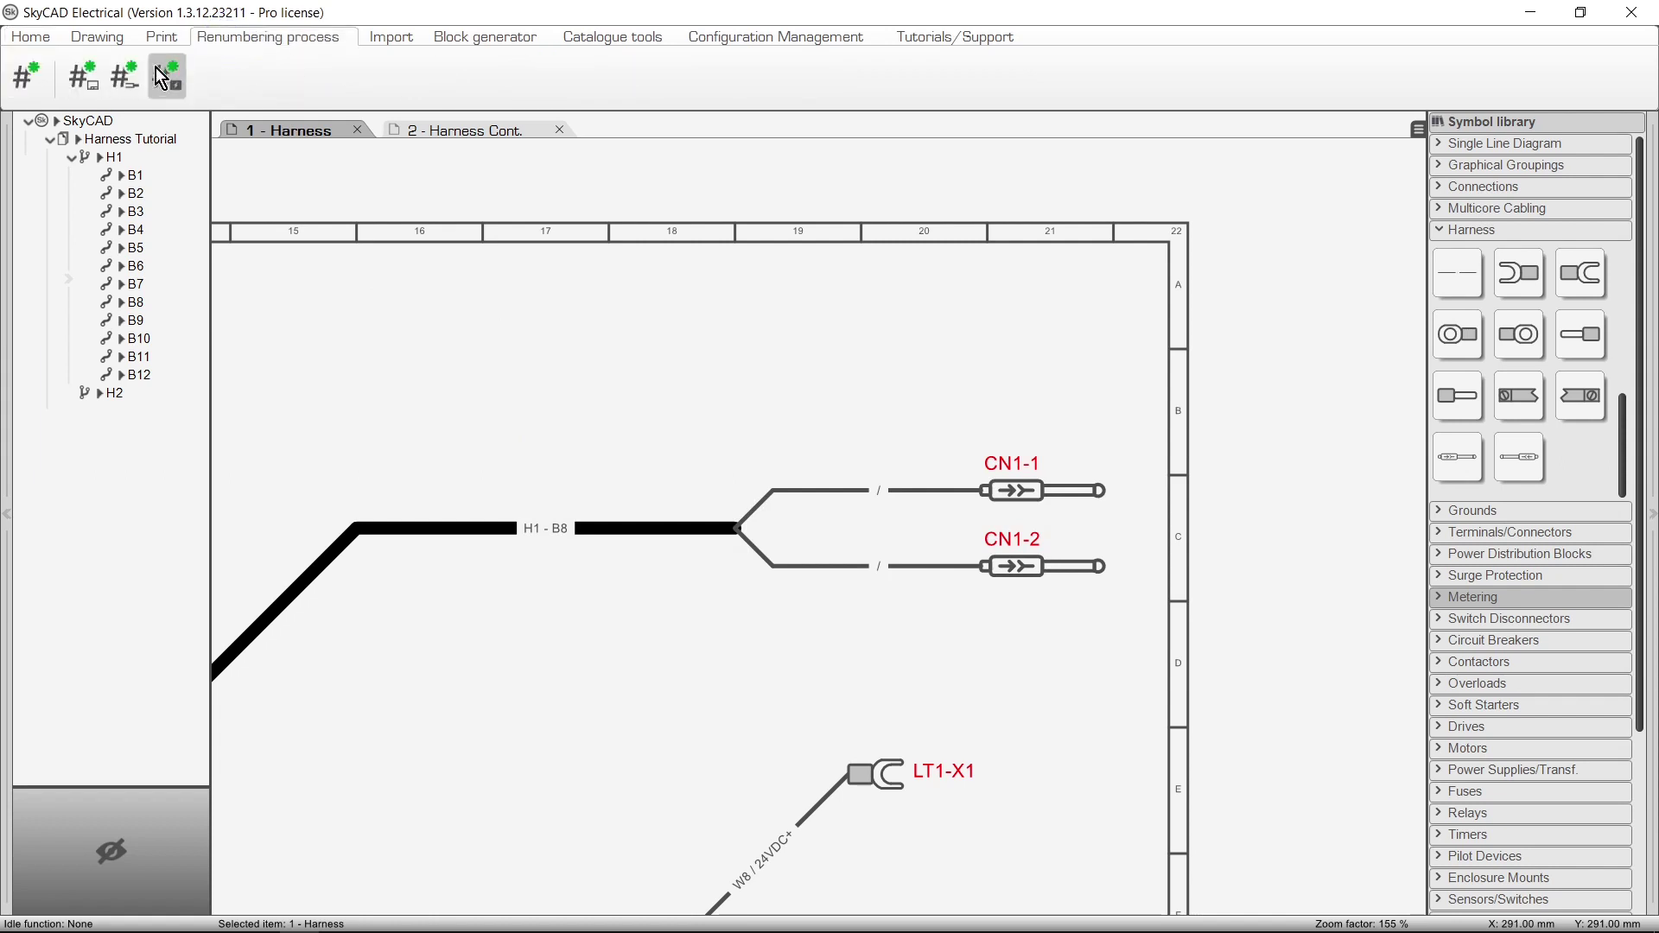
left_click(133, 84)
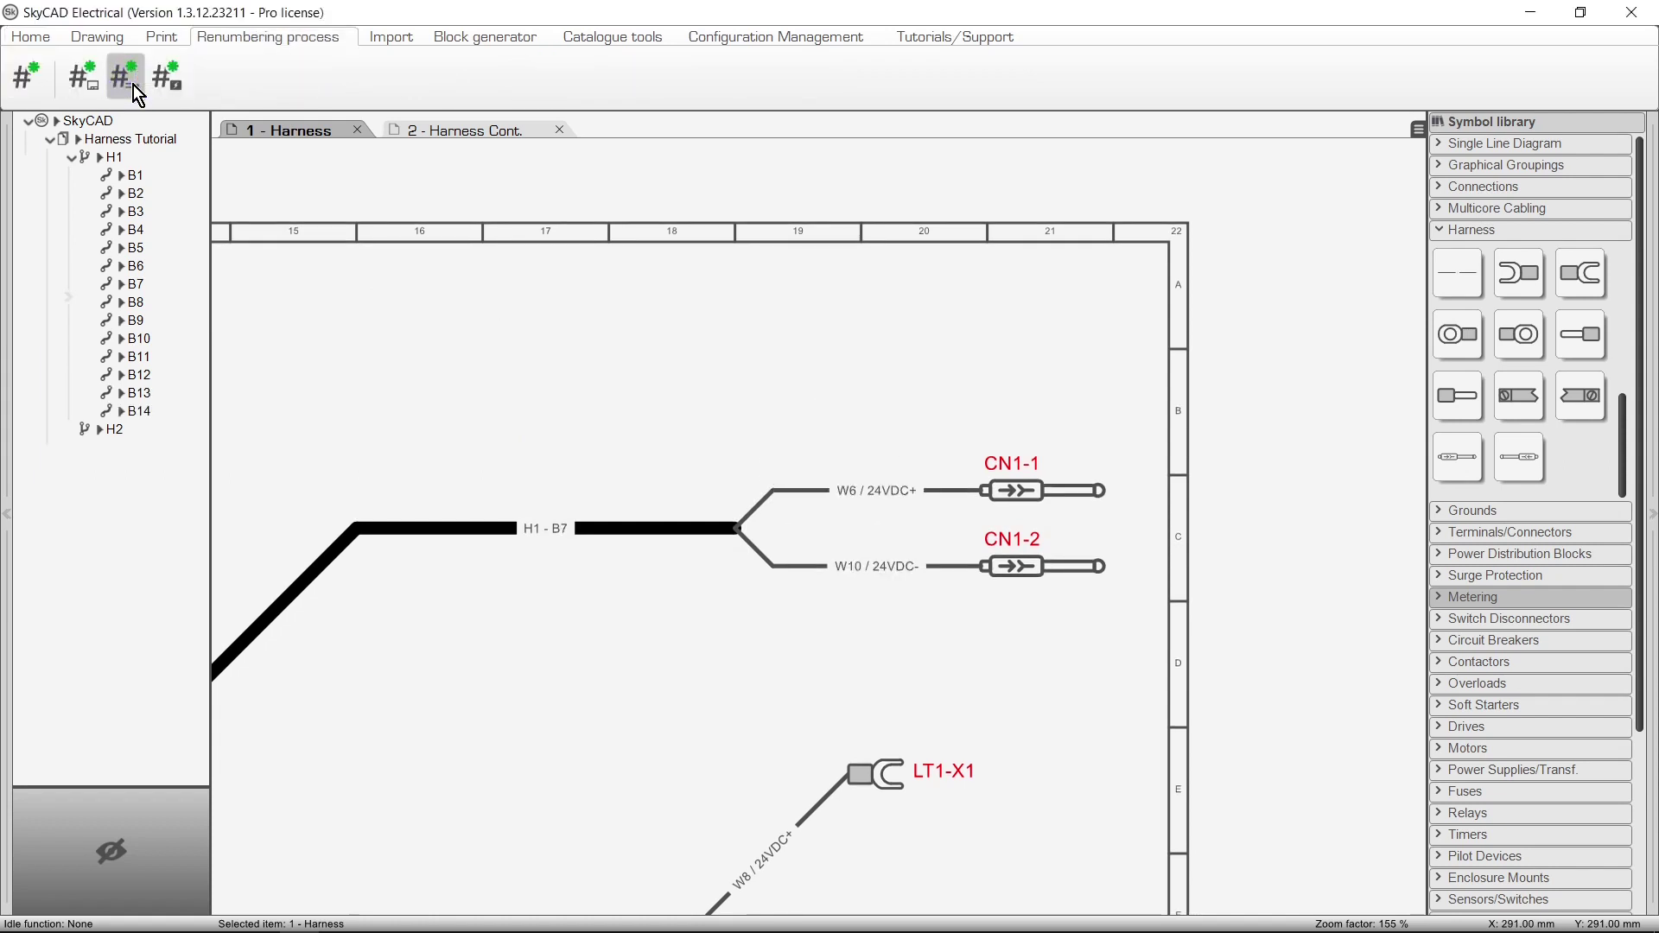
middle_click(288, 246)
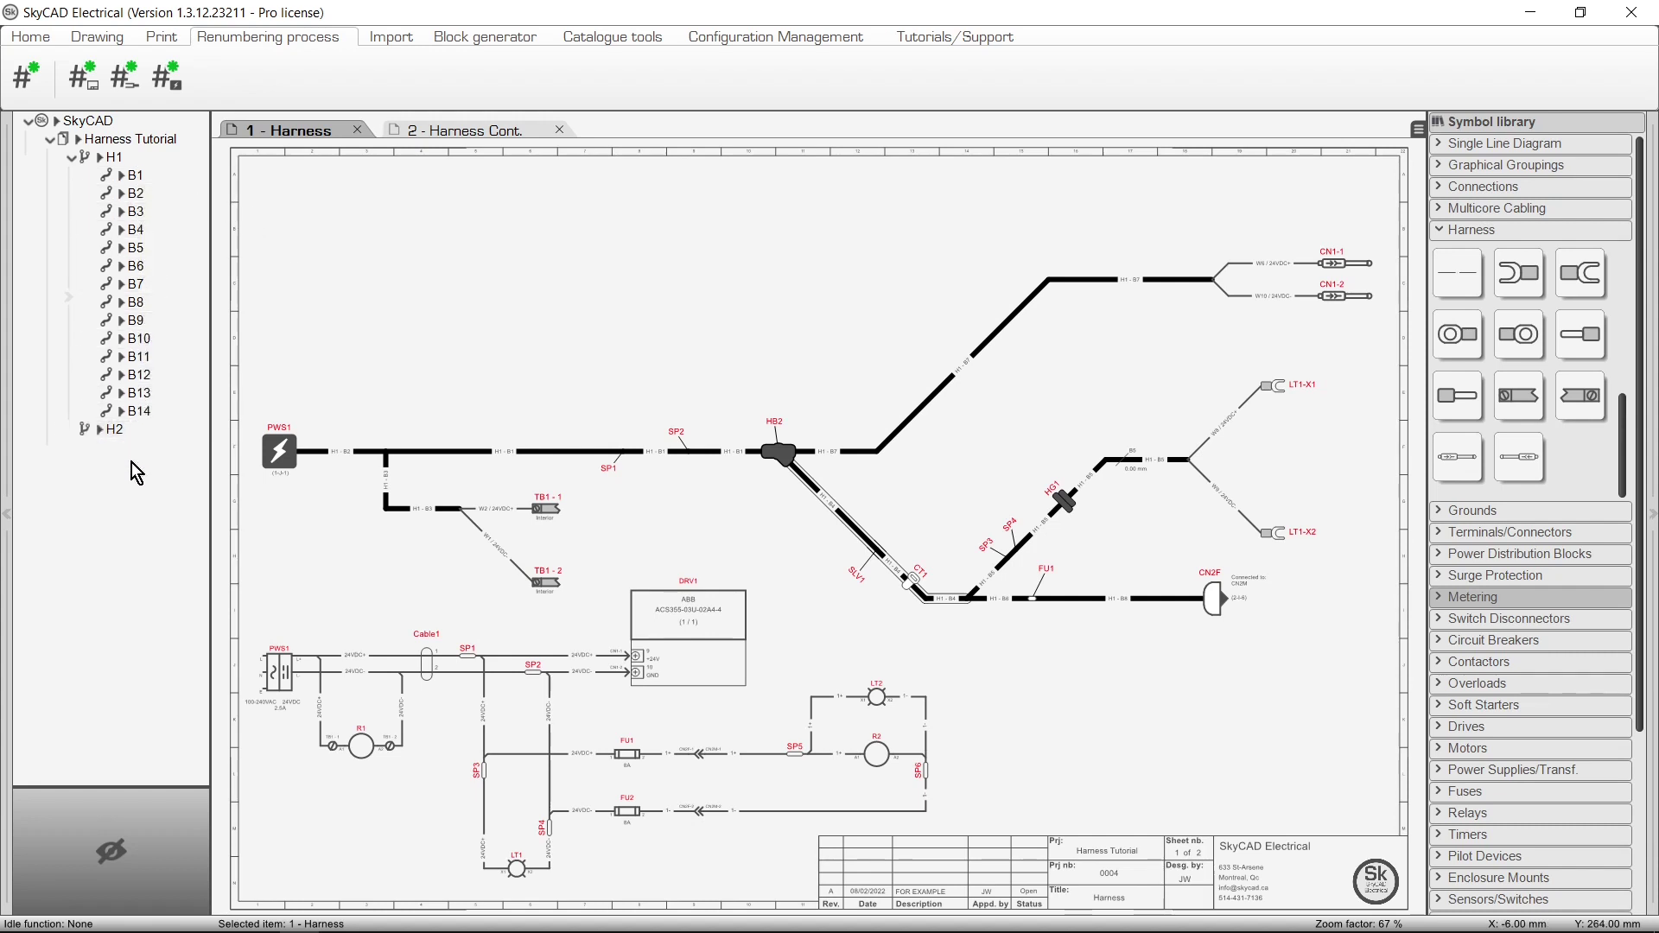
In Harness Tutorial, list harnesses, select H1, expand its branches and reveal the Length column
left_click(130, 139)
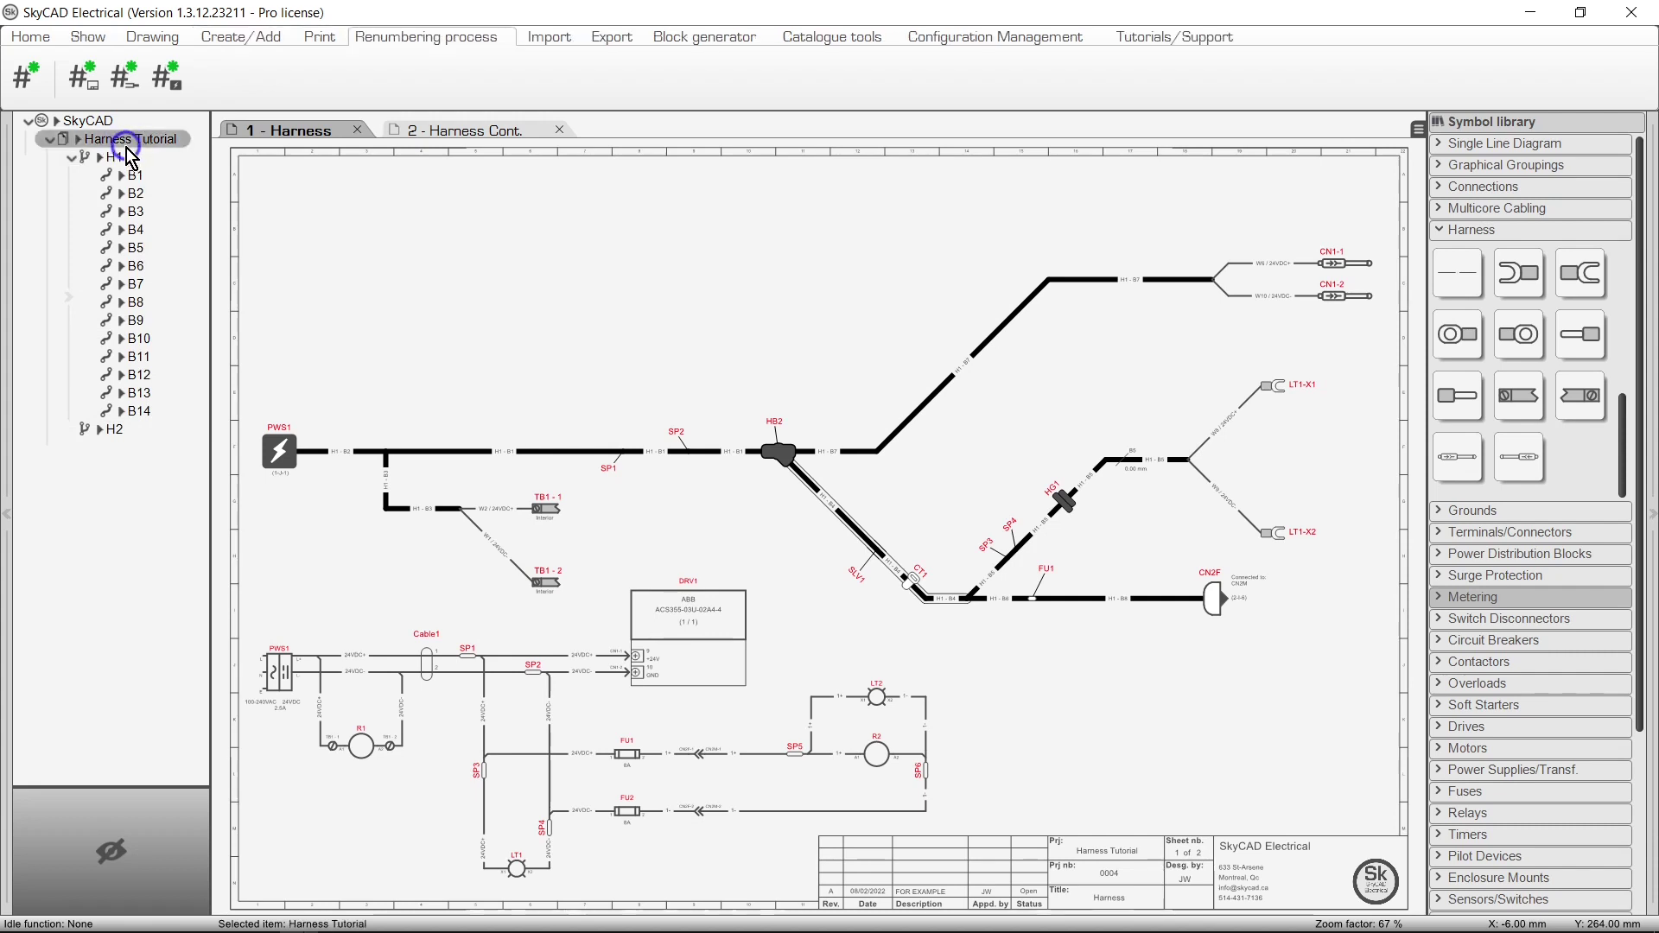
left_click(102, 39)
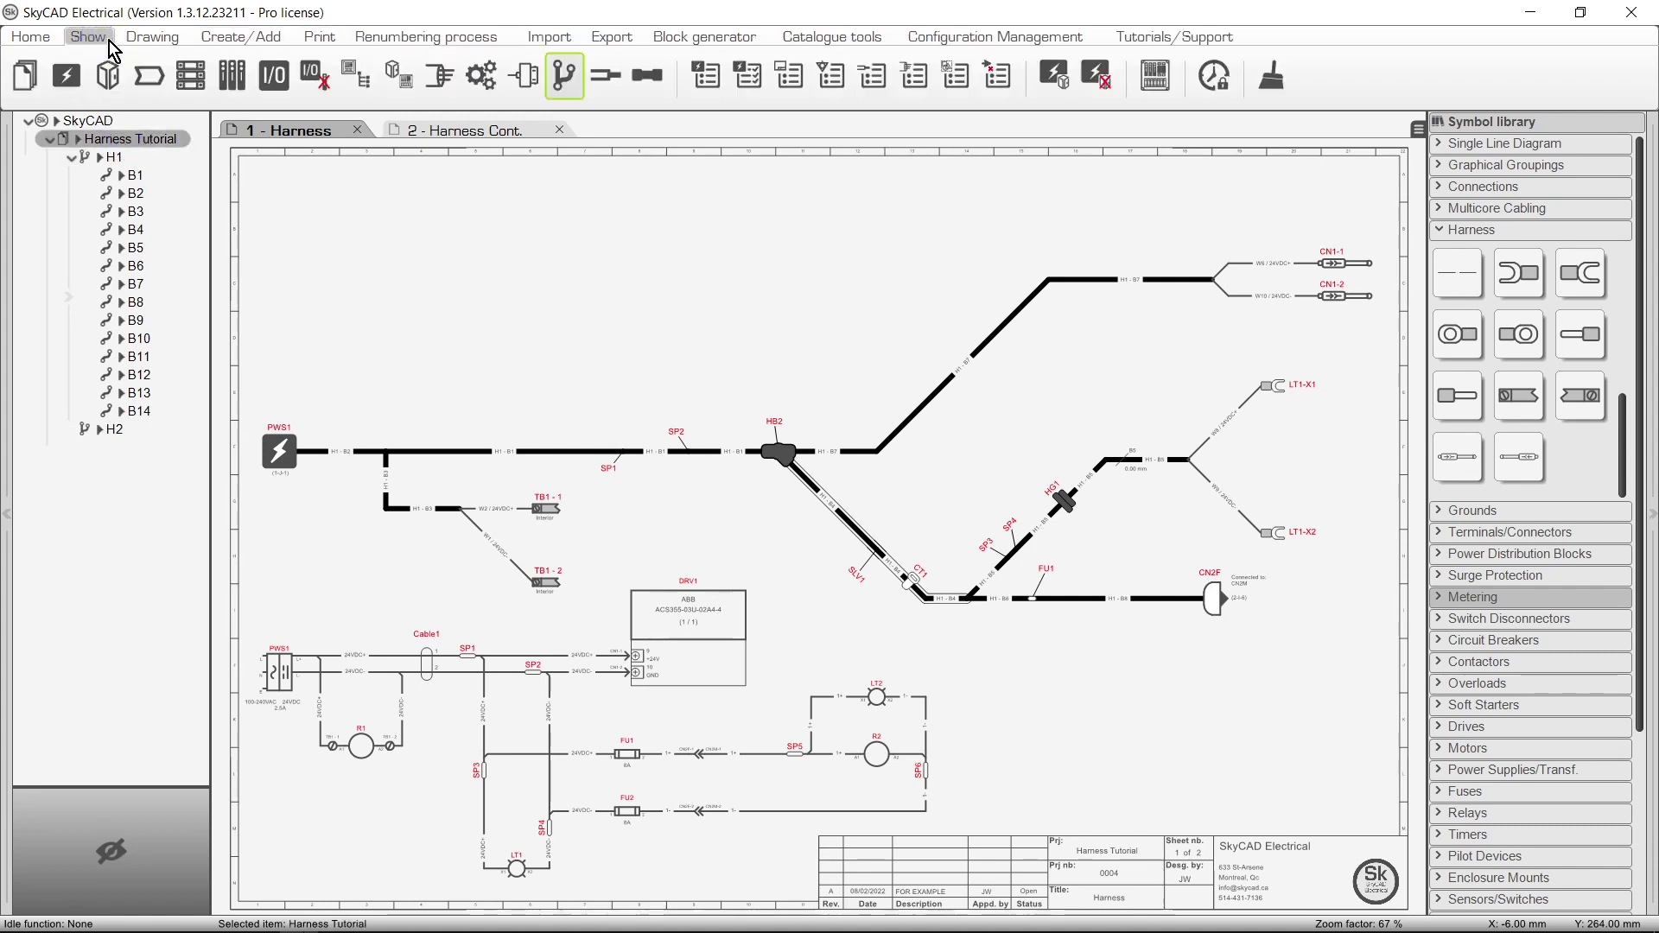
left_click(574, 90)
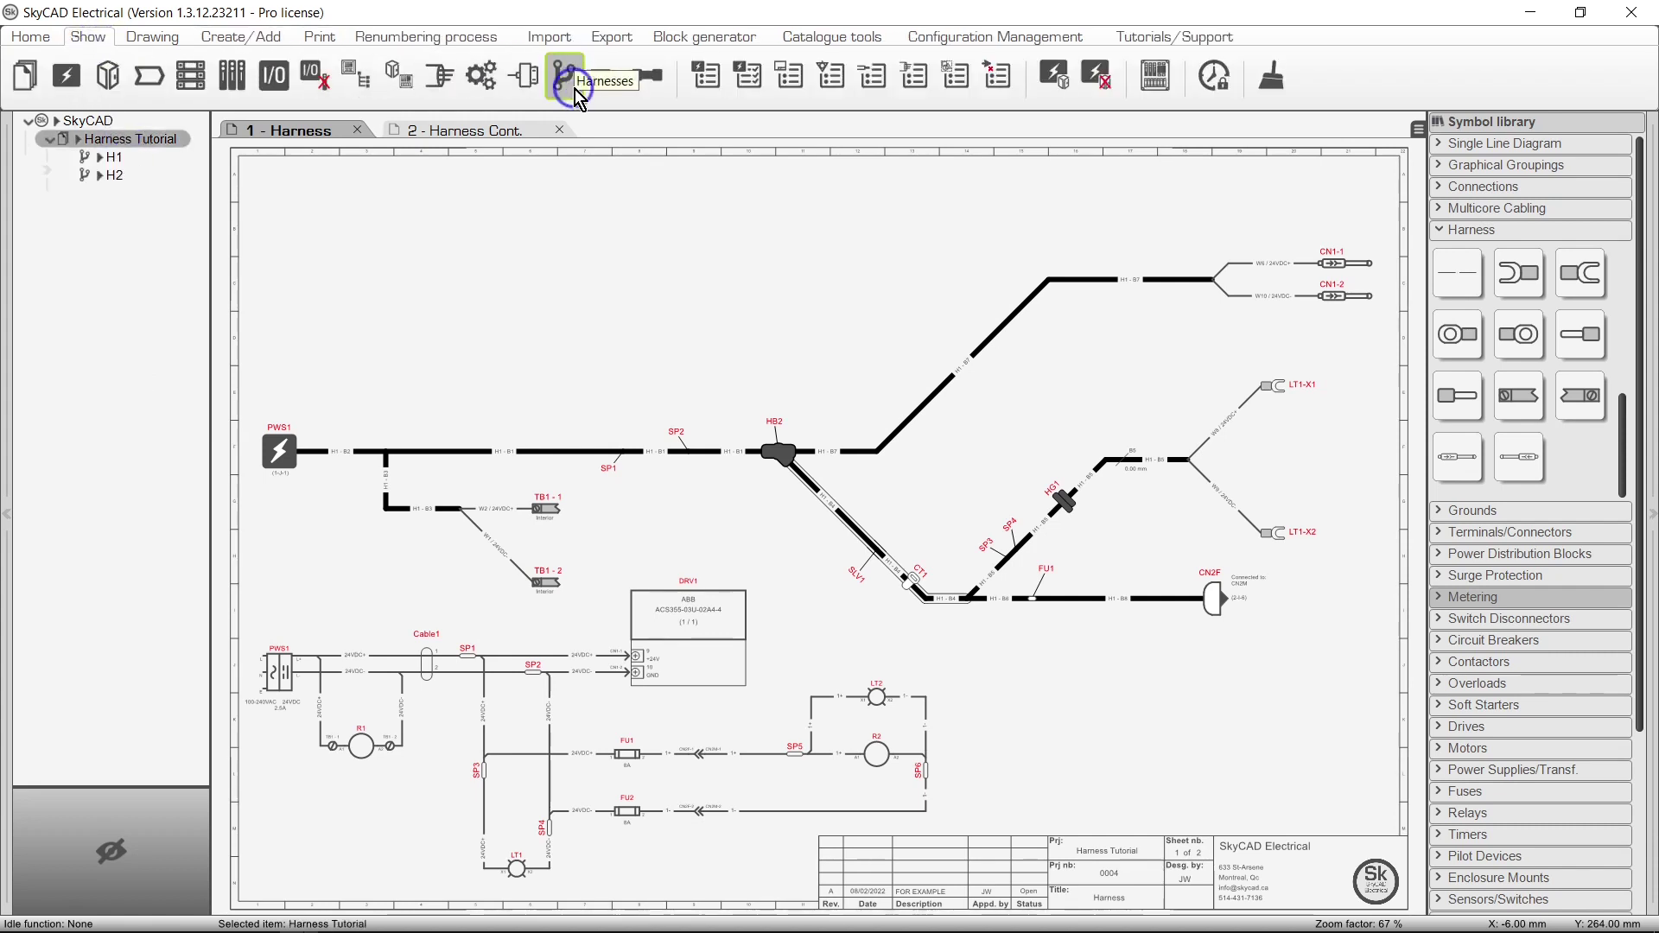
left_click(112, 159)
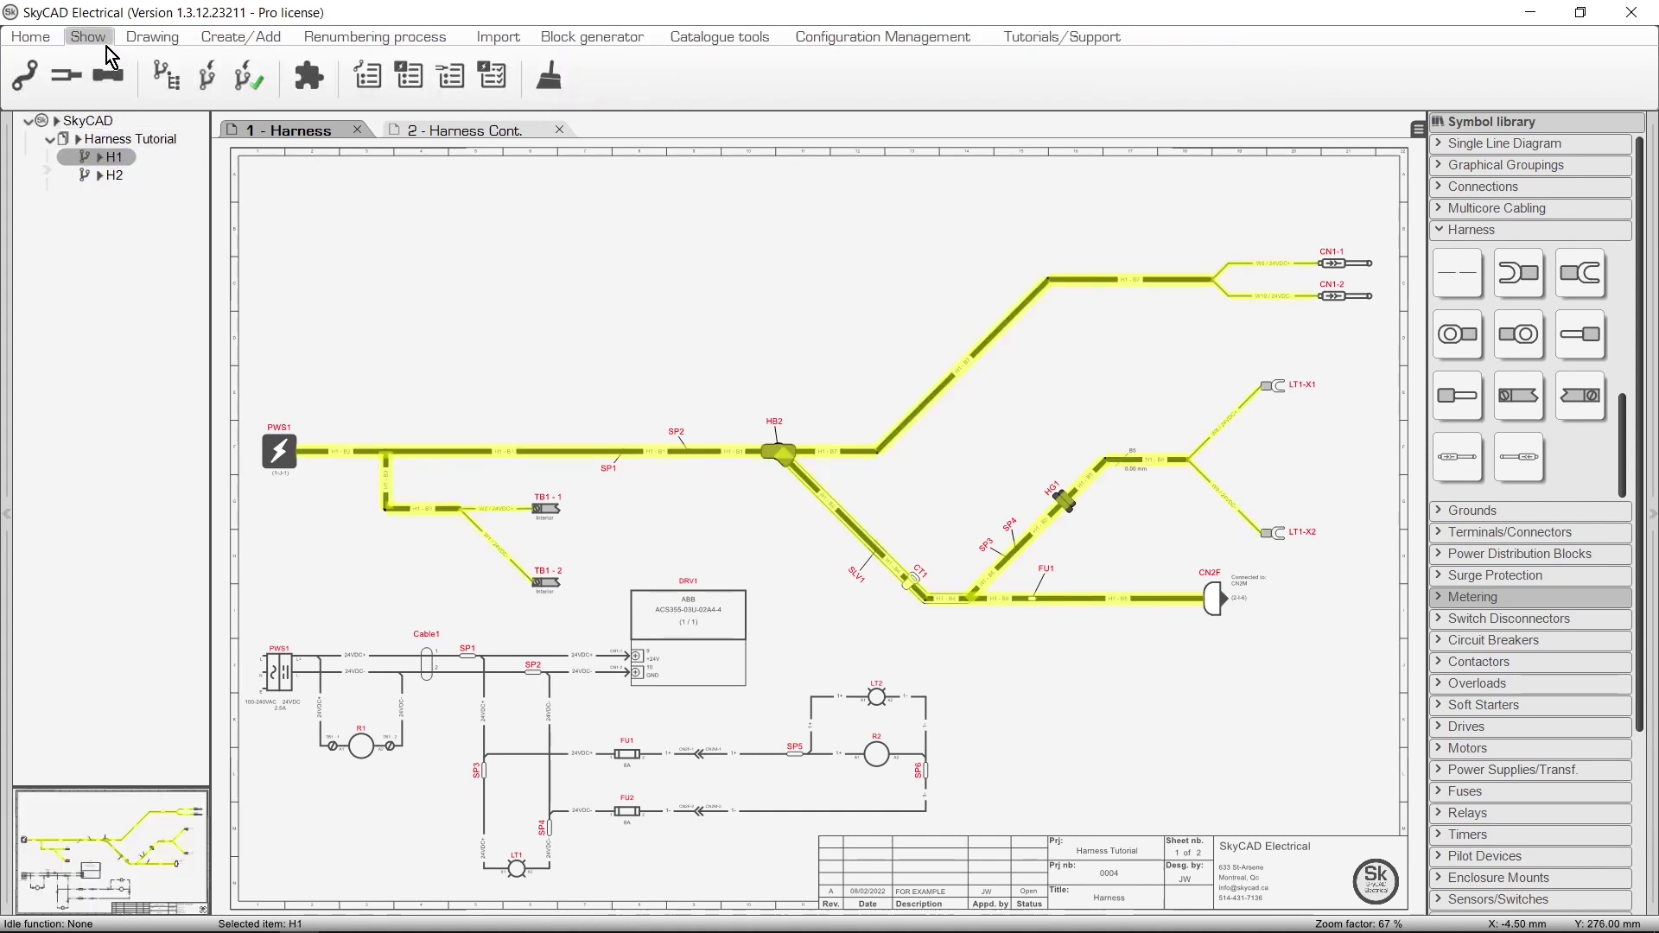
left_click(25, 77)
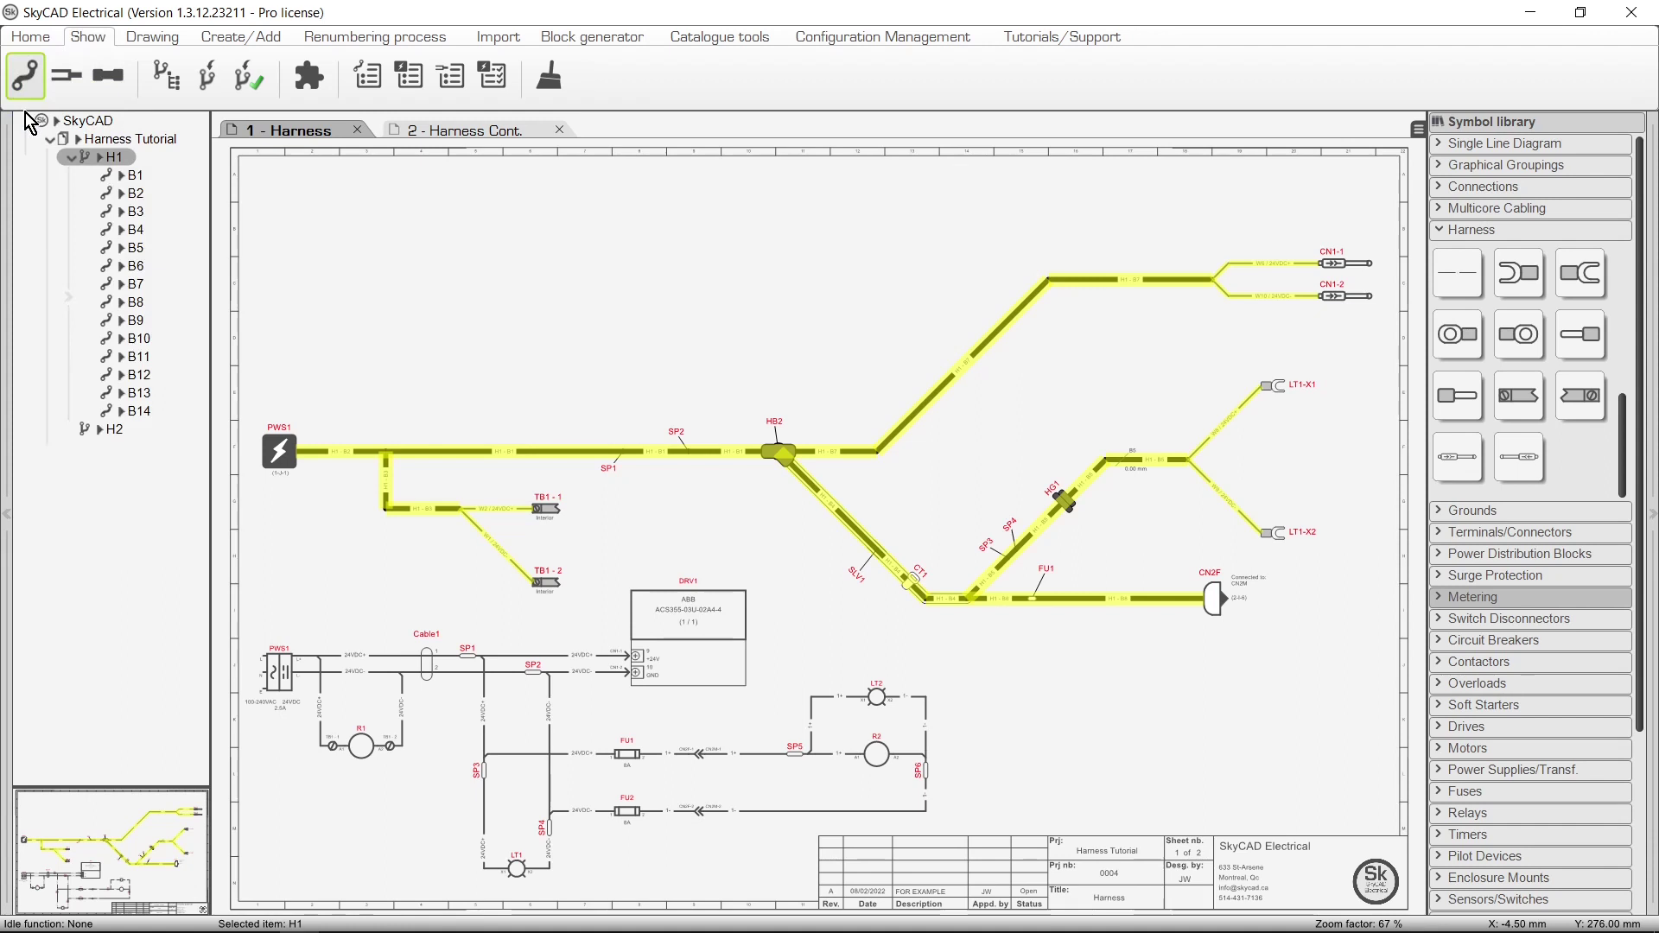
left_click(67, 298)
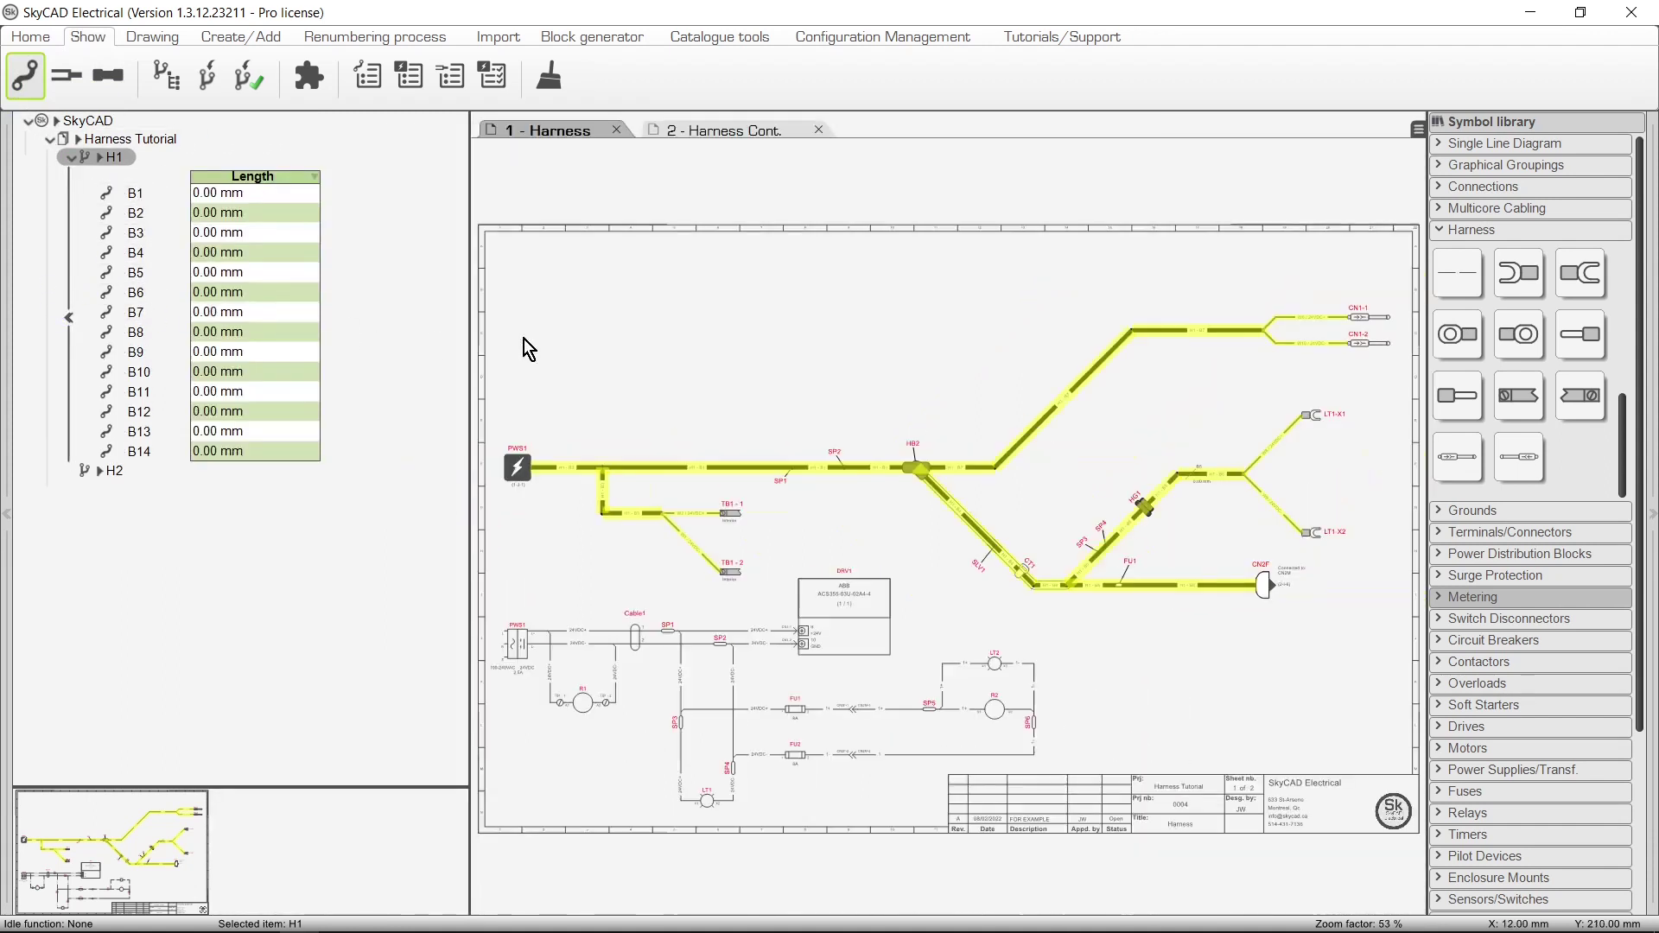
Enter Length values 900, 200 and 300 in the tree for branches B1, B2 and B3
left_click(139, 193)
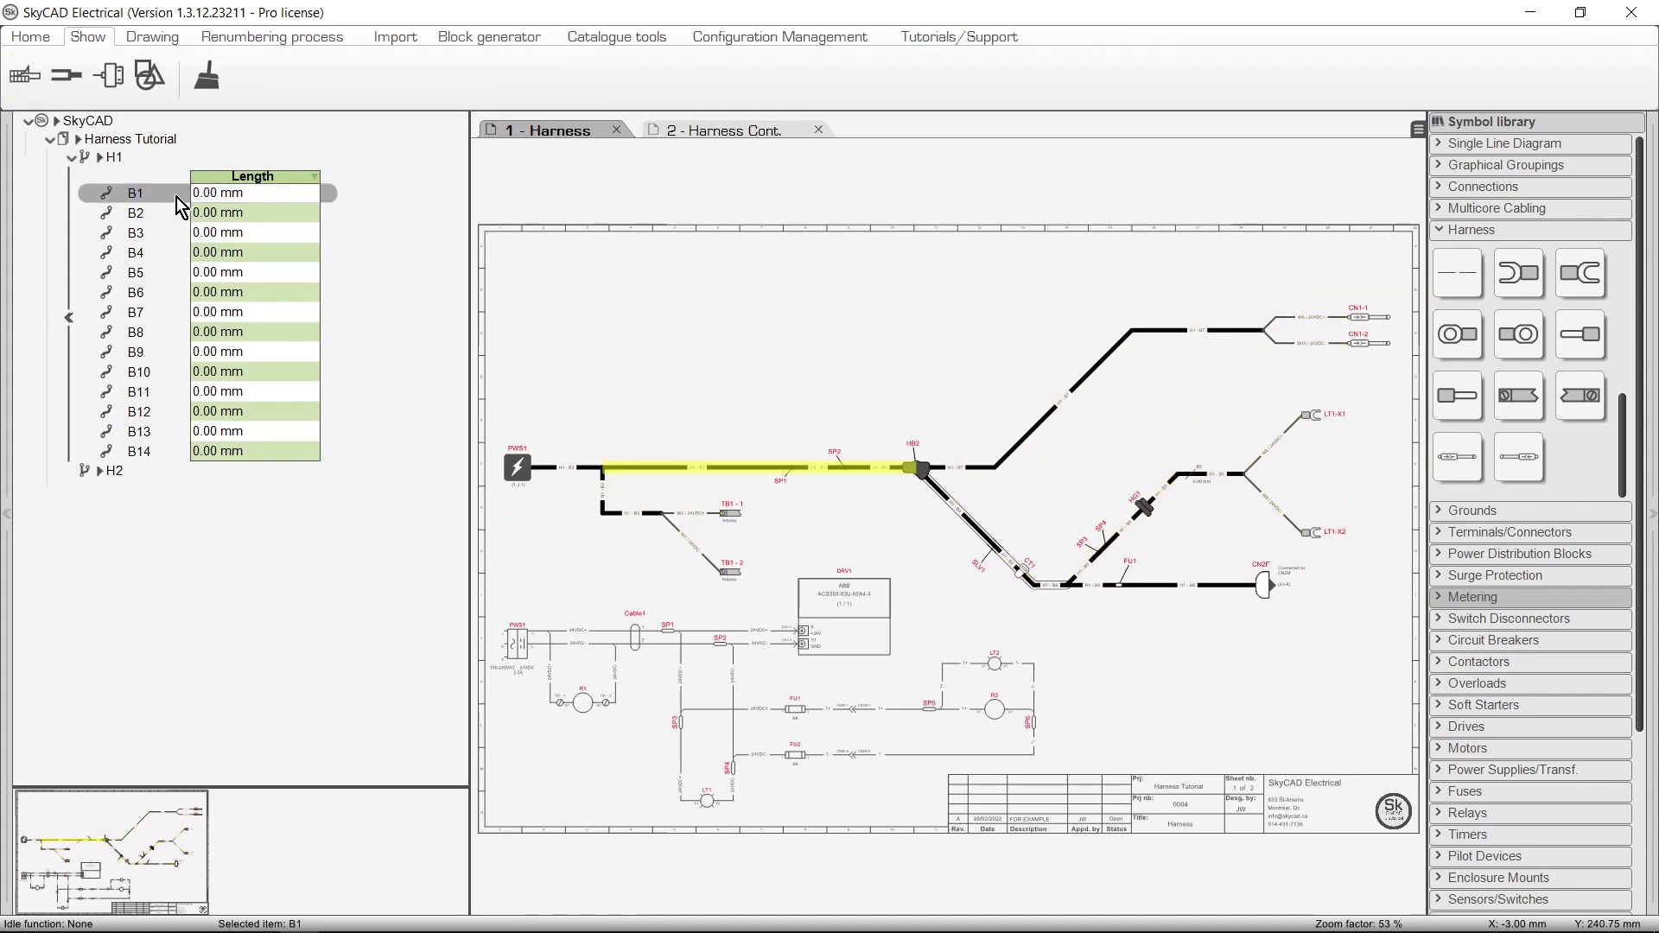
left_click(208, 194)
type("900")
left_click(202, 216)
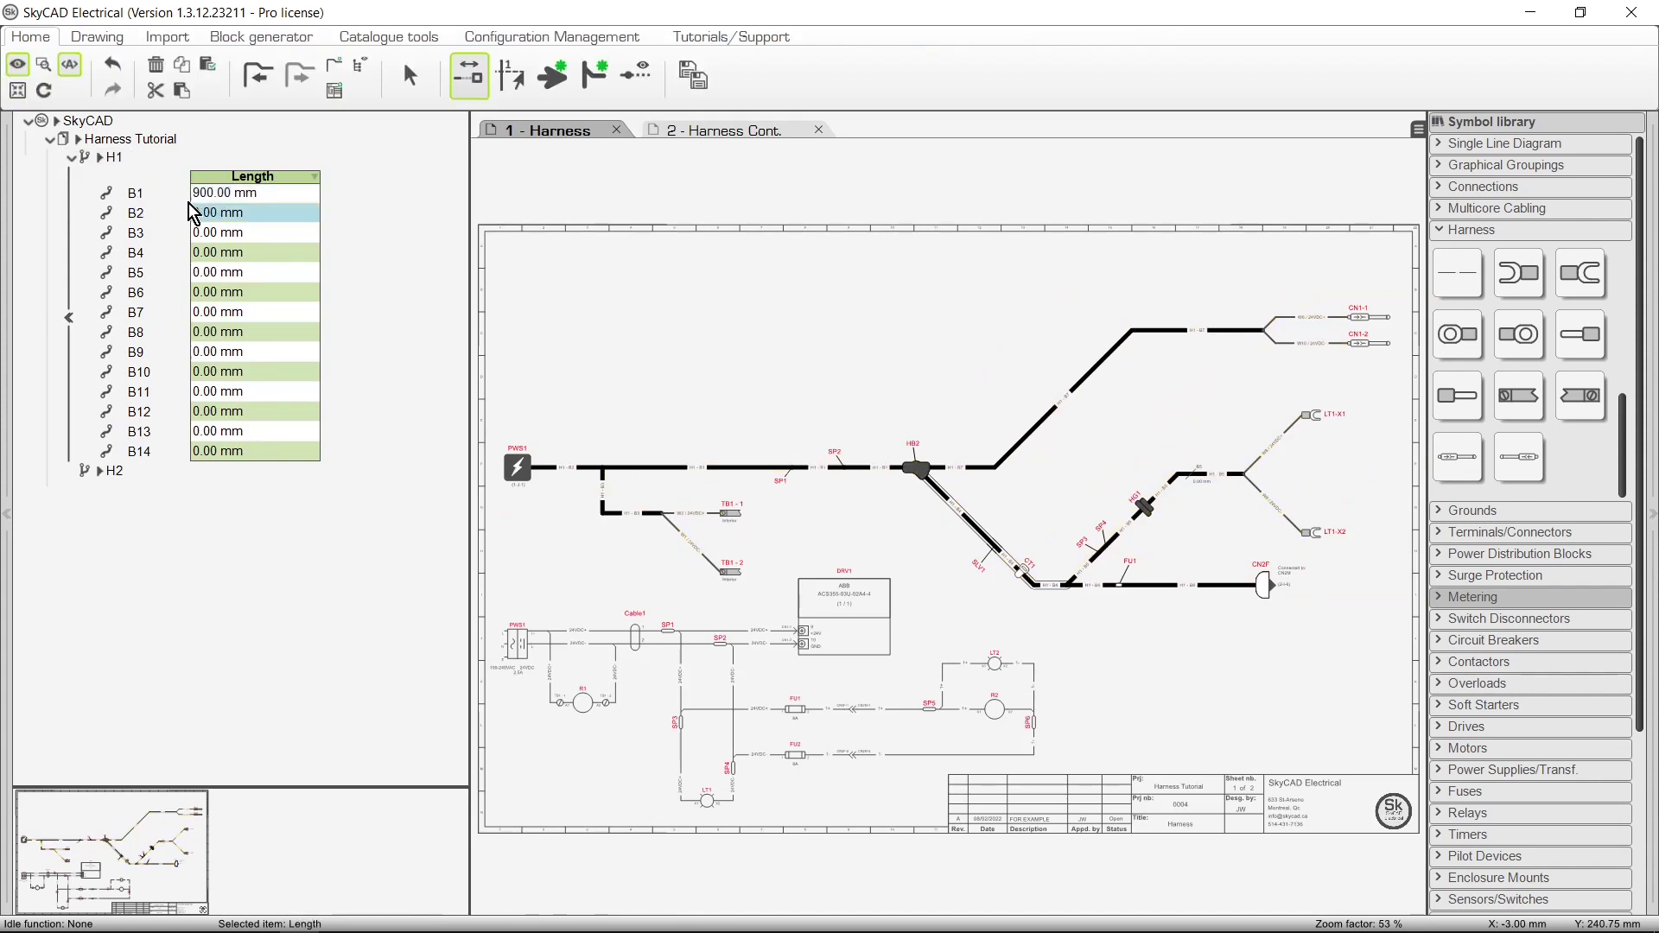
left_click(207, 212)
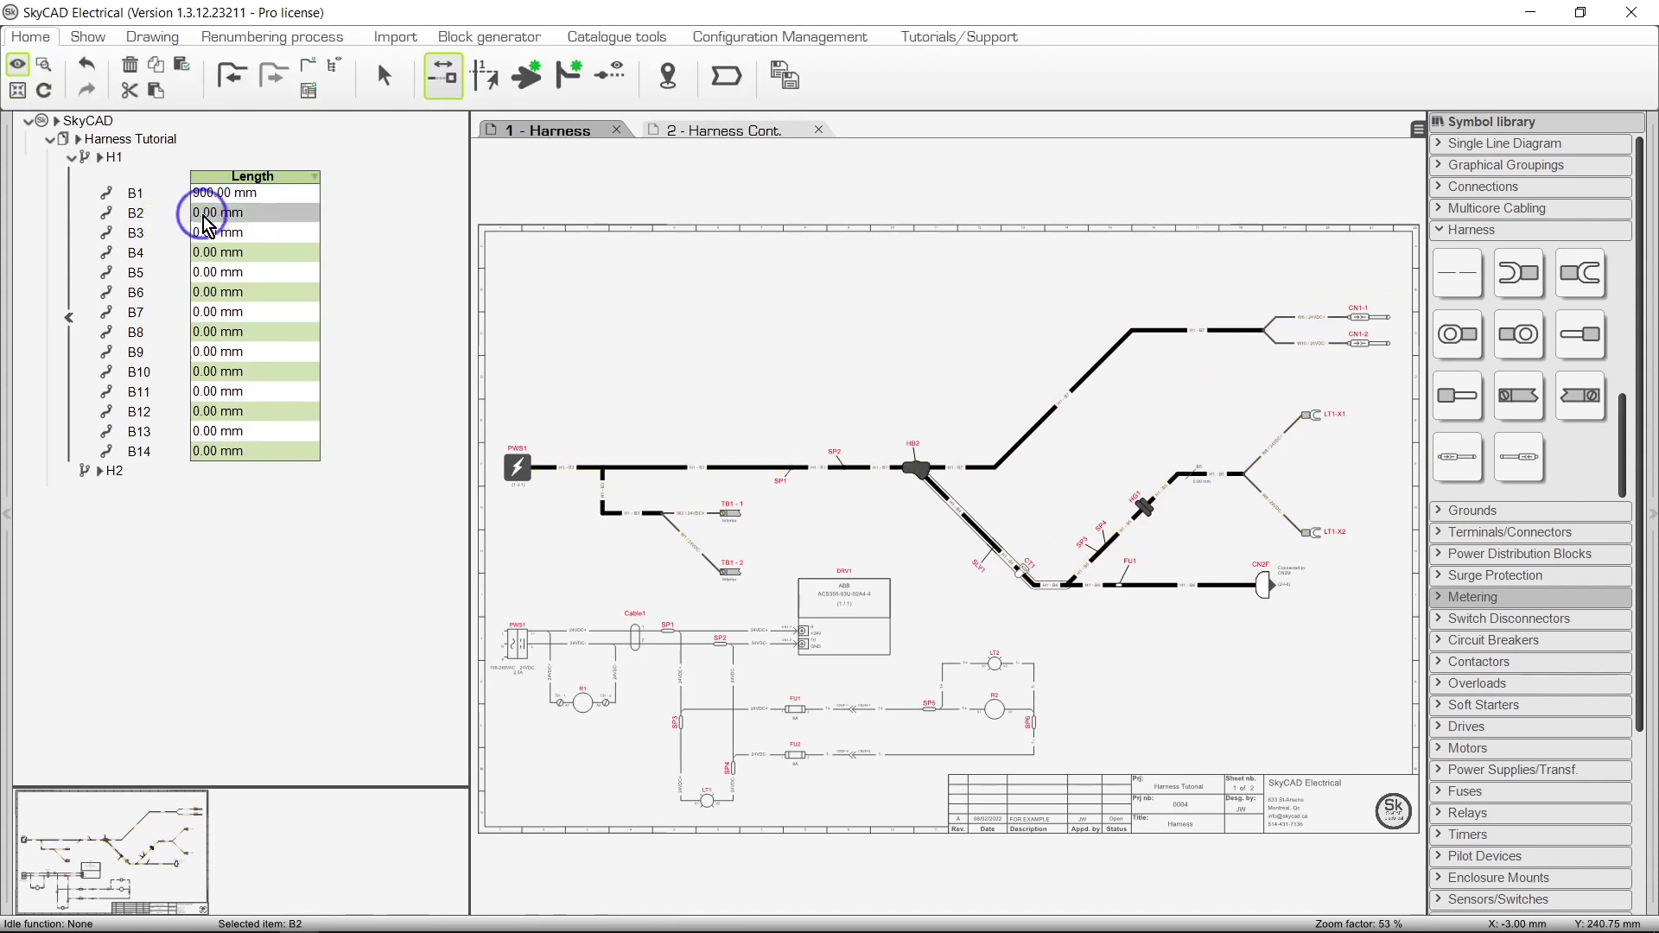
type("200")
key("Return")
left_click(135, 229)
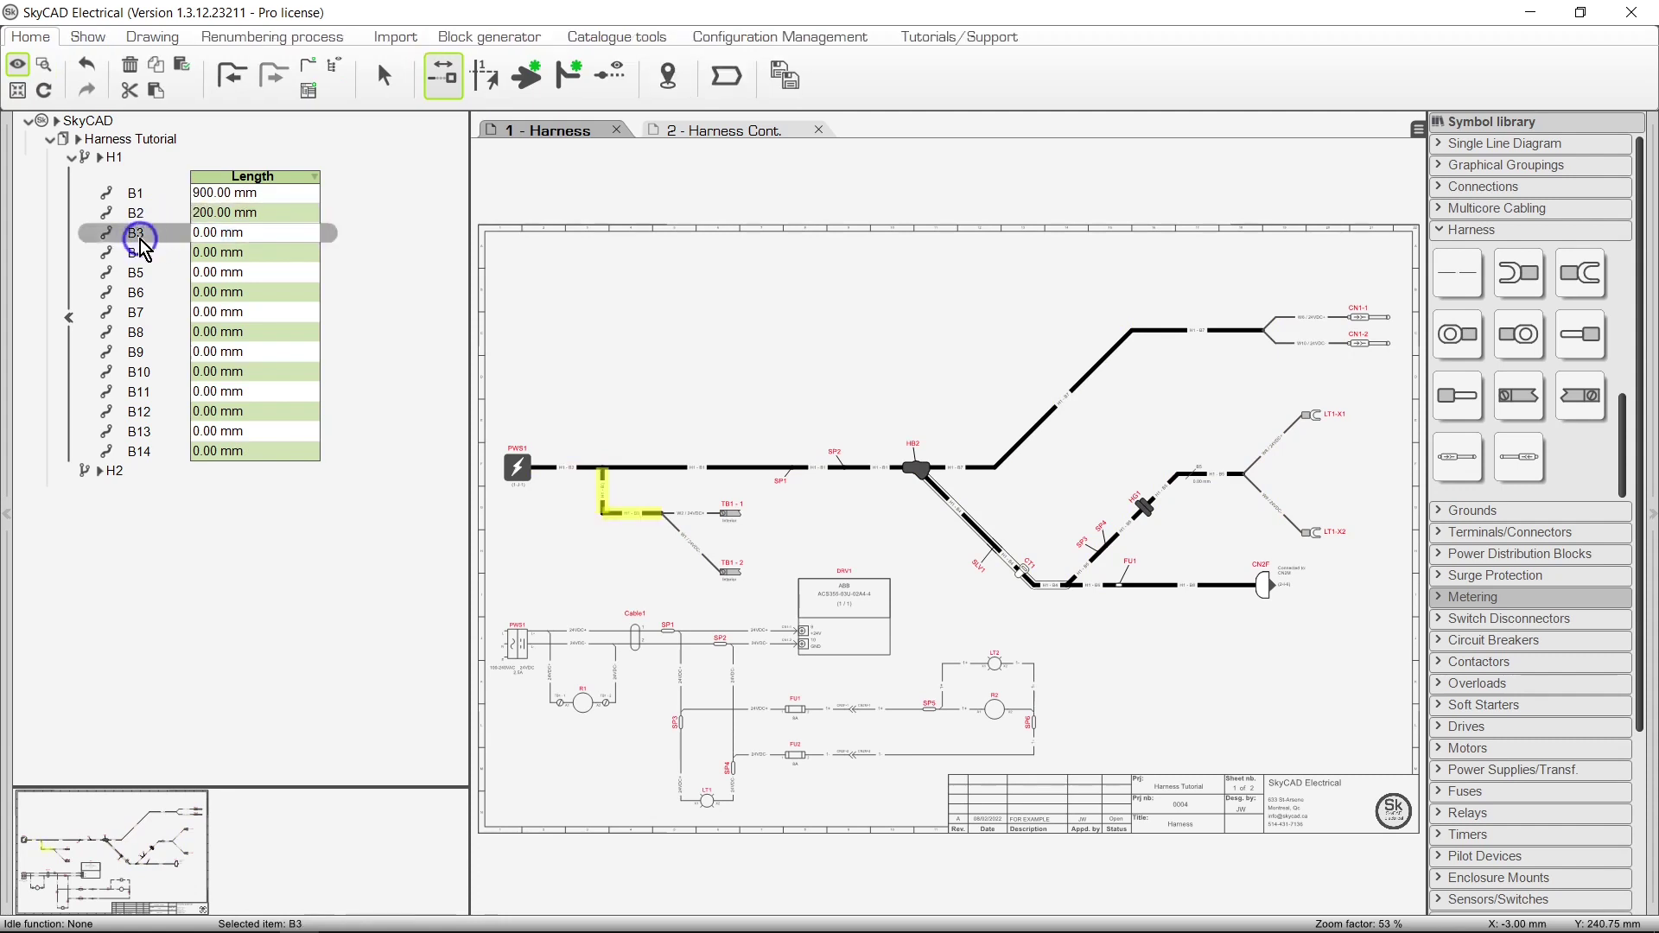
left_click(226, 231)
type("300")
key("Return")
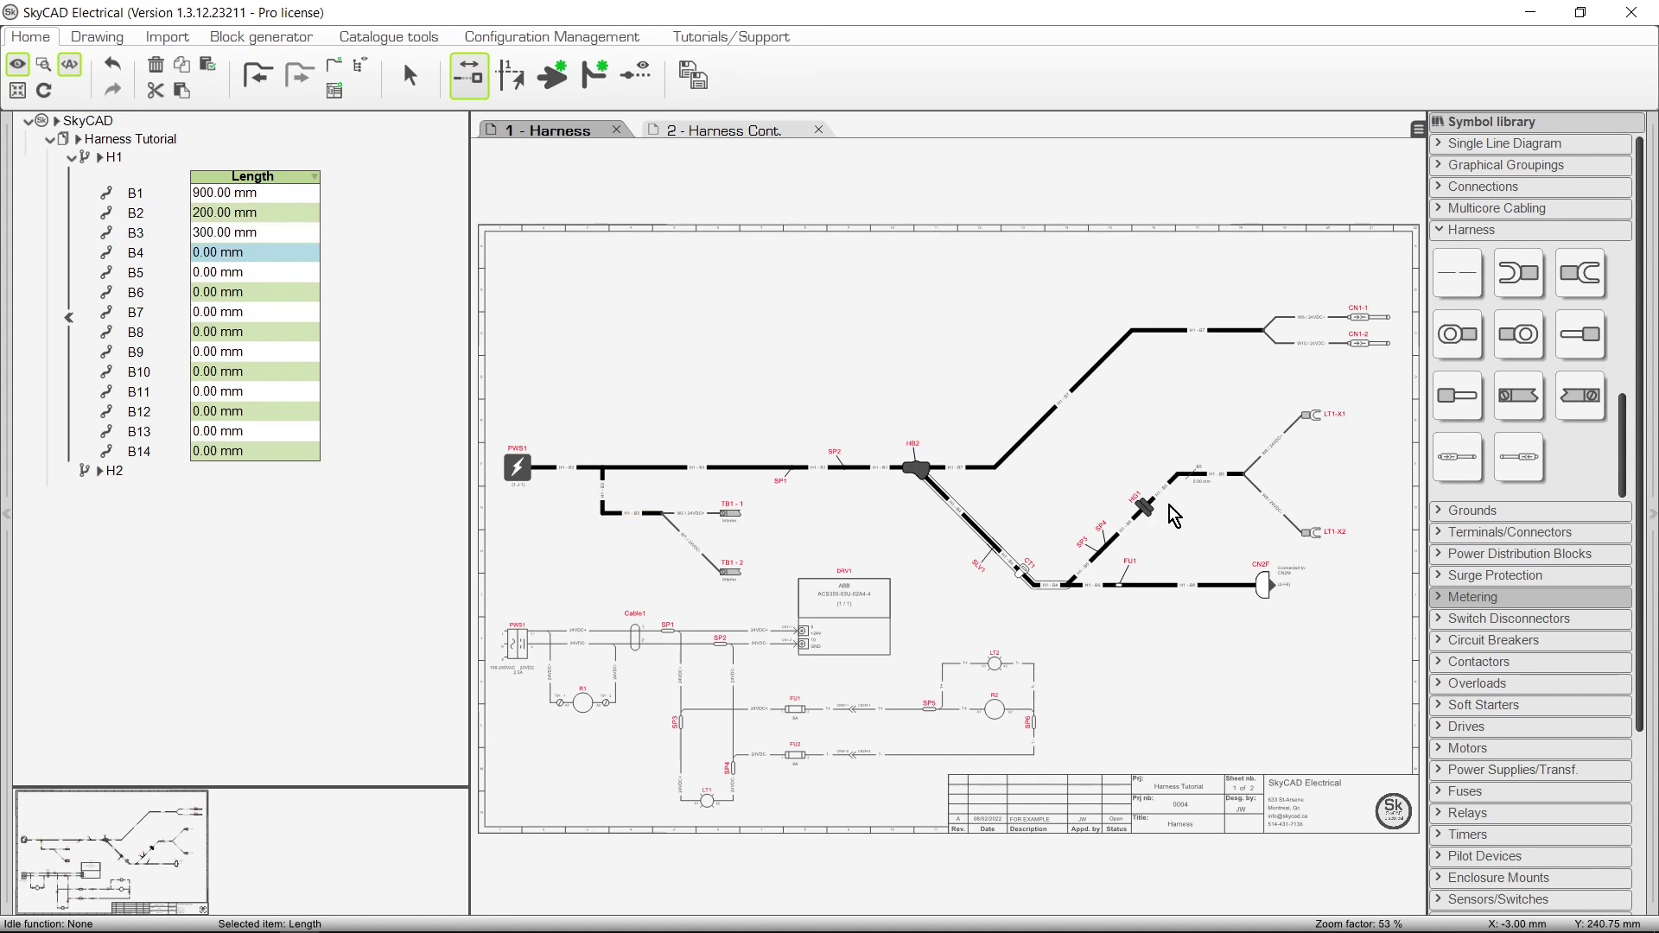
scroll(1217, 503, "up", 5)
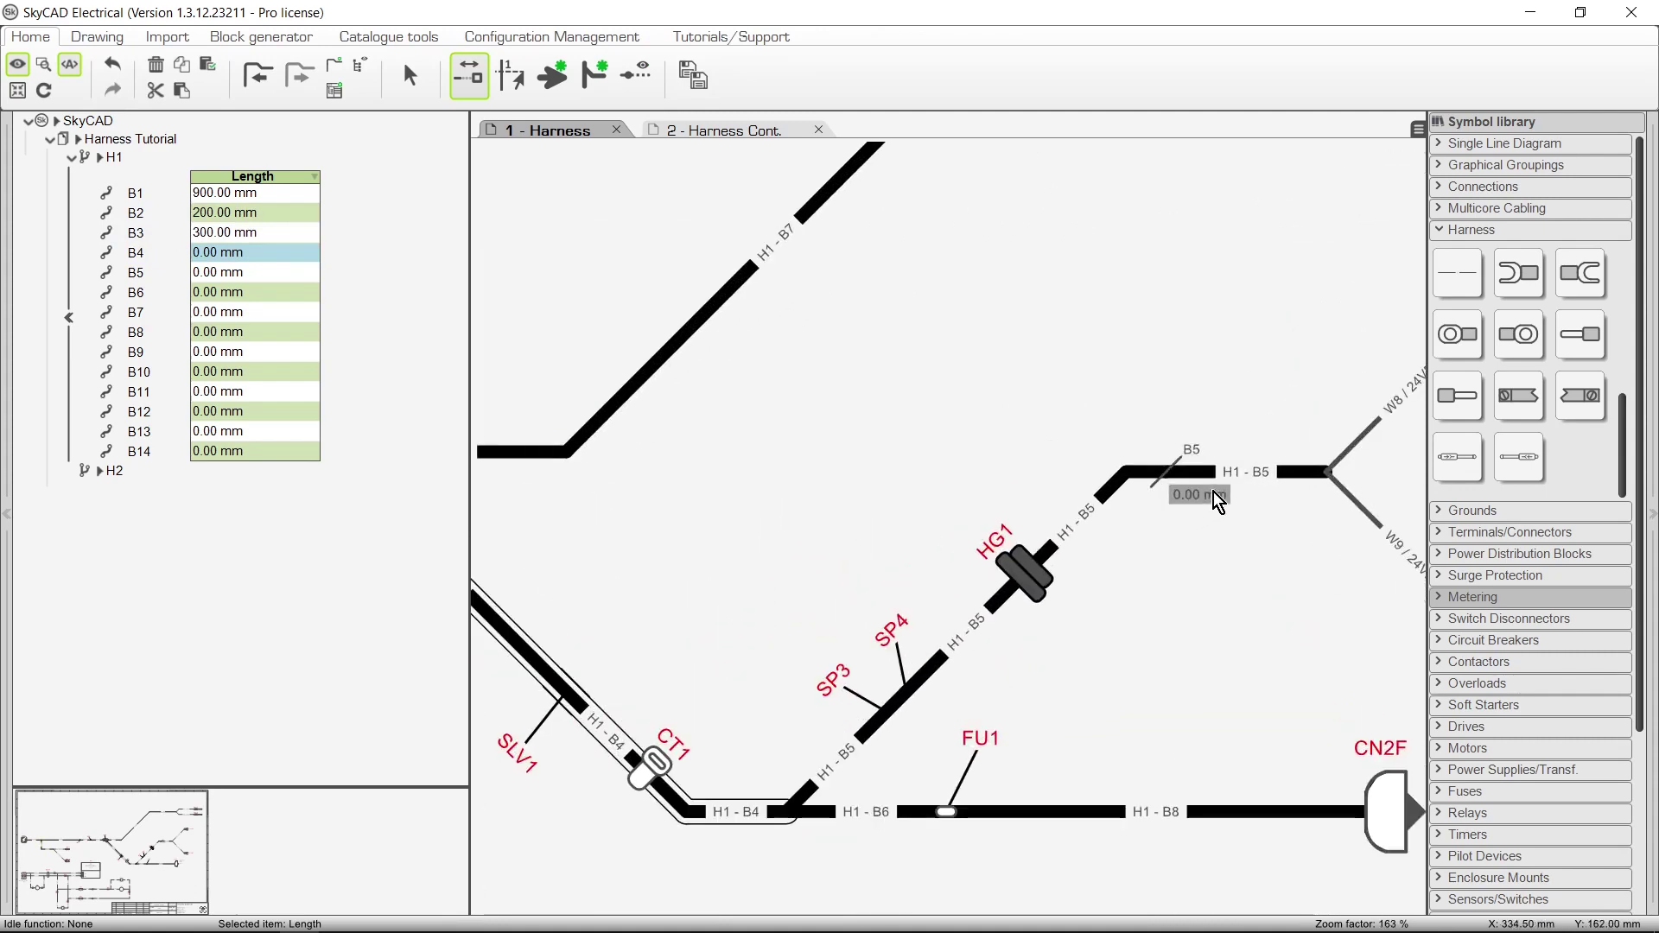
Set branch B5's length to 500 mm through its properties
double_click(1218, 499)
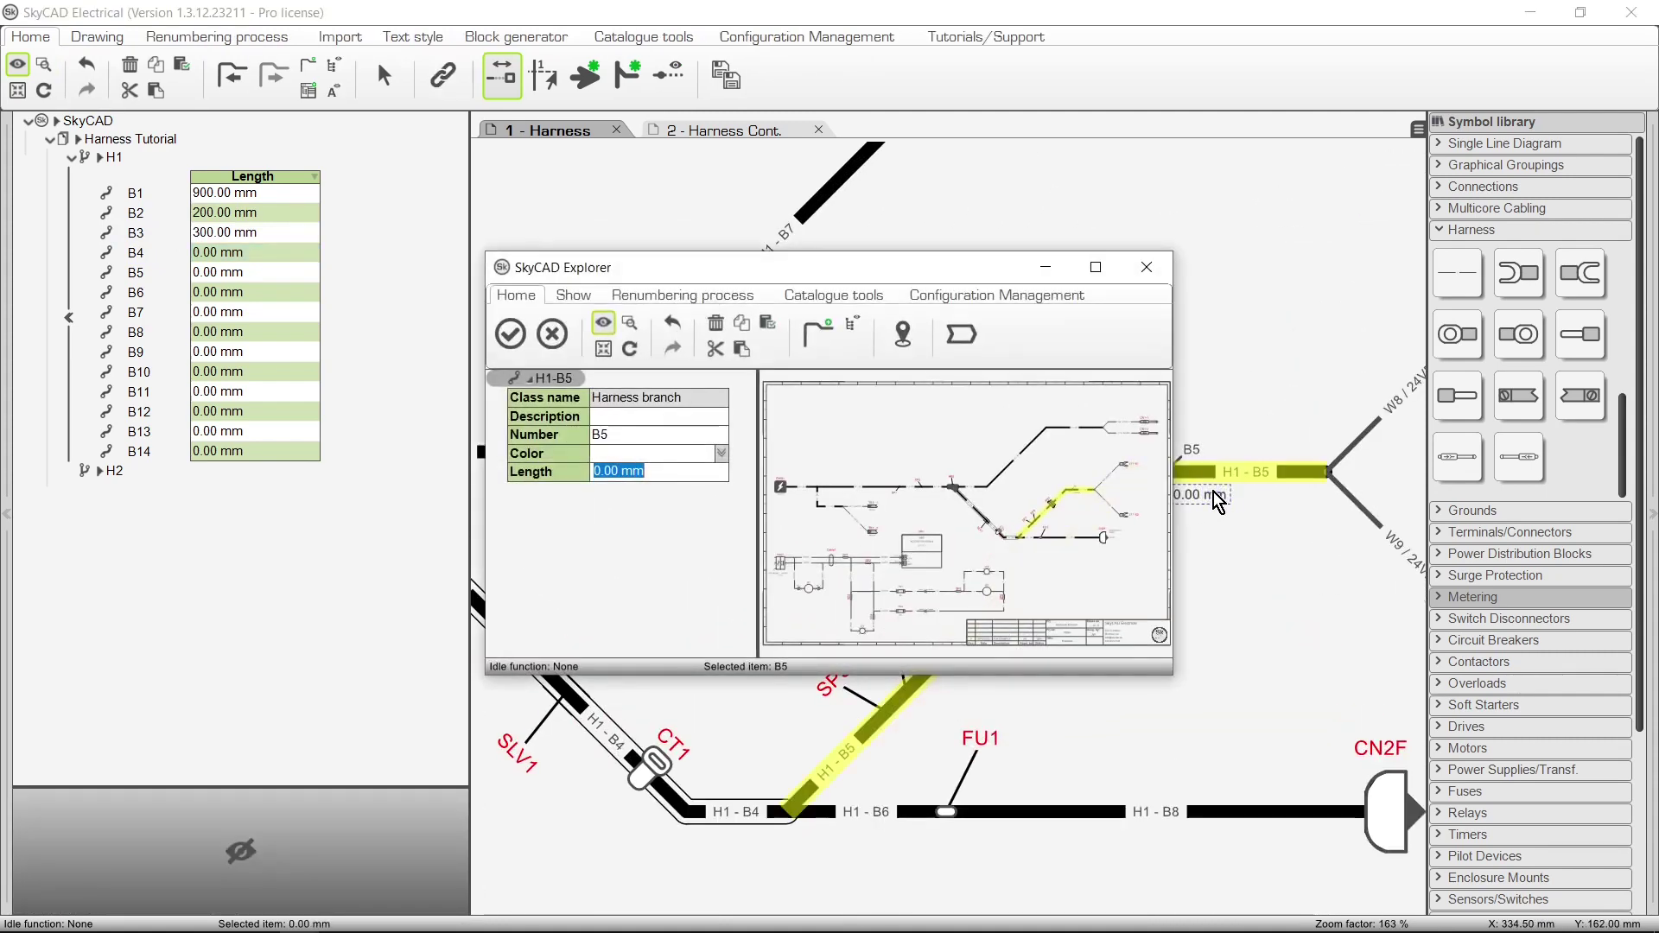
type("500")
key("Return")
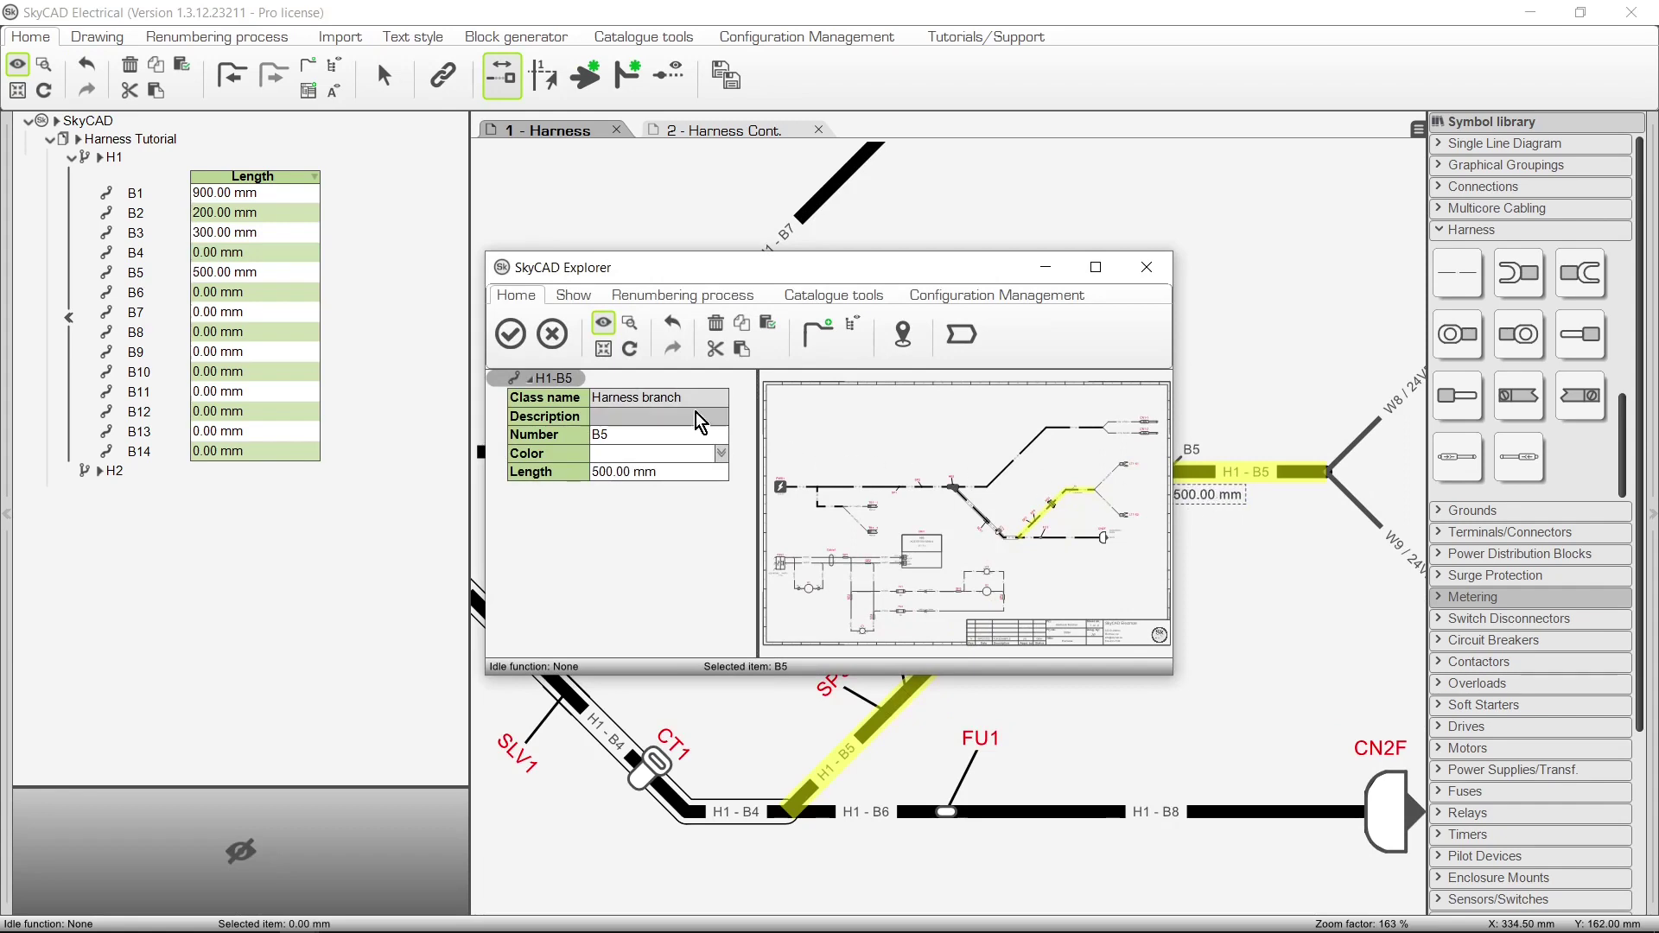
left_click(510, 344)
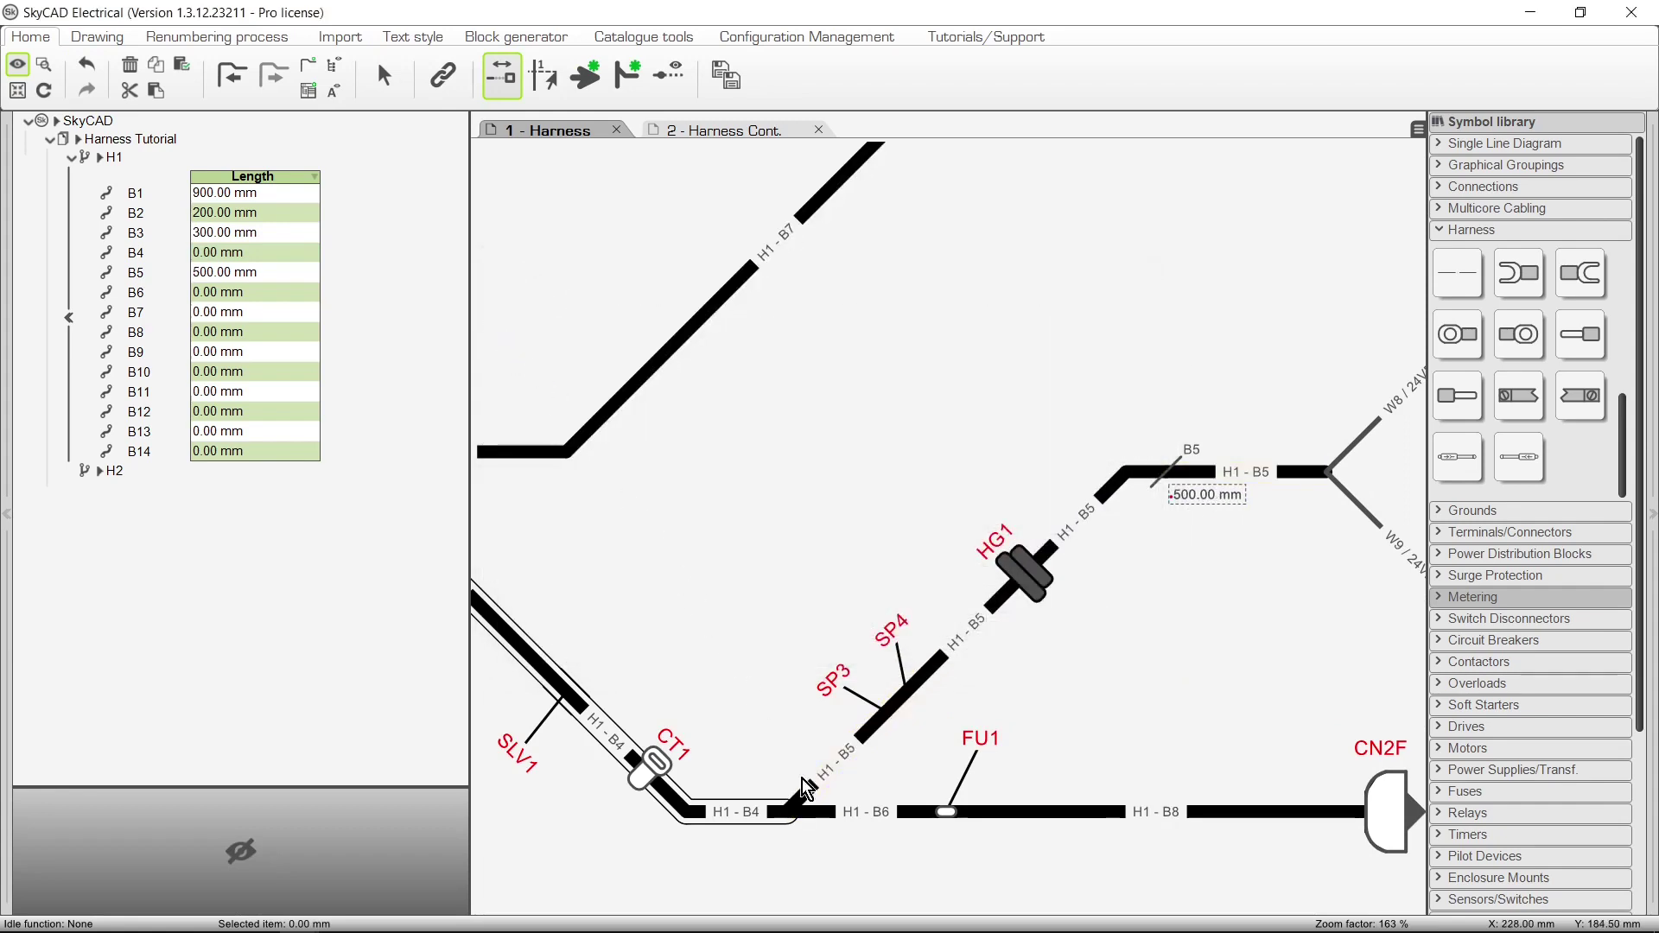
Set branch H1-B6's length to 150 mm through its properties
left_click(868, 813)
right_click(902, 816)
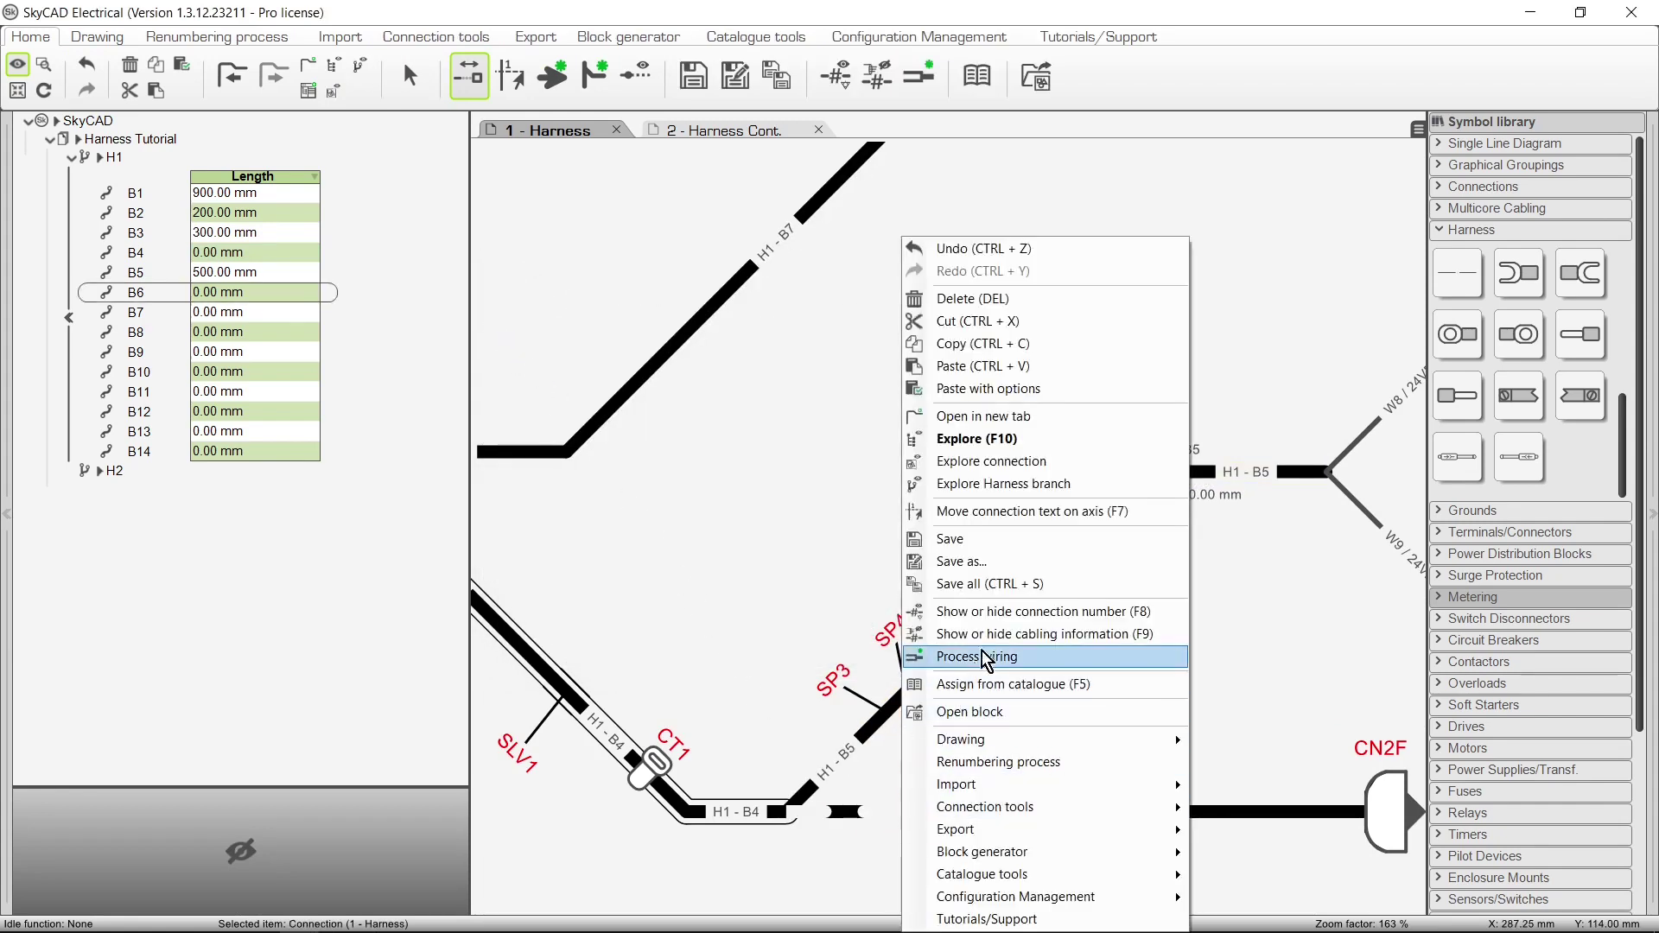
left_click(986, 483)
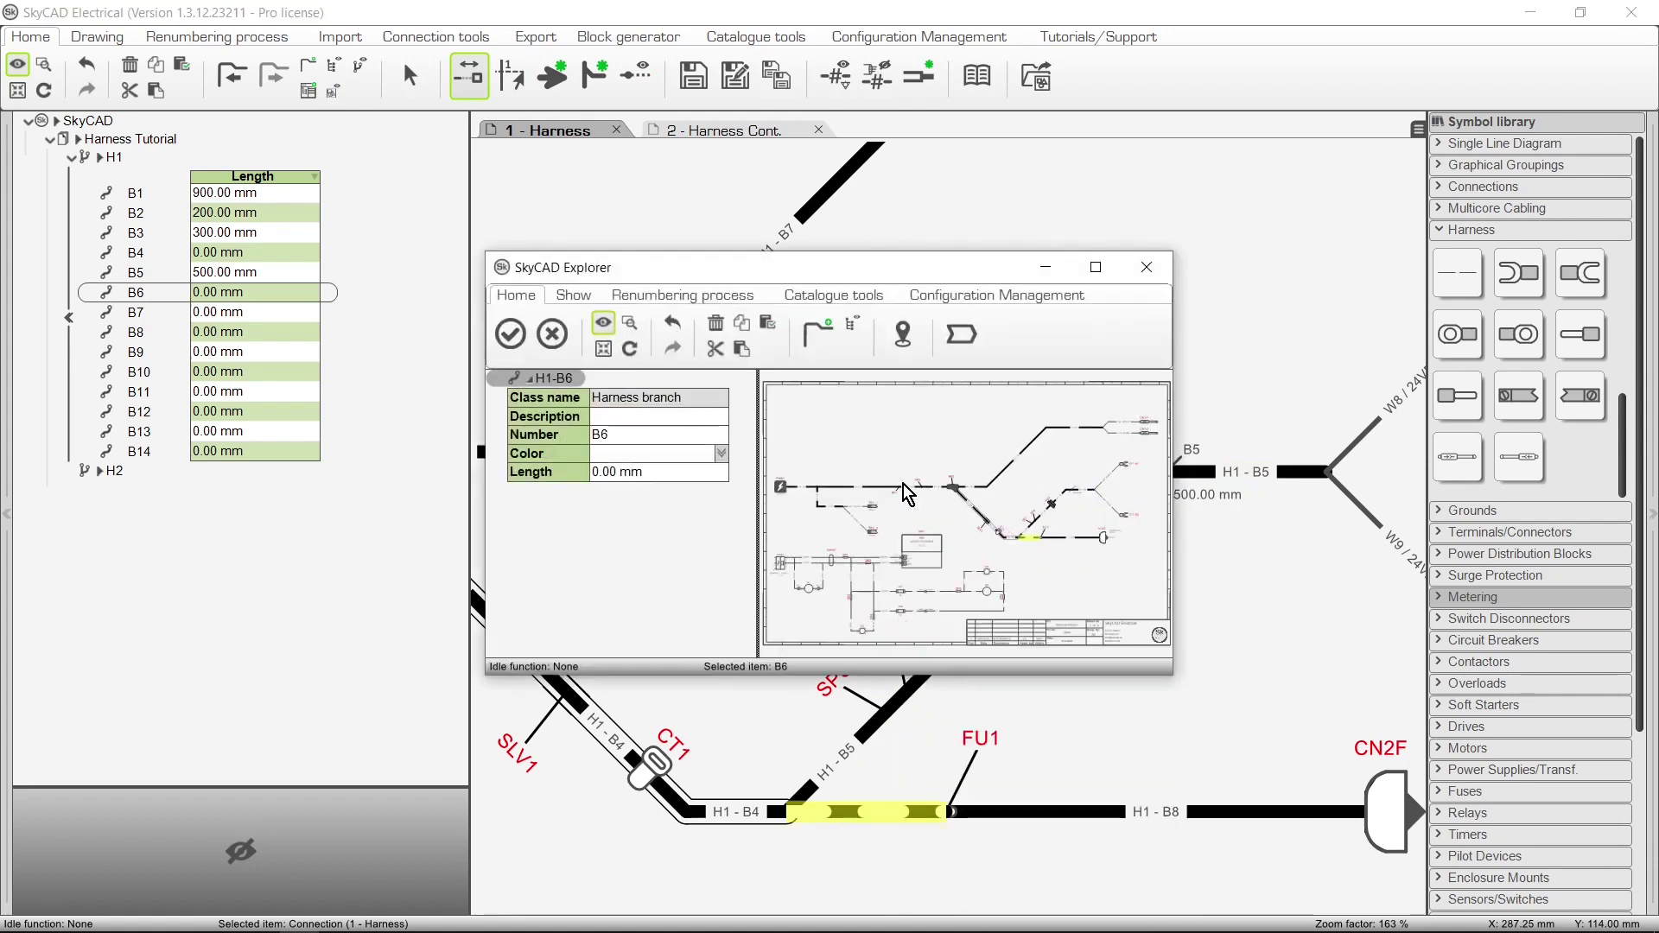
left_click(693, 471)
left_click(692, 471)
type("150")
key("Return")
left_click(510, 334)
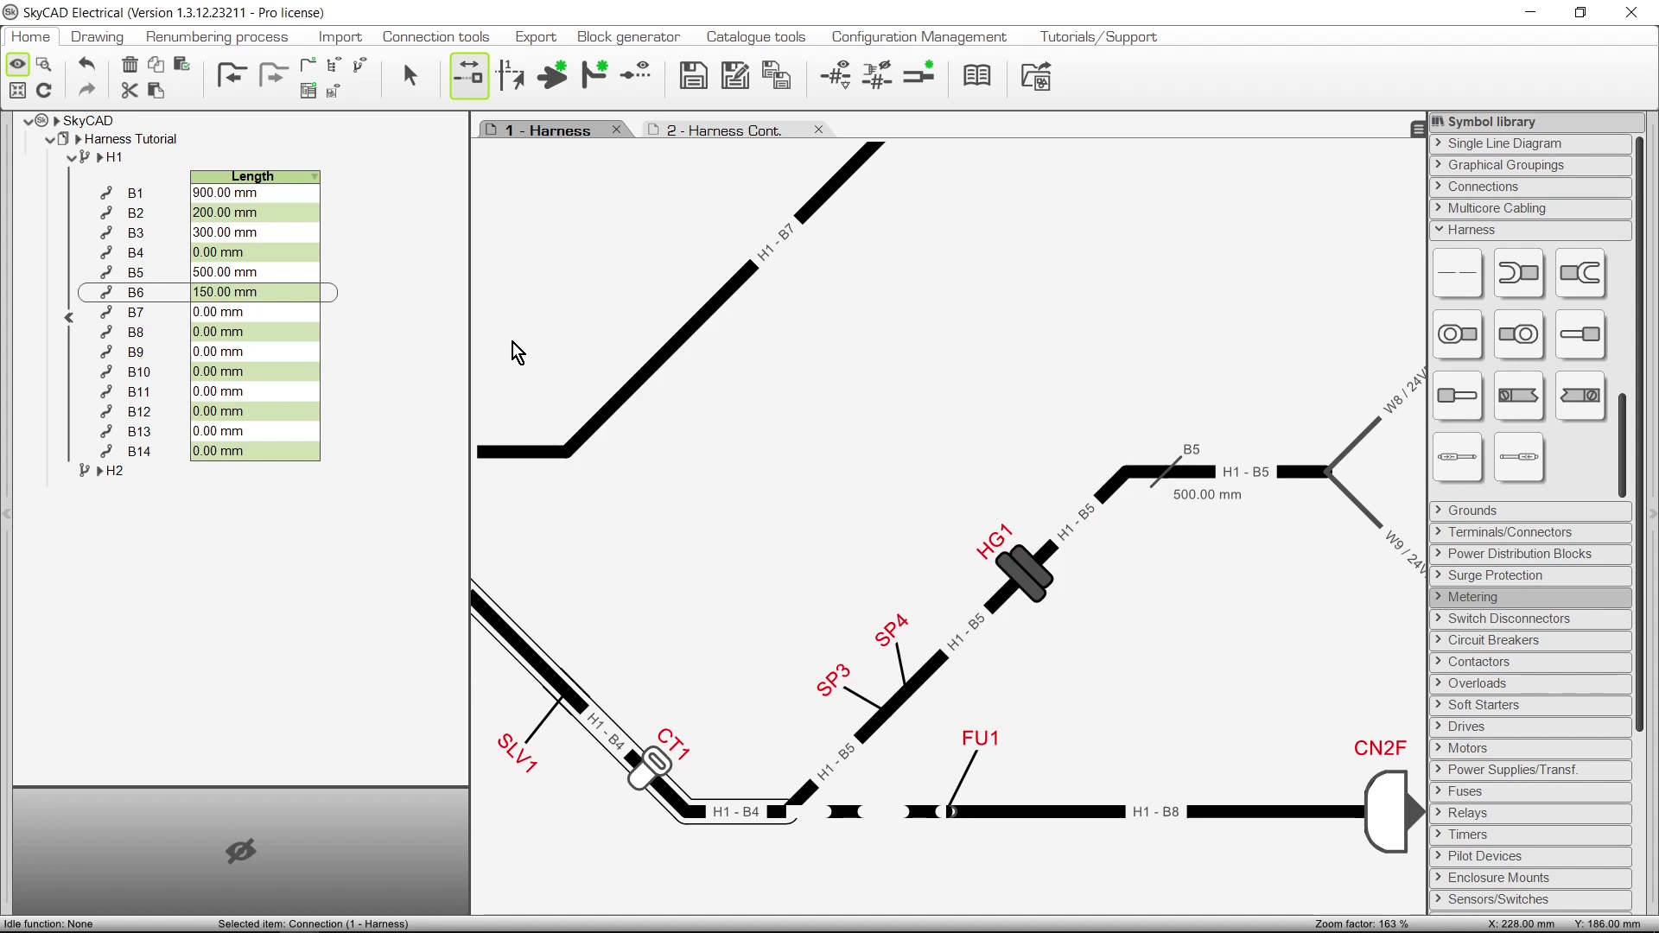
Switch the global length units to inches and back to millimetres, then collapse the SkyCAD settings
left_click(68, 122)
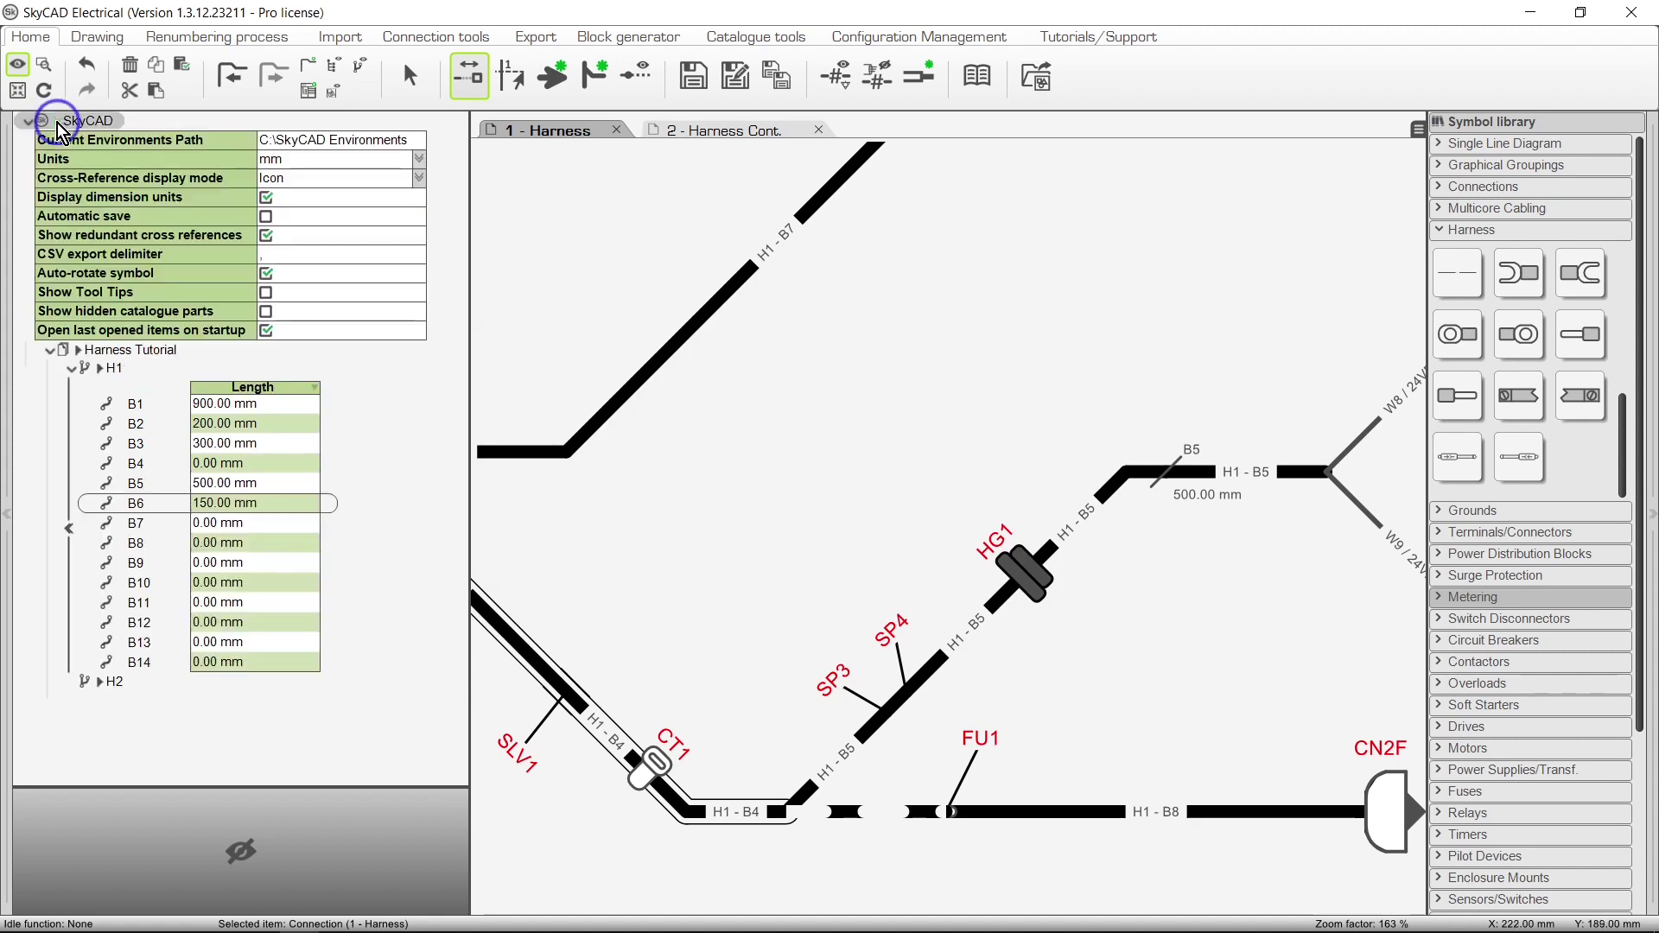
left_click(419, 159)
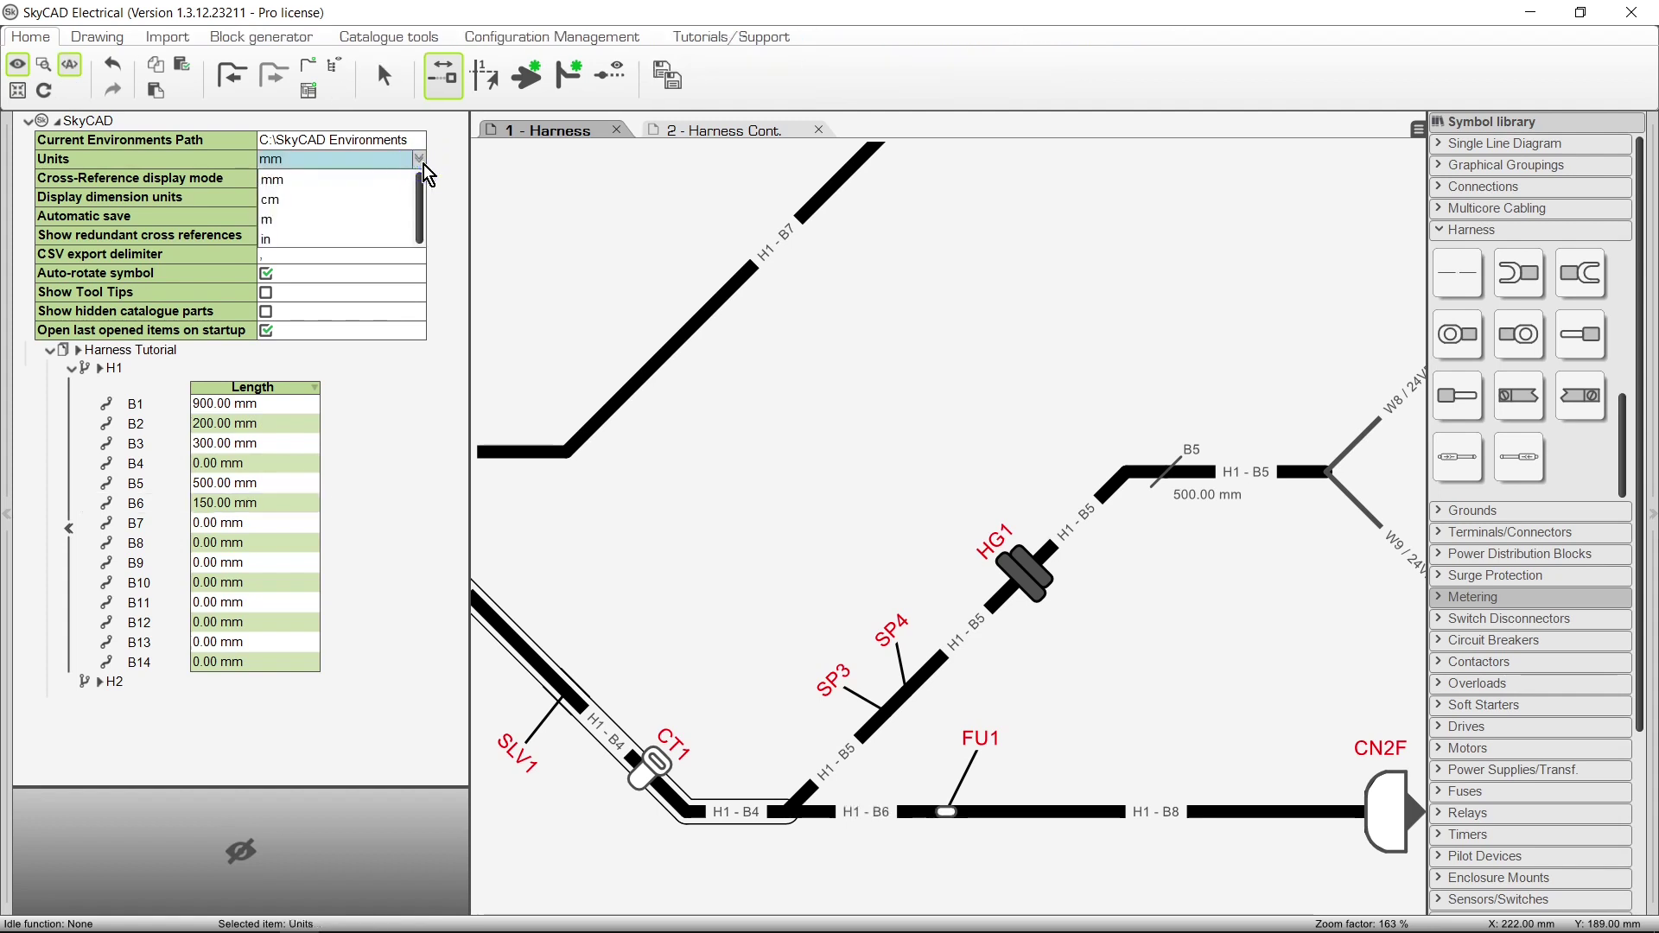
left_click(378, 238)
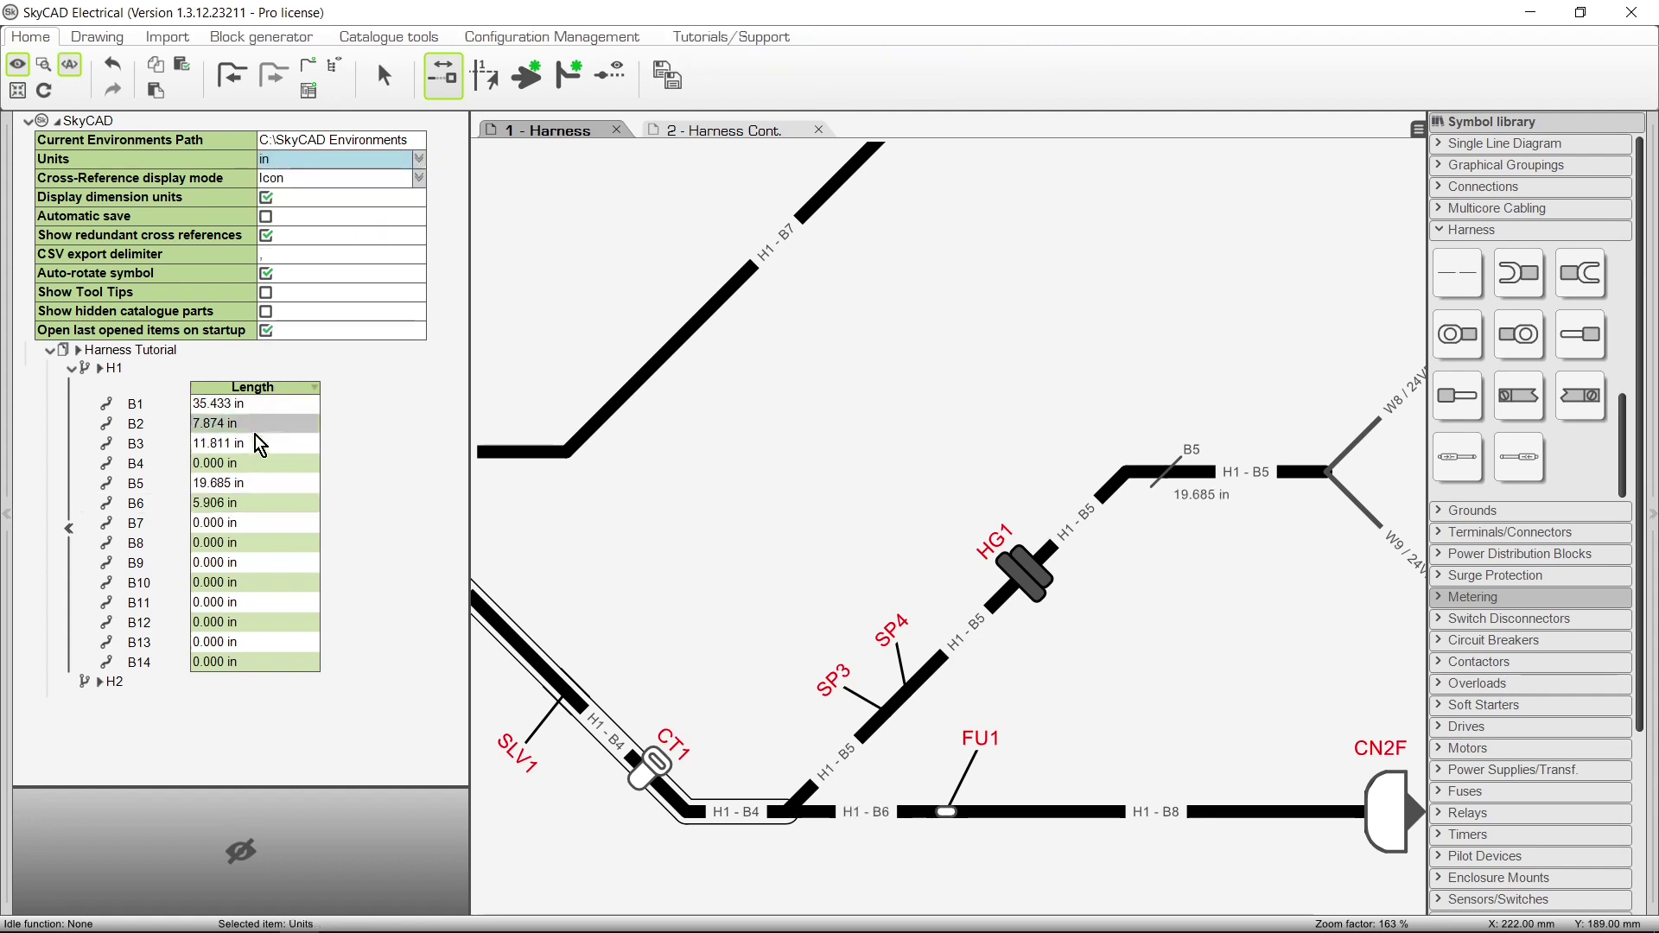
left_click(418, 160)
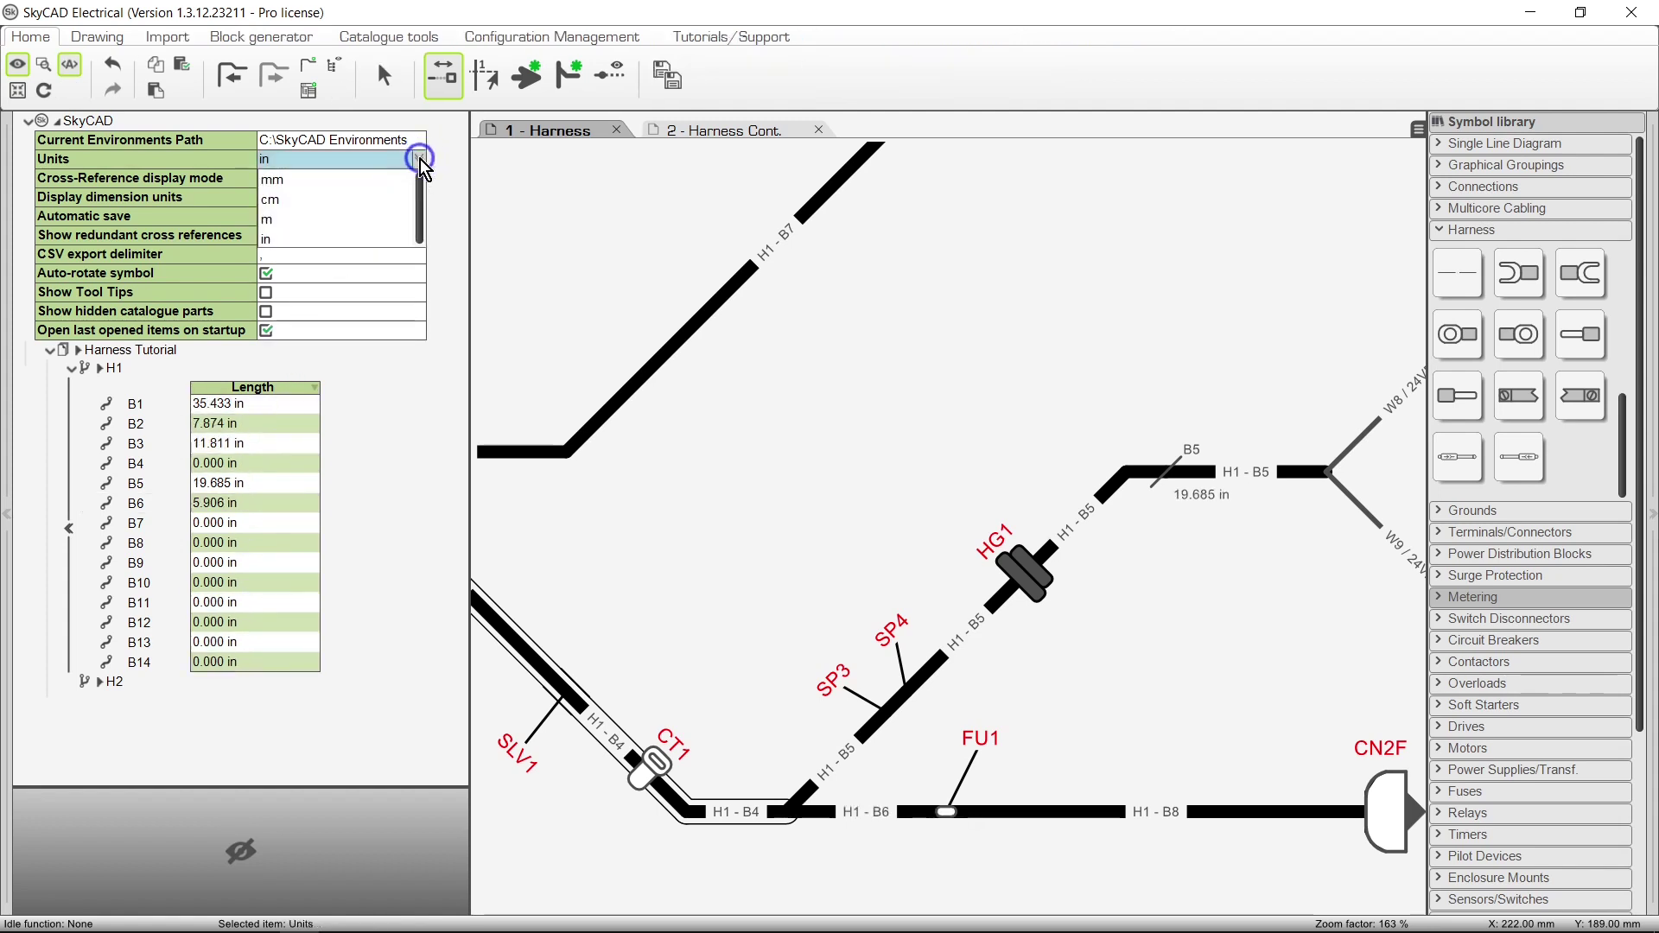
left_click(385, 178)
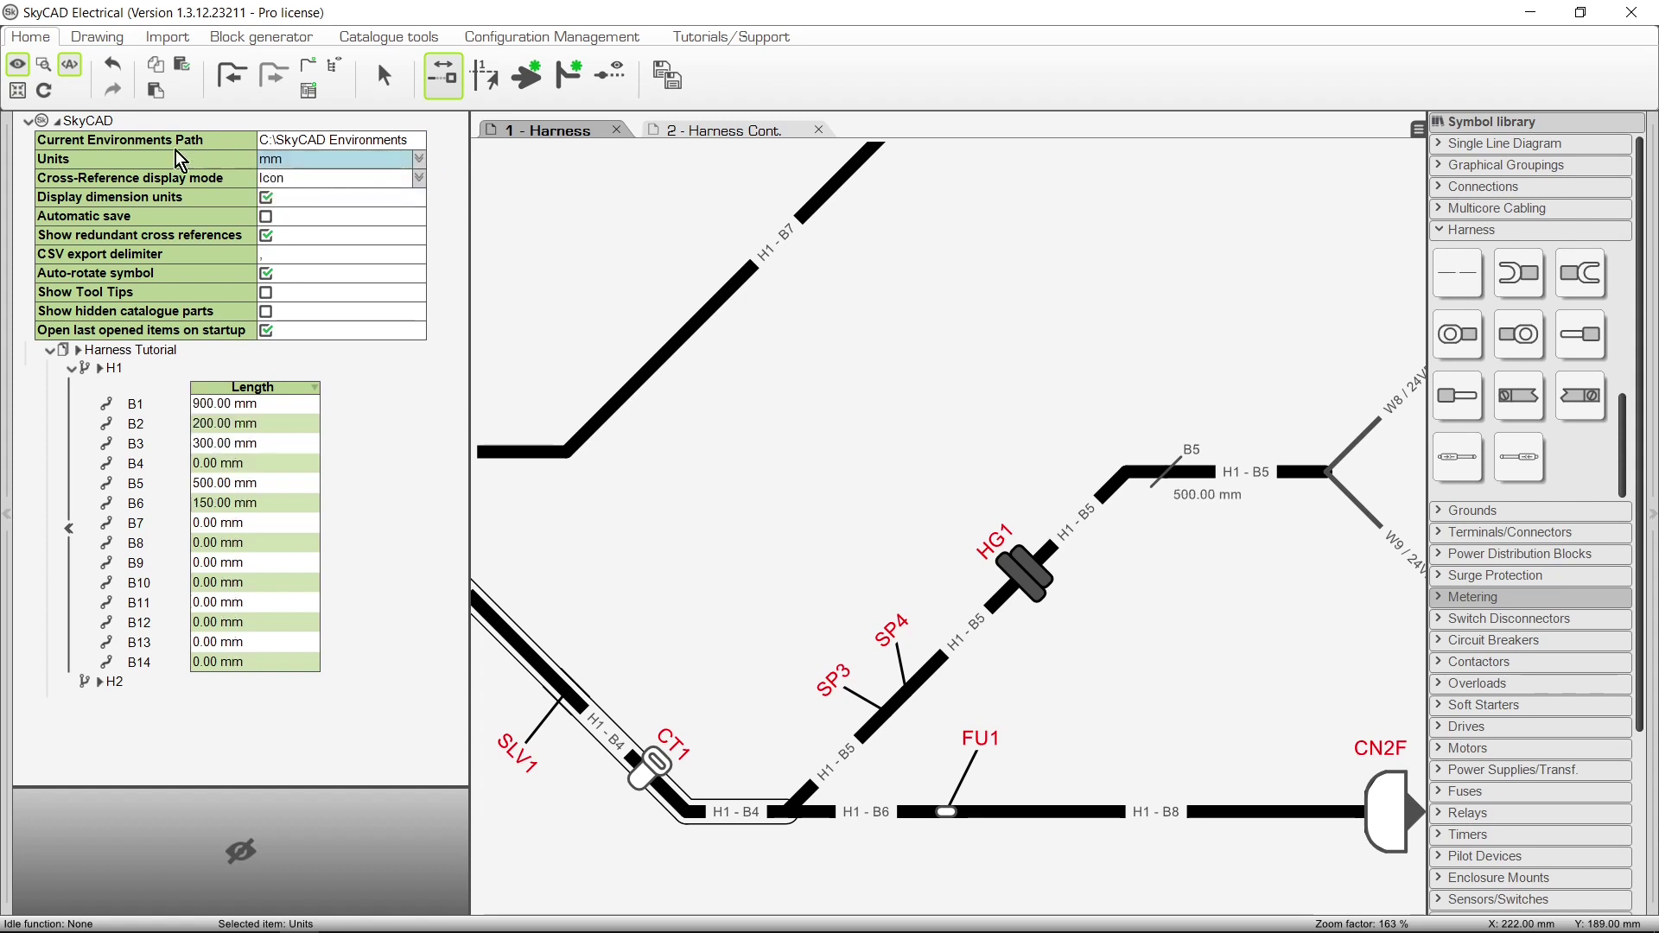
left_click(57, 122)
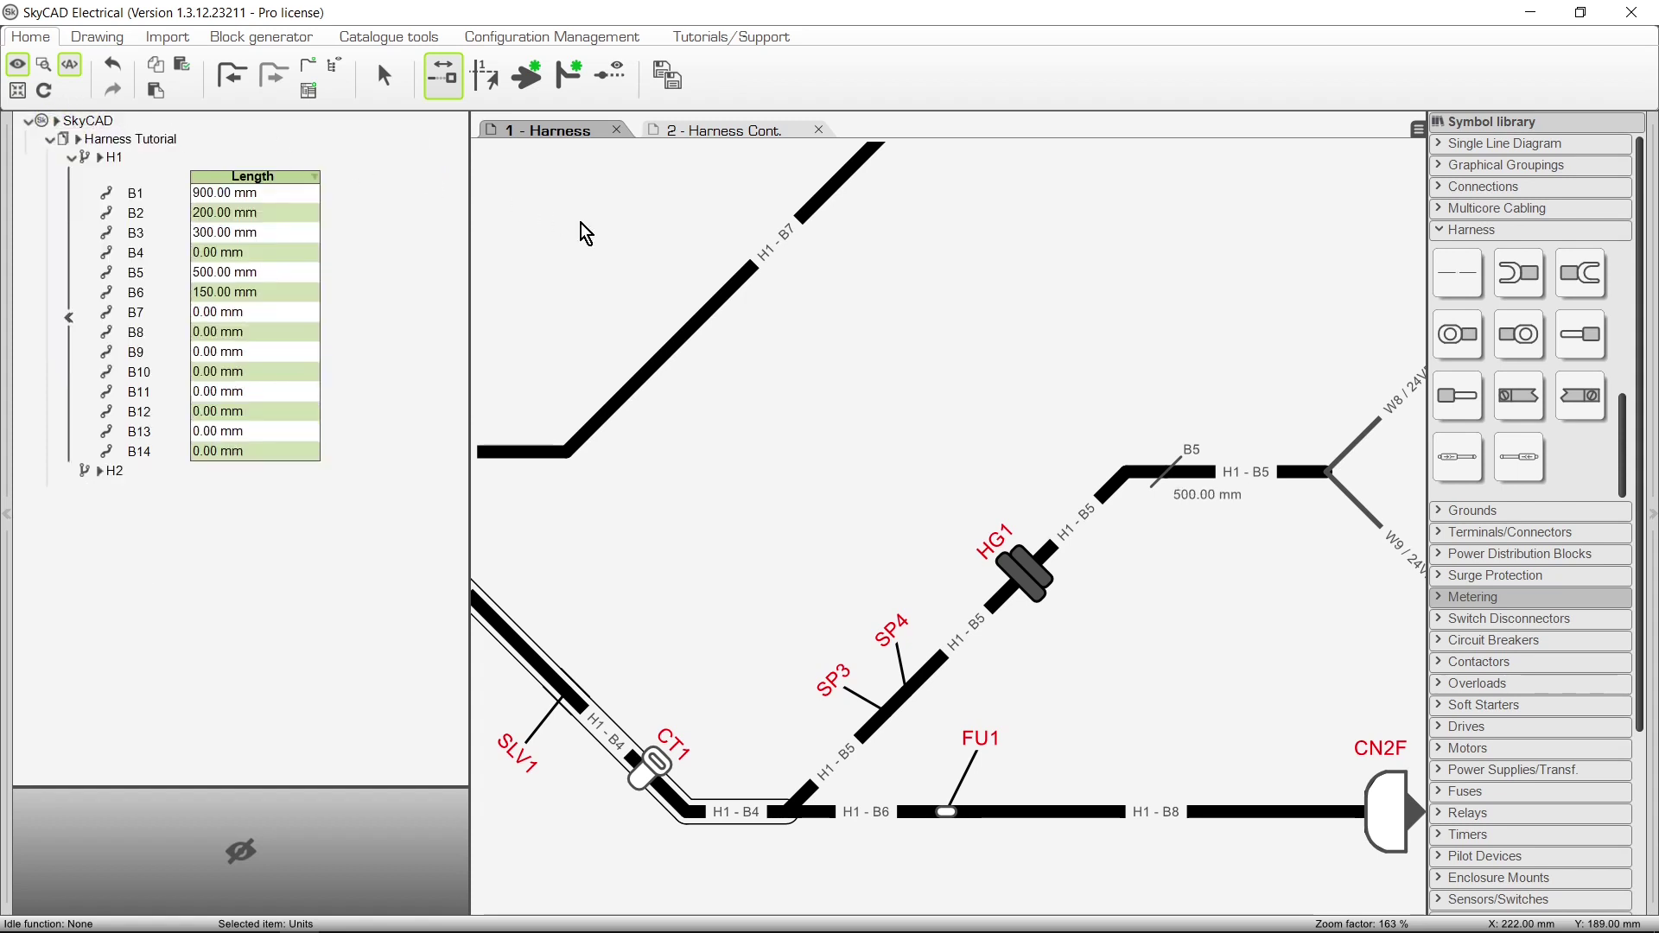
scroll(822, 352, "down", 6)
Set branch B4's length to 500 mm, then reselect the whole H1 harness
left_click(126, 253)
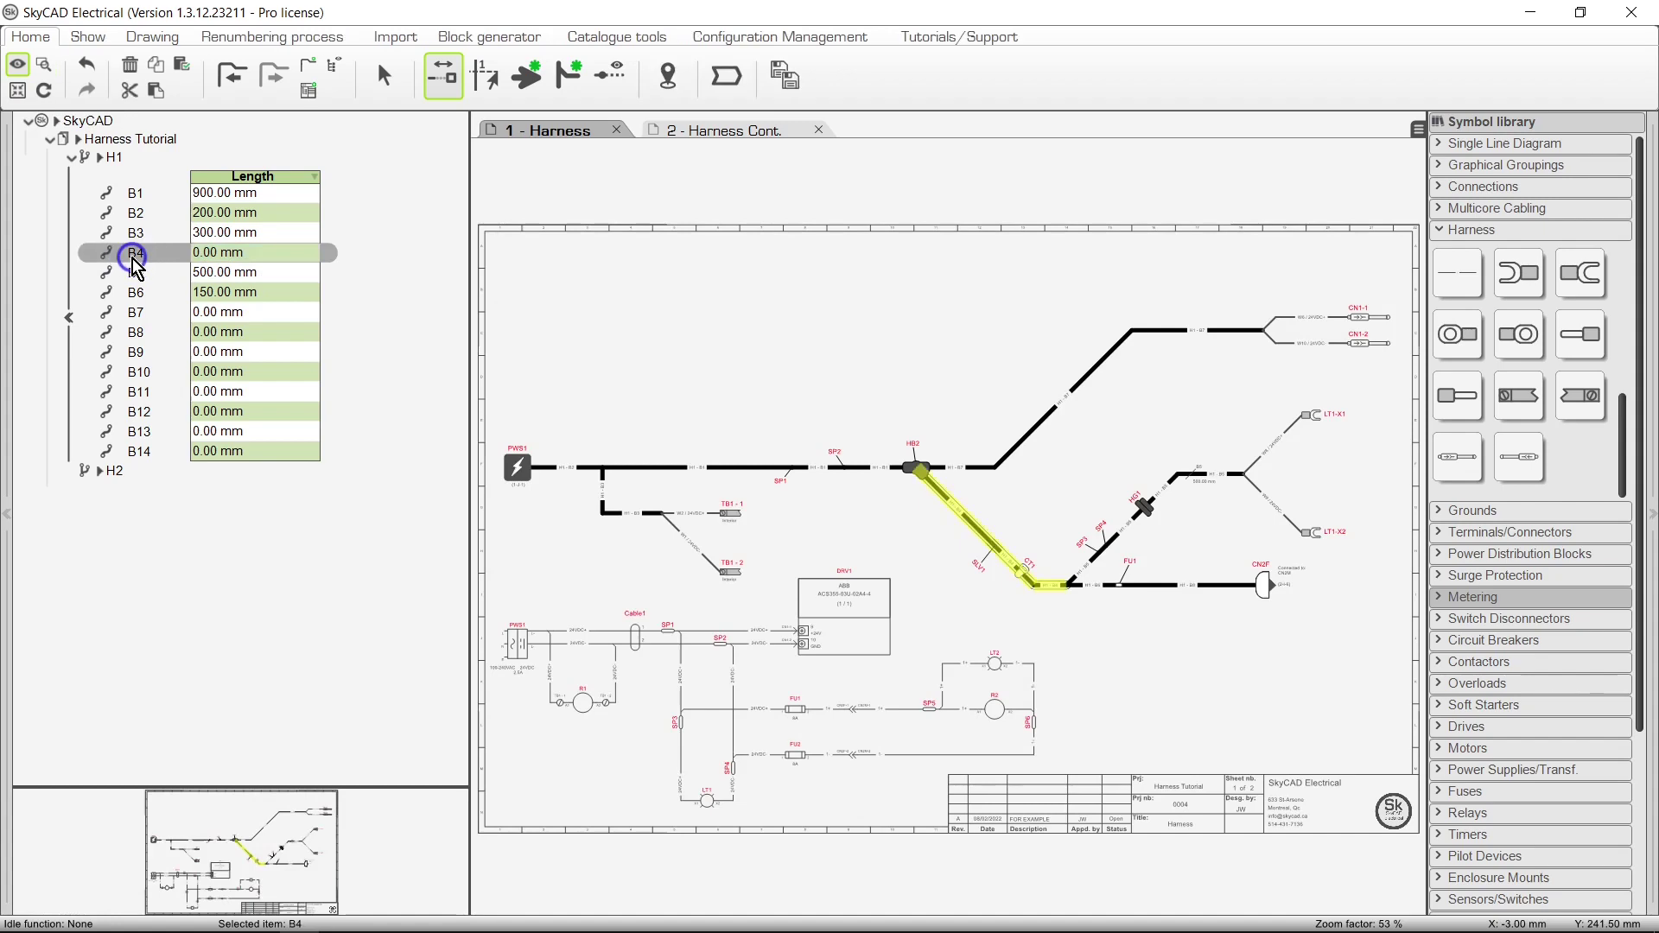
left_click(249, 252)
type("500")
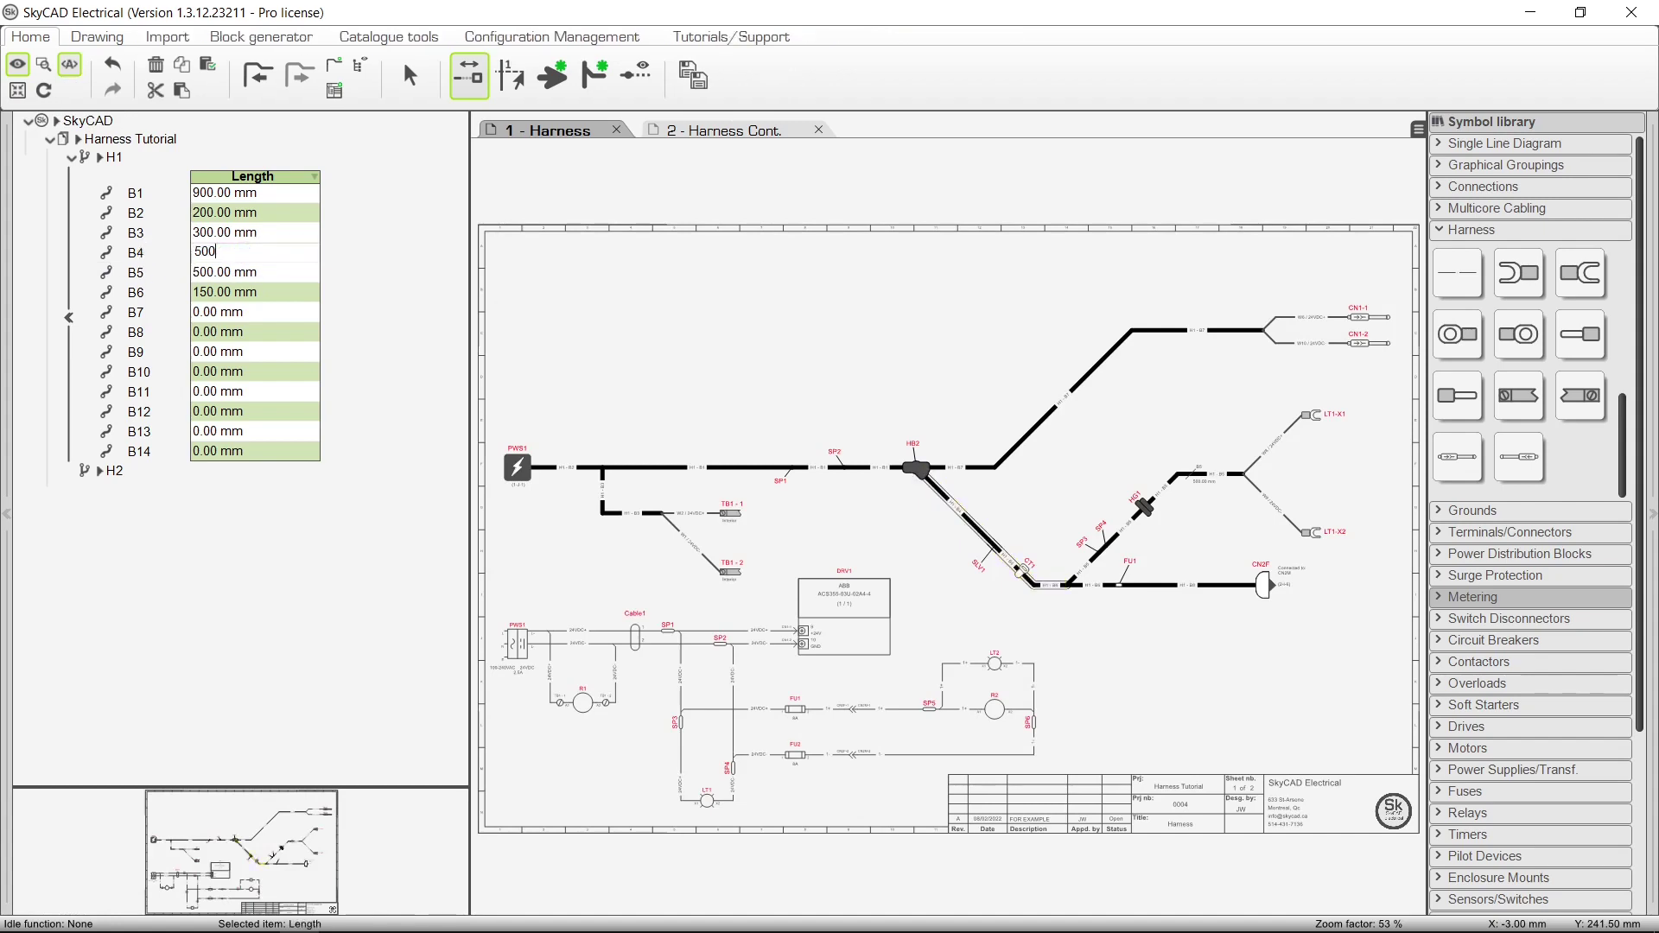
left_click(153, 312)
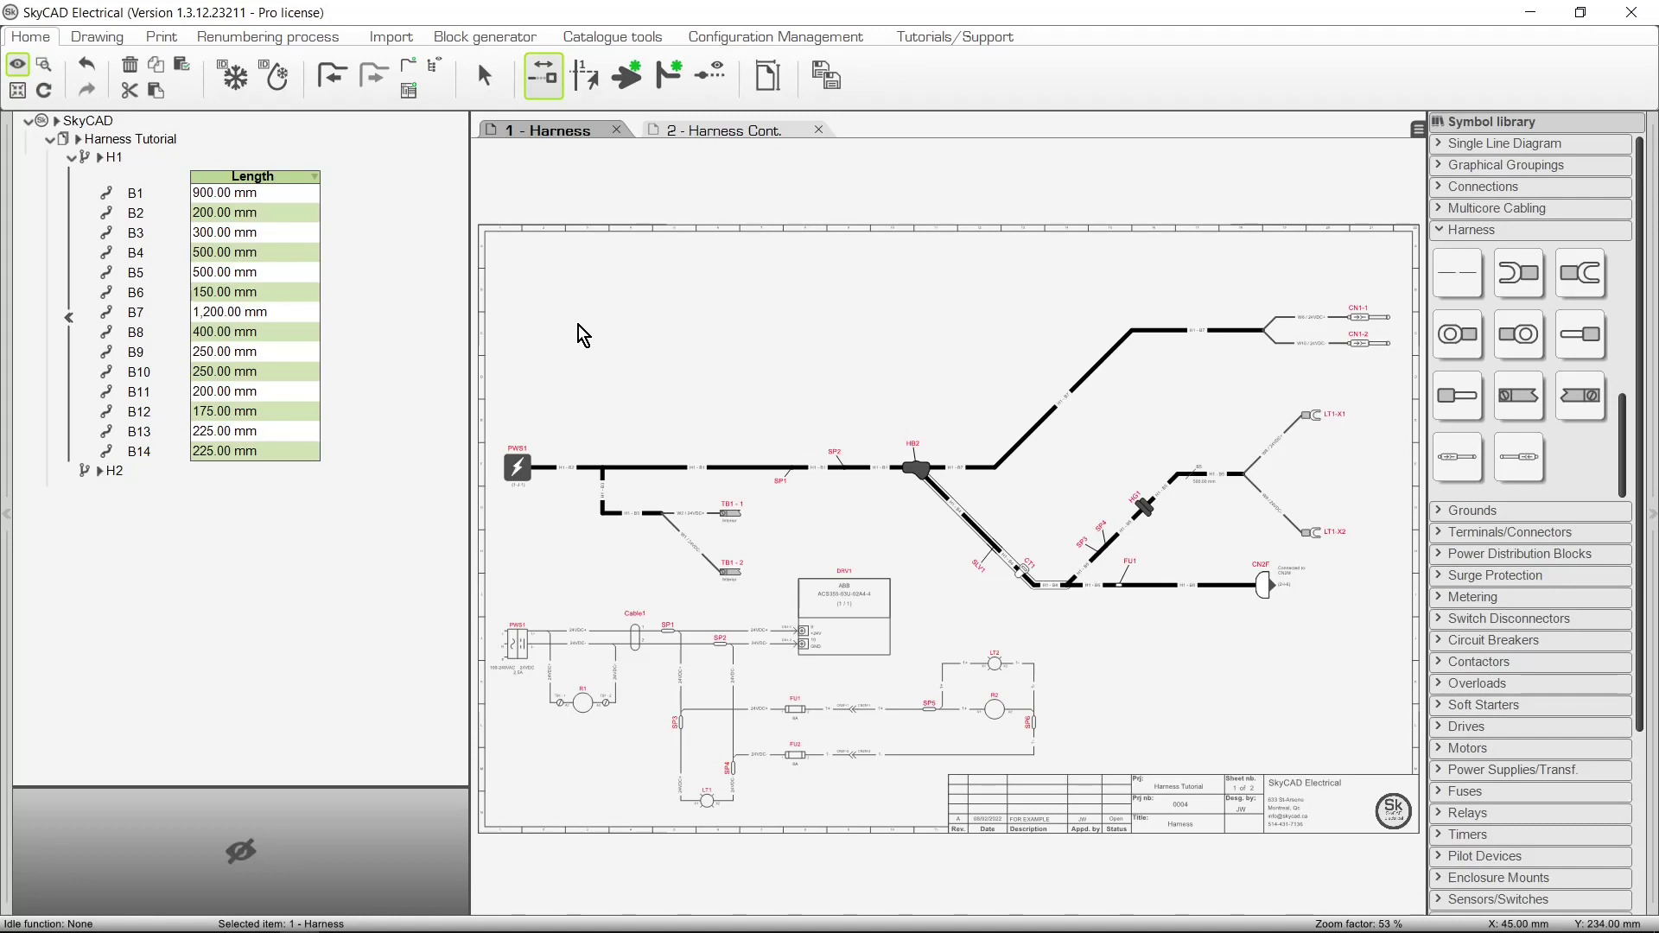
left_click(125, 156)
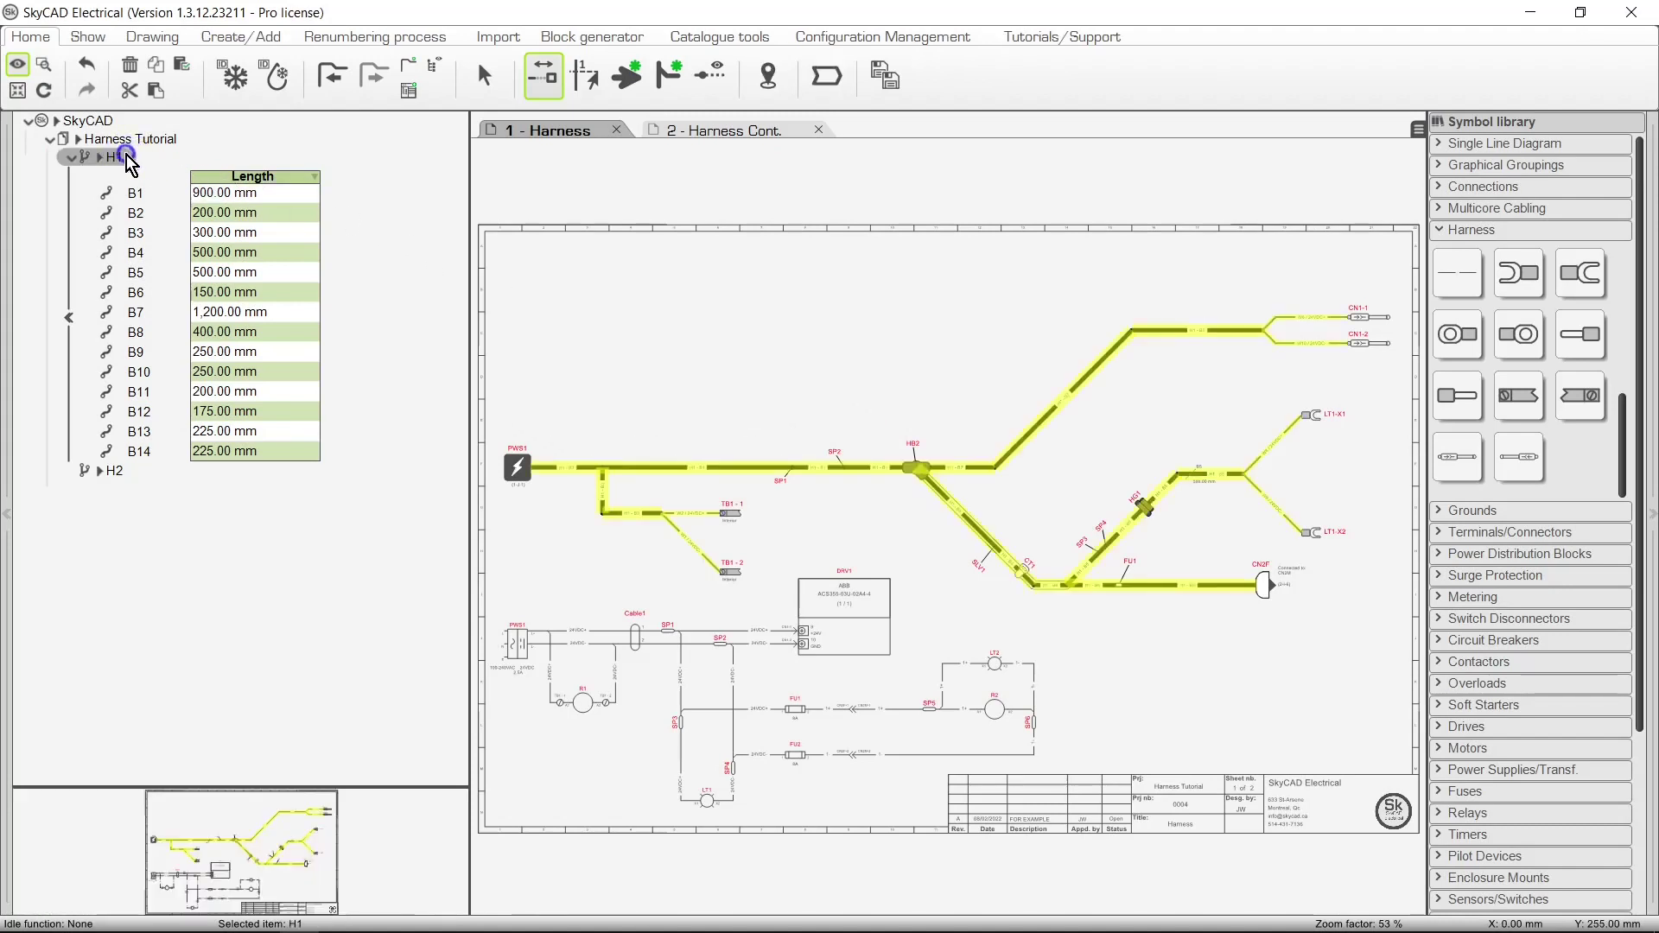
List H1's cables and wires, highlighting Cable1-1, Cable1-2 and wire W1 on the drawing
left_click(88, 36)
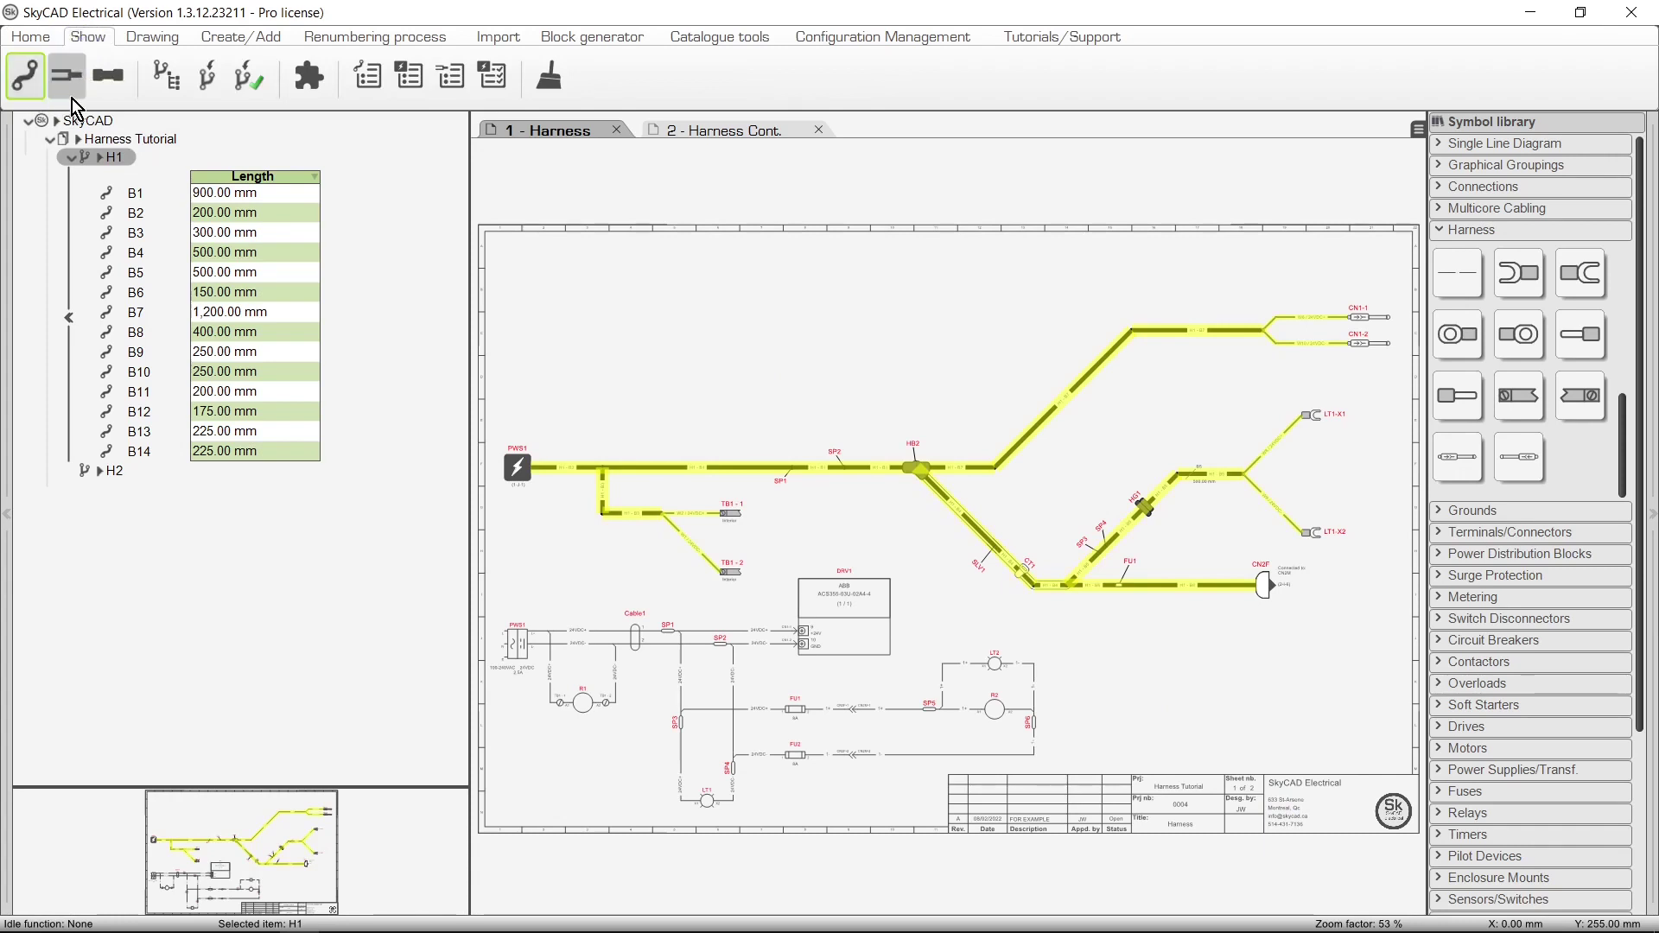
left_click(76, 100)
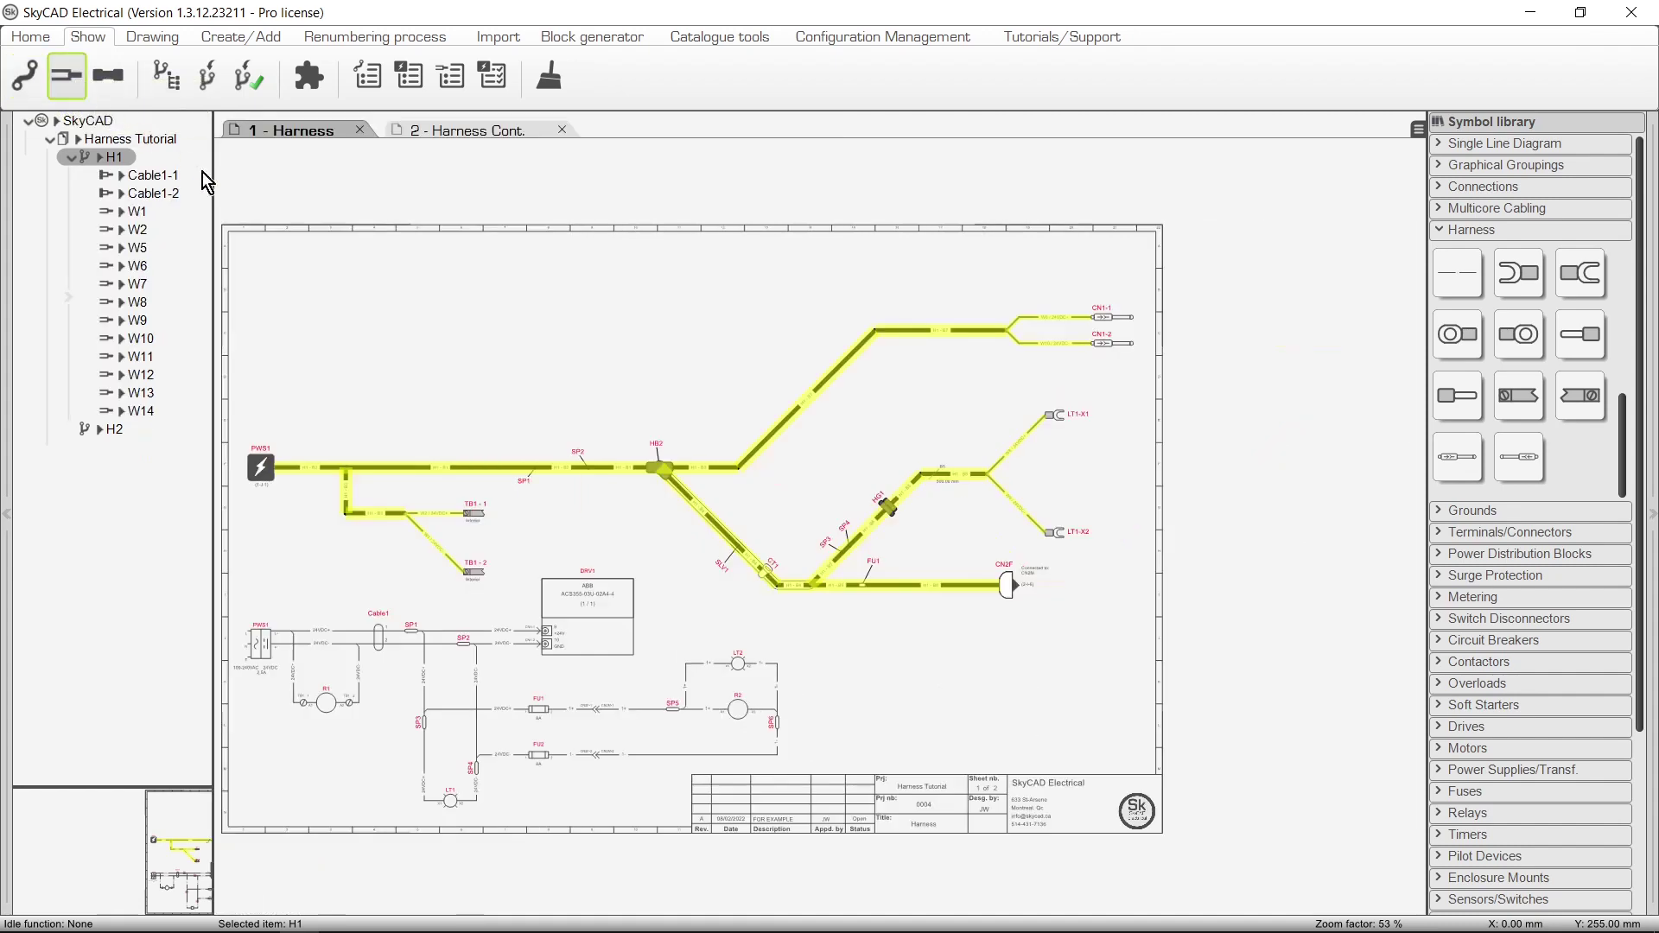
left_click(168, 177)
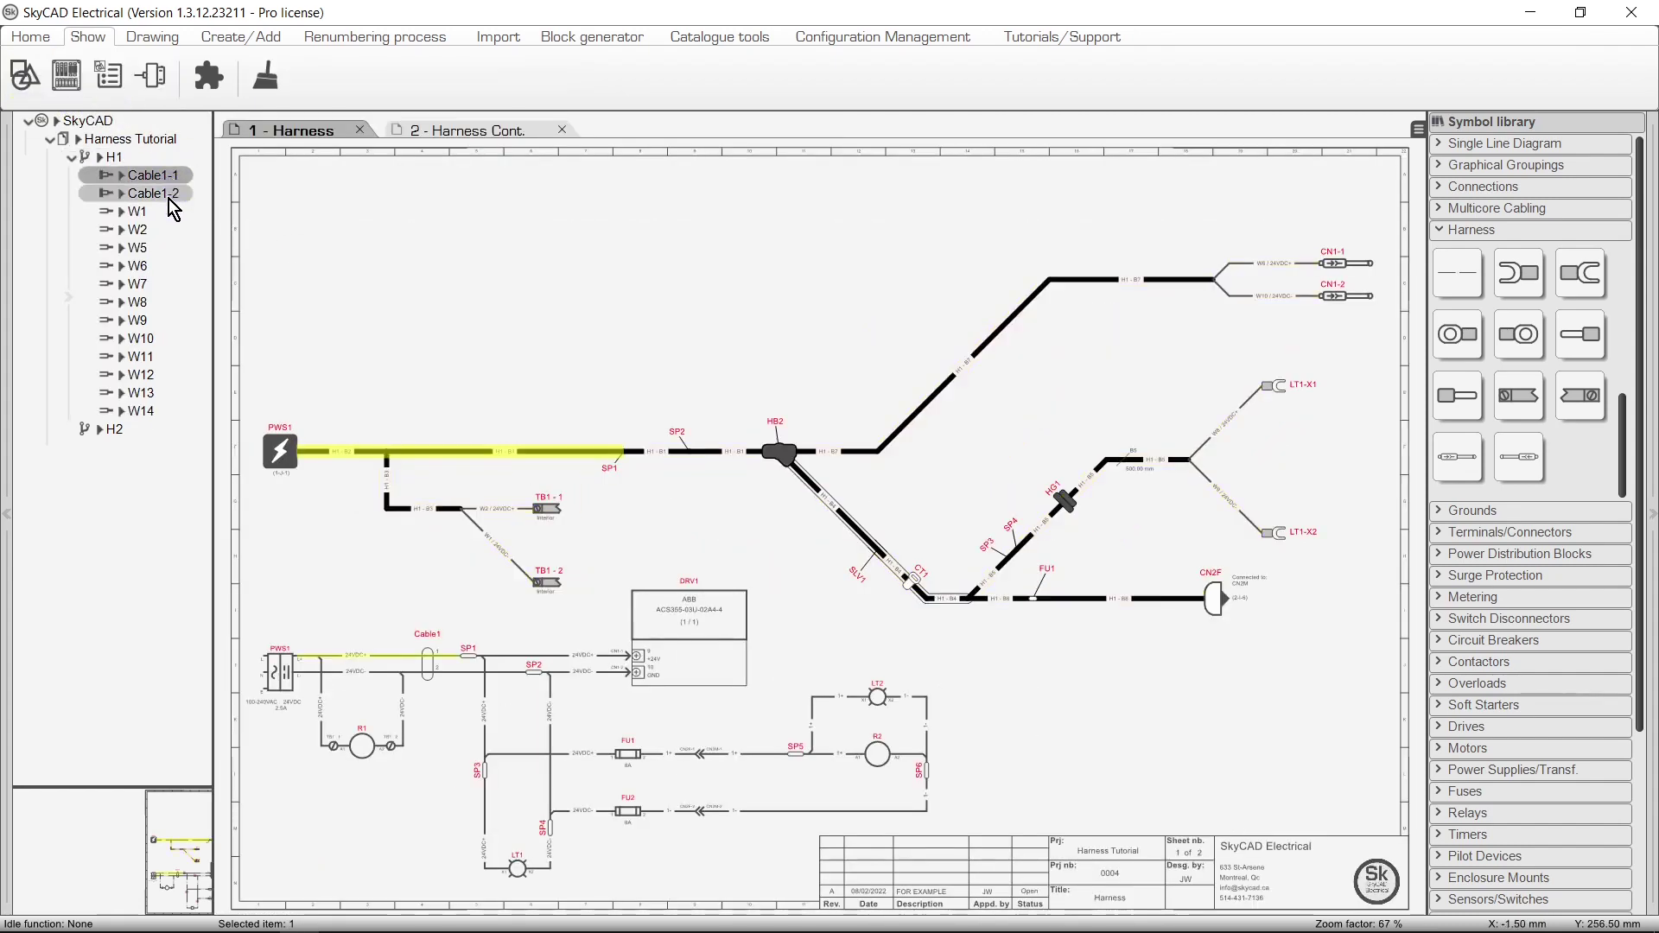
left_click(166, 193)
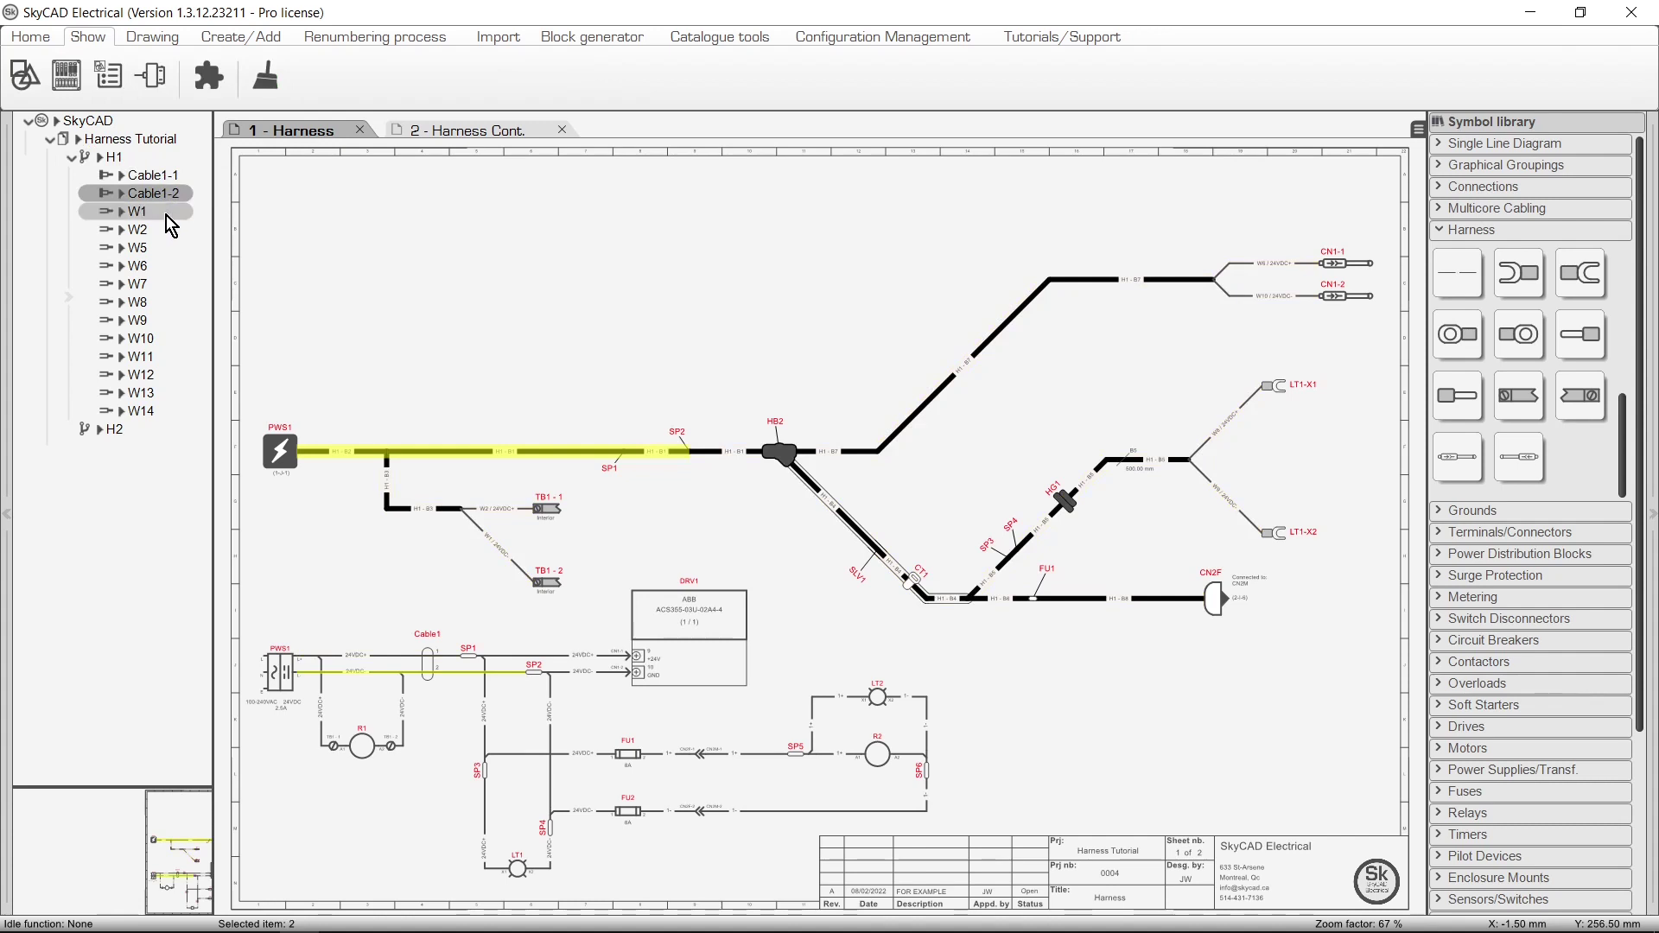
left_click(167, 215)
left_click(114, 159)
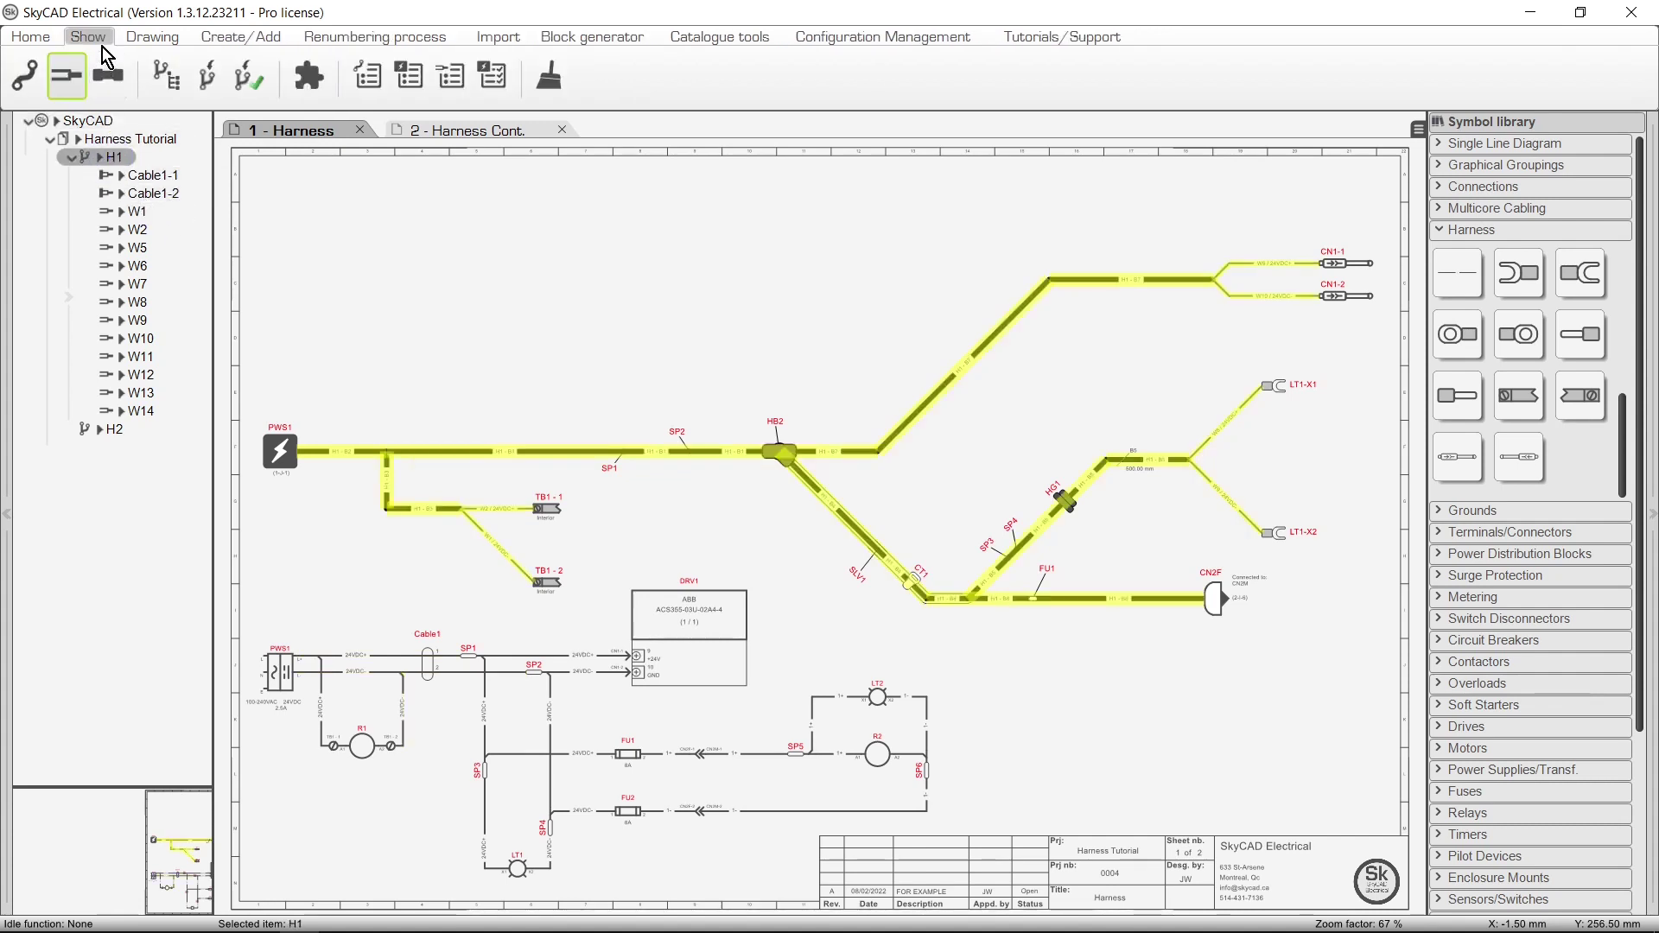
List H1's splices and locate SP1 through SP4 on the drawing
left_click(121, 94)
left_click(145, 178)
left_click(144, 193)
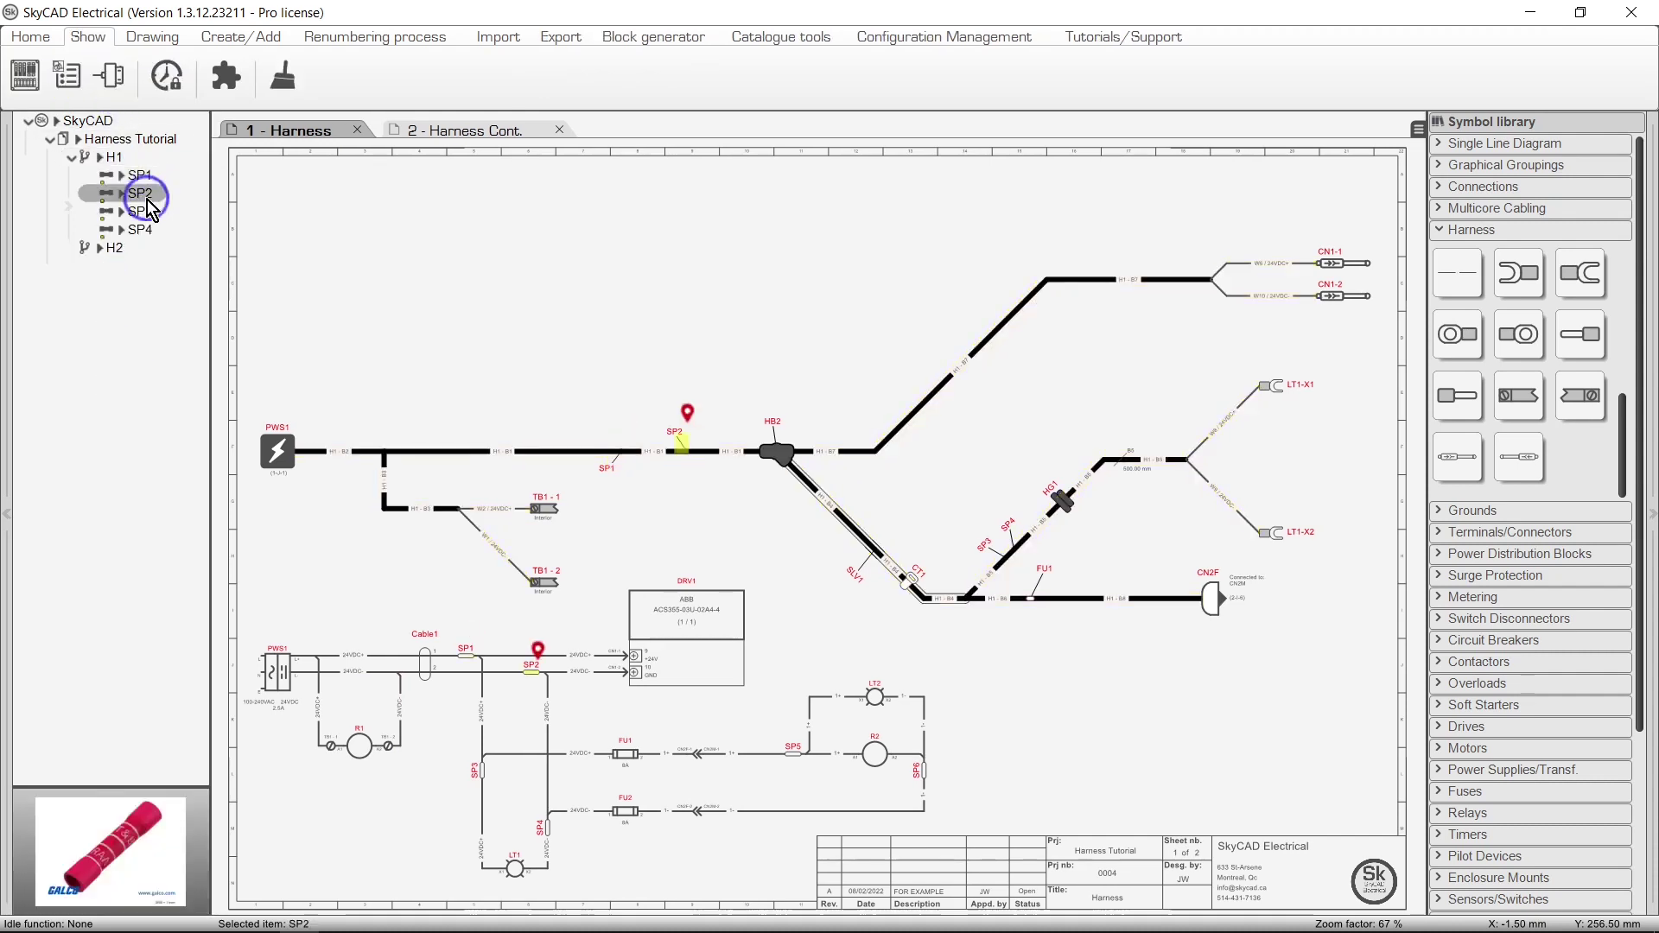
left_click(145, 211)
left_click(147, 229)
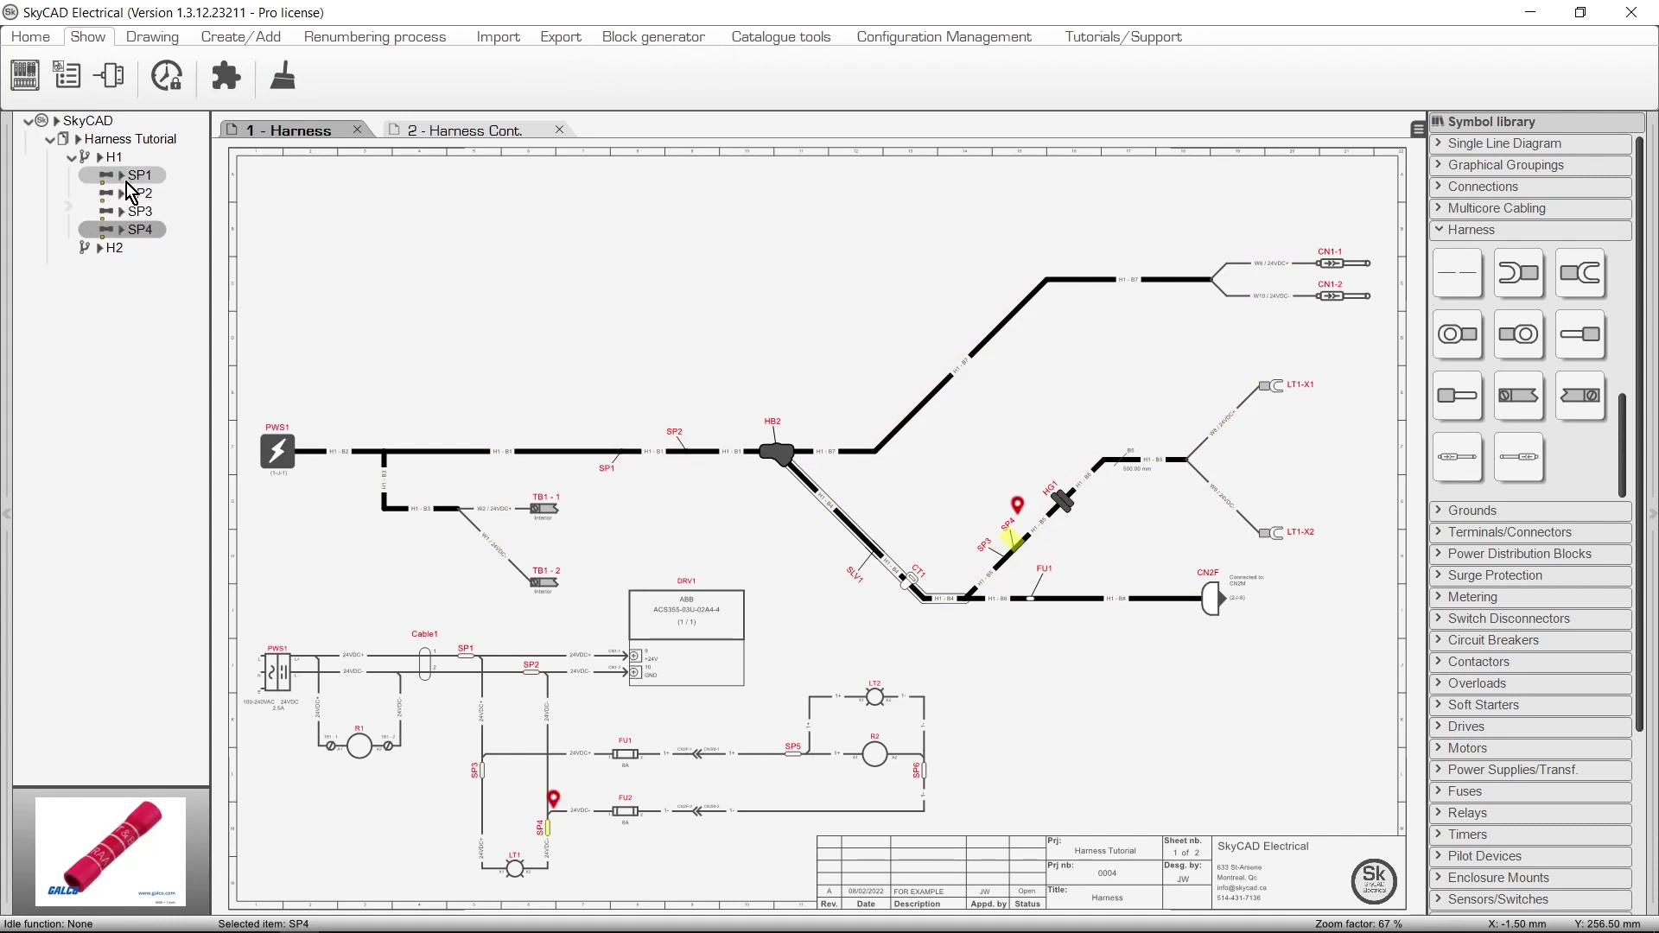
left_click(110, 157)
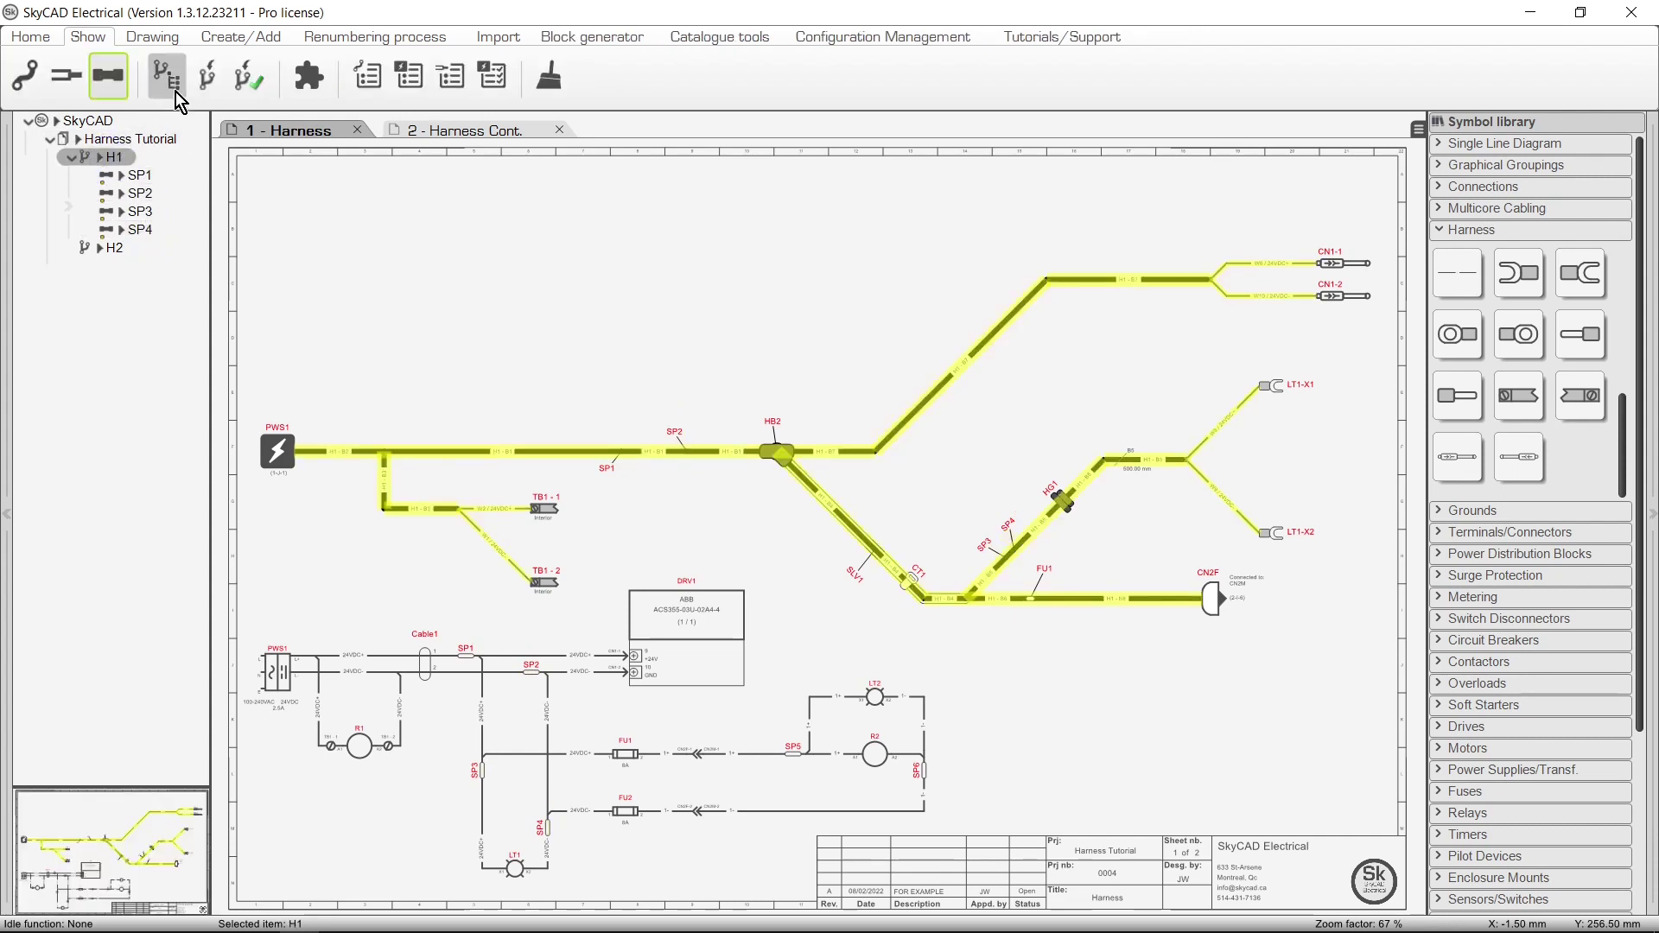
Browse H1's full content (CN1-1, CN1-2, CN2F, CT1), then list elements still to implement
left_click(177, 93)
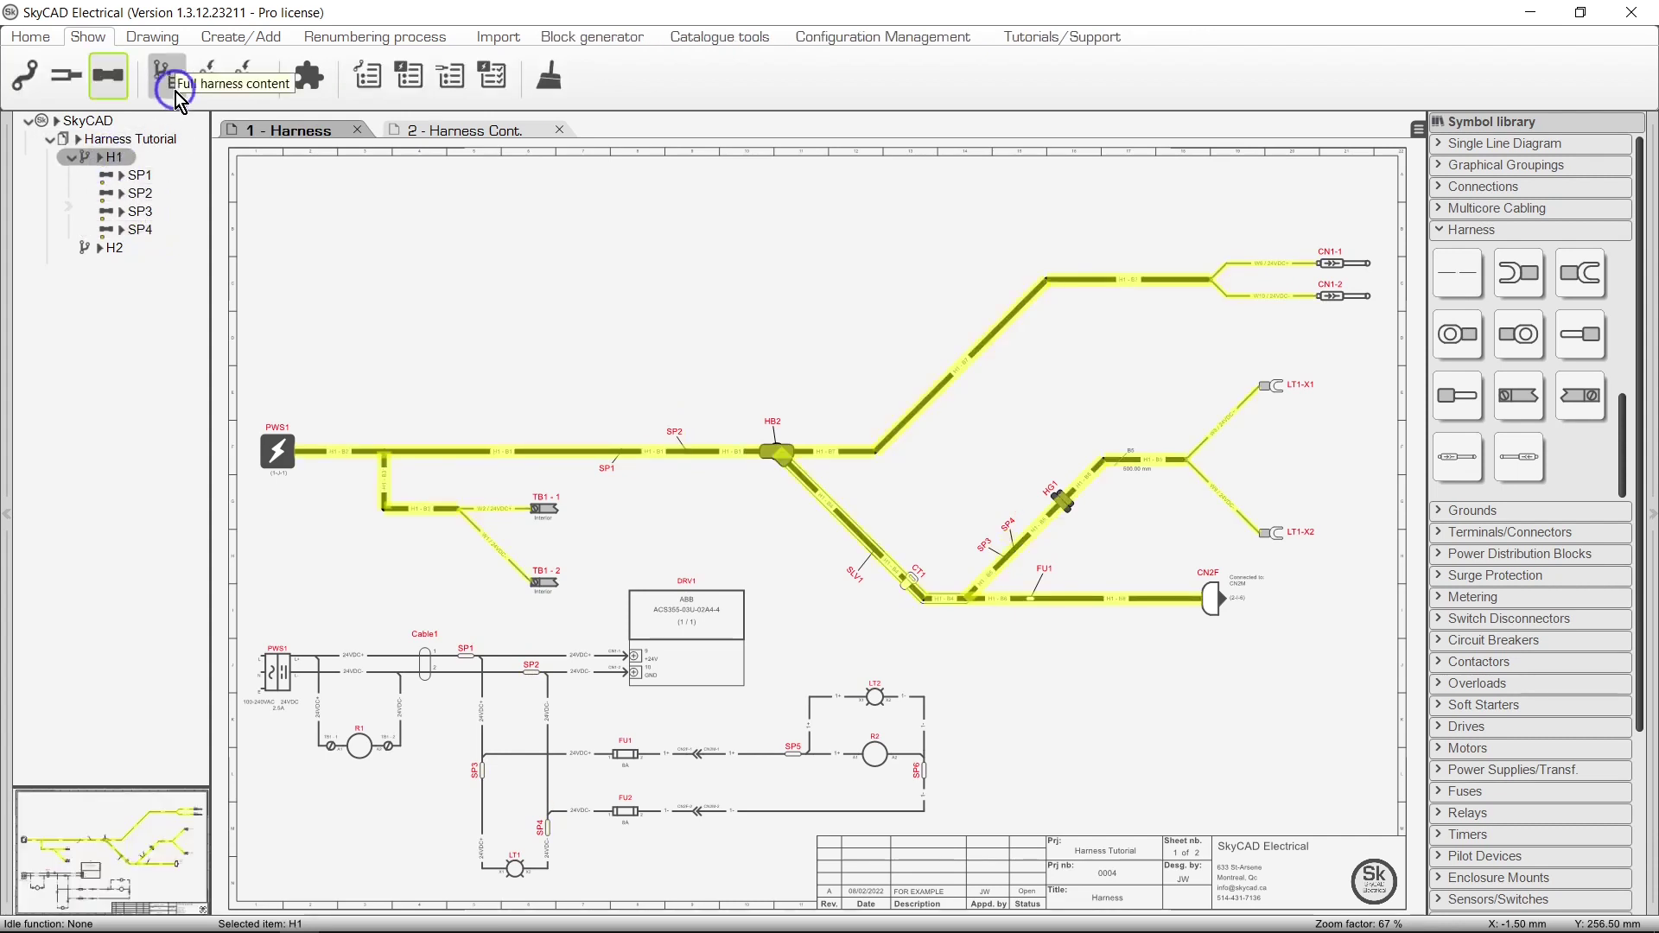
left_click(152, 175)
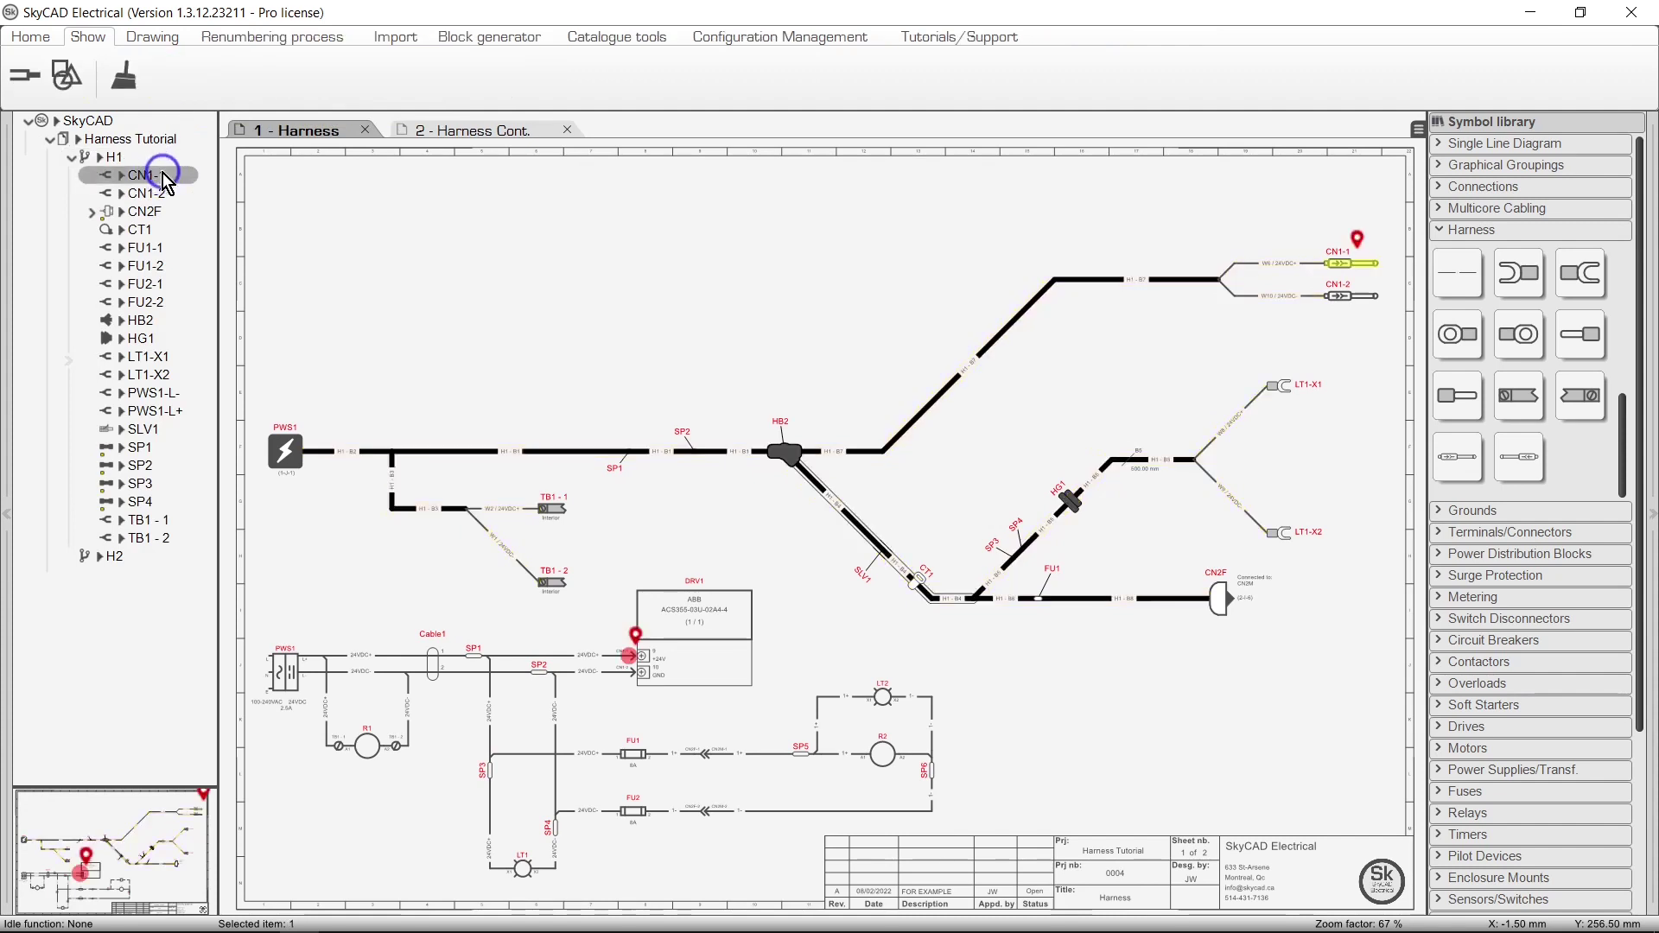
left_click(164, 193)
left_click(165, 212)
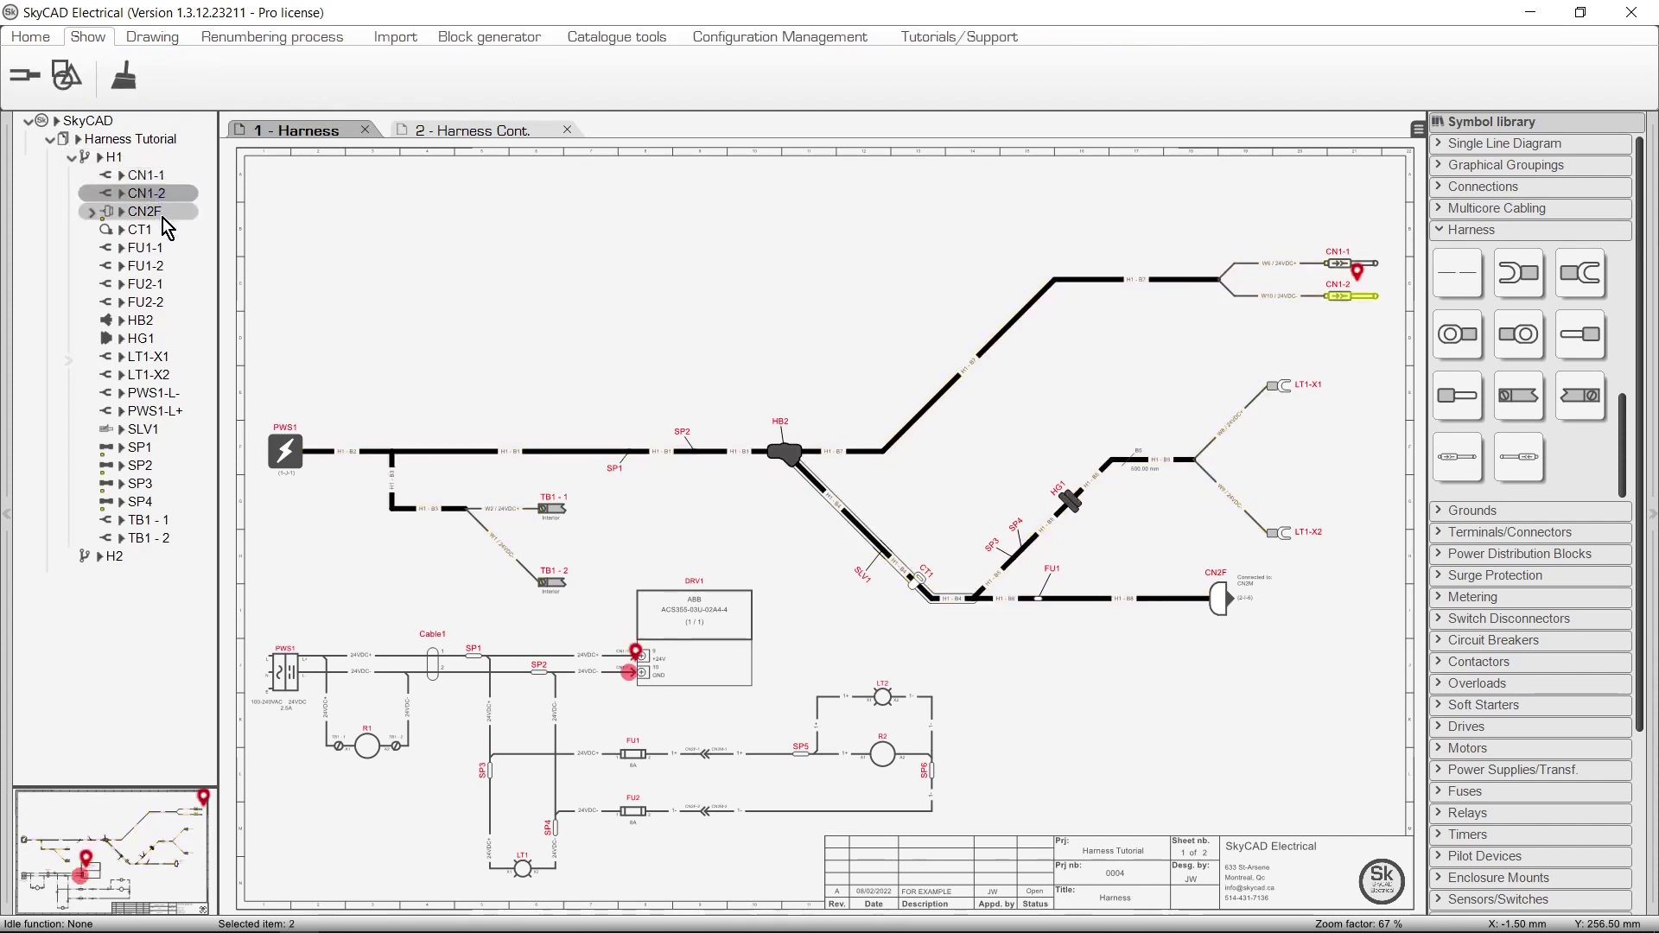
left_click(163, 231)
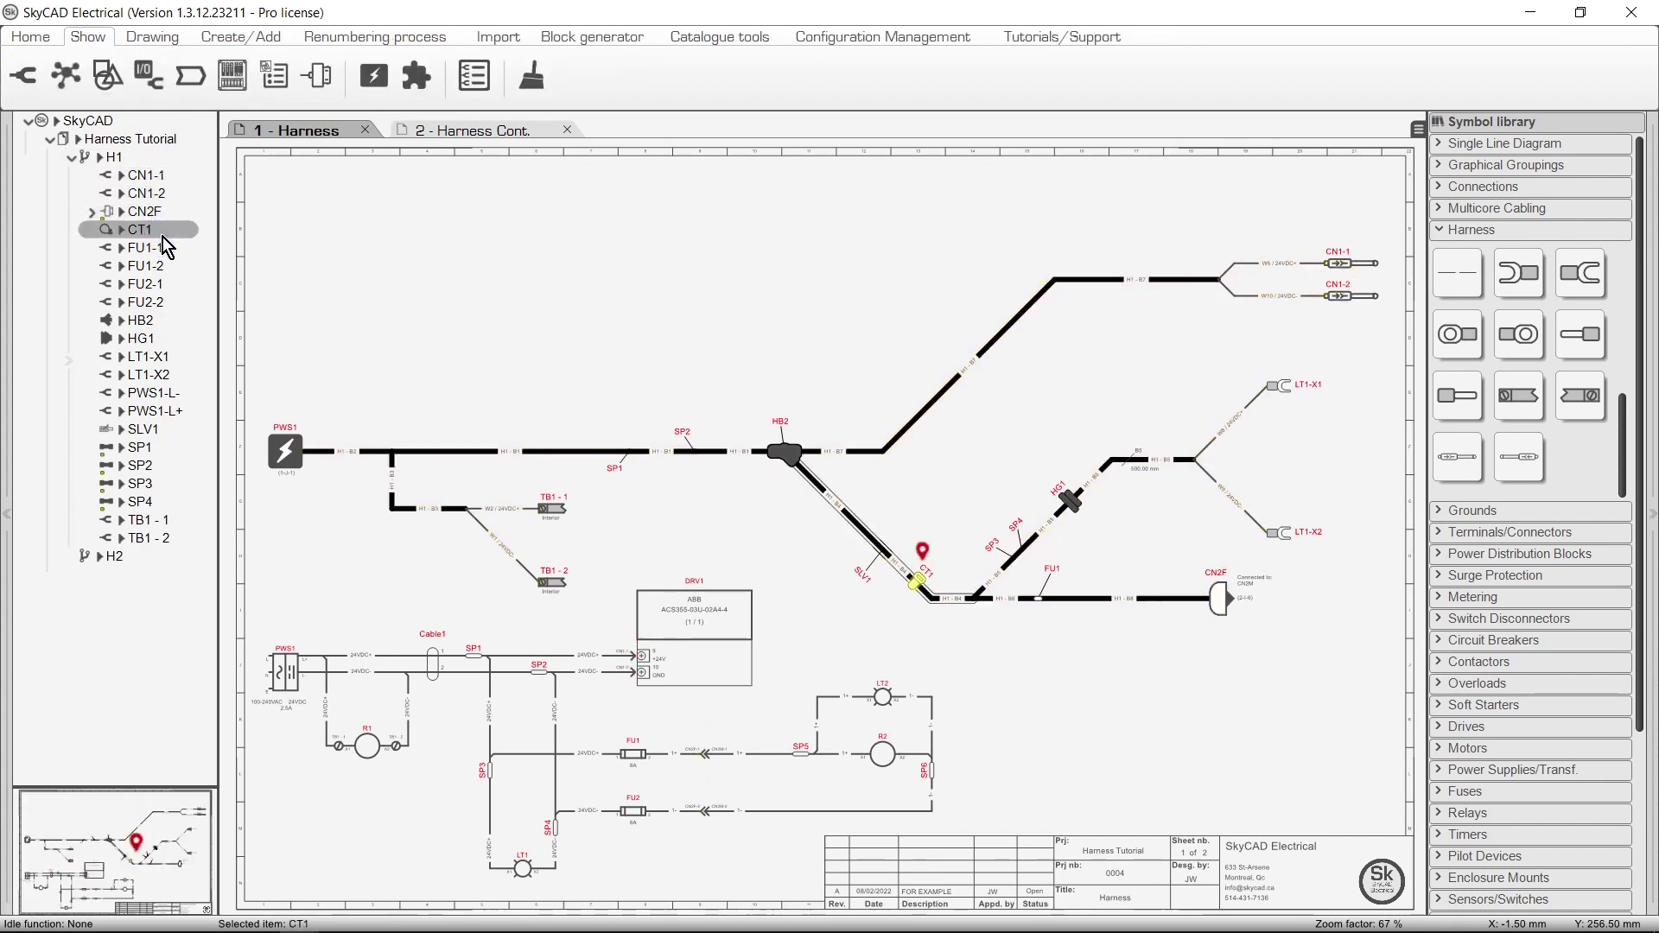
left_click(118, 158)
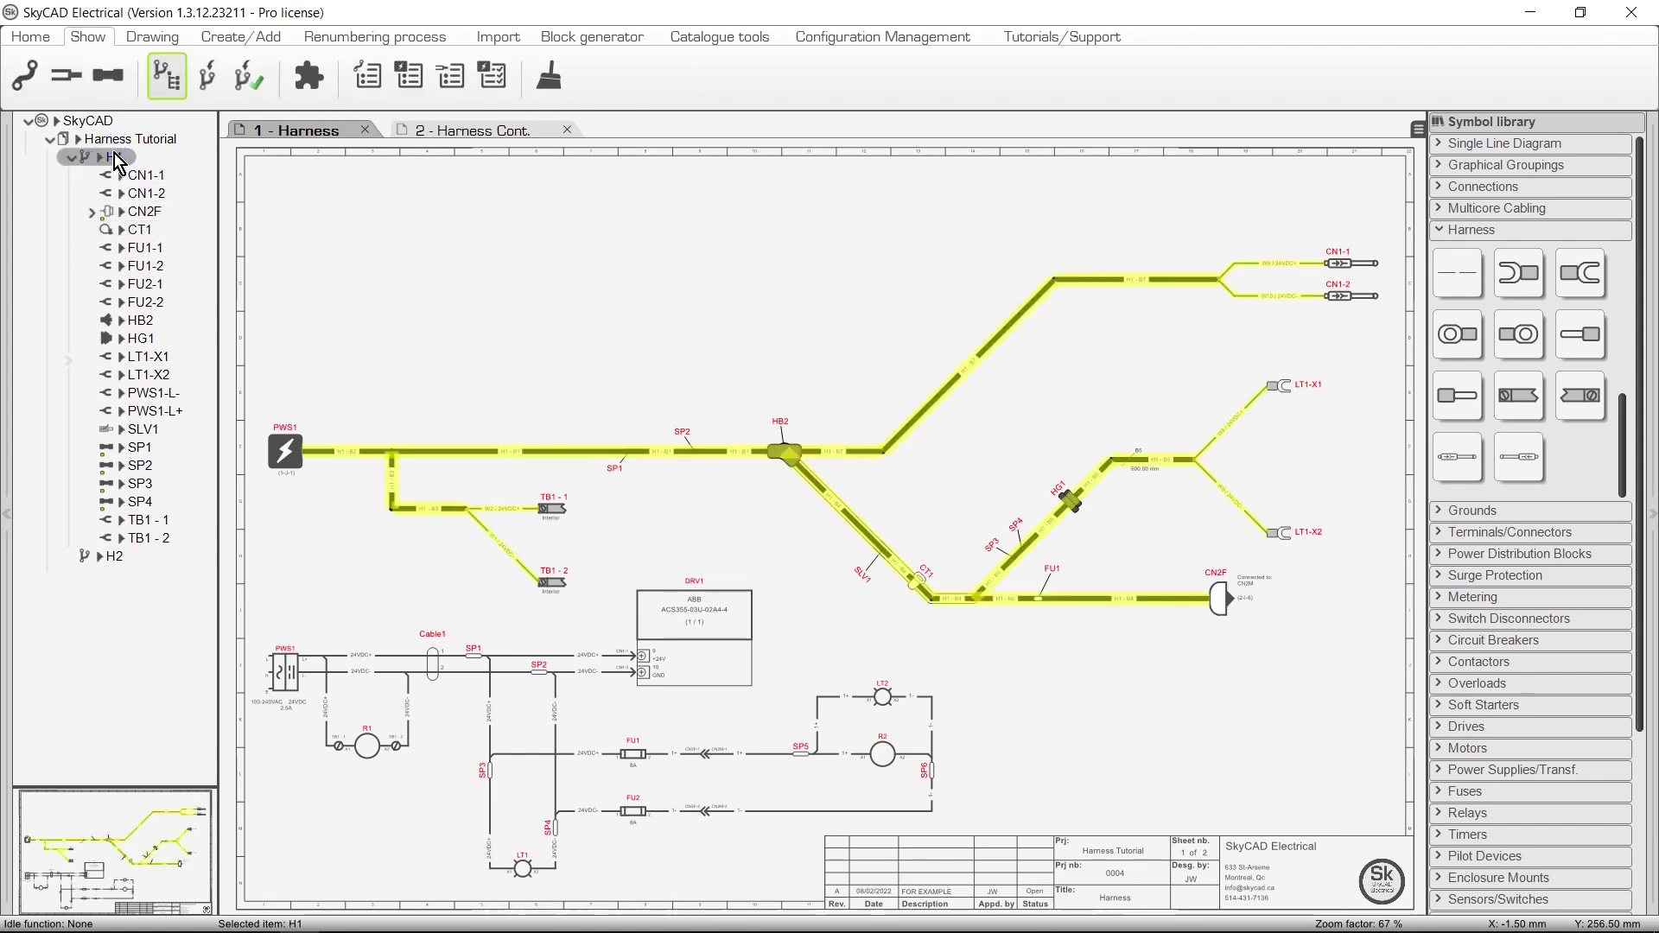
left_click(195, 95)
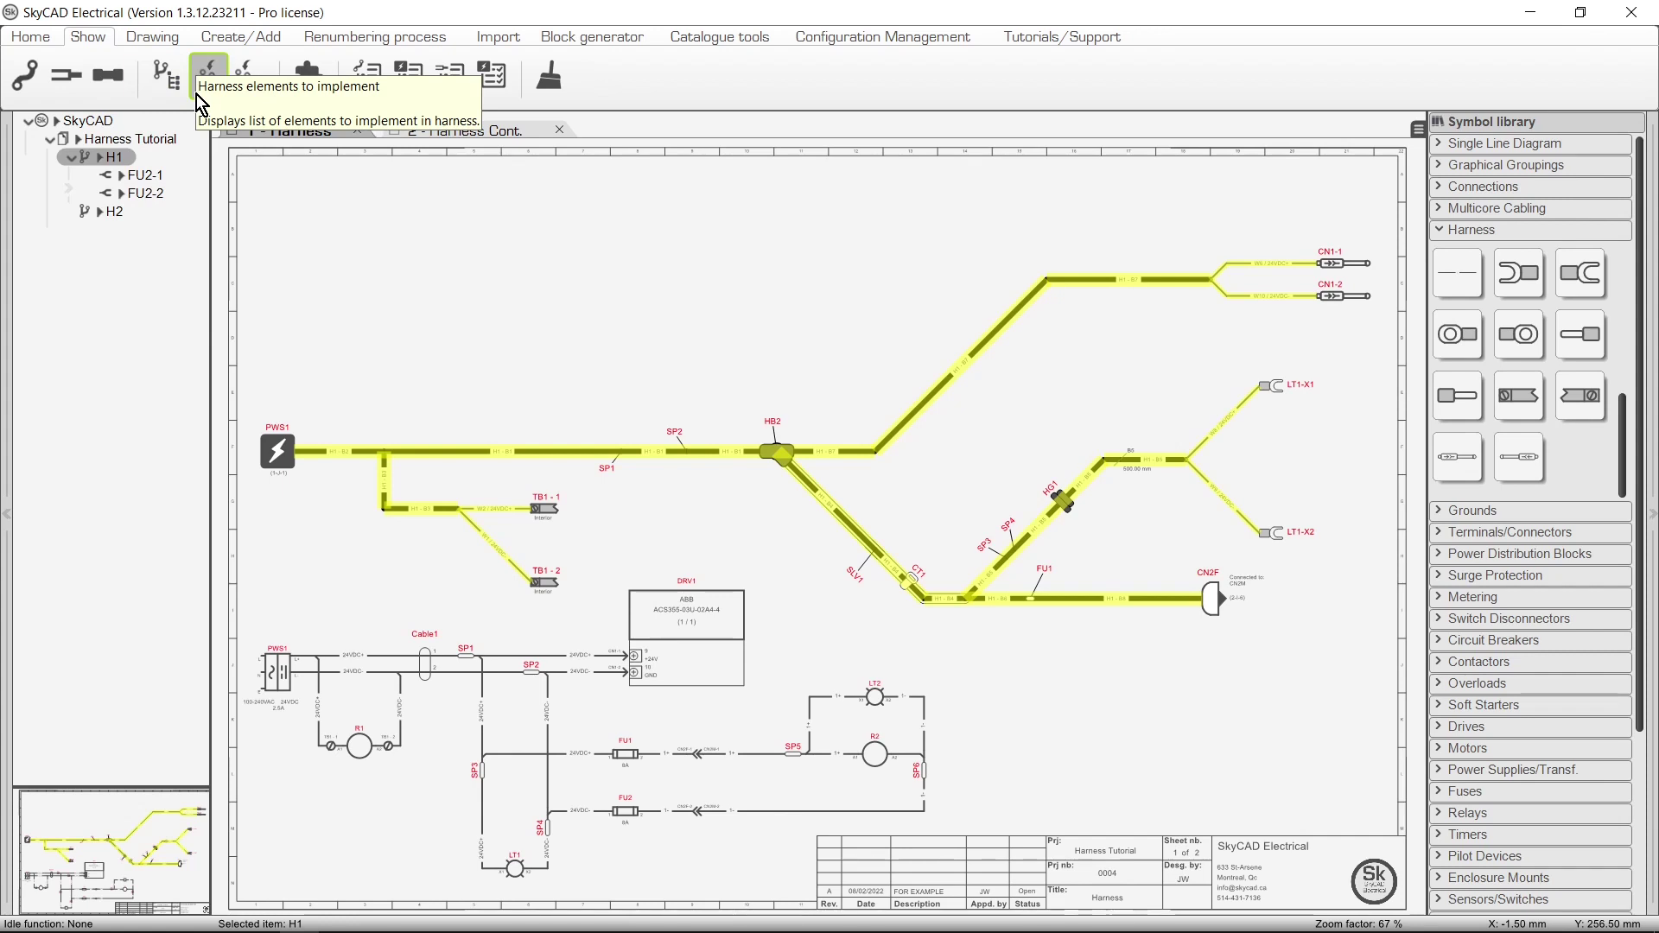
Locate FU2-1 and FU2-2, then place FU2 as an embedded component on the branch before CN2F
left_click(153, 176)
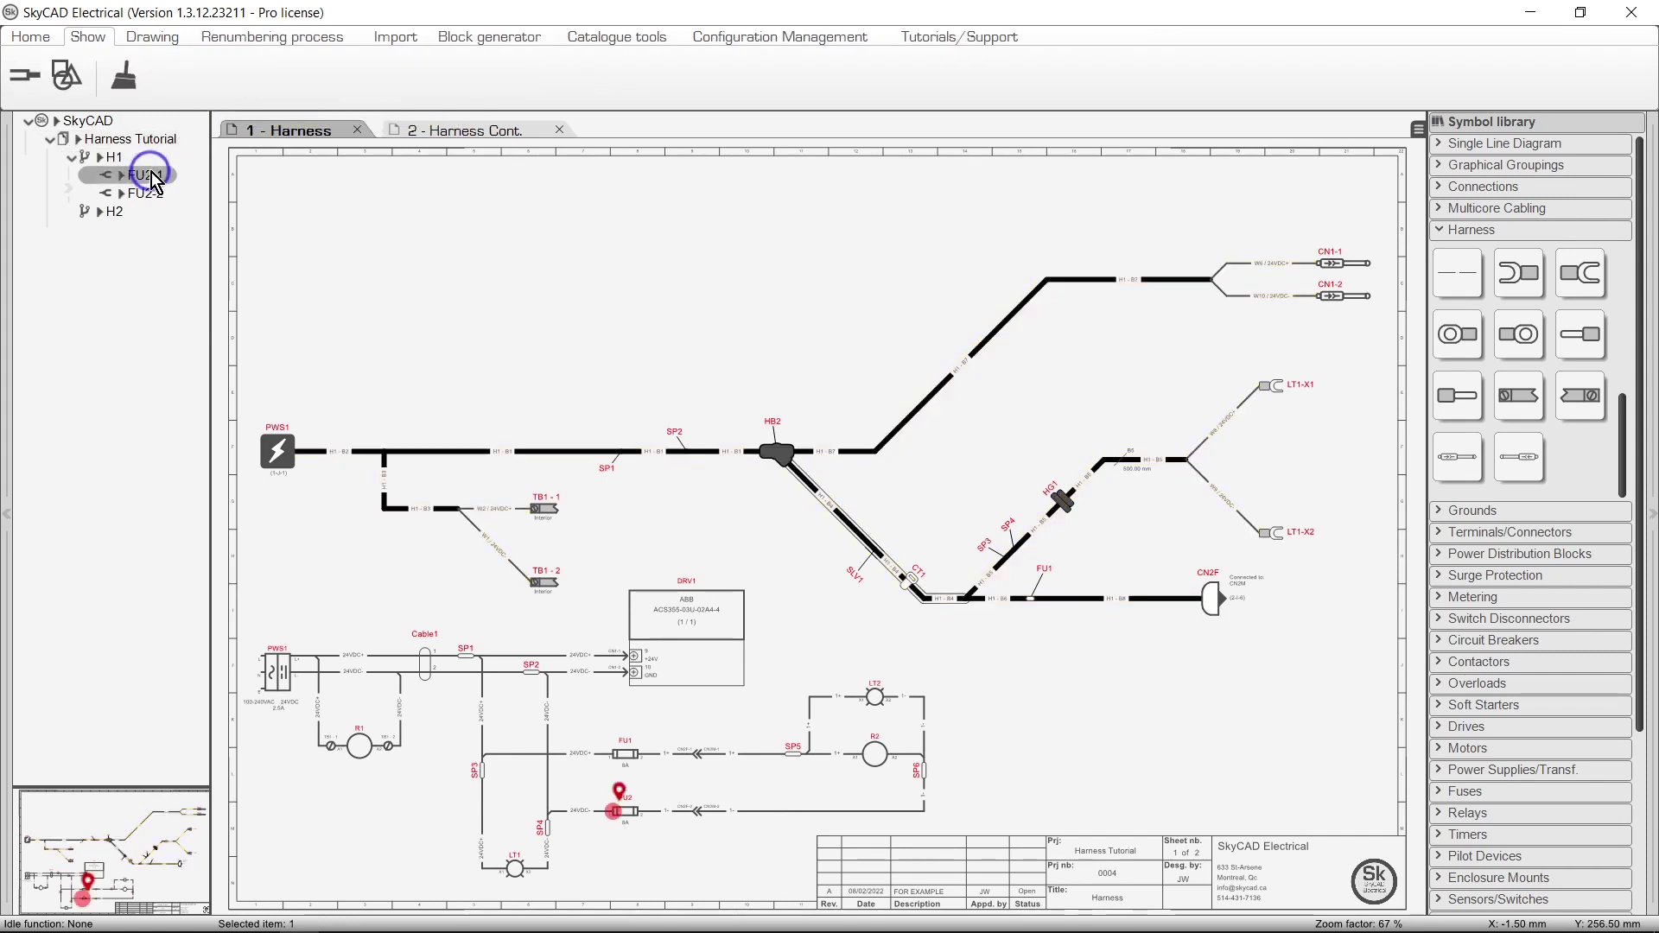
left_click(143, 194)
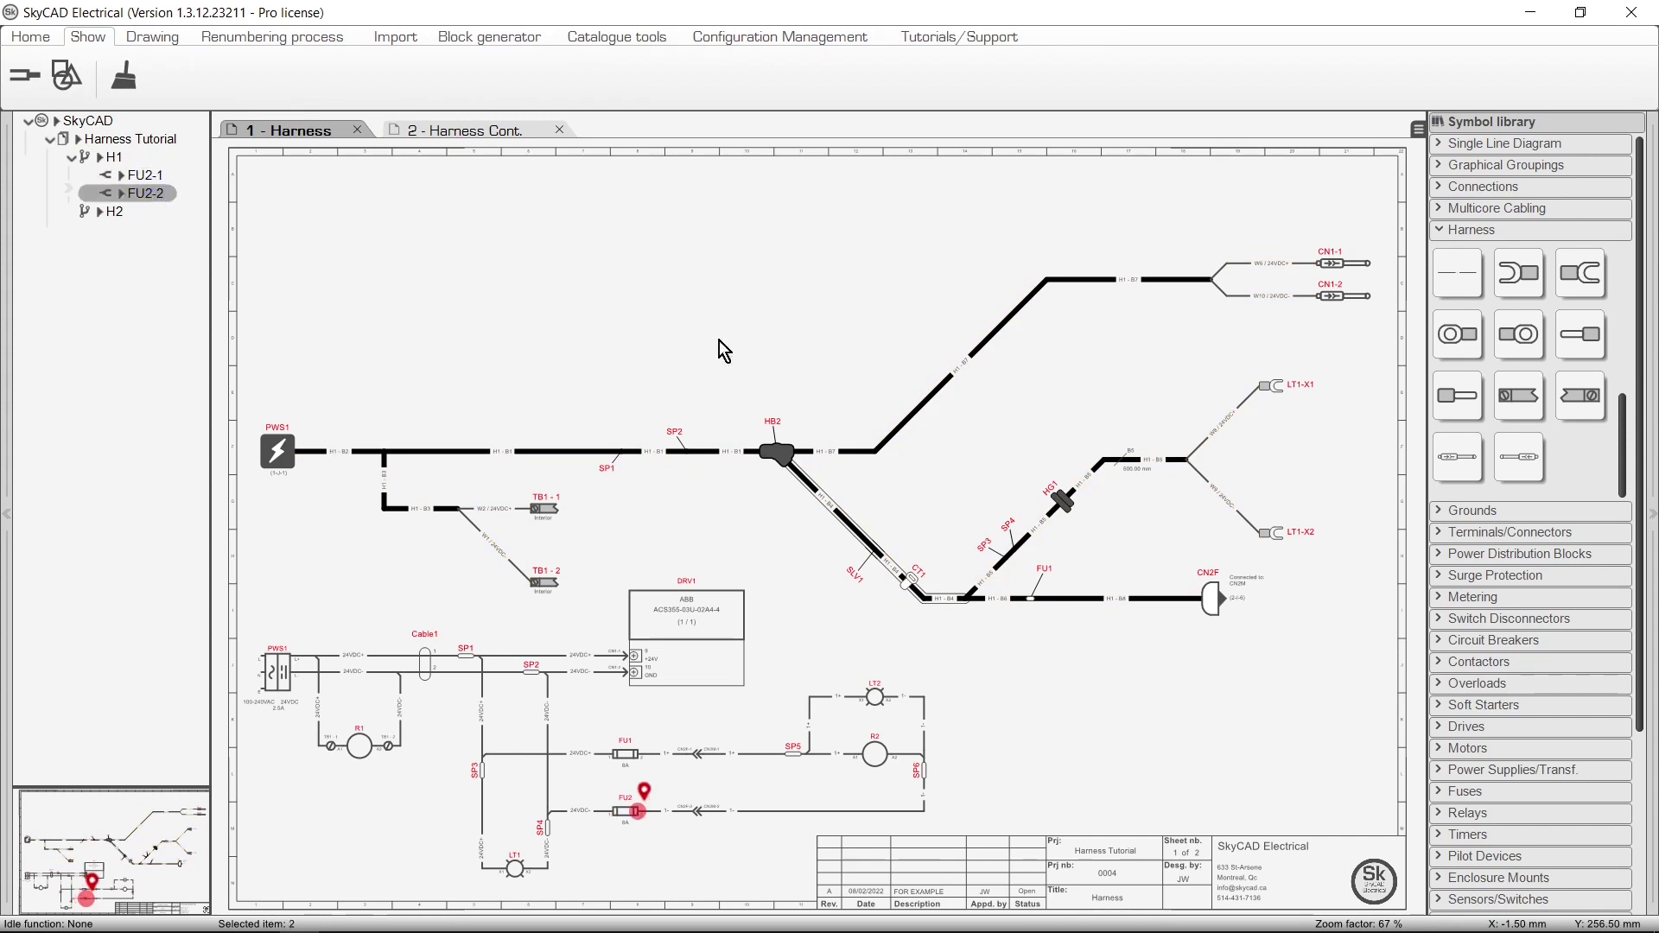
scroll(1623, 413, "up", 5)
left_click(1519, 333)
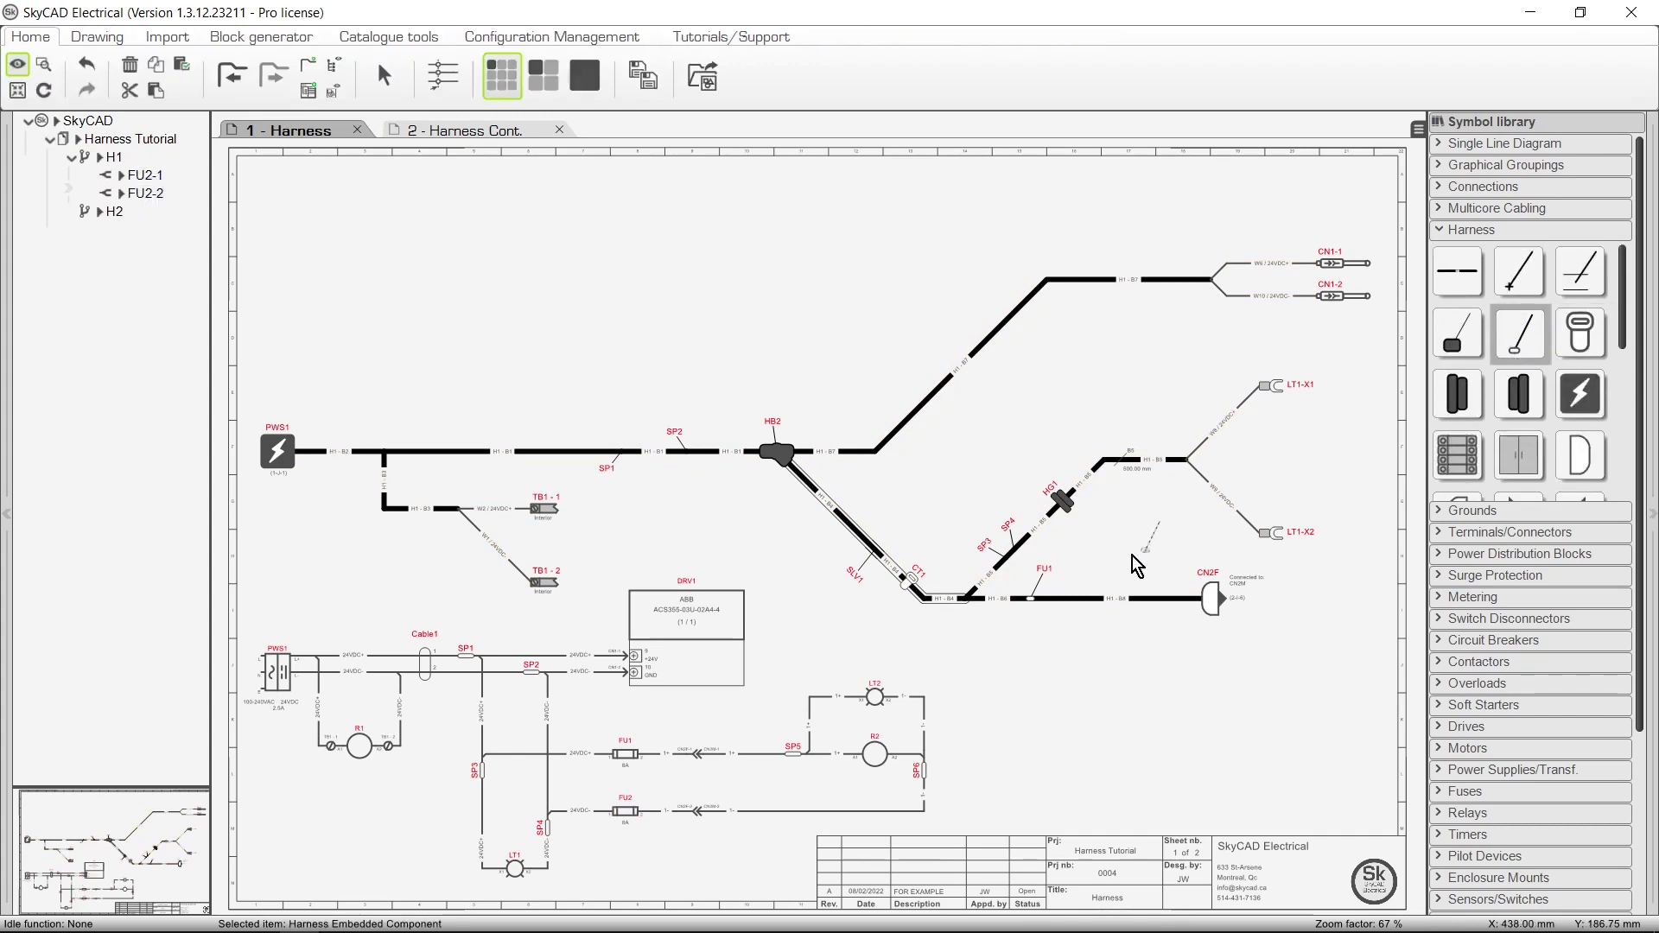
left_click(1091, 610, "shift")
left_click(394, 400)
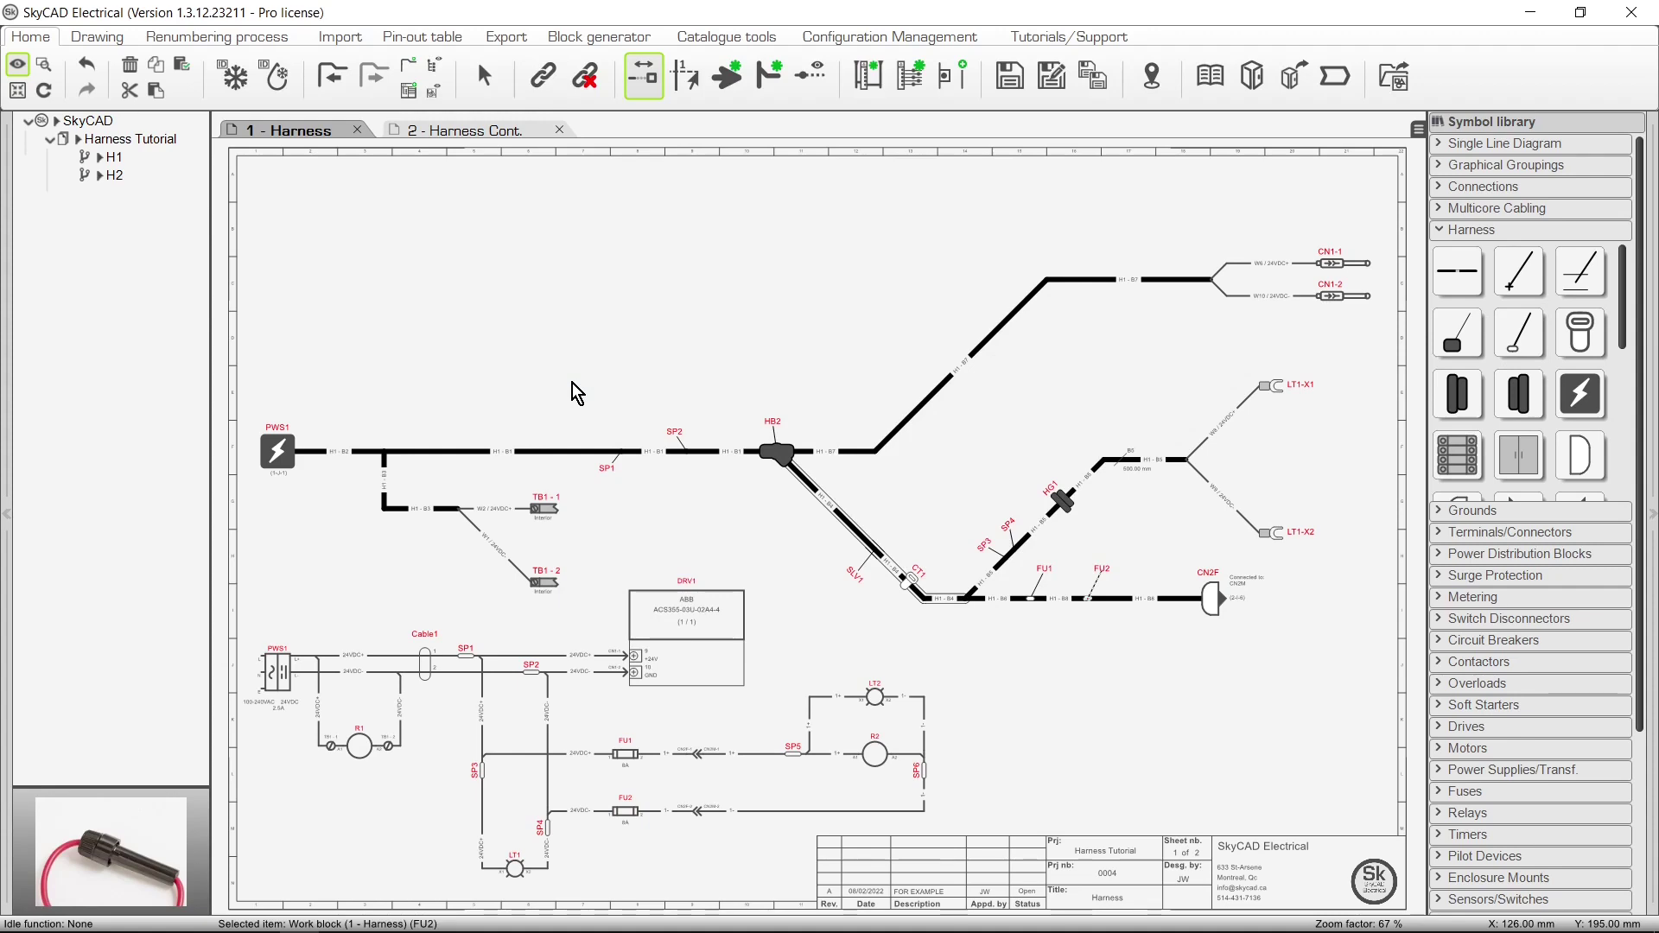
Pan to connector CN2F and renumber the harness branches
scroll(1087, 619, "up", 3)
scroll(1207, 651, "up", 1)
mouse_move(1193, 640)
middle_mouse_down()
mouse_move(1034, 675)
mouse_move(988, 641)
middle_mouse_up()
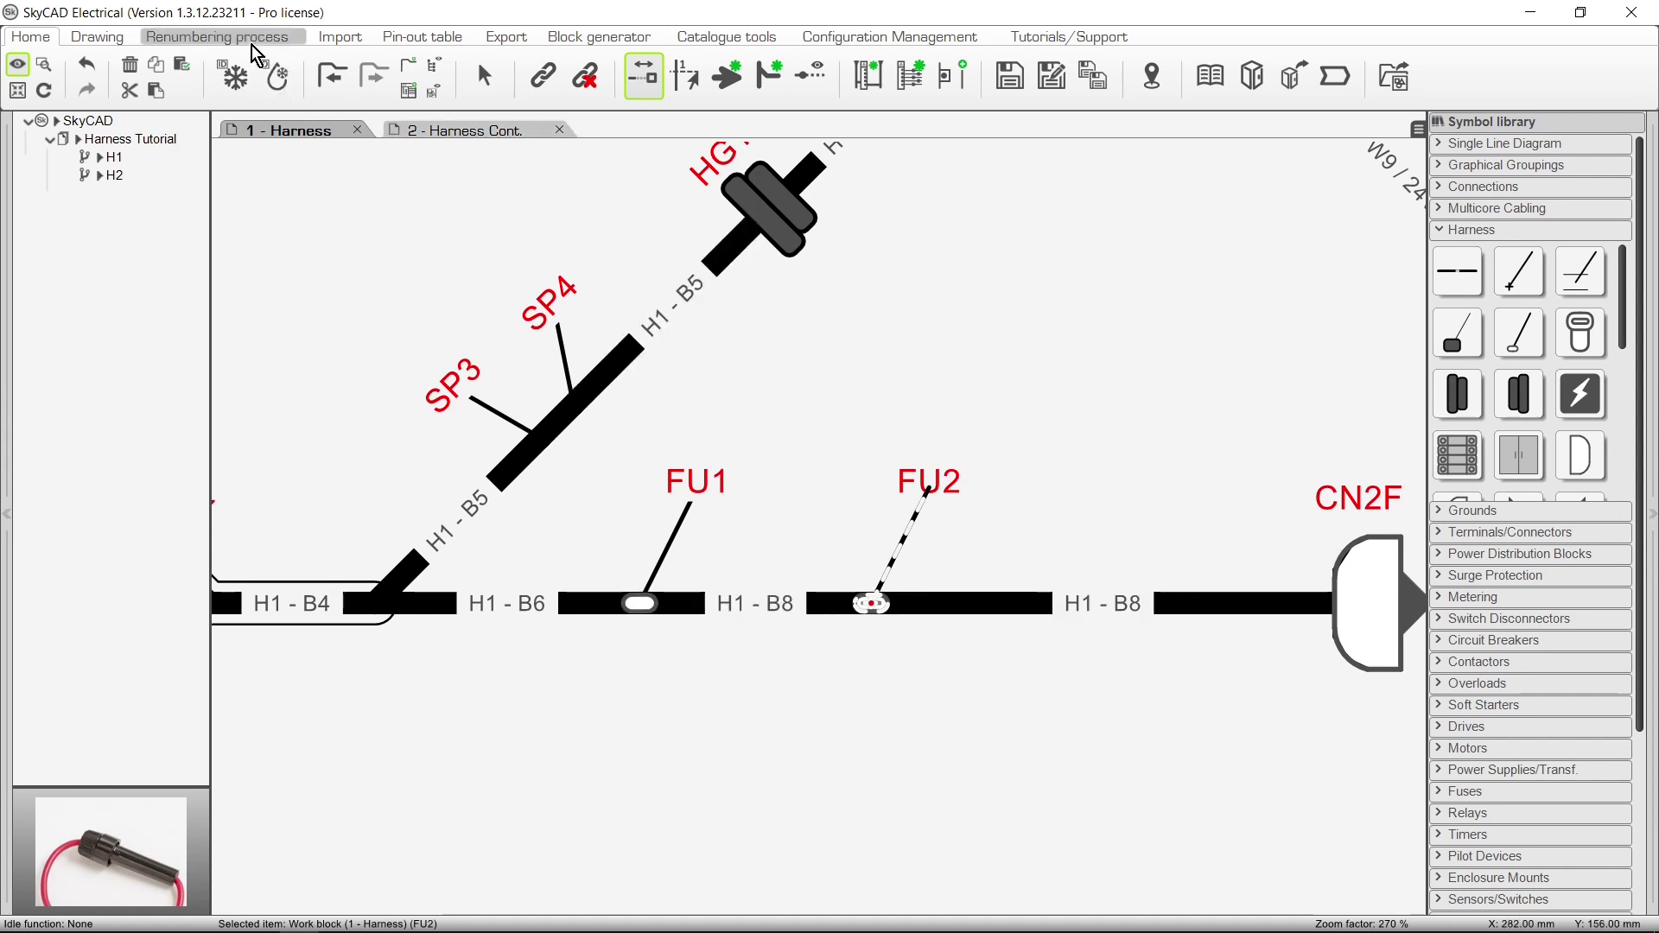
left_click(194, 43)
left_click(135, 83)
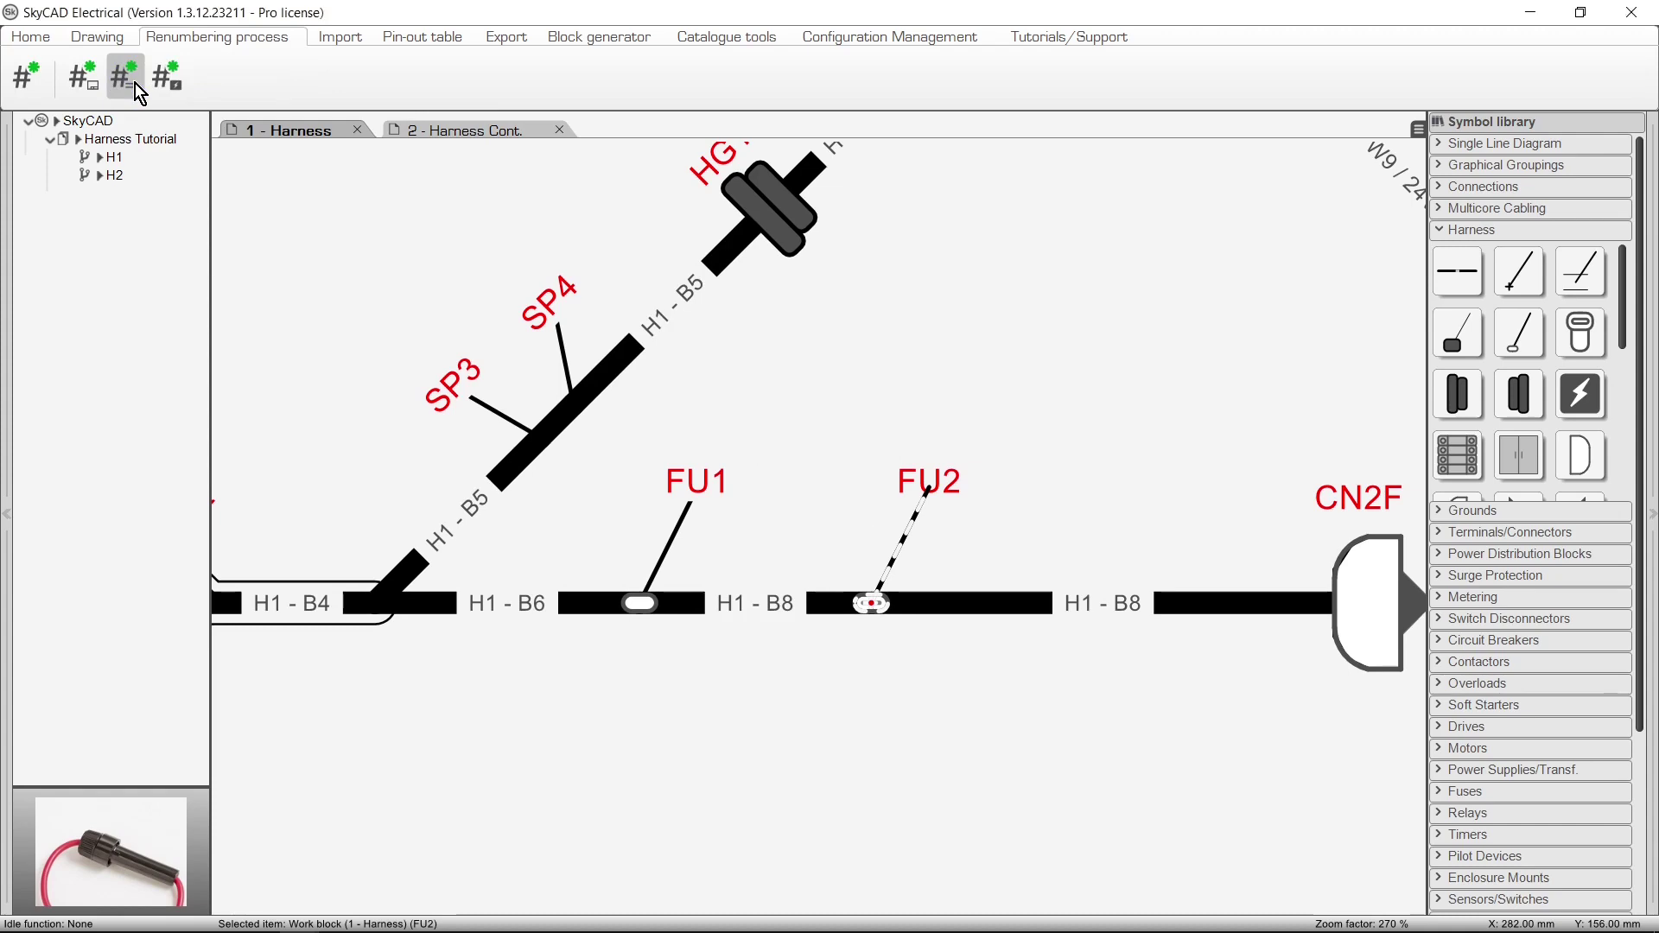
Set branch H1-B8's length to 150 mm
right_click(730, 603)
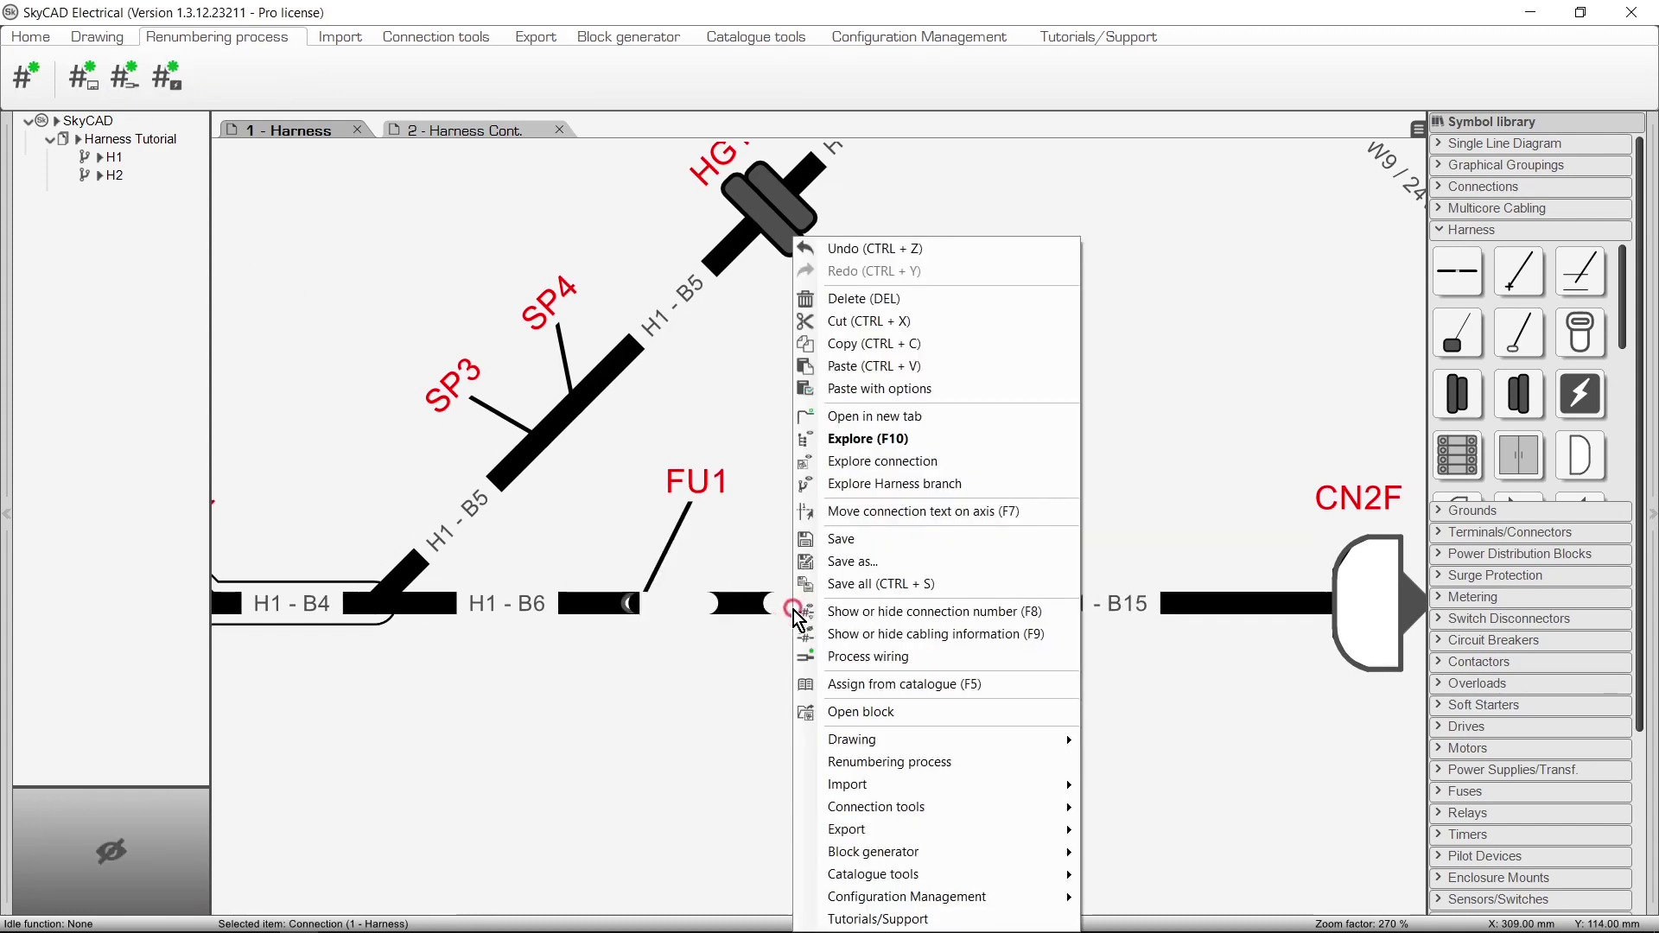
left_click(829, 494)
left_click(655, 472)
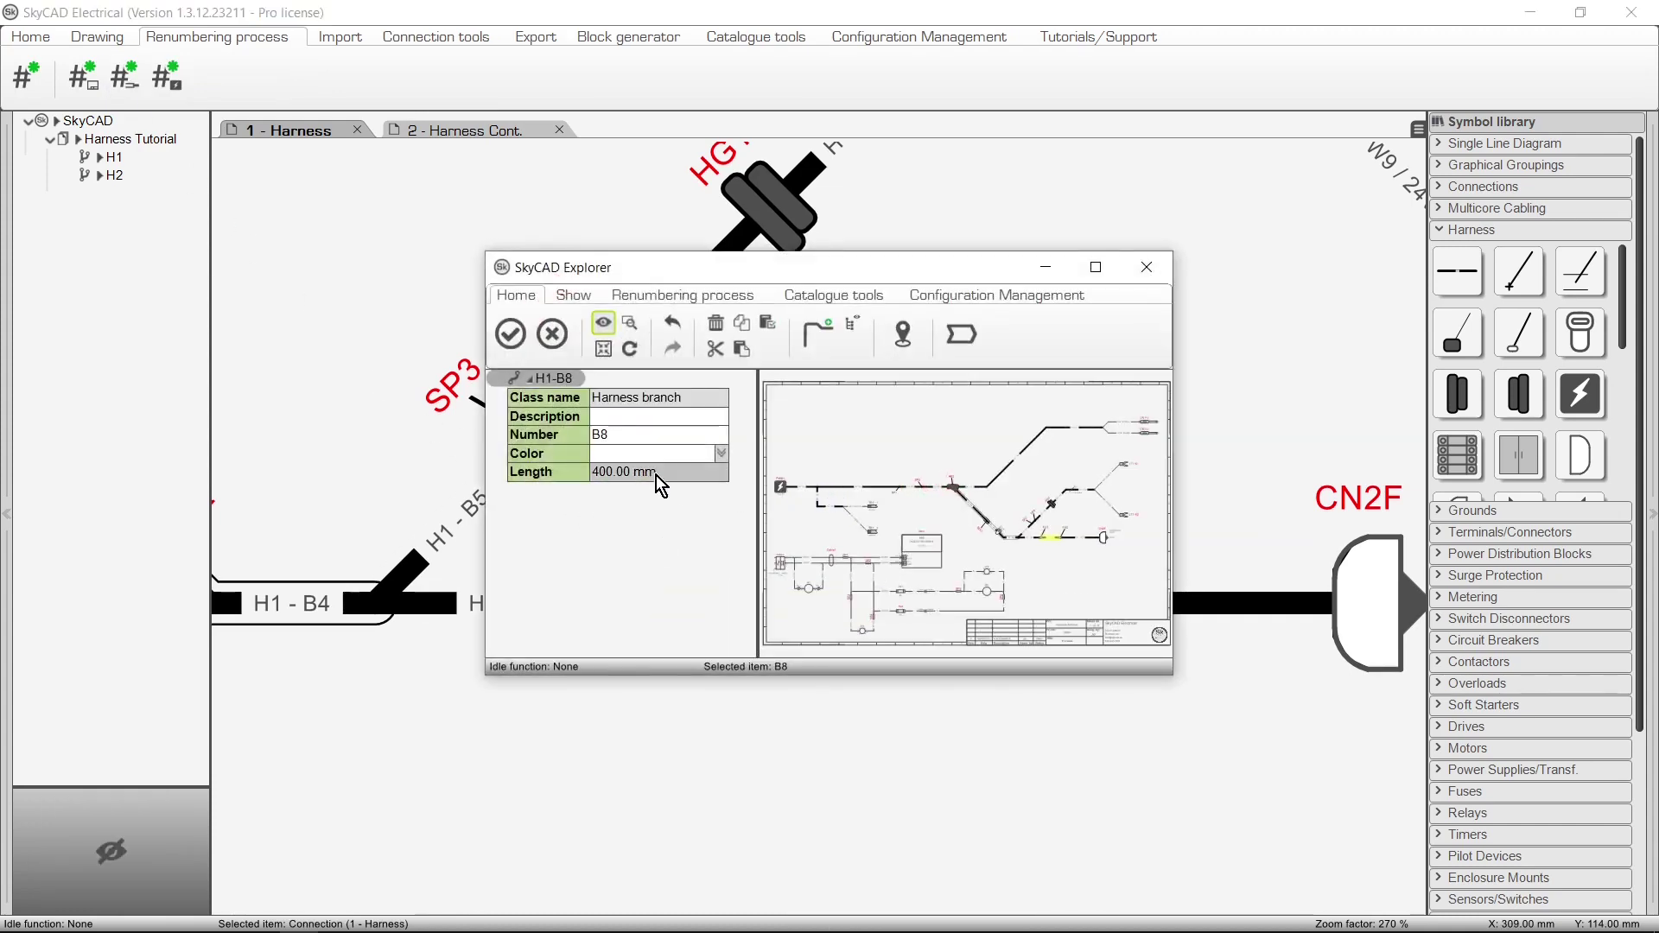
type("150")
key("Return")
left_click(510, 334)
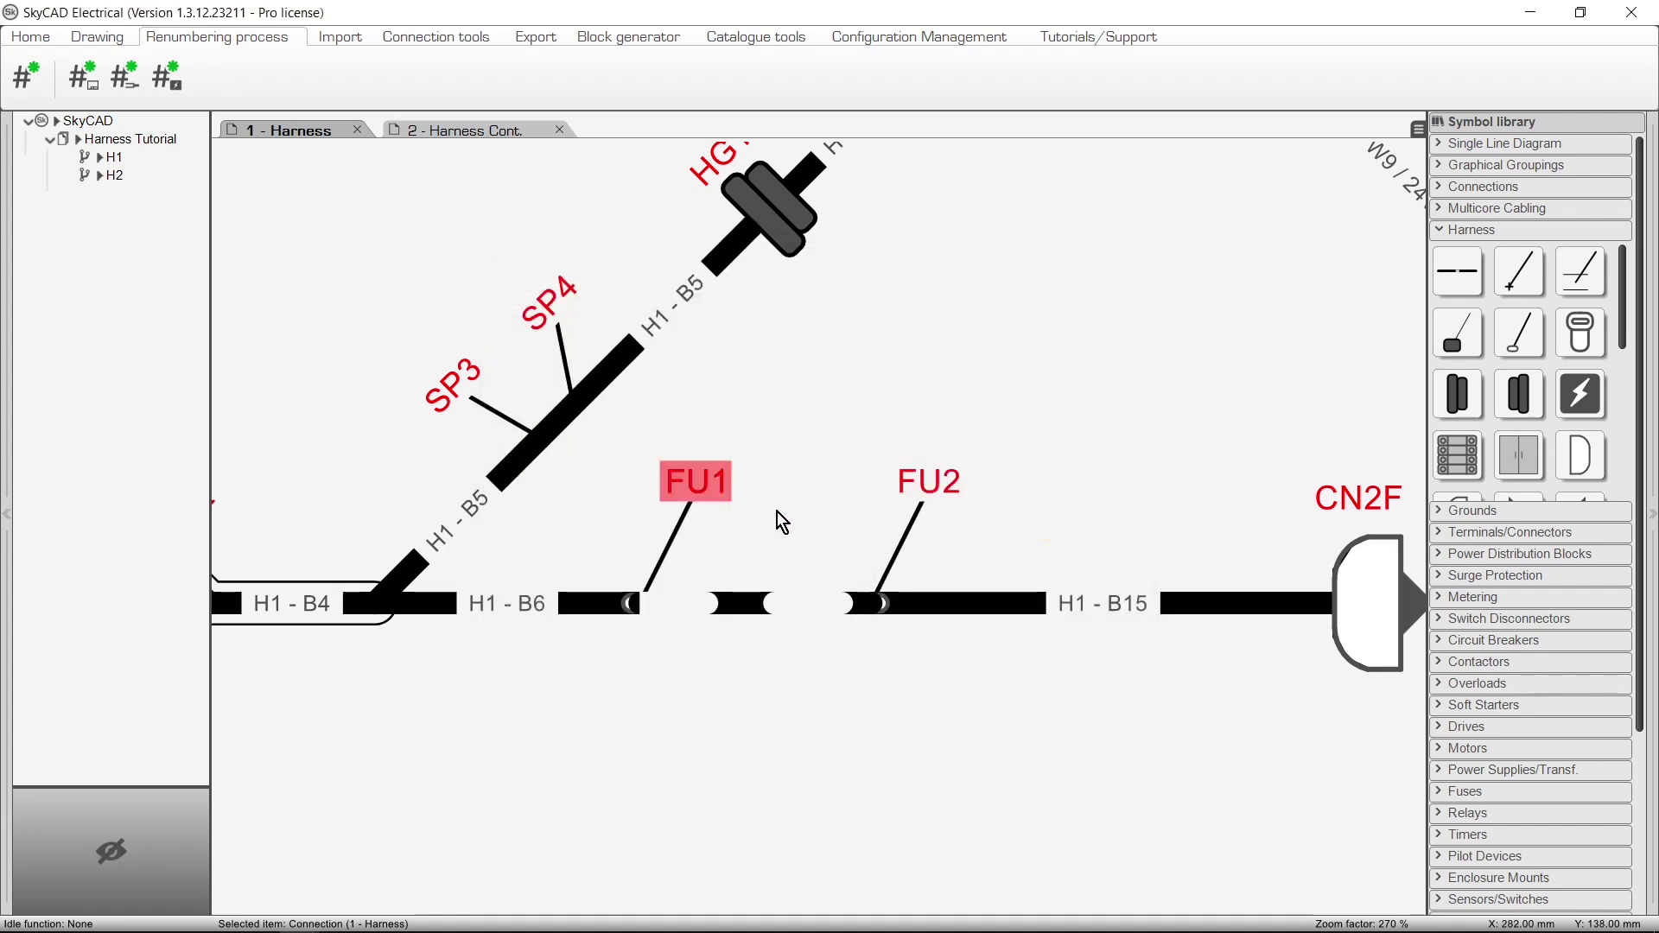
Set new branch H1-B15's length to 300 mm and zoom to the whole Harness sheet
right_click(937, 612)
left_click(1015, 484)
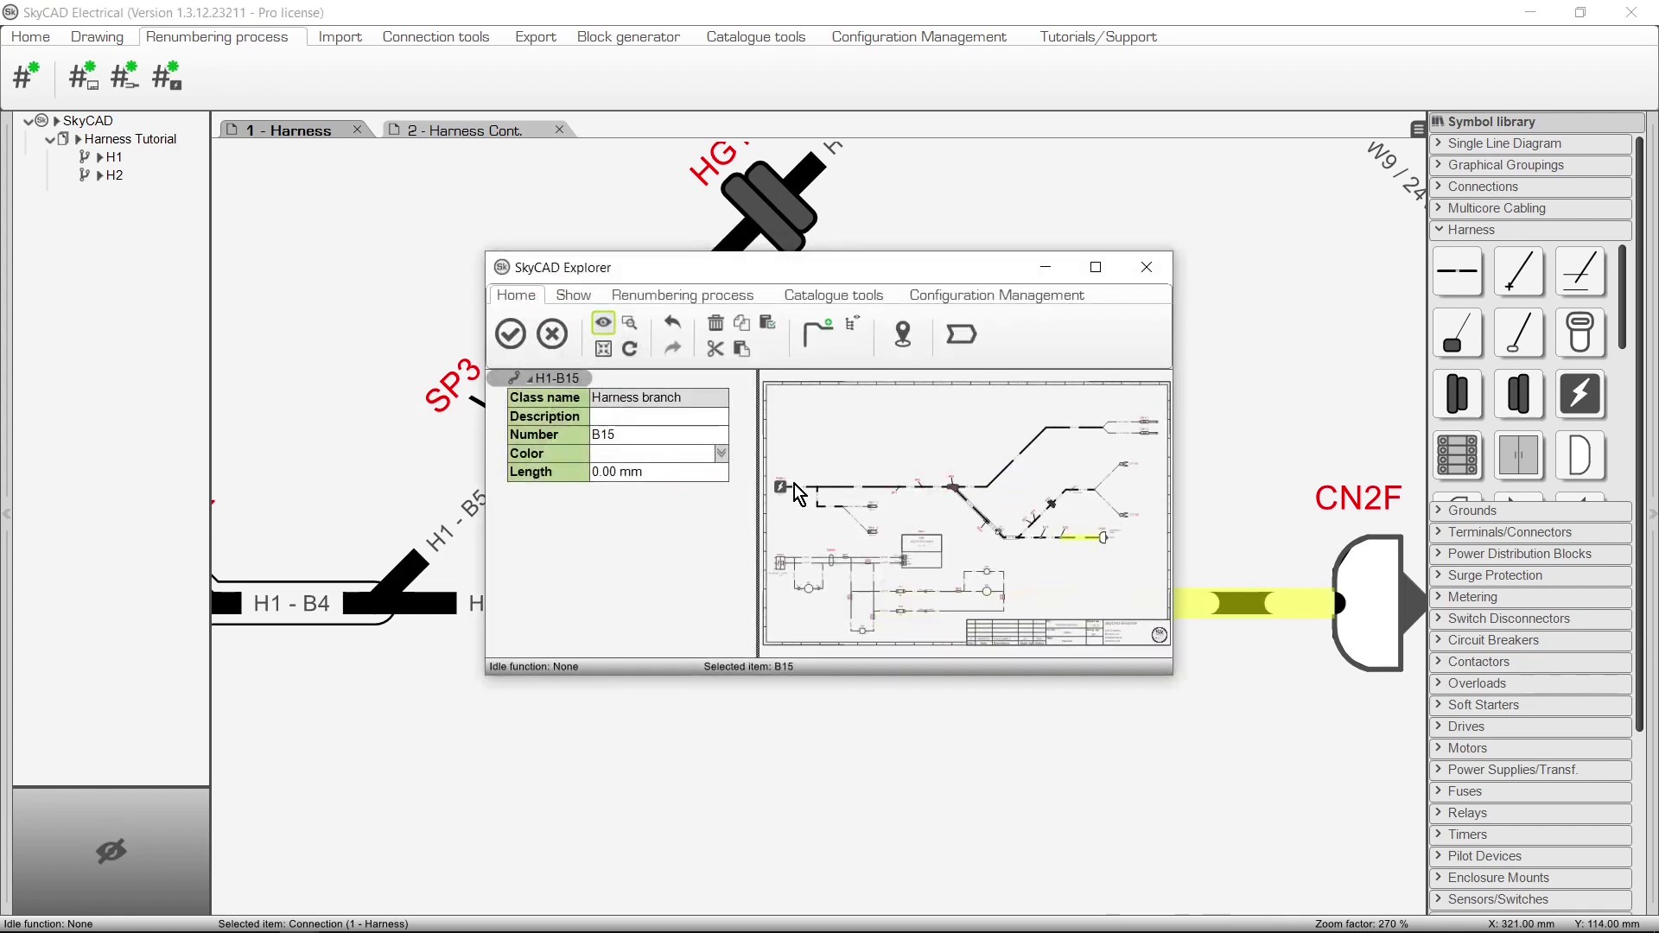
left_click(679, 472)
type("3000")
key("Return")
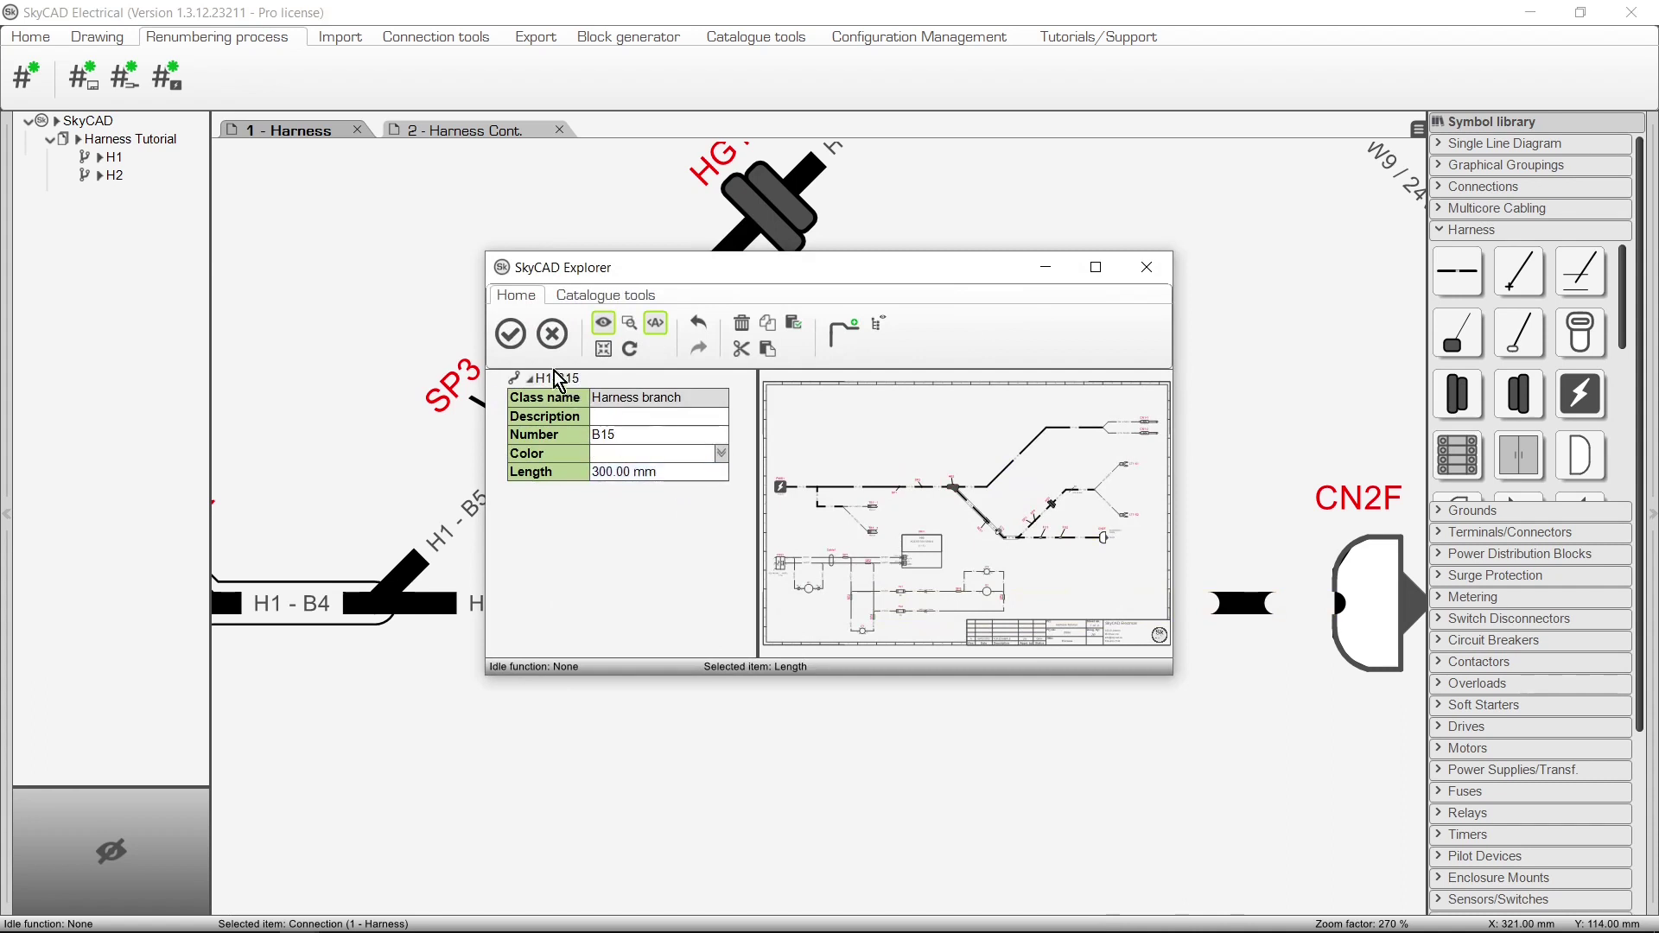
left_click(522, 345)
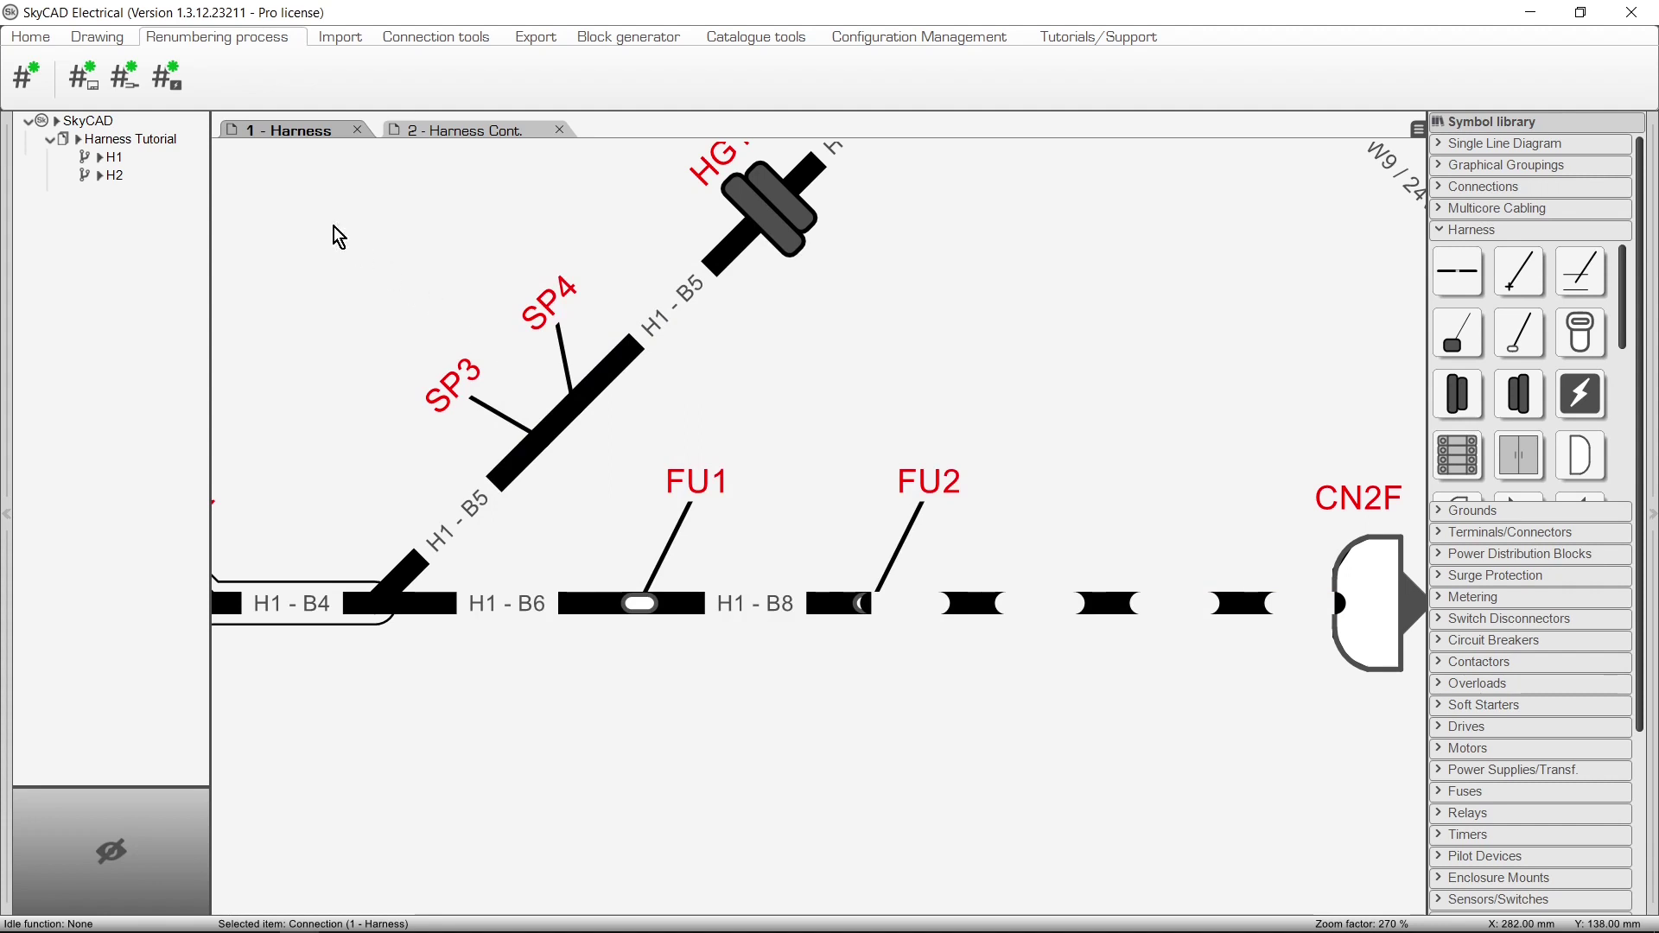
left_click(131, 95)
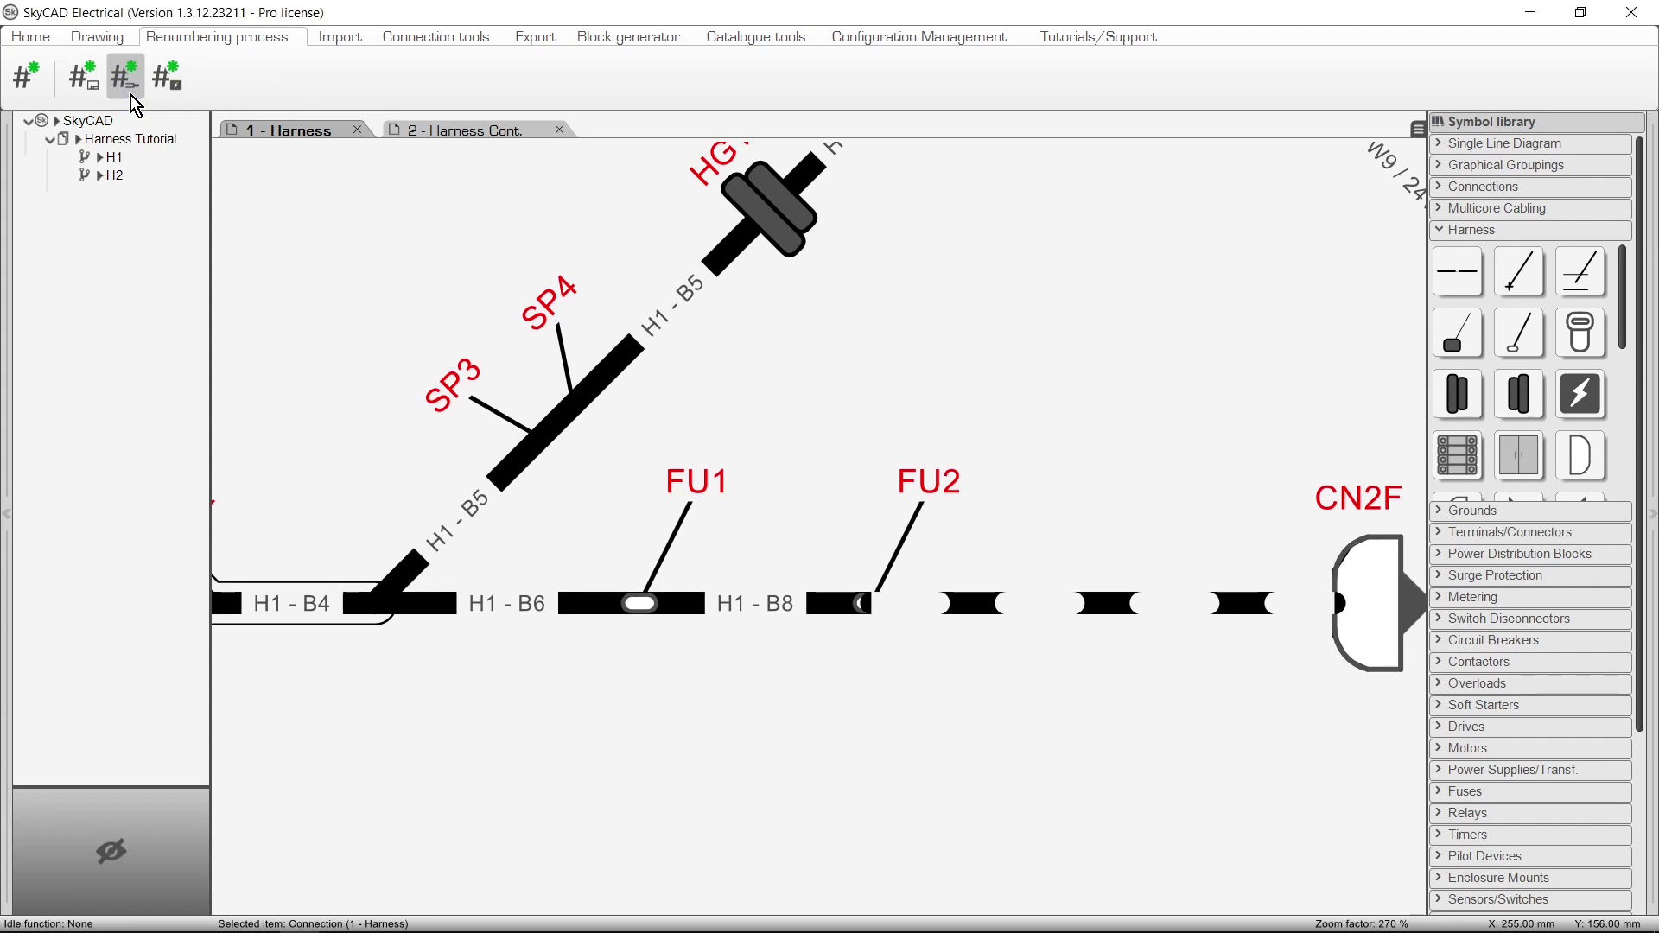
middle_click(285, 211)
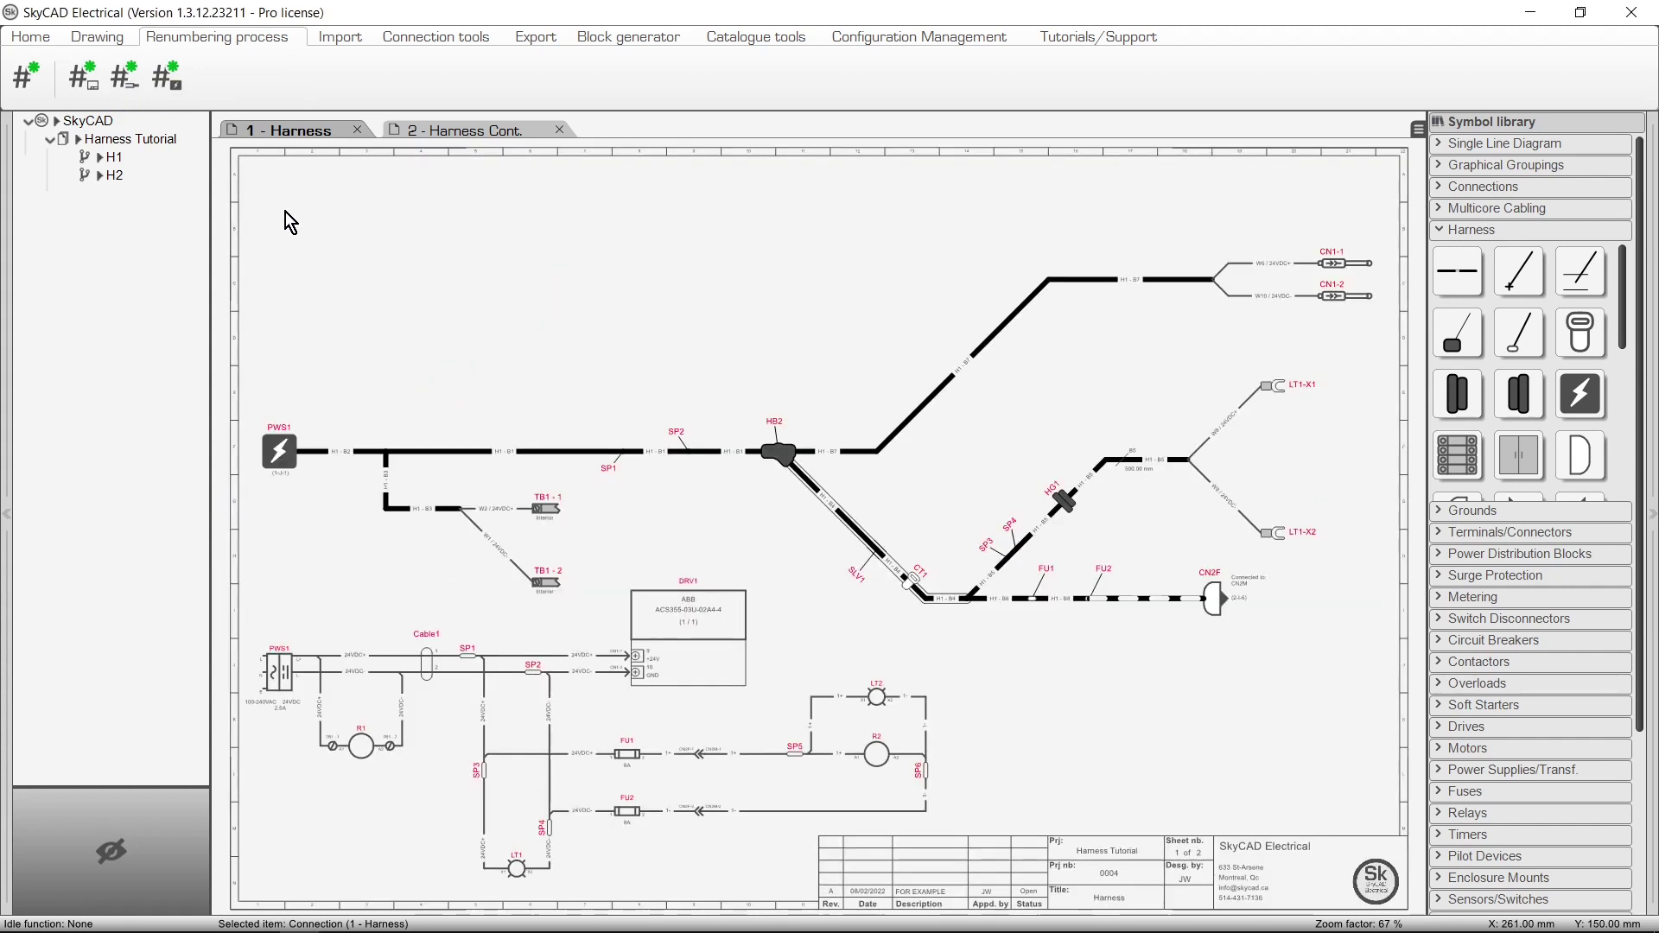
List harness H1's components, locating FU2, PWS1 and HG1 on the drawing
left_click(116, 158)
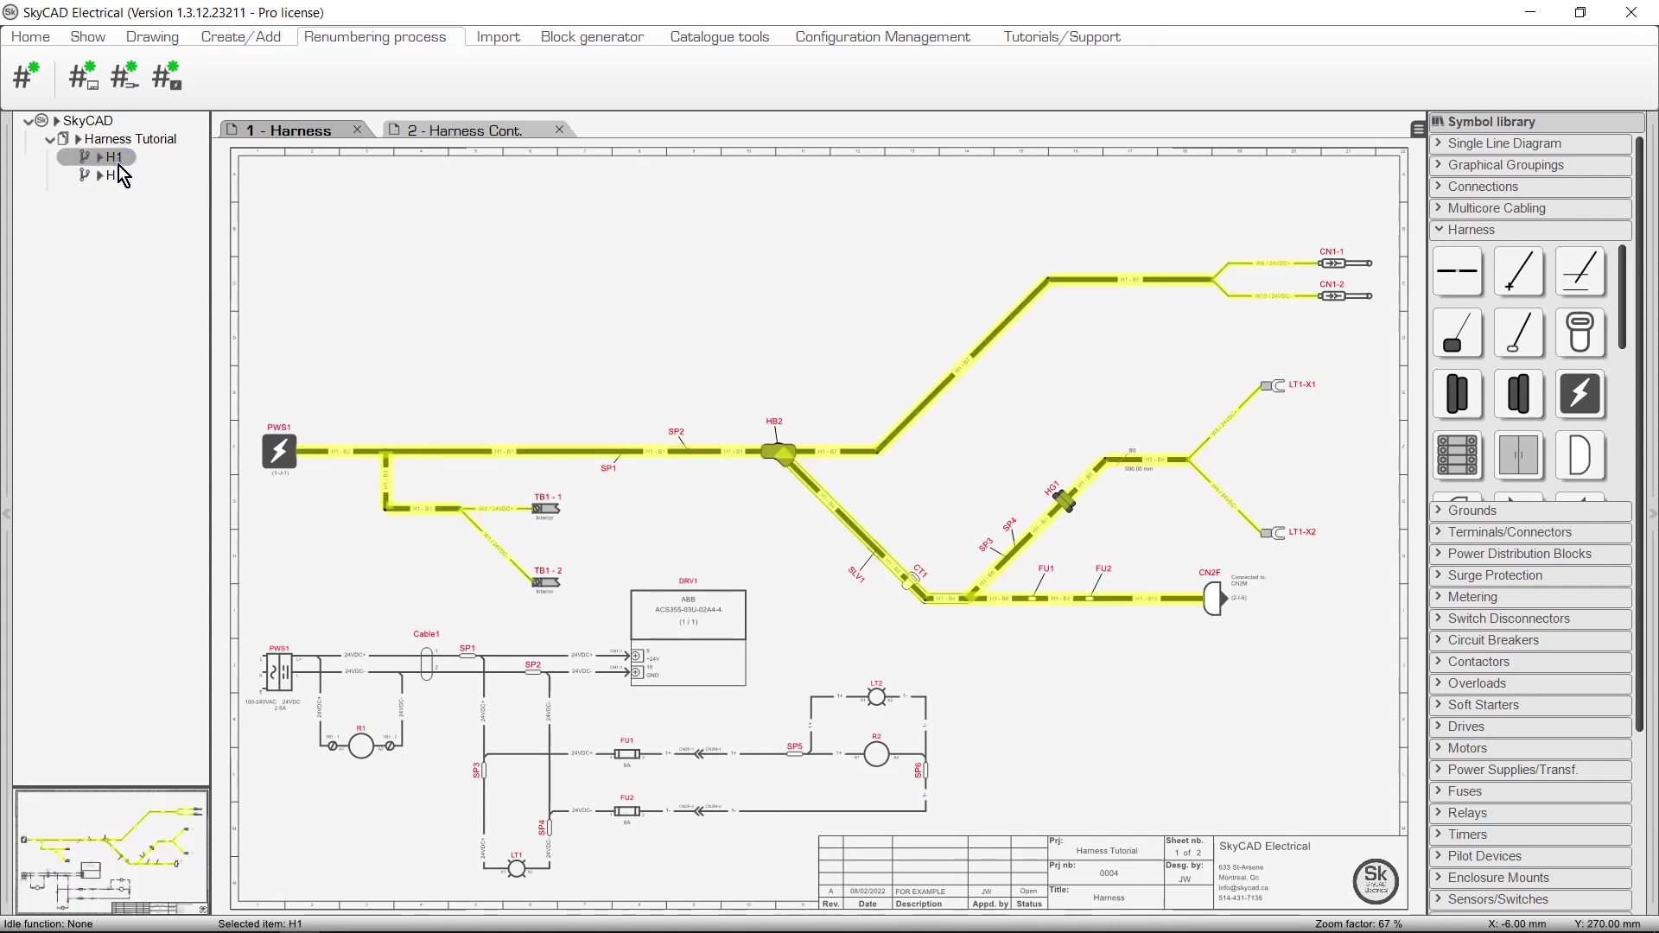
left_click(83, 40)
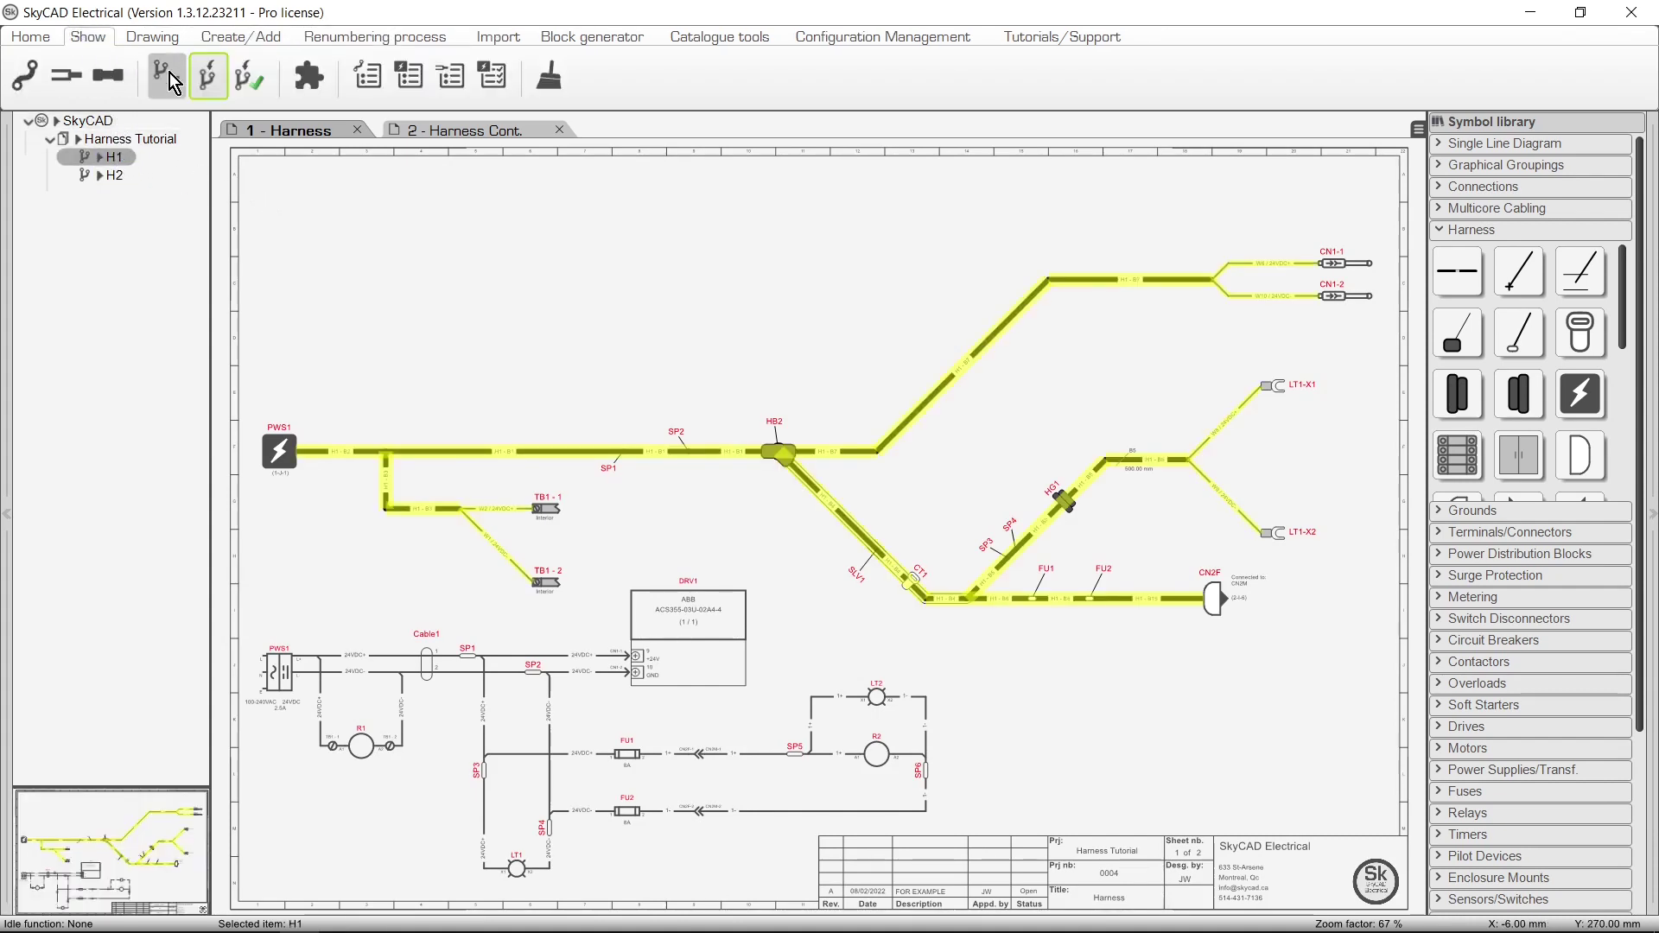
left_click(256, 96)
left_click(151, 268)
left_click(148, 357)
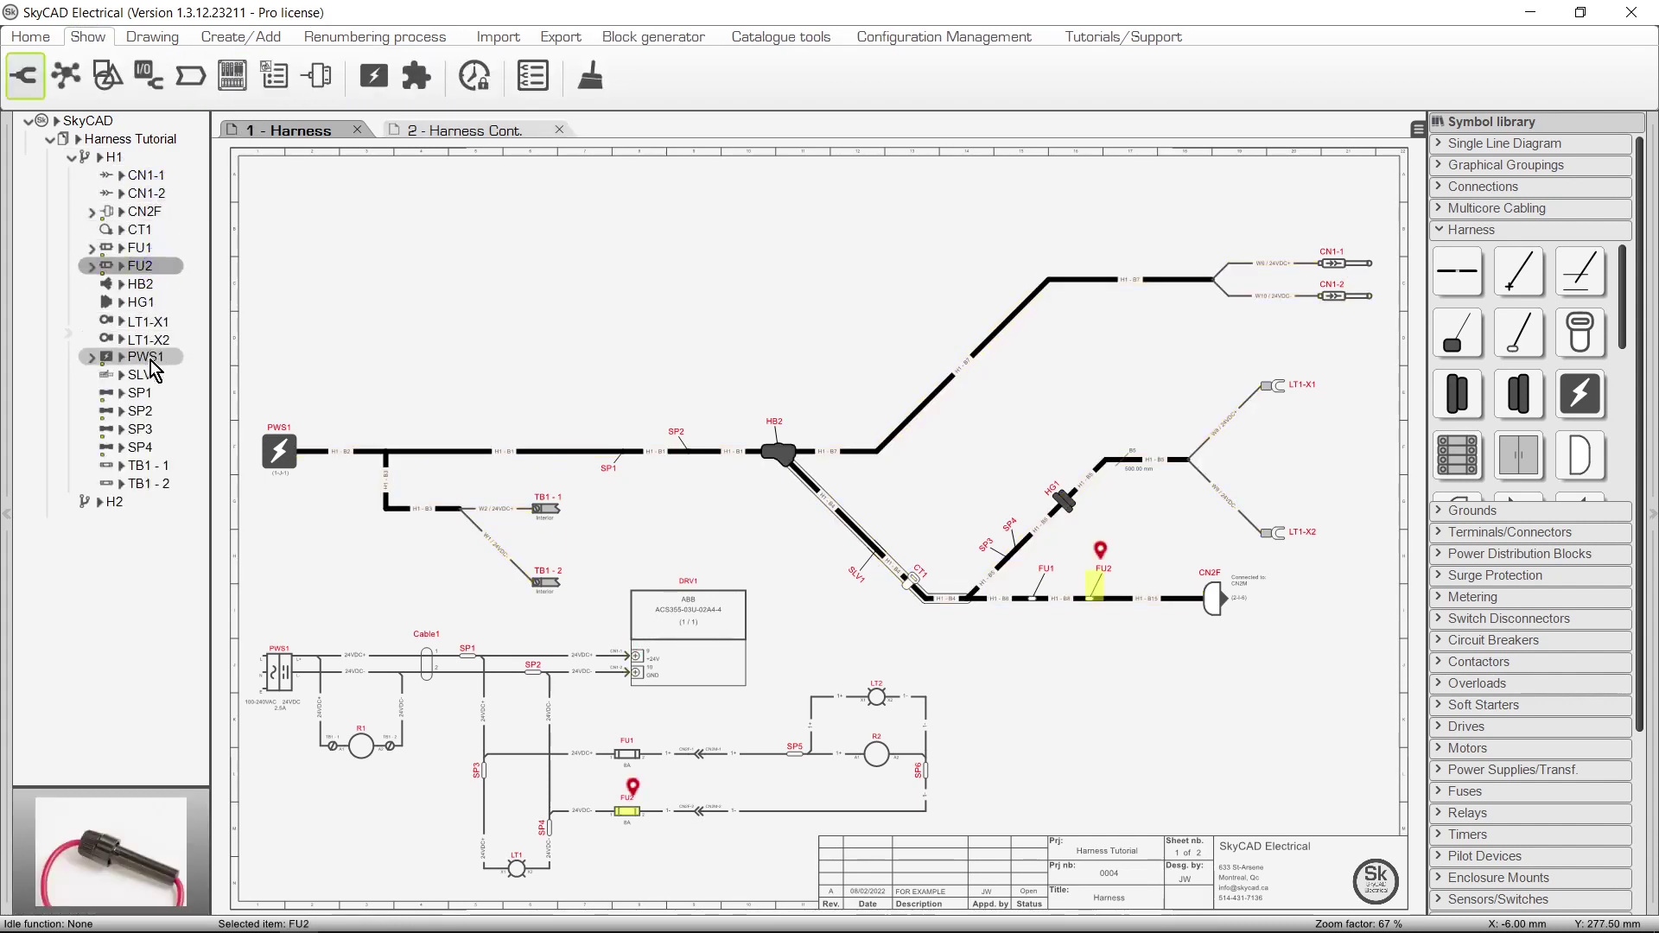
left_click(143, 302)
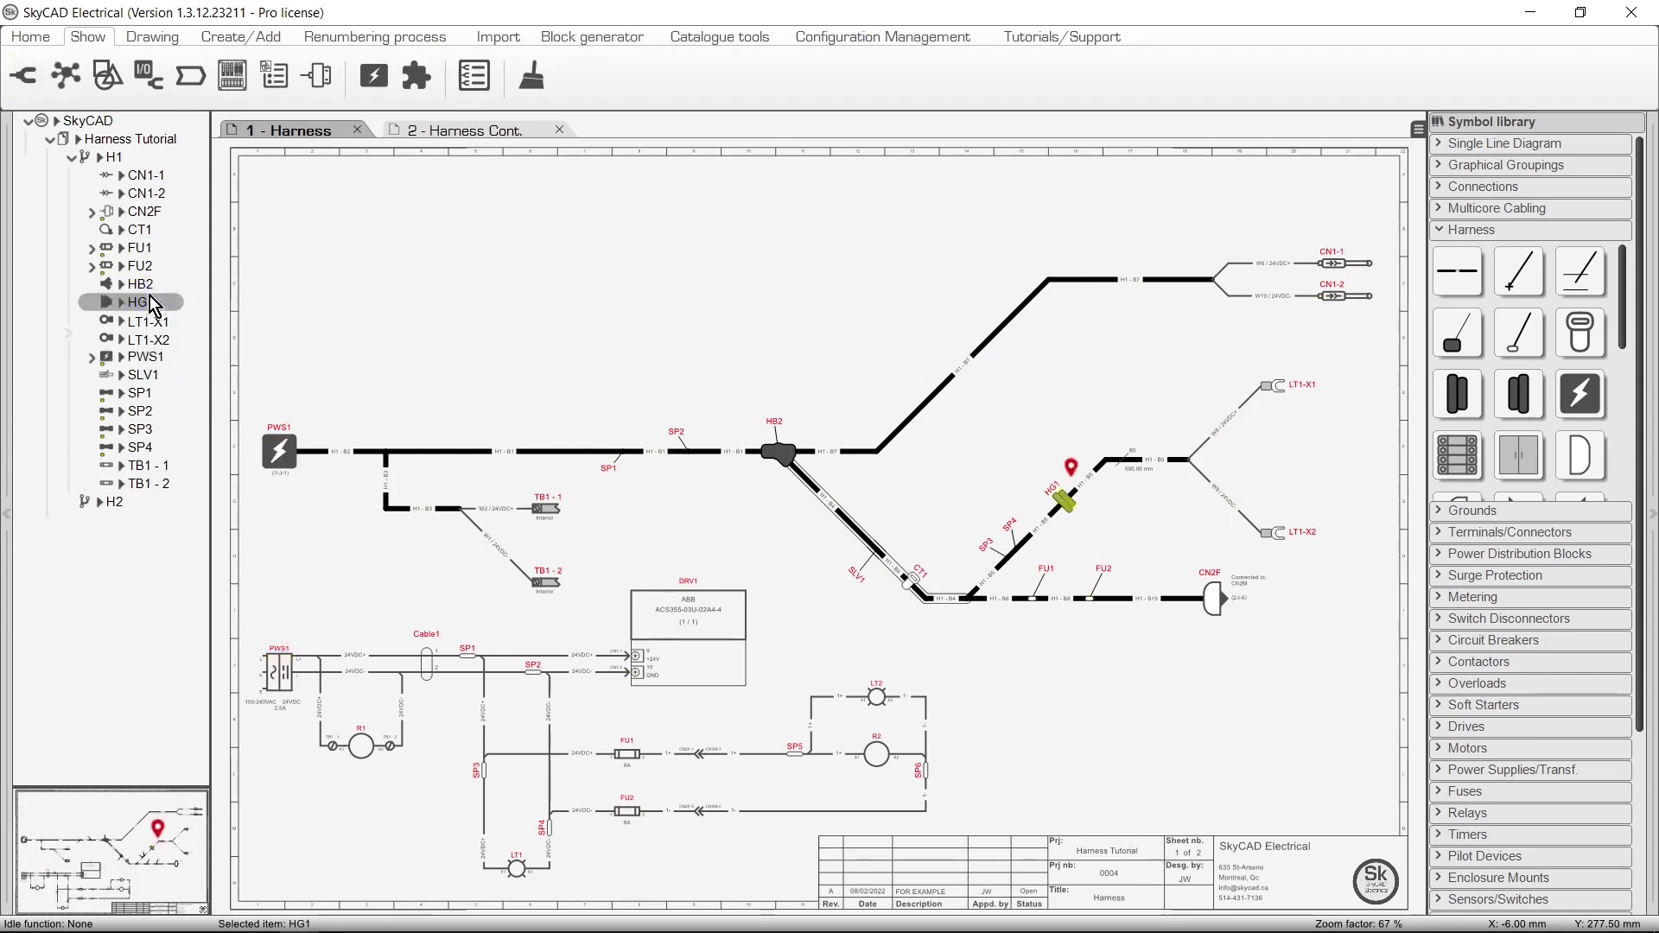
left_click(119, 159)
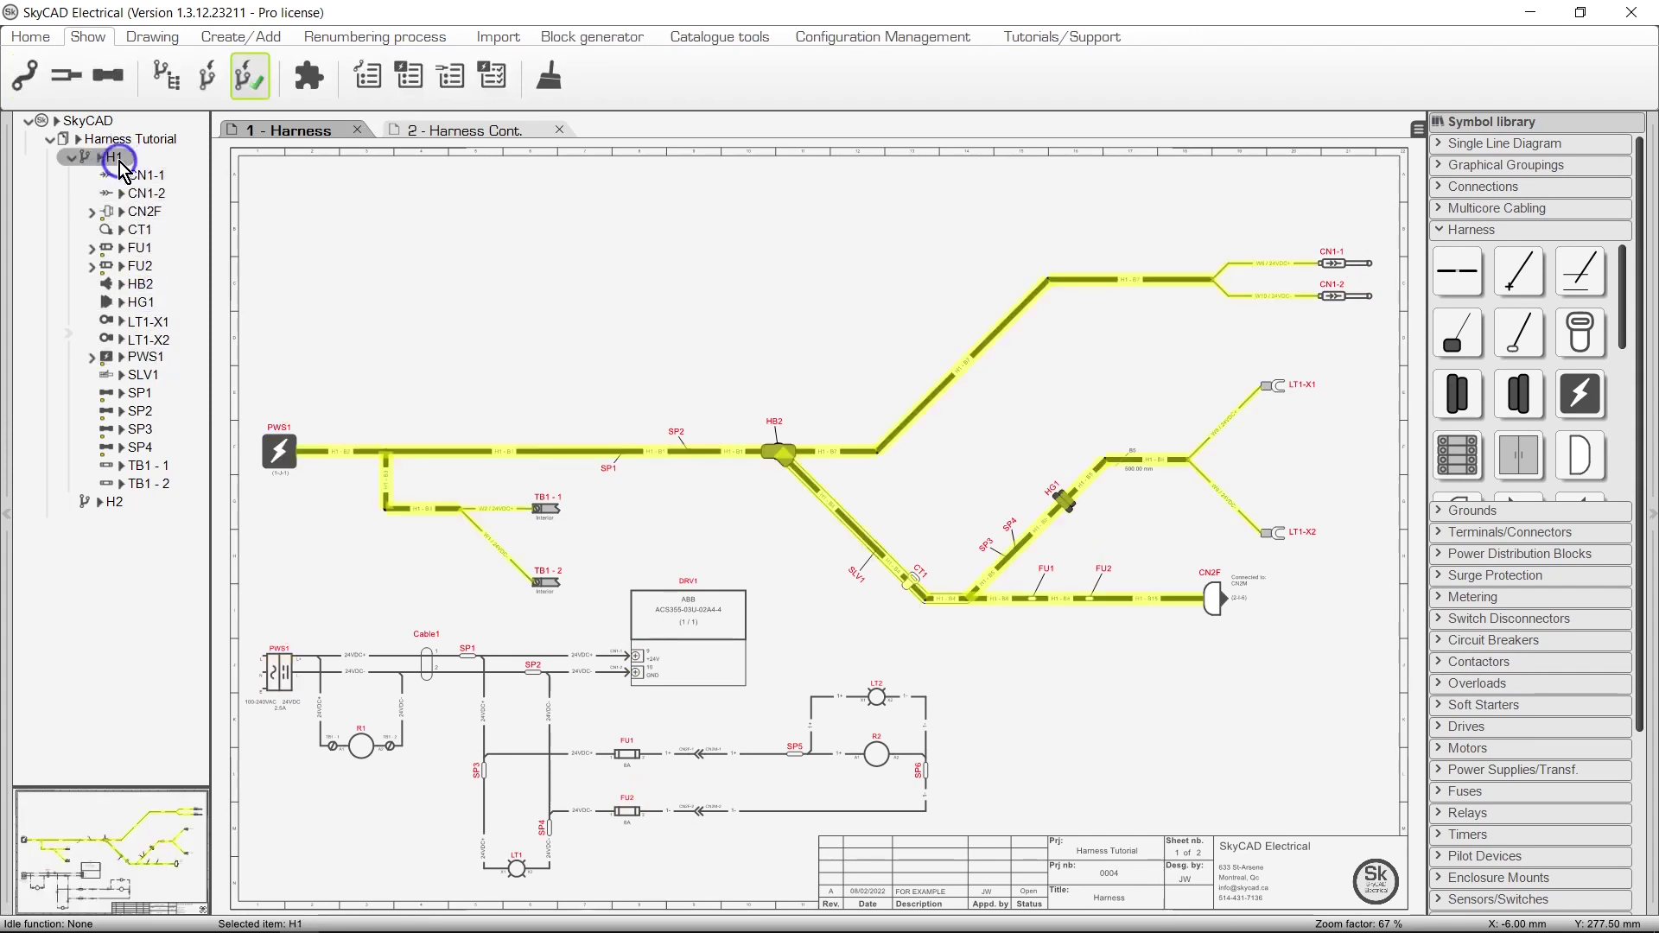
Show H1's accessories and add a new harness accessory
left_click(308, 91)
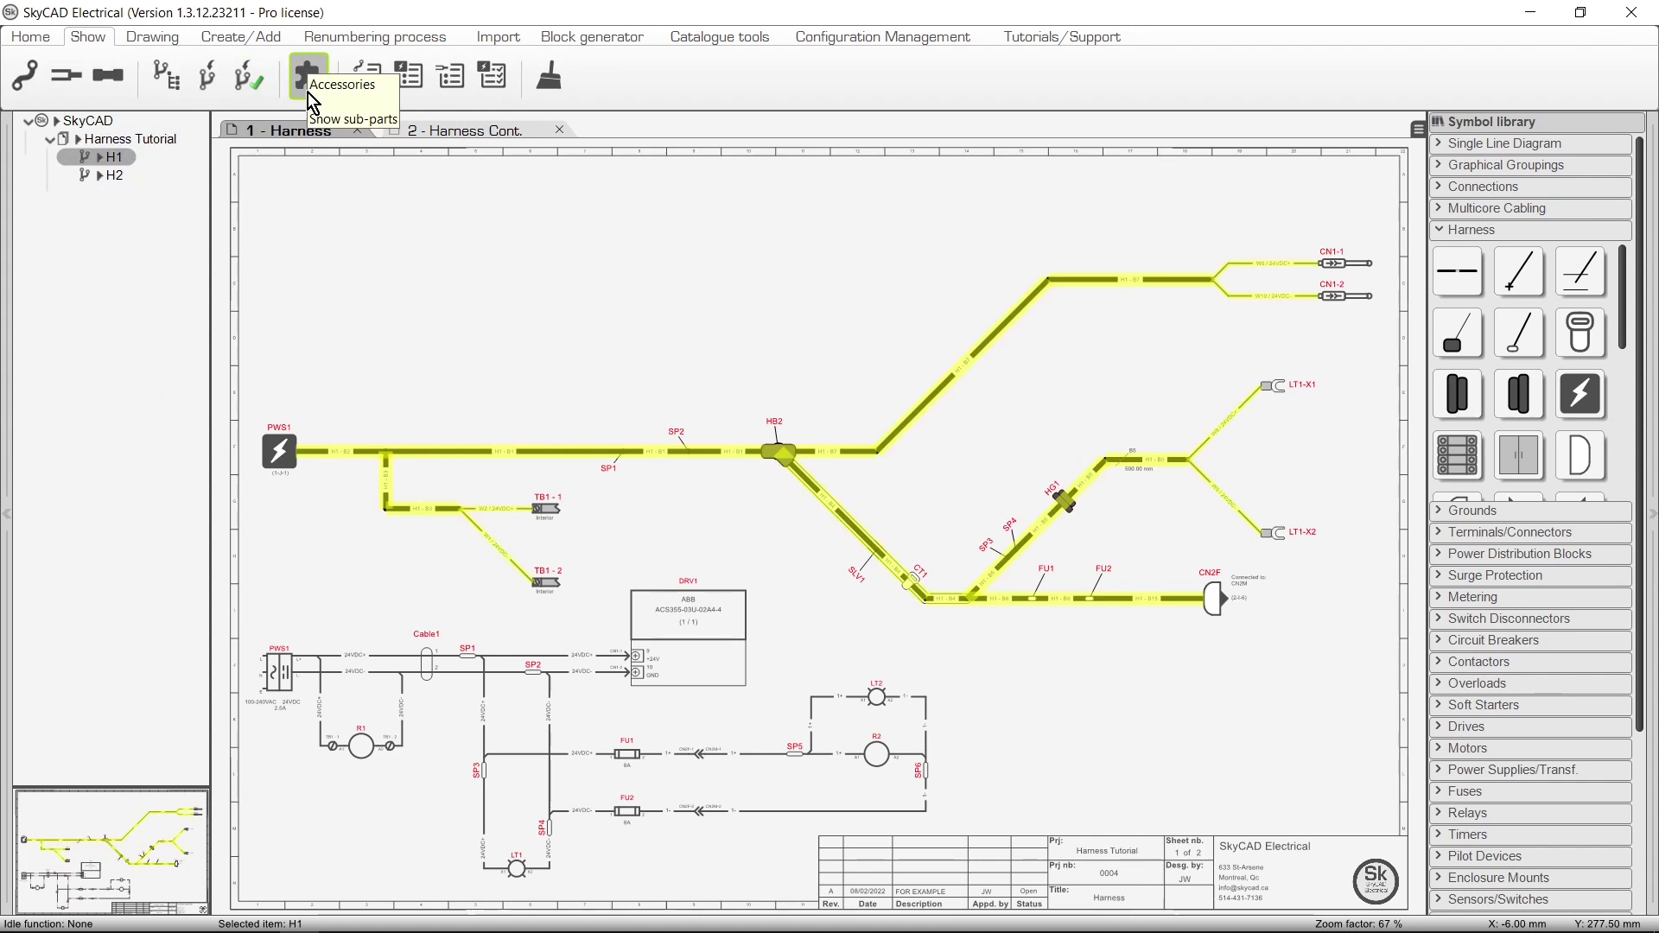
left_click(259, 45)
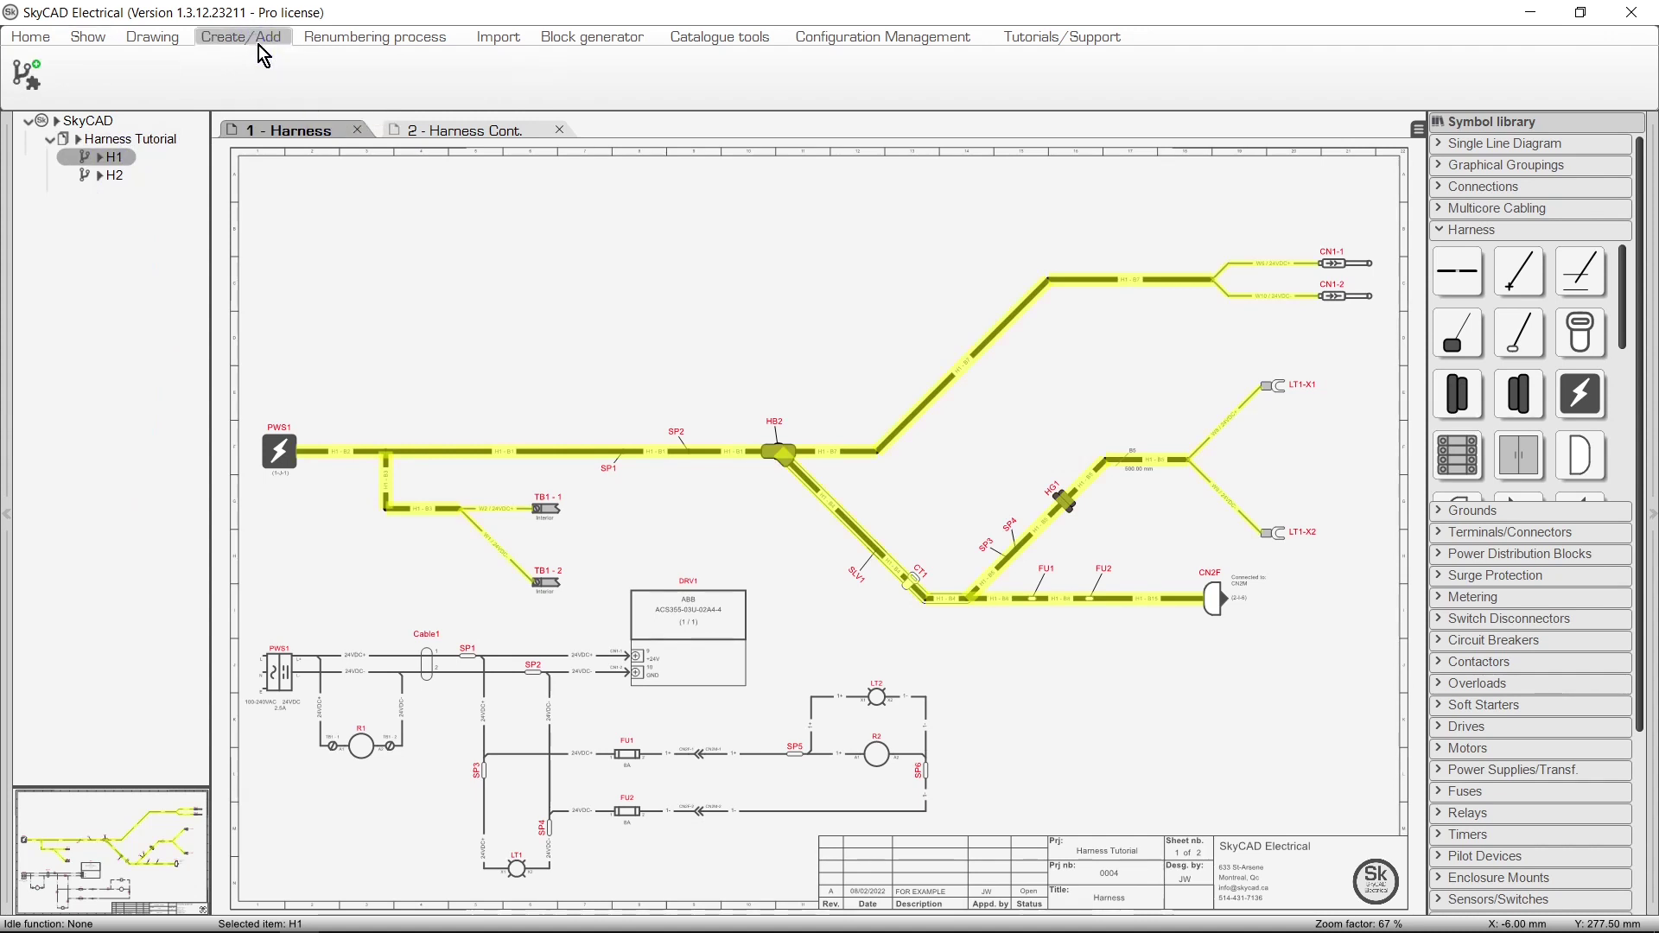
left_click(38, 86)
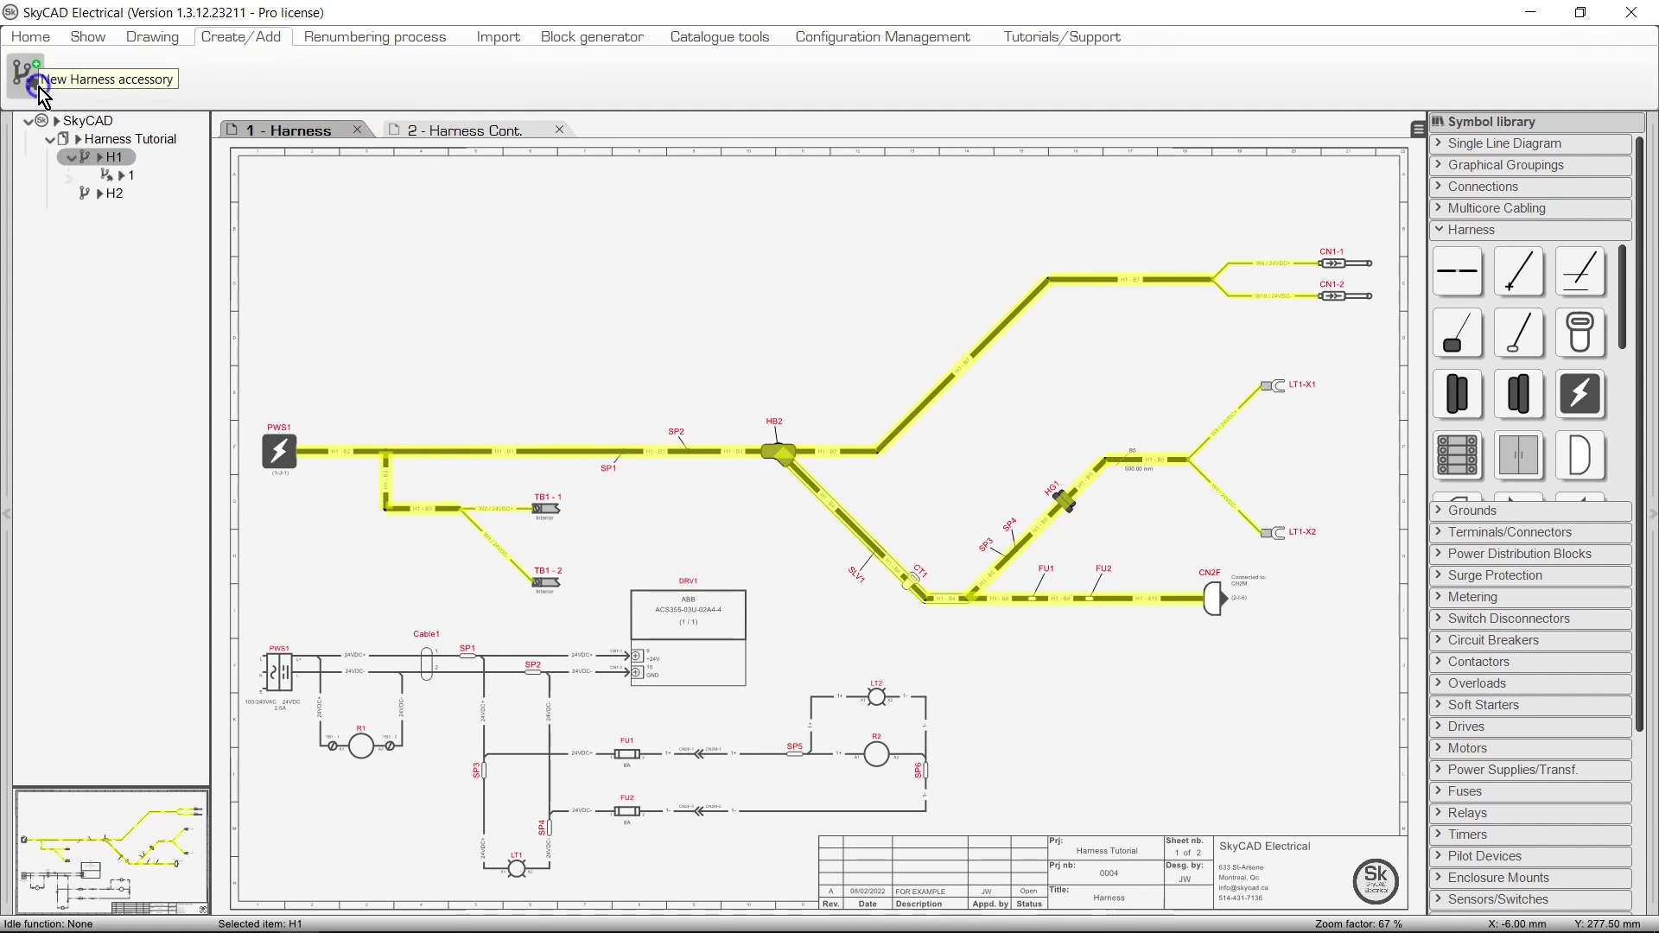
left_click(102, 41)
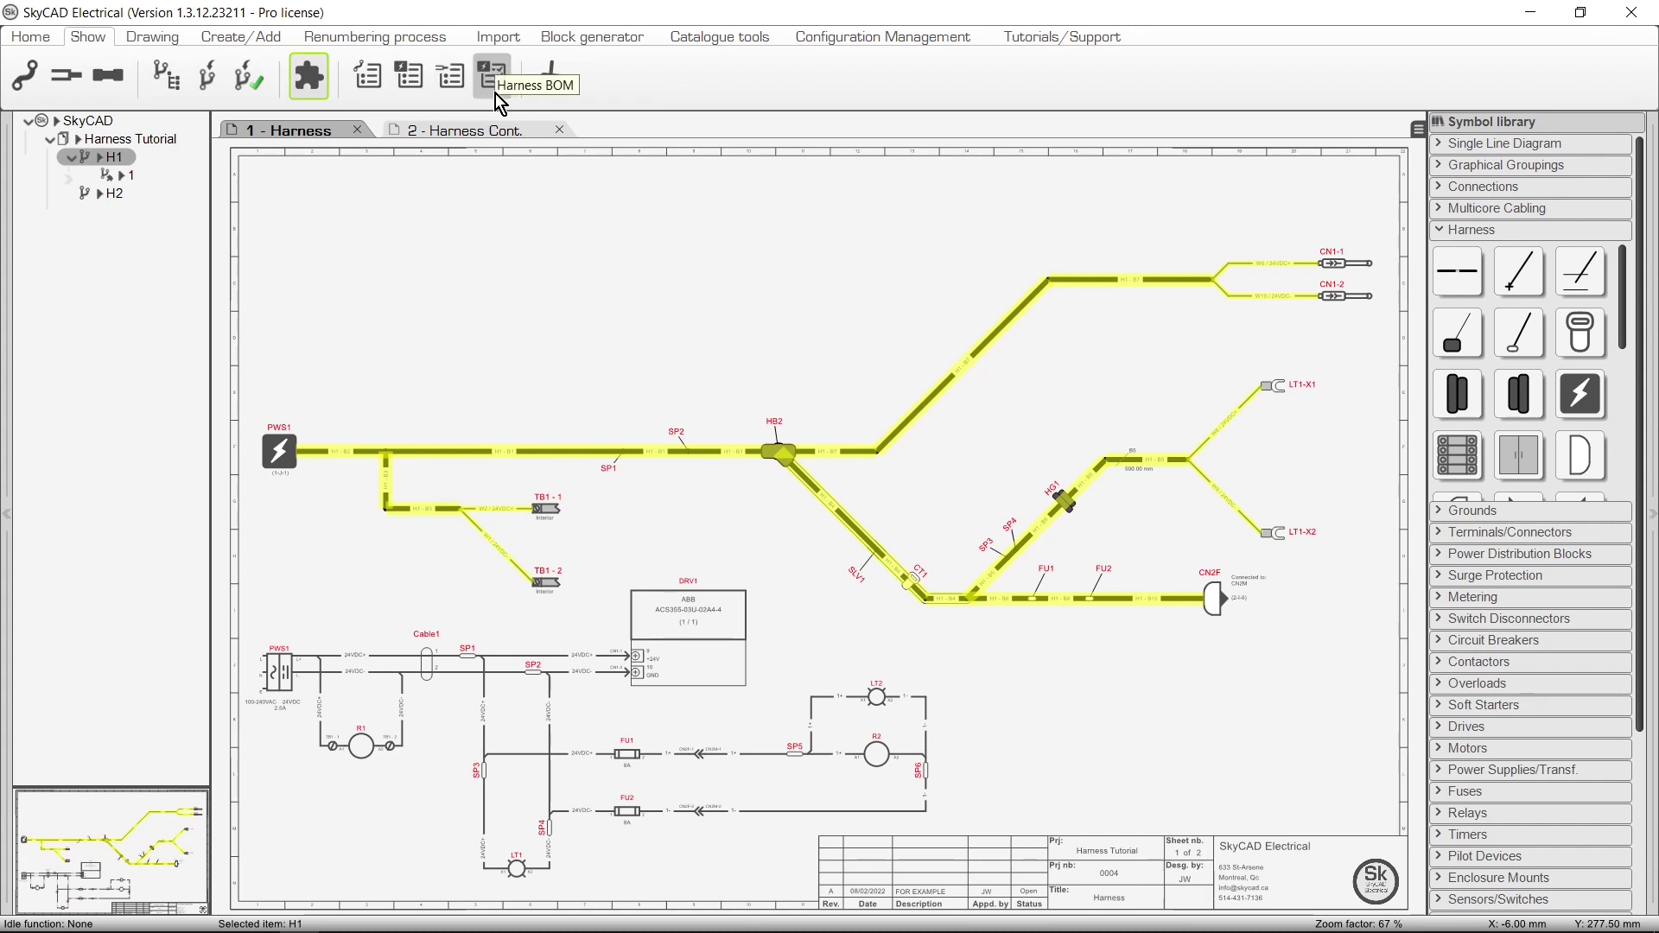
Insert H1's wire list table at the top-left of the 1 - Harness sheet
left_click(450, 95)
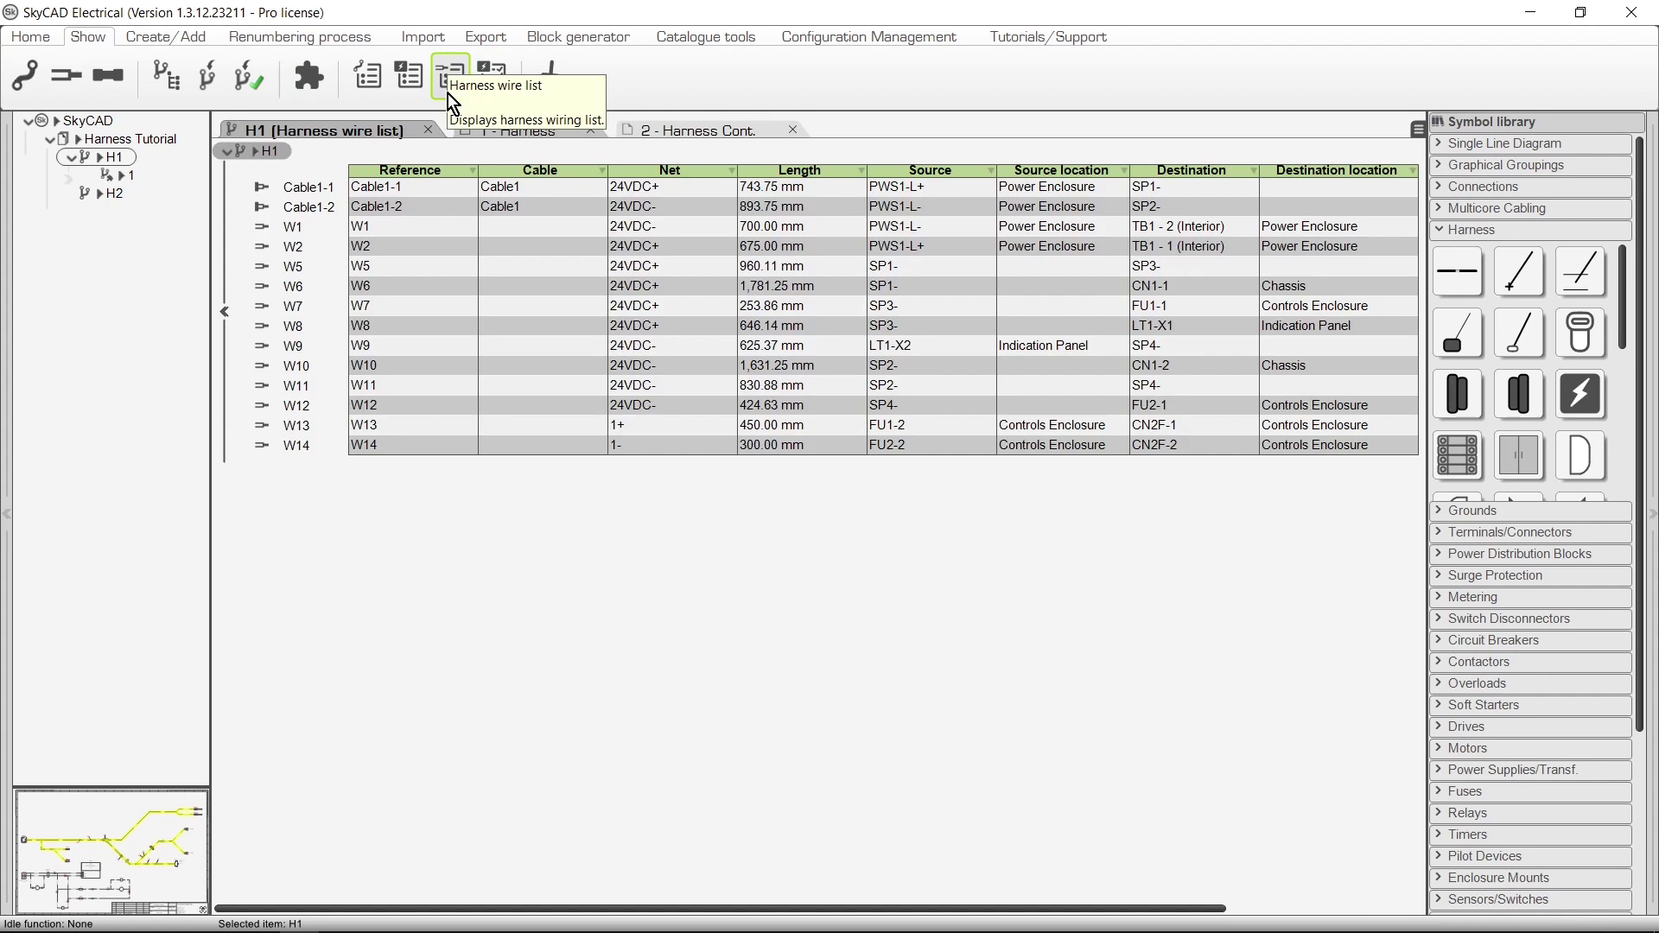
left_click(35, 38)
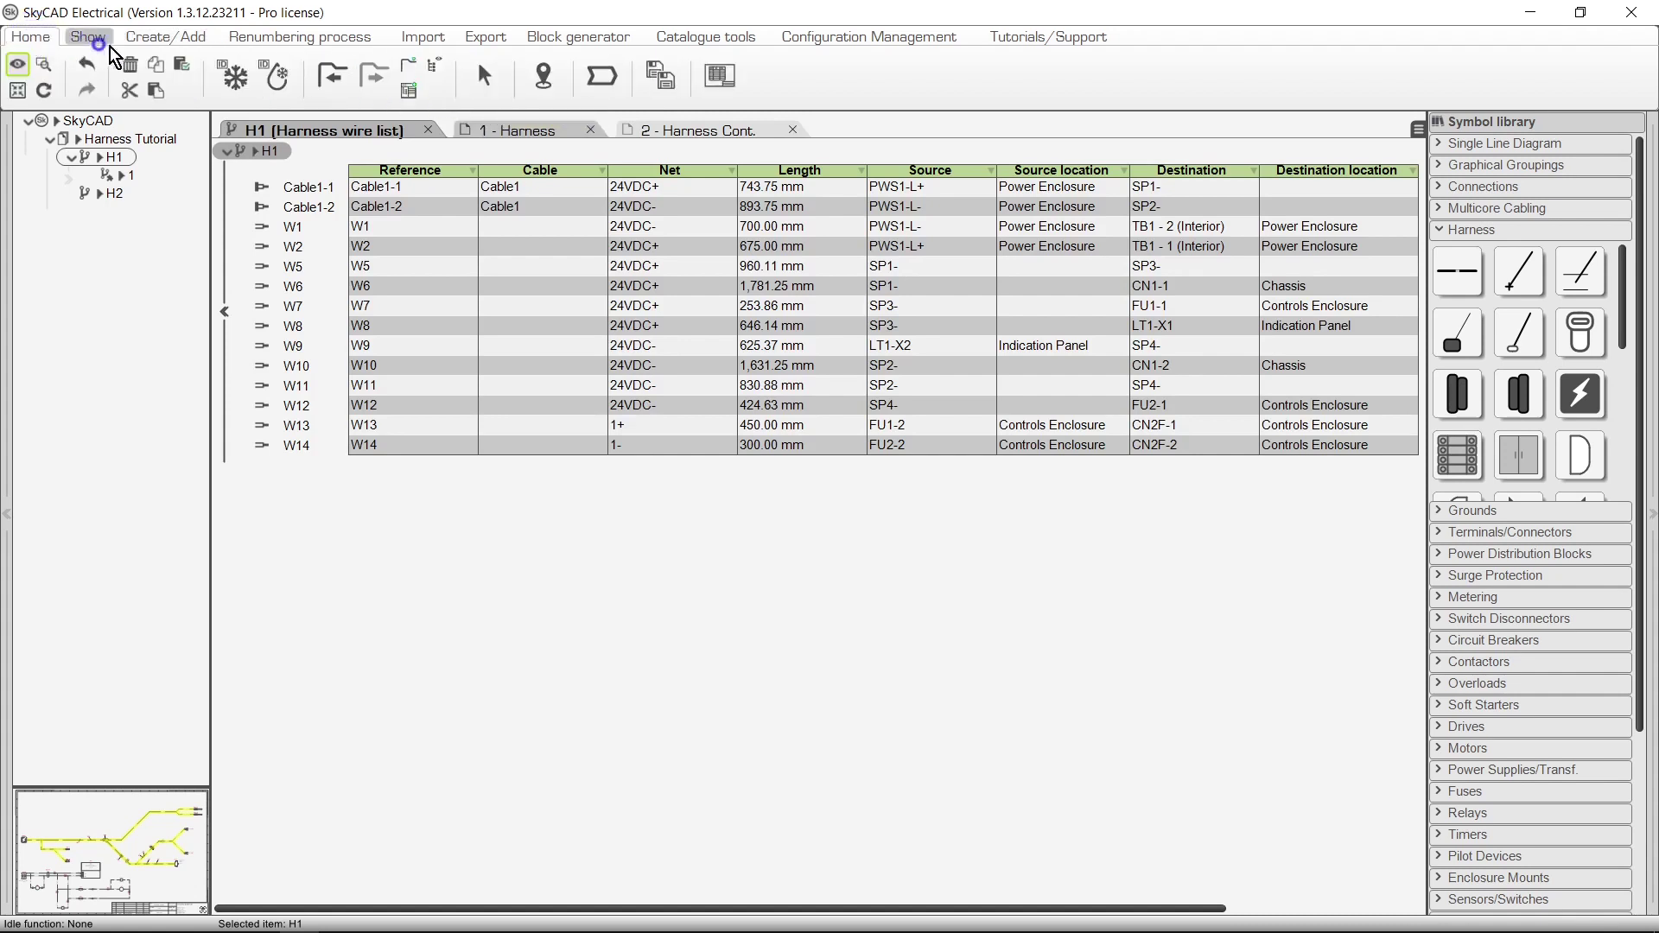
left_click(733, 85)
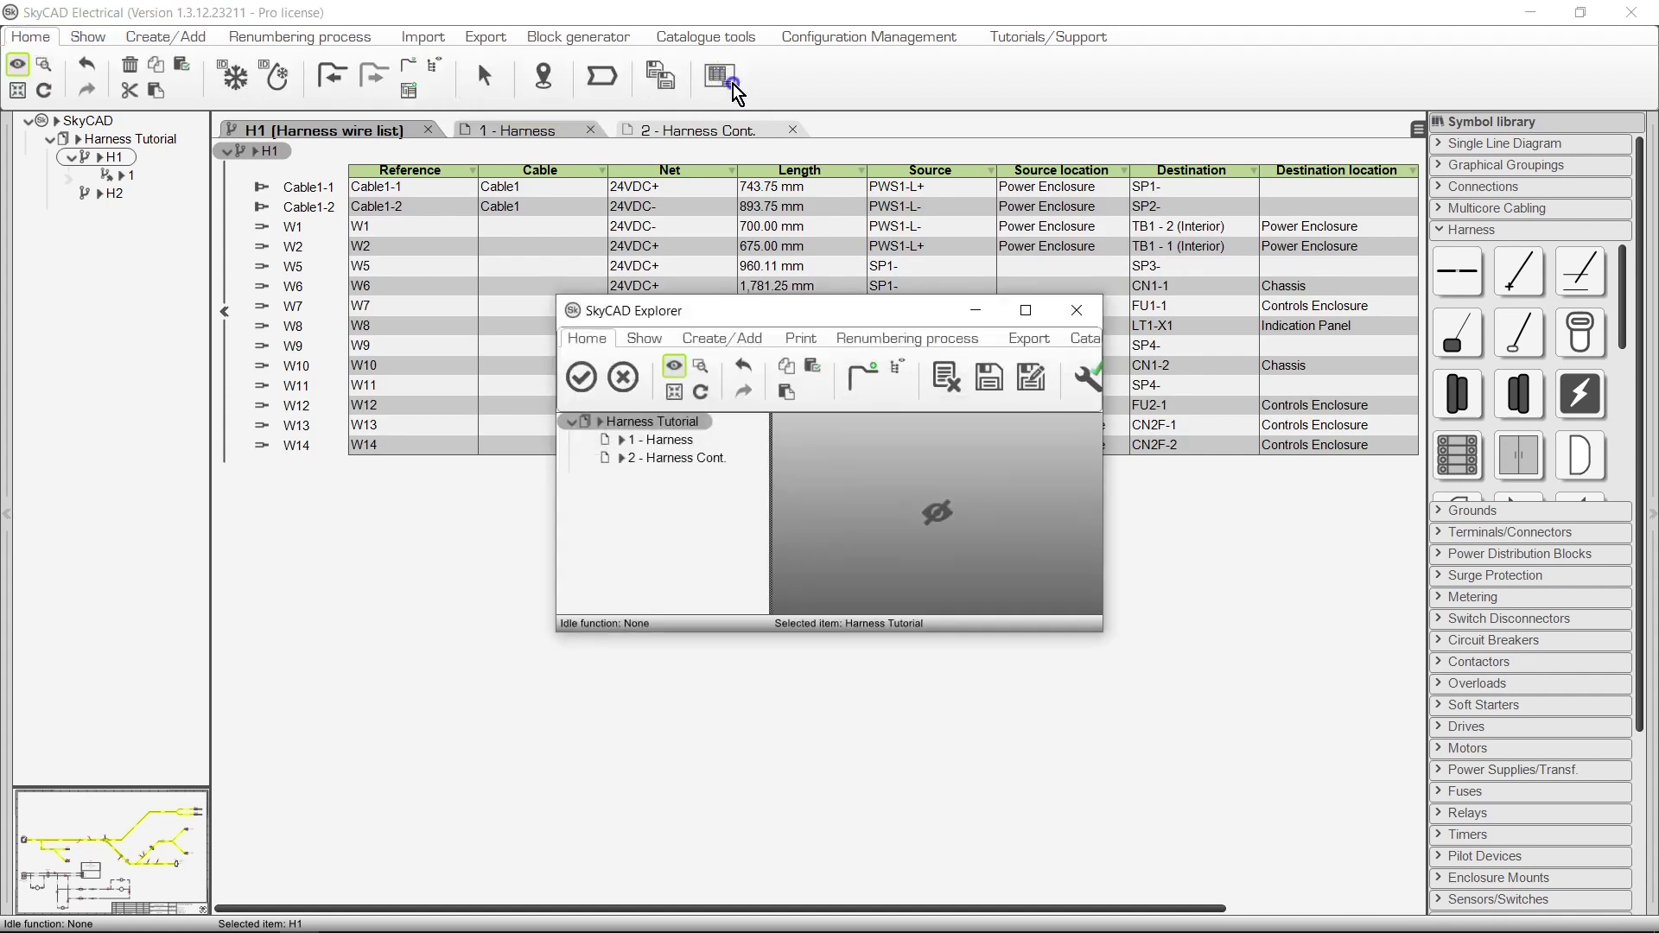
left_click(680, 441)
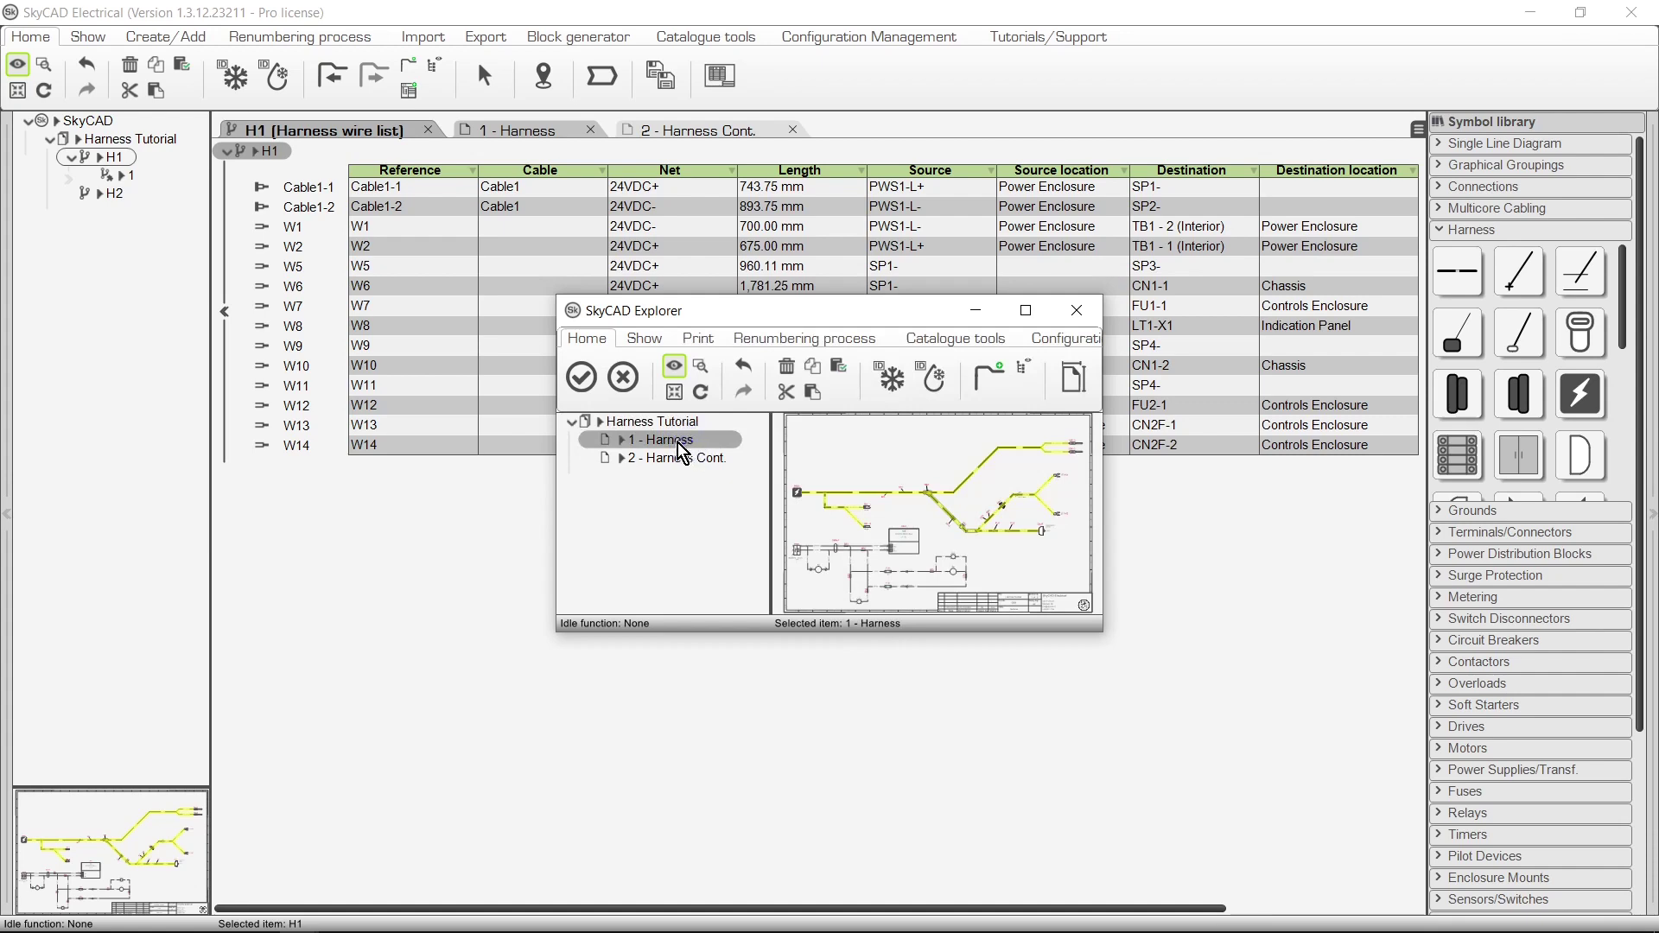
left_click(582, 376)
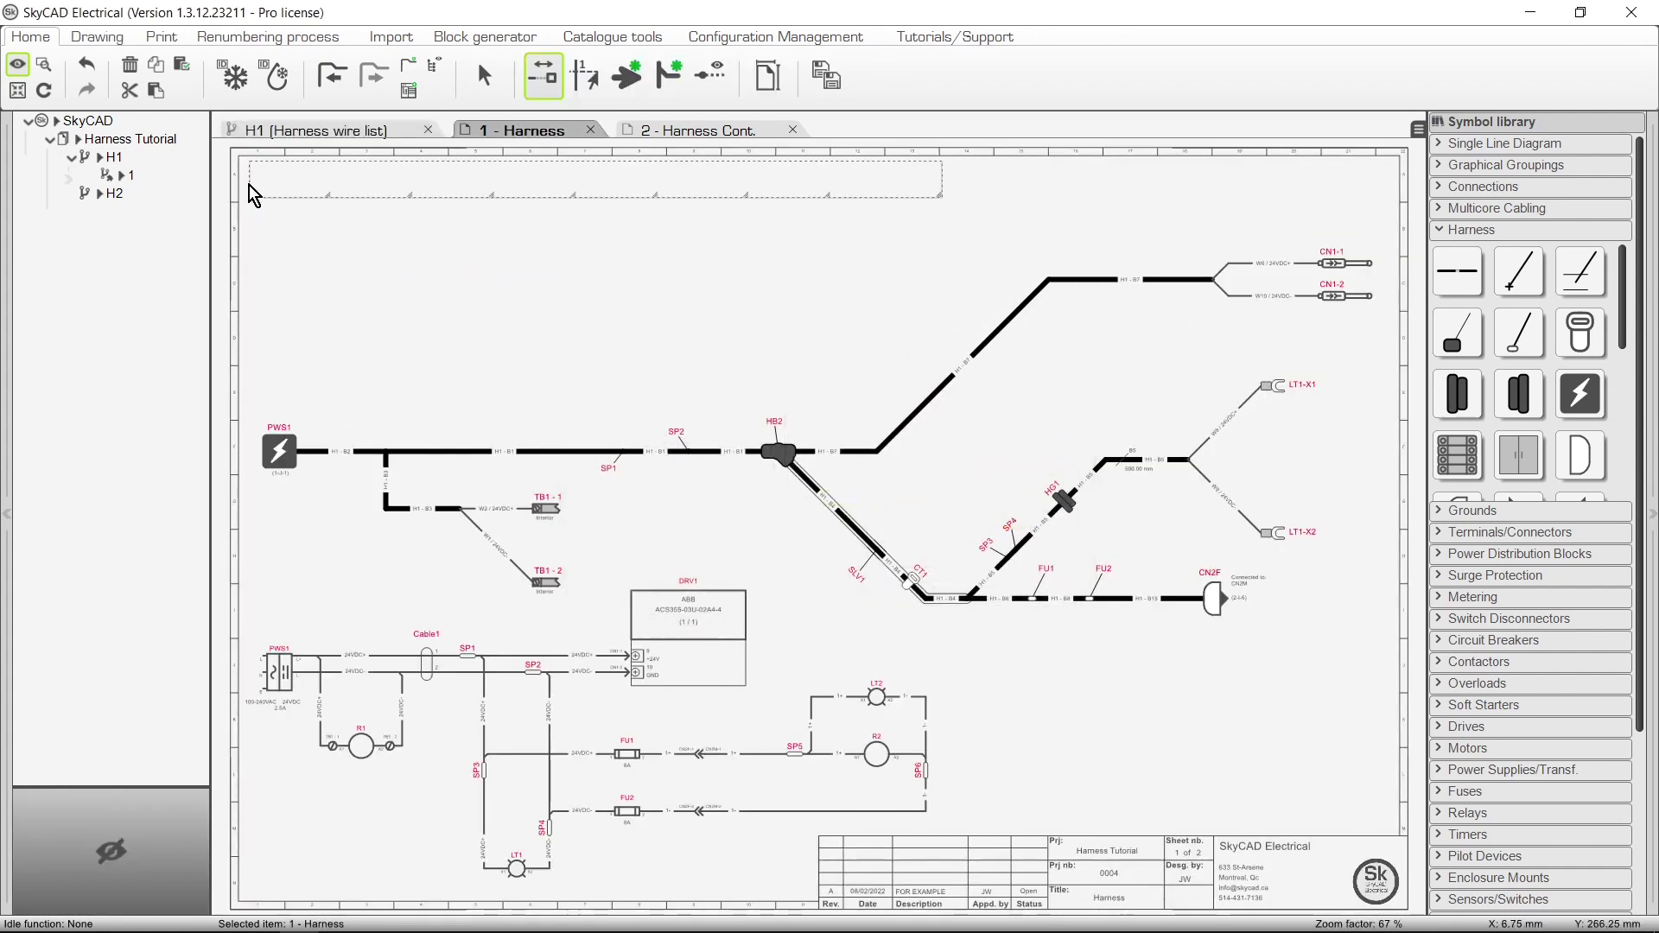
left_click(236, 166)
scroll(236, 162, "up", 3)
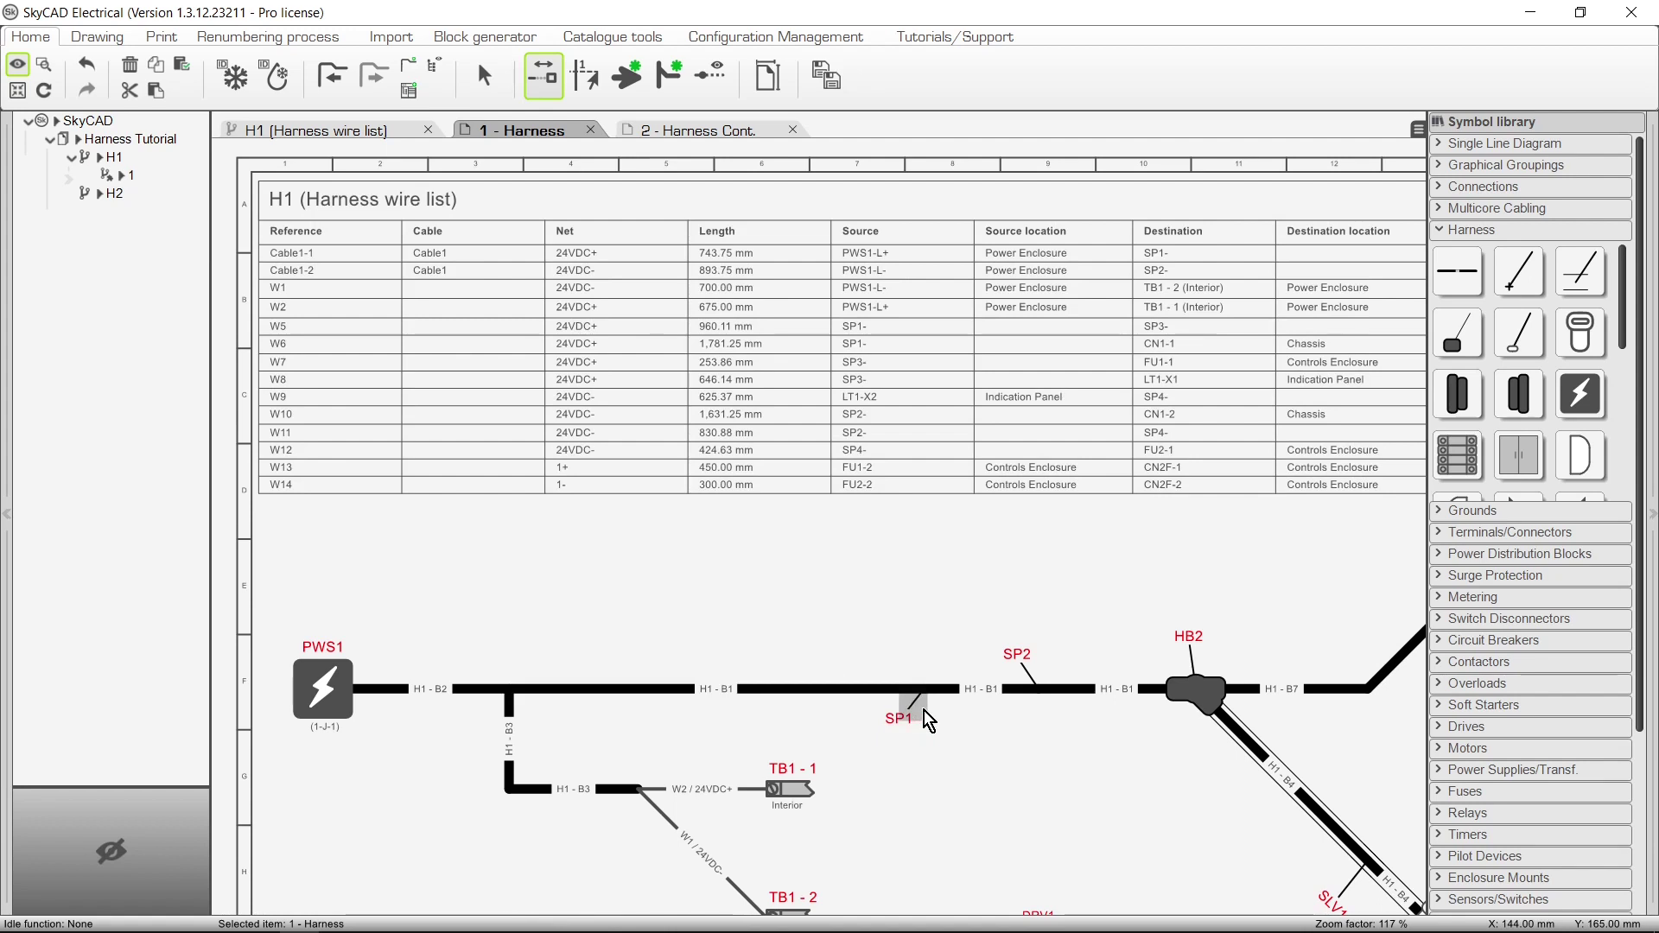
List harness H1's wires and pick out wire W6 on the drawing
left_click(119, 157)
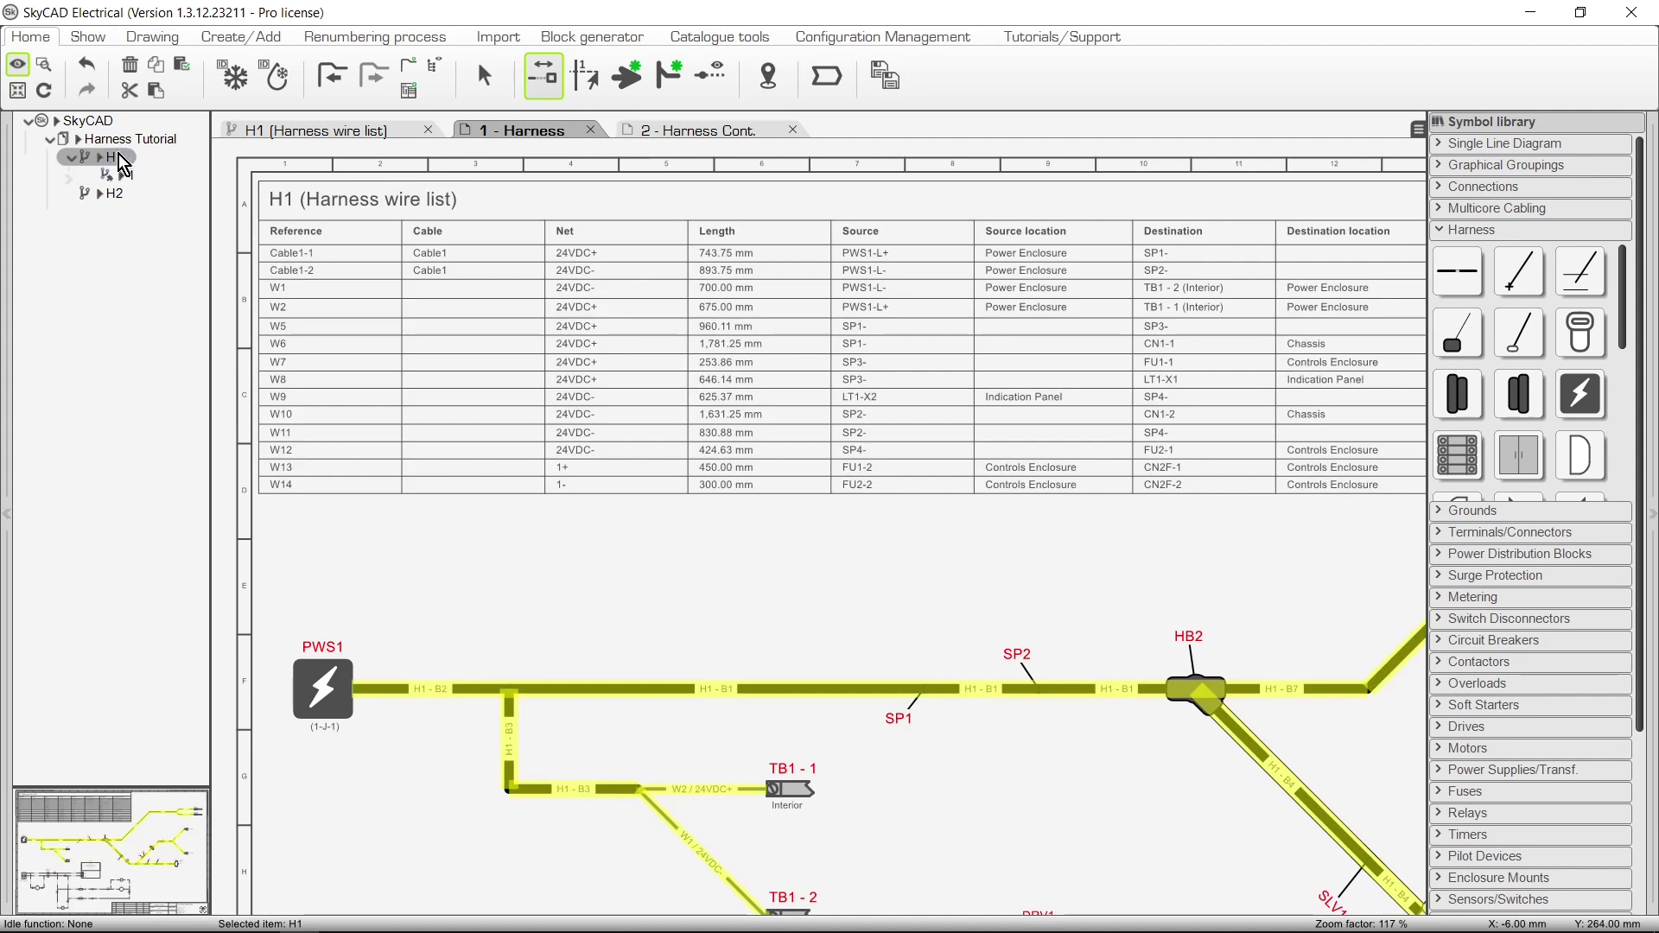
left_click(90, 38)
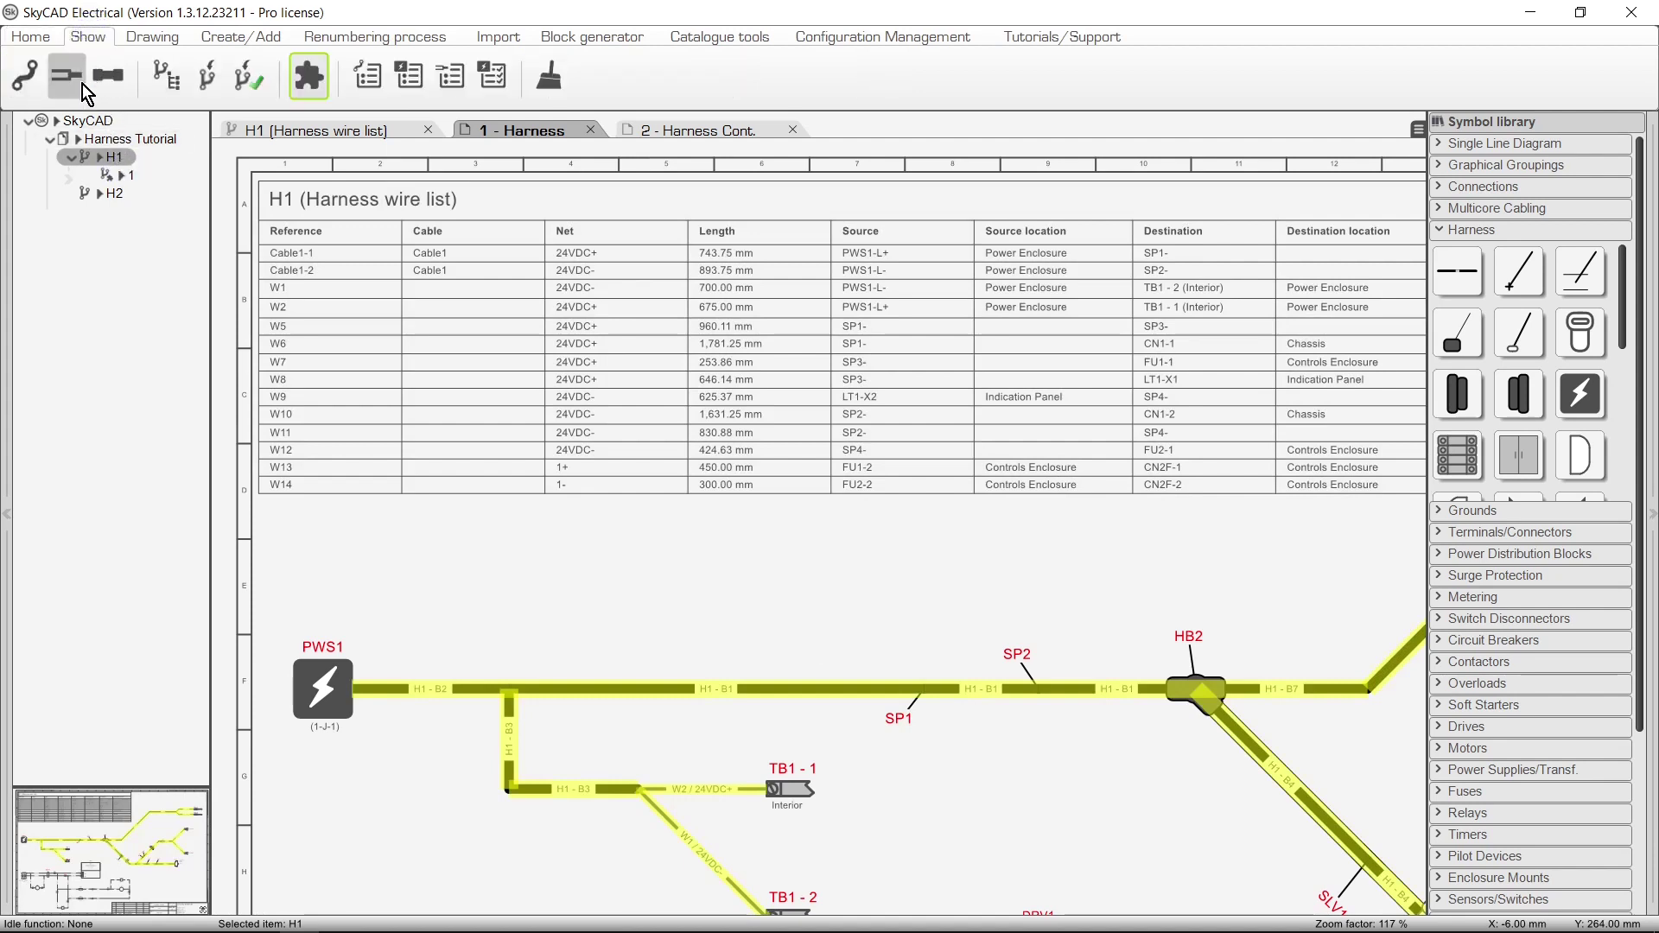
left_click(81, 85)
left_click(143, 264)
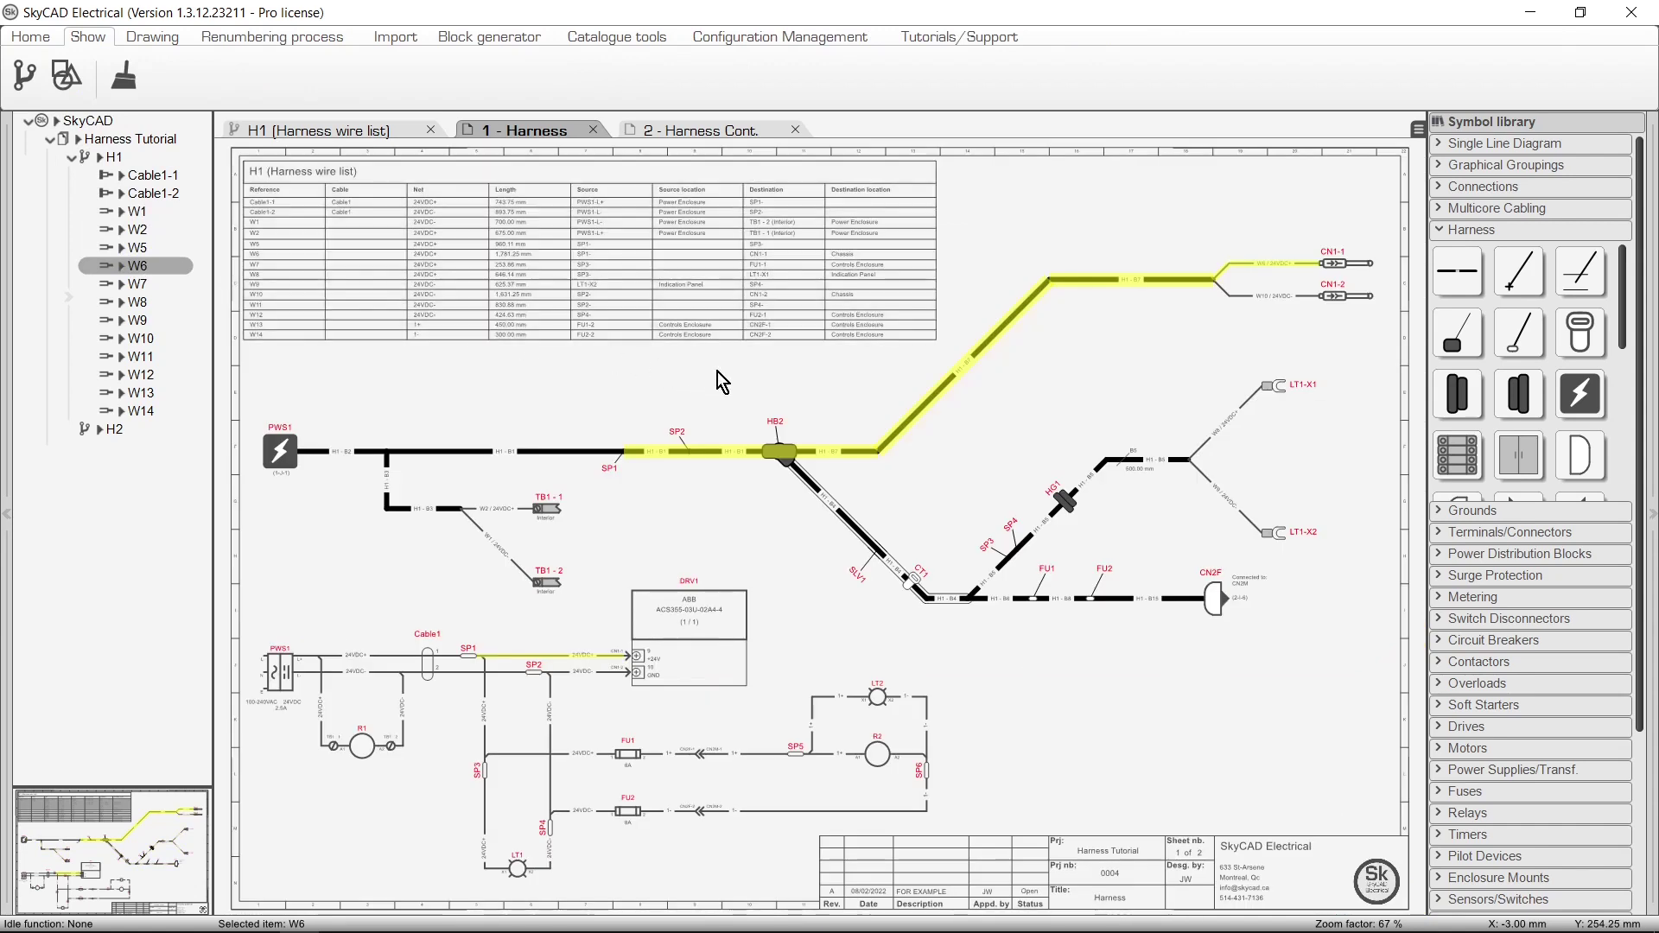
Bring wire W6's route and splice SP1 into view, and show W6's current 1,781.25 mm length
scroll(743, 380, "up", 3)
middle_click_drag(688, 387, 635, 460)
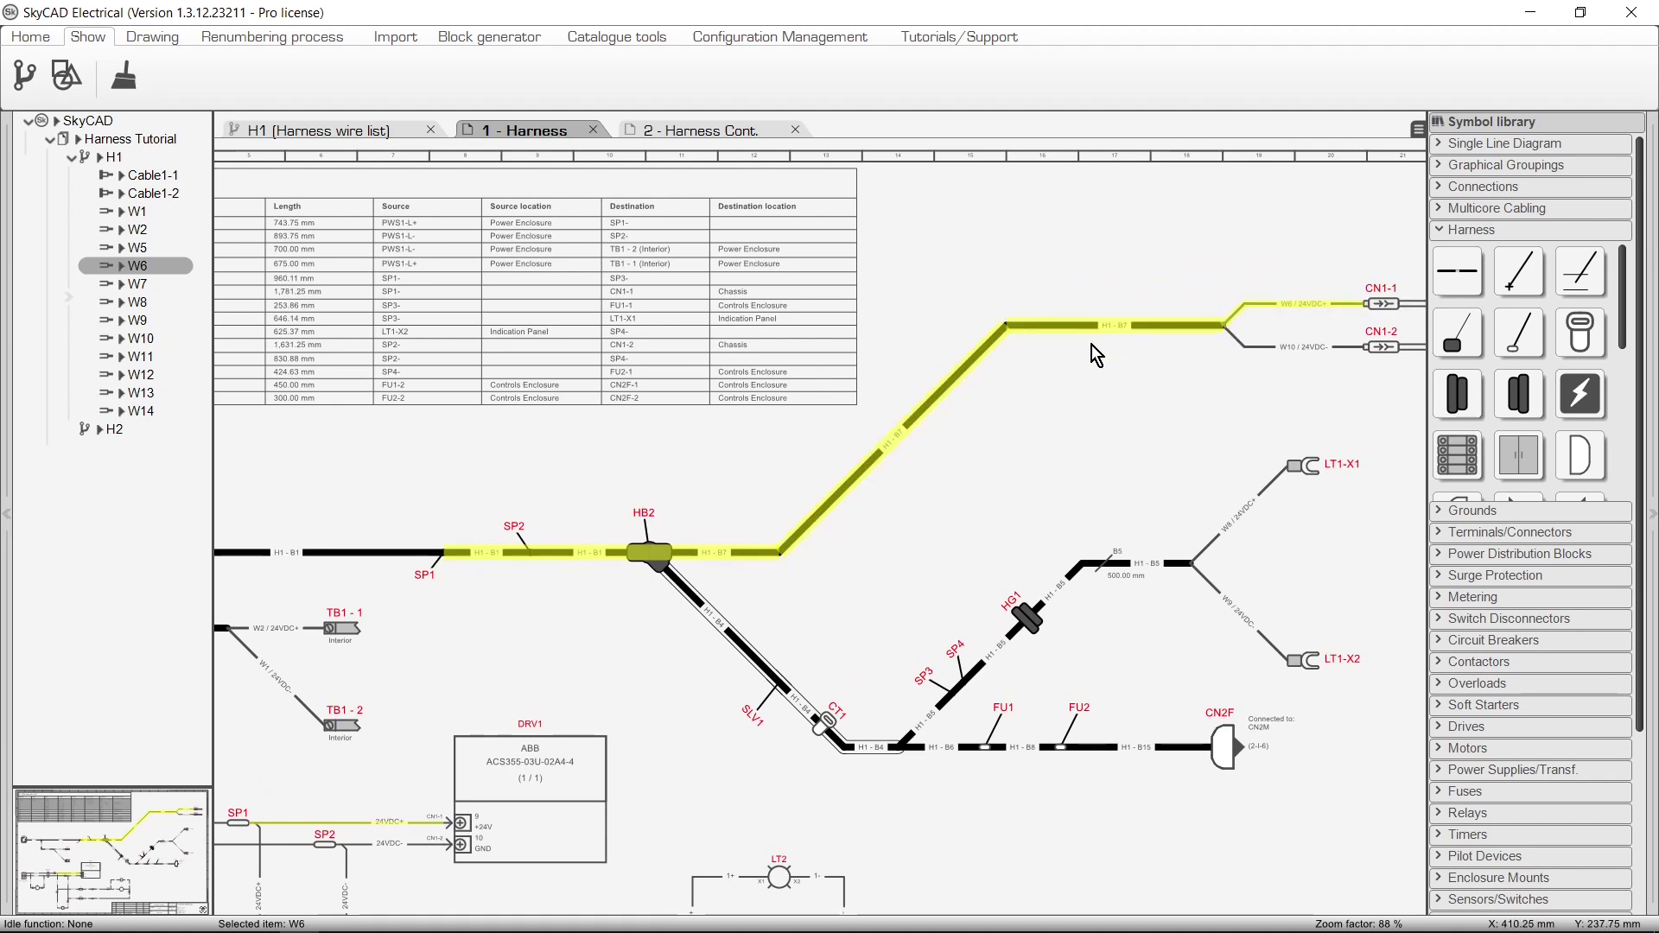
scroll(1092, 344, "up", 3)
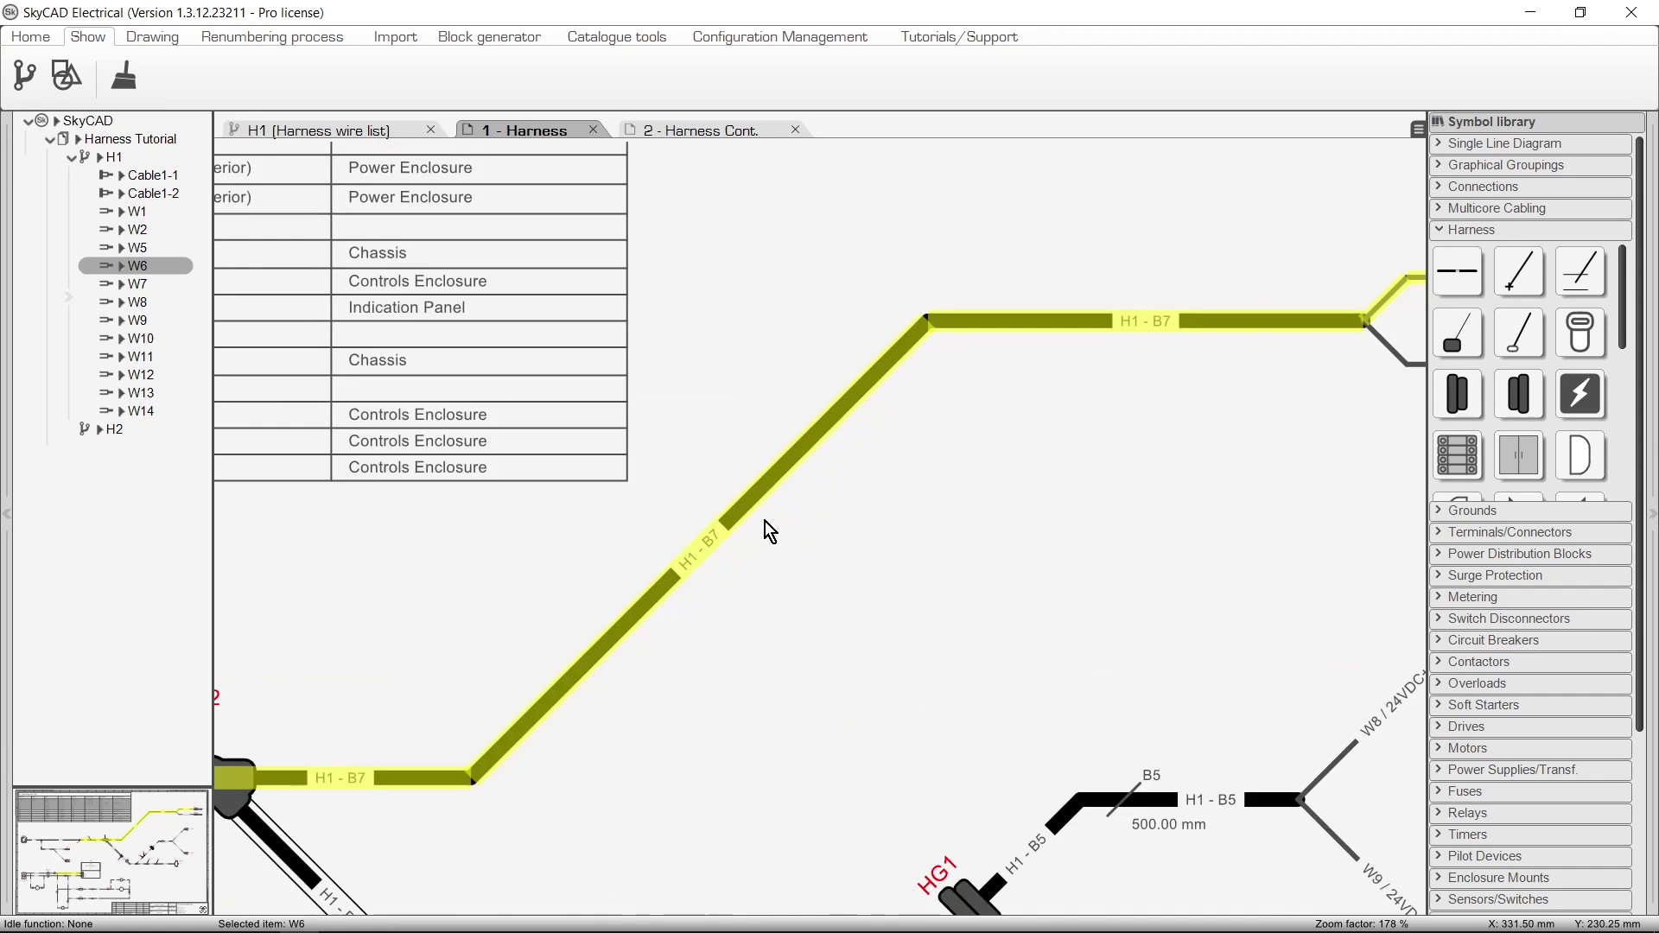
middle_click_drag(397, 715, 1283, 558)
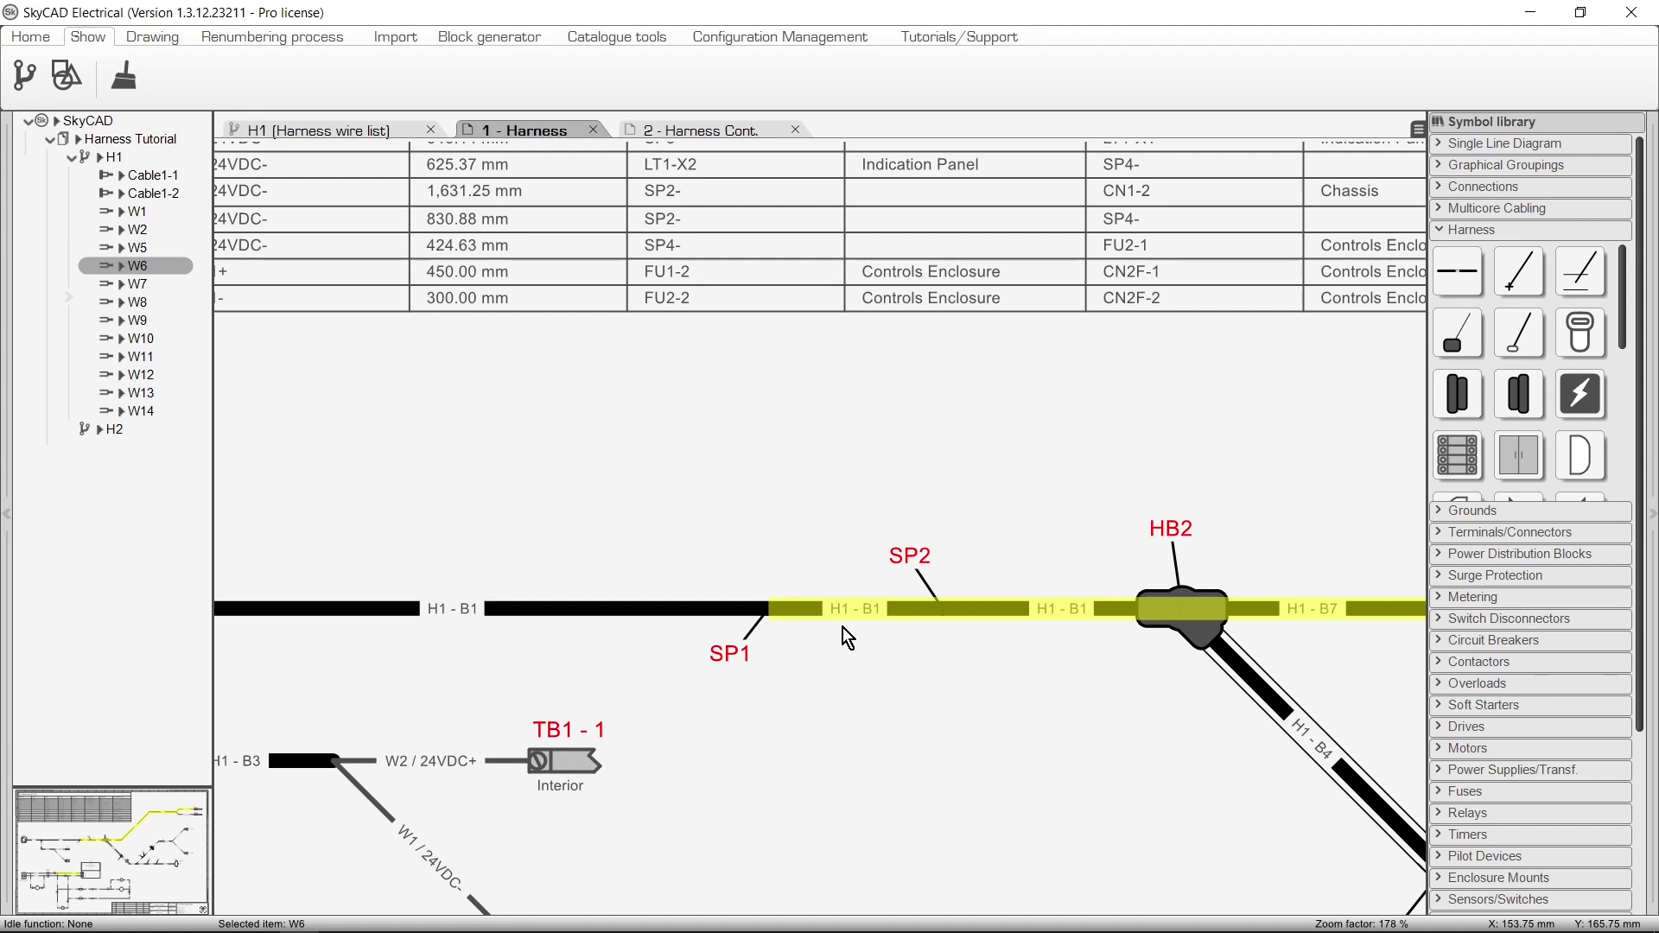
left_click(121, 267)
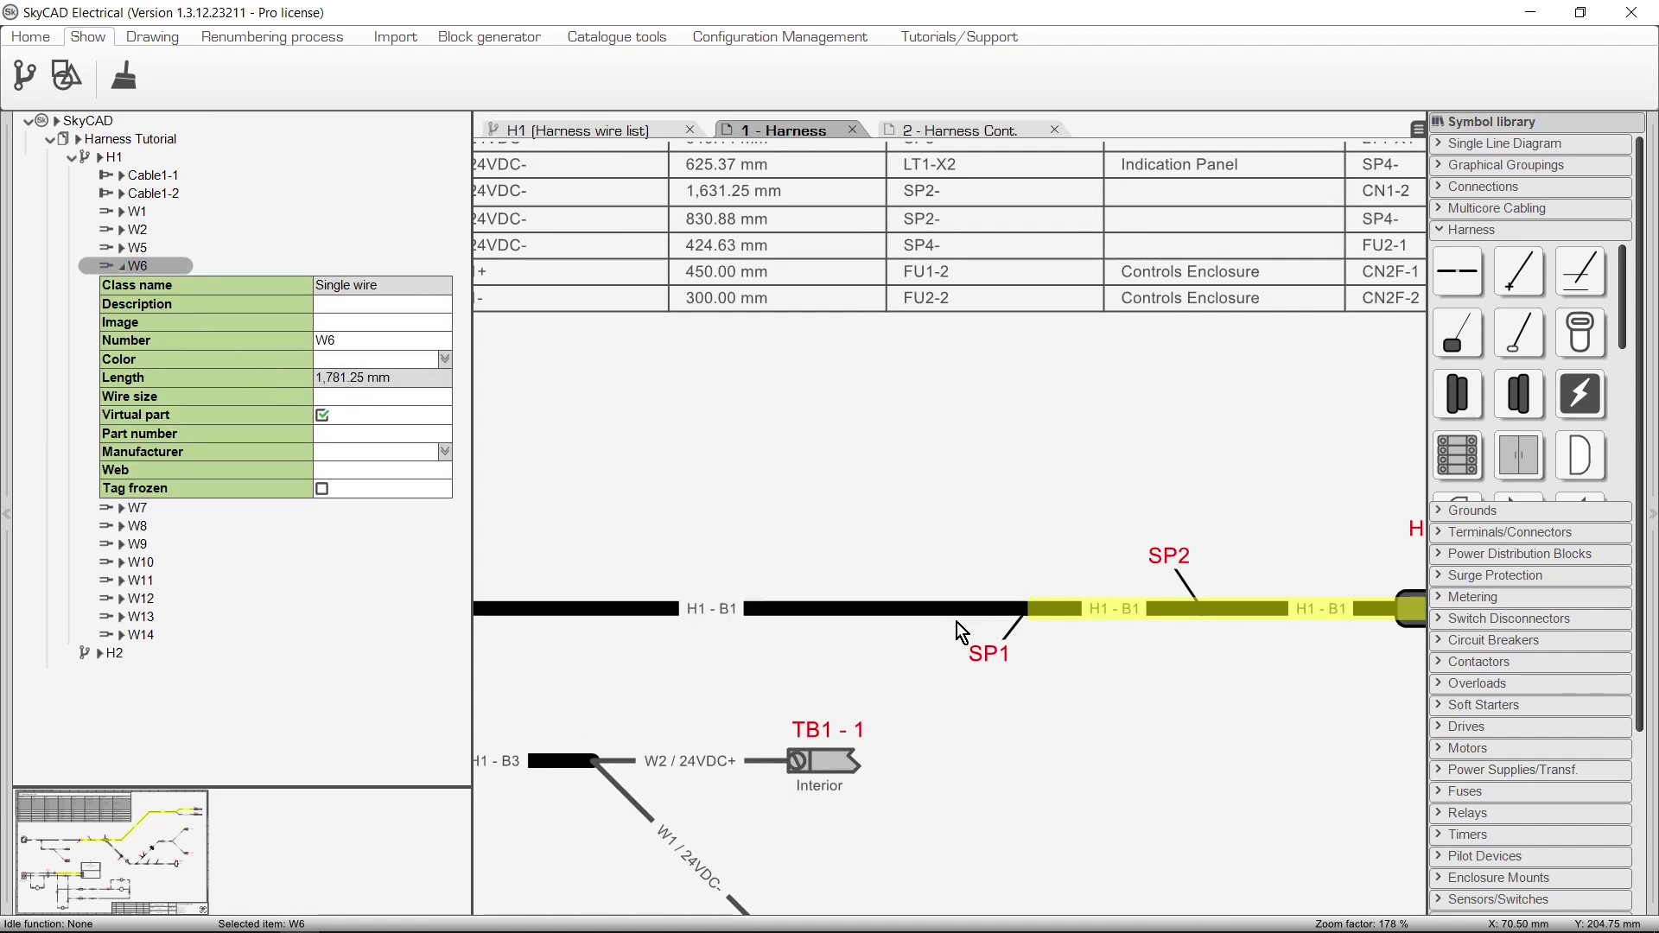
Slide SP1 left along branch H1-B1 and update lengths so W6 reads 1,818.75 mm
left_click(1014, 630)
left_click_drag(1014, 630, 971, 630)
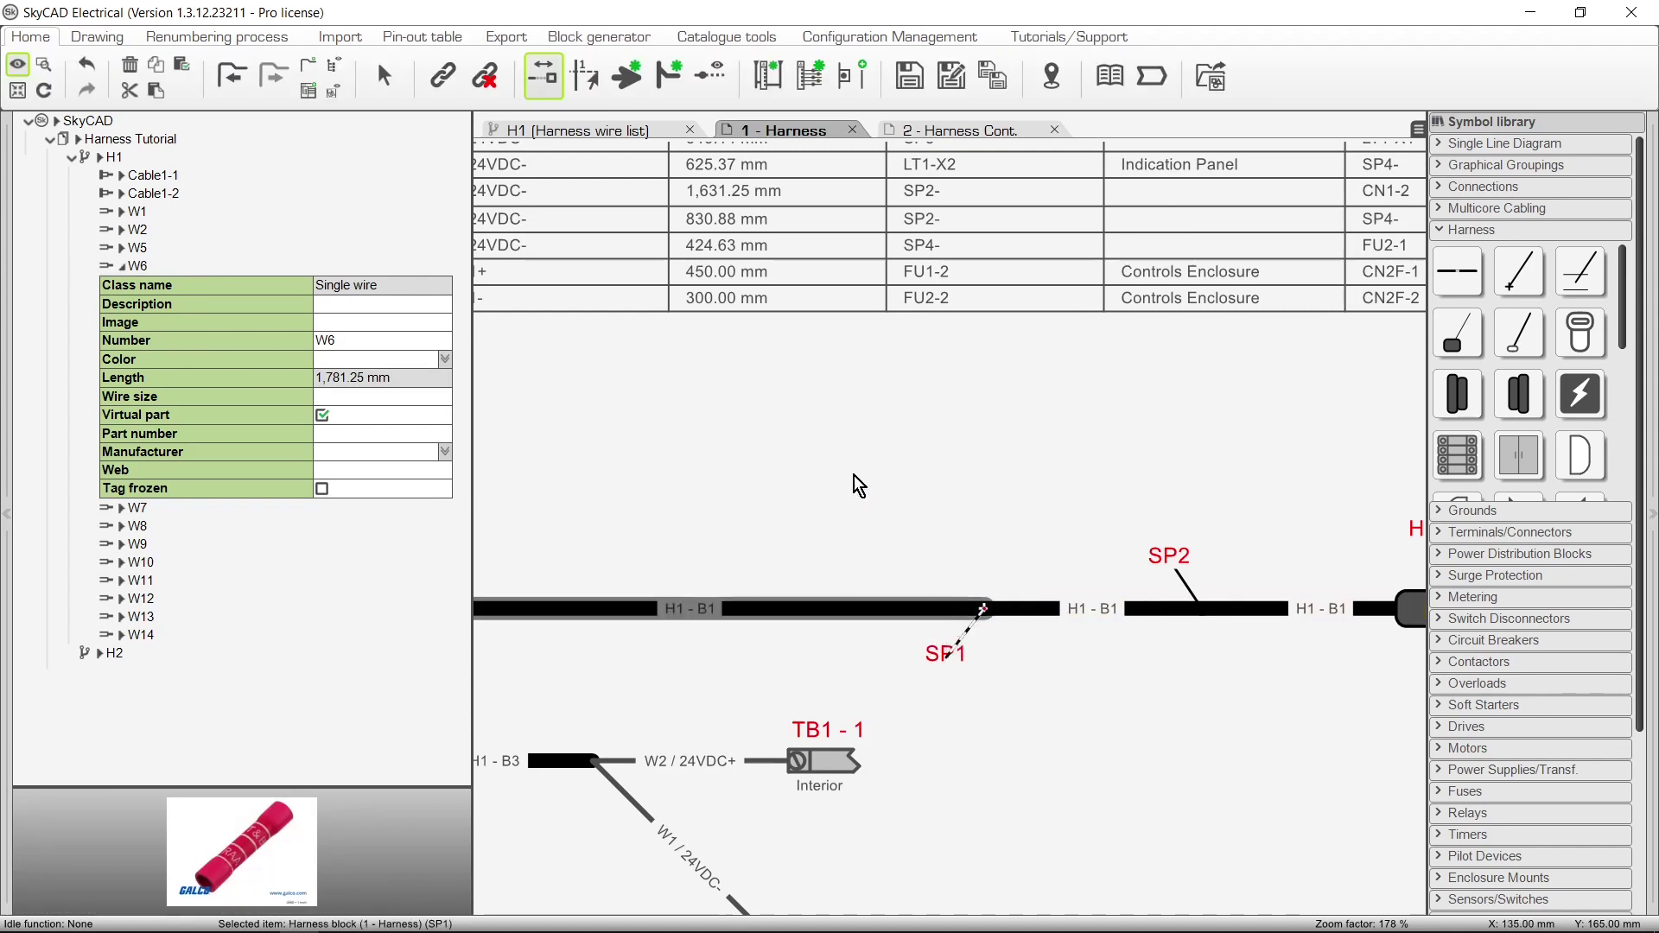
left_click(217, 36)
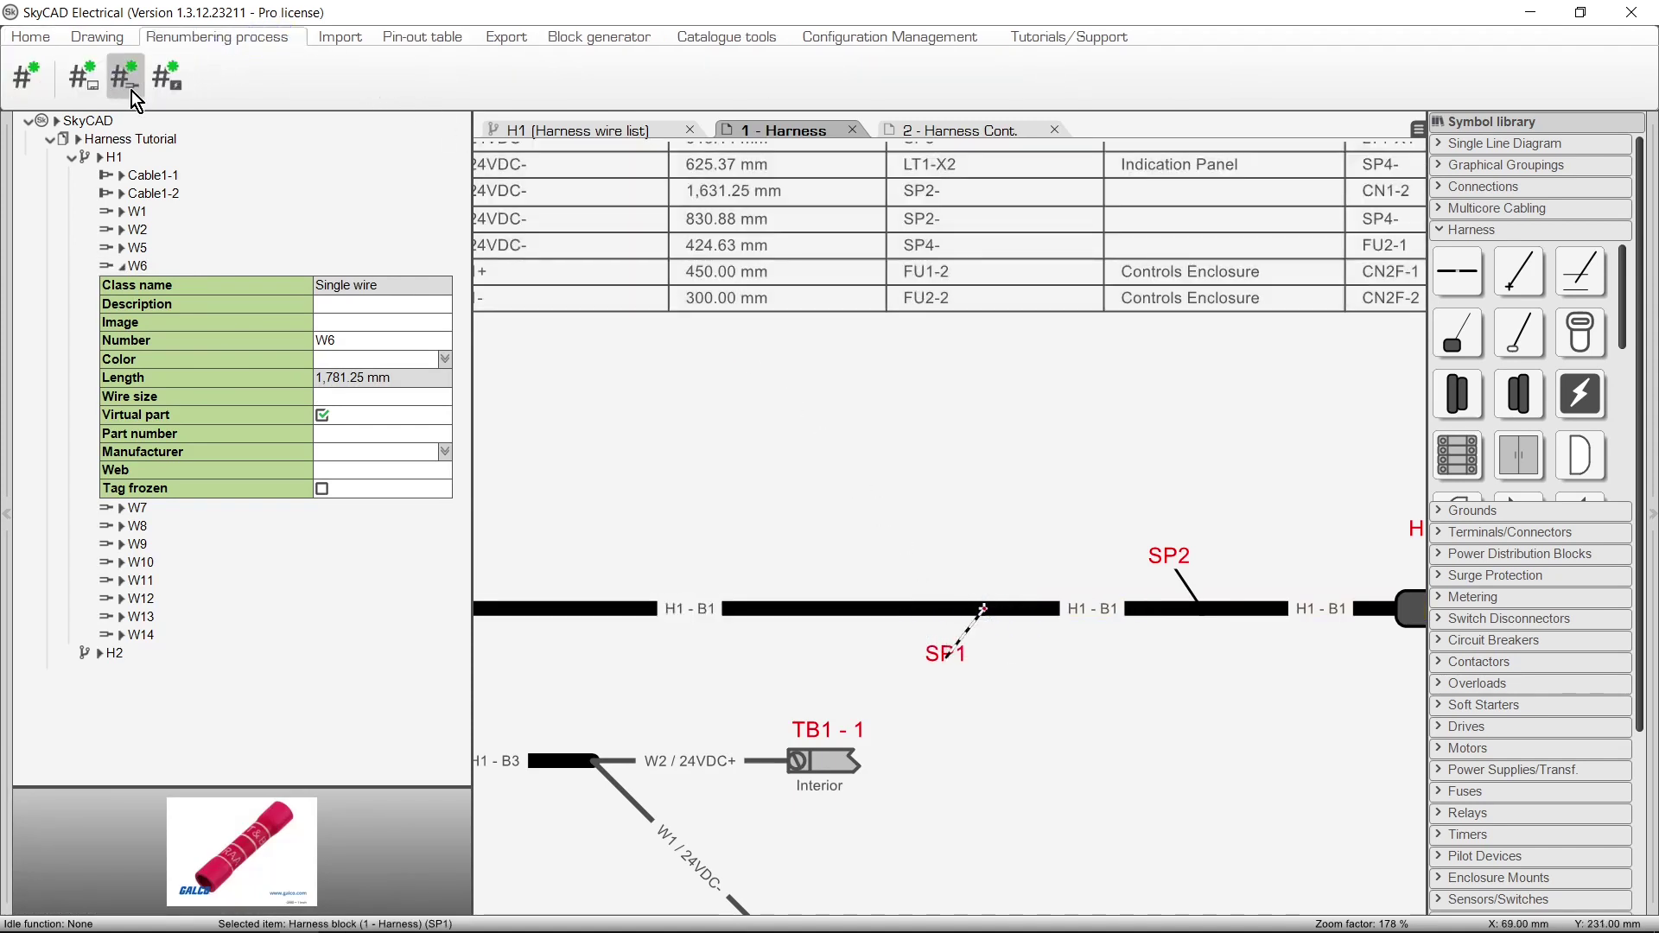
left_click(131, 90)
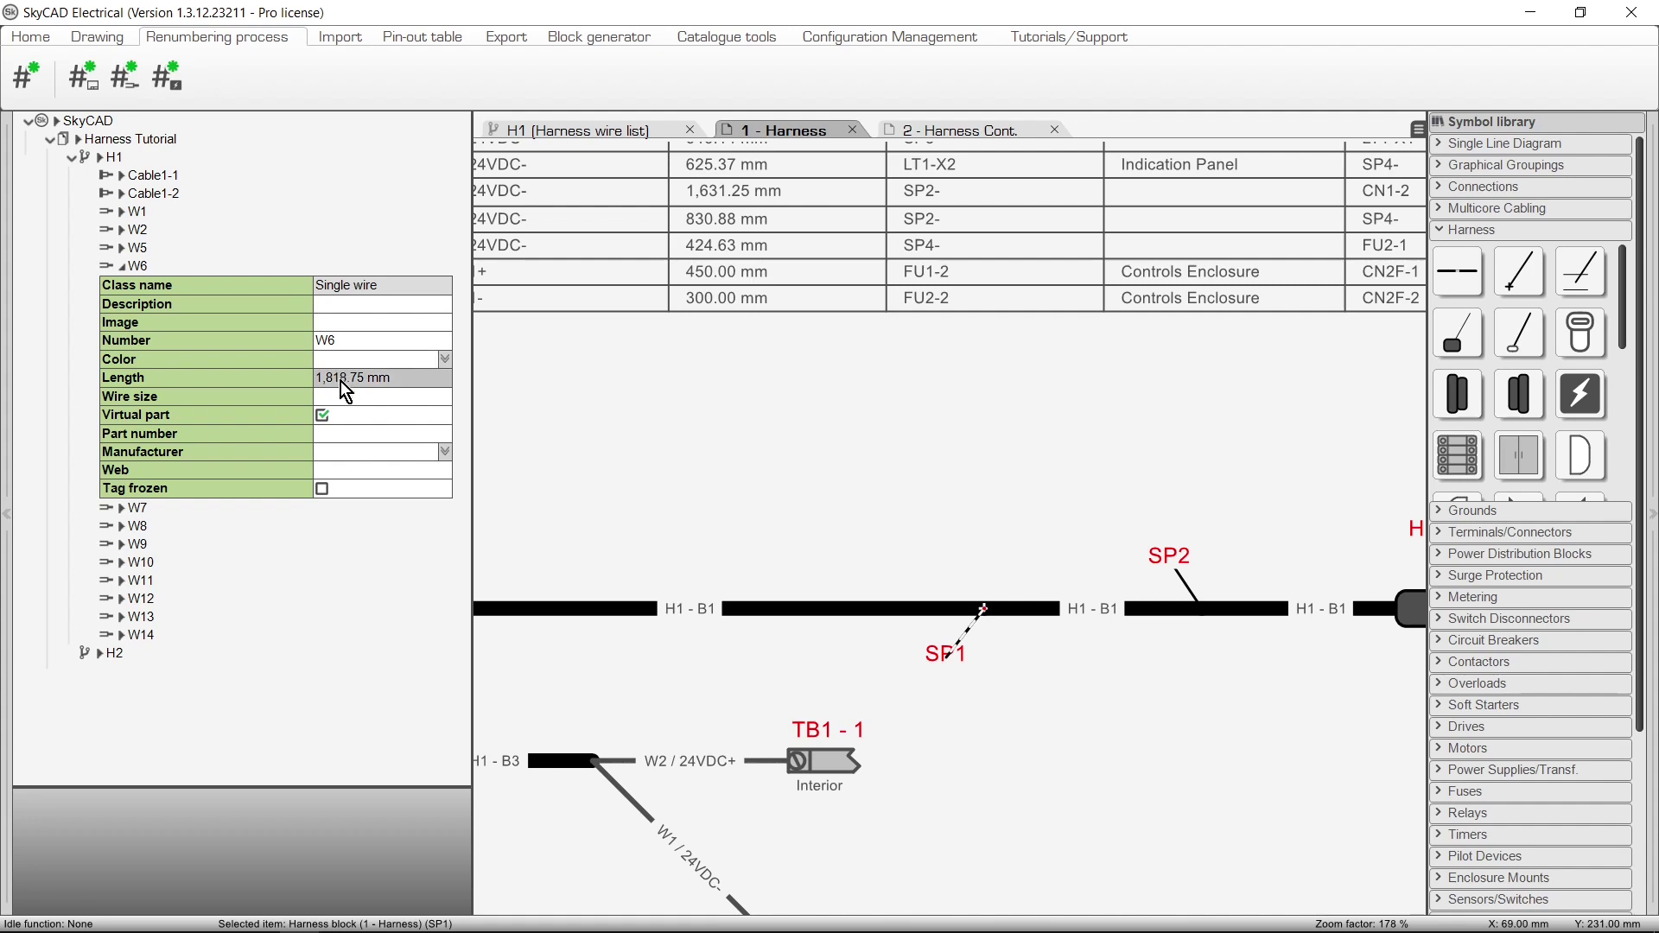
left_click(122, 268)
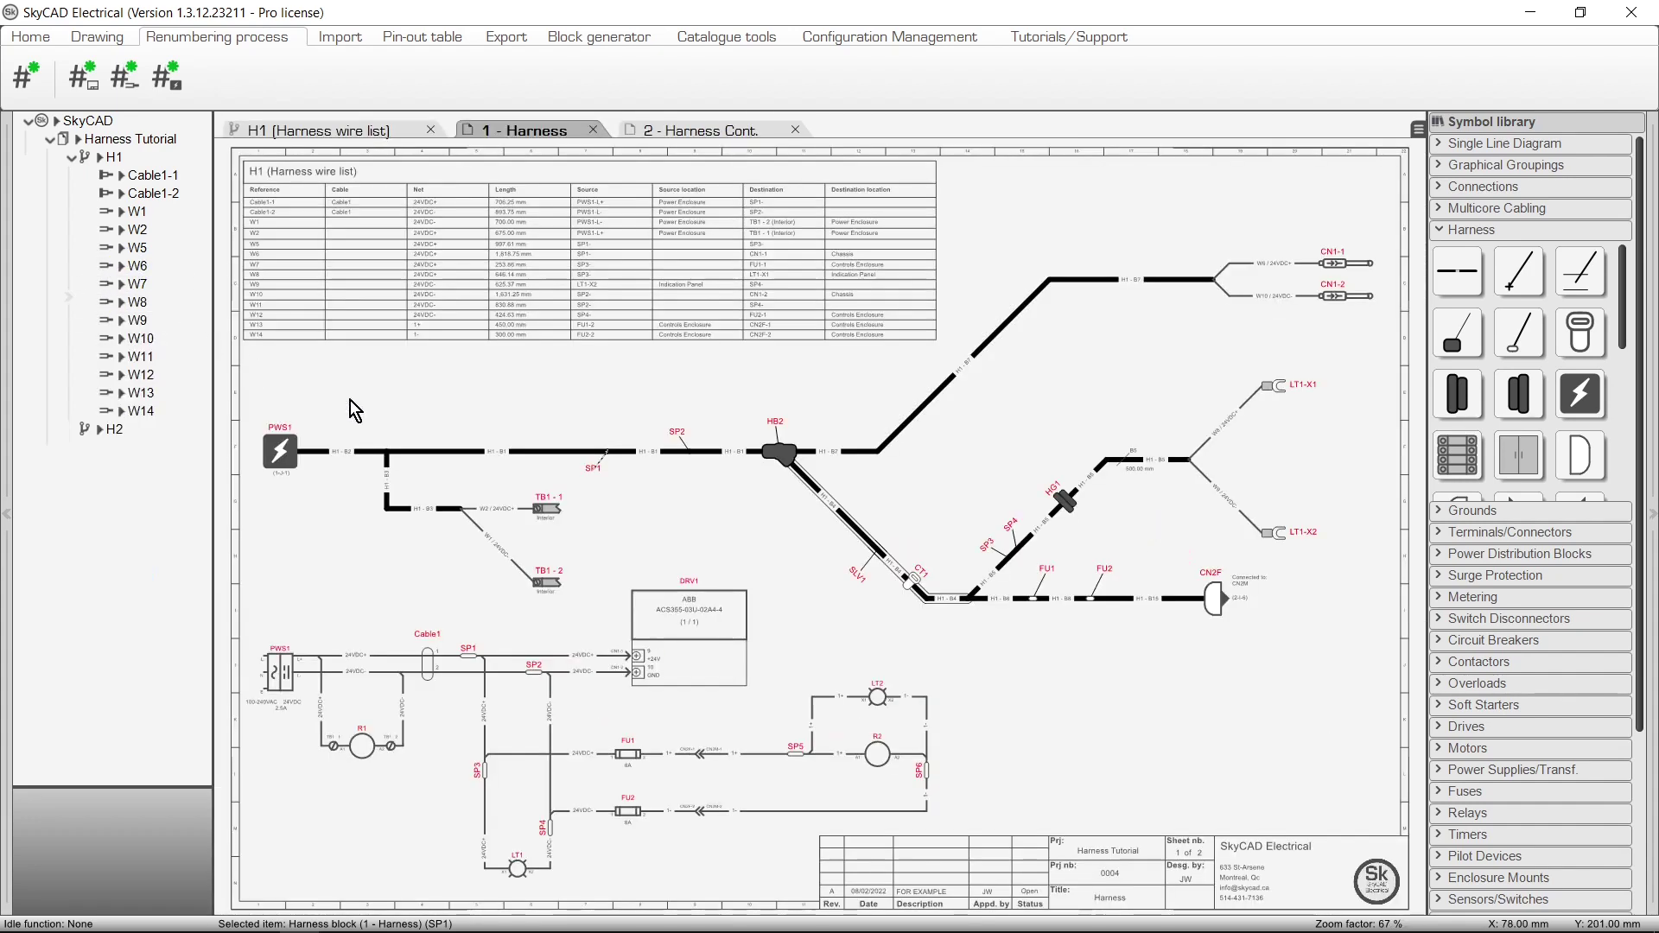
Add a layout representation of connector CN2F just beneath it on the 1 - Harness sheet
left_click(1218, 609)
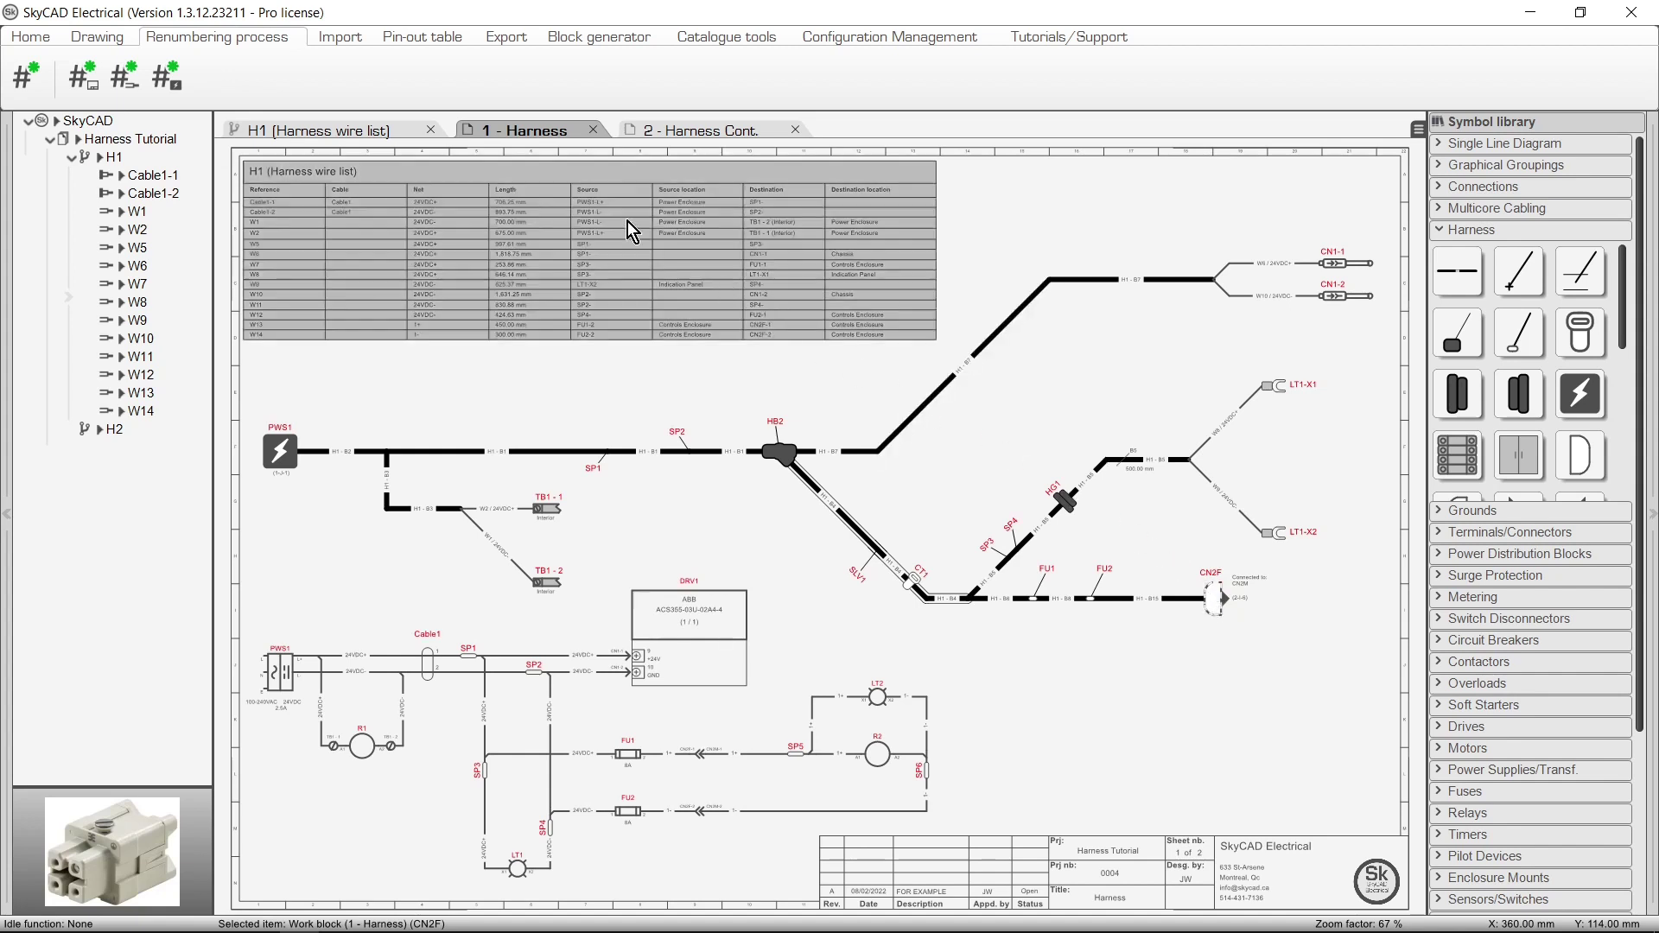
left_click(30, 36)
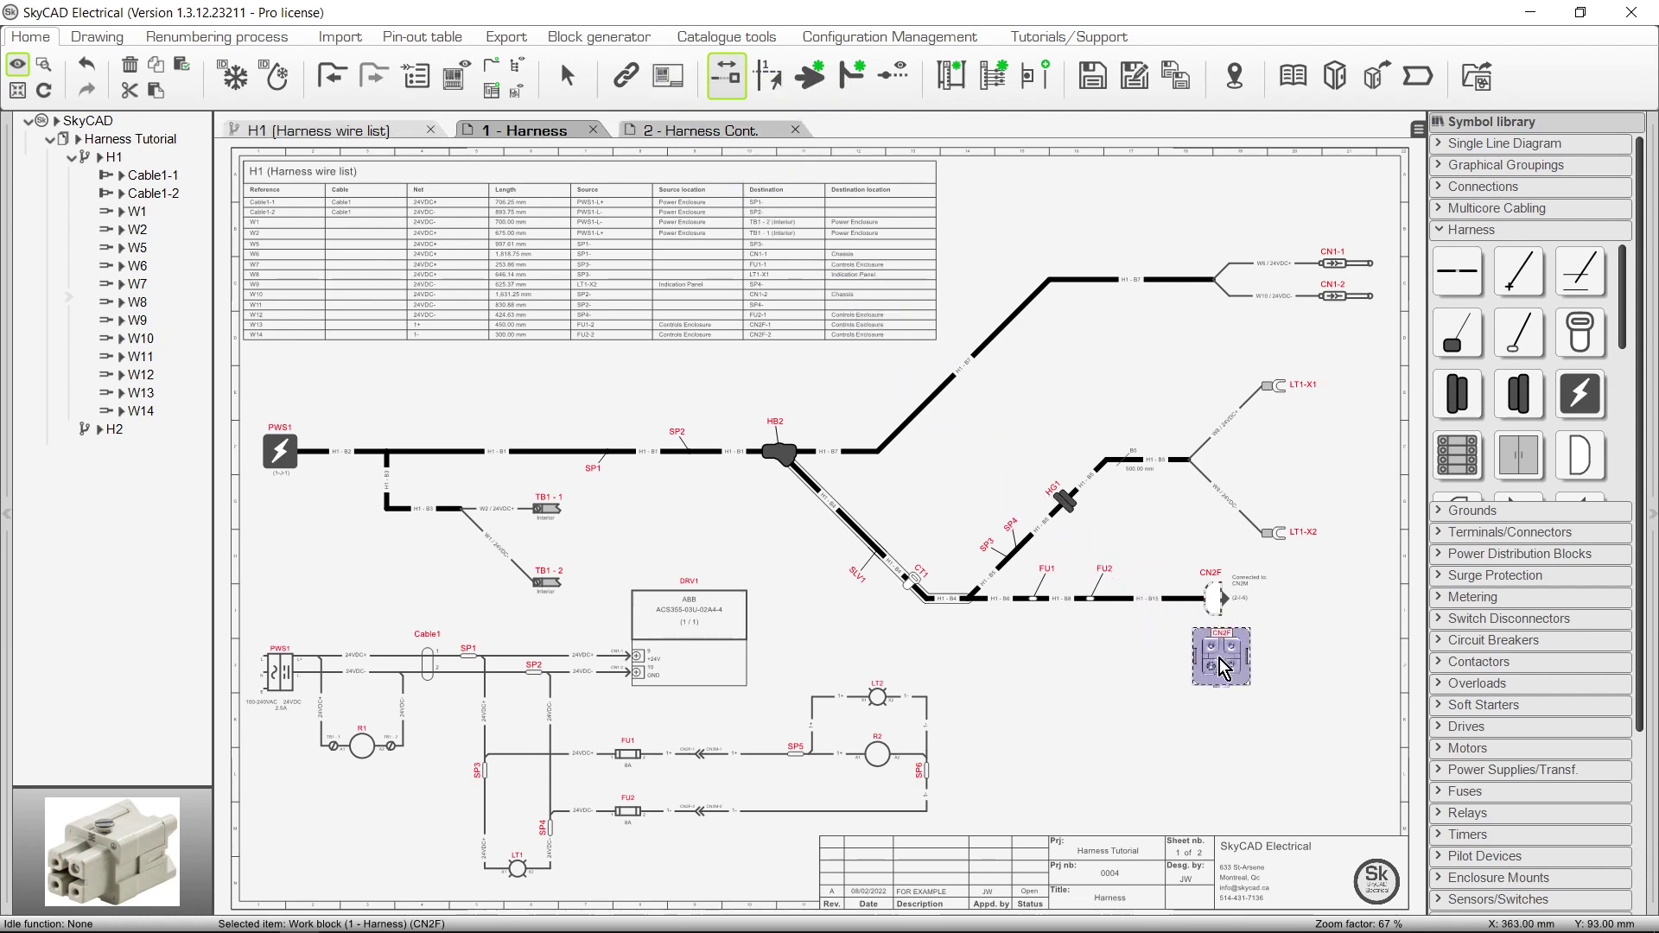
left_click(1221, 659)
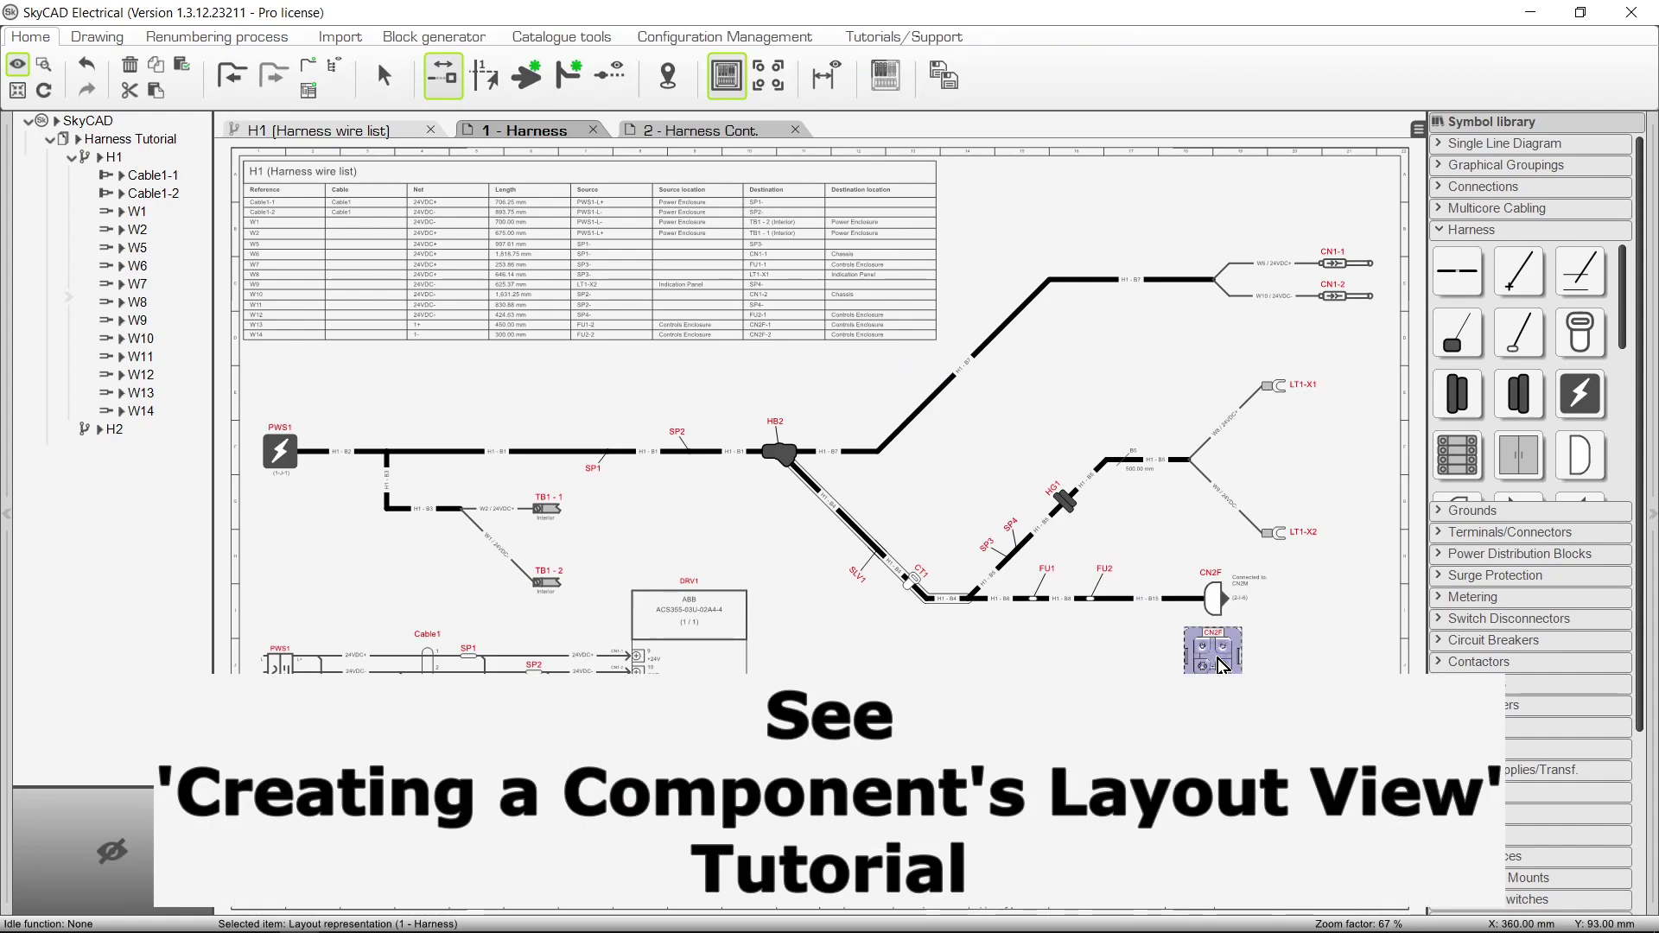
left_click(1278, 664)
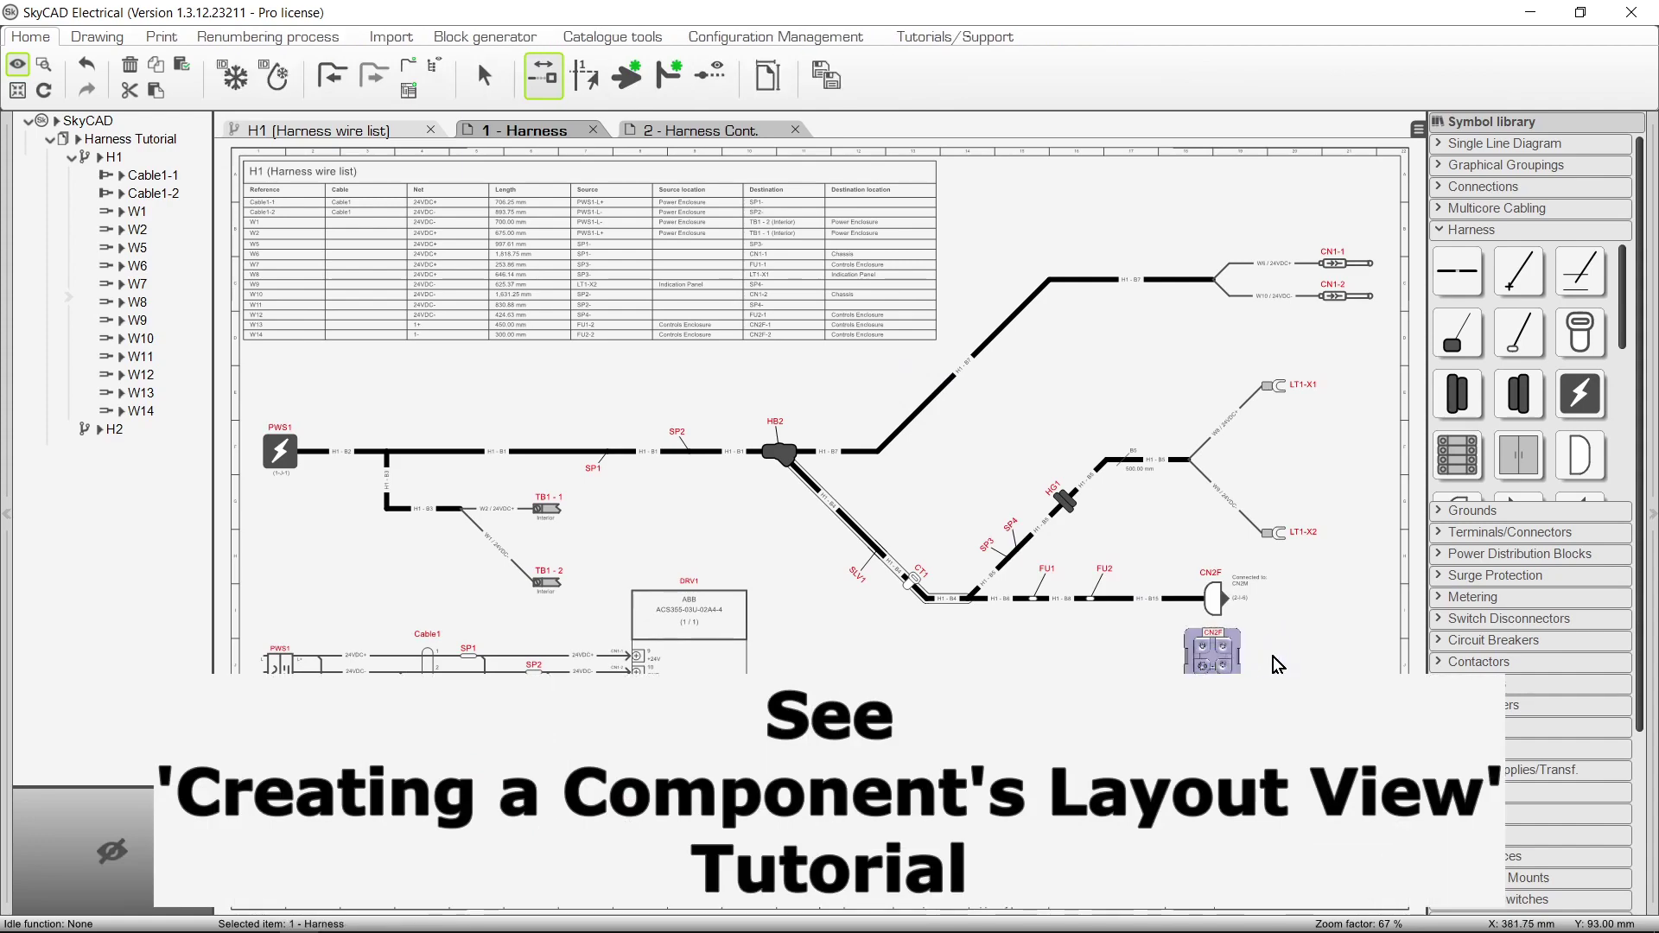